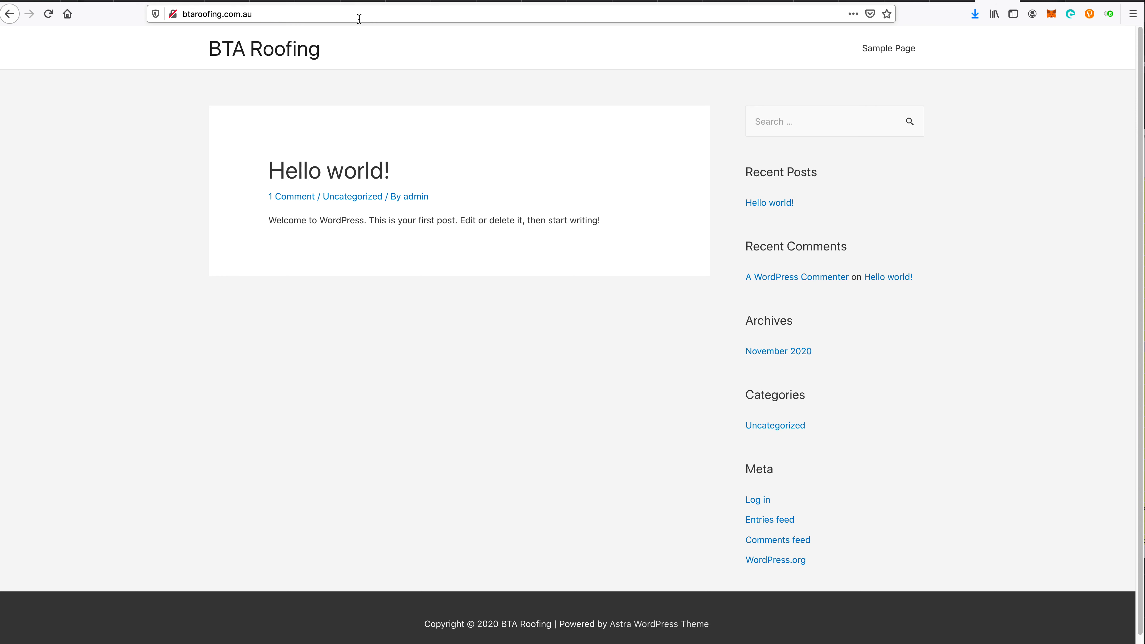
- Go to the WordPress admin at btaroofing.com.au/wp-admin and open the list of installed plugins
click(359, 19)
click(360, 19)
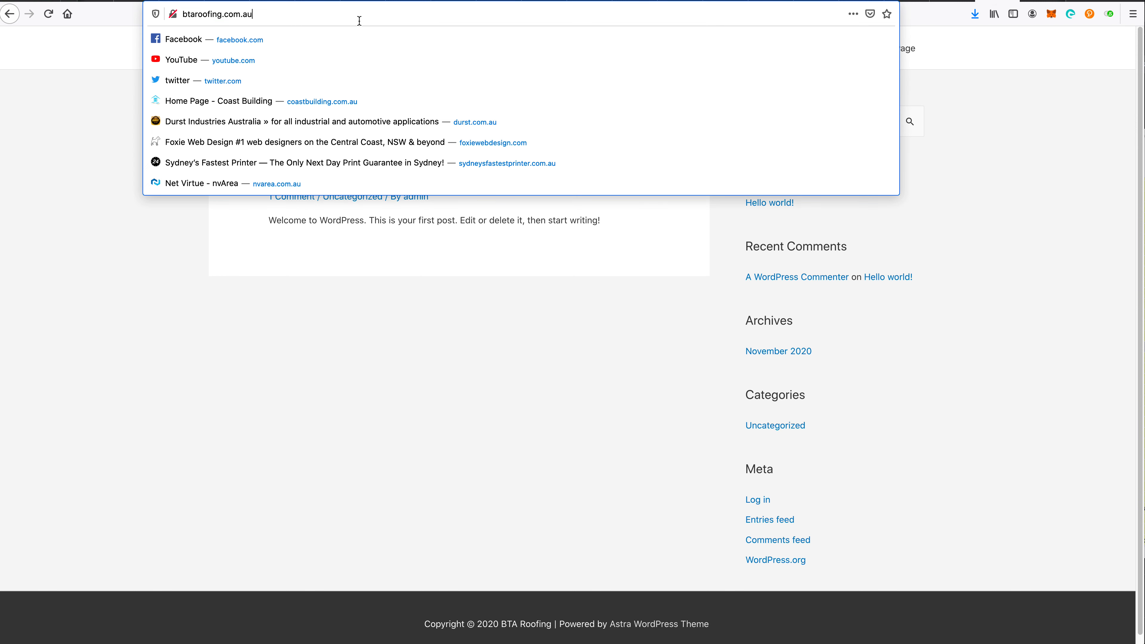
text(/wp-admi)
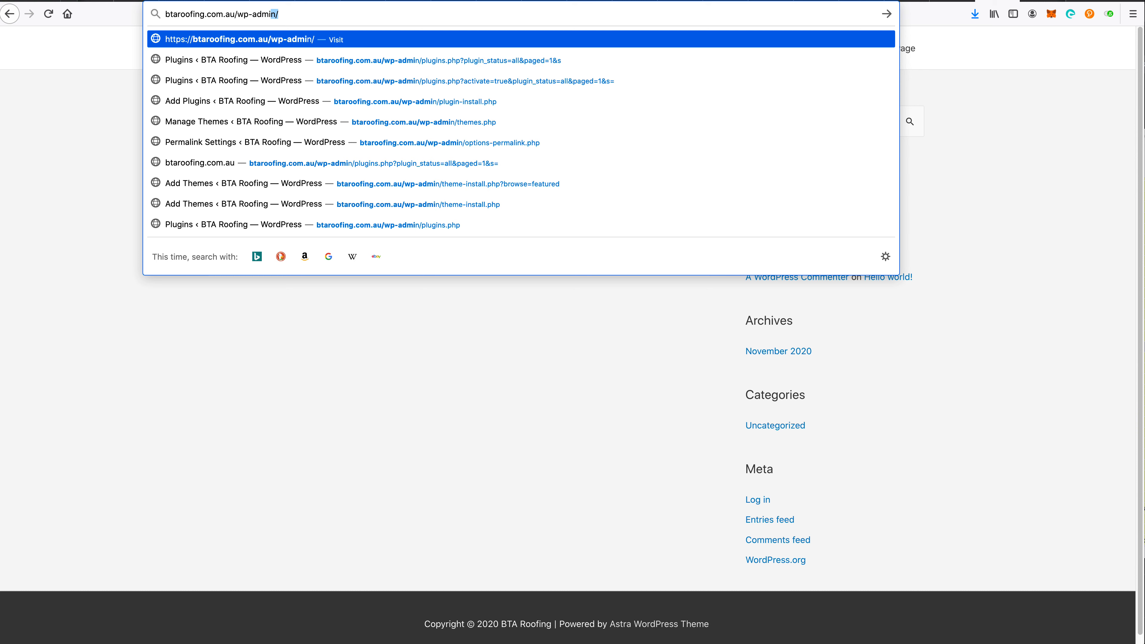
key(Return)
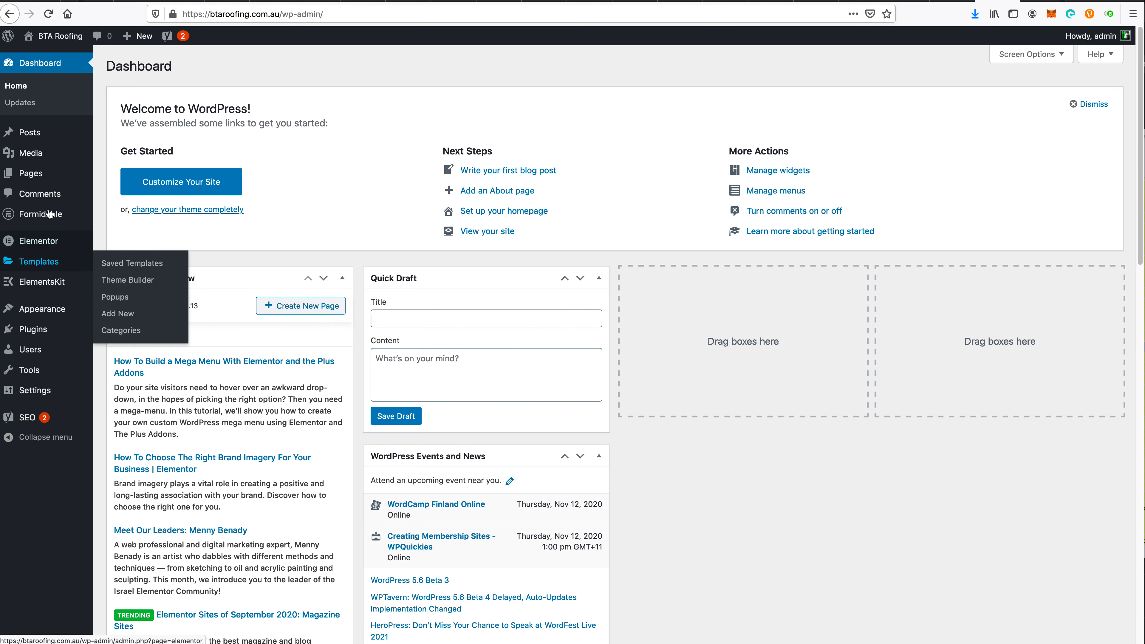
mouse_move(76, 336)
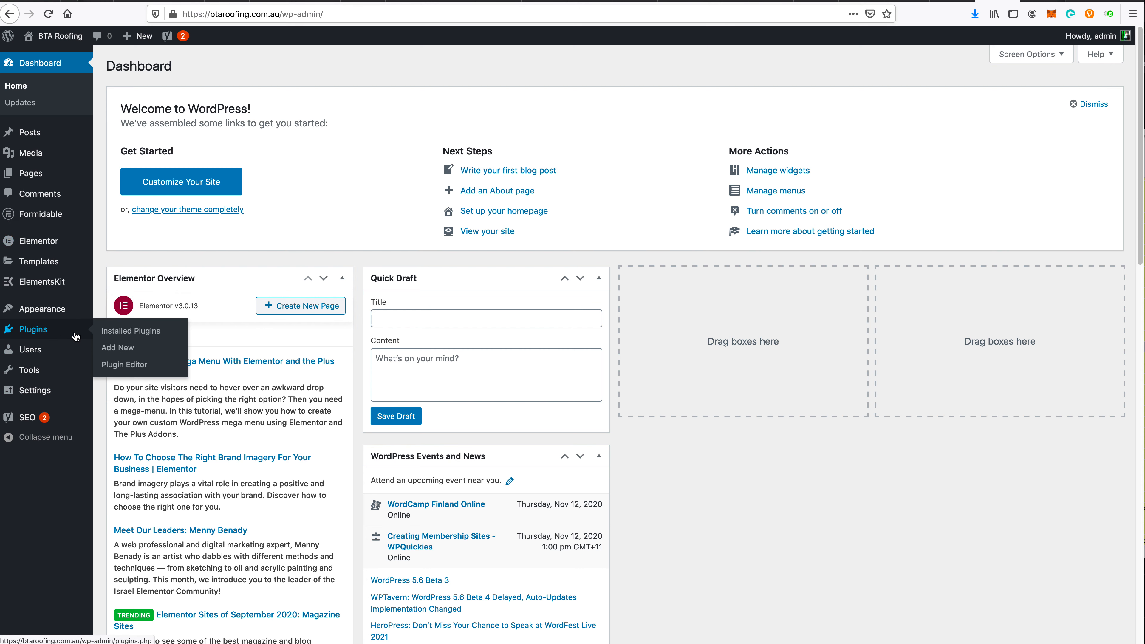
click(124, 332)
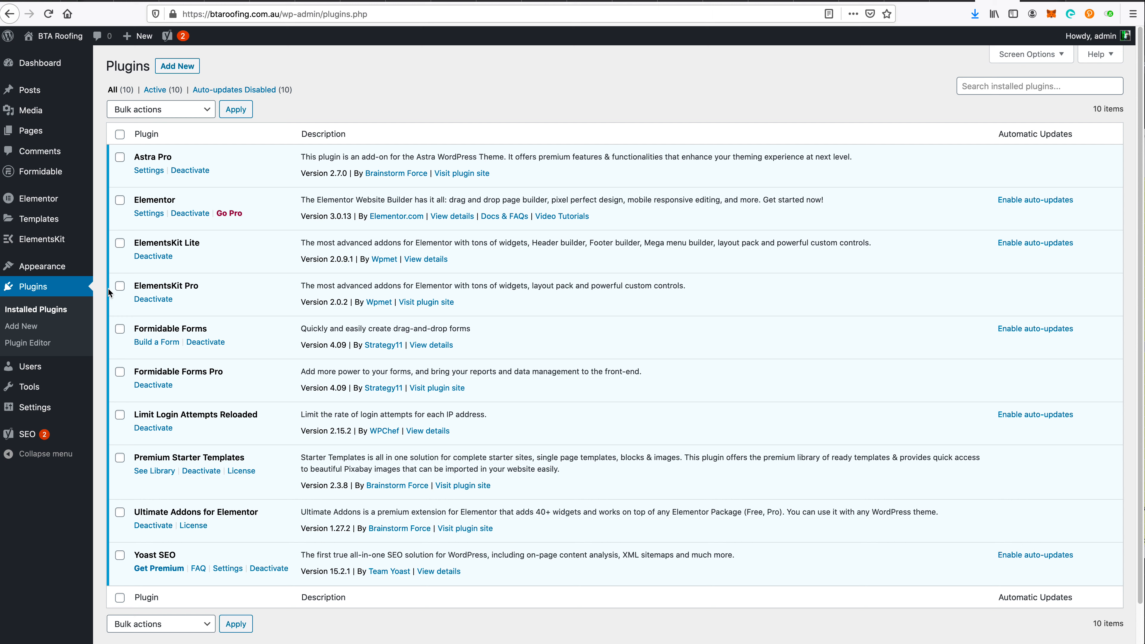
- Open the Starter Templates library and choose Elementor as the page builder
mouse_move(68, 275)
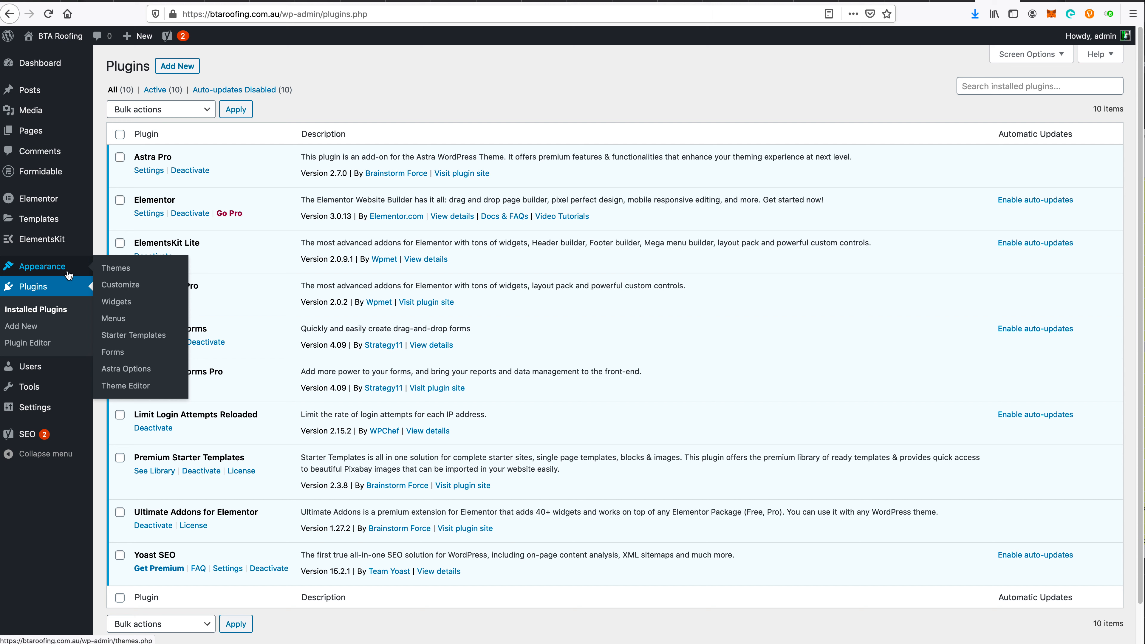
click(133, 338)
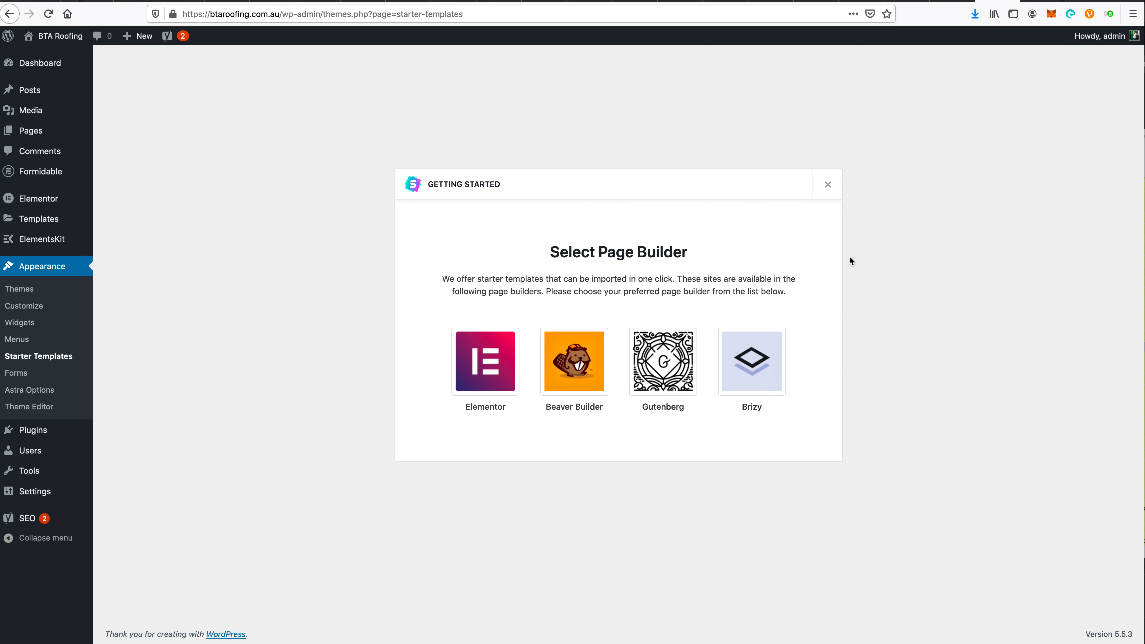
click(483, 370)
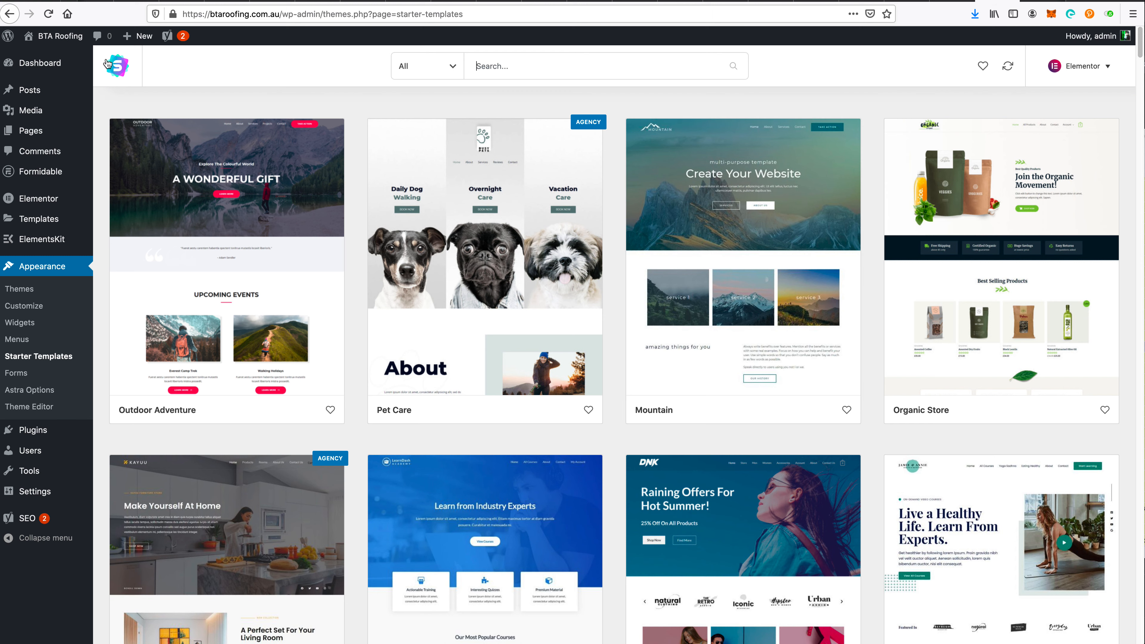
- View the live BTA Roofing front page in a separate tab, and return to browse the starter templates
mouse_move(59, 36)
super+click(53, 63)
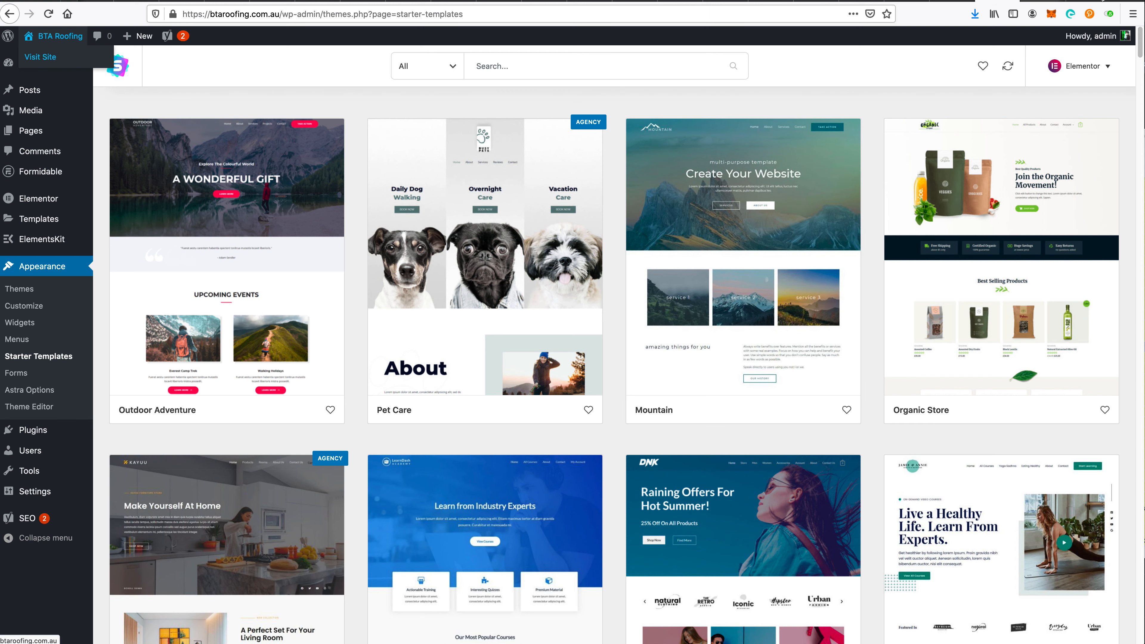
click(1050, 1)
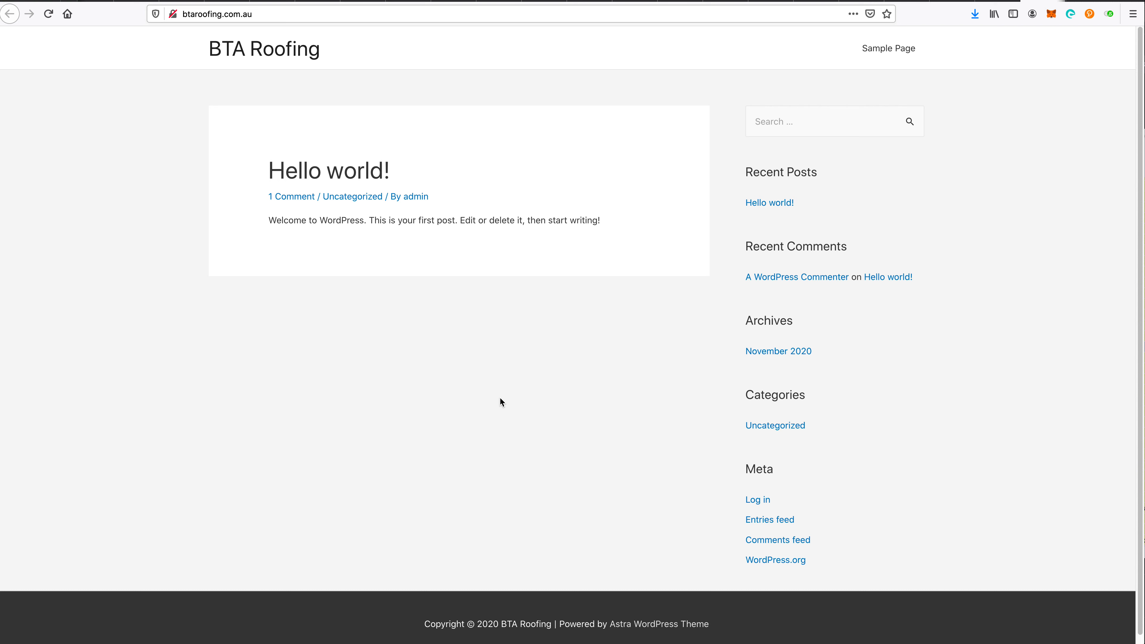
key(ctrl+shift+Tab)
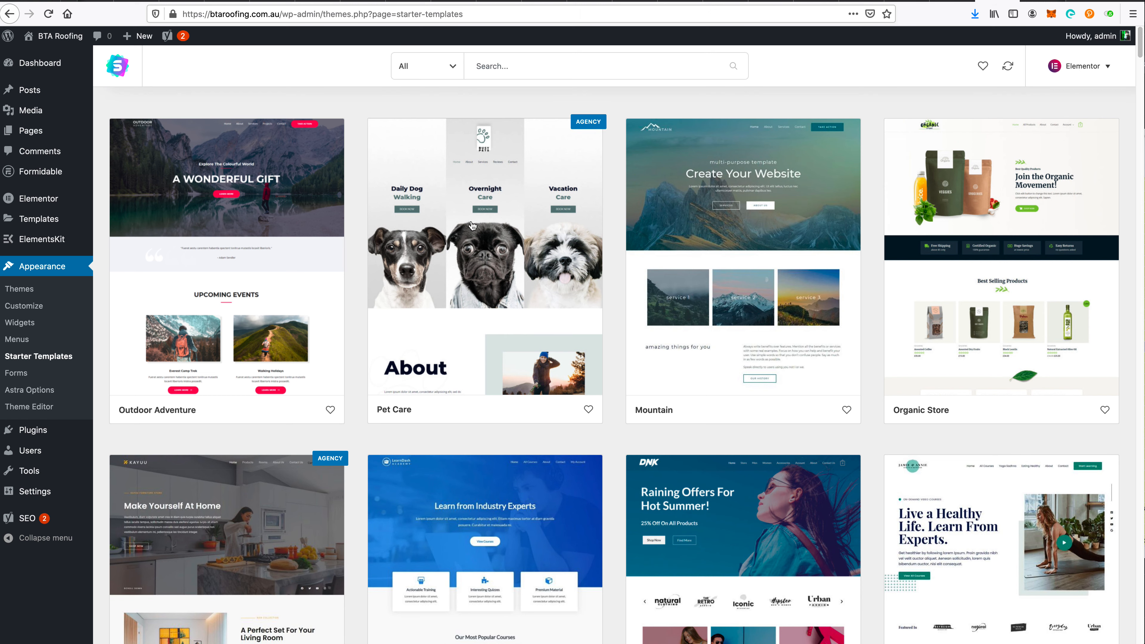
scroll(675, 438, down, 8)
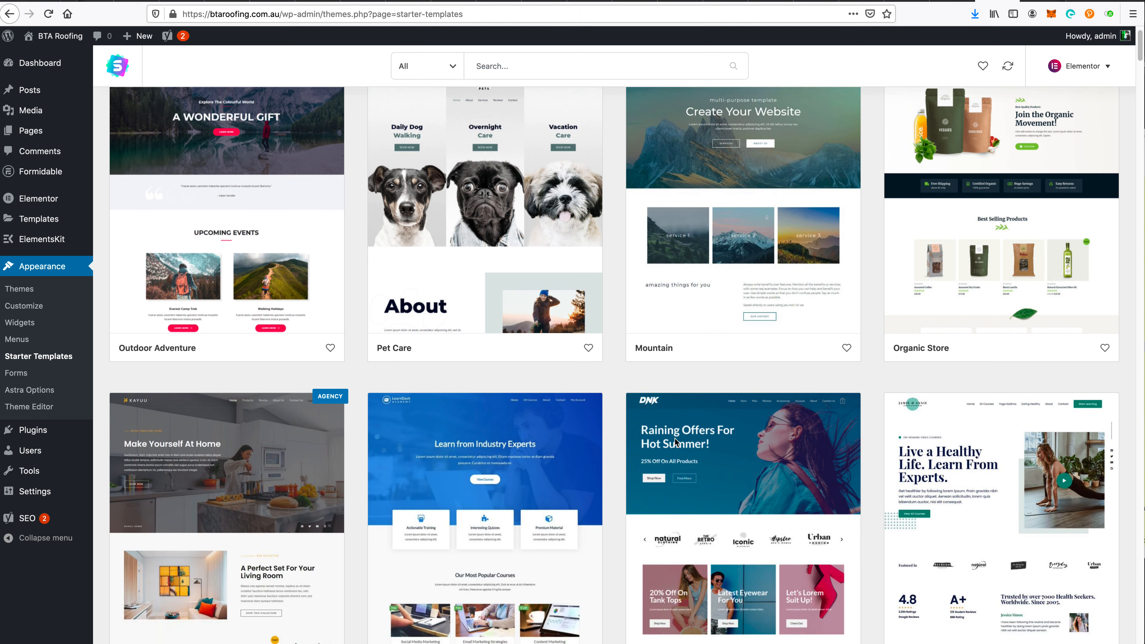
scroll(695, 437, down, 10)
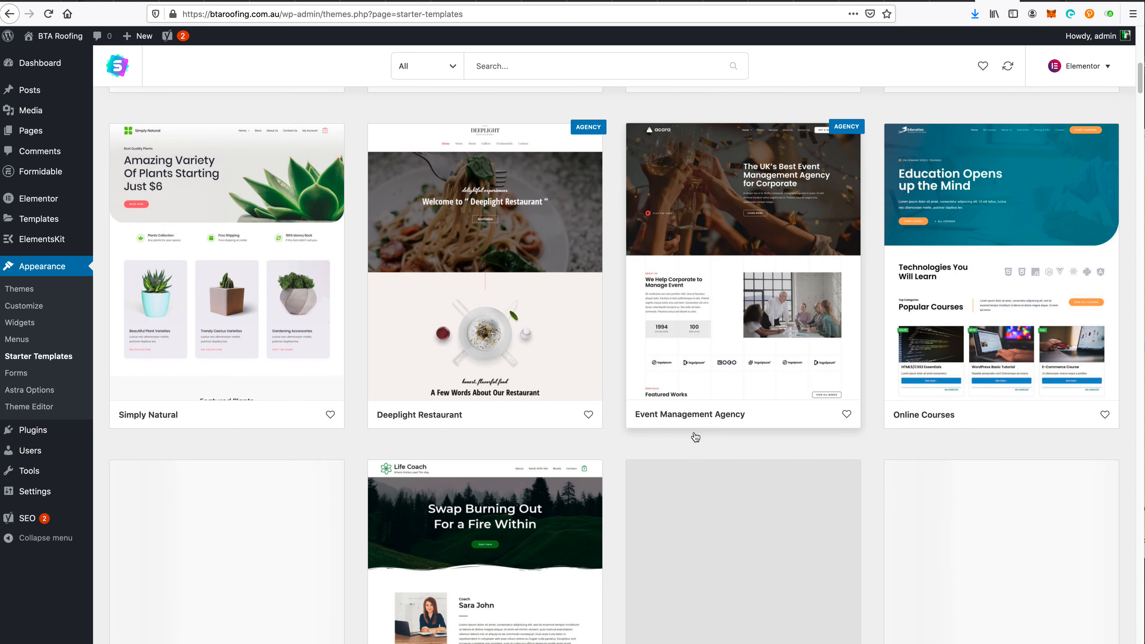
scroll(721, 430, down, 1)
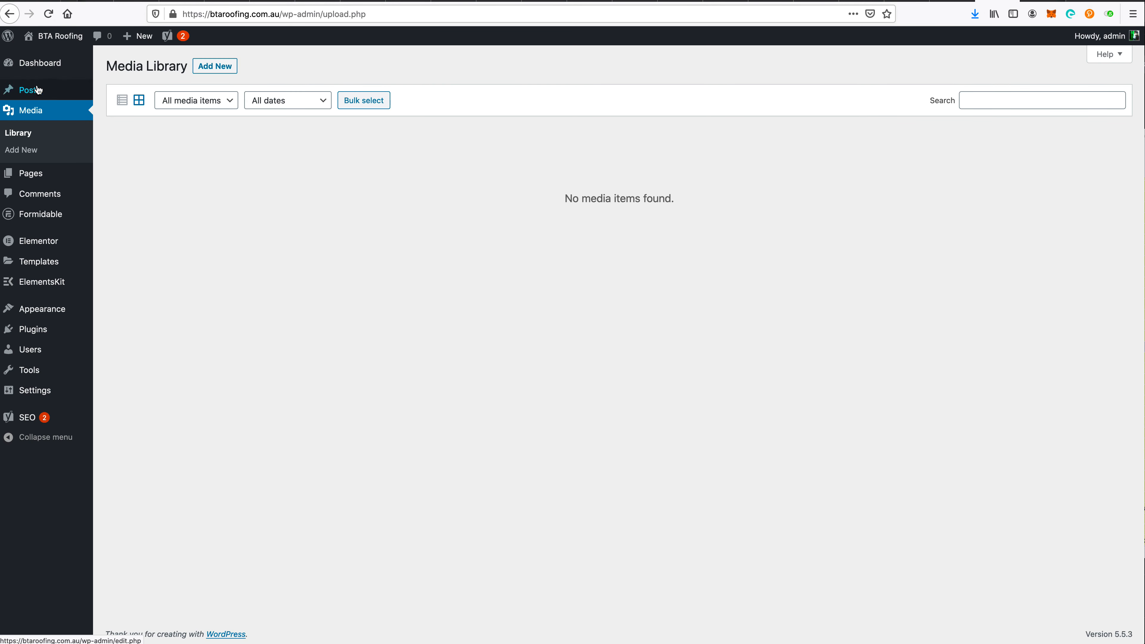
- Upload BTA-Roofing.jpg from the BTA Roofing logo folder to the media library and open its edit page
click(27, 155)
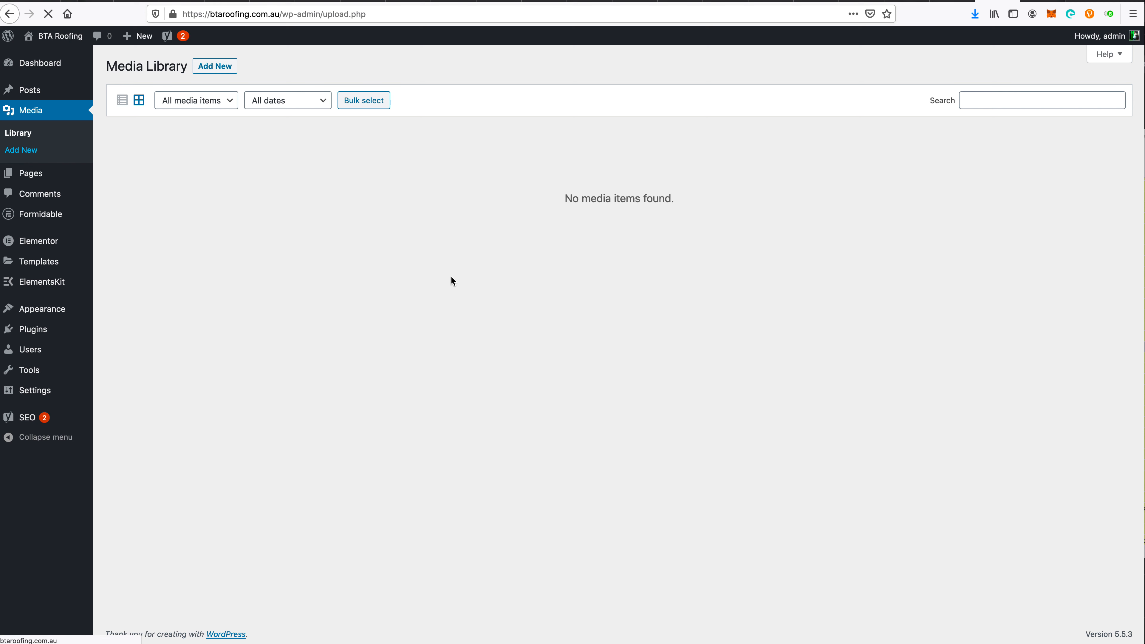
click(623, 174)
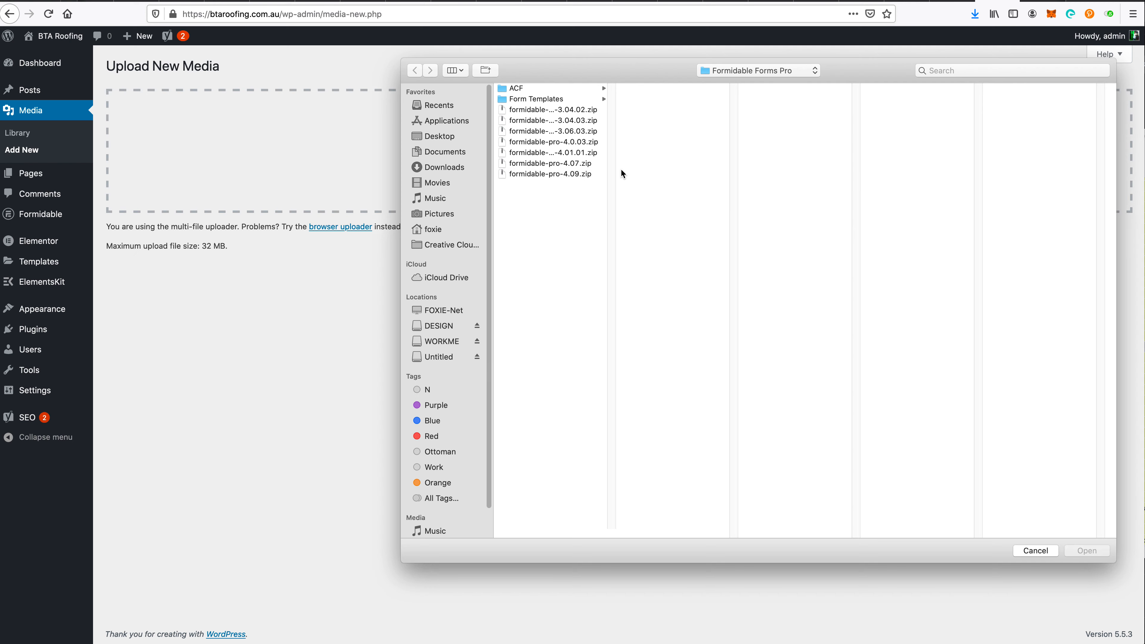
click(727, 72)
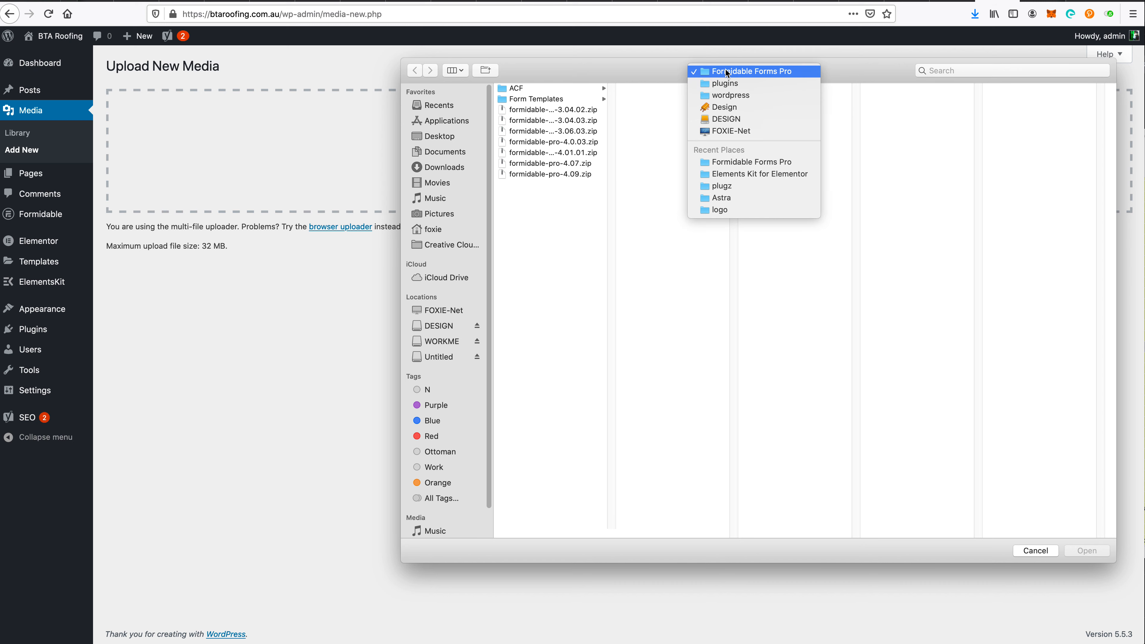
click(600, 252)
click(761, 68)
click(758, 211)
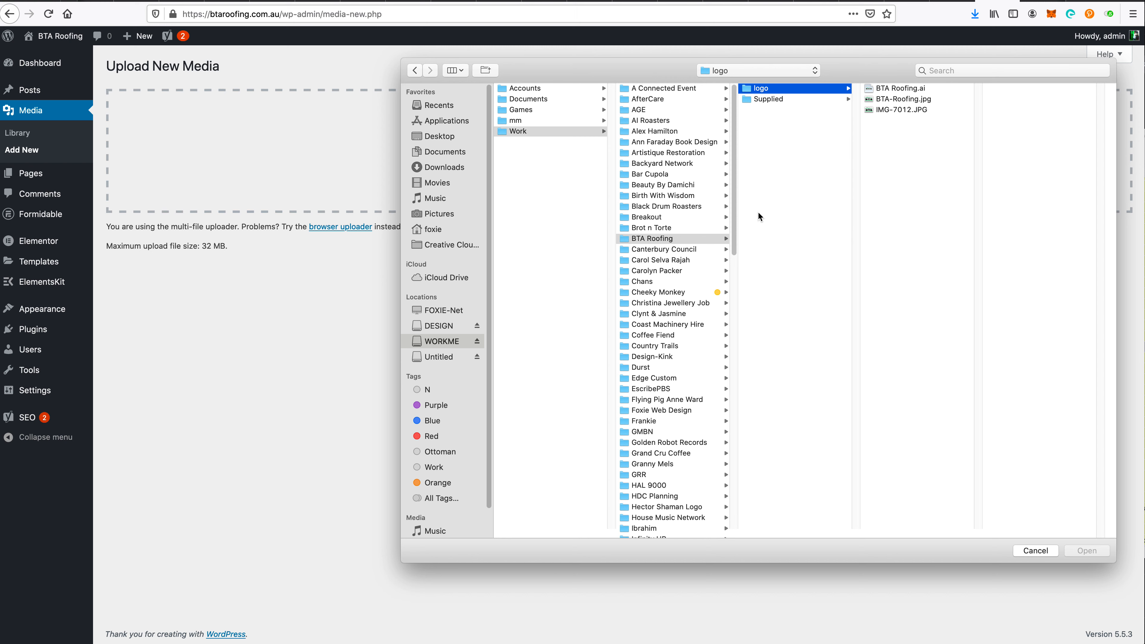
key(Right)
key(Down)
key(Return)
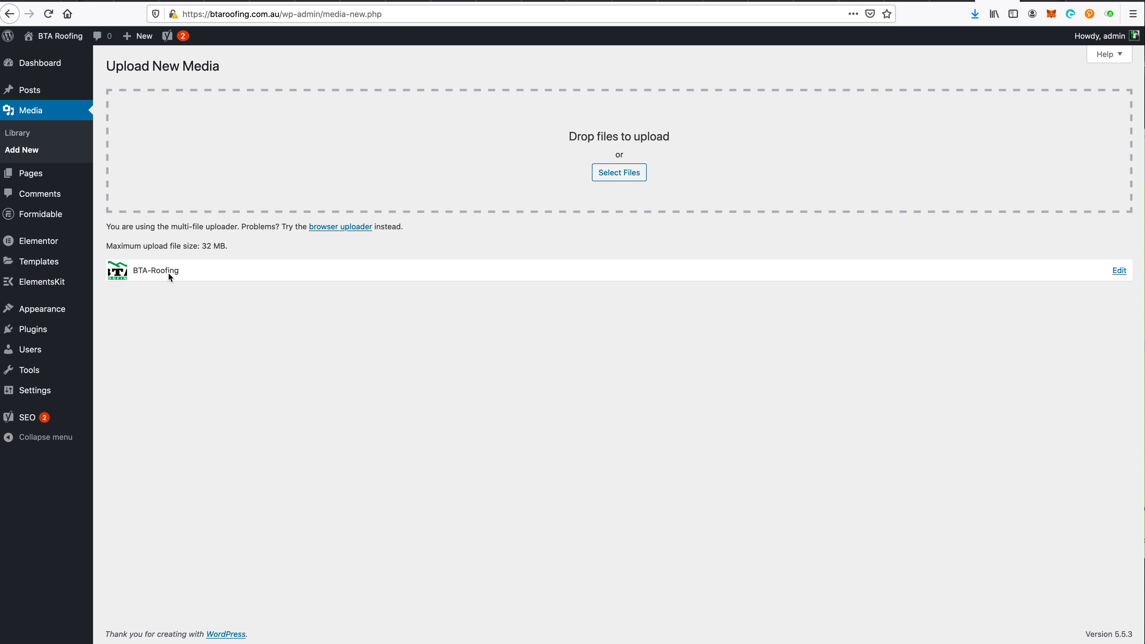
click(1121, 271)
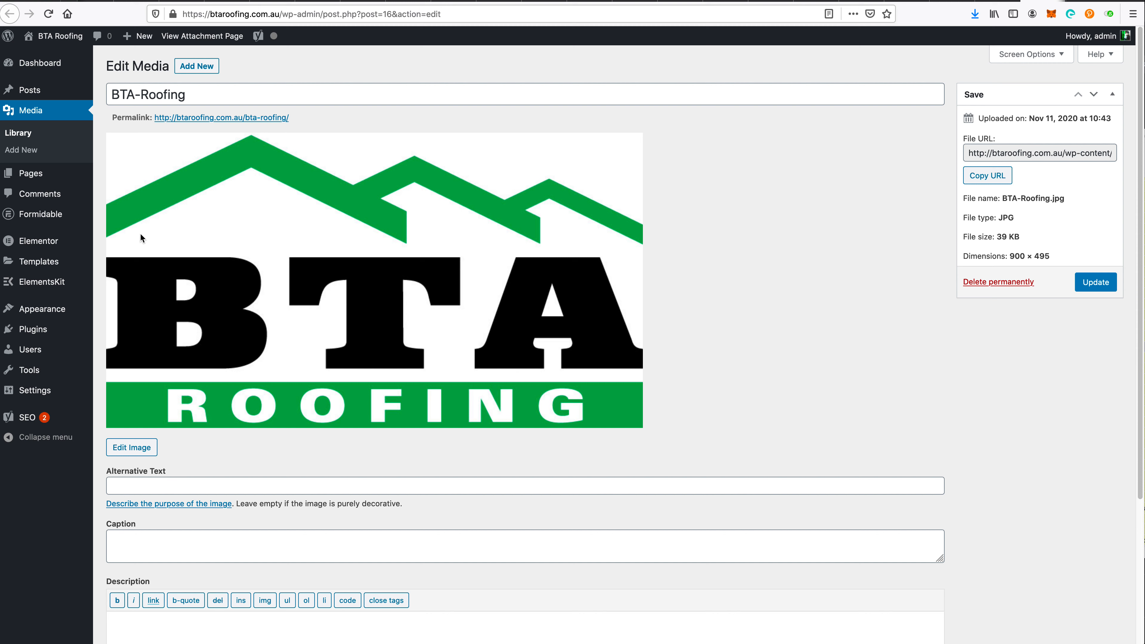
- Return to the Starter Templates library and look through the Elementor site designs for one that suits a roofing business
mouse_move(46, 309)
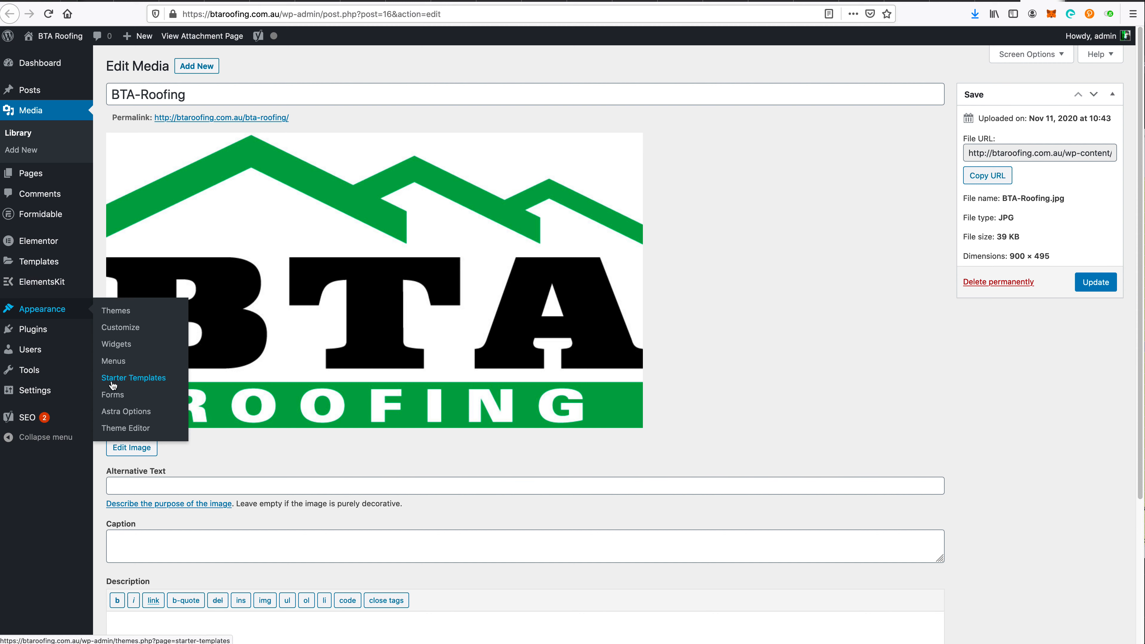
click(122, 381)
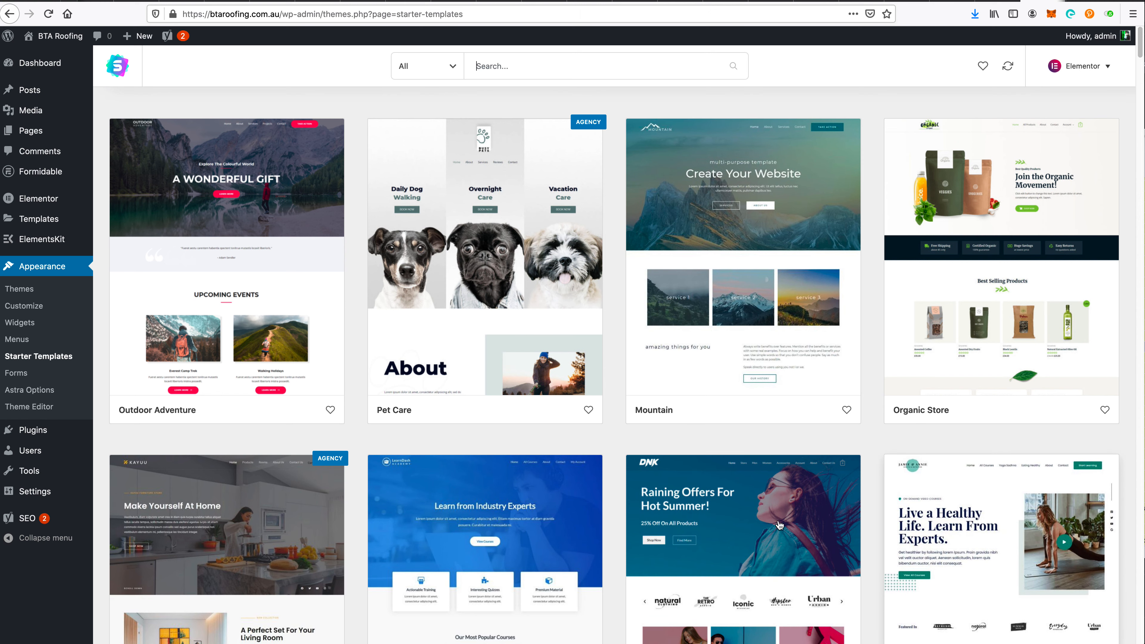
scroll(703, 537, down, 2)
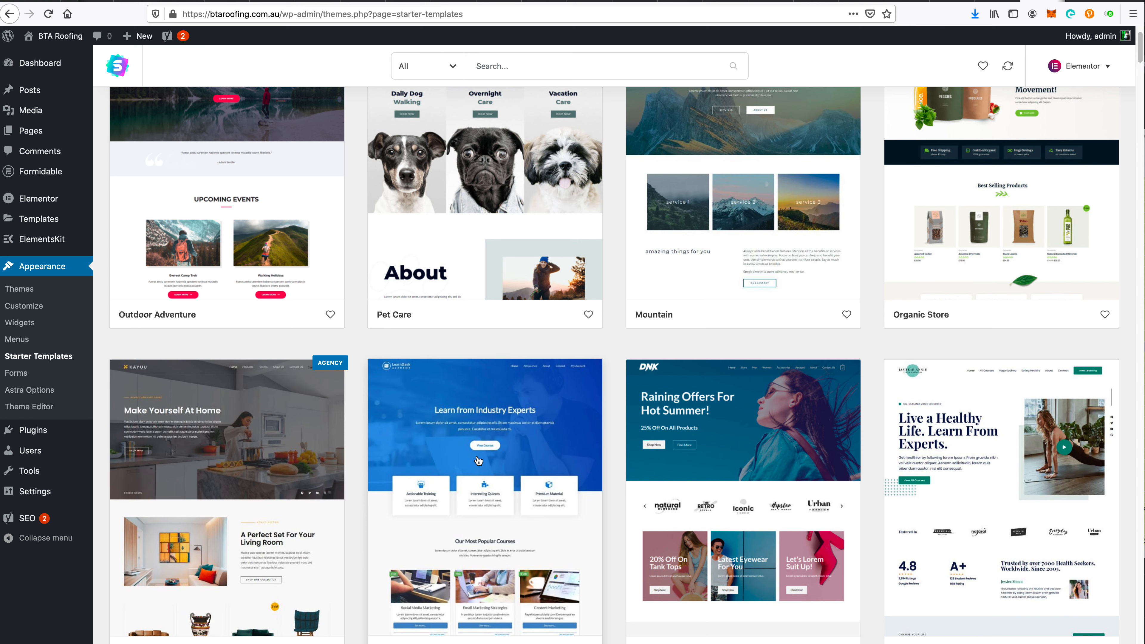
scroll(480, 458, down, 3)
scroll(505, 428, down, 10)
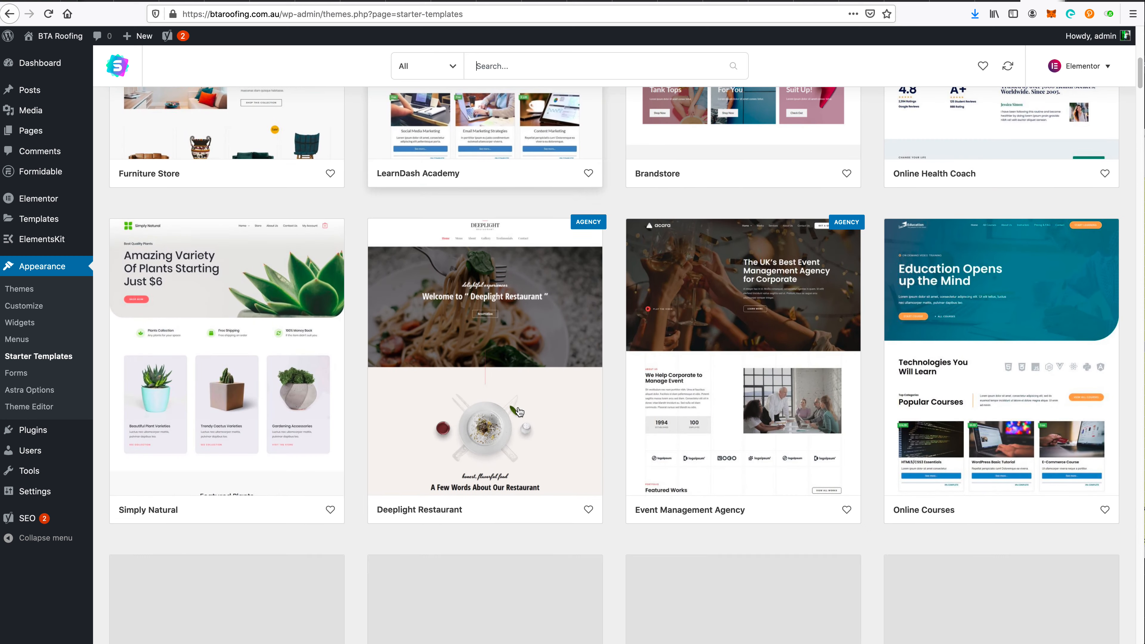
scroll(528, 410, down, 2)
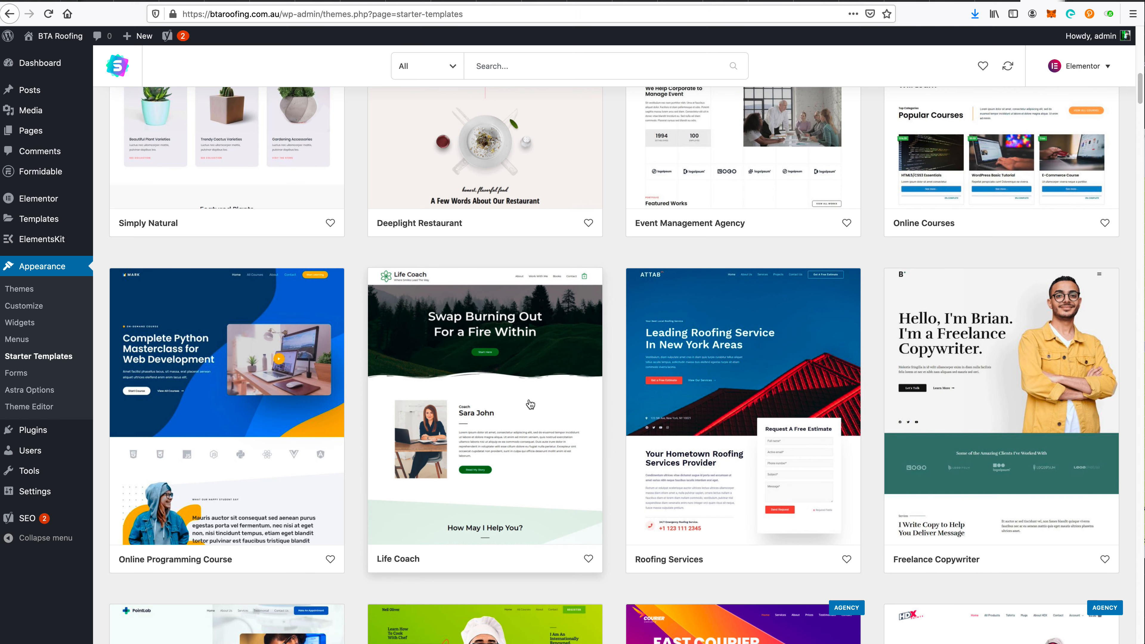
scroll(531, 404, down, 2)
scroll(530, 402, down, 10)
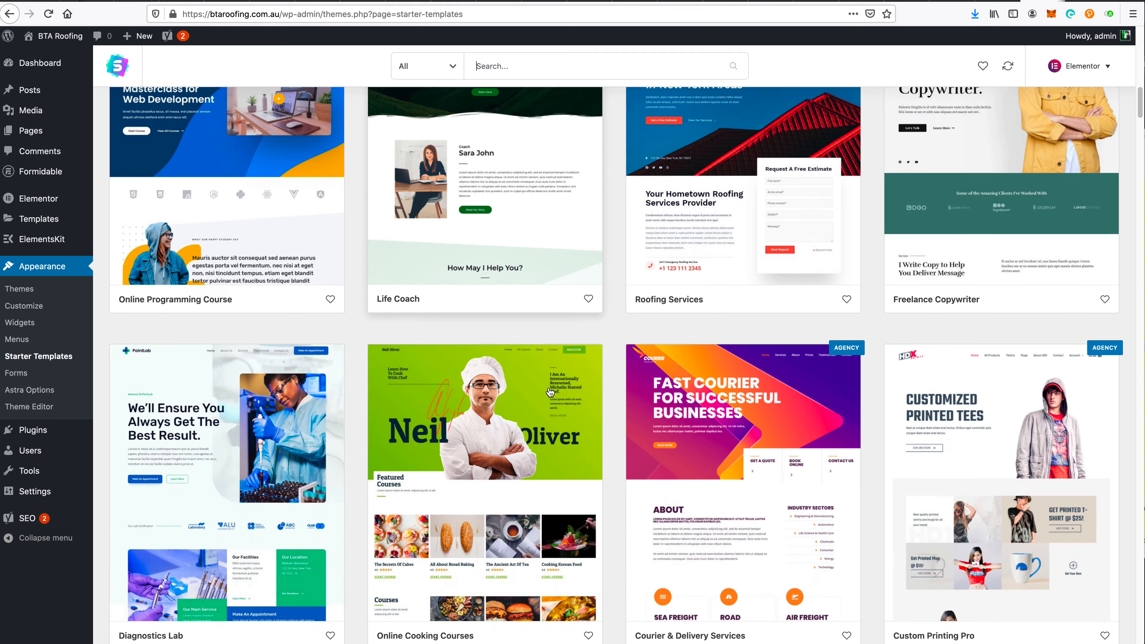
scroll(563, 393, down, 3)
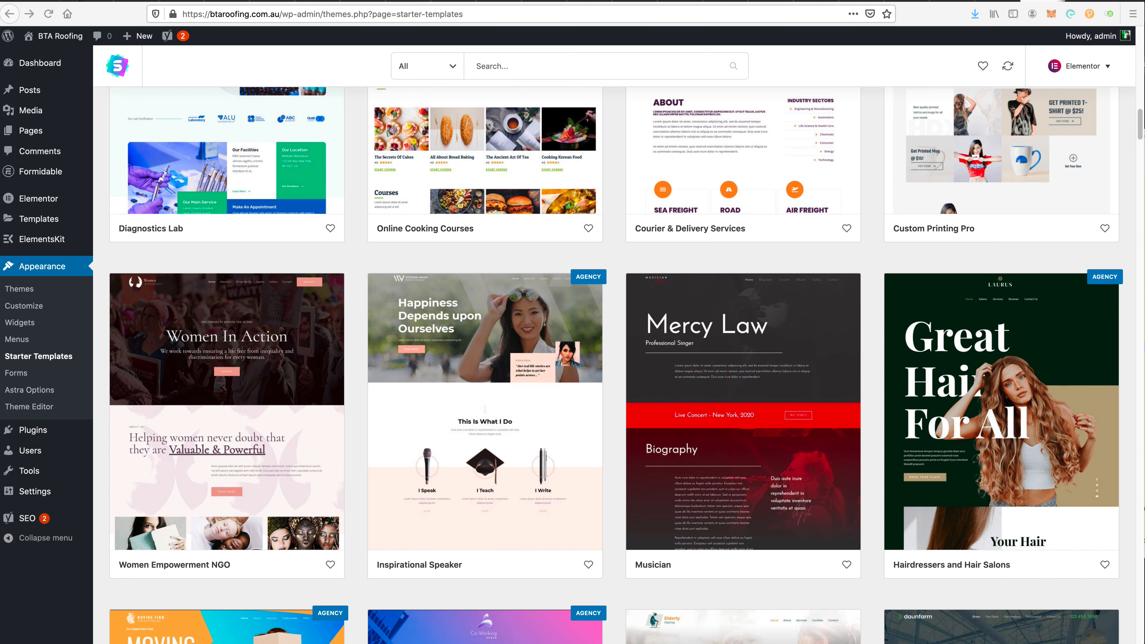
scroll(859, 485, down, 15)
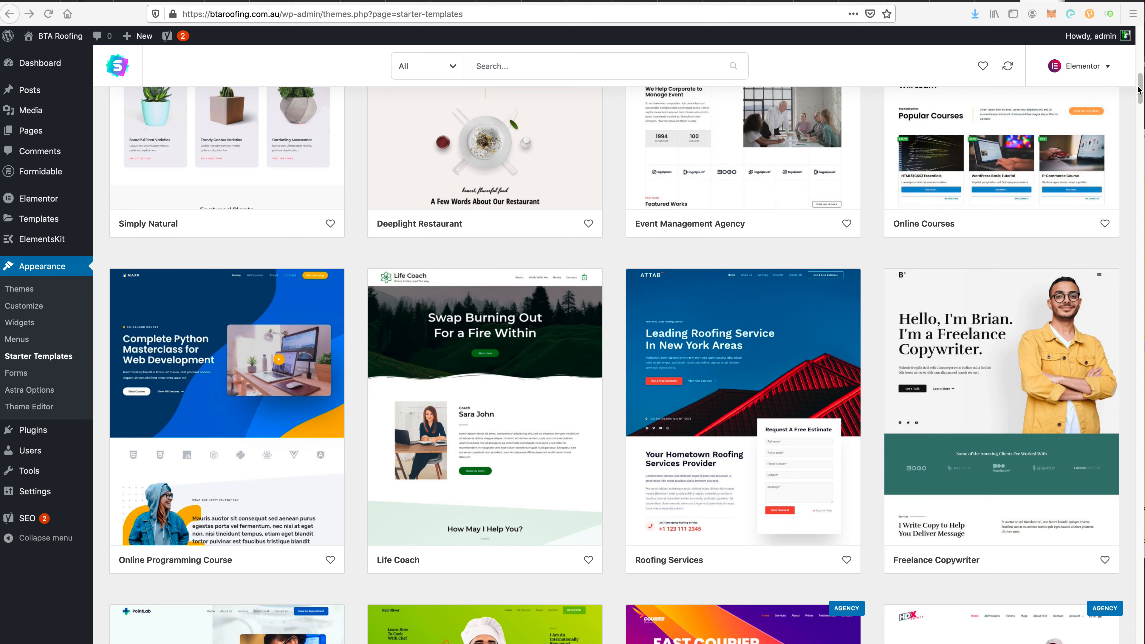
drag(1139, 90, 1116, 86)
scroll(529, 390, down, 1)
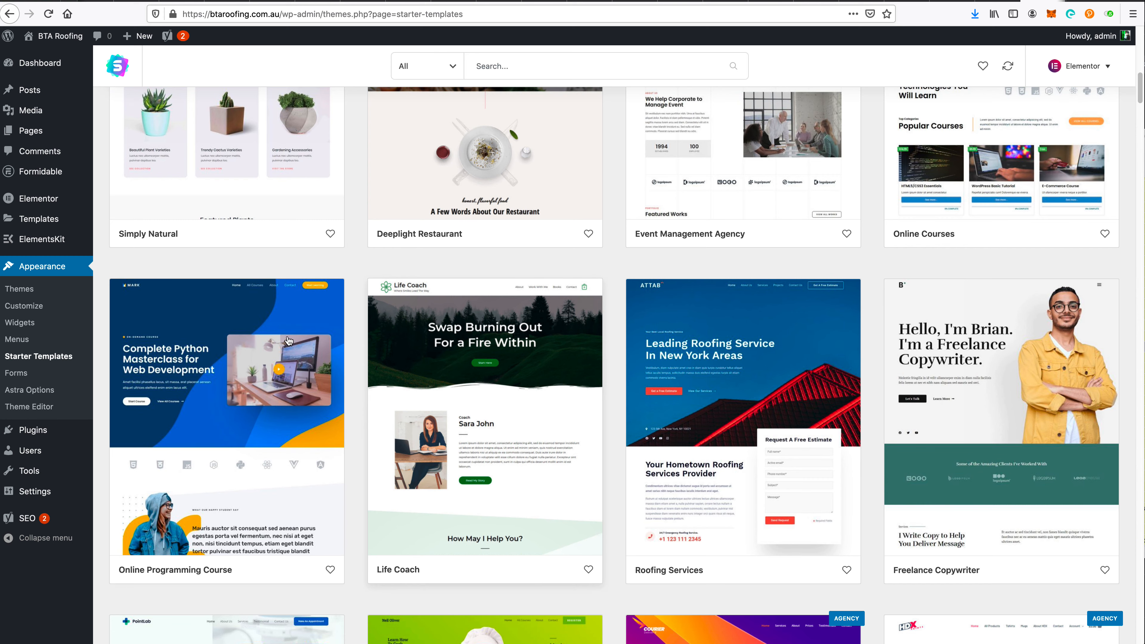
- Compare further starter templates and open the Roofing Services template's preview
scroll(329, 396, up, 4)
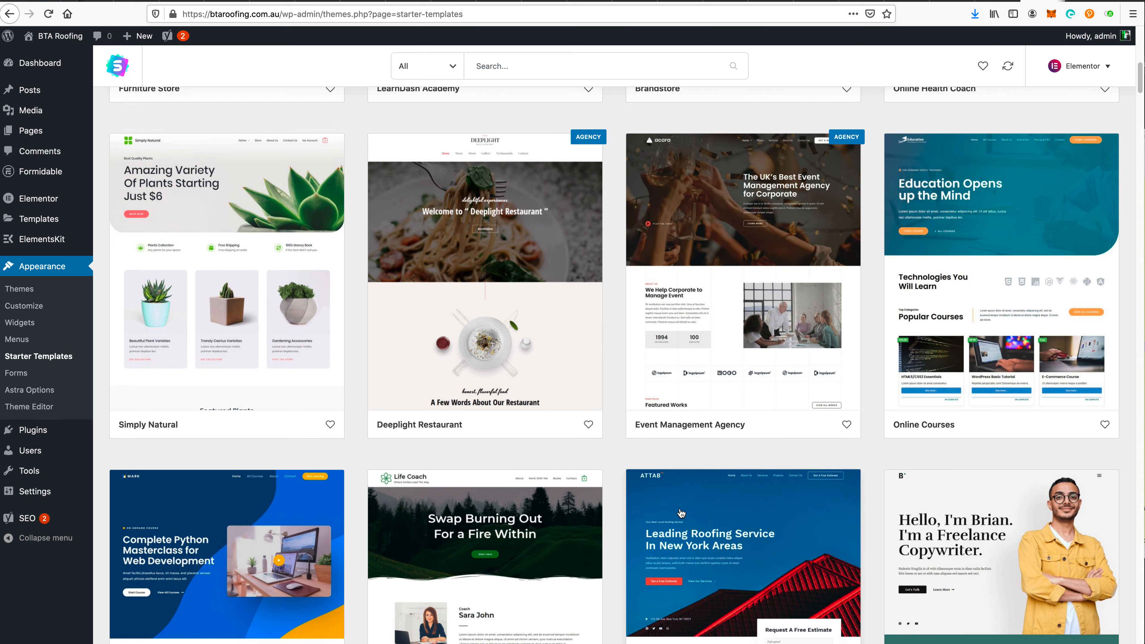
scroll(705, 516, down, 8)
scroll(705, 515, down, 15)
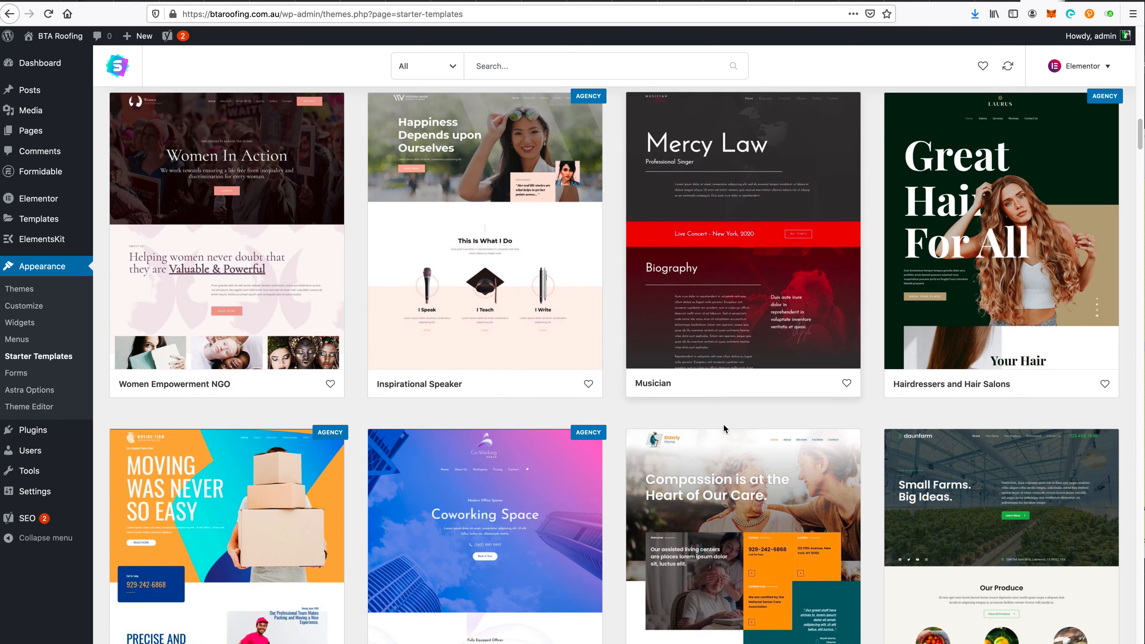
scroll(715, 434, down, 6)
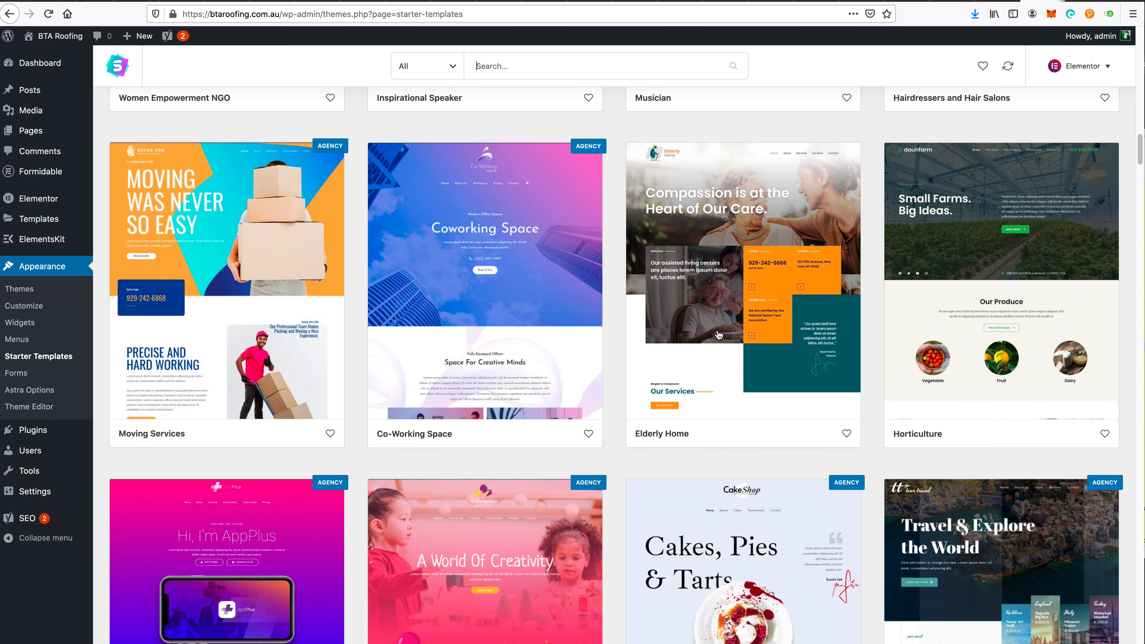
scroll(812, 370, up, 20)
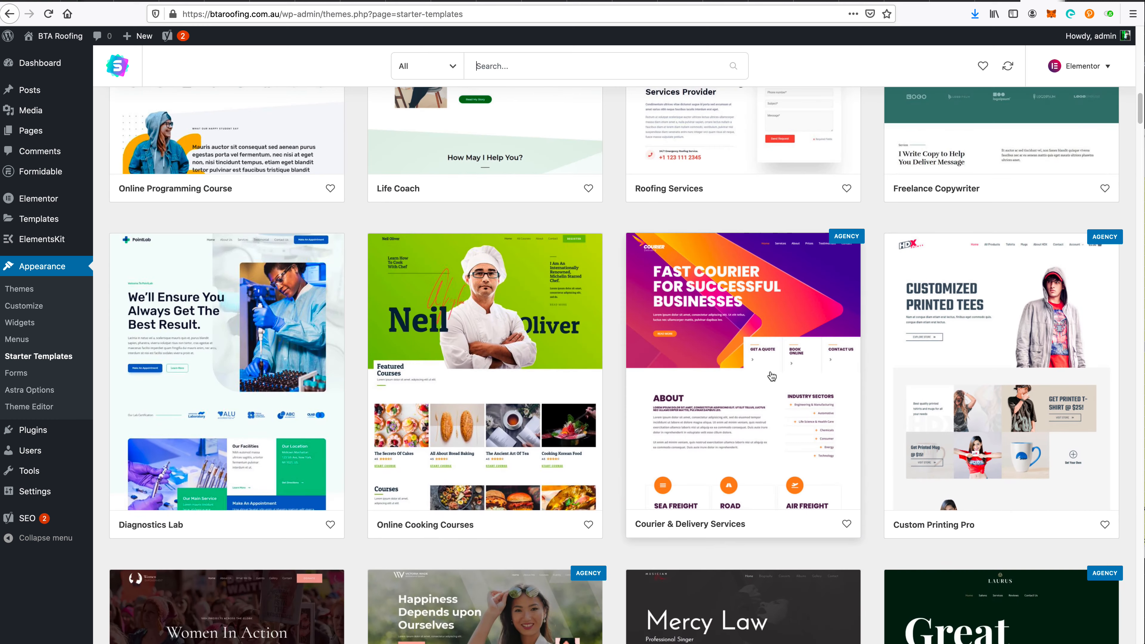
scroll(779, 389, up, 4)
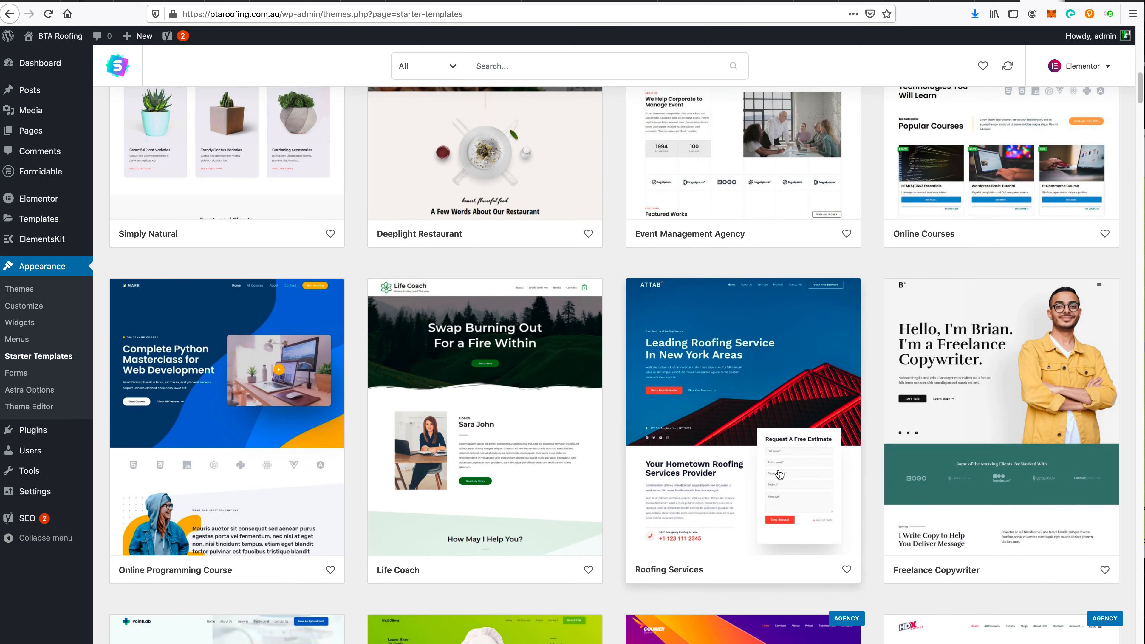
click(756, 405)
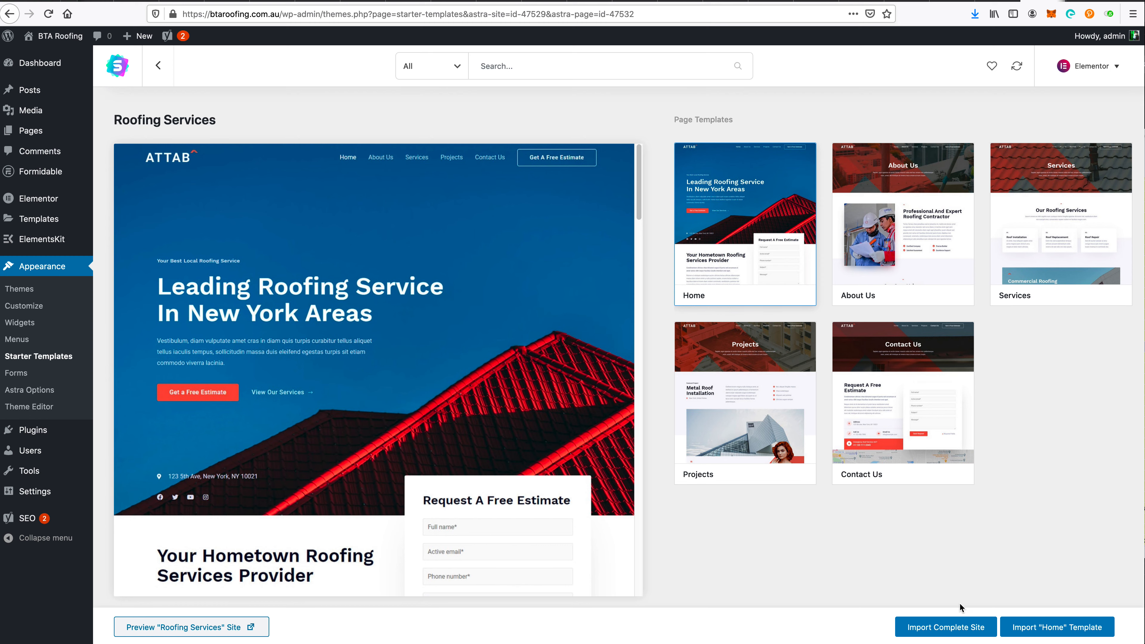
- Import the complete Roofing Services site, including customizer settings, widgets, required plugins and content
click(962, 629)
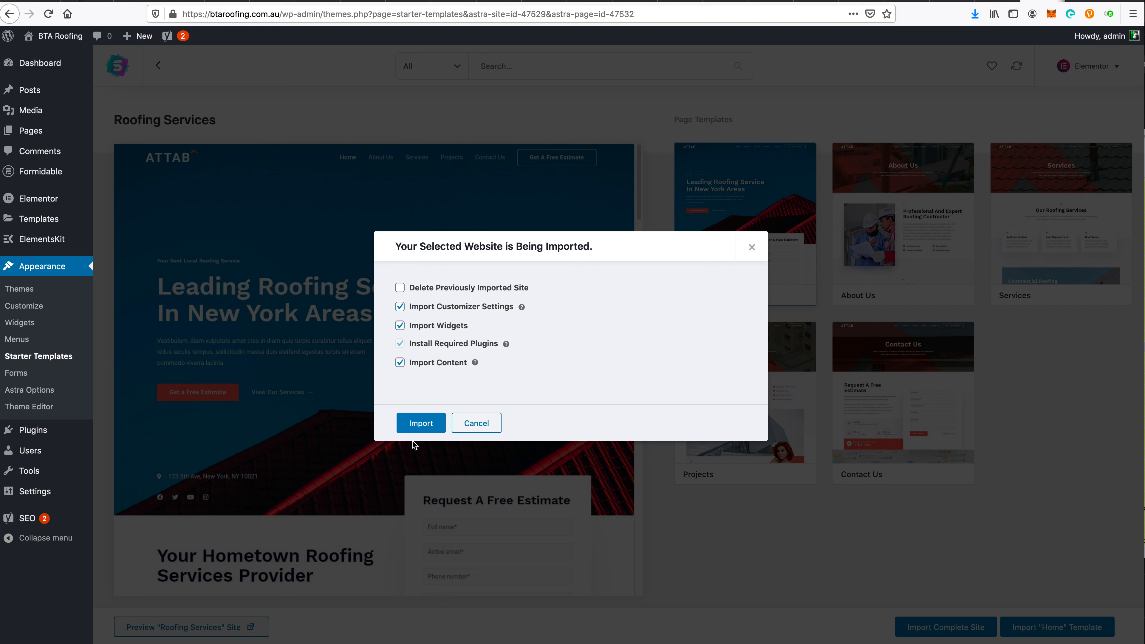
click(421, 429)
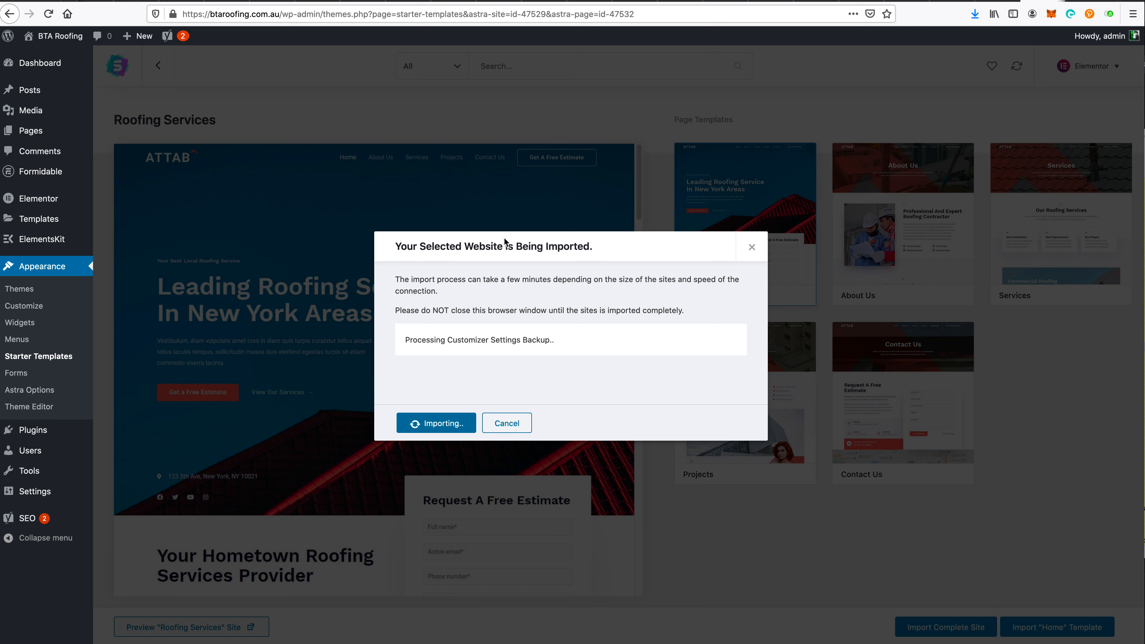
- Switch to the Foxie Web Designer's Club page and read through its list of professional website plugins
click(1004, 2)
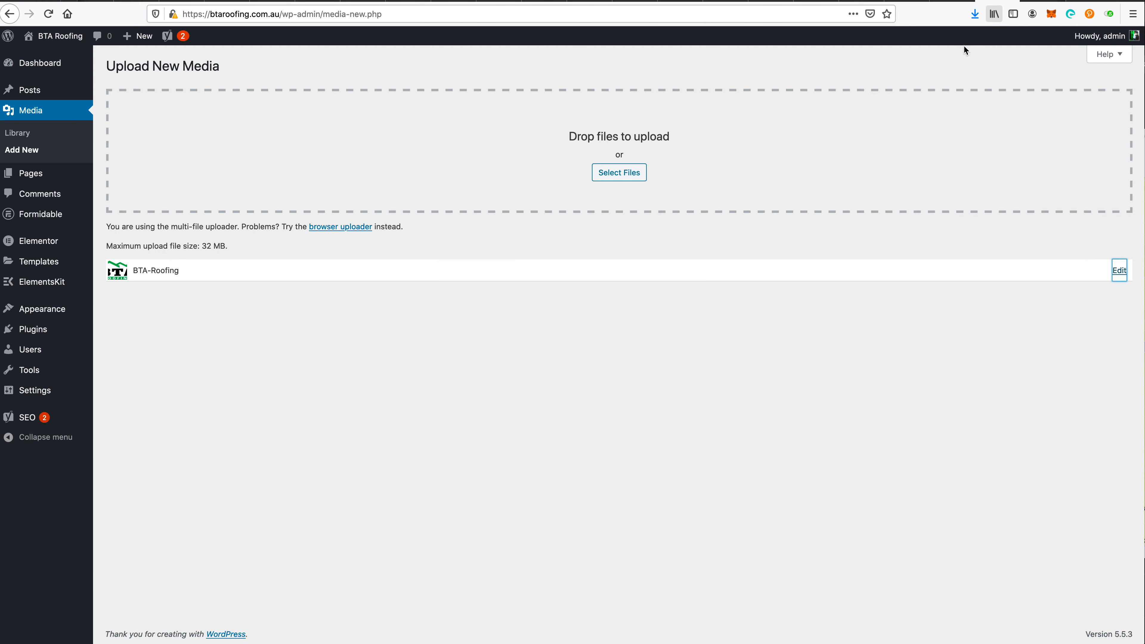
click(1054, 1)
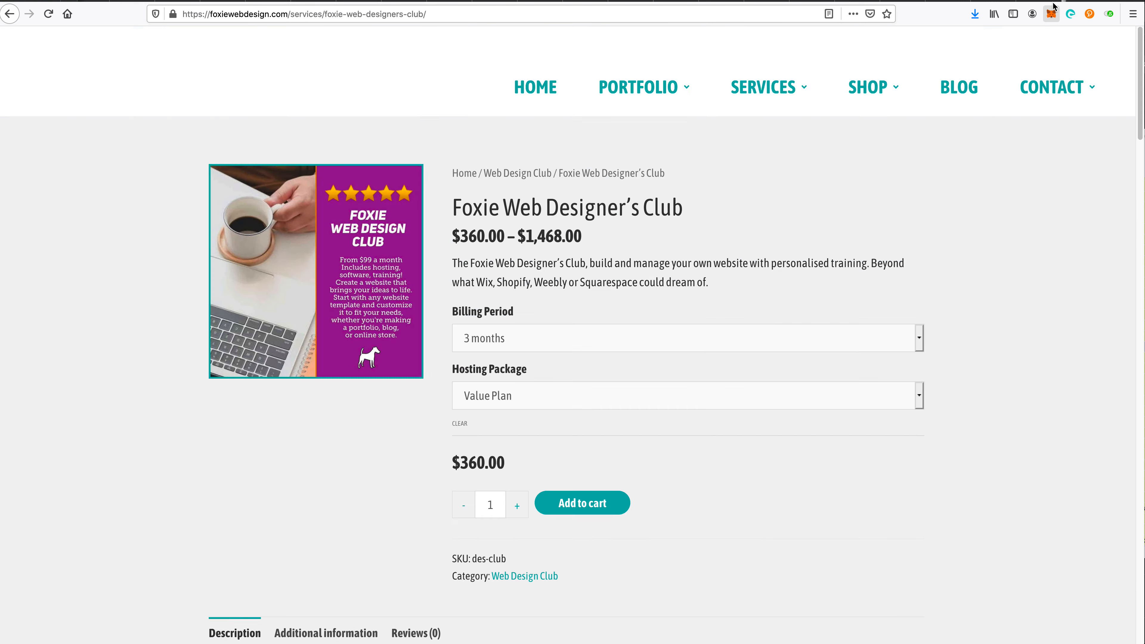
scroll(691, 374, down, 20)
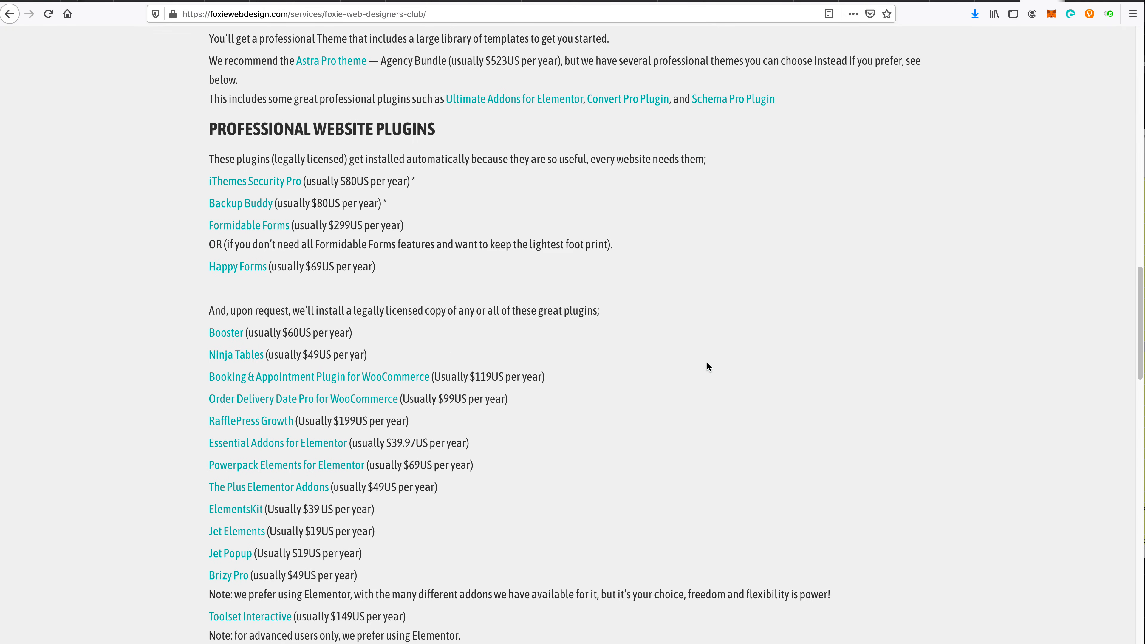
scroll(708, 364, down, 5)
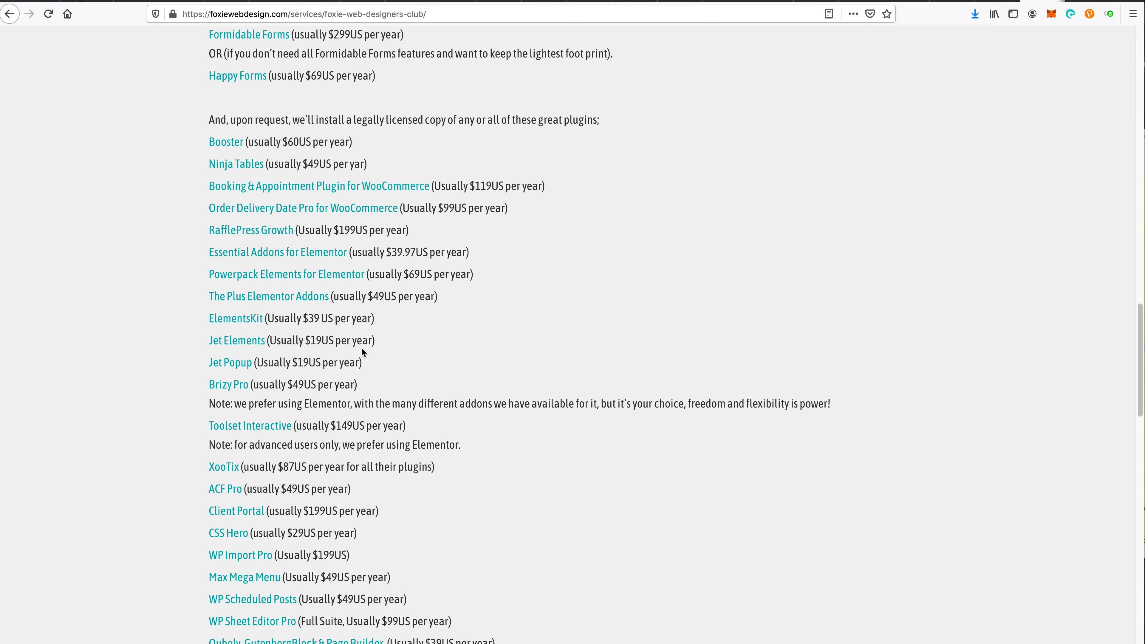
scroll(362, 346, down, 3)
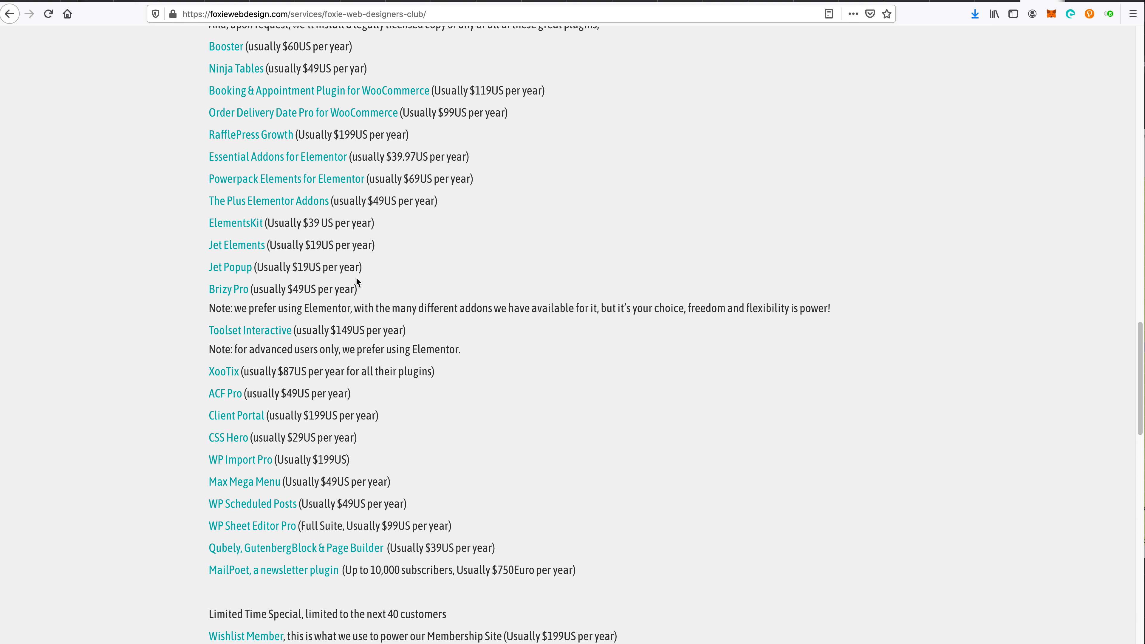
- Search the club page for "formid" to locate Formidable Forms, and review the optional plugins and the note about Elementor
key(ctrl+f)
text(for)
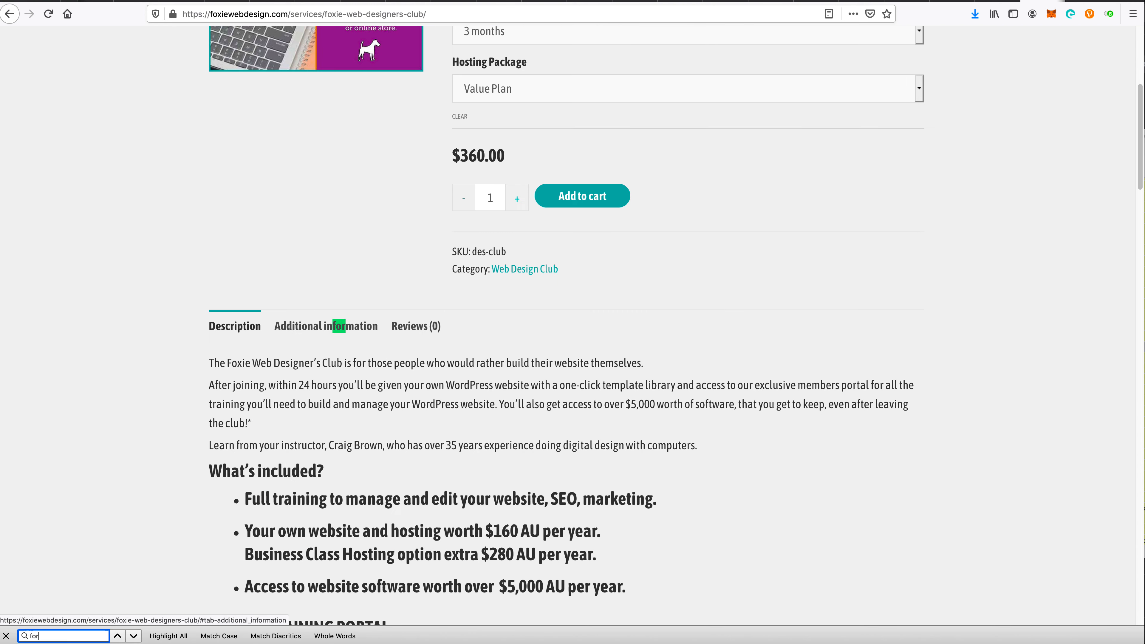
text(mid)
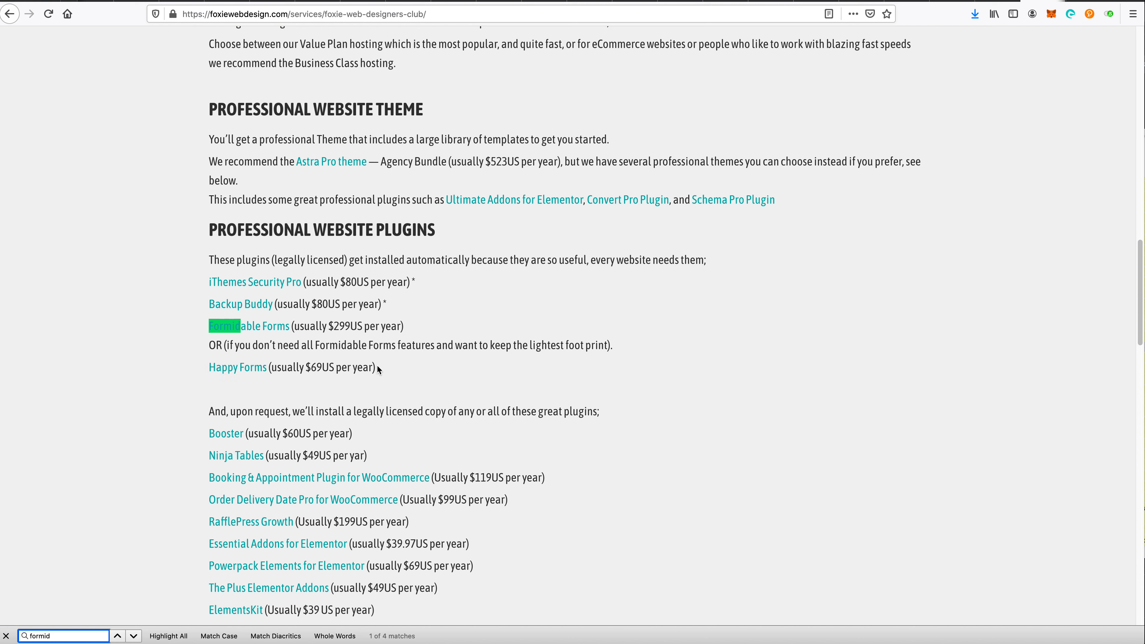
click(6, 636)
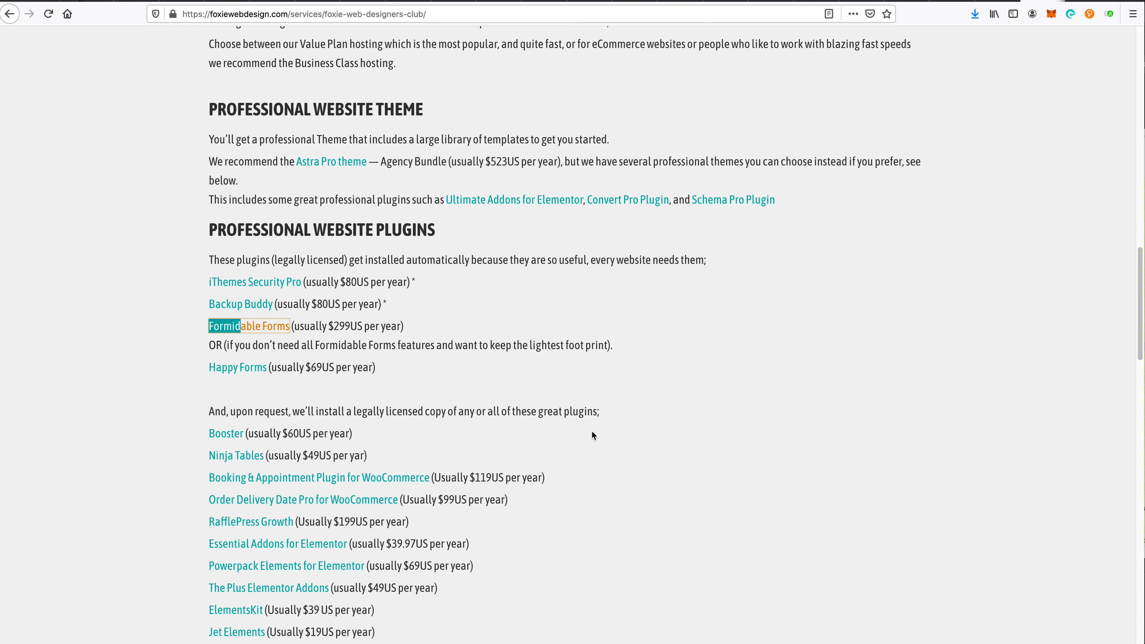
click(922, 245)
scroll(745, 350, down, 10)
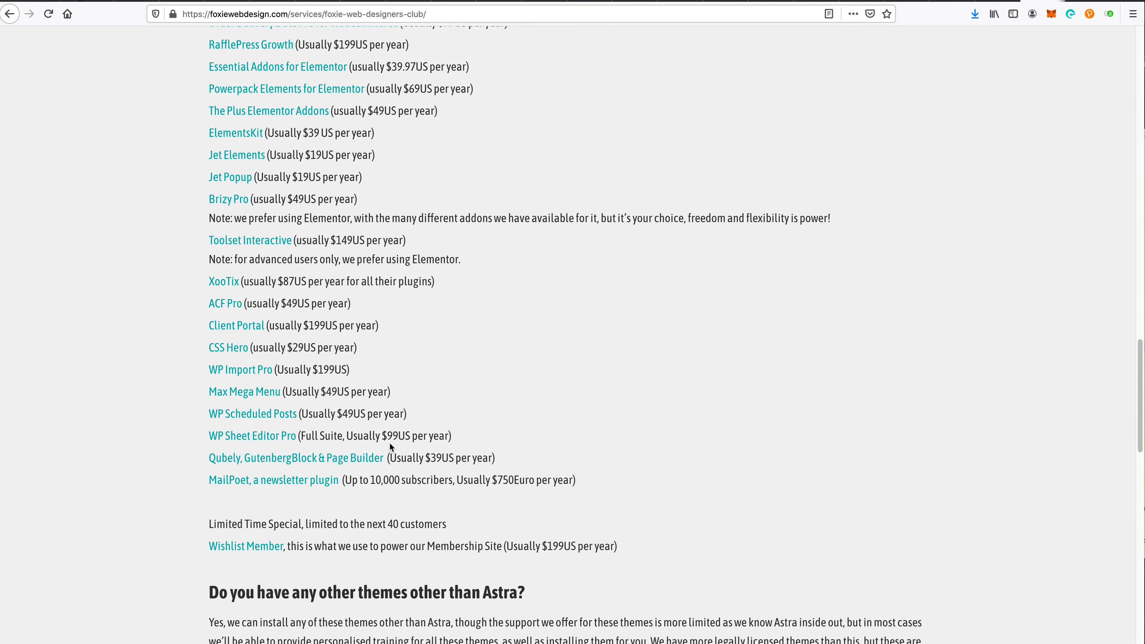
scroll(390, 445, up, 4)
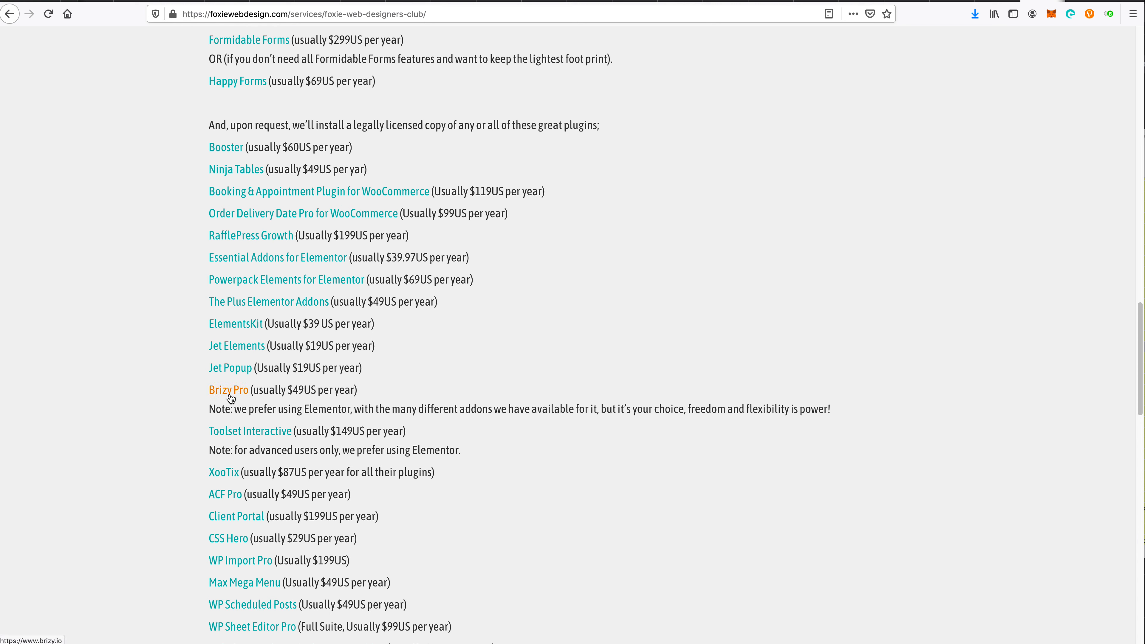
double_click(318, 409)
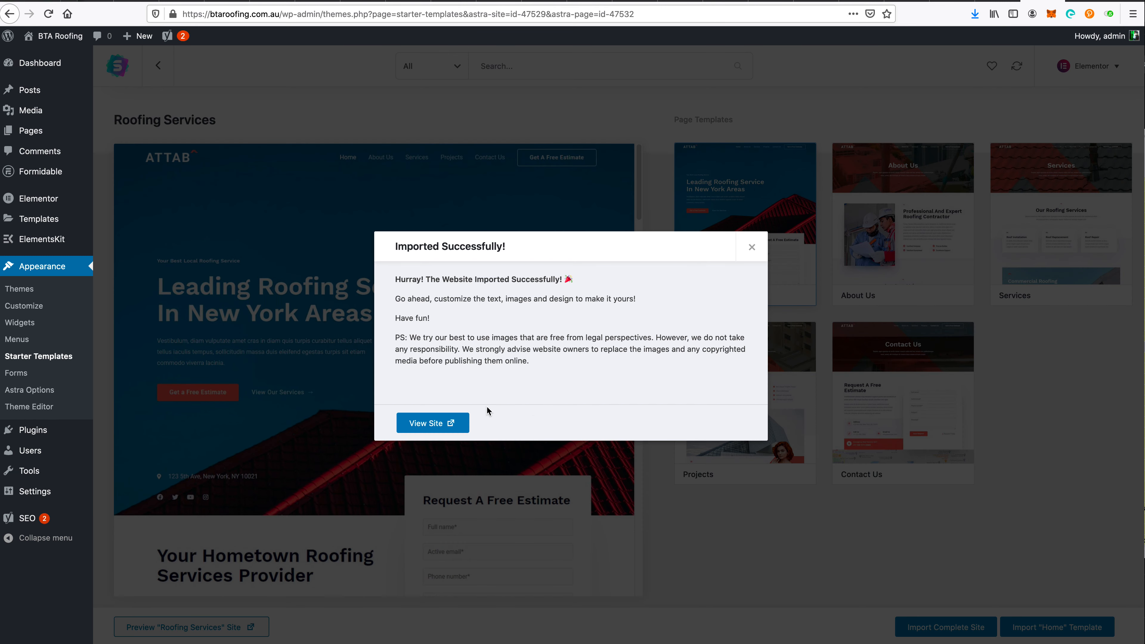
- View the imported BTA Roofing site and examine the home page's hero, free estimate form area and four service cards
click(444, 426)
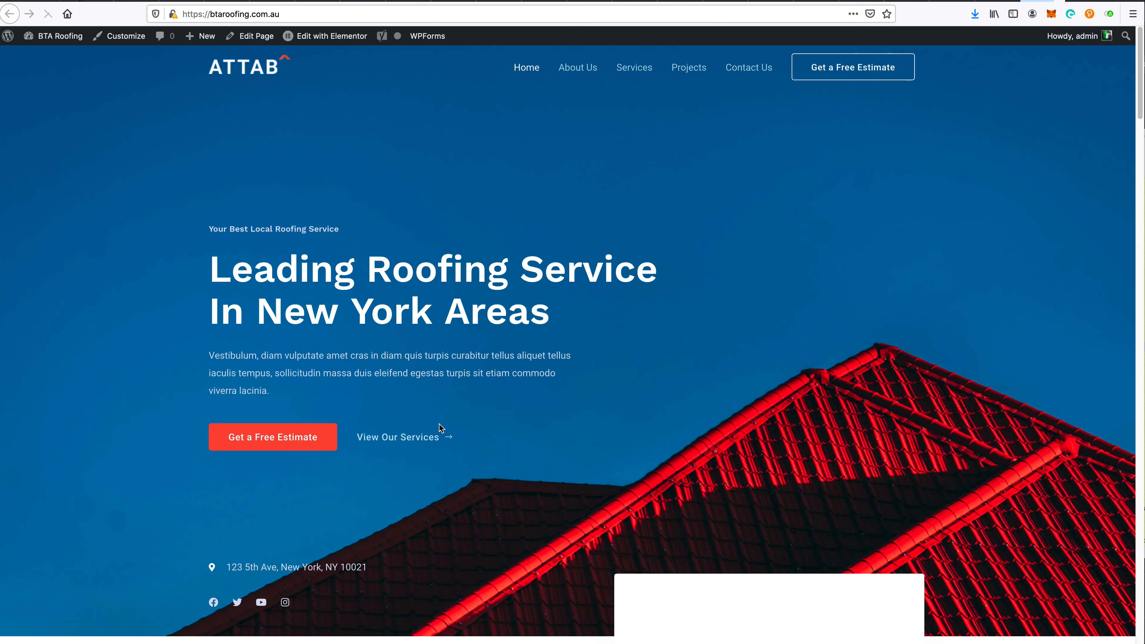
scroll(694, 393, down, 10)
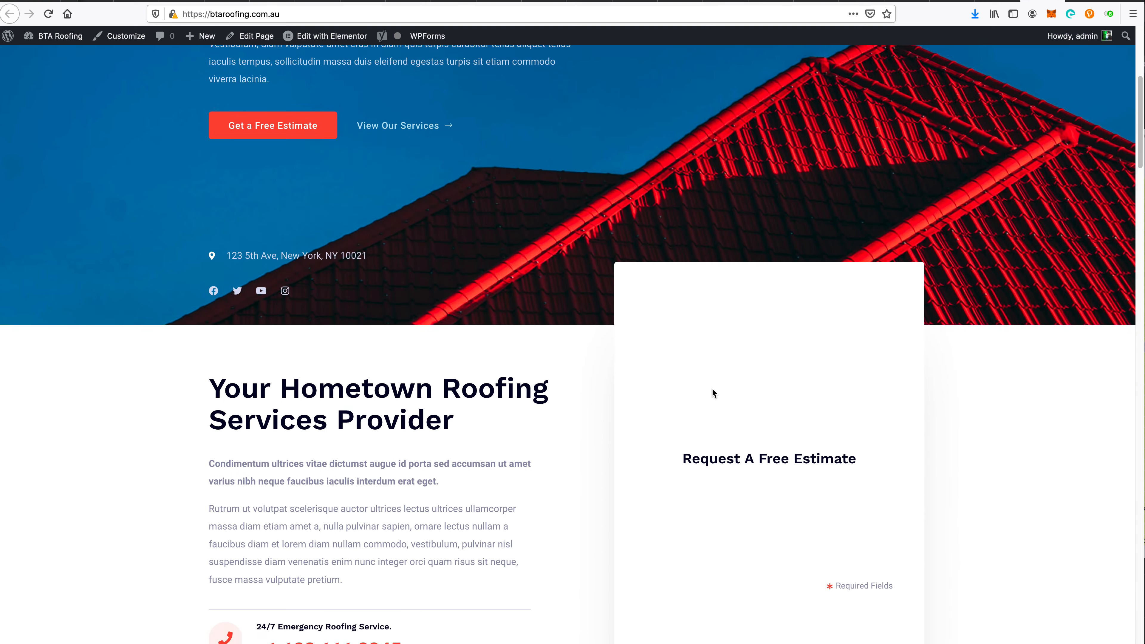
scroll(715, 370, down, 6)
scroll(711, 375, up, 6)
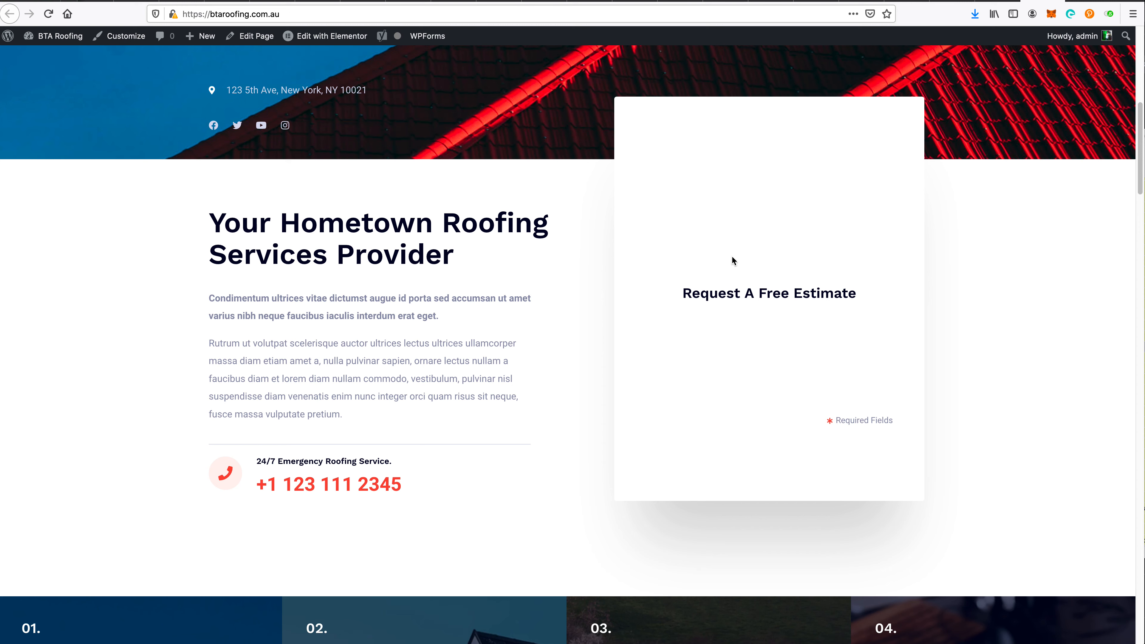
scroll(761, 277, down, 12)
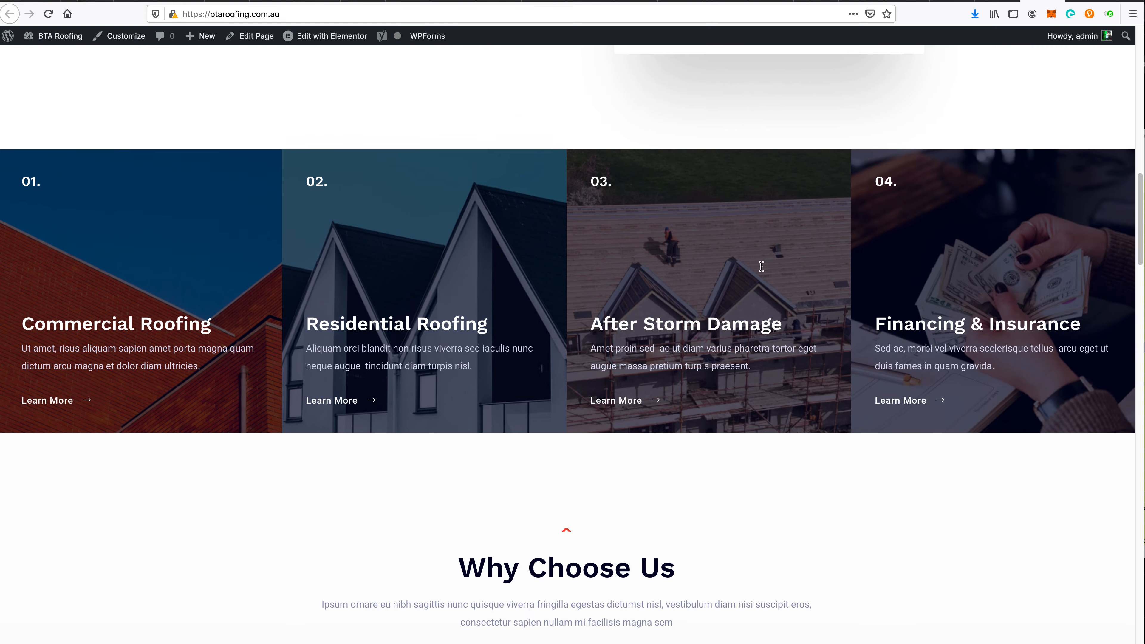
scroll(764, 280, up, 4)
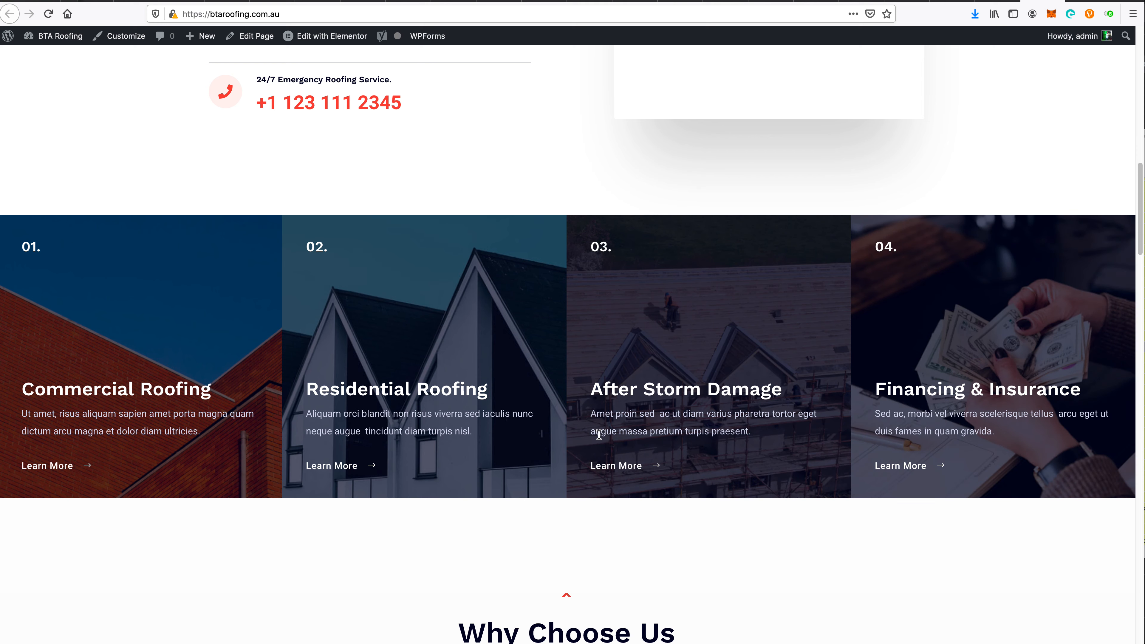
- Examine the rest of the home page, from the Why Choose Us section to the estimate banner and footer
scroll(631, 394, down, 5)
scroll(640, 395, down, 5)
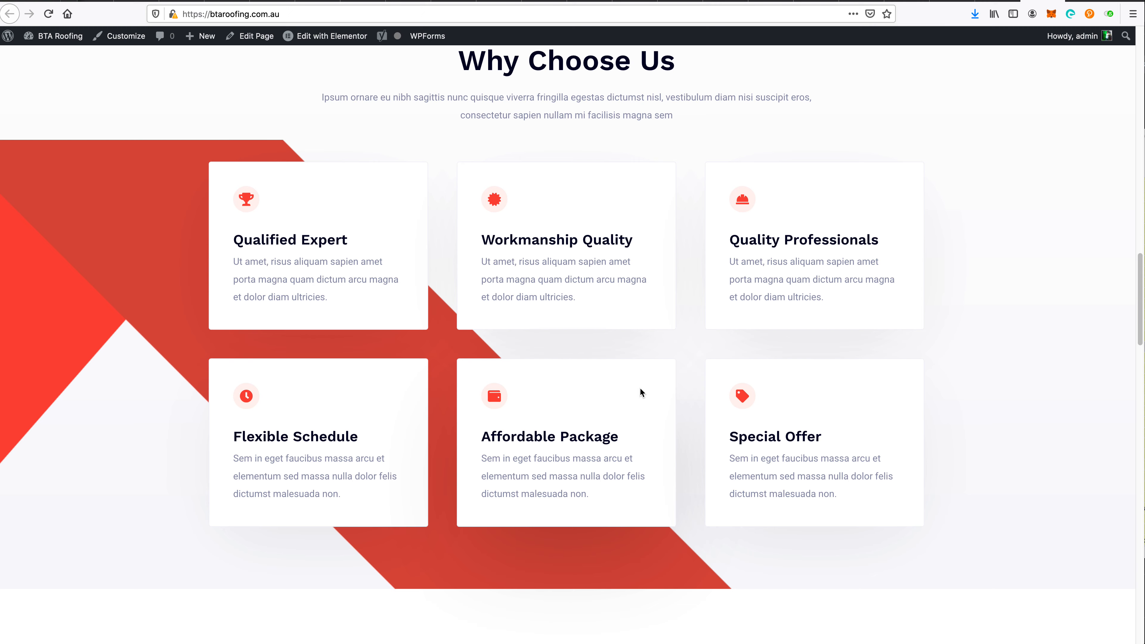
scroll(639, 387, down, 3)
scroll(645, 383, up, 3)
scroll(716, 312, down, 15)
scroll(747, 414, up, 3)
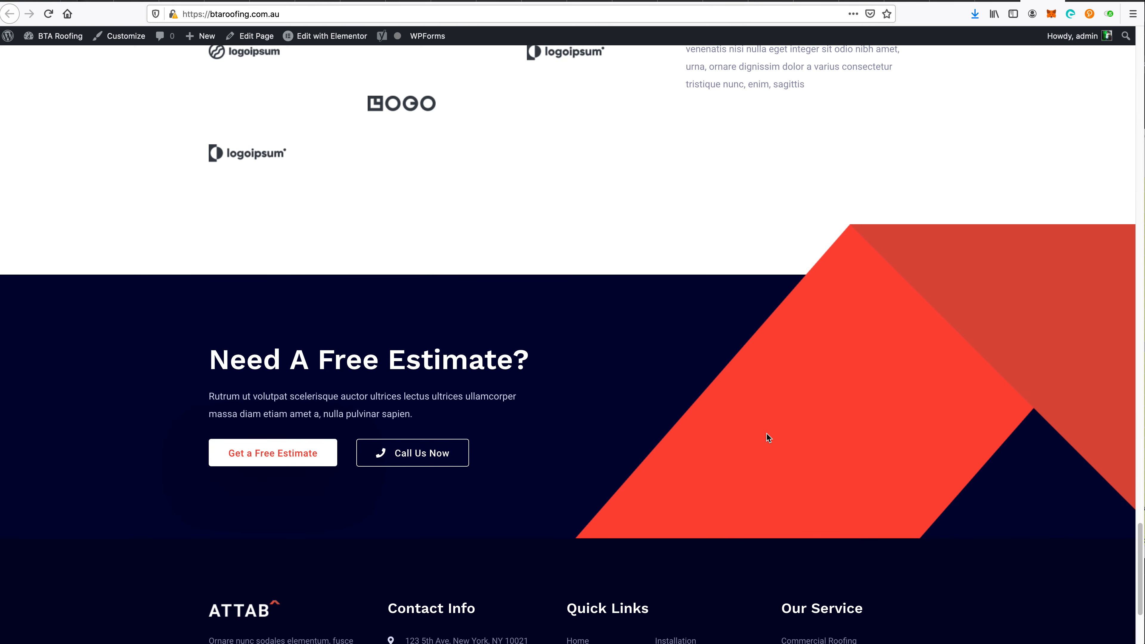
scroll(766, 434, down, 3)
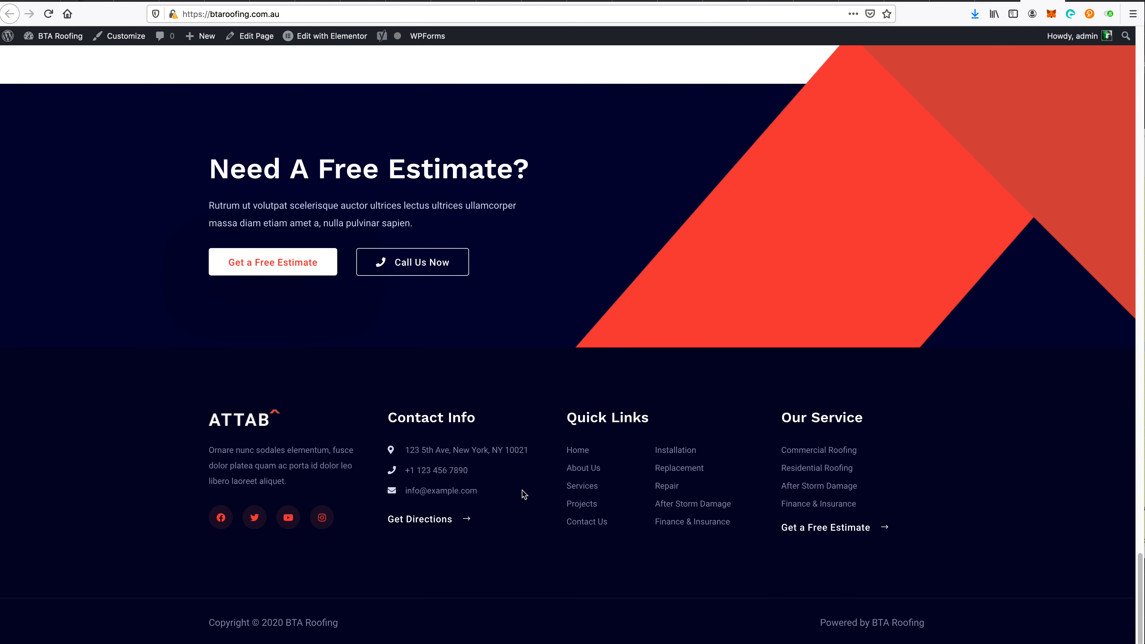
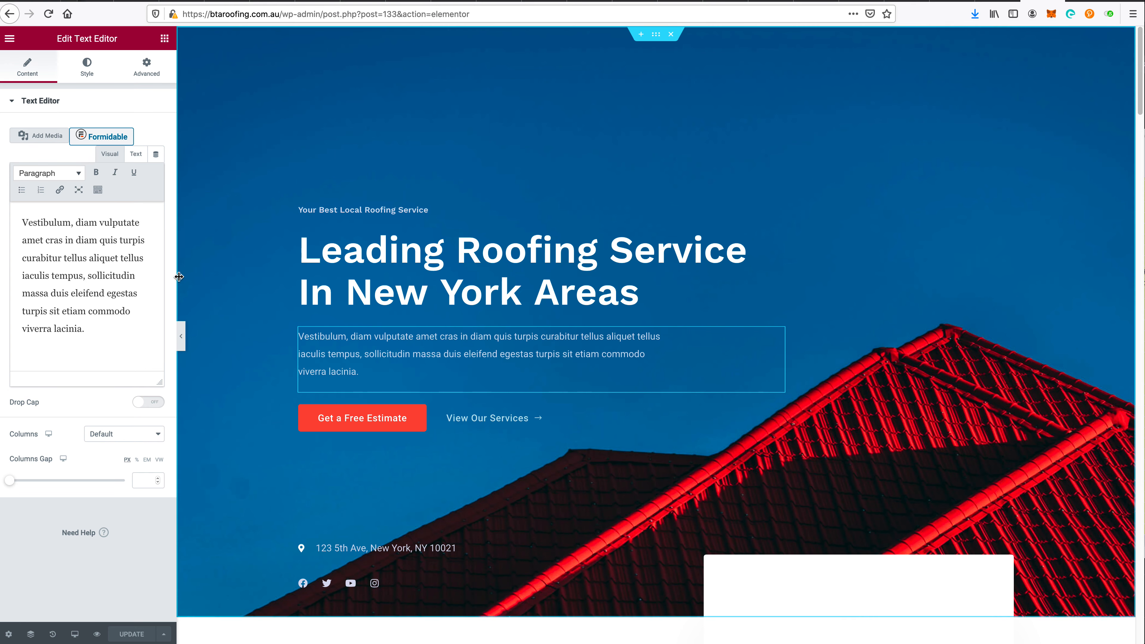
- Split the hero description into two paragraphs after "Vestibulum, diam vulputate"
click(83, 324)
key(super+a)
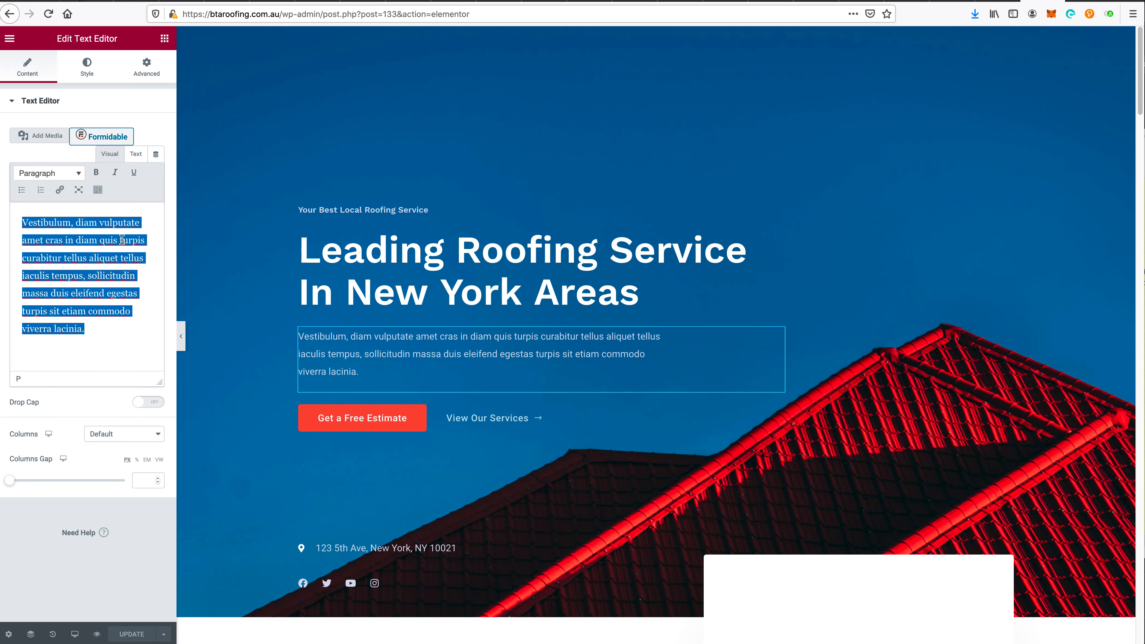
click(141, 224)
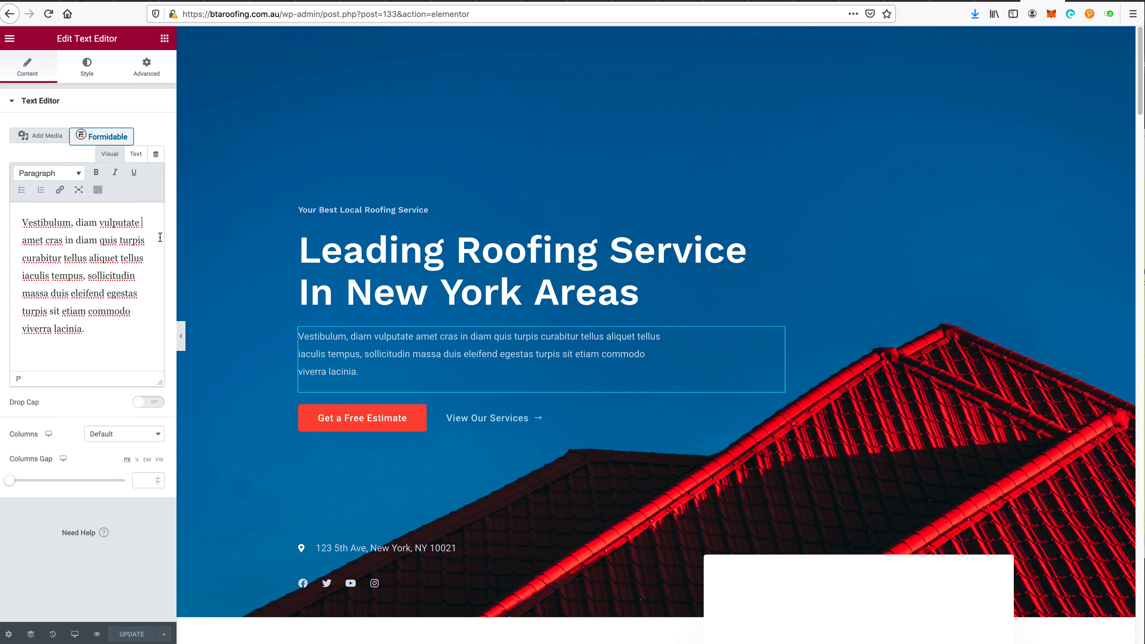
key(Return)
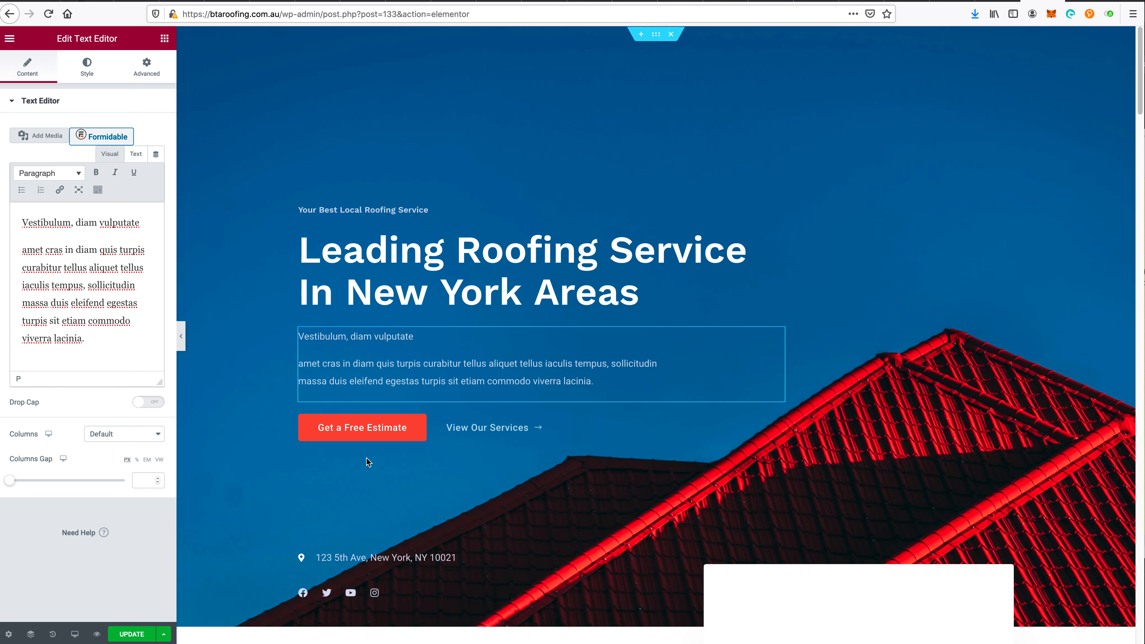
- Format the hero description's first line, "Vestibulum, diam vulputate", as Heading 3
triple_click(88, 302)
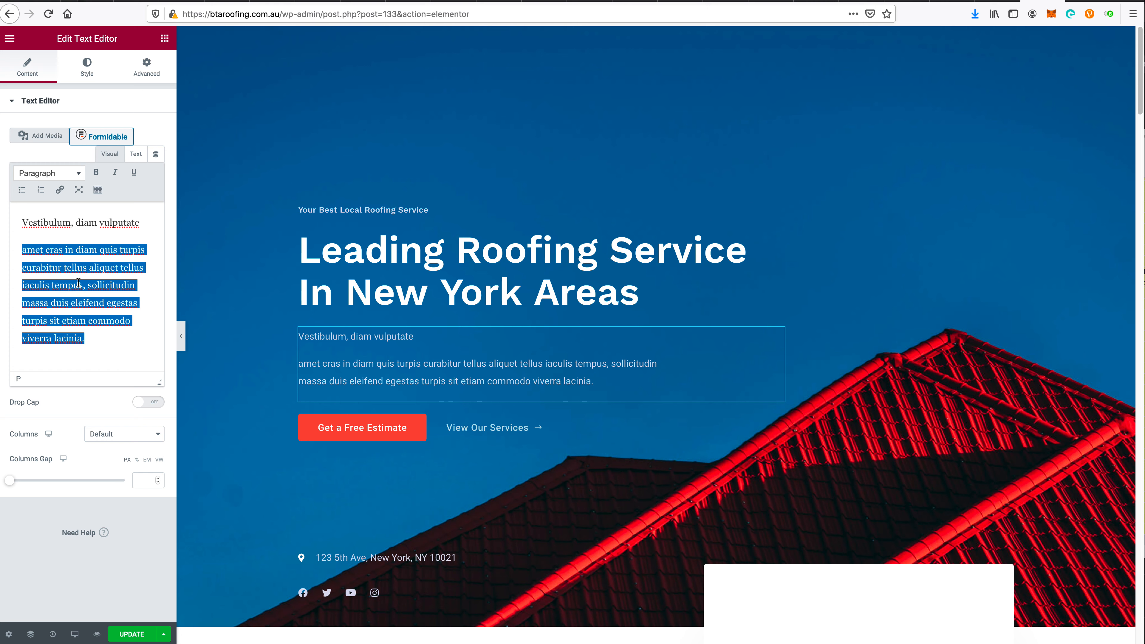
triple_click(122, 221)
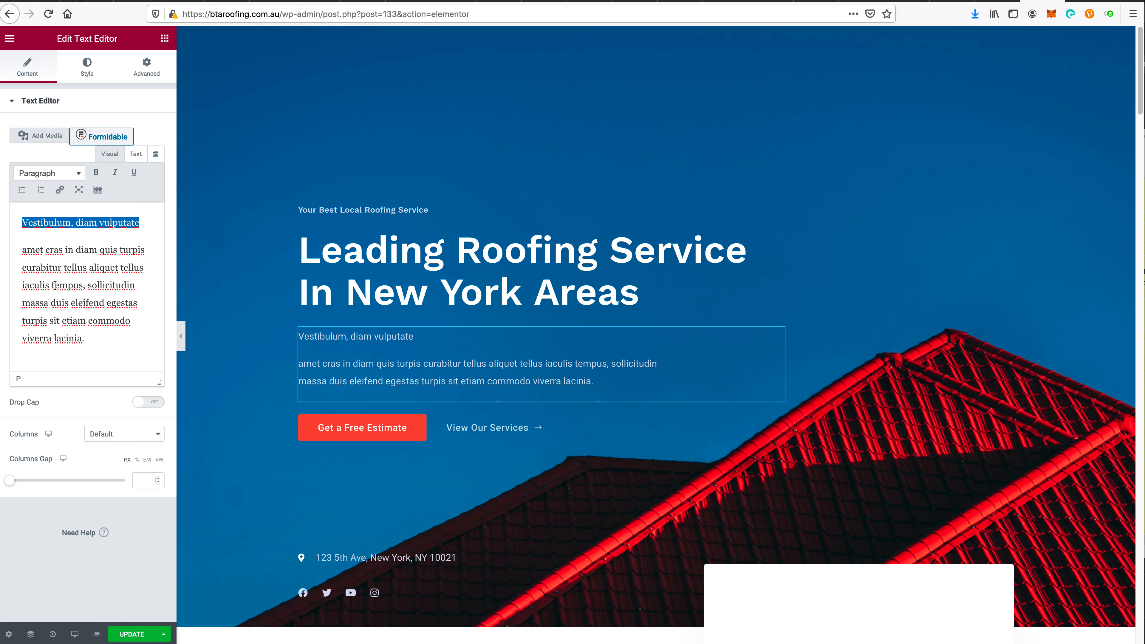
click(58, 173)
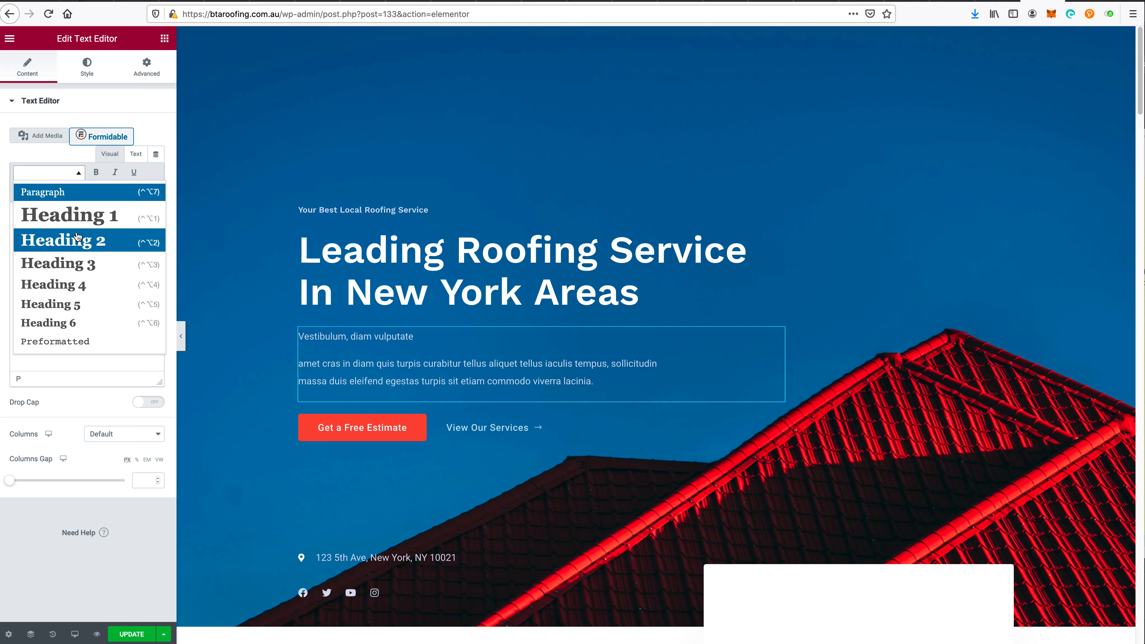
click(90, 265)
triple_click(76, 299)
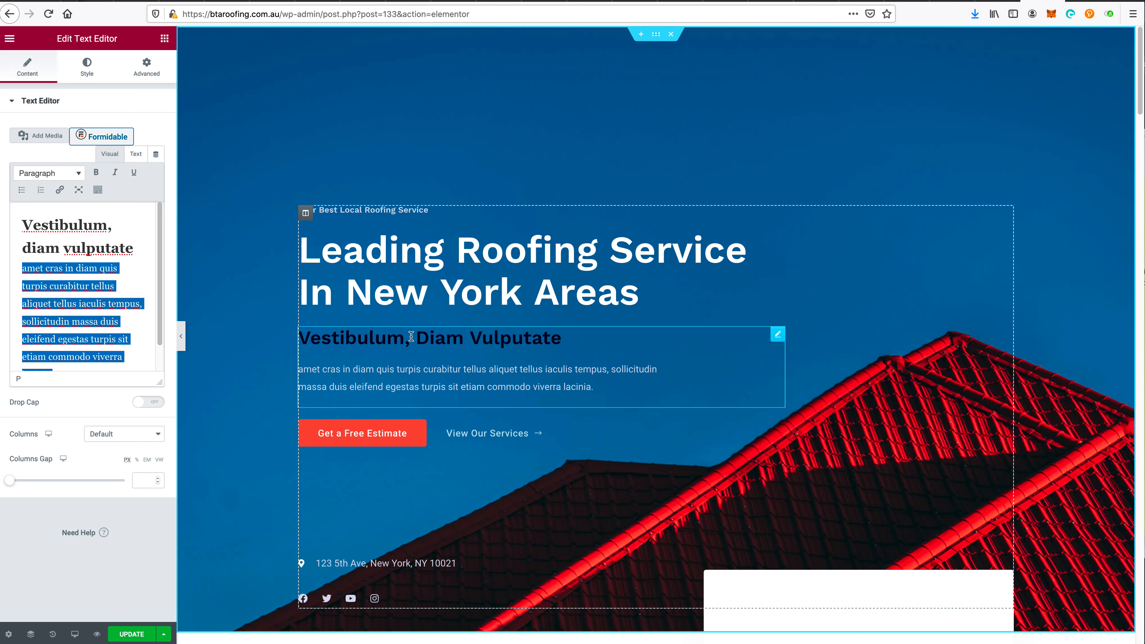
- Show the text editor's extra formatting tools and colour all of the hero description's text white
click(107, 248)
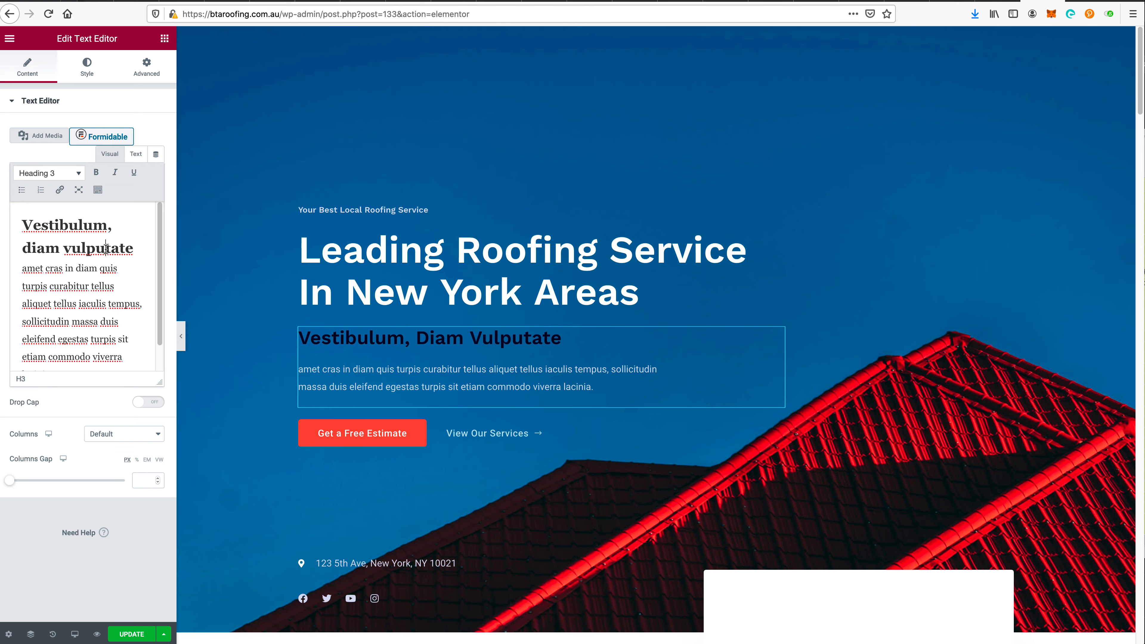
key(super+a)
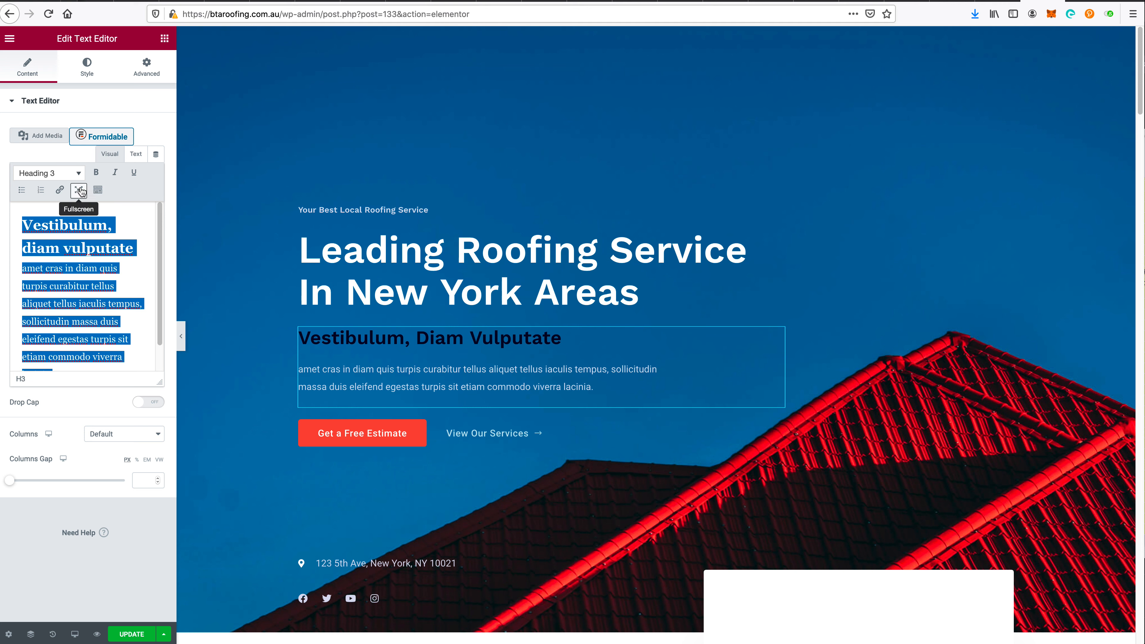
click(95, 193)
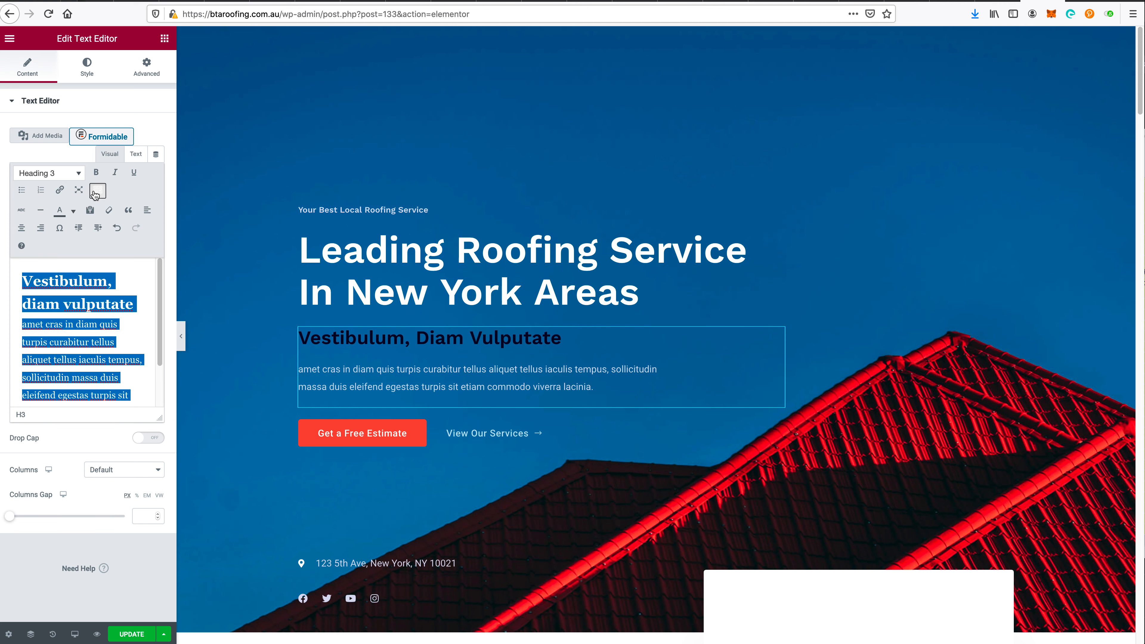
click(73, 211)
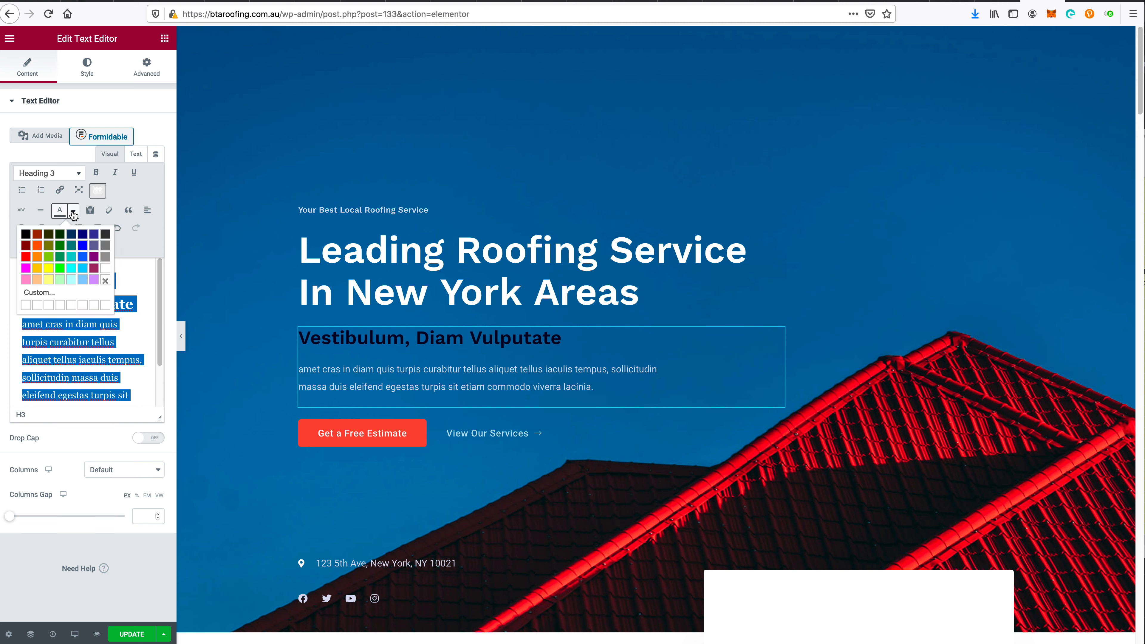
click(105, 269)
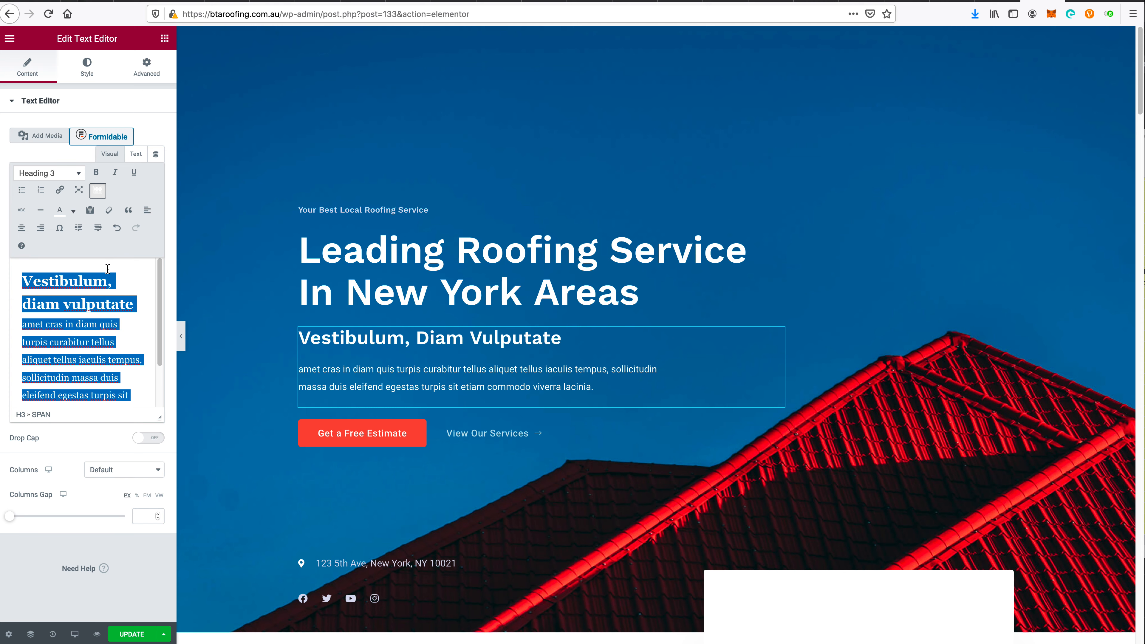
click(66, 268)
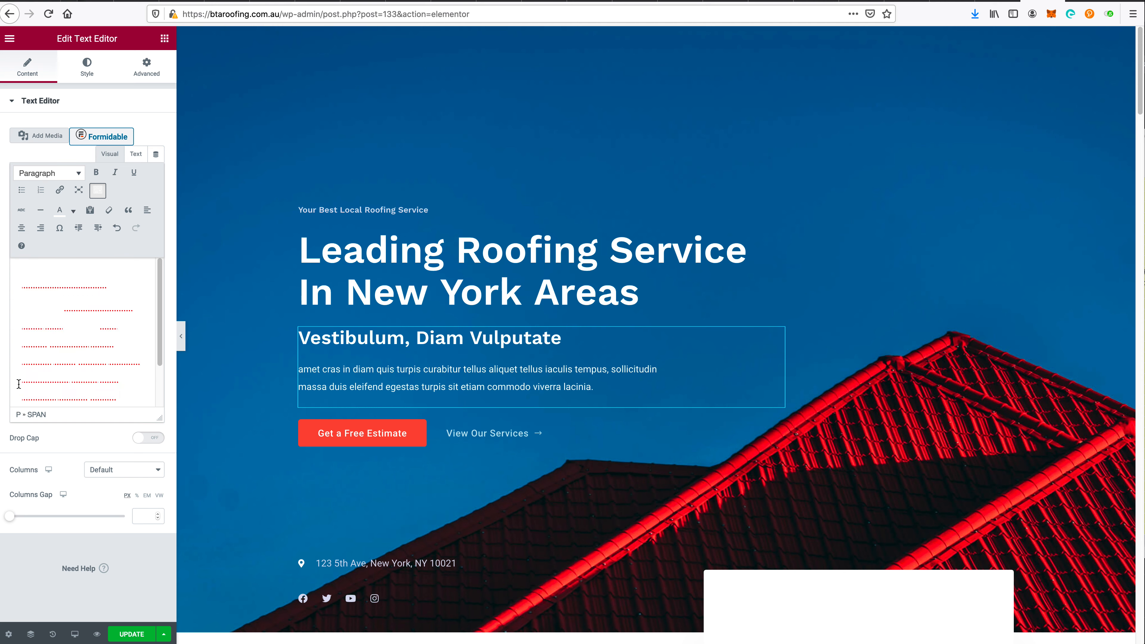
- Replace the hero description's heading "Vestibulum, diam vulputate" with "saffaaccaa" in its HTML source
key(ctrl+a)
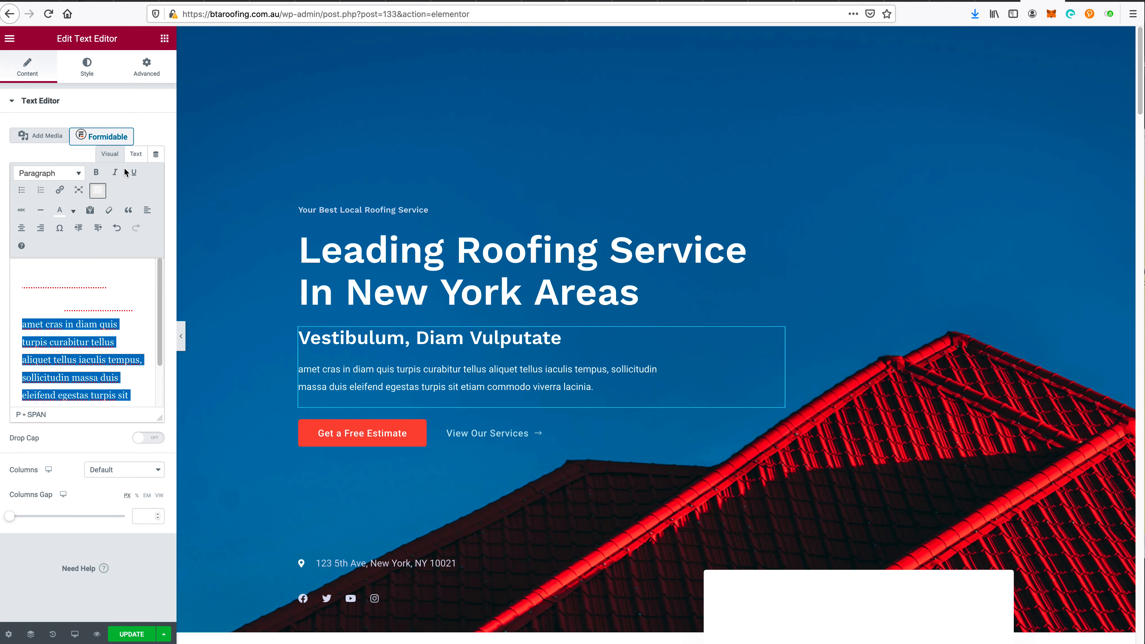
click(136, 154)
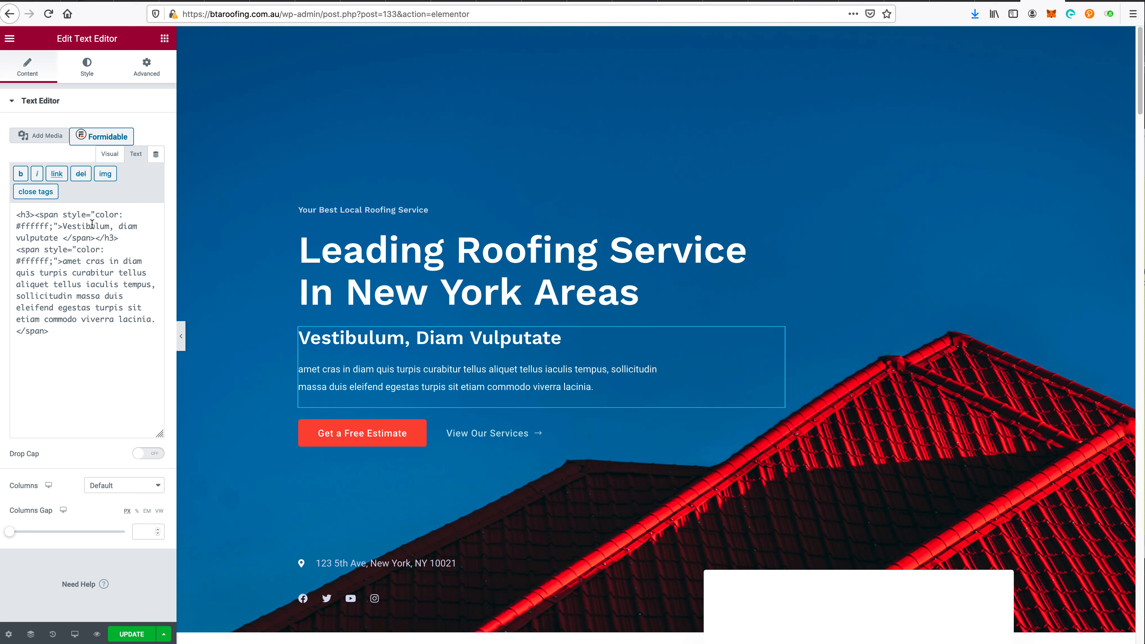
drag(92, 224, 48, 236)
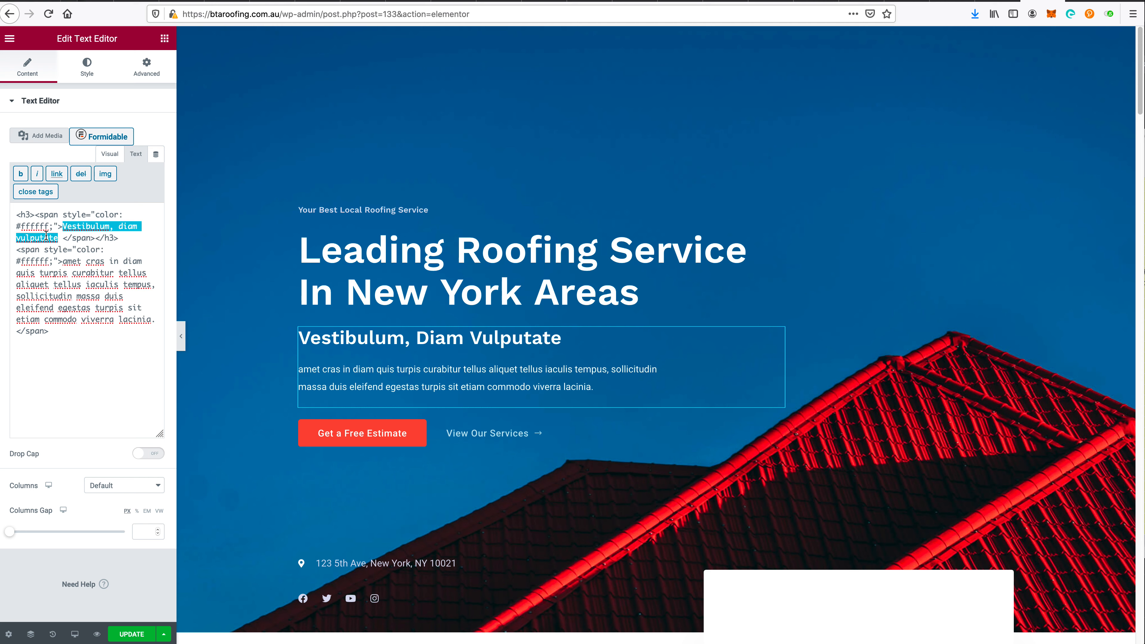
text(saffaaccaa)
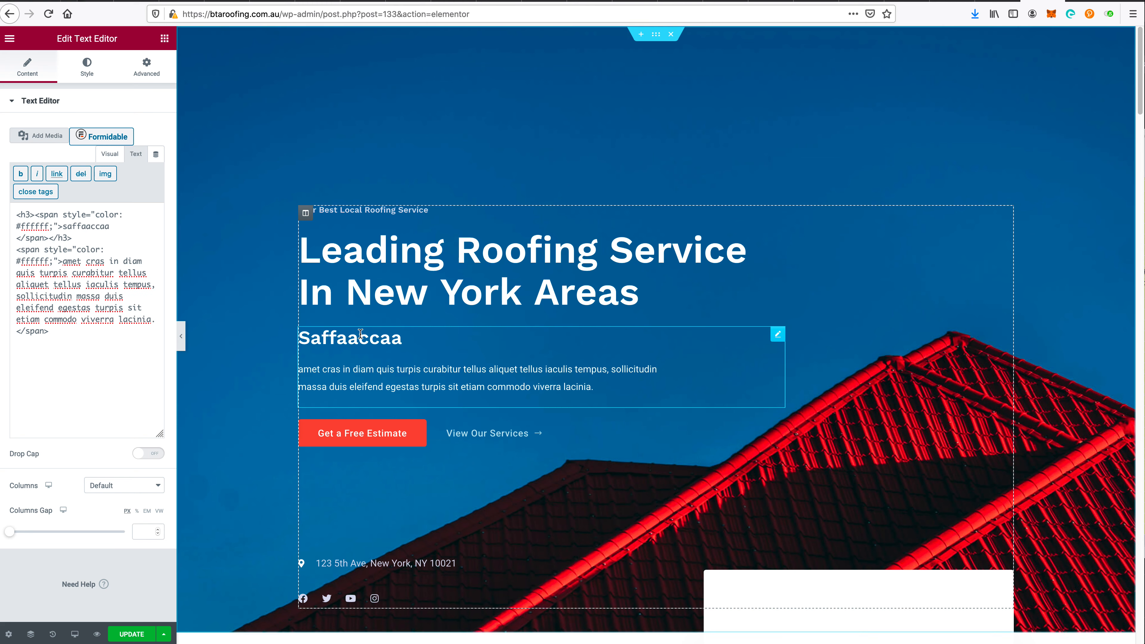
- Replace the hero description's heading directly on the page canvas with "vd,jbkbsdbkbksabkbvsdkhbbkbskbksdvbkbvskb"
double_click(363, 340)
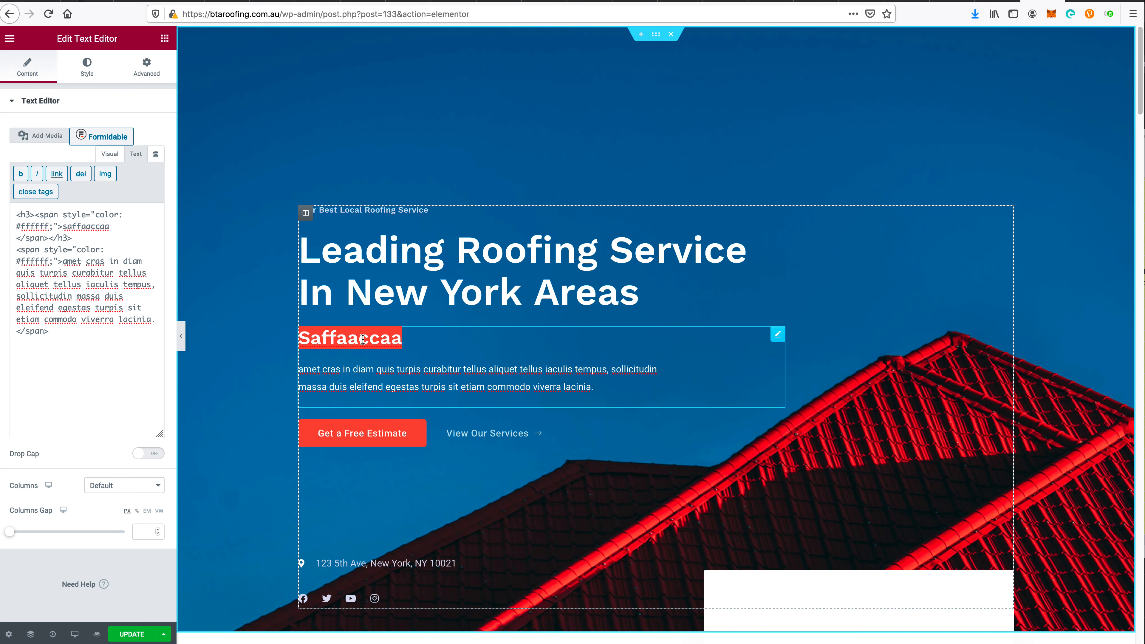
text(vd,jbkbsdbkbksabkbvsdkhbbkbskbksdvb)
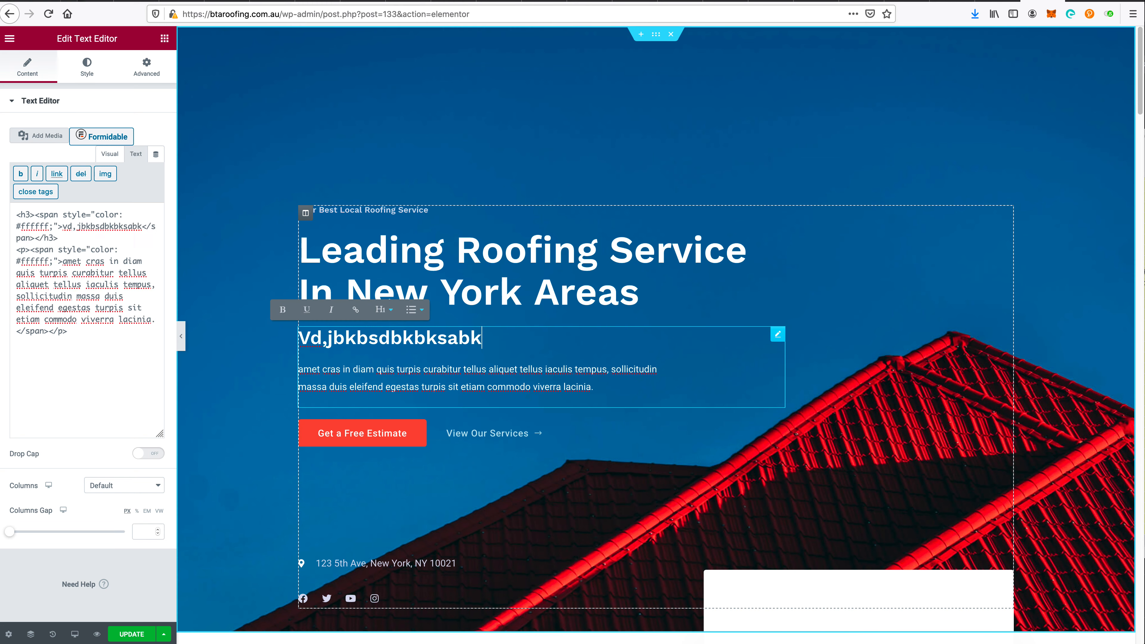
text(kbvskb)
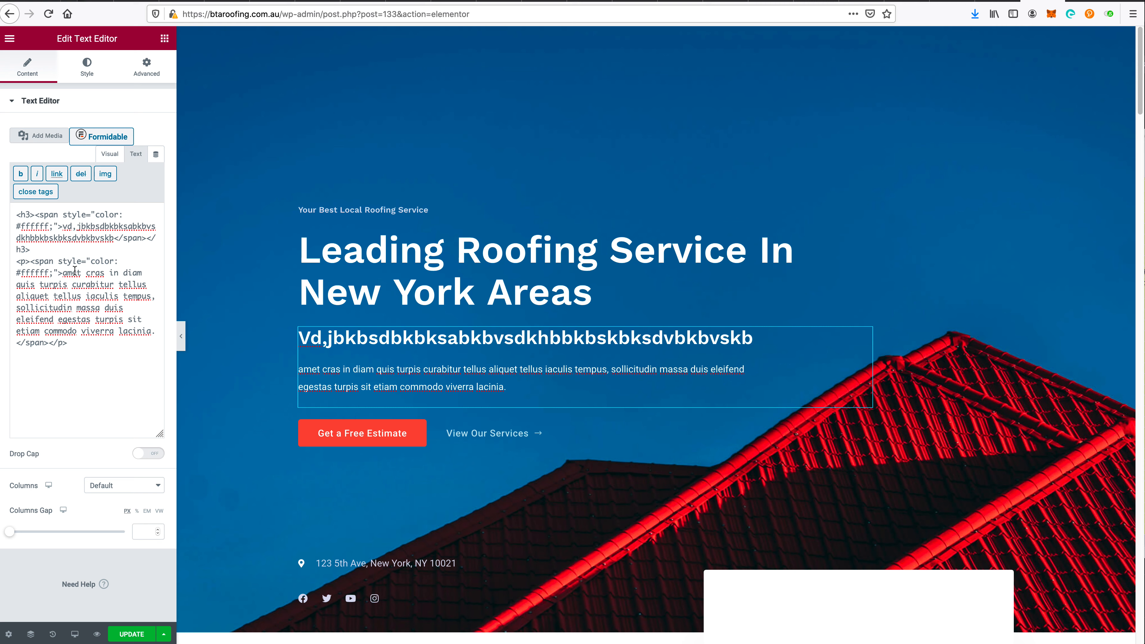
- Replace "amet cras" at the start of the hero description's second paragraph with "aaaaa" in the visual text editor
click(112, 155)
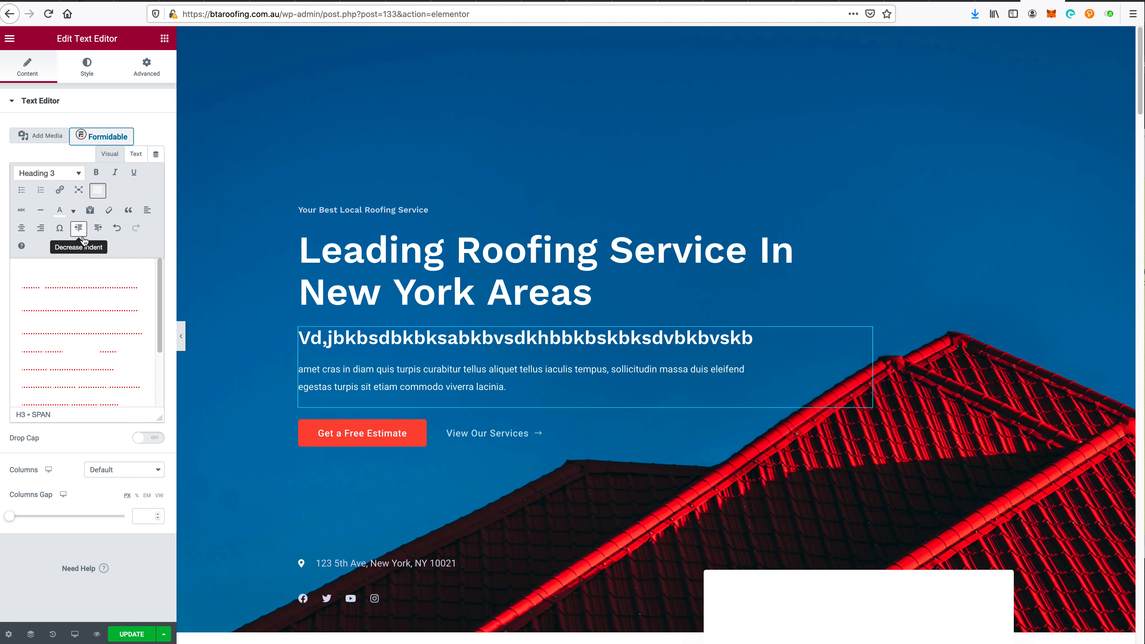
double_click(85, 326)
key(super+a)
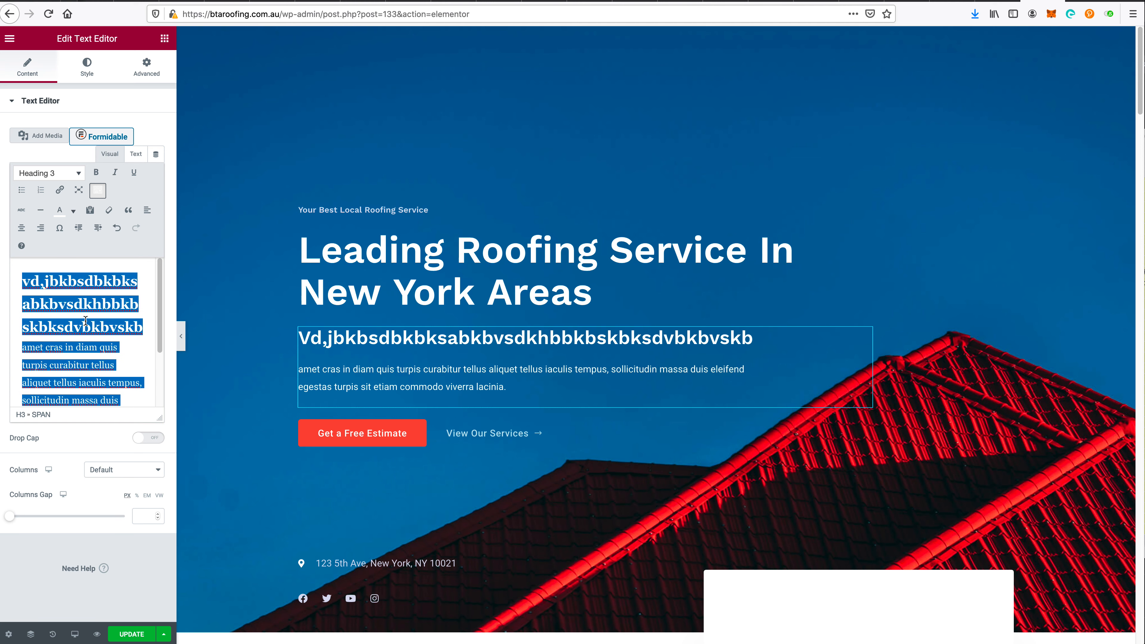
triple_click(50, 354)
drag(22, 346, 50, 348)
text(aaaaa)
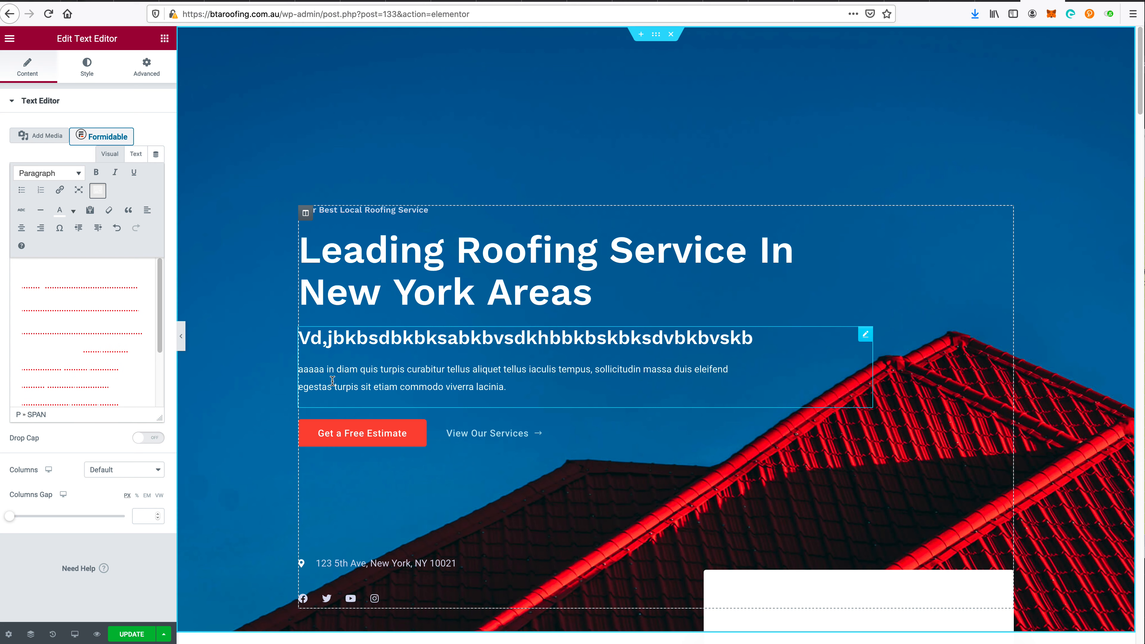
- Examine the hero description's HTML source alongside its second paragraph and the section below it on the page
click(136, 154)
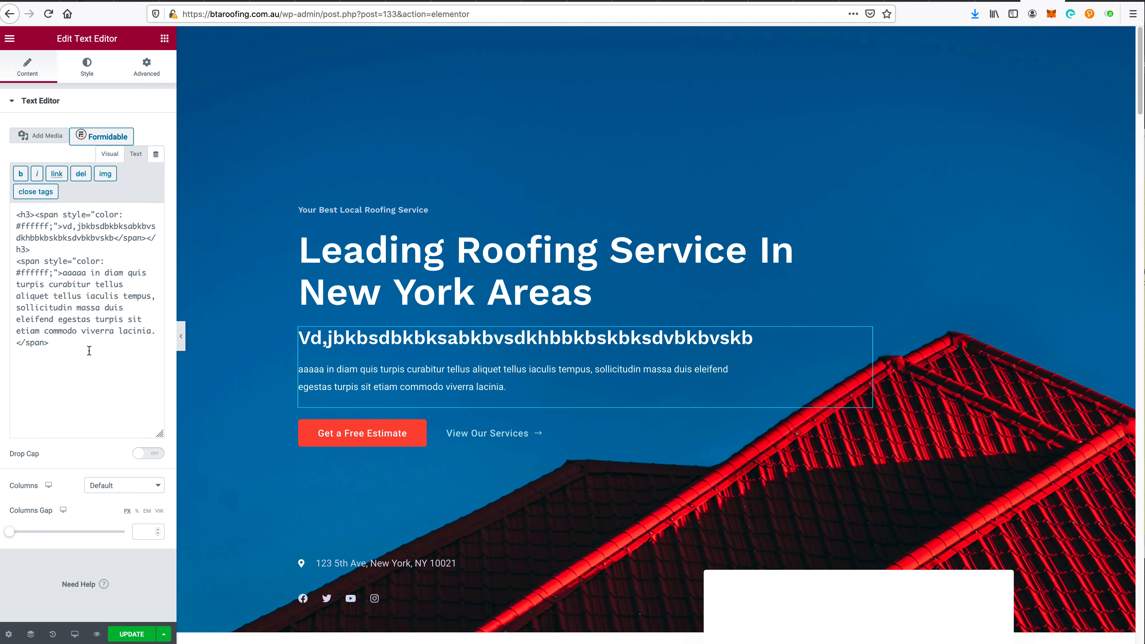
triple_click(357, 382)
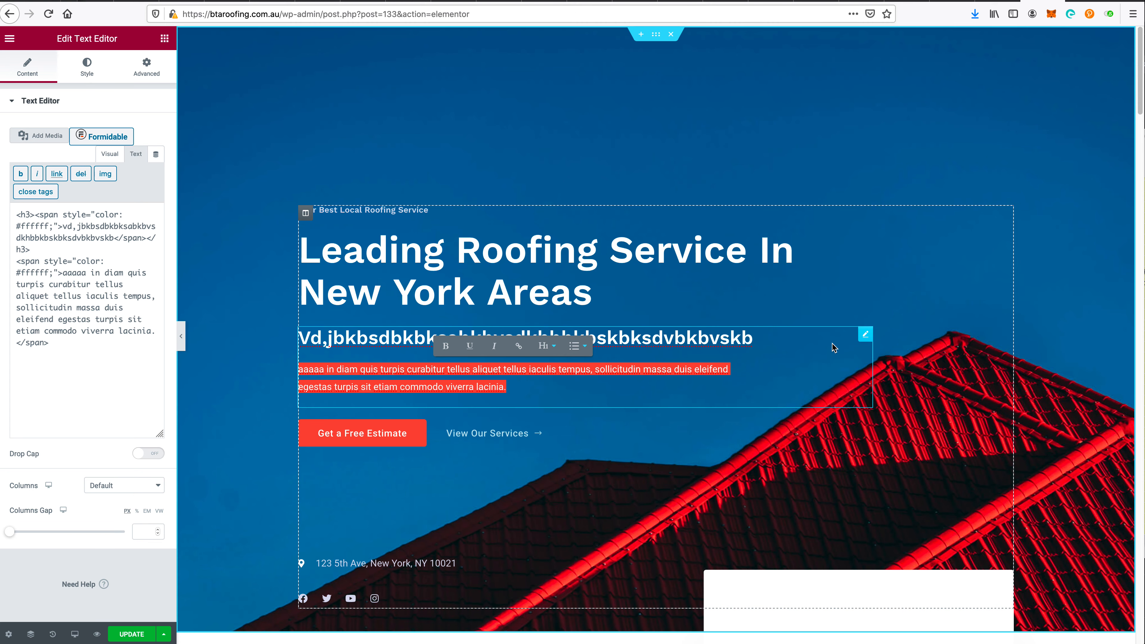
scroll(831, 346, down, 5)
scroll(831, 346, up, 5)
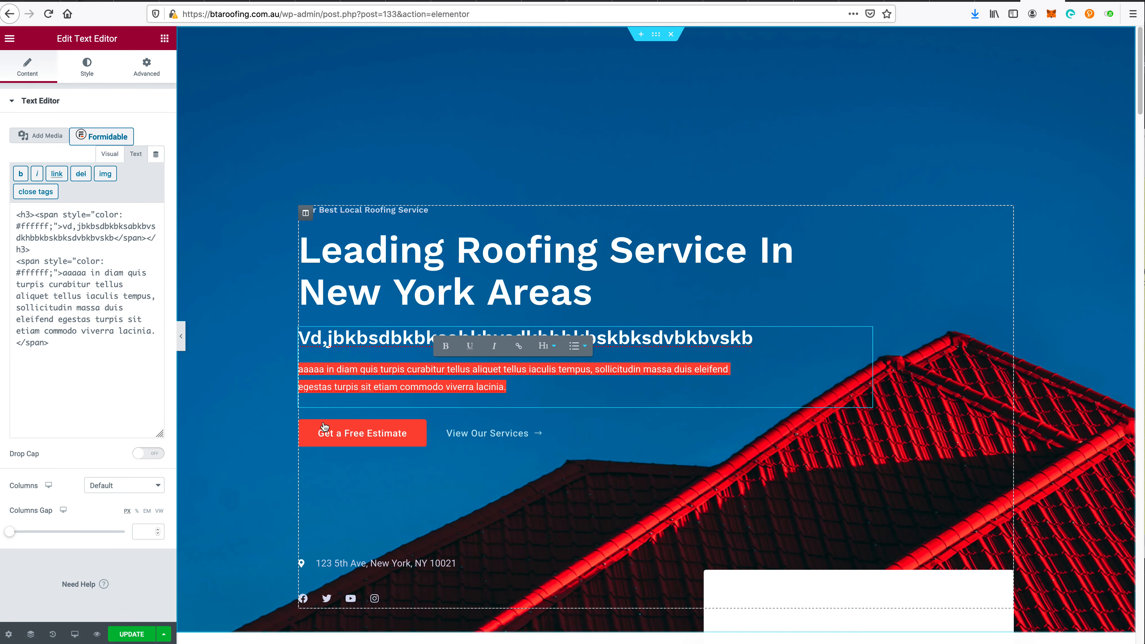
scroll(489, 379, down, 5)
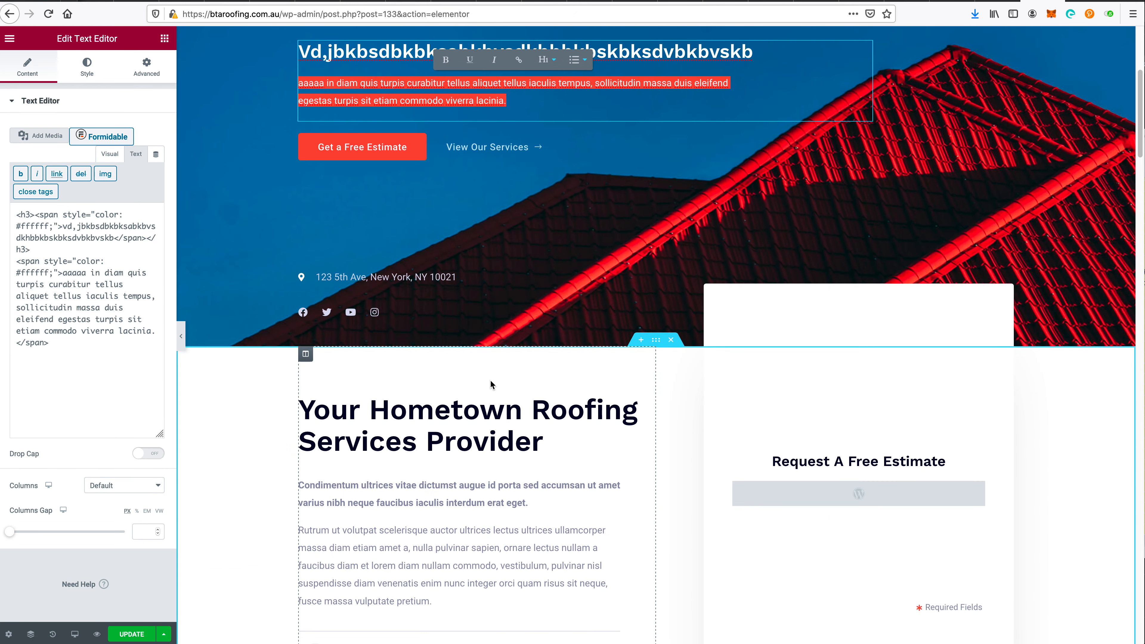
scroll(495, 382, up, 5)
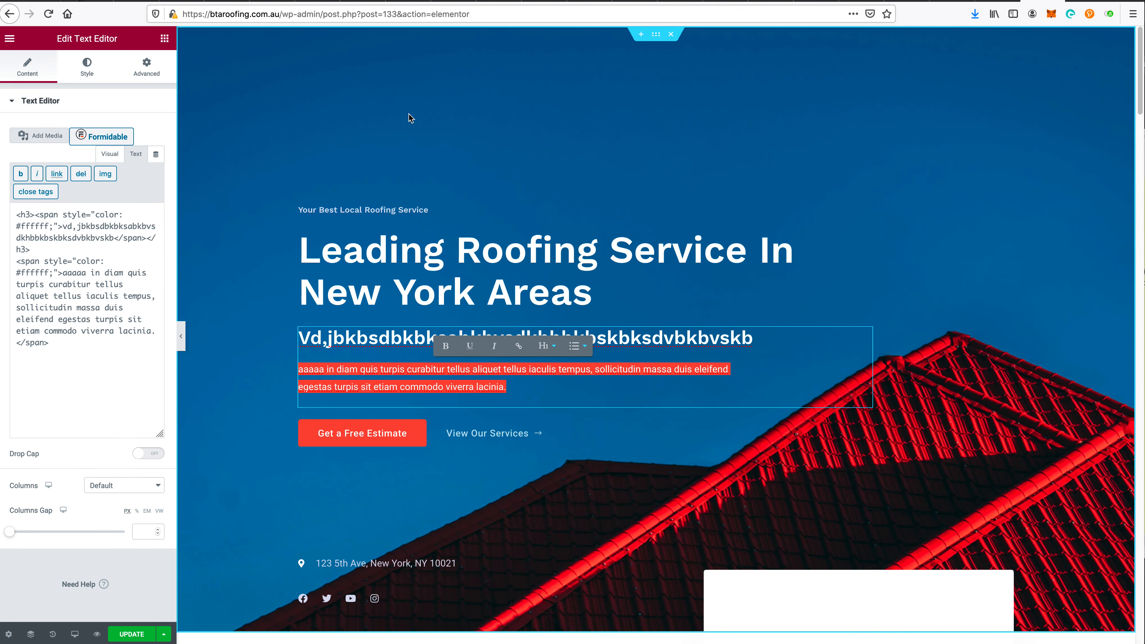
- Leave the Elementor editor without saving the changes and view the live home page
click(9, 39)
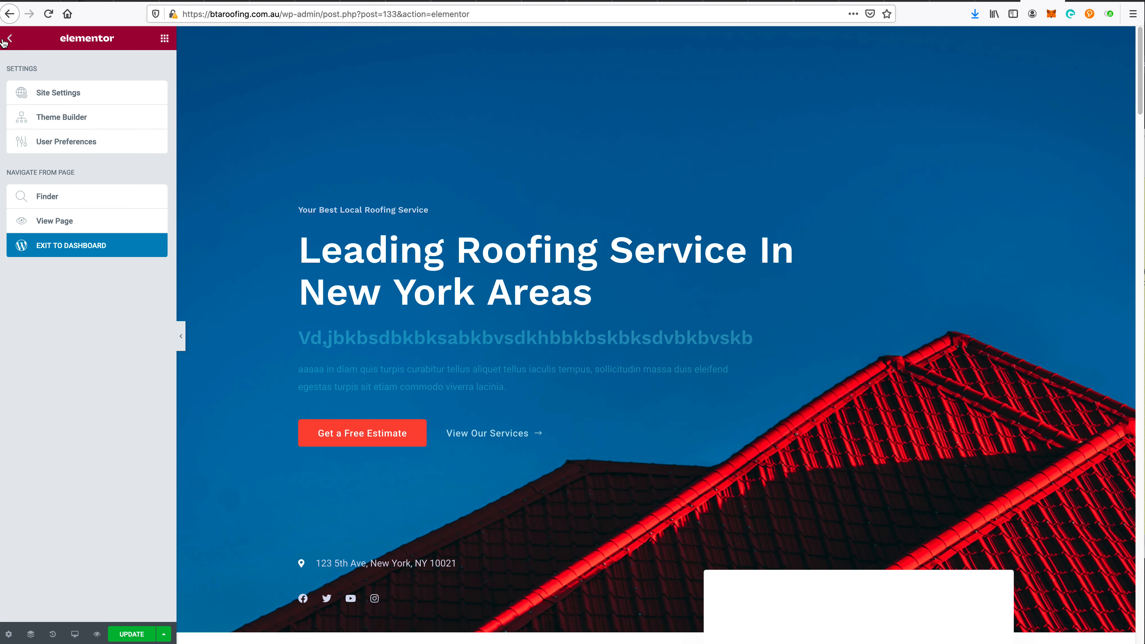
click(80, 221)
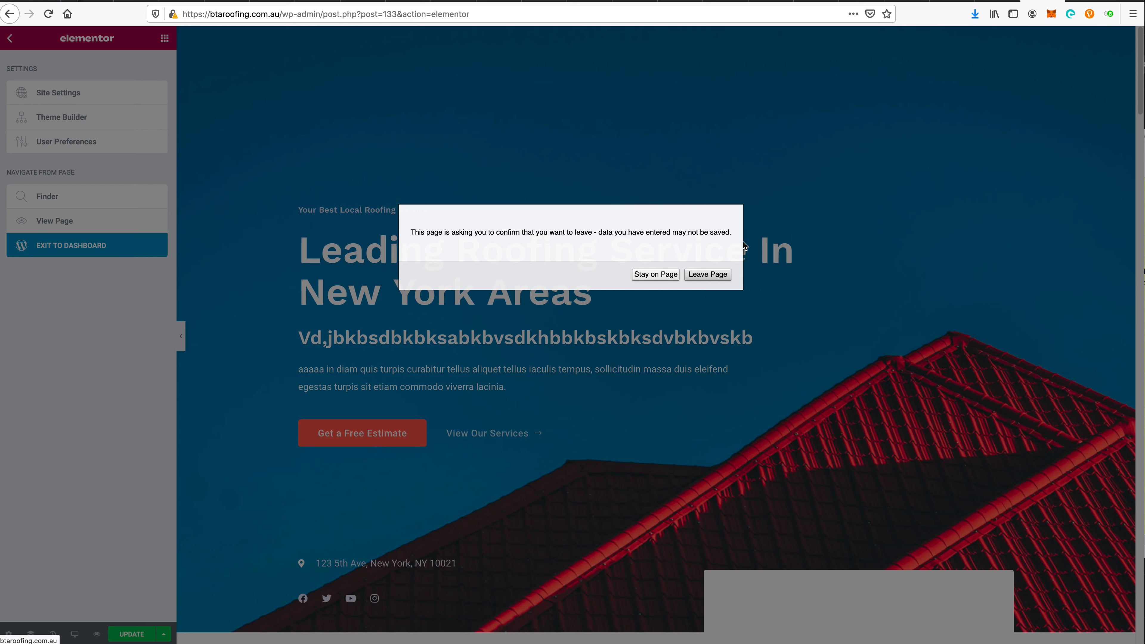
click(708, 276)
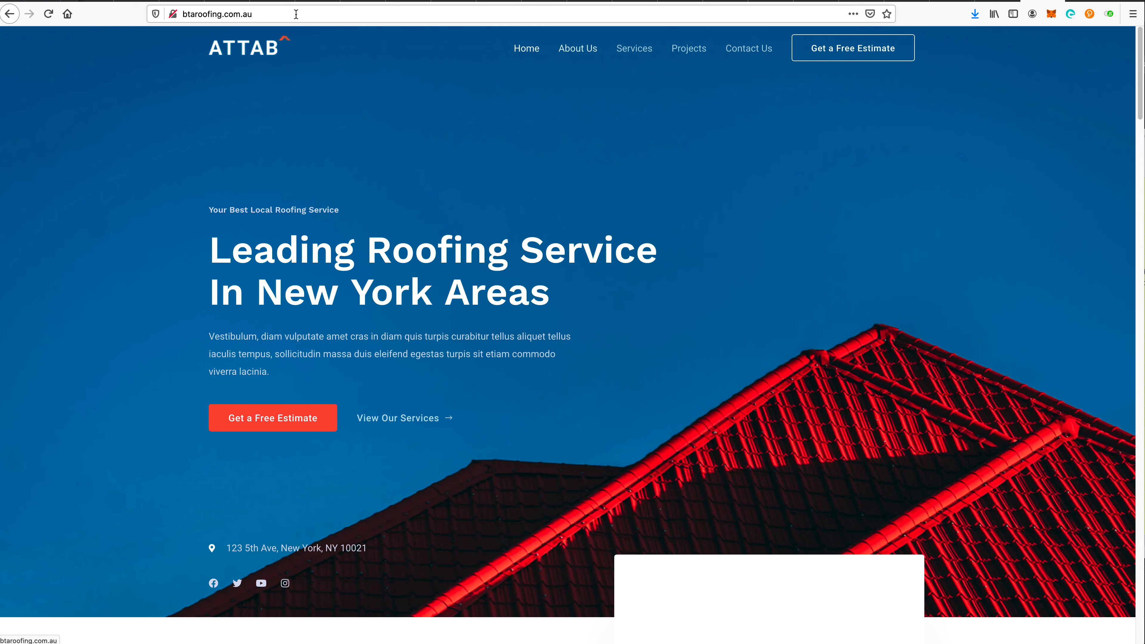
- Open the site's WordPress dashboard at btaroofing.com.au/wp-admin/
click(238, 13)
click(402, 238)
click(269, 16)
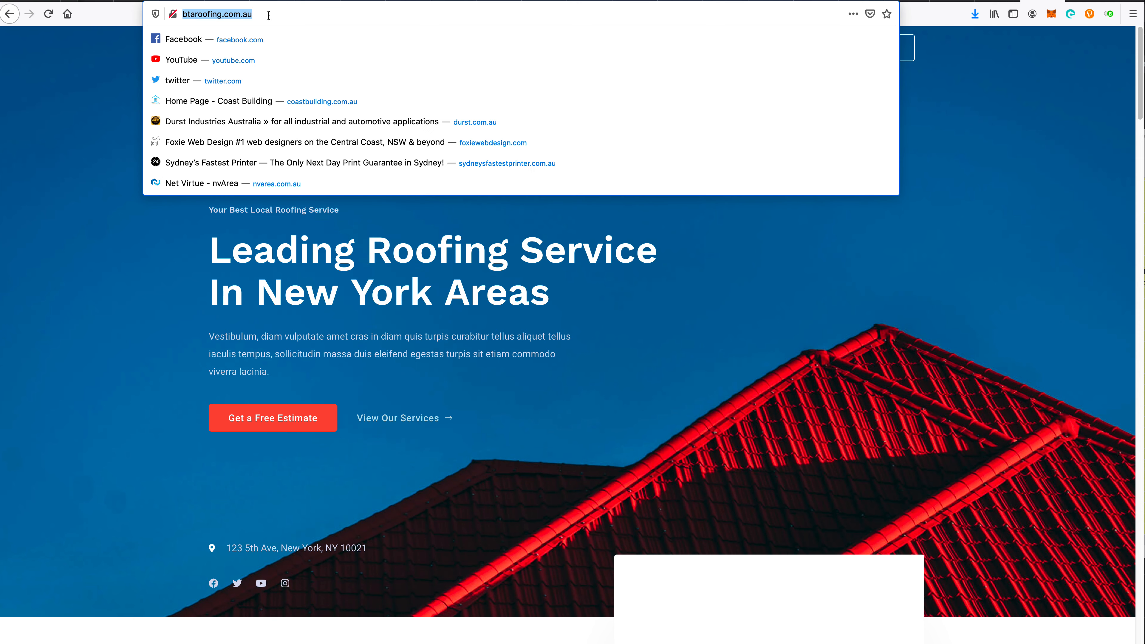
click(269, 15)
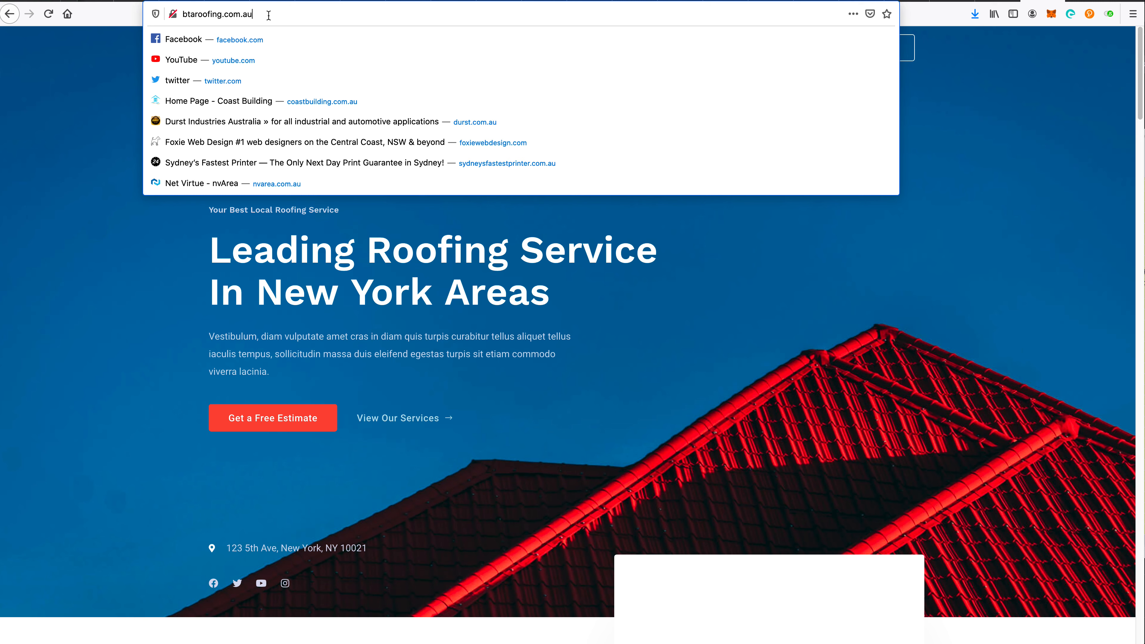
text(/wp-)
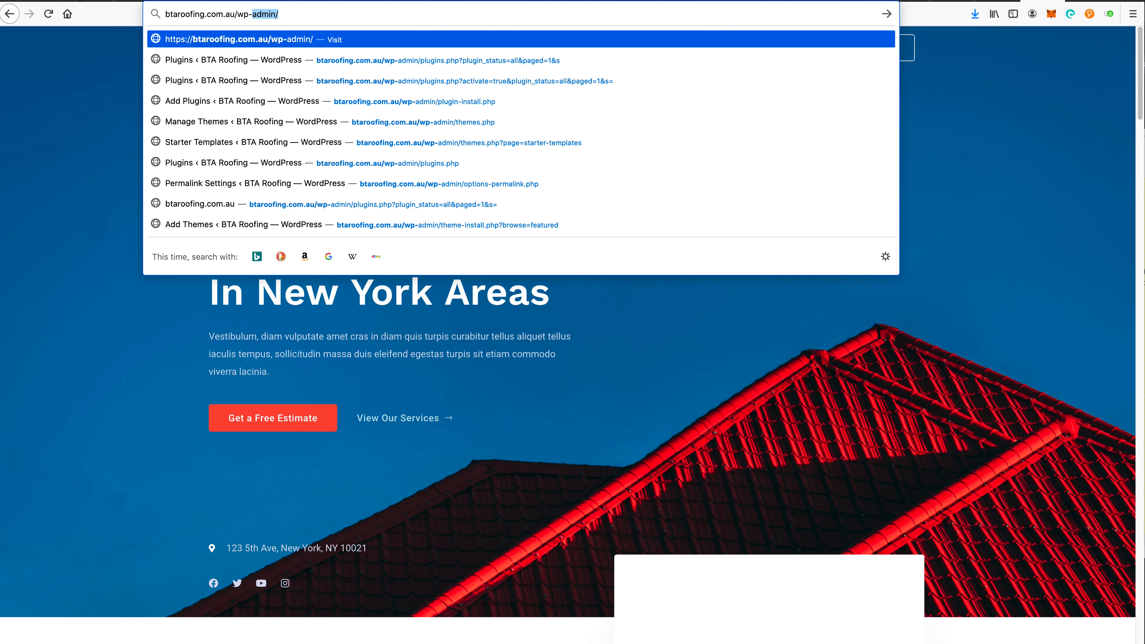
key(Return)
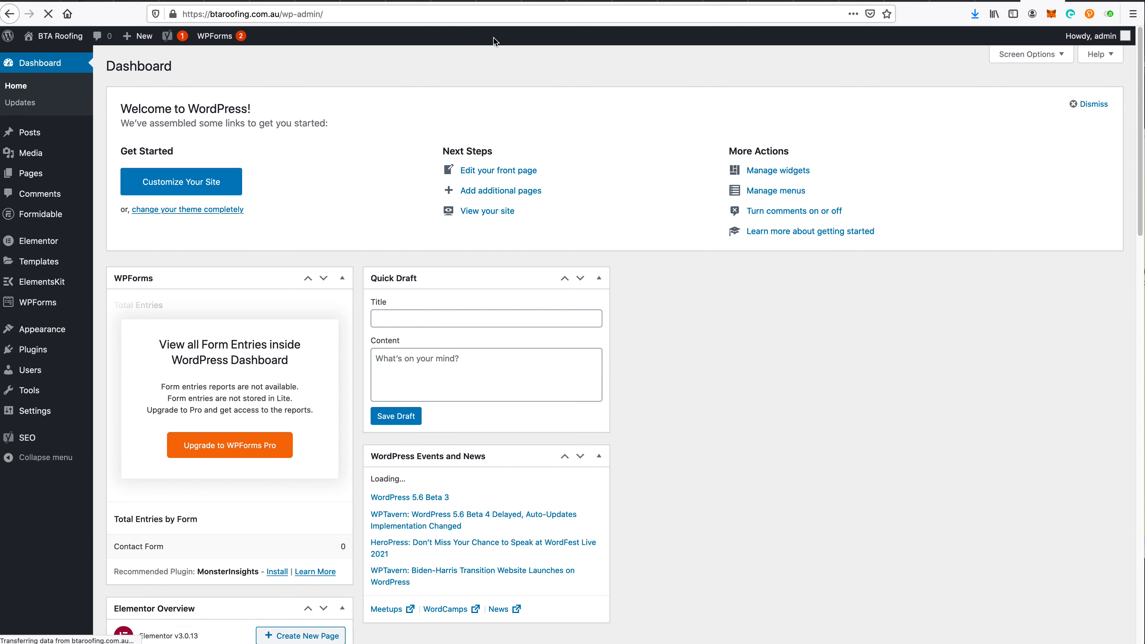
mouse_move(43, 413)
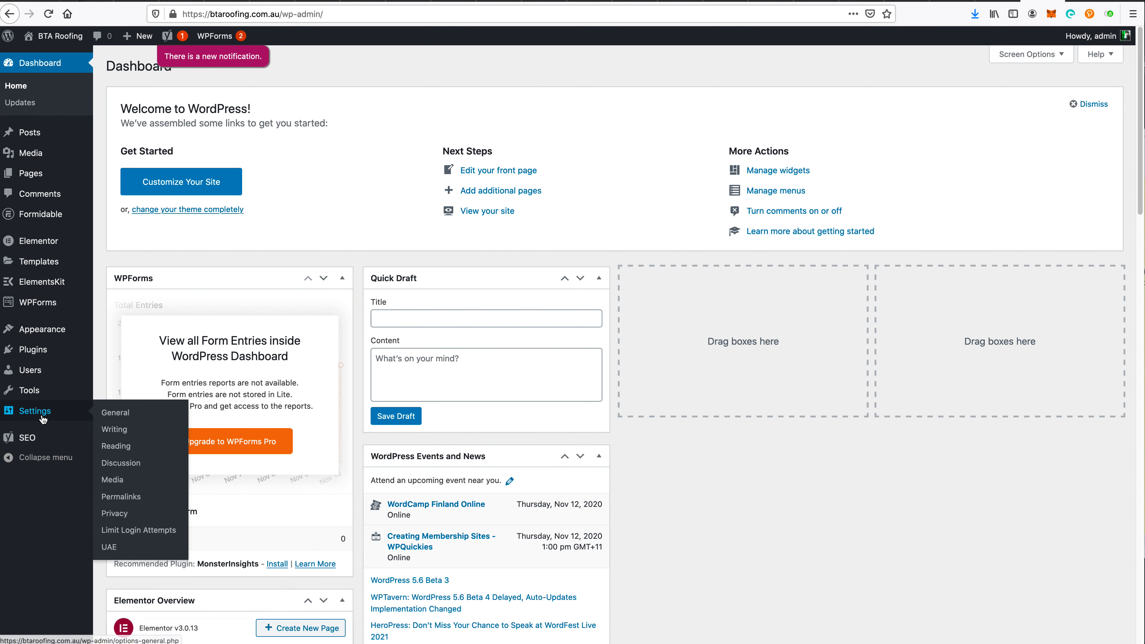
click(120, 414)
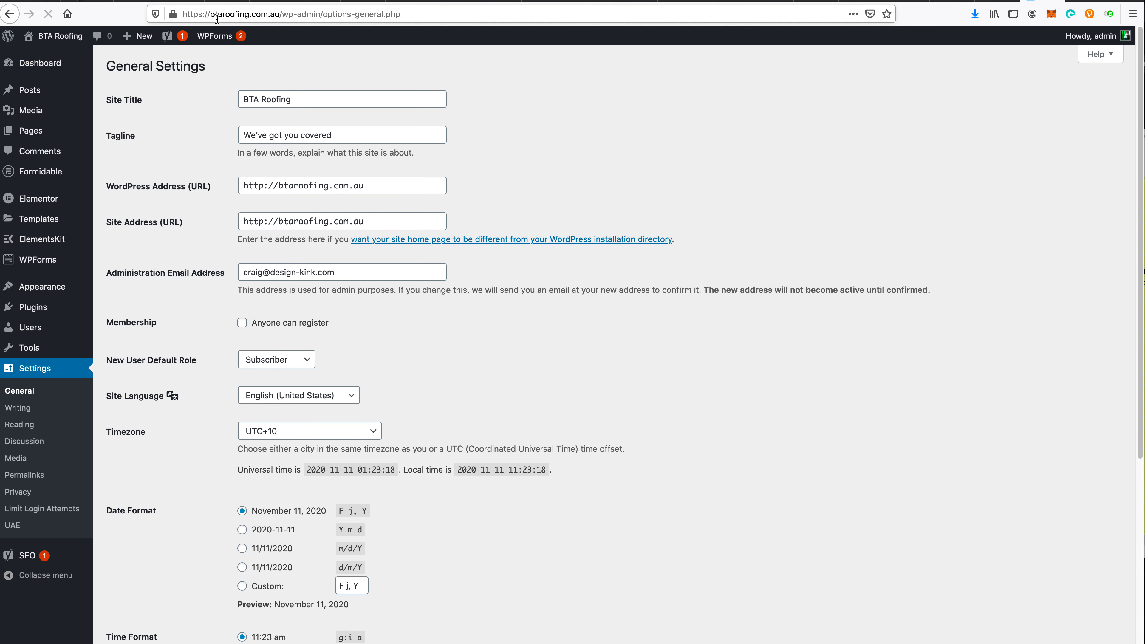
click(262, 184)
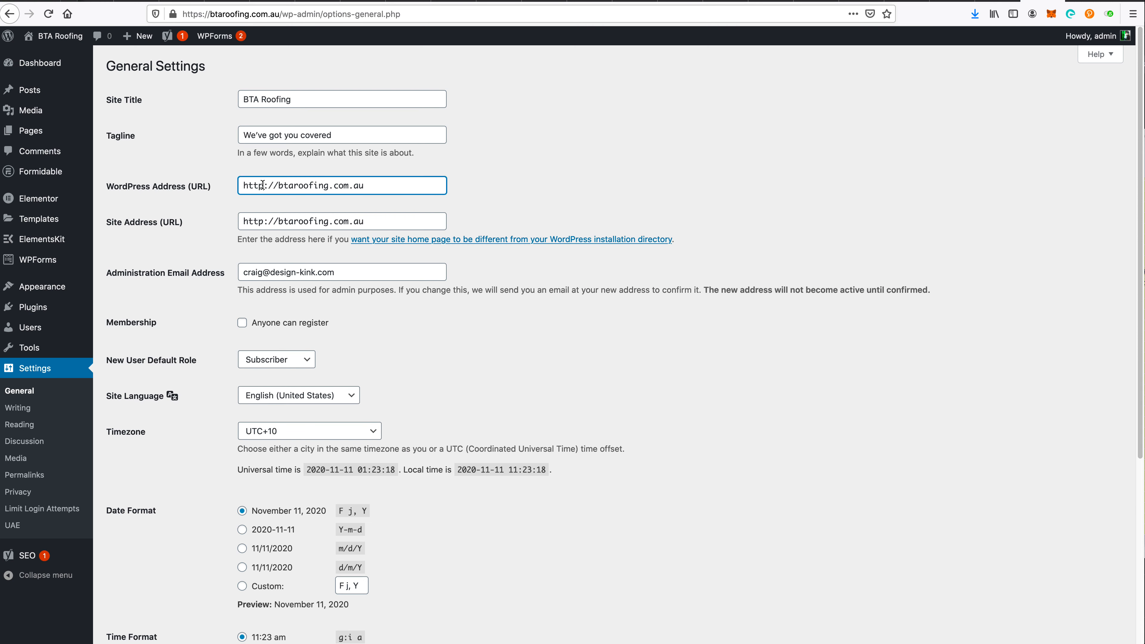
text(s)
click(263, 221)
text(s)
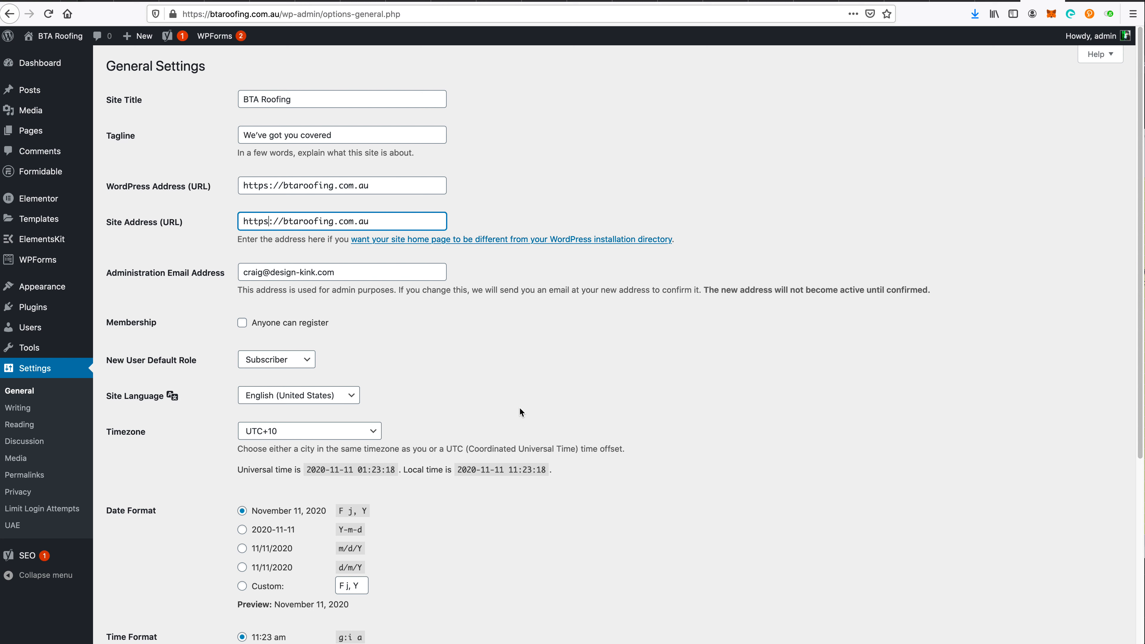
scroll(530, 411, down, 5)
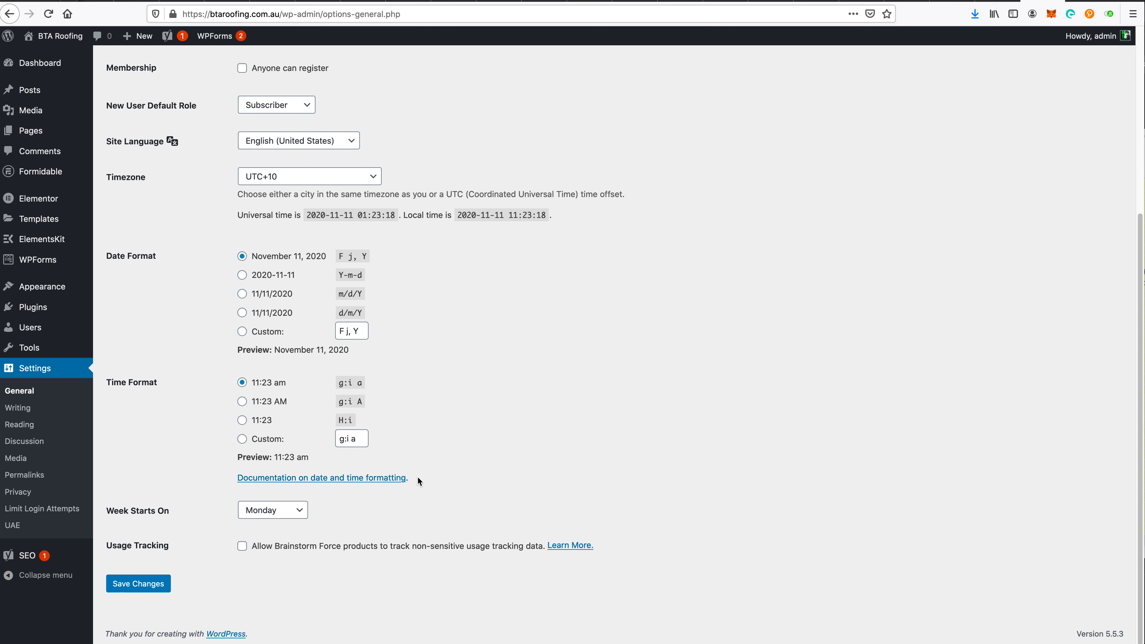
click(153, 585)
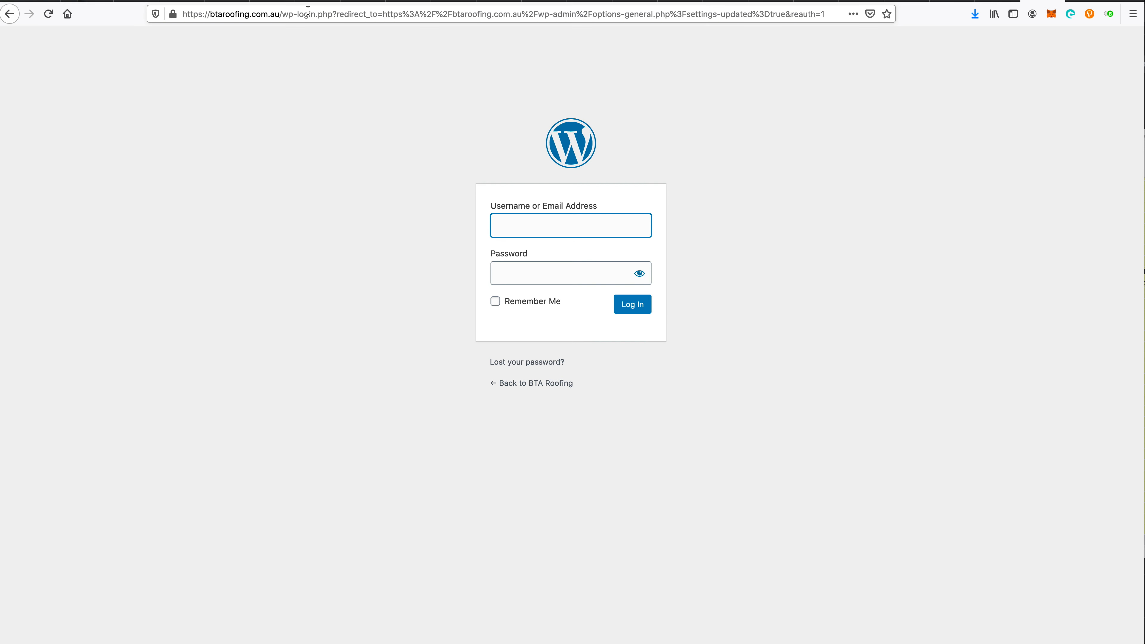
drag(298, 13, 757, 71)
text(admin/)
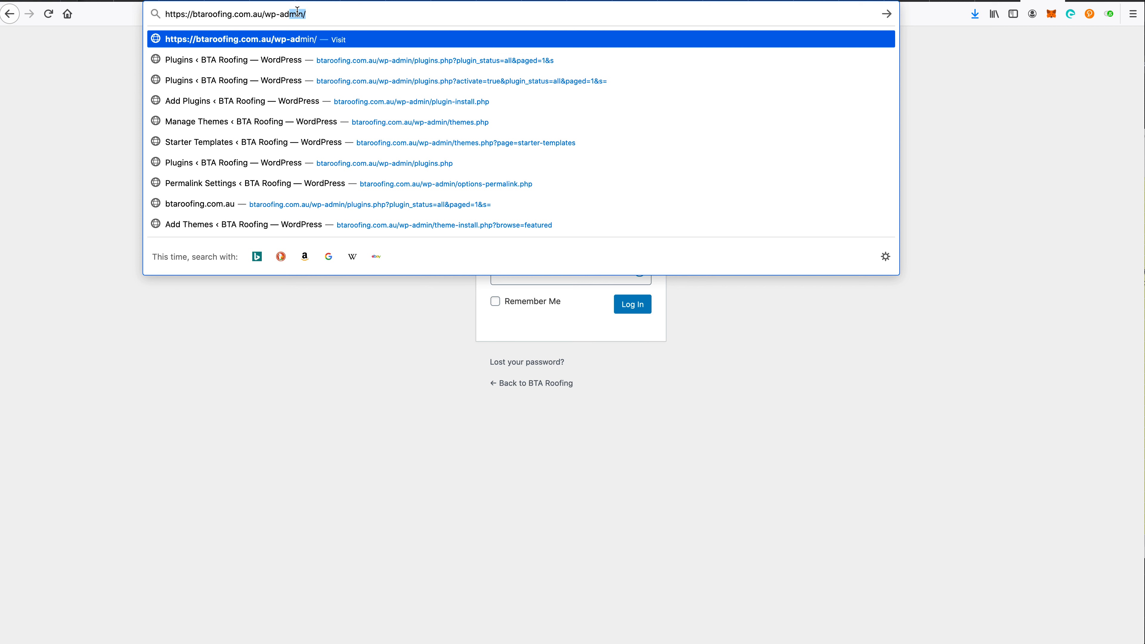
click(319, 14)
key(Return)
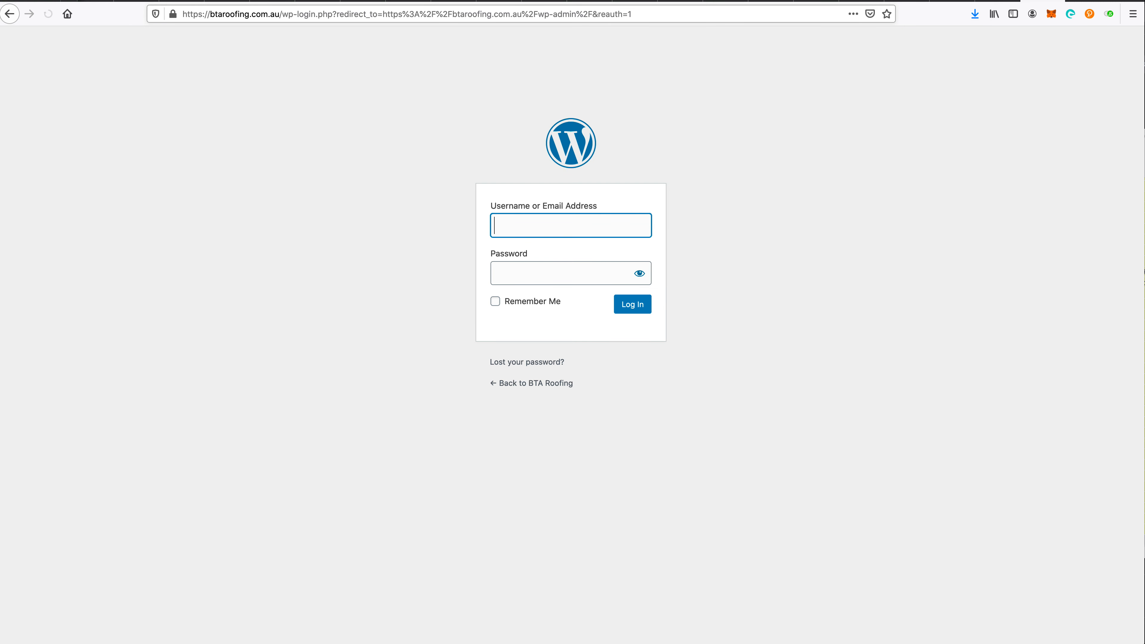
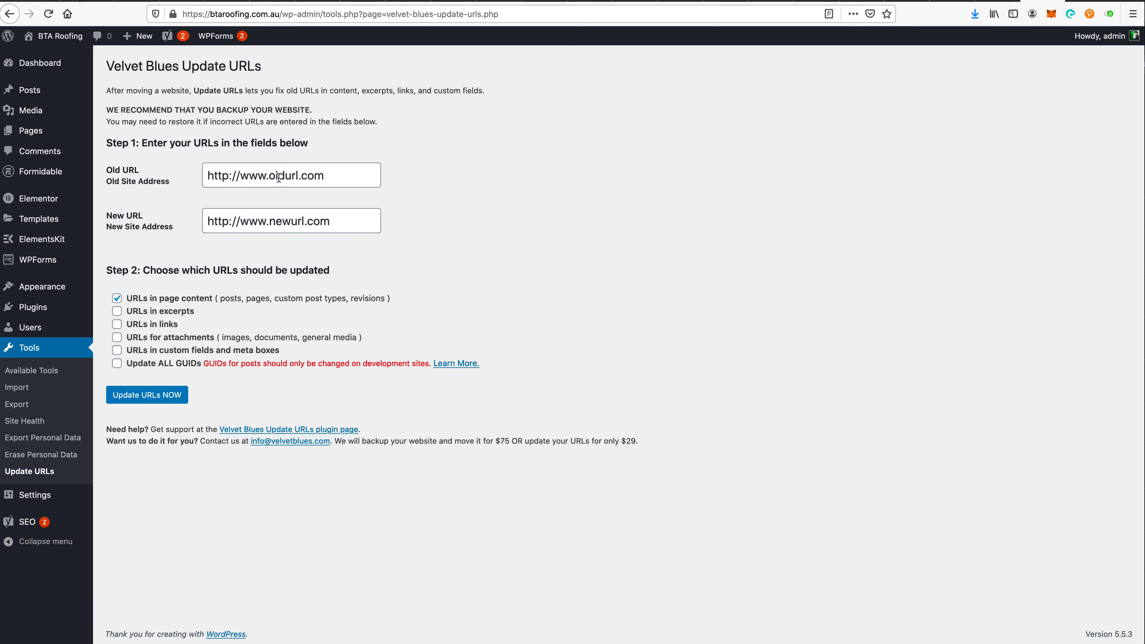
click(279, 177)
key(super+v)
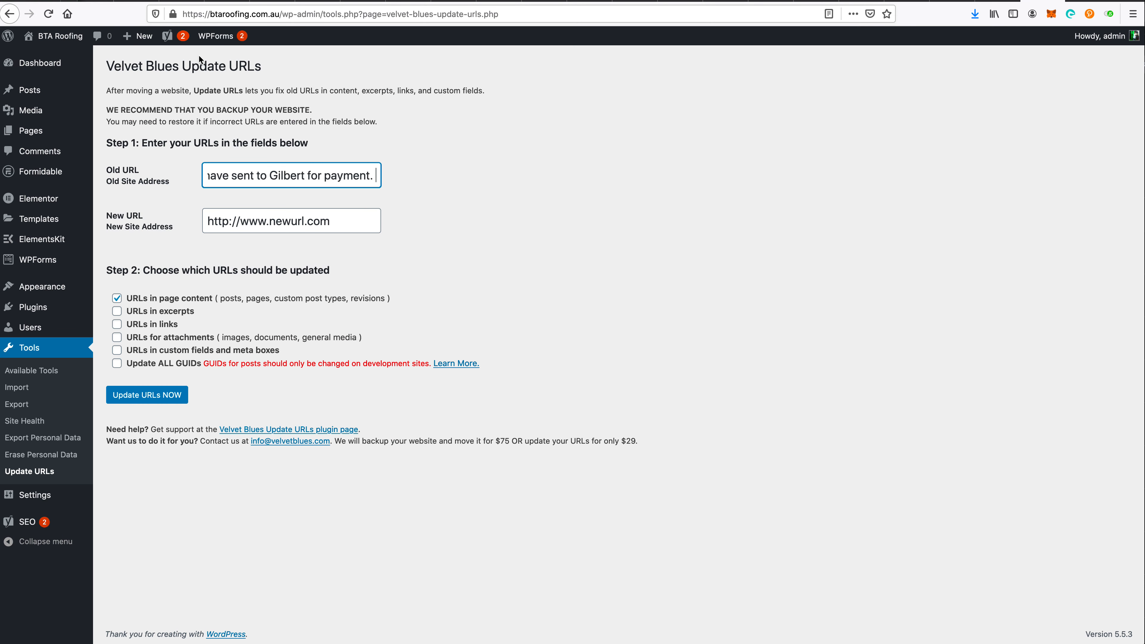
drag(211, 15, 182, 15)
key(ctrl+c)
click(288, 218)
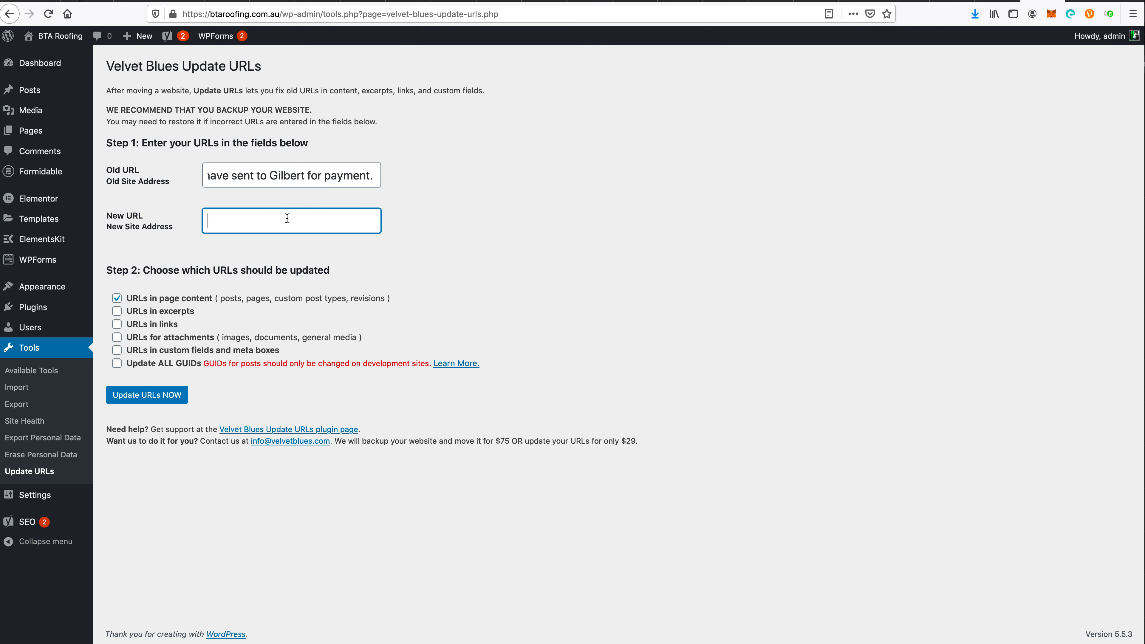
click(273, 159)
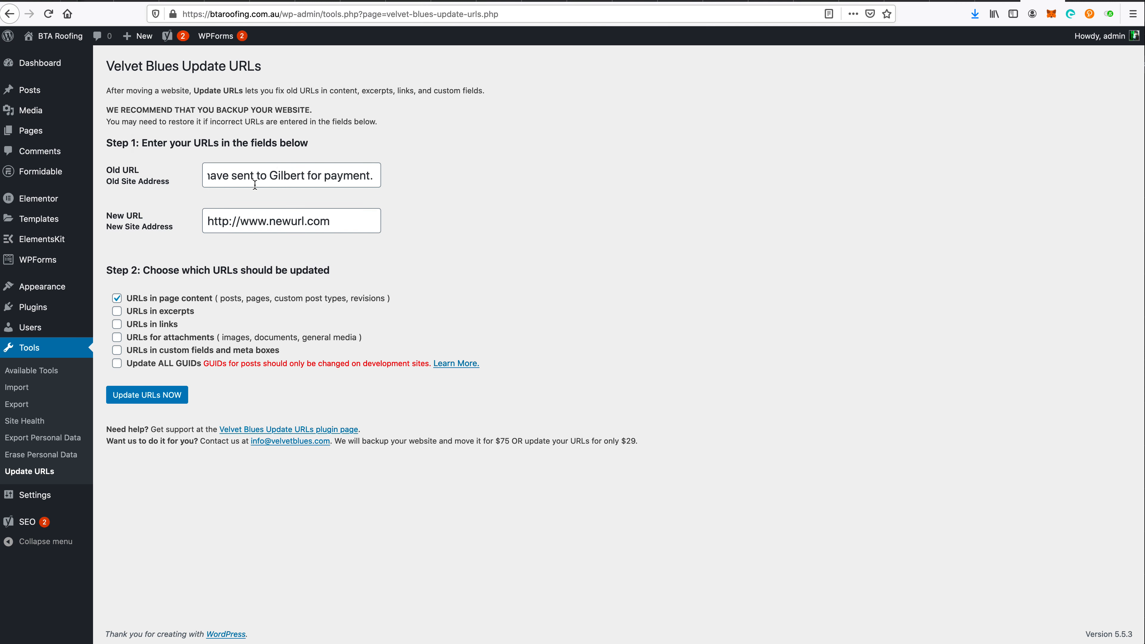
double_click(251, 177)
key(ctrl+a)
key(ctrl+v)
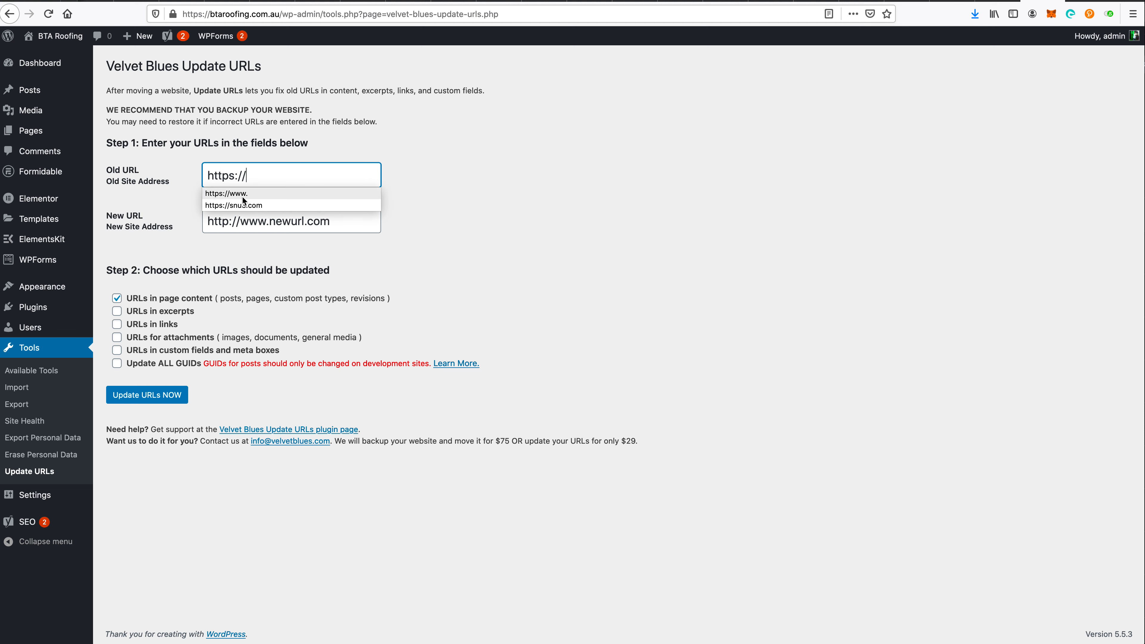
click(230, 175)
key(Delete)
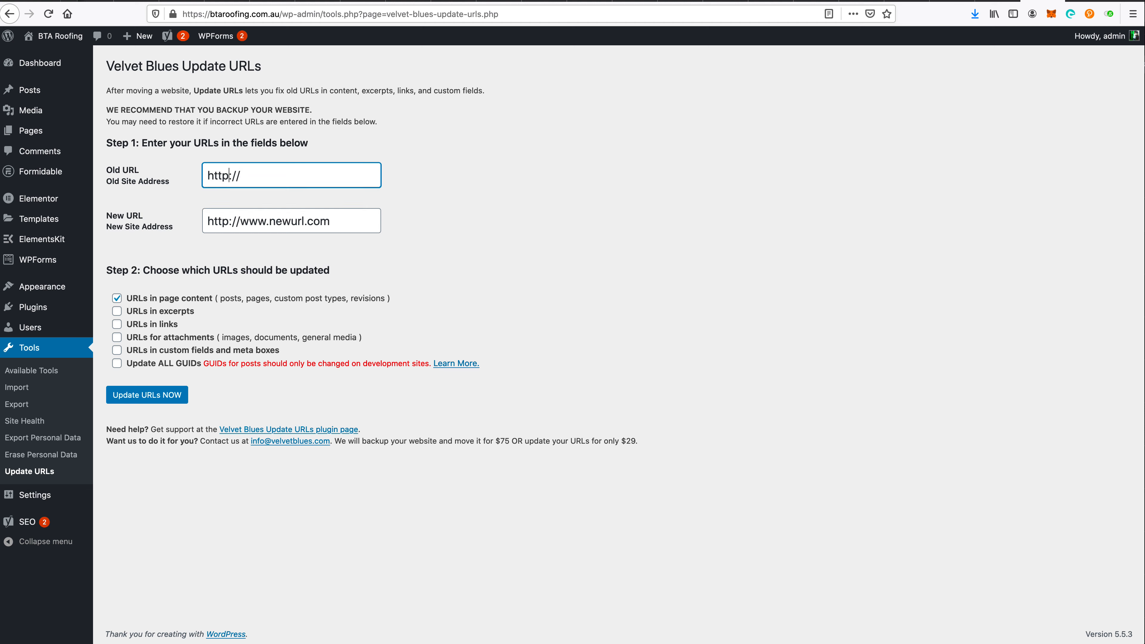
click(266, 221)
text(https://)
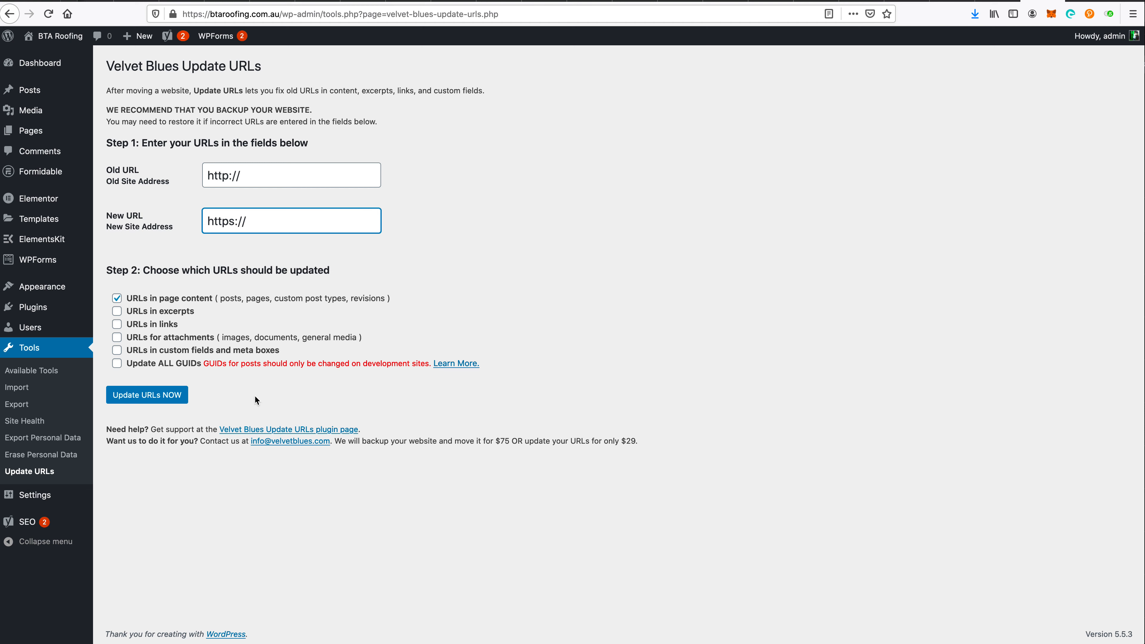
- Include excerpts, links, attachments and custom fields along with page content in the URL update, and run it
click(174, 314)
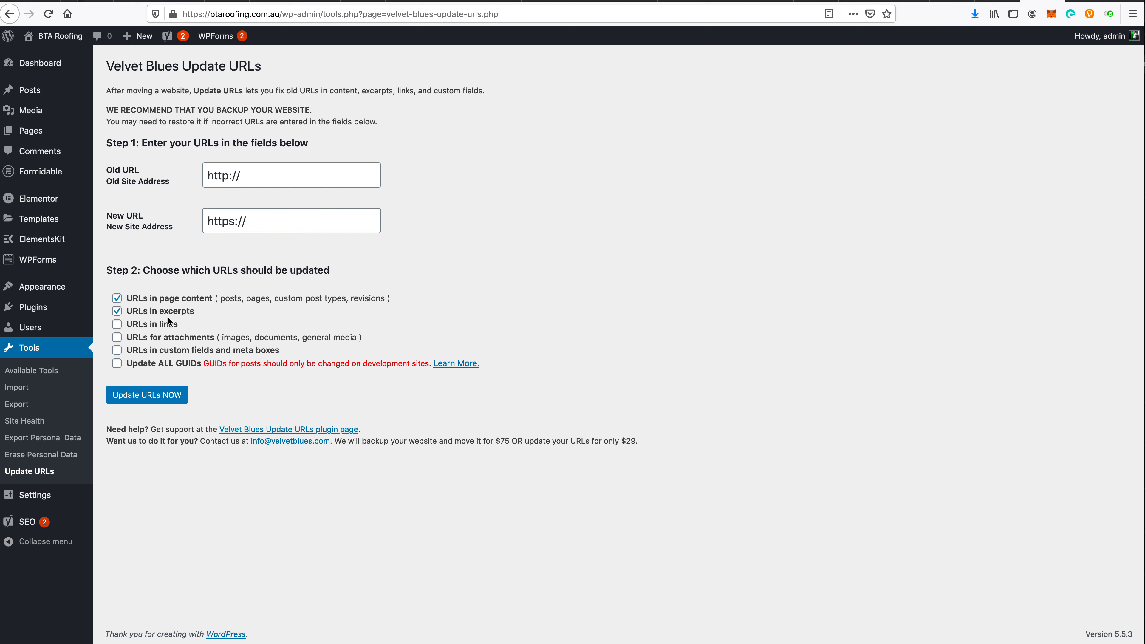
click(169, 324)
click(173, 339)
click(147, 395)
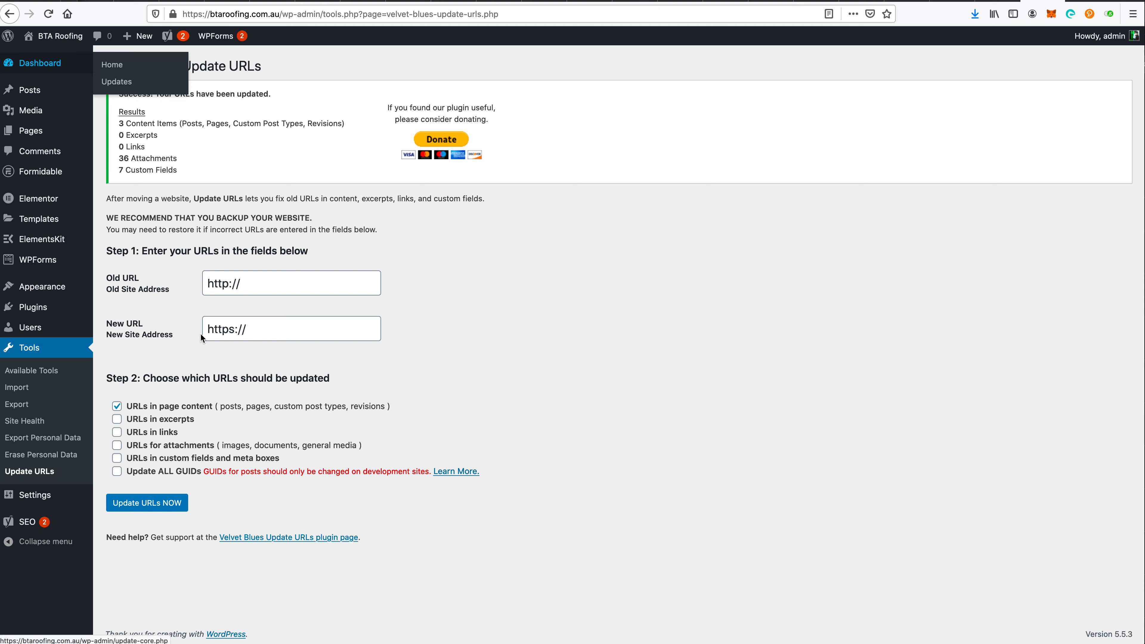
- Deactivate the Velvet Blues Update URLs plugin and delete it from the site
mouse_move(47, 311)
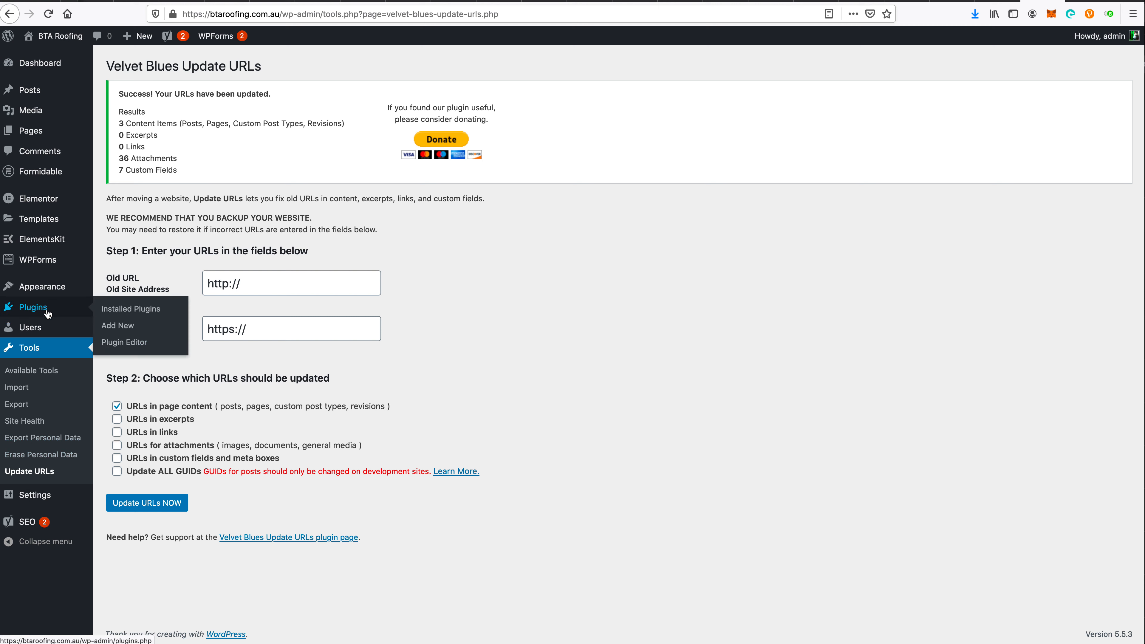
click(155, 311)
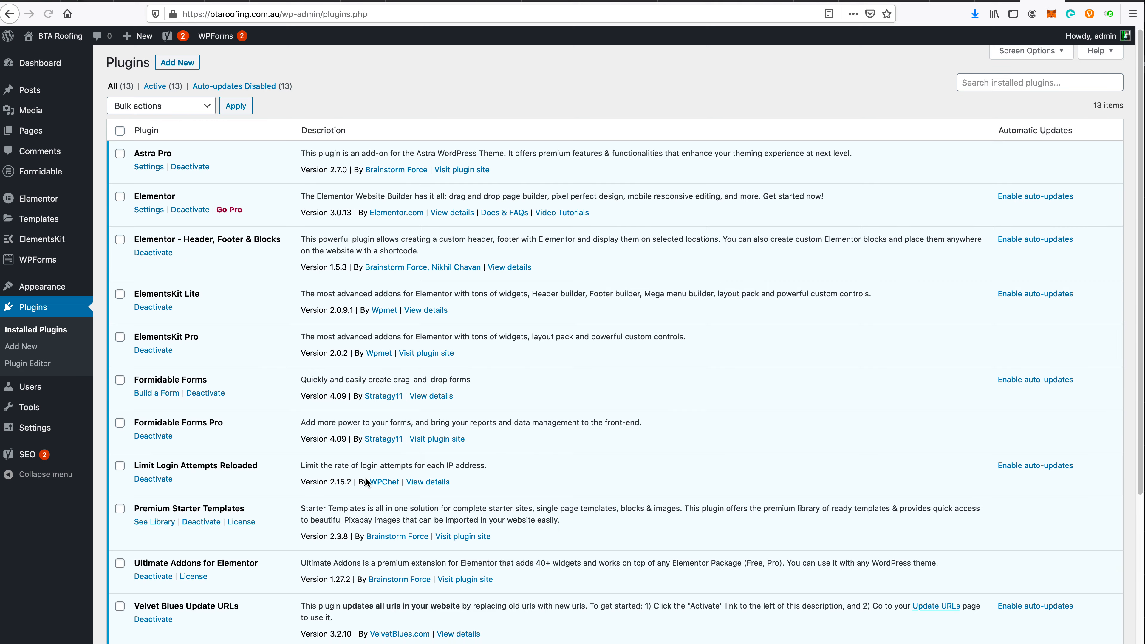
scroll(366, 480, down, 5)
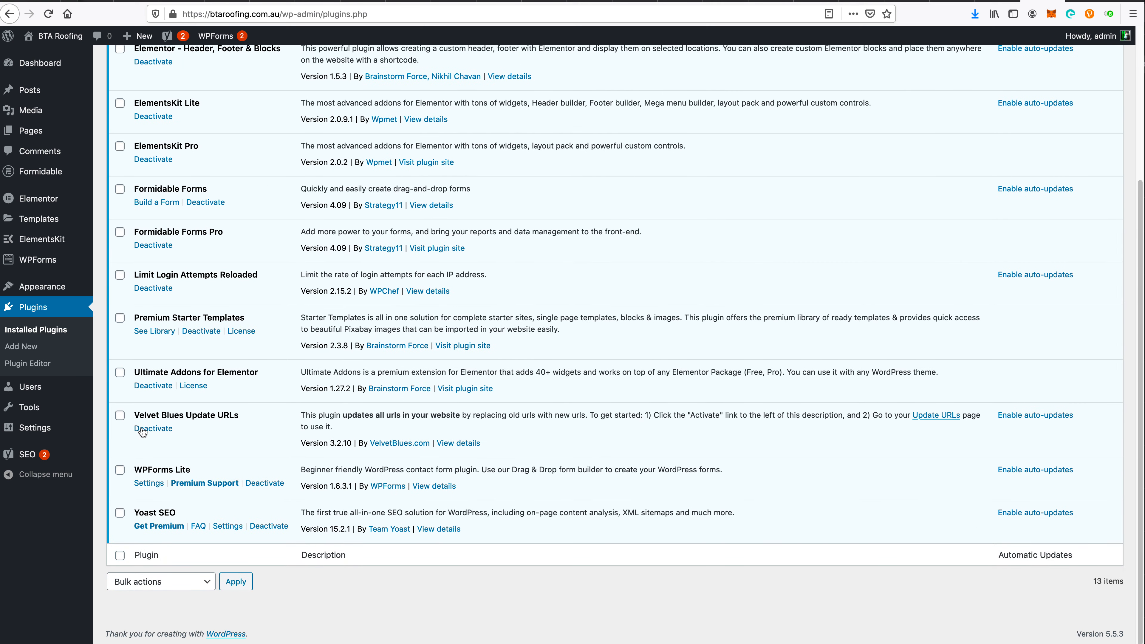
click(155, 429)
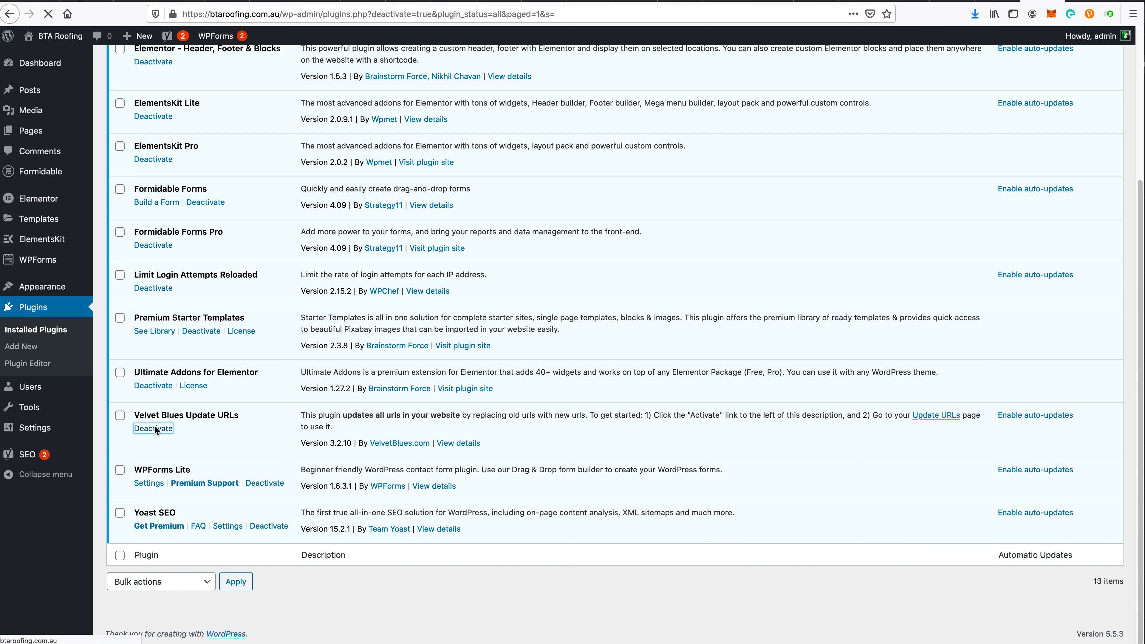
scroll(155, 430, down, 5)
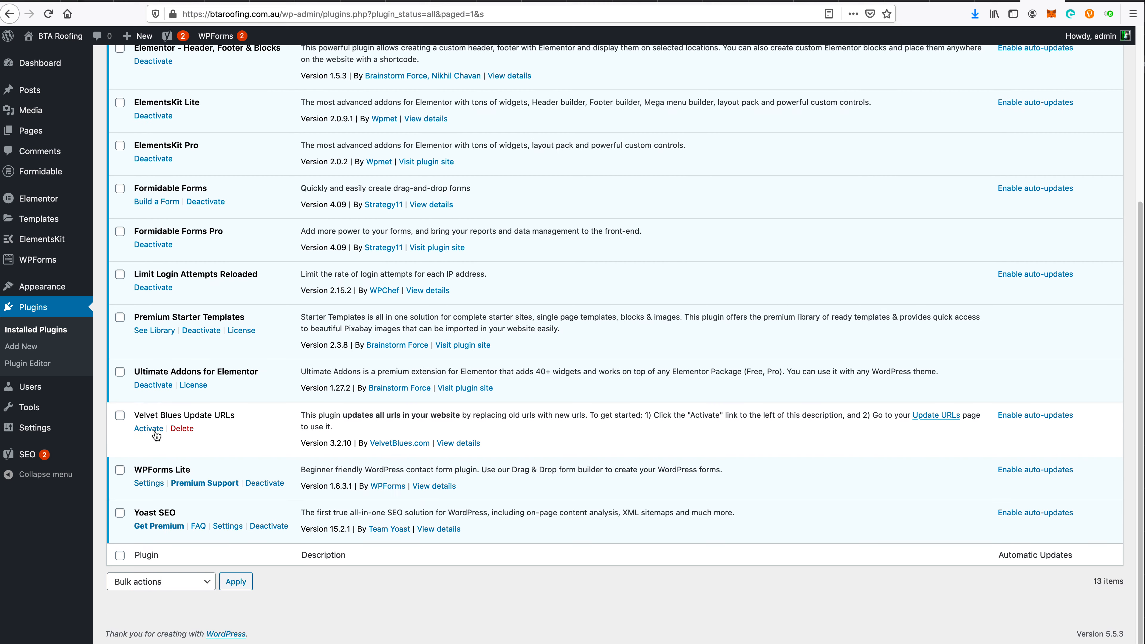
click(190, 428)
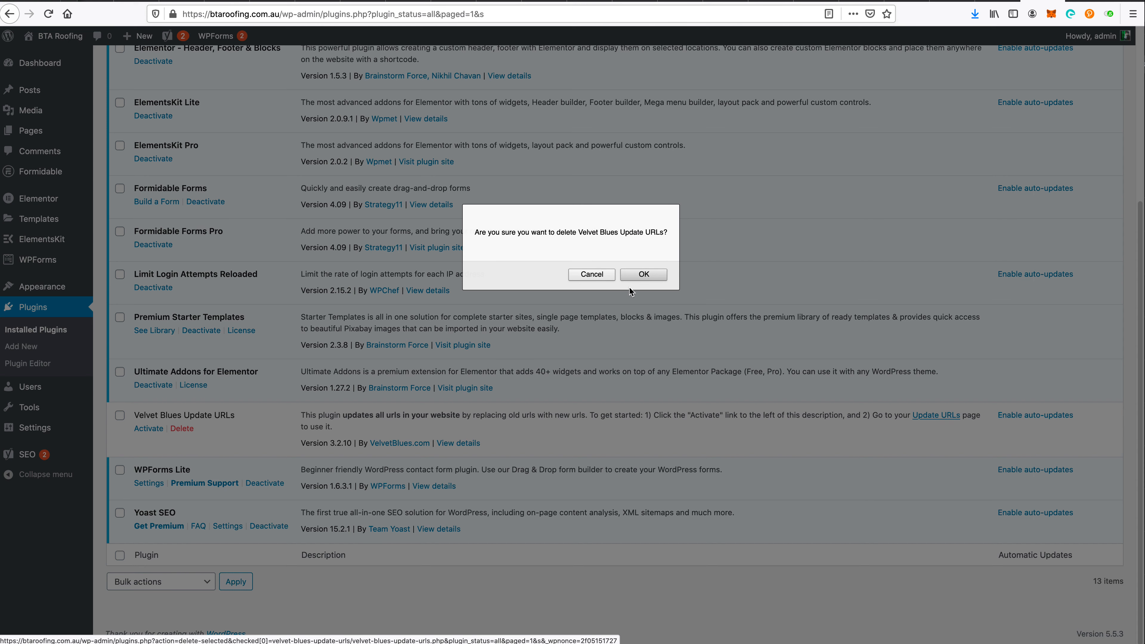
click(646, 275)
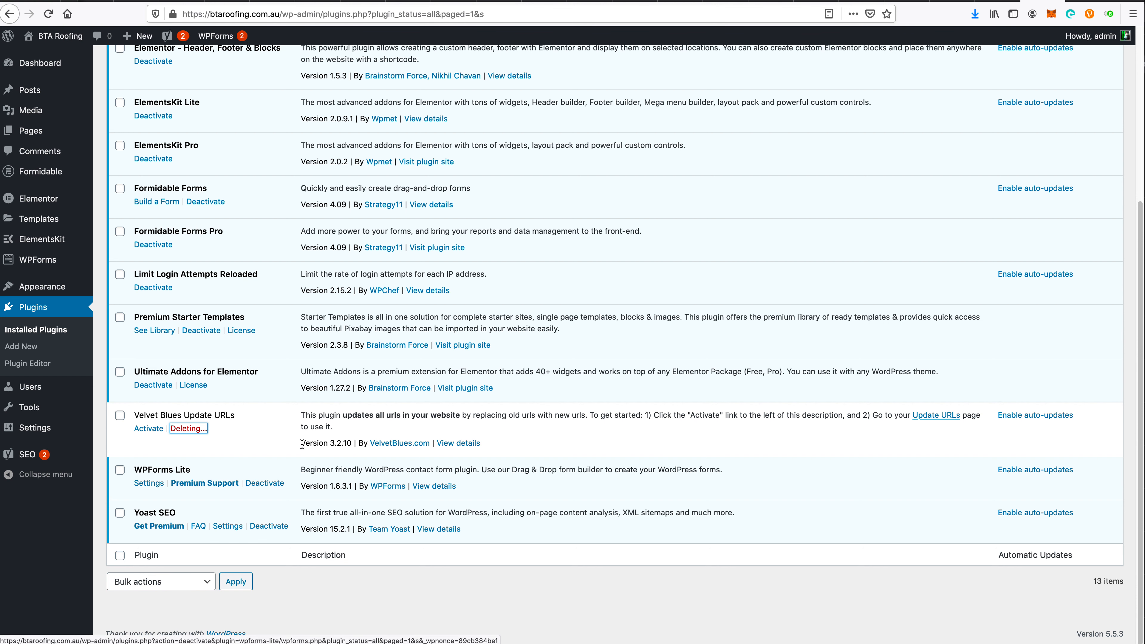
click(282, 482)
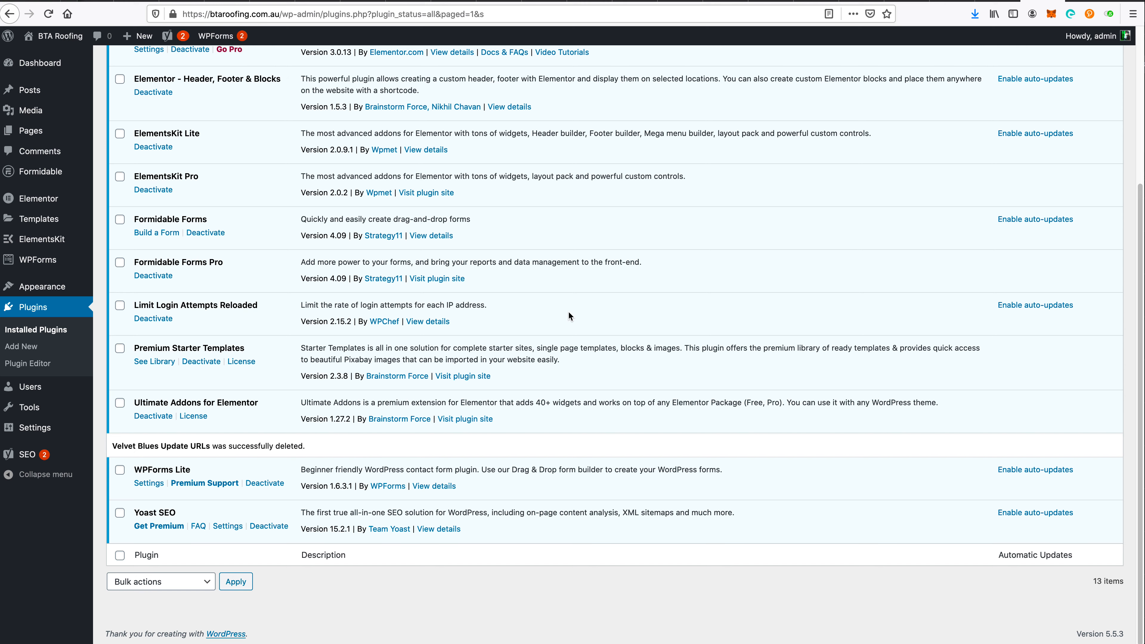
- Search the installed plugins for "velvet blues"
click(1039, 124)
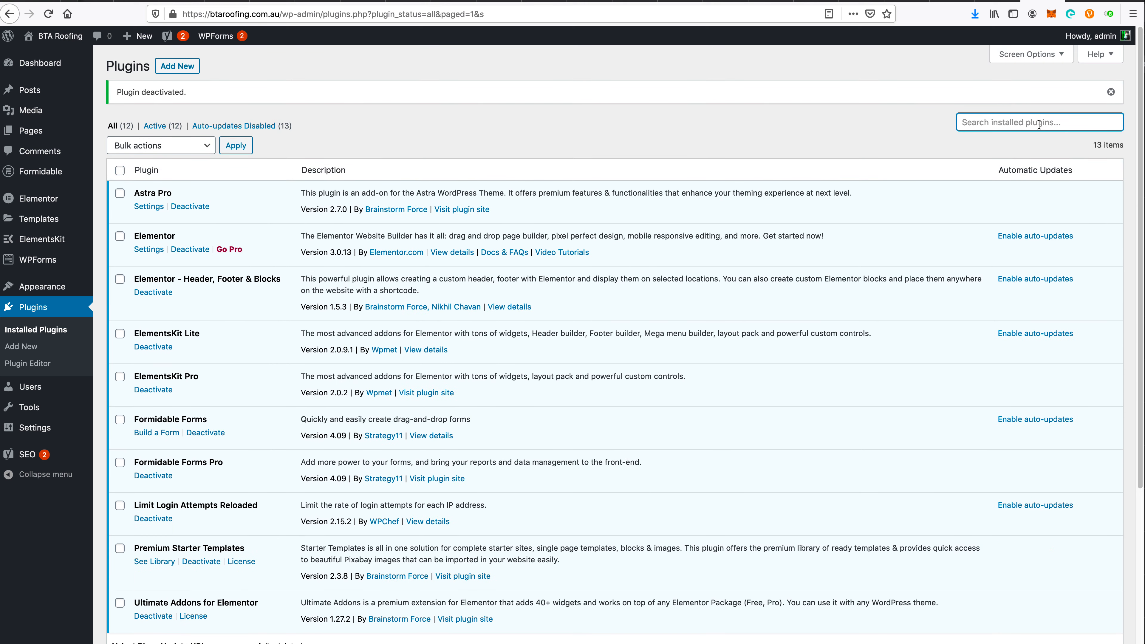
text(velevet)
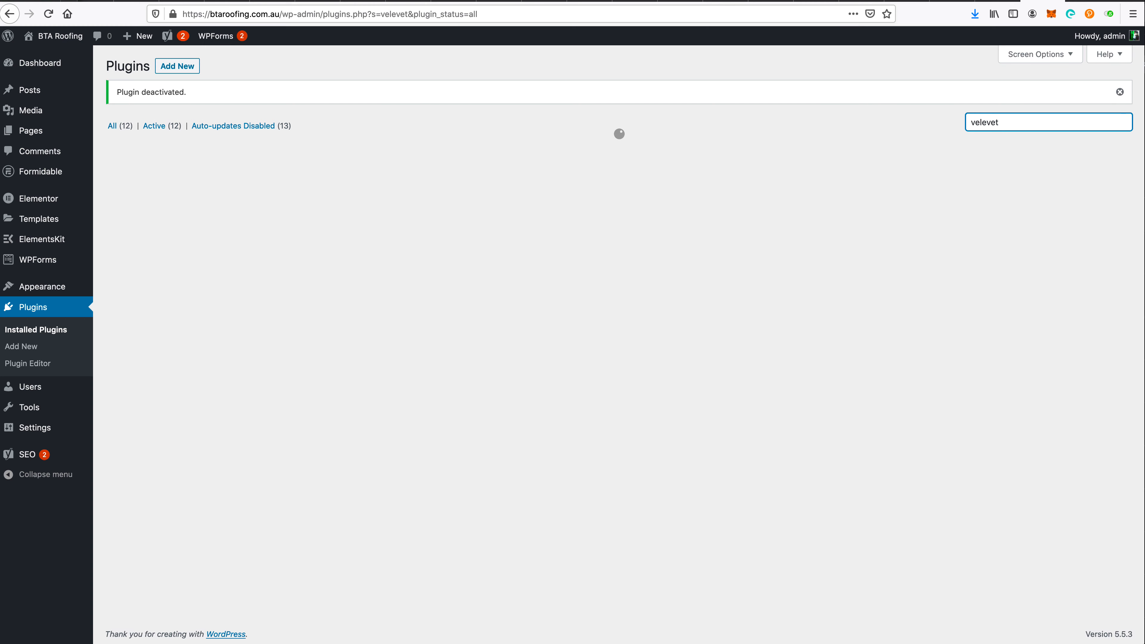
key(BackSpace)
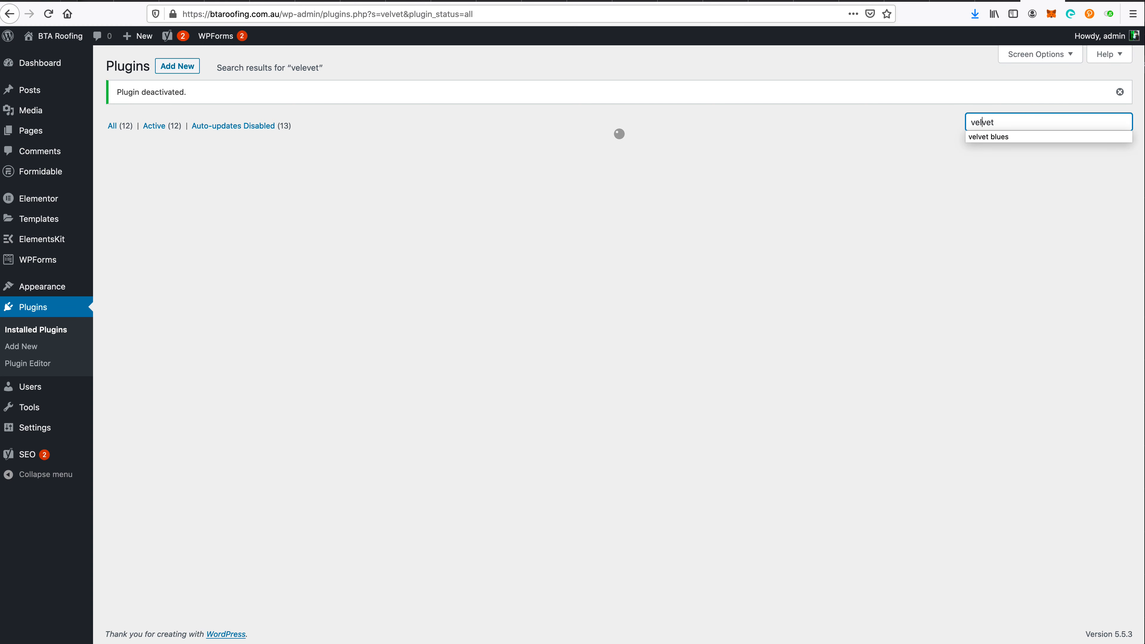
key(Down)
key(Return)
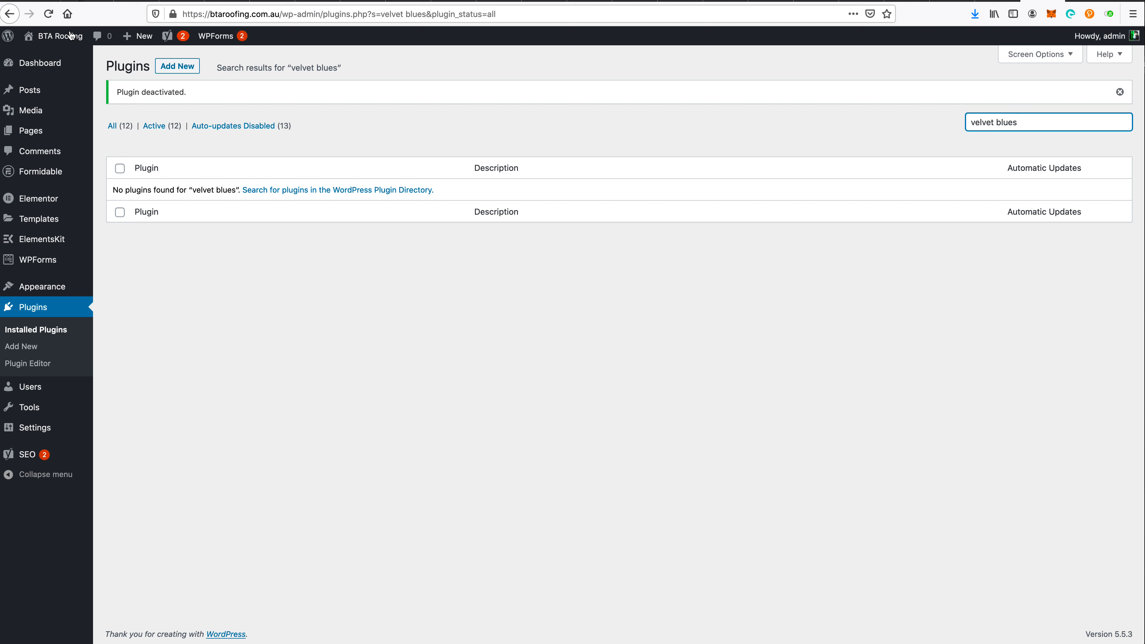
- Switch between the live home page and the WordPress dashboard, ending on the live home page
mouse_move(68, 37)
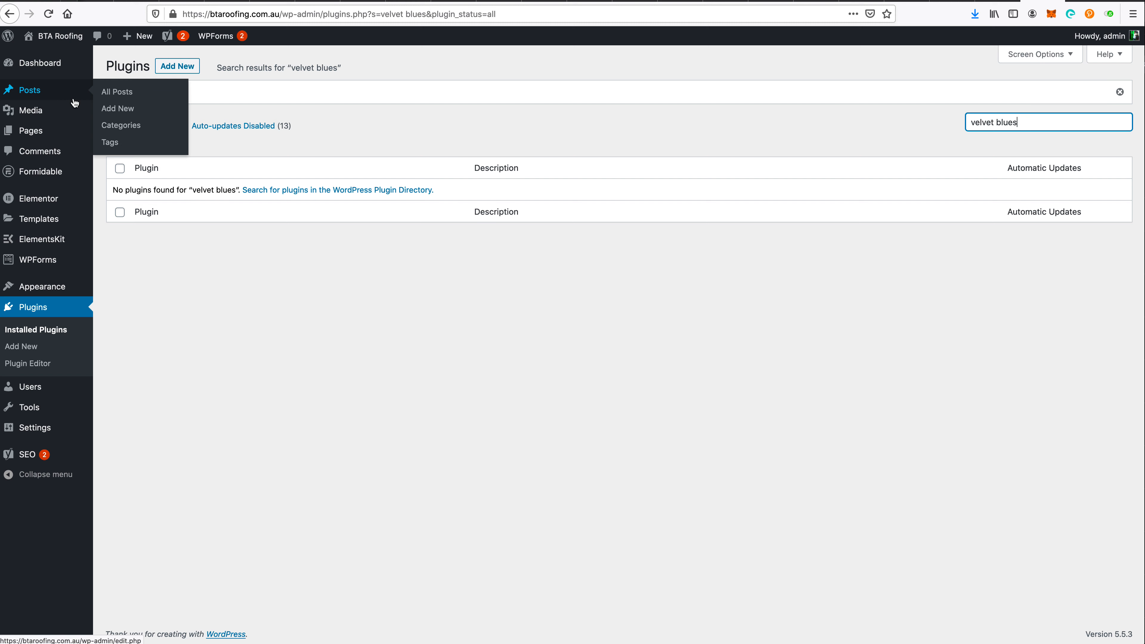
click(60, 45)
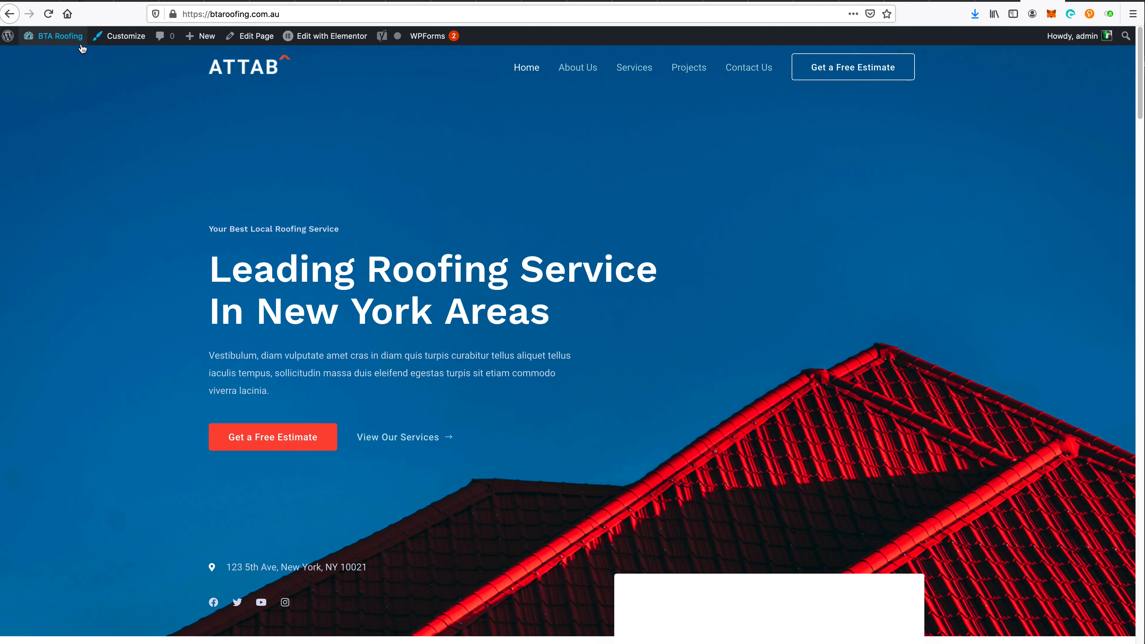
mouse_move(81, 45)
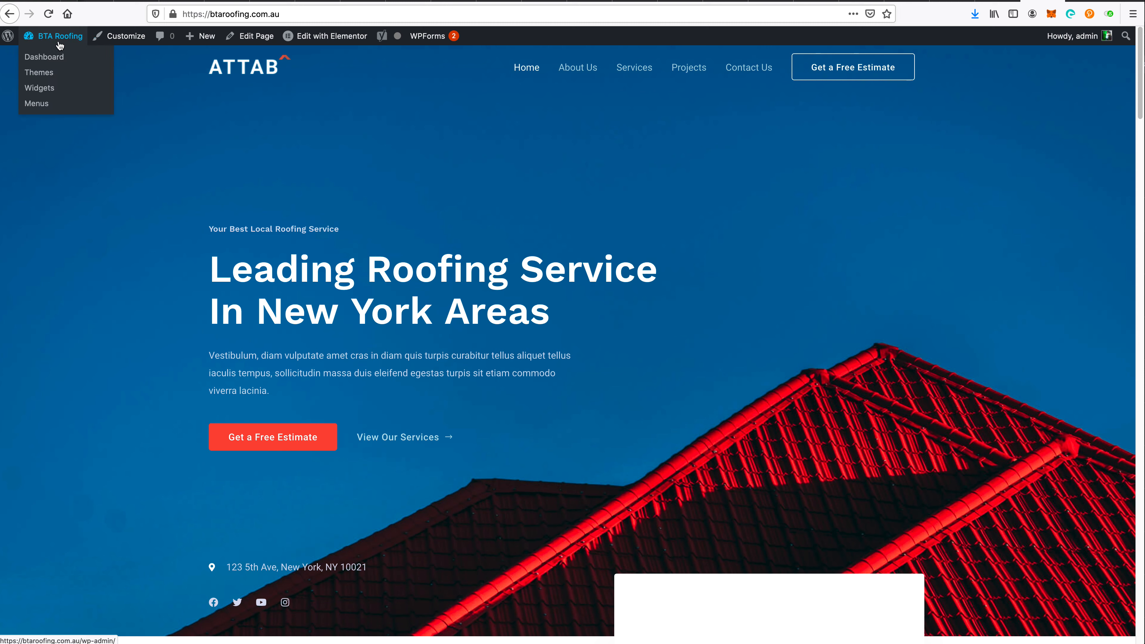
click(60, 57)
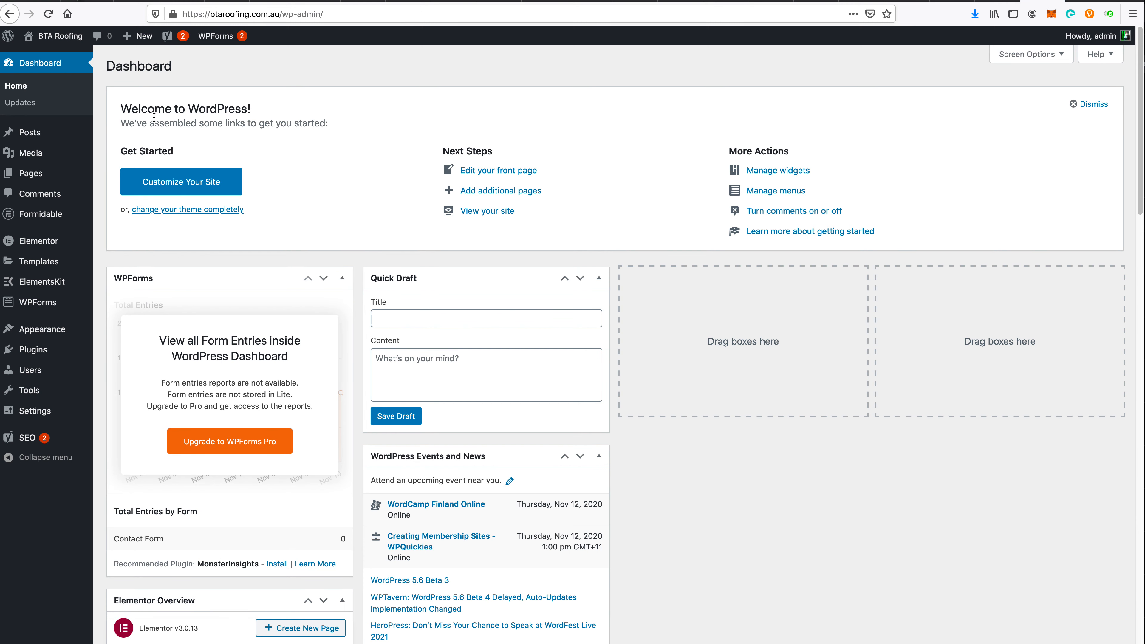
mouse_move(57, 36)
click(51, 63)
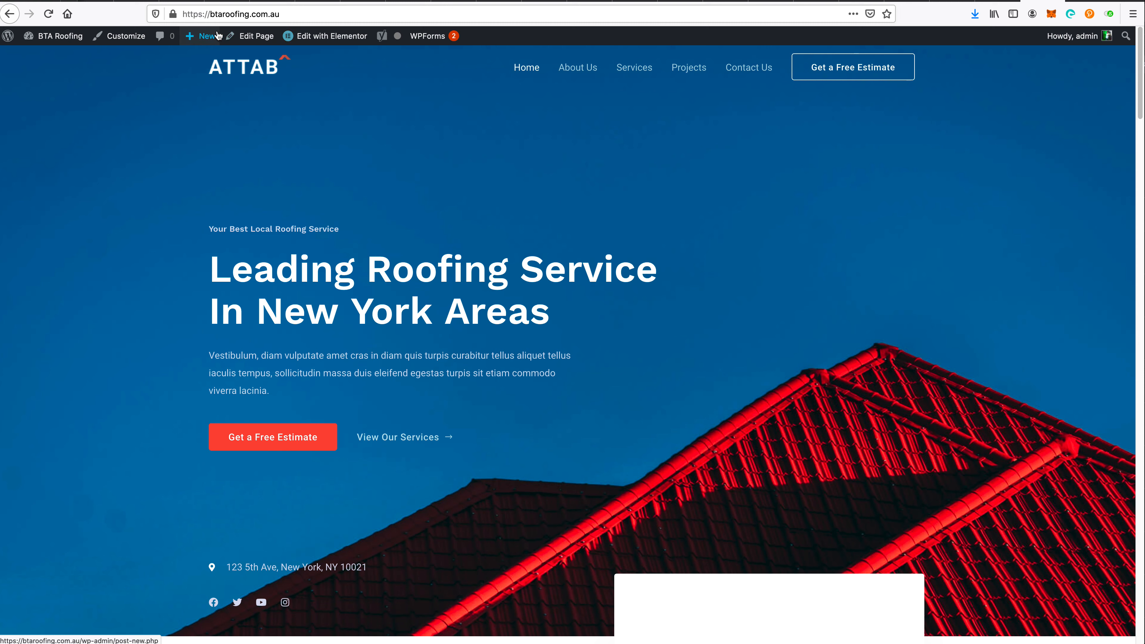
- Create a new page titled "Under Construction" and publish it
mouse_move(200, 39)
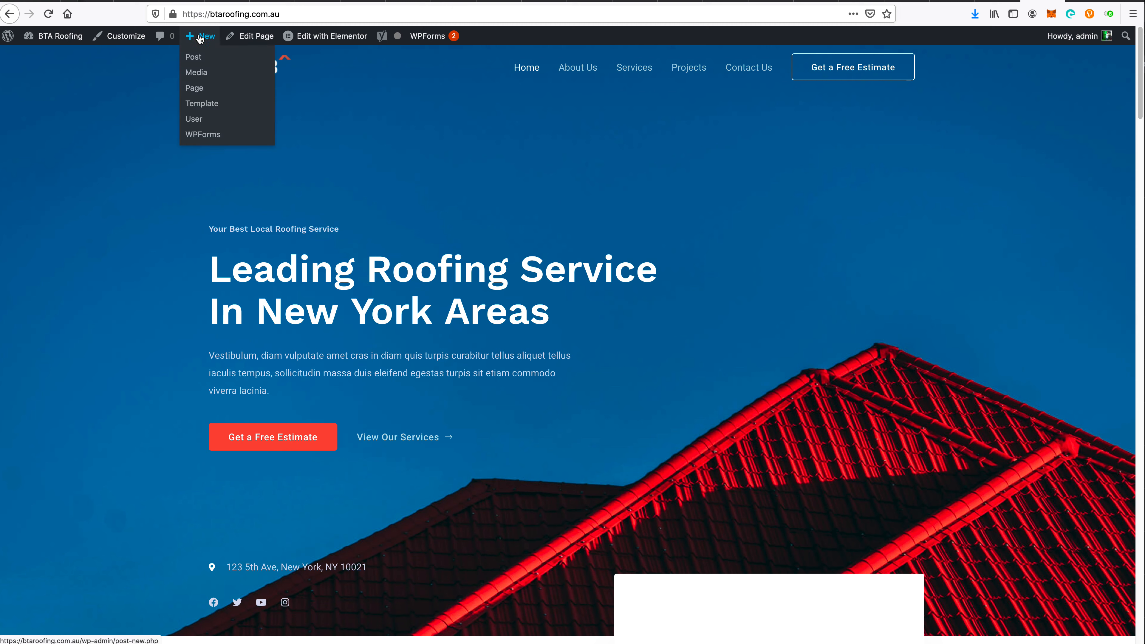
click(201, 89)
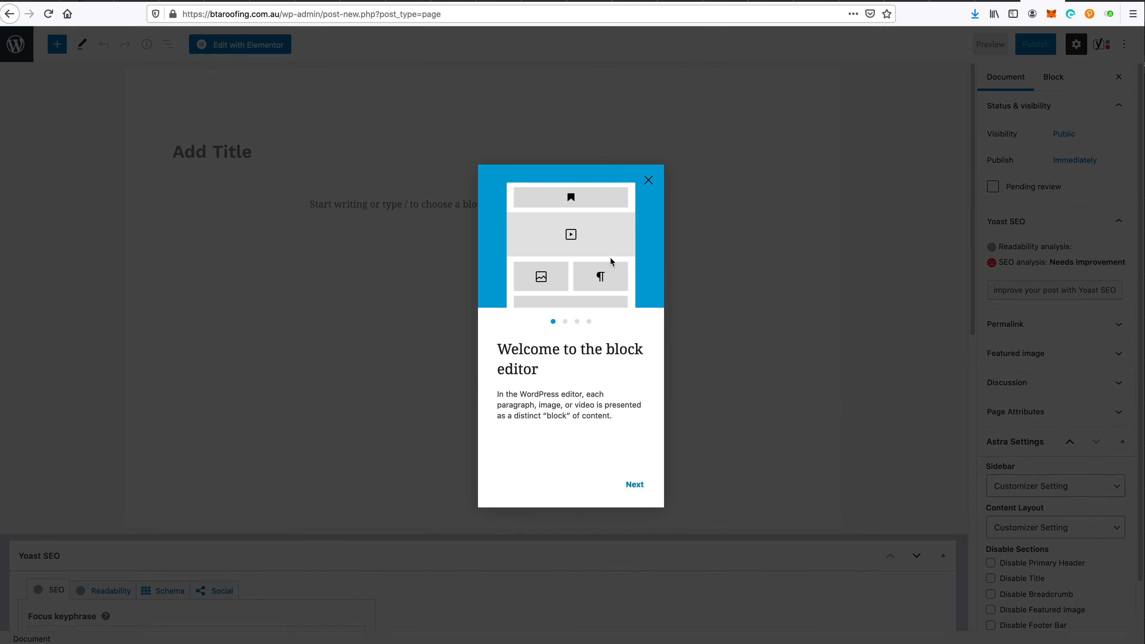
click(650, 180)
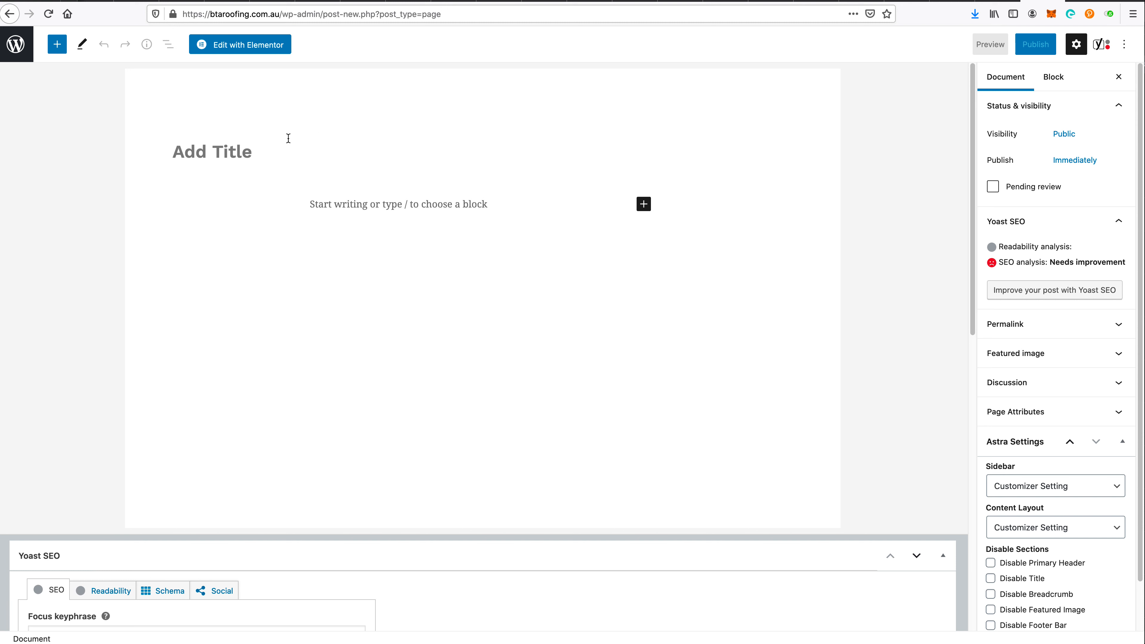
click(284, 146)
text(Under Comns)
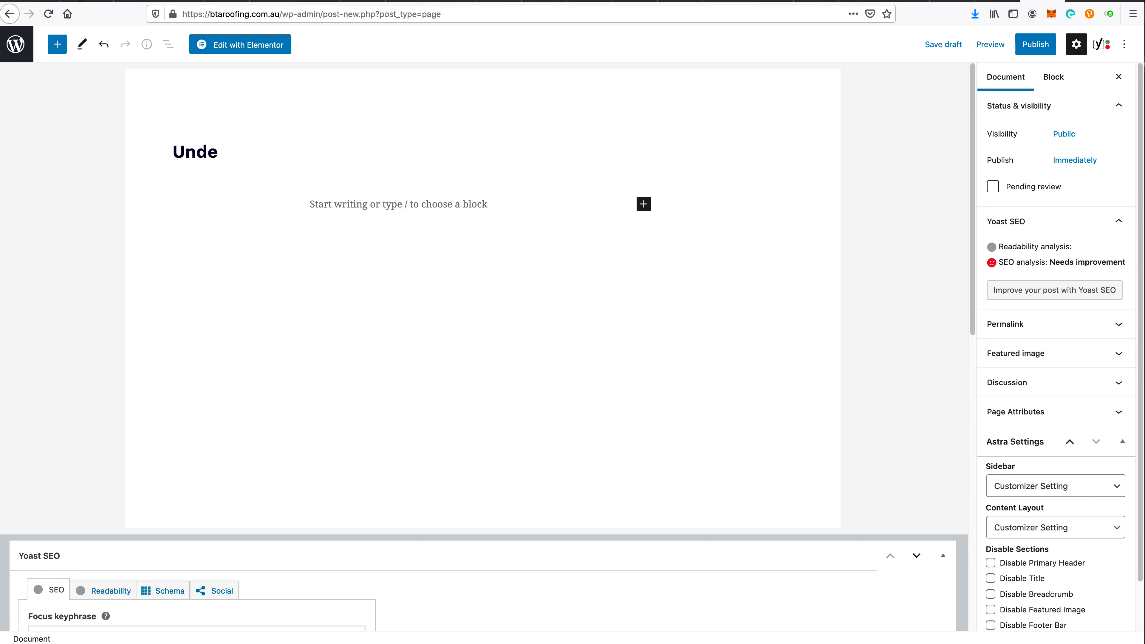
key(BackSpace)
key(BackSpace)
key(BackSpace)
text(nstruction)
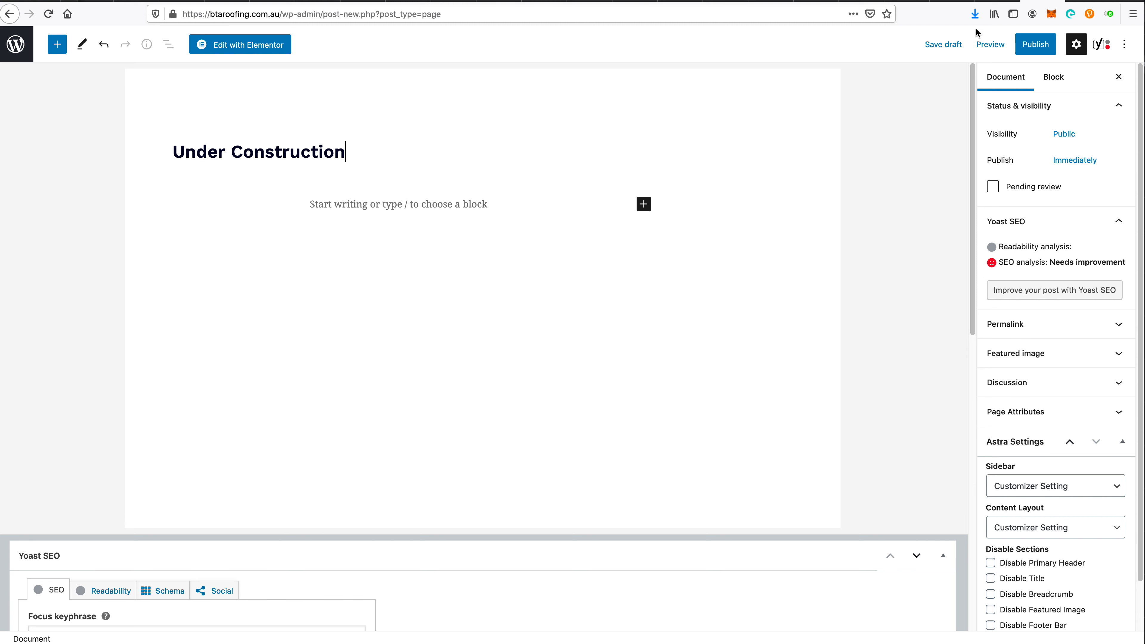
click(1027, 52)
click(1024, 47)
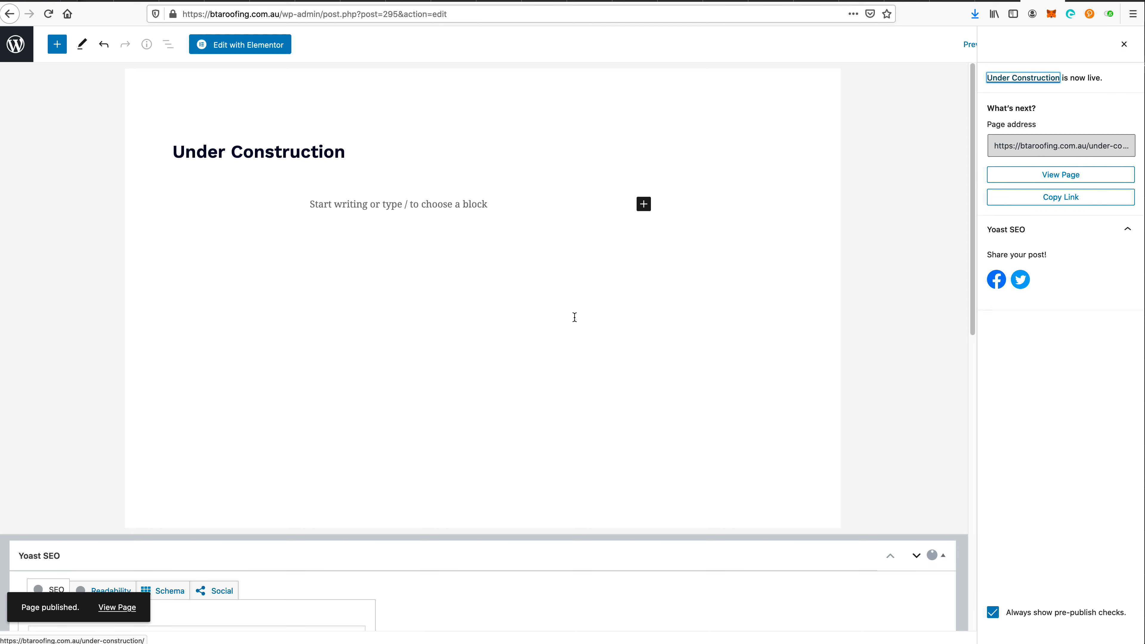
- Open the Under Construction page in Elementor and search its page templates for "construction", previewing the Construction Company – About template
click(254, 47)
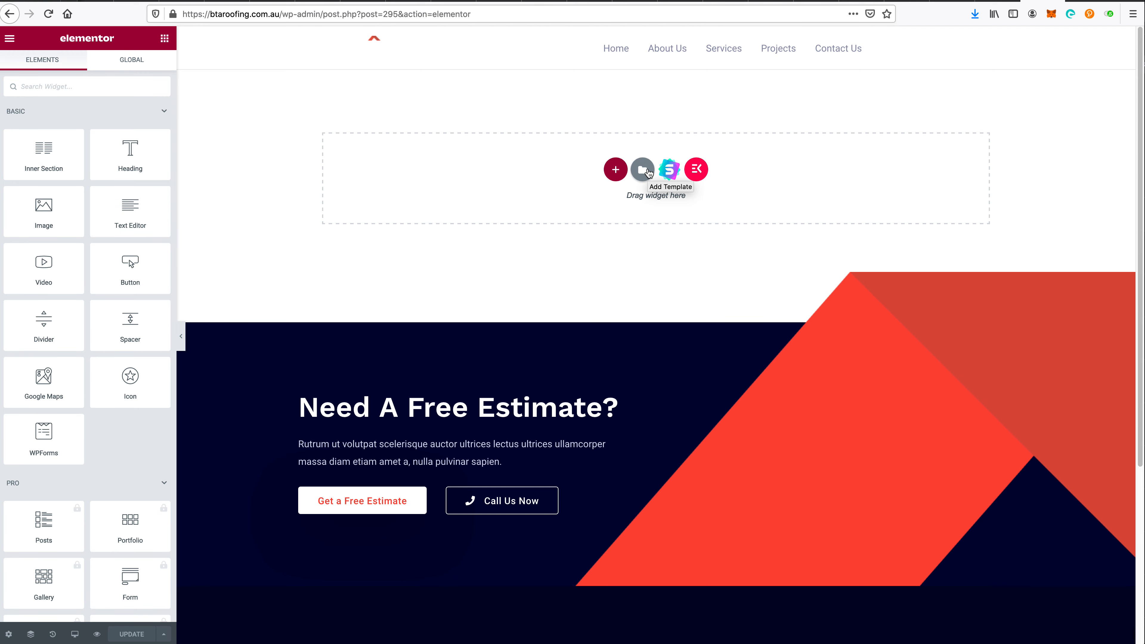
click(648, 172)
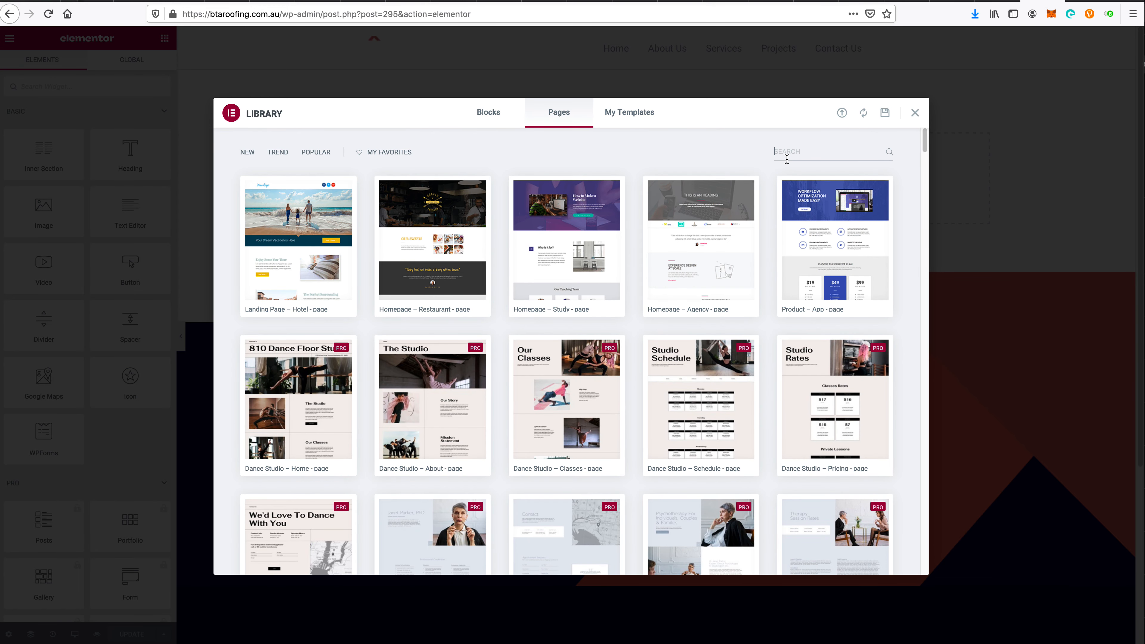
text(construction)
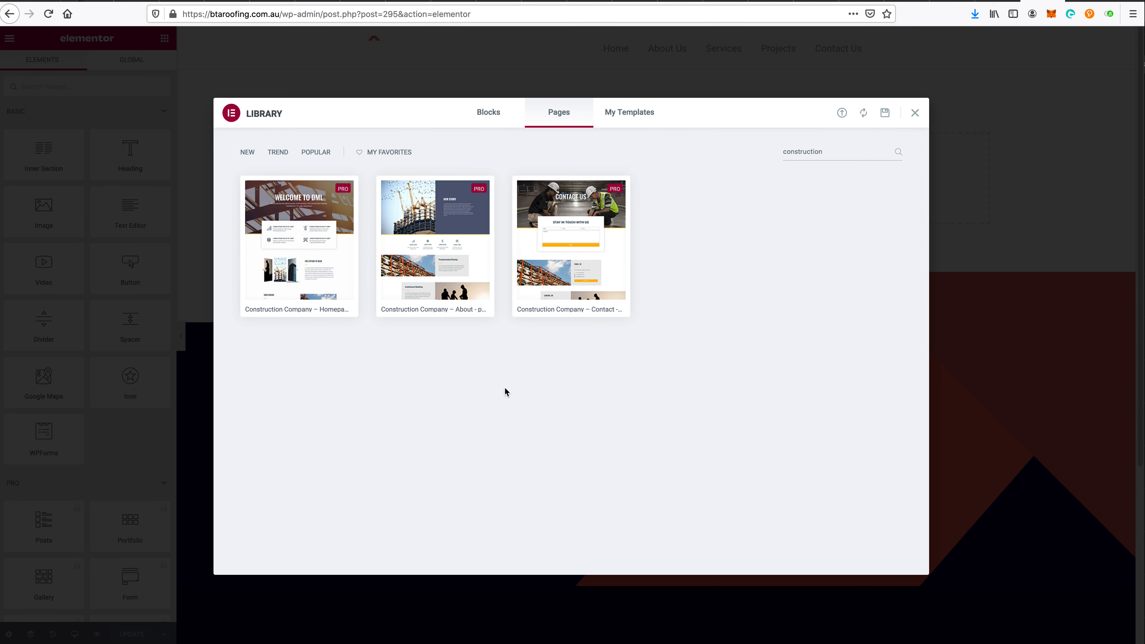
click(422, 208)
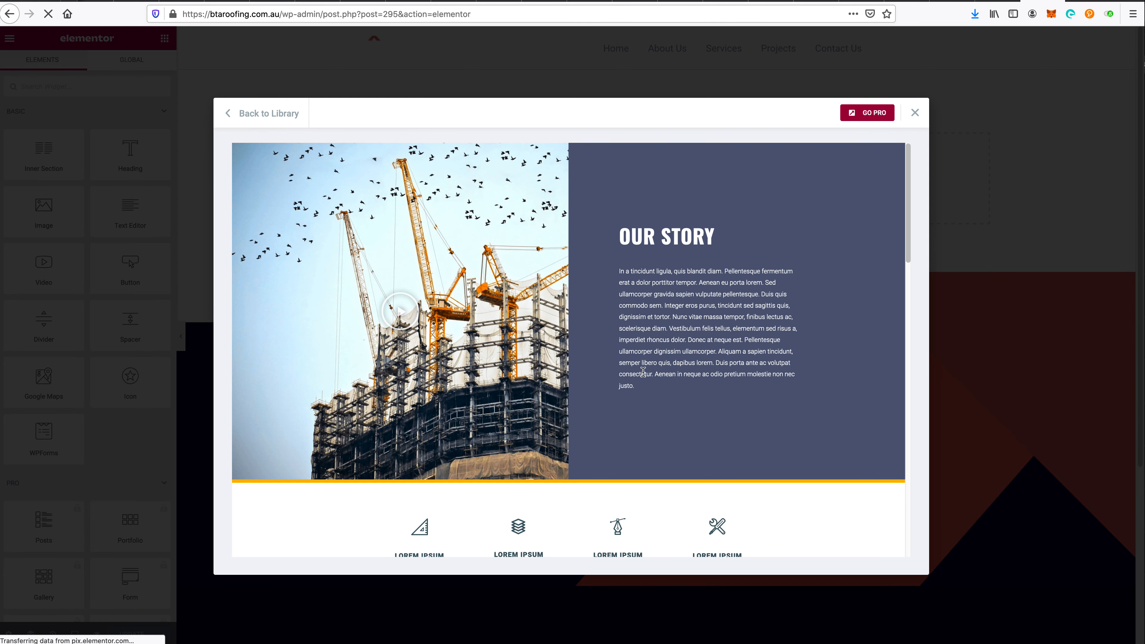
- Look through the construction template preview, the saved templates and the block library, closing the template library without inserting anything
scroll(643, 372, down, 12)
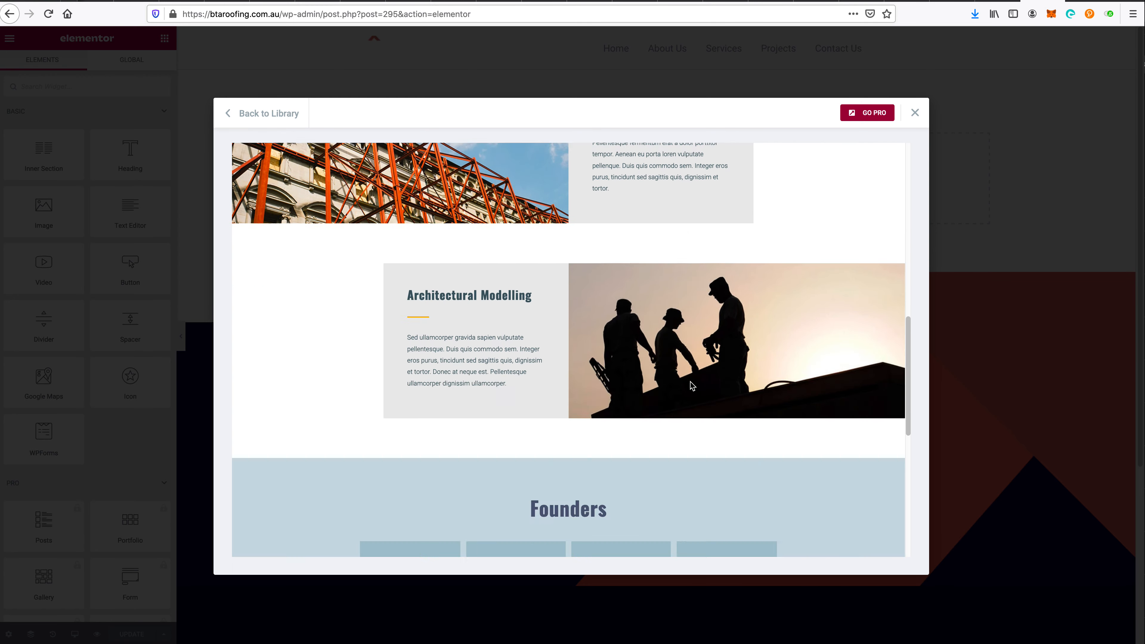
scroll(692, 386, down, 10)
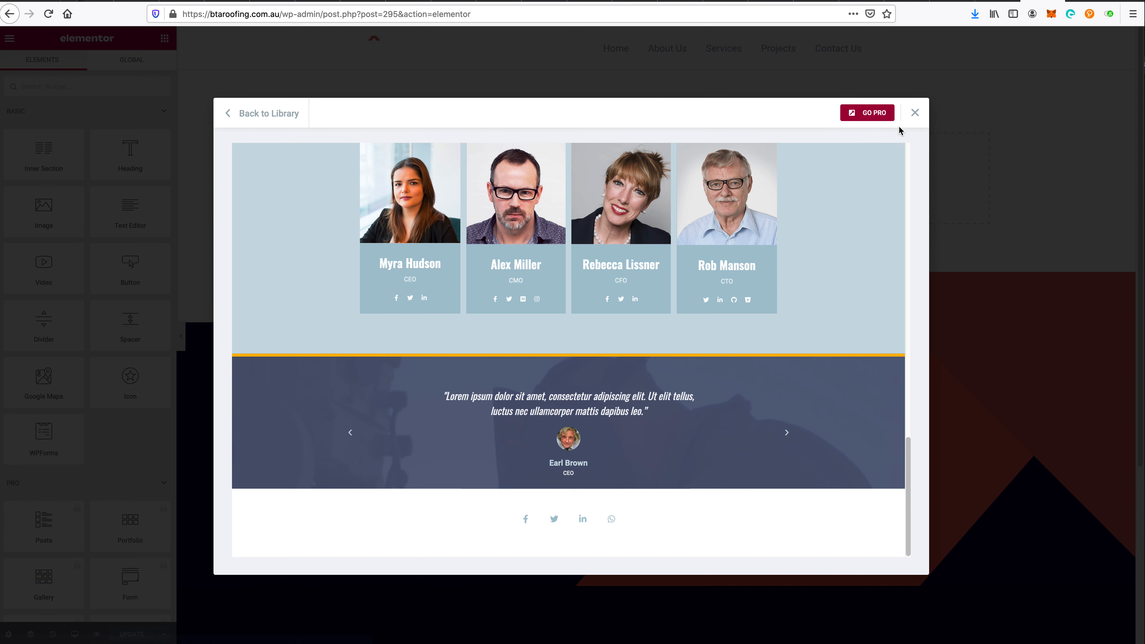
click(233, 118)
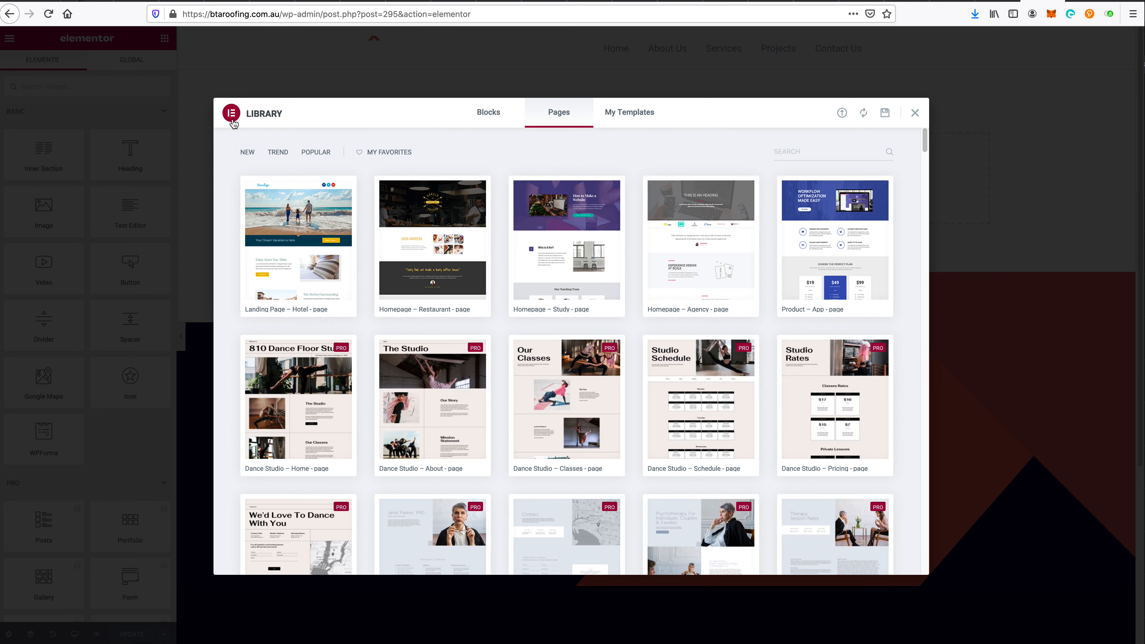
click(652, 118)
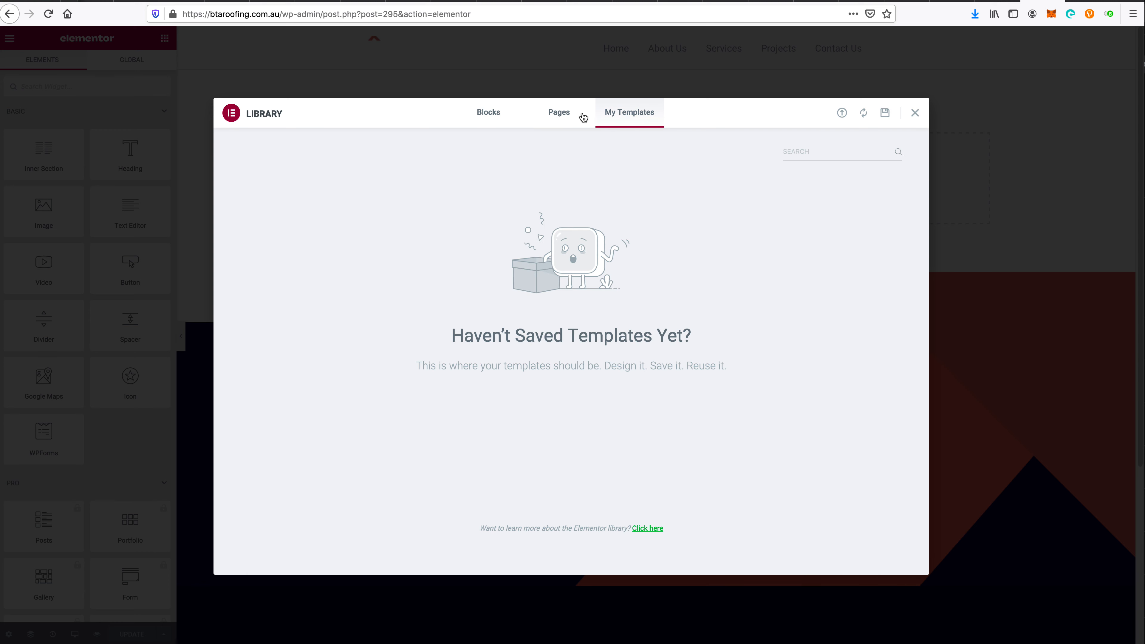
click(487, 114)
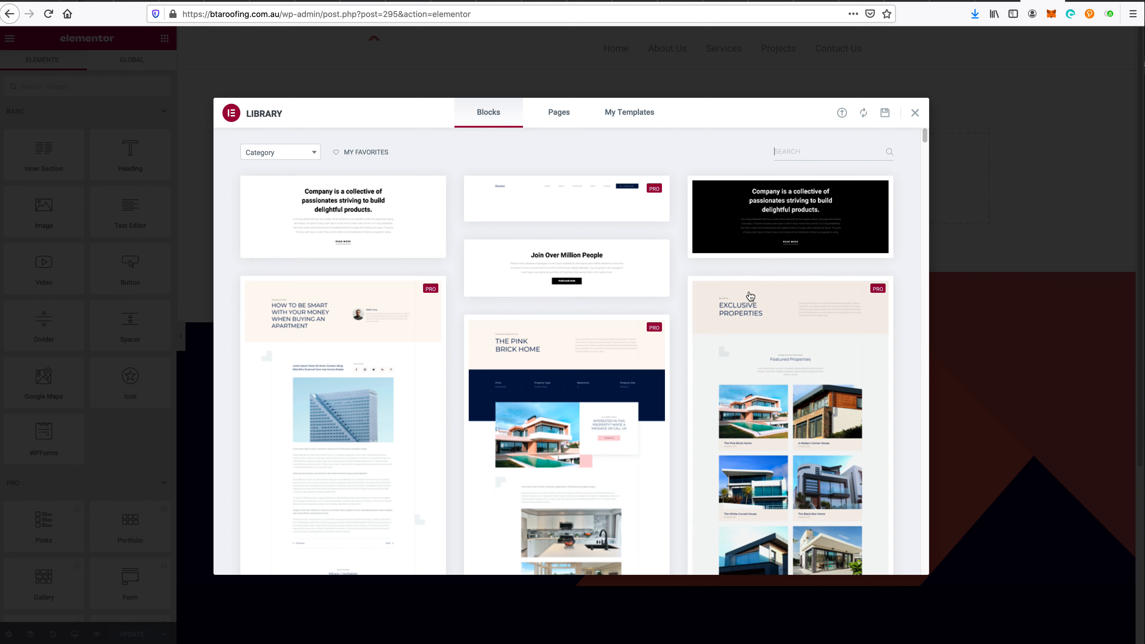
scroll(697, 370, down, 6)
scroll(711, 385, down, 5)
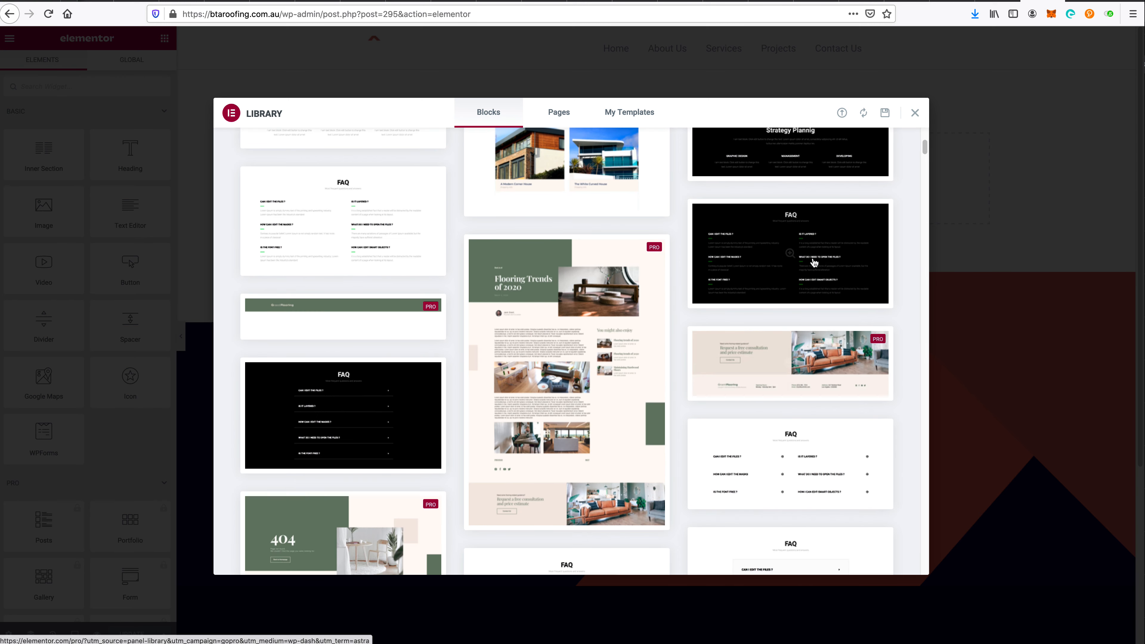
click(916, 114)
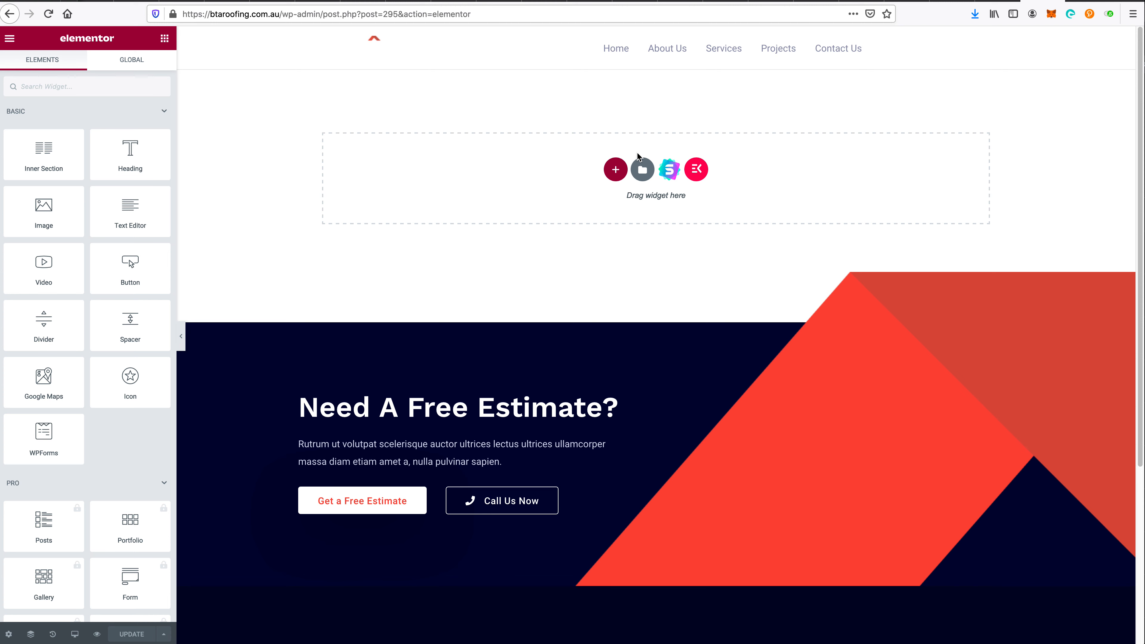
- Exit Elementor to the WordPress dashboard and move the empty Under Construction page to the trash
click(9, 38)
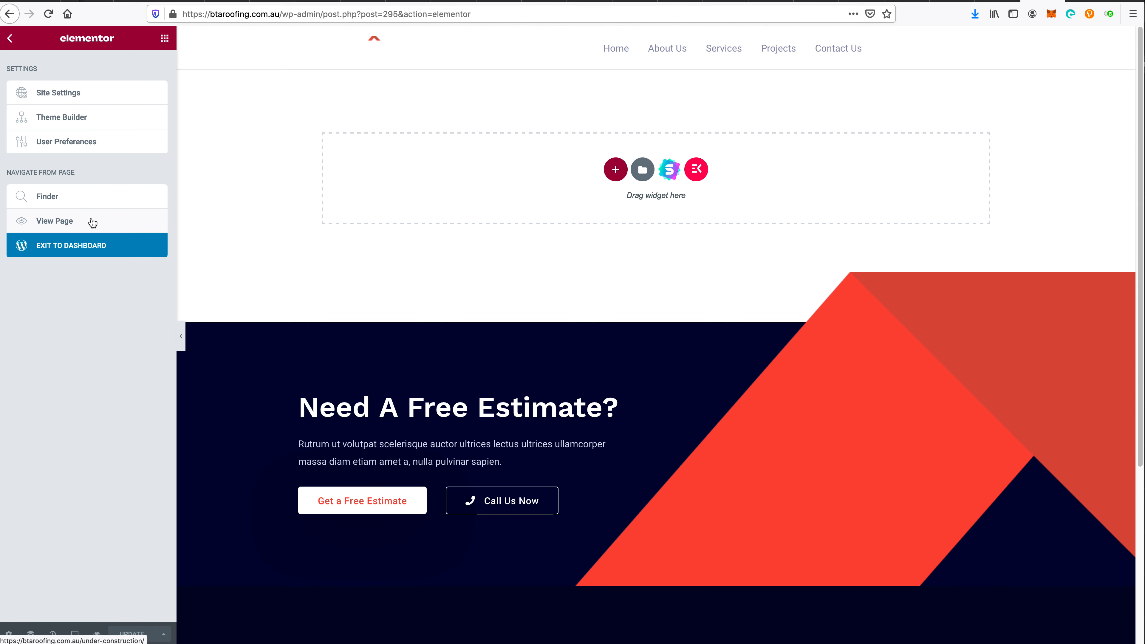
click(89, 258)
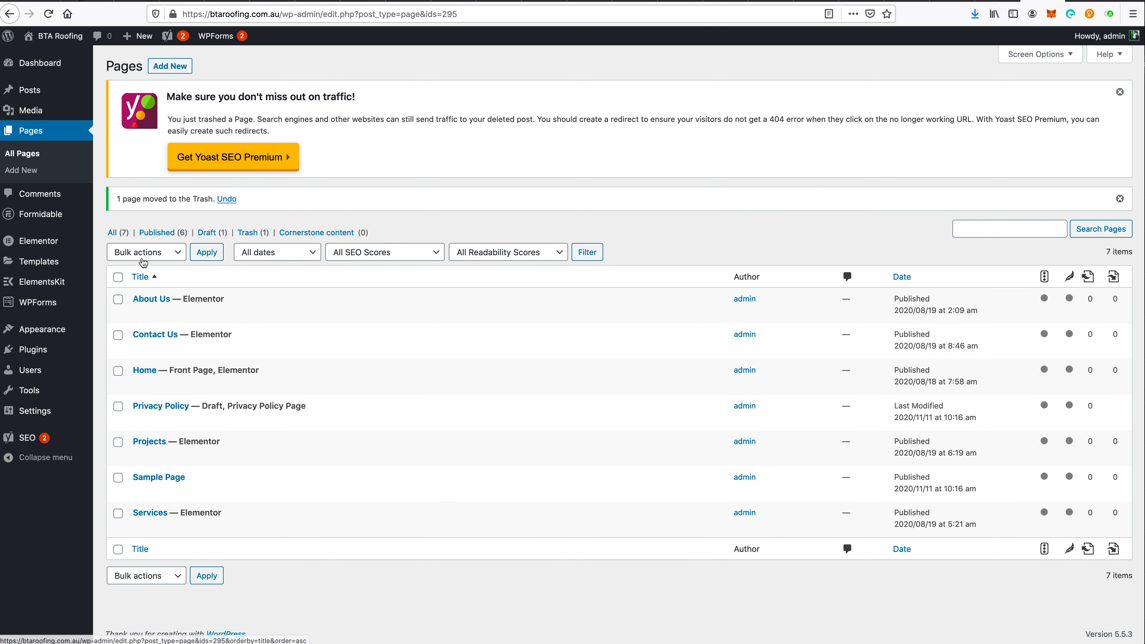
- Search the starter templates for "construction" and for "building", and clear the search
mouse_move(54, 329)
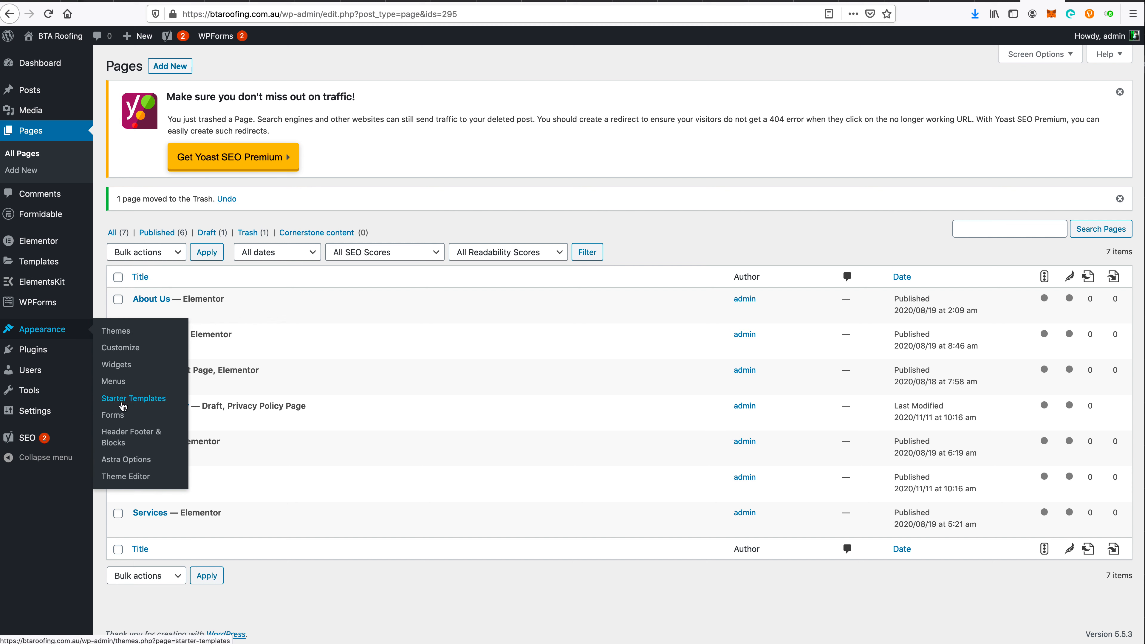
click(130, 398)
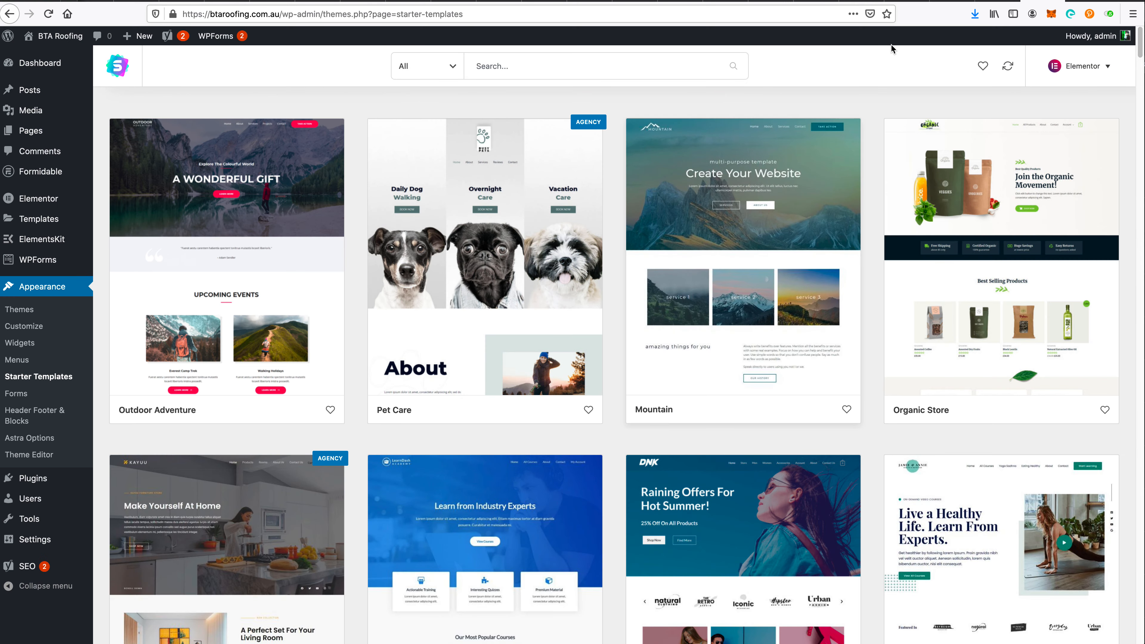
text(construction)
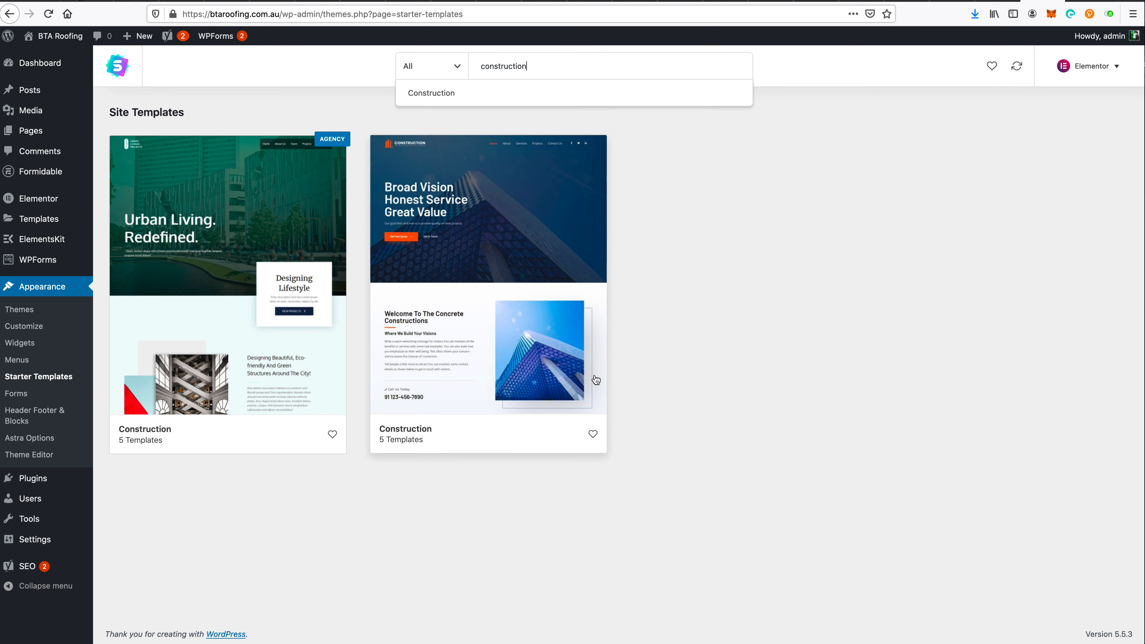
key(super+a)
text(buildi)
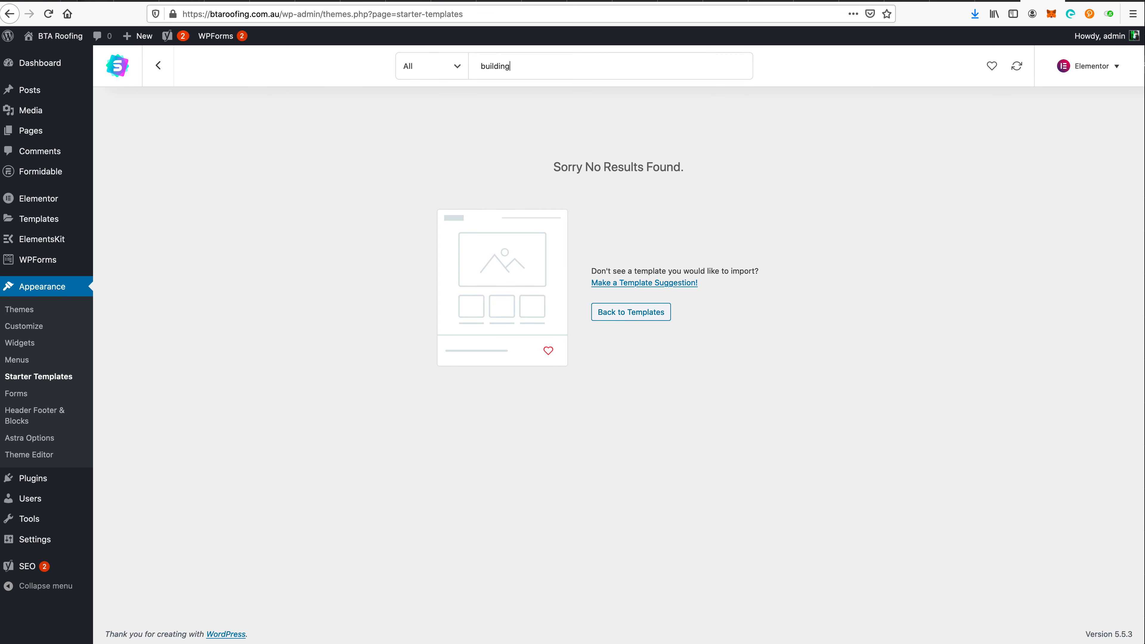
key(super+a)
key(BackSpace)
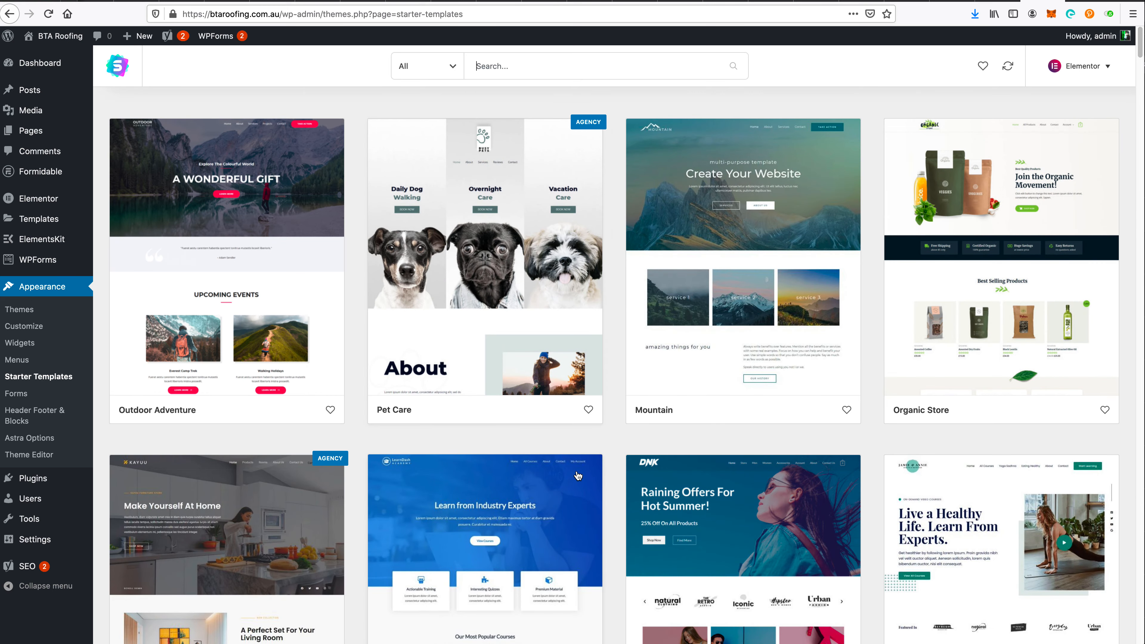
- Import only the Home page template from the Roofing Services starter site
scroll(580, 478, down, 5)
scroll(581, 483, down, 10)
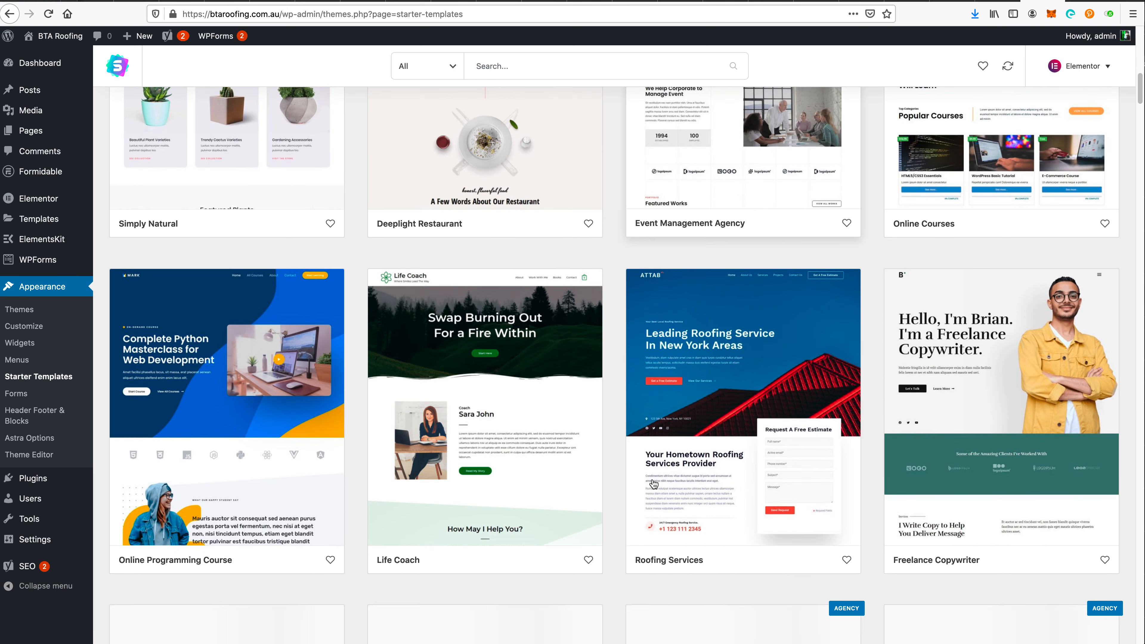
scroll(652, 485, down, 5)
scroll(676, 451, up, 6)
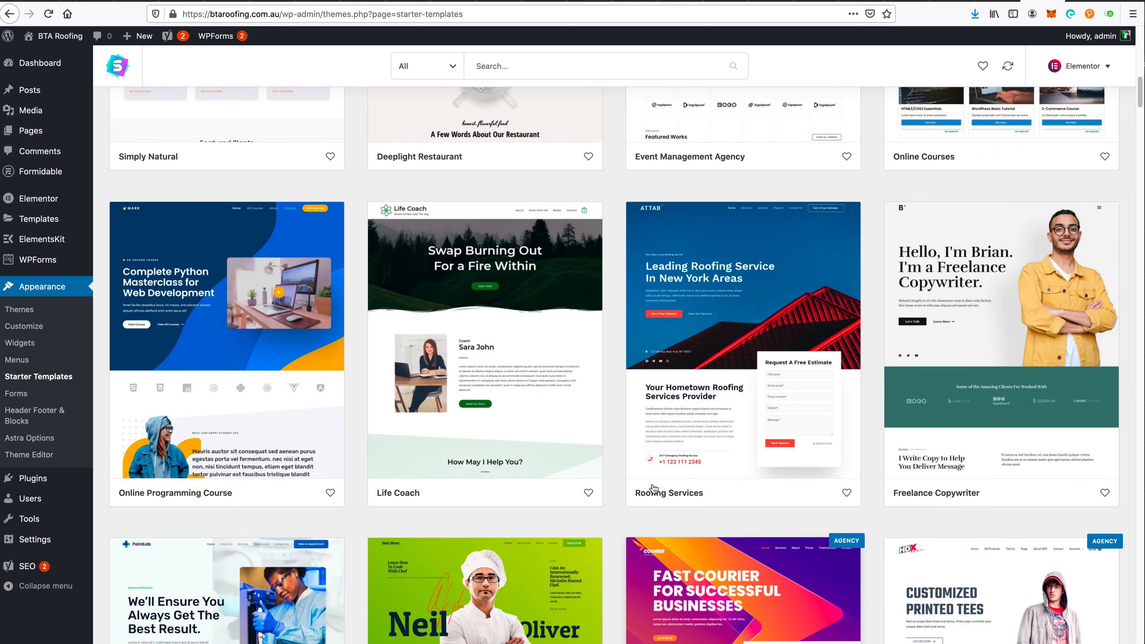
click(720, 389)
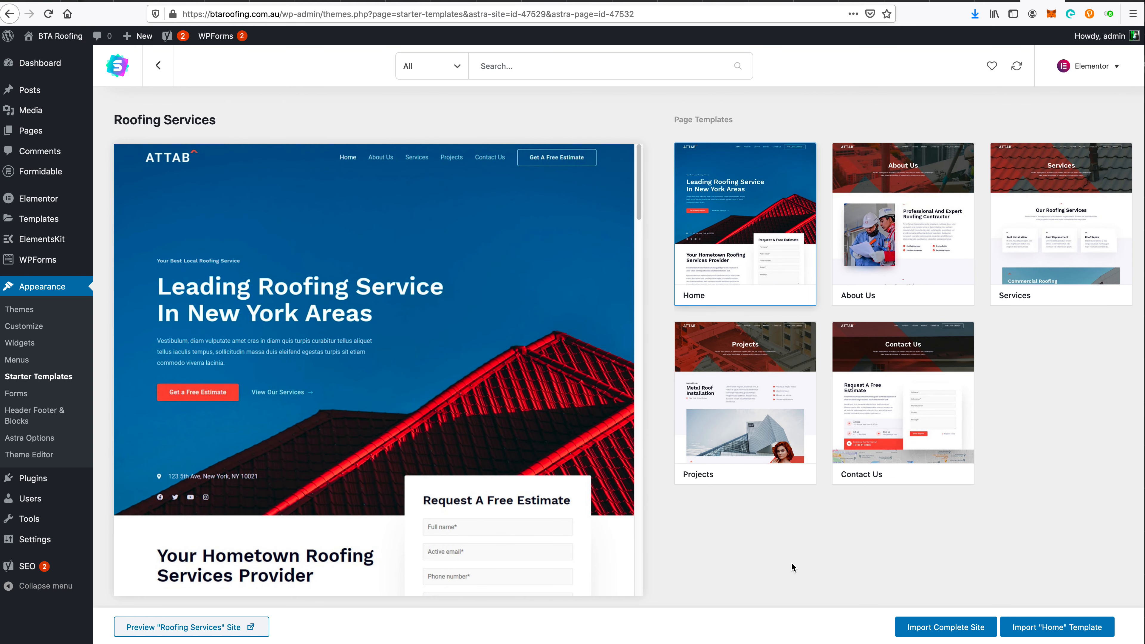
click(1045, 628)
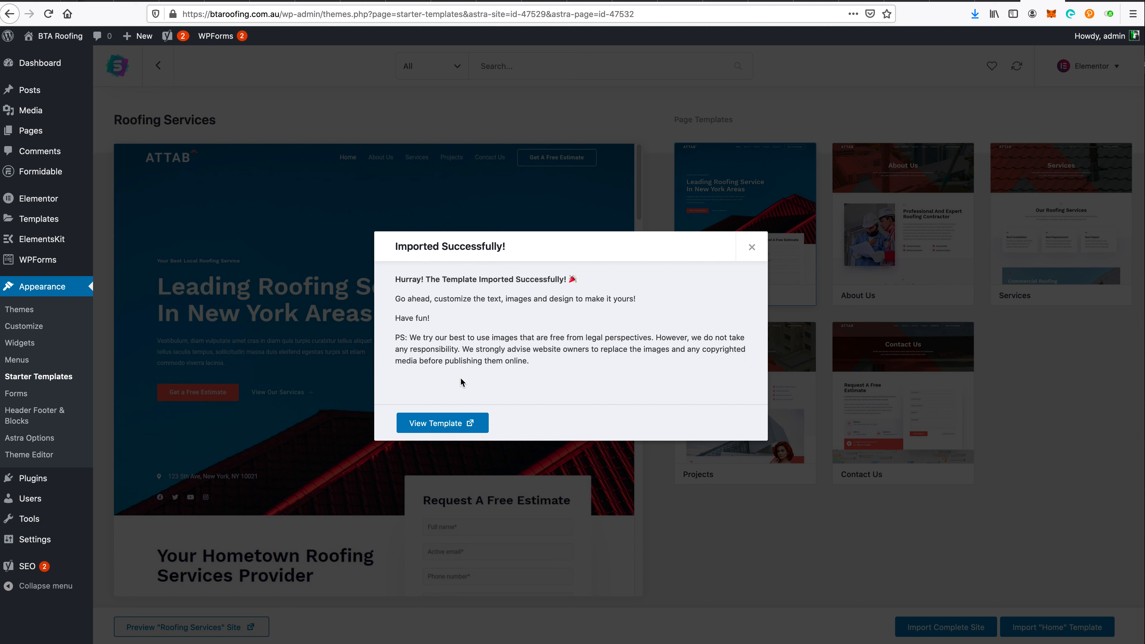
- View the imported Home template, open it in the WordPress page editor, and disable its breadcrumb
click(446, 425)
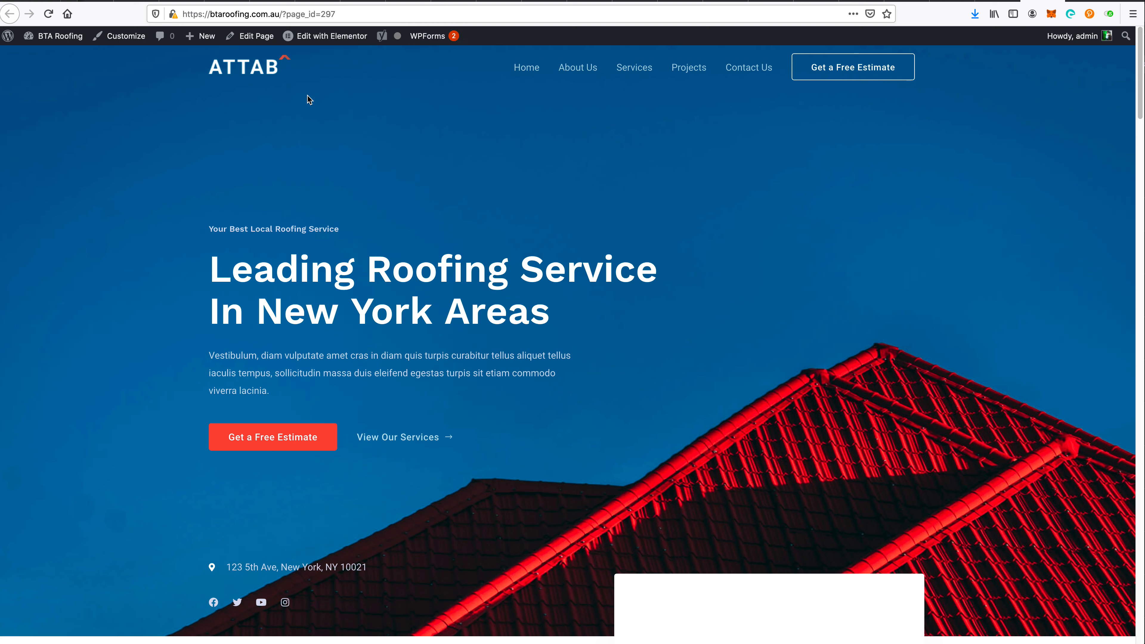
click(265, 40)
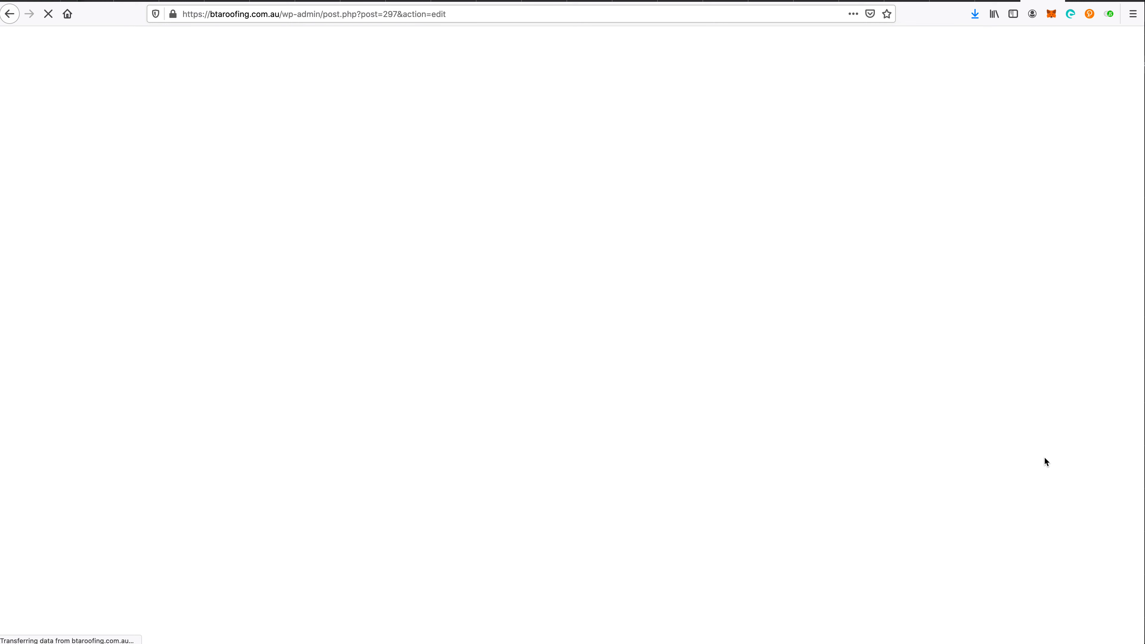
scroll(1059, 509, down, 2)
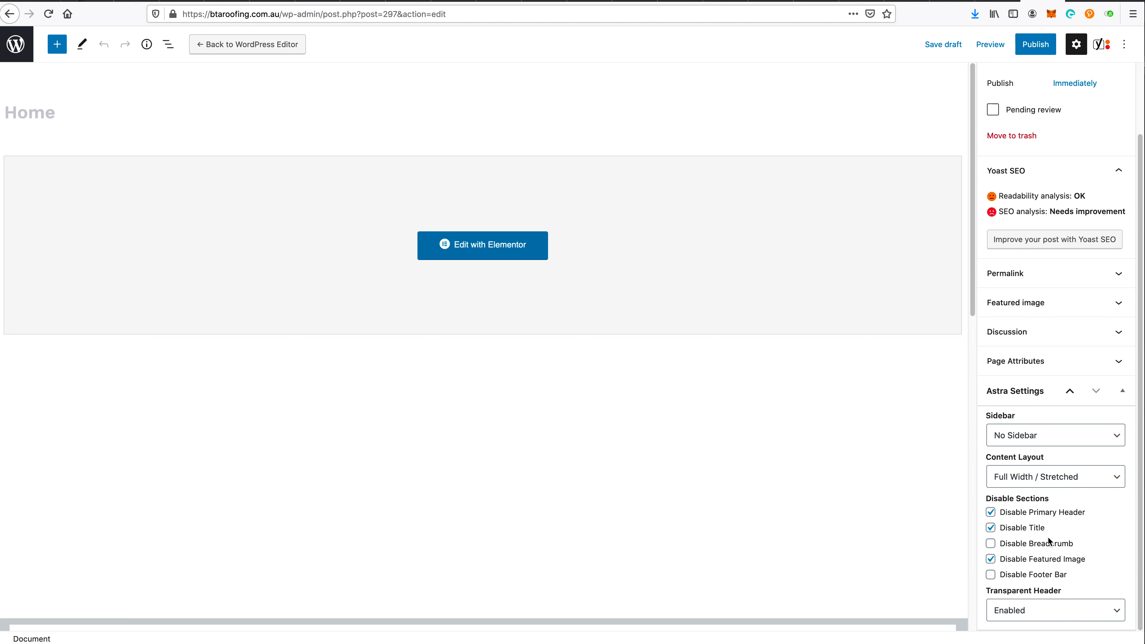
click(1032, 546)
- Rename the imported Home page as "Under Construction" and publish it
click(1040, 51)
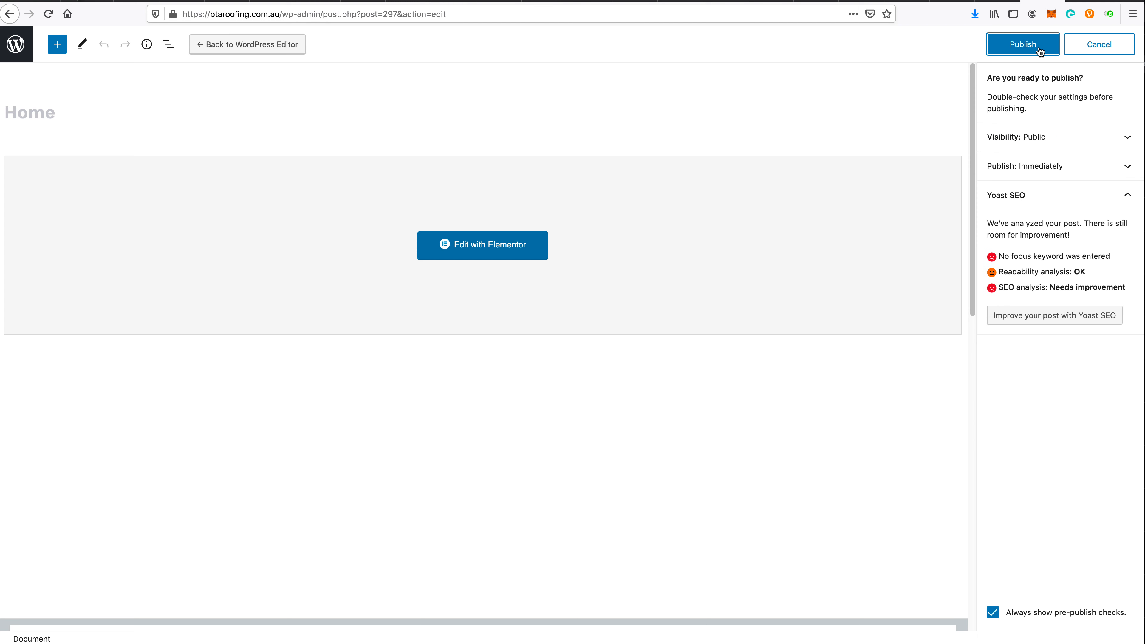
click(182, 110)
key(super+a)
key(BackSpace)
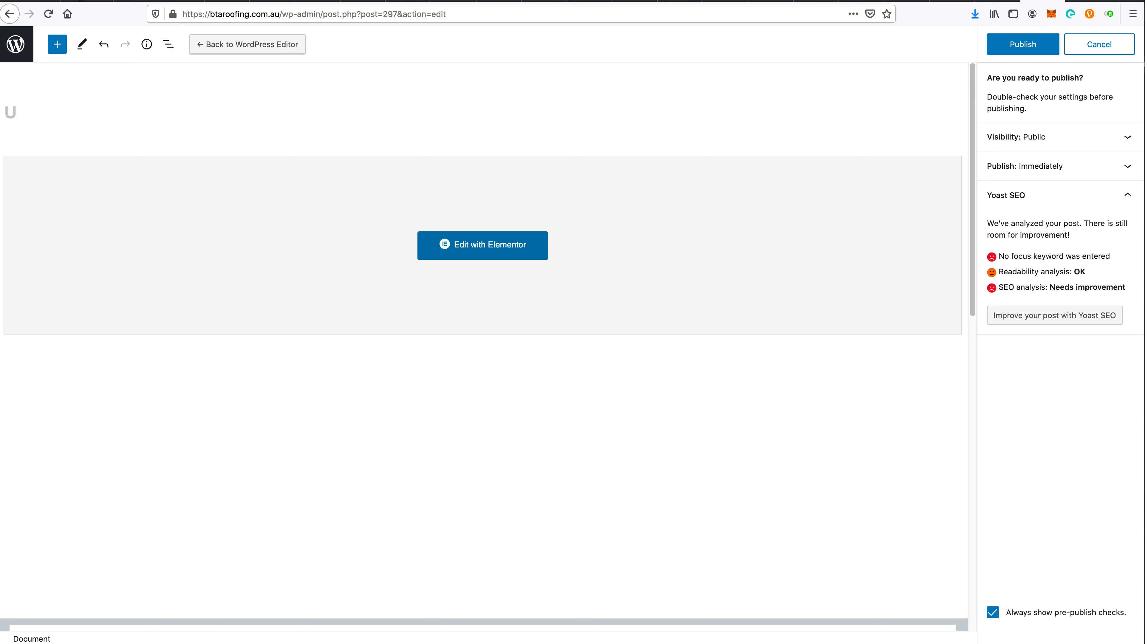
text(Under Construction)
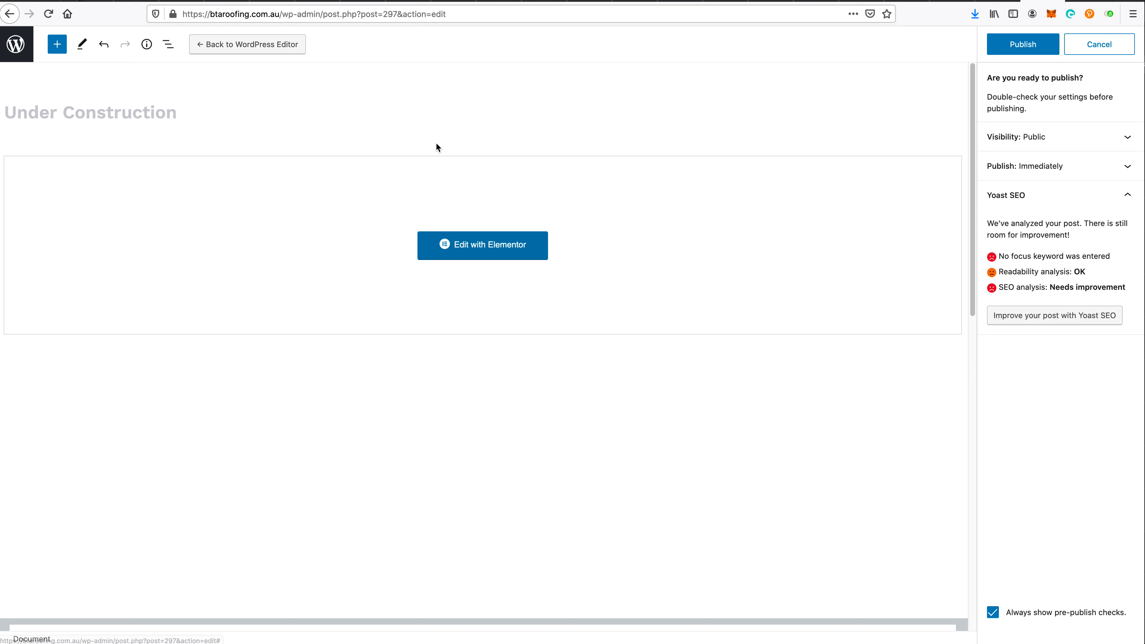
click(1032, 47)
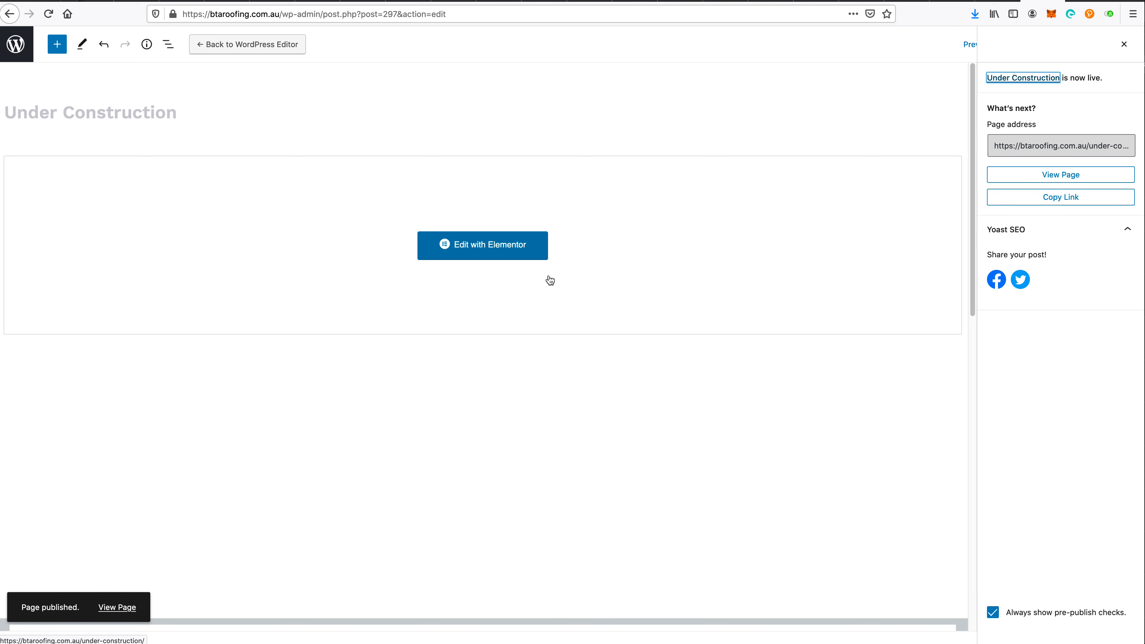
- Open the Under Construction page in Elementor and delete every content section below the hero, from the hometown roofing intro through Awards & Achievements
click(520, 256)
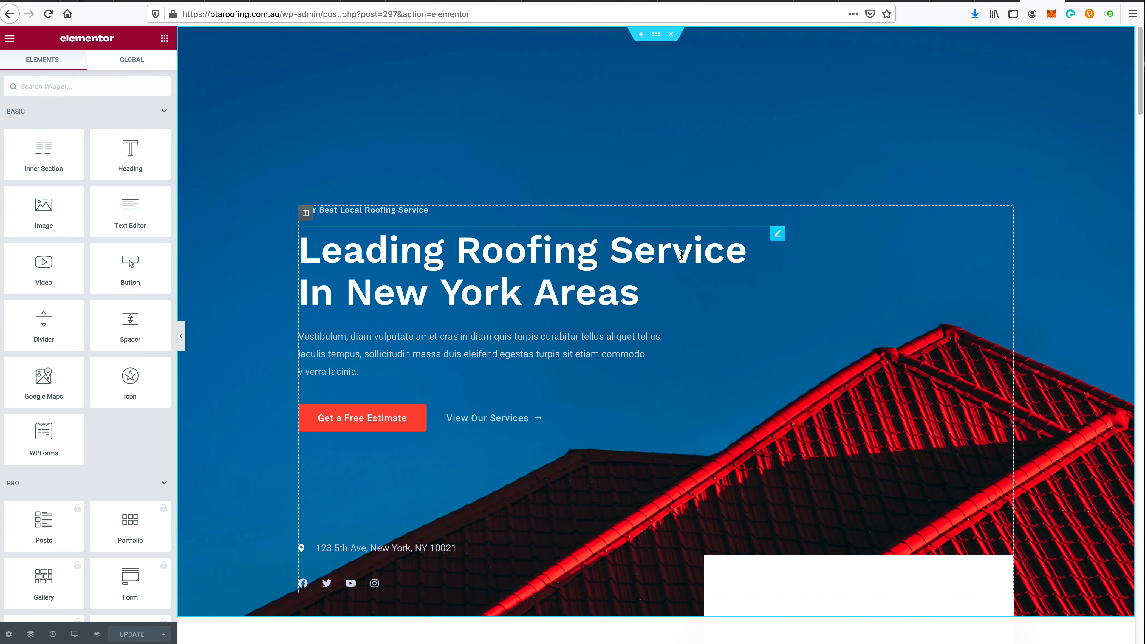
scroll(739, 203, down, 8)
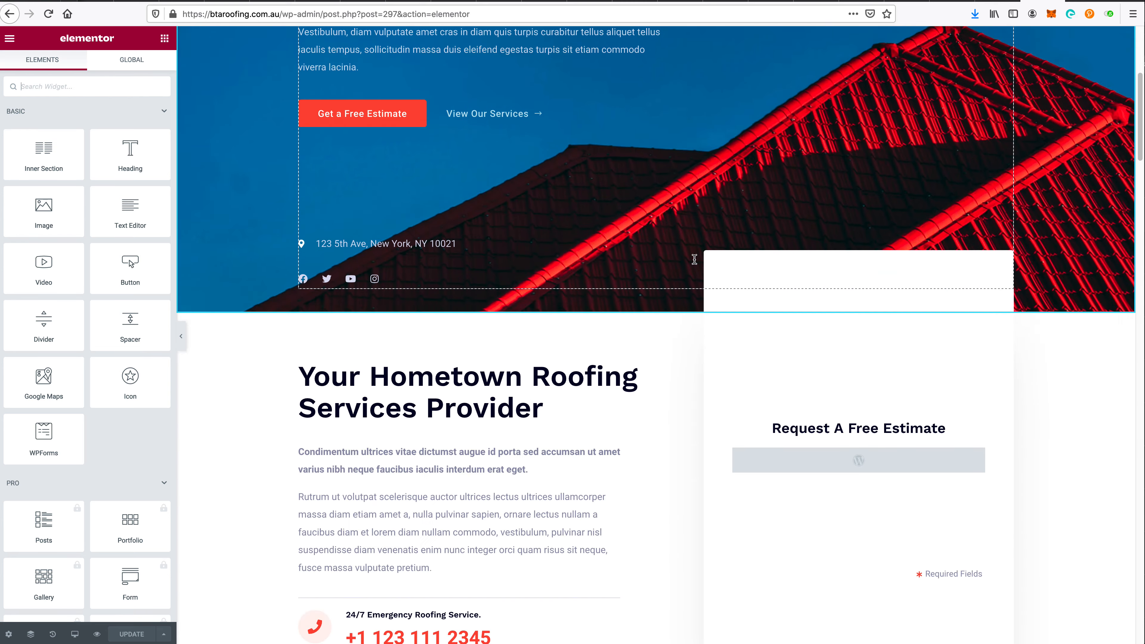
mouse_move(684, 238)
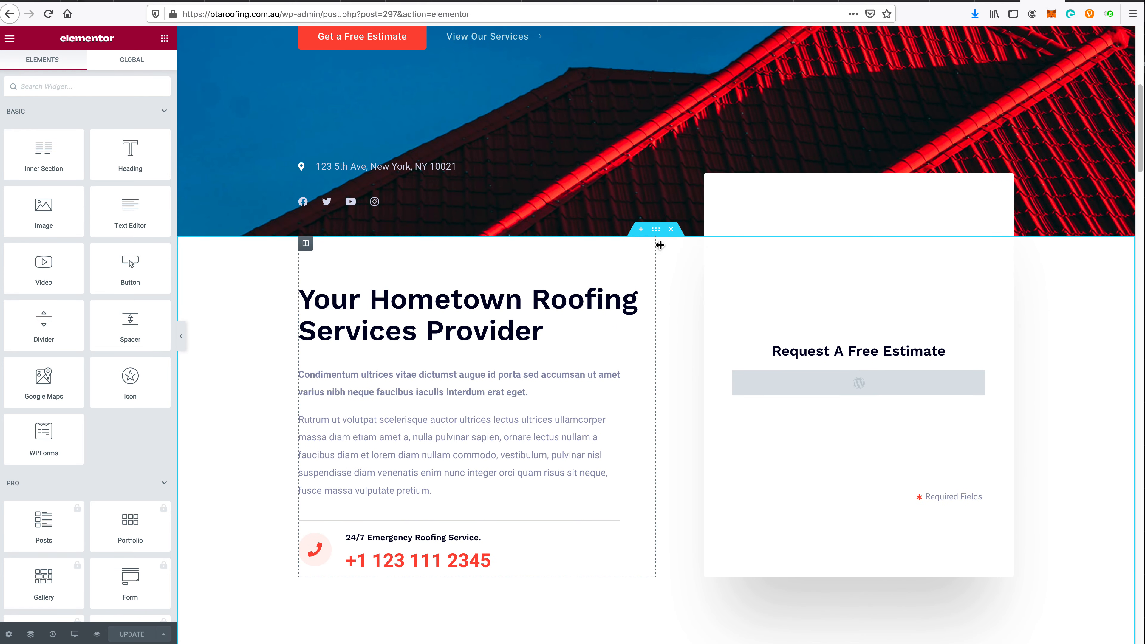
click(673, 230)
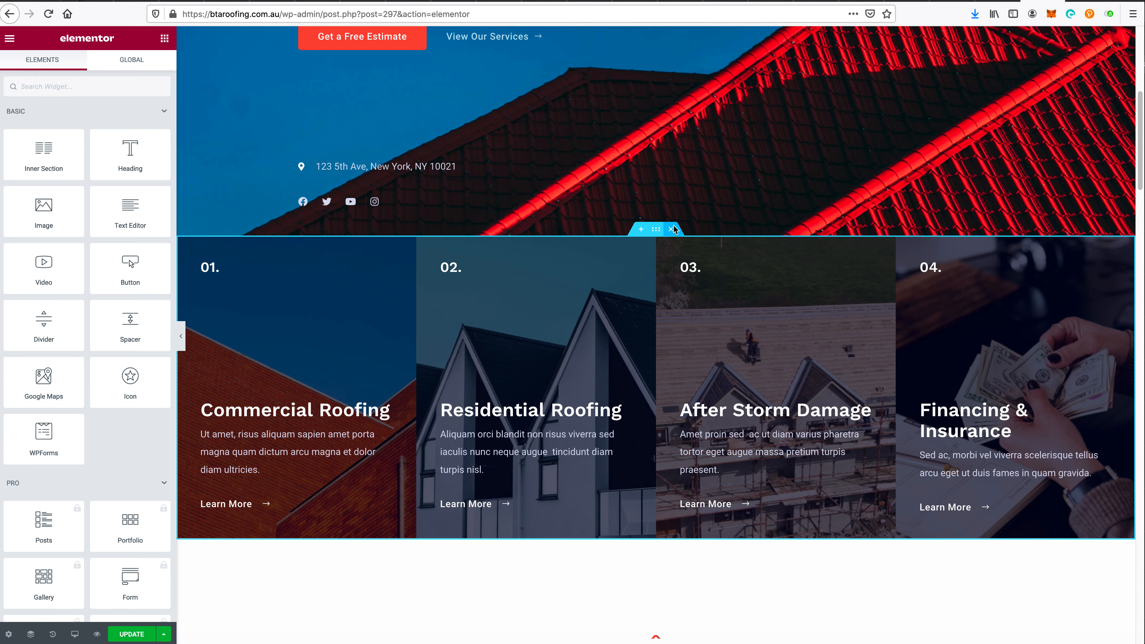
click(673, 230)
click(672, 230)
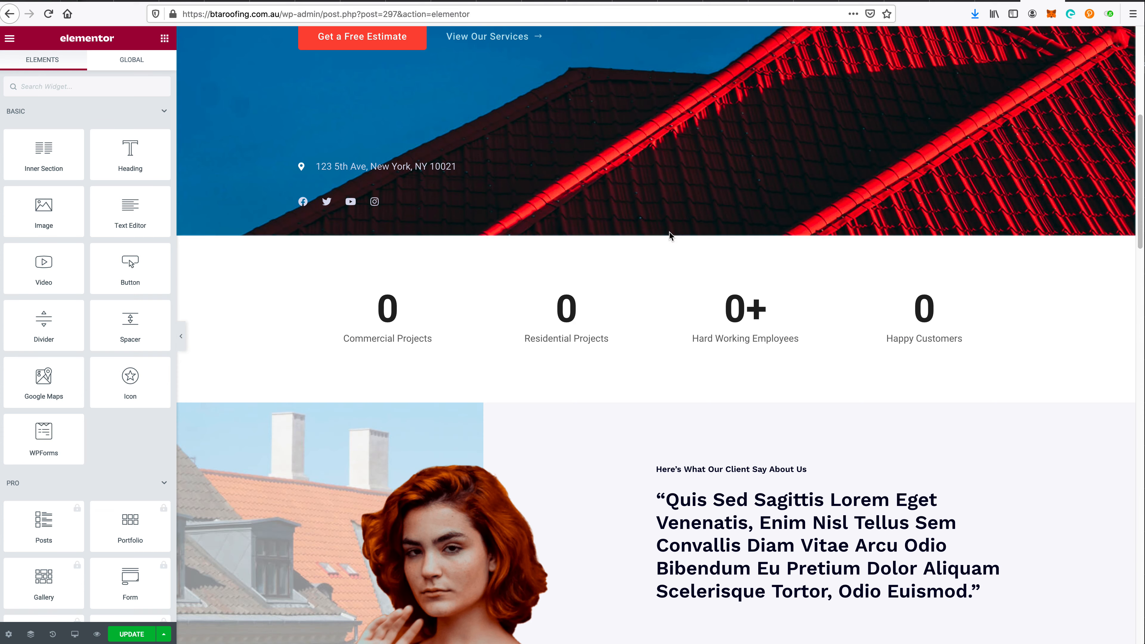
click(671, 230)
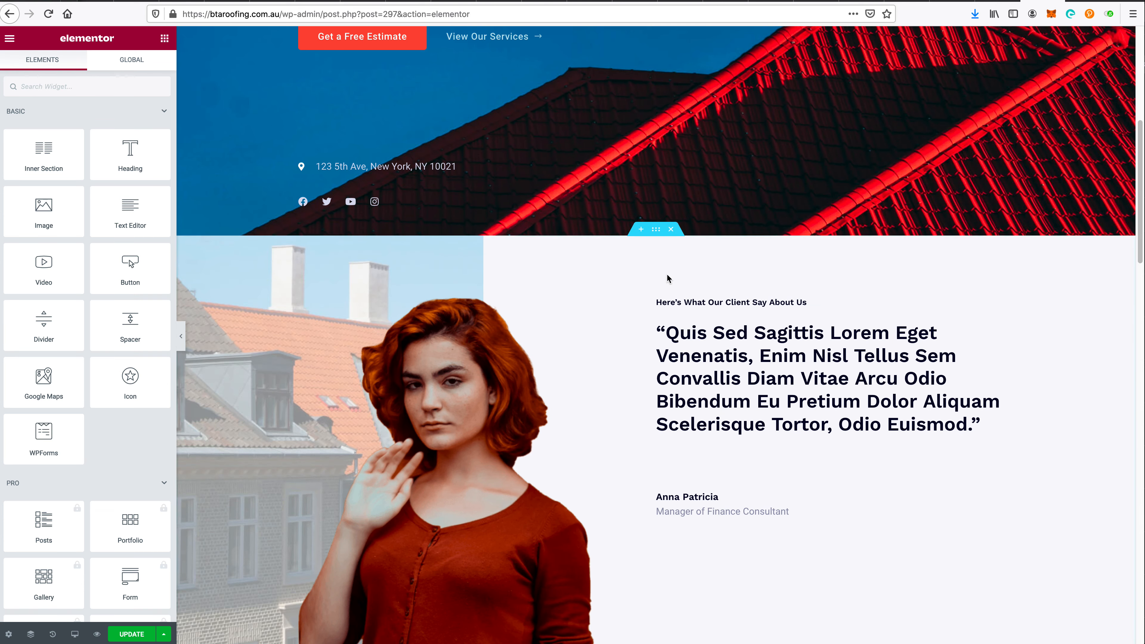
click(671, 229)
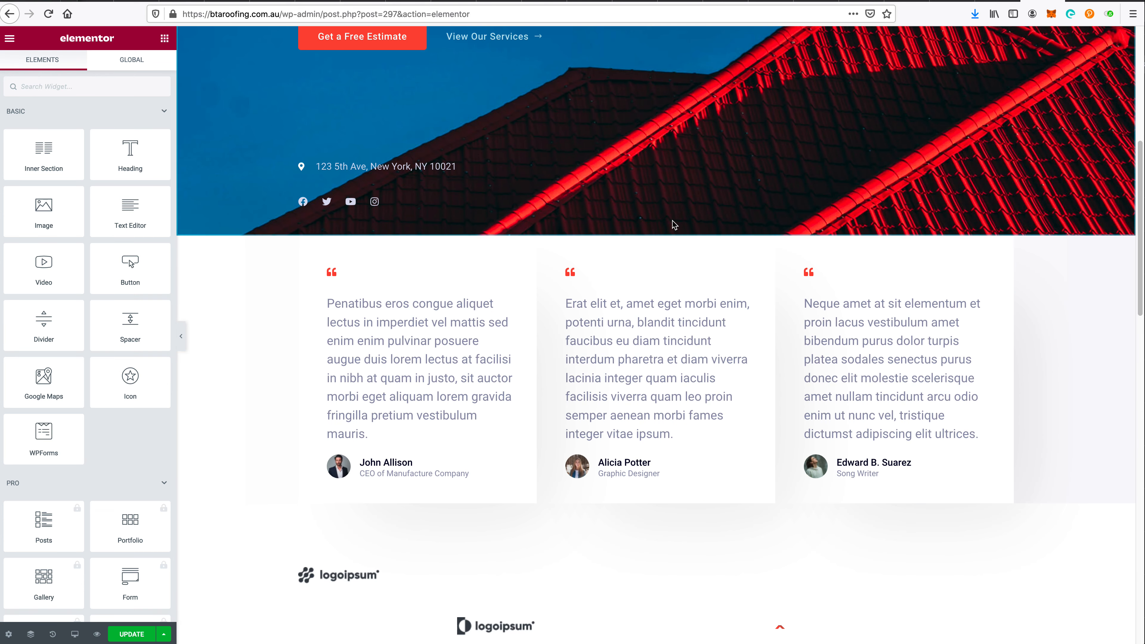
click(672, 229)
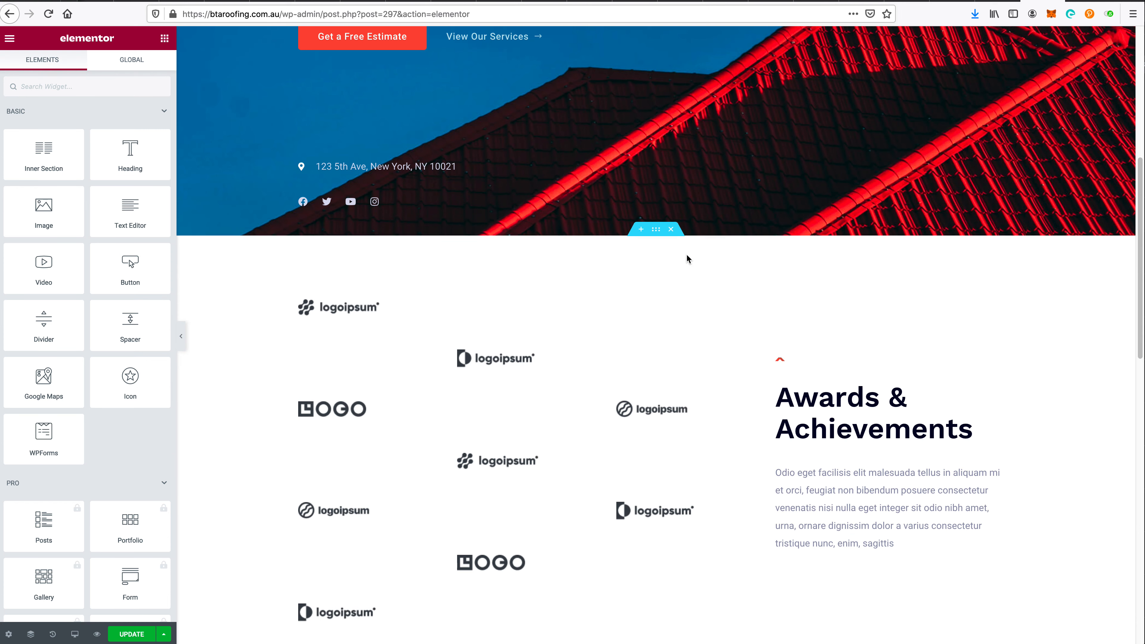
click(671, 229)
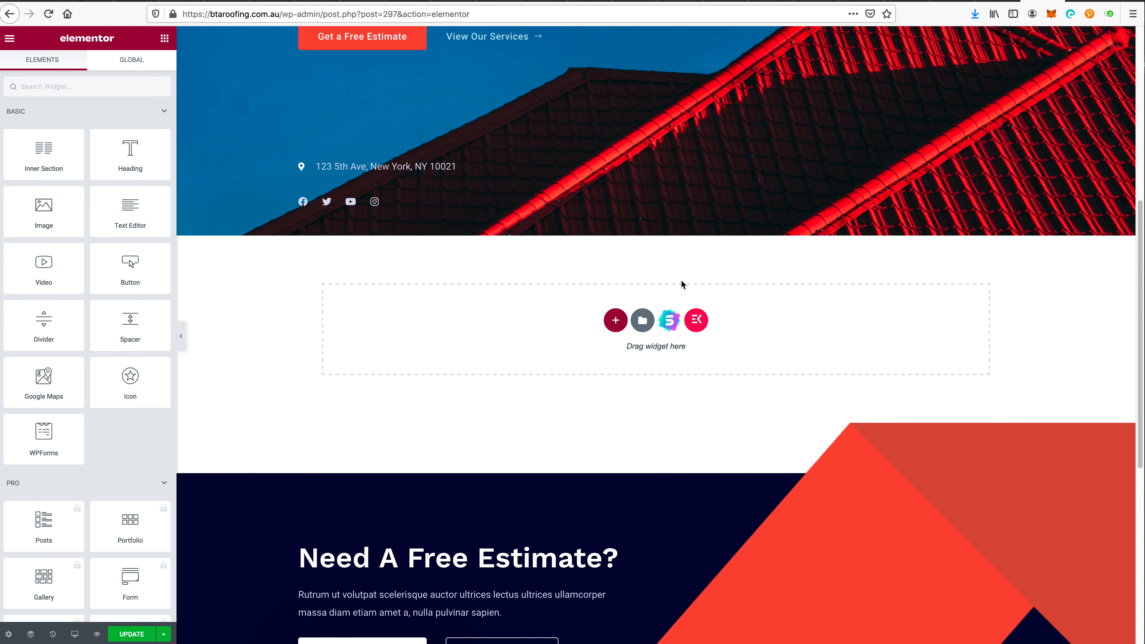
click(614, 323)
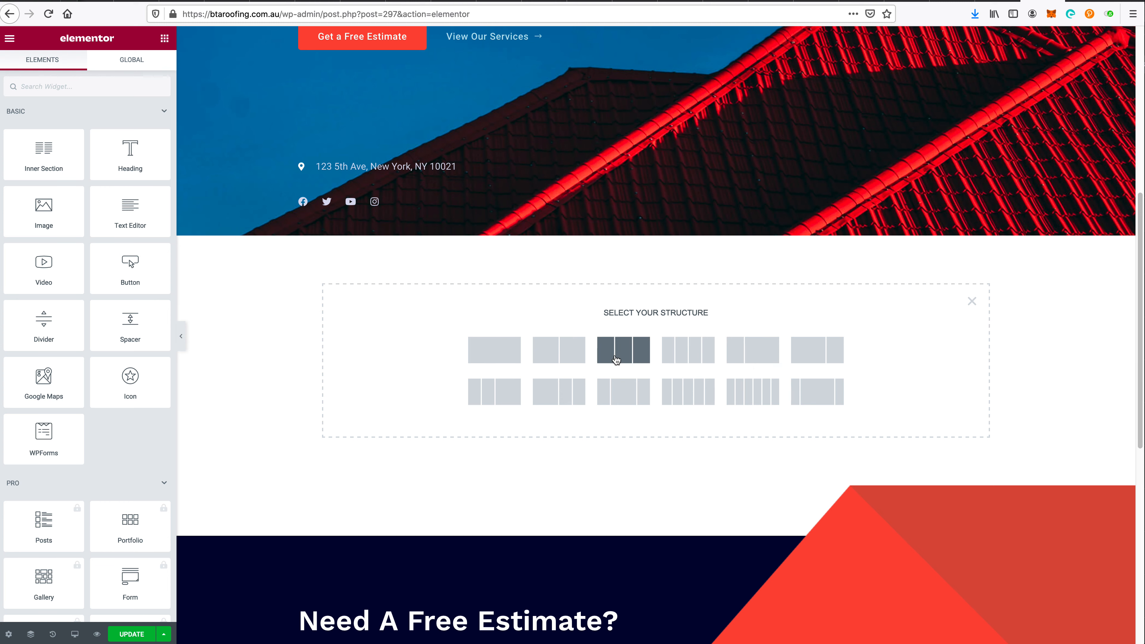
click(553, 353)
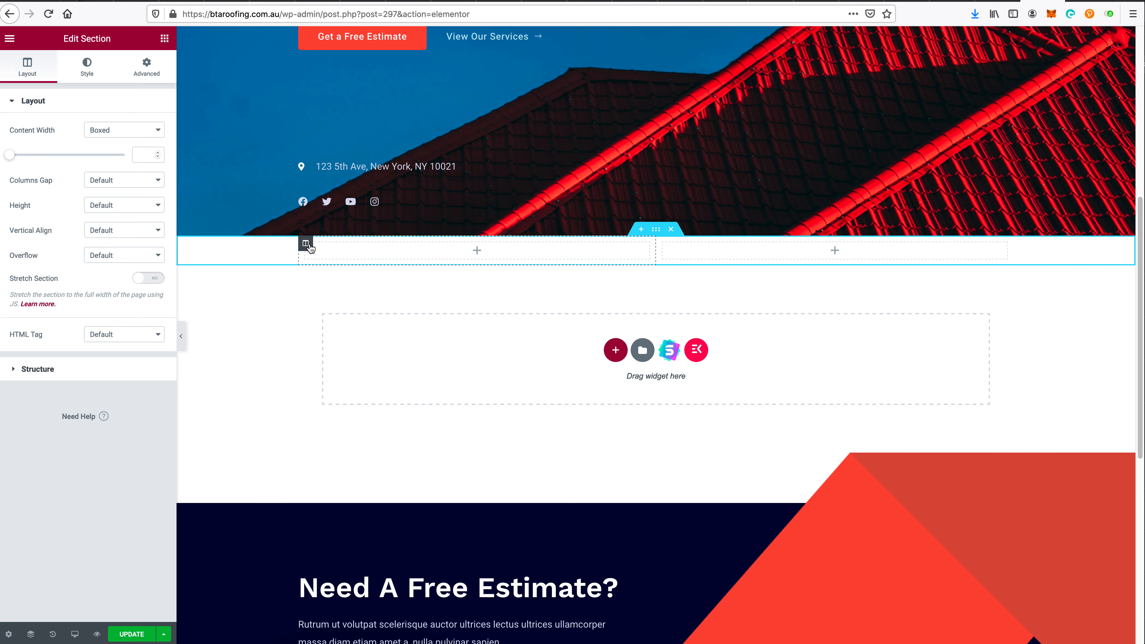
click(671, 230)
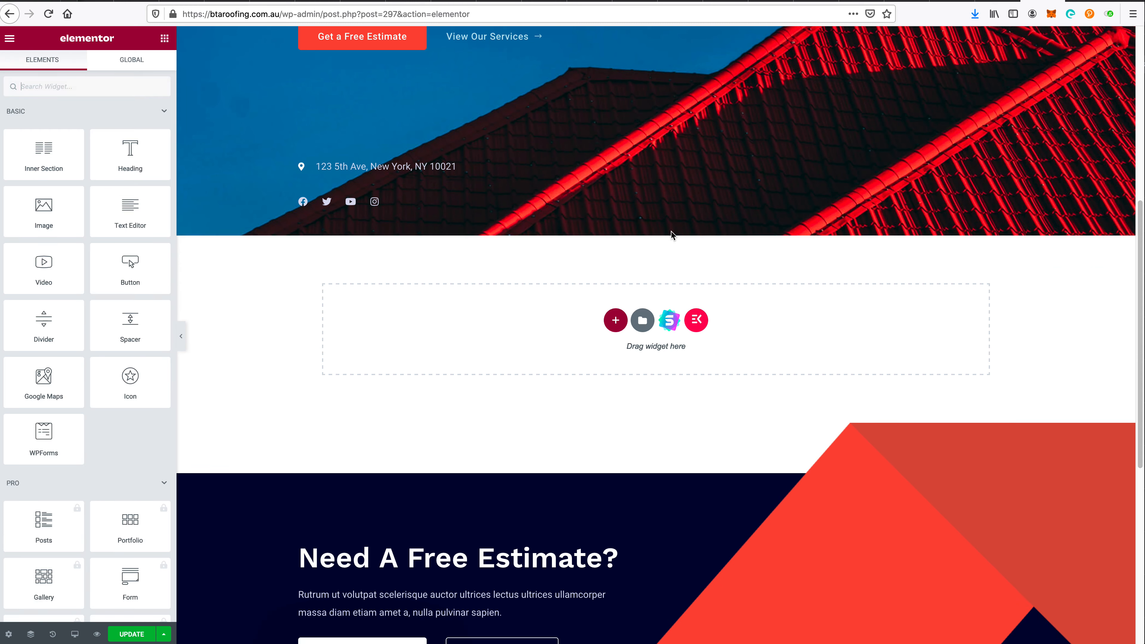
- Change the hero's main heading to "Leading Roofing Service on The Central Coast"
scroll(623, 359, up, 4)
scroll(629, 367, down, 12)
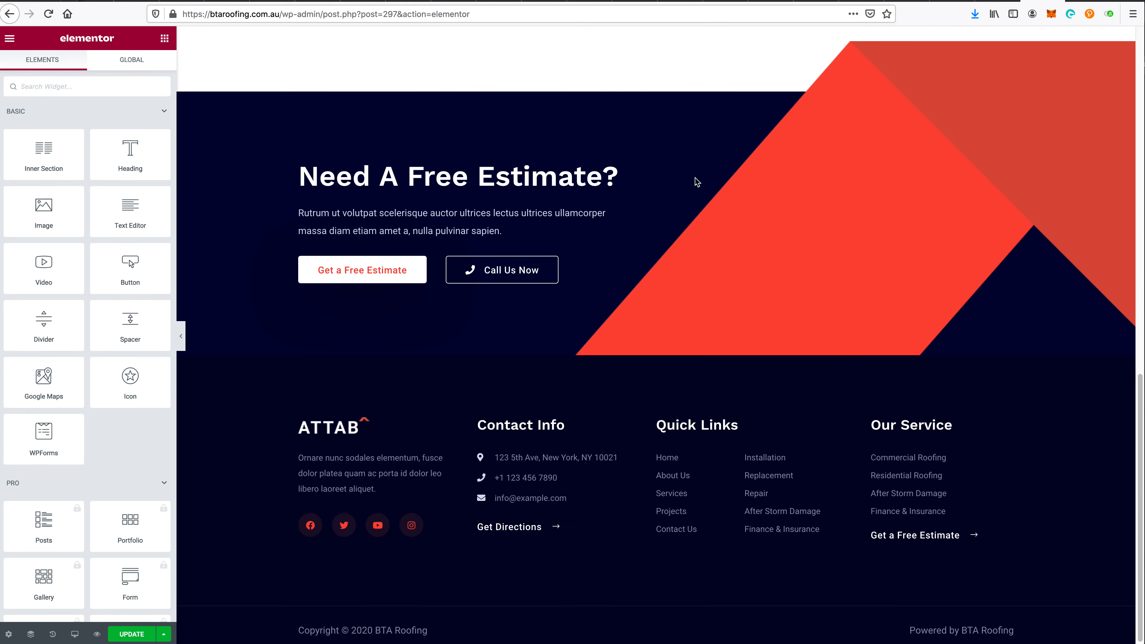
scroll(715, 290, up, 12)
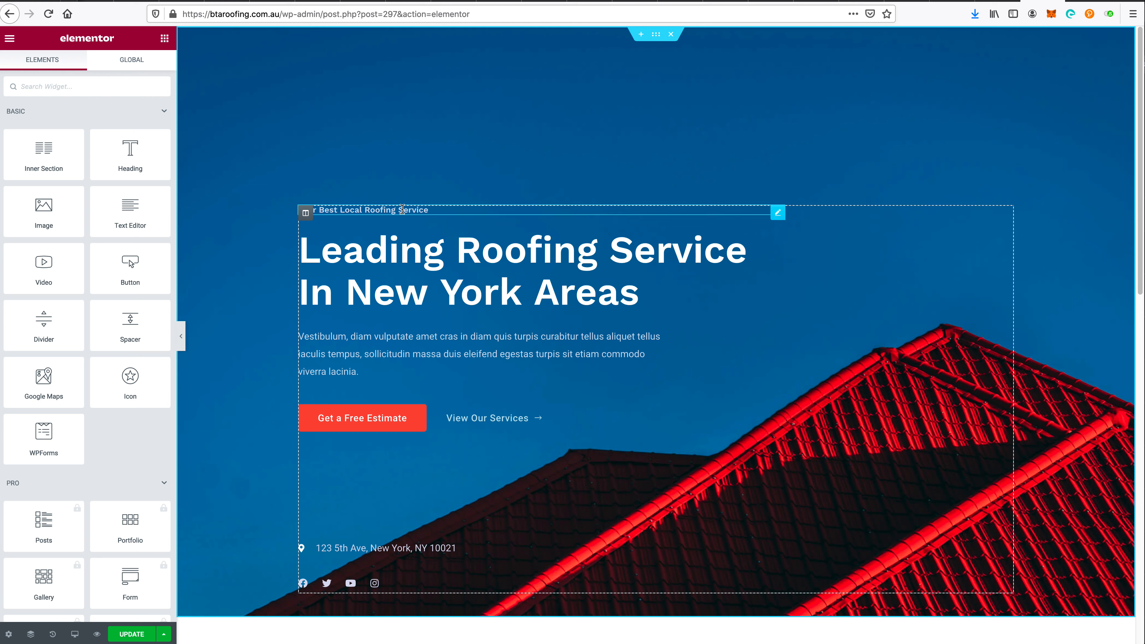
double_click(420, 259)
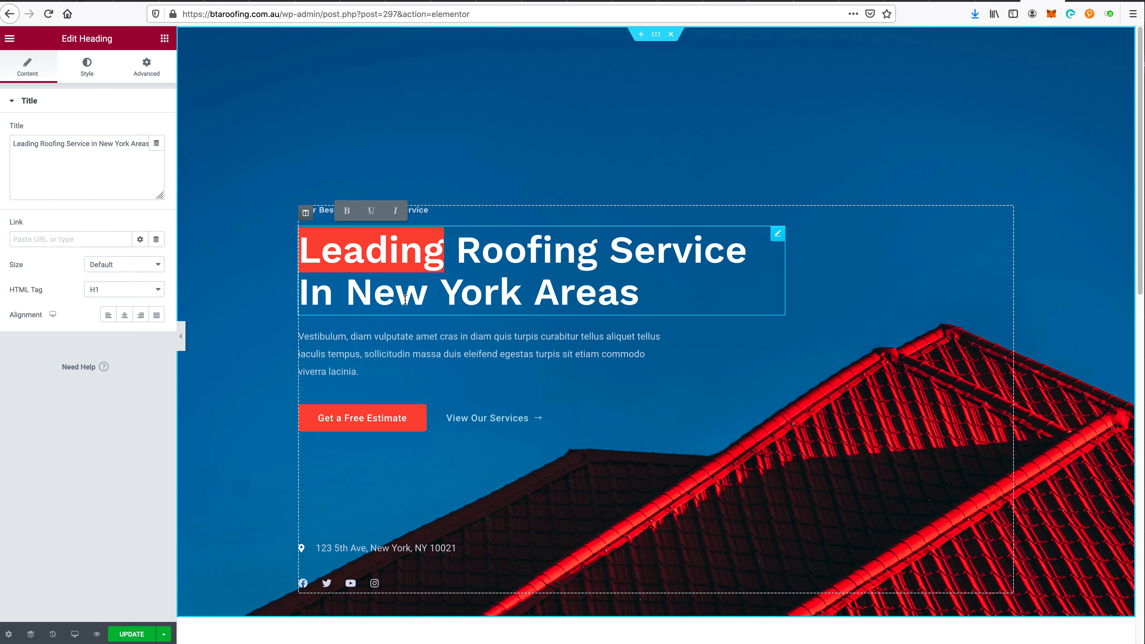
double_click(384, 292)
drag(383, 293, 529, 303)
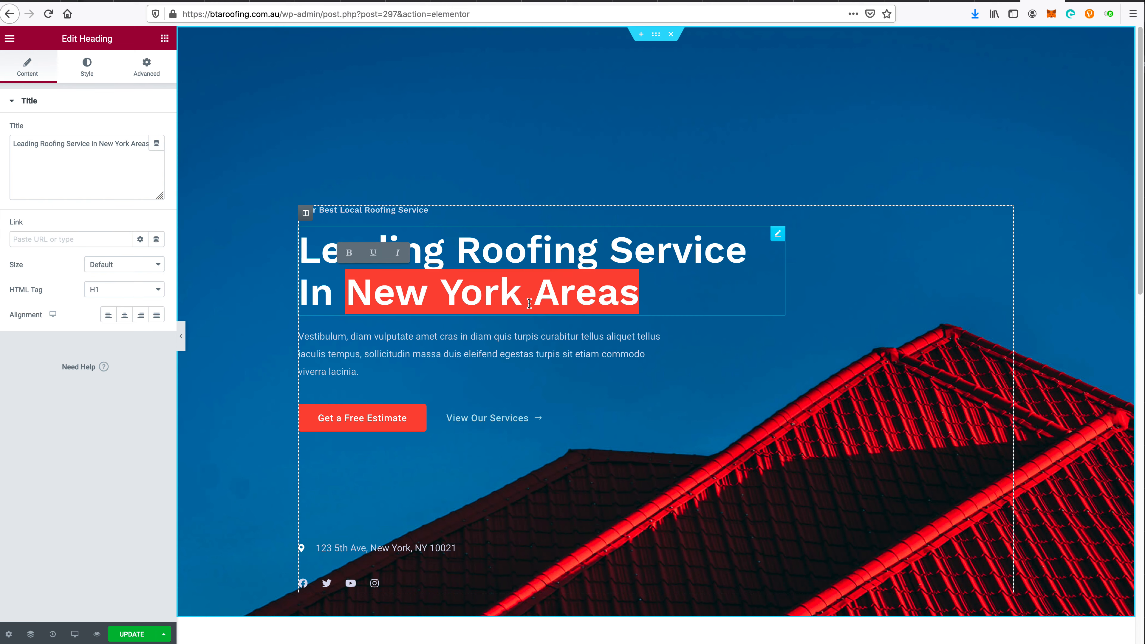
key(BackSpace)
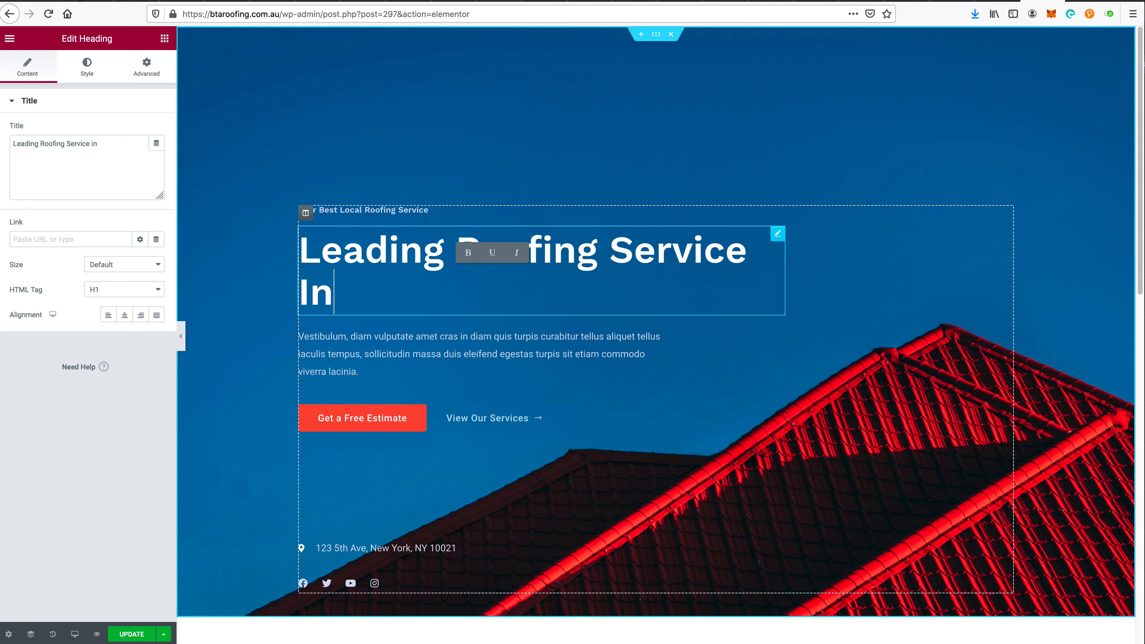
key(BackSpace)
key(BackSpace)
key(BackSpace)
key(BackSpace)
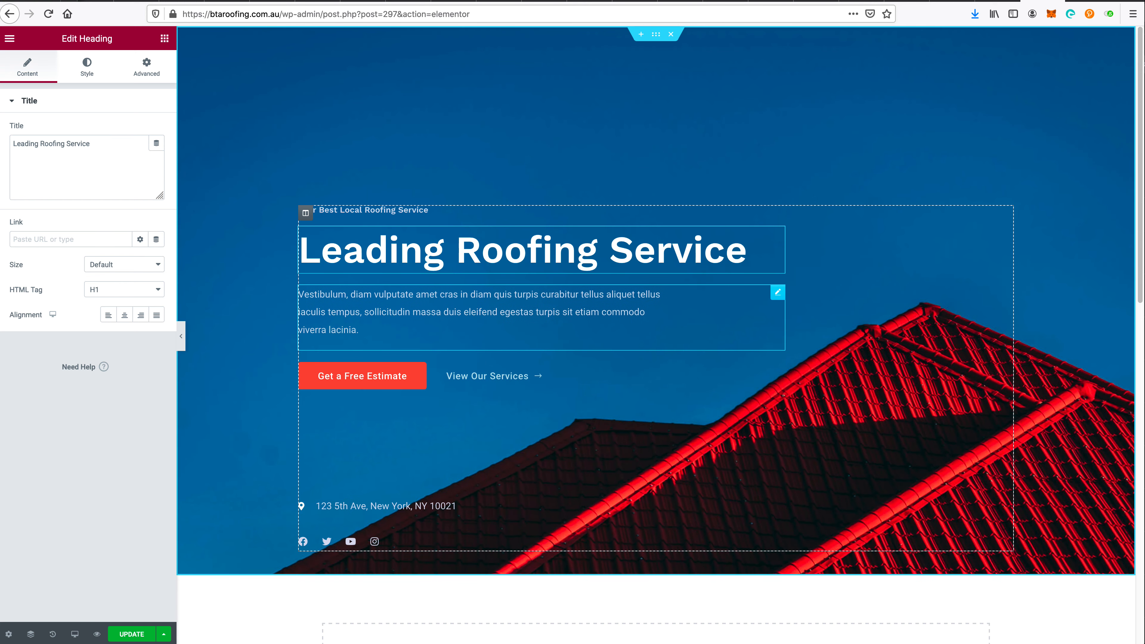
text(Th)
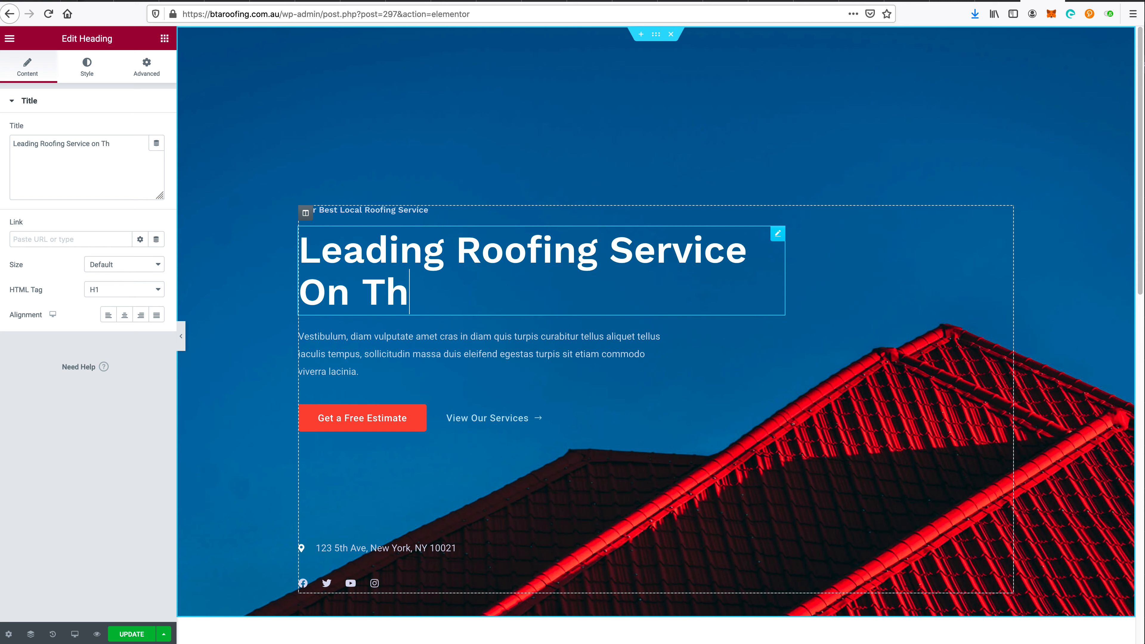
text(e Central Coast)
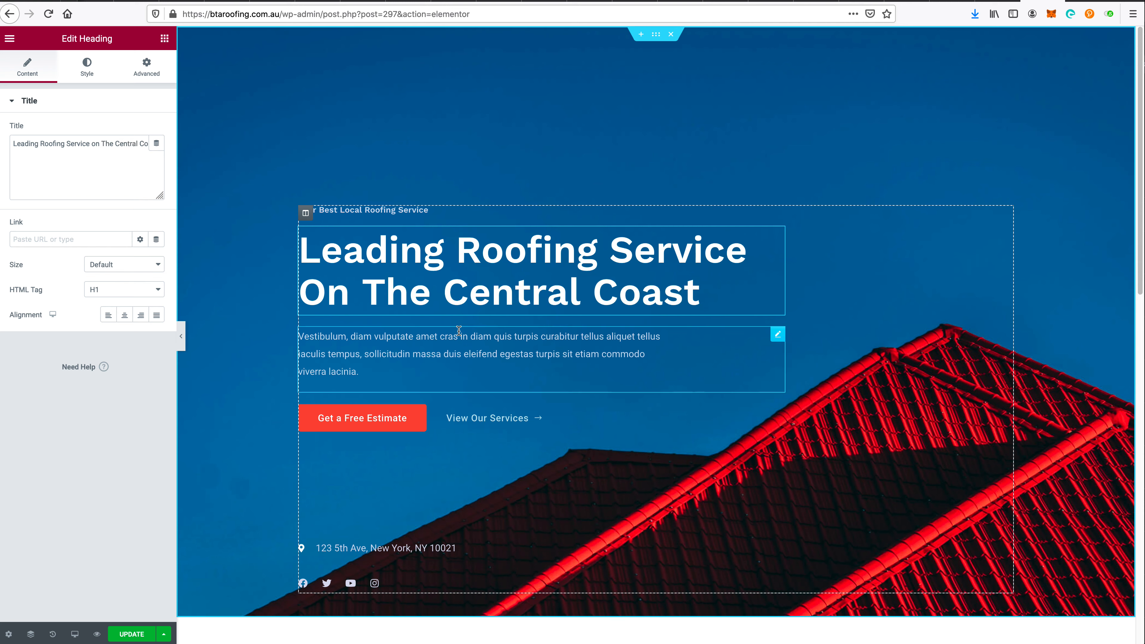
- Delete the placeholder description text below the hero's main heading
click(455, 347)
triple_click(454, 347)
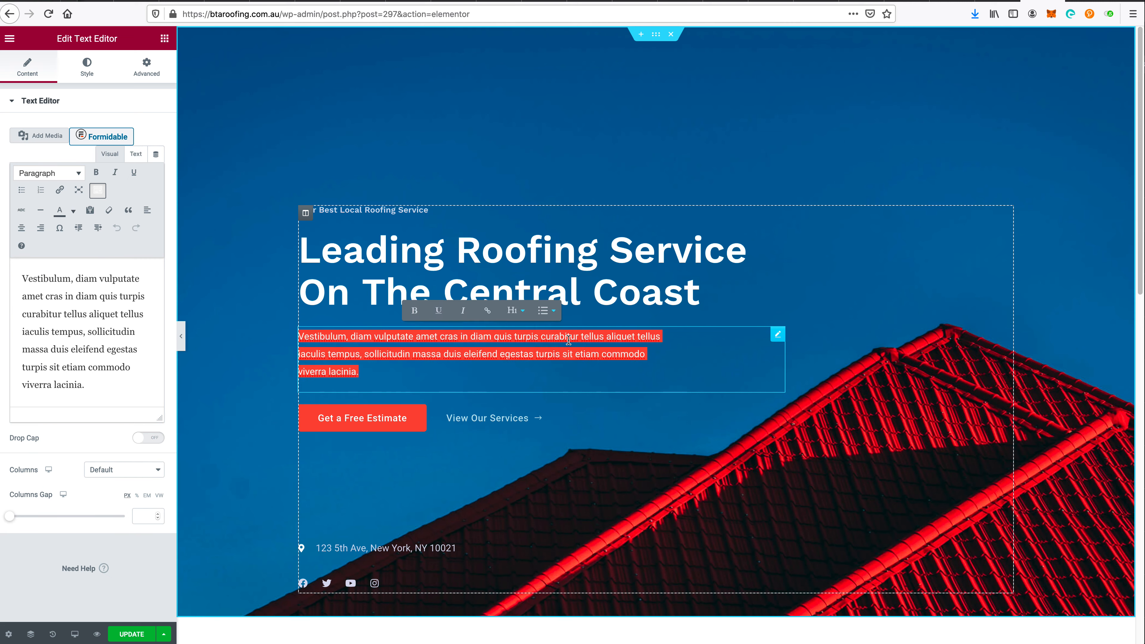
right_click(776, 340)
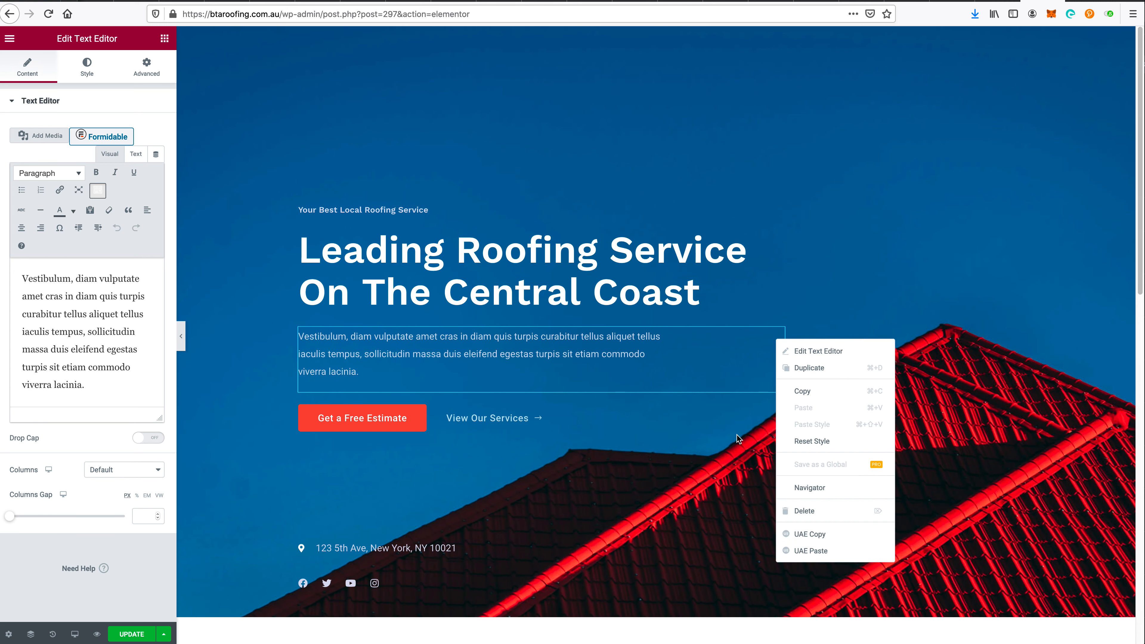
click(151, 42)
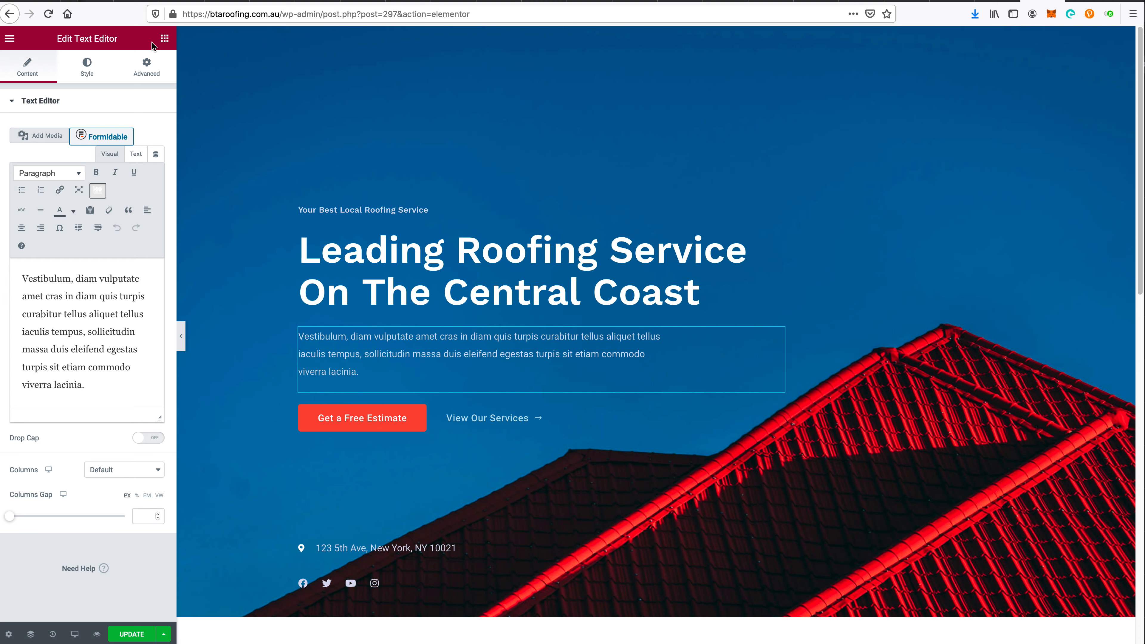
click(164, 40)
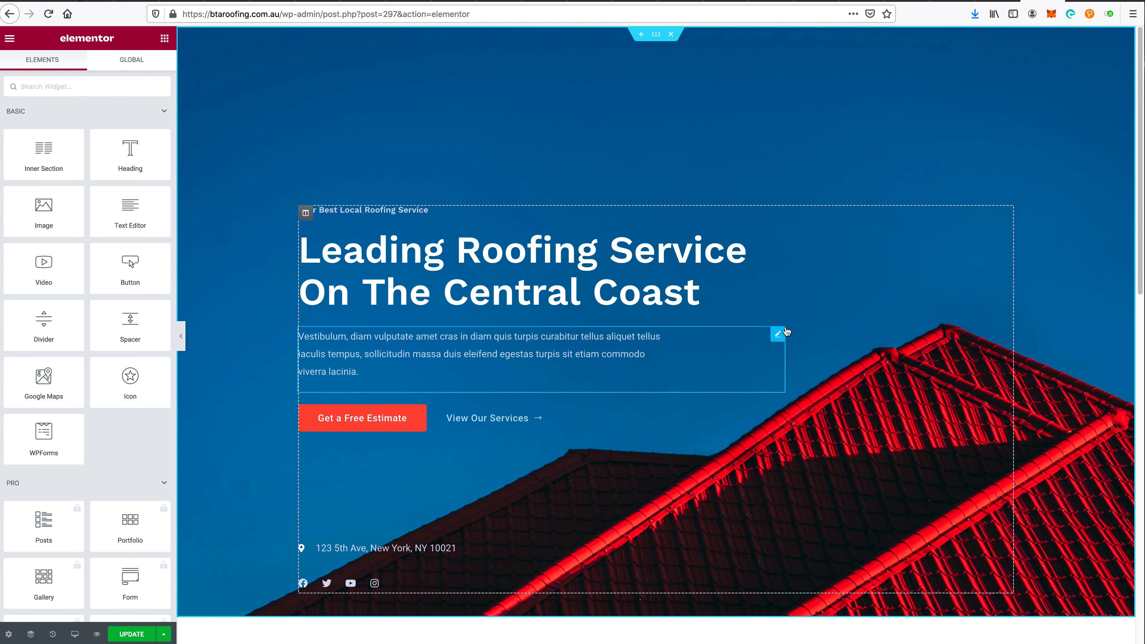
right_click(783, 337)
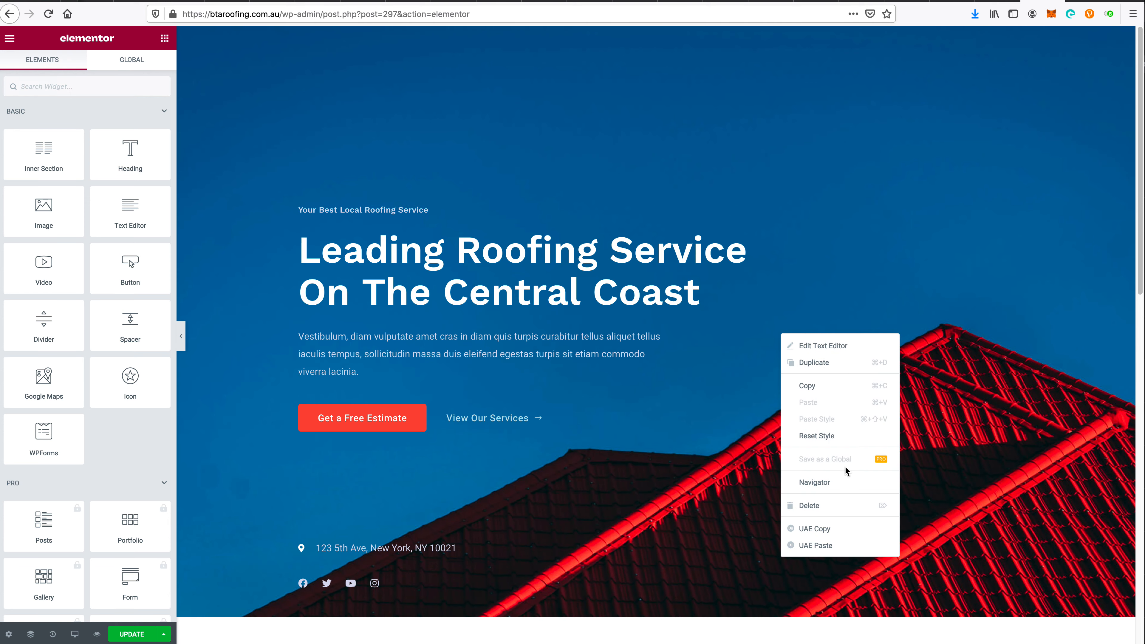
click(852, 504)
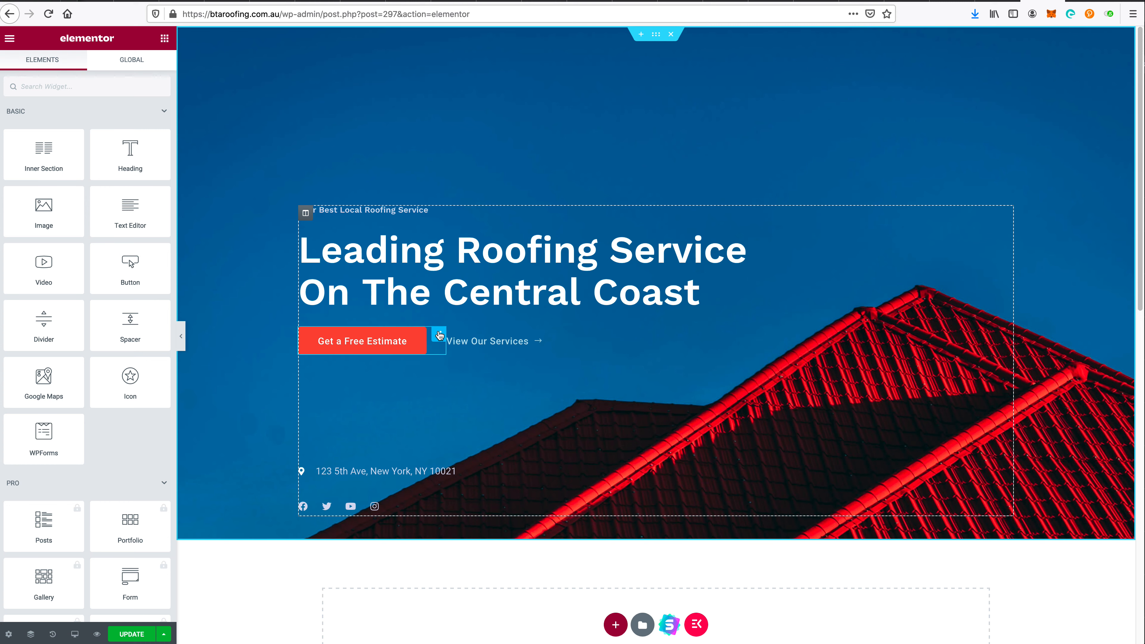
- Delete the "Get a Free Estimate" and "View Our Services" buttons from the hero section
right_click(438, 335)
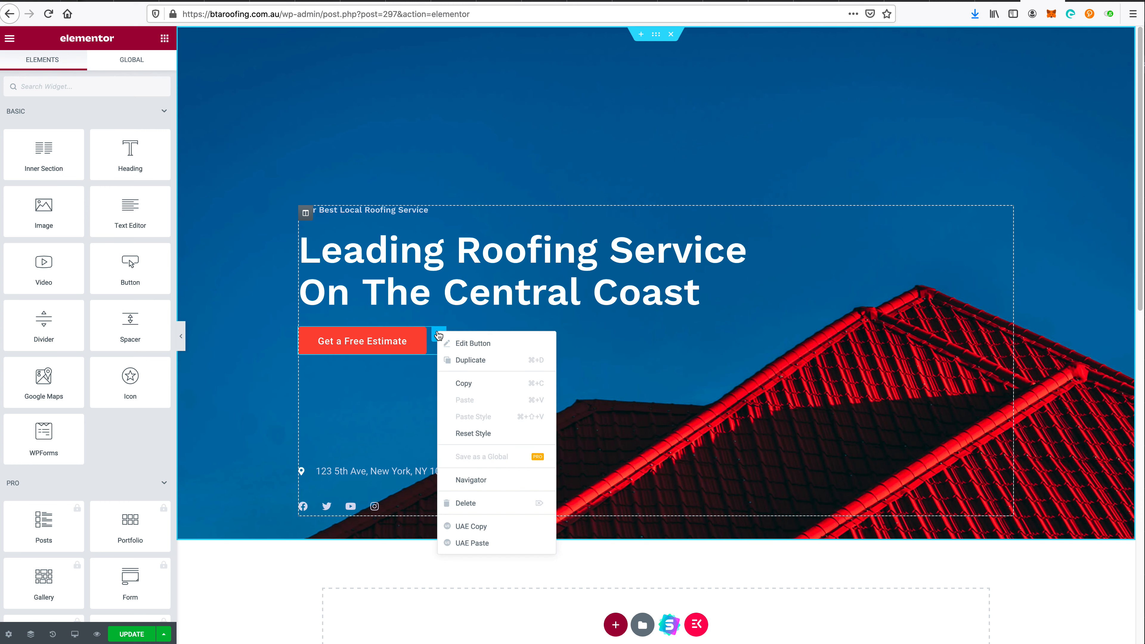
click(479, 509)
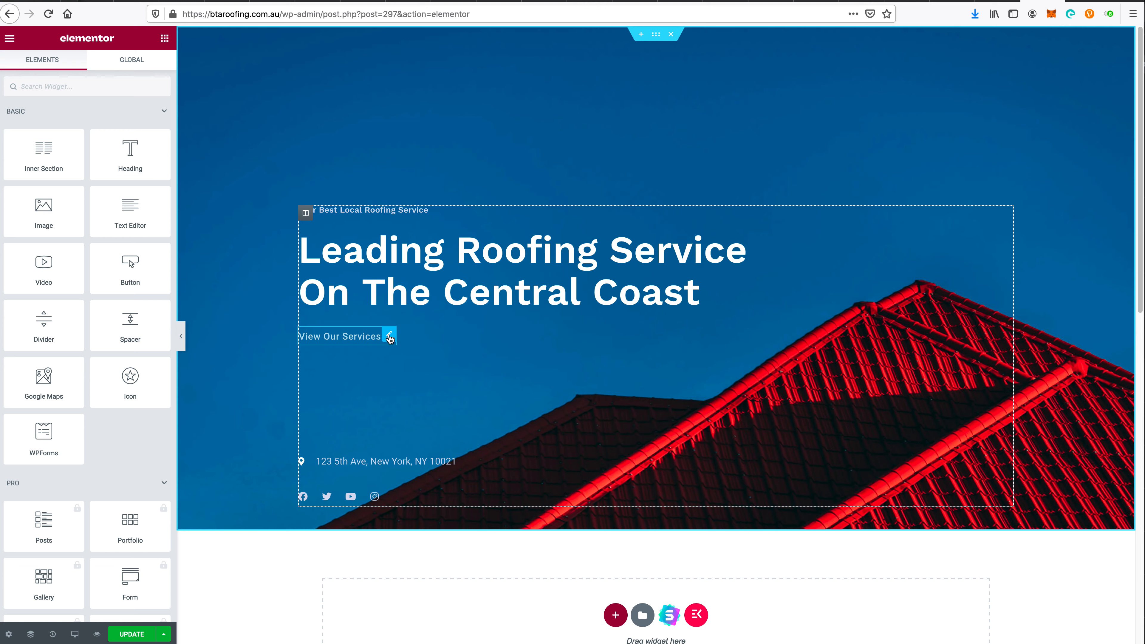
right_click(390, 339)
click(440, 507)
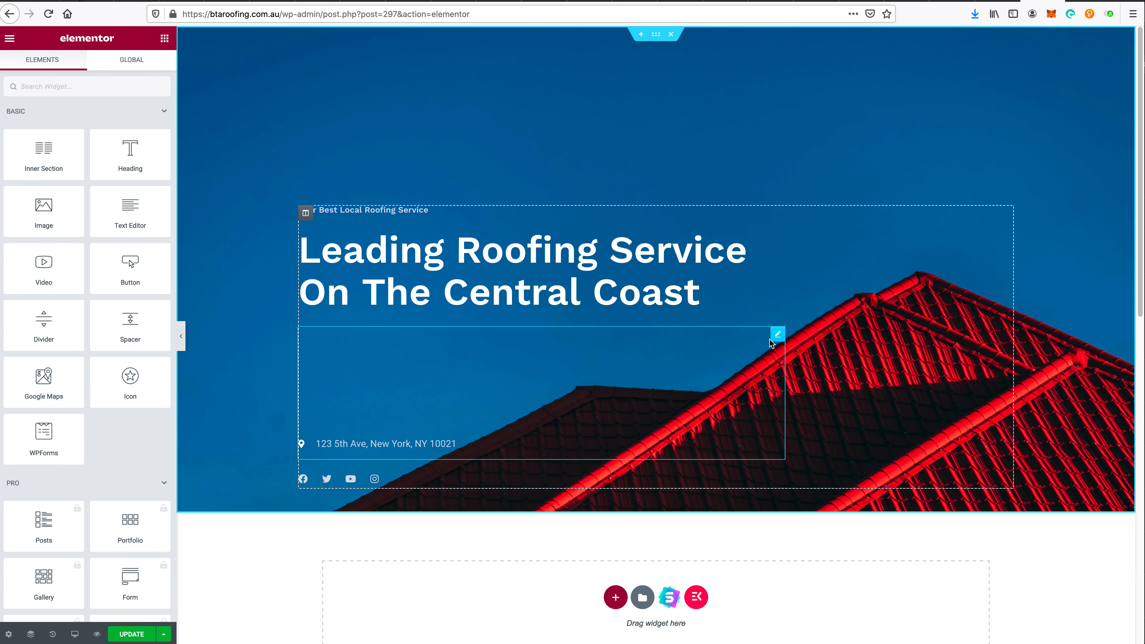
- Delete the address line and the row of social icons from the hero section
right_click(773, 336)
click(805, 511)
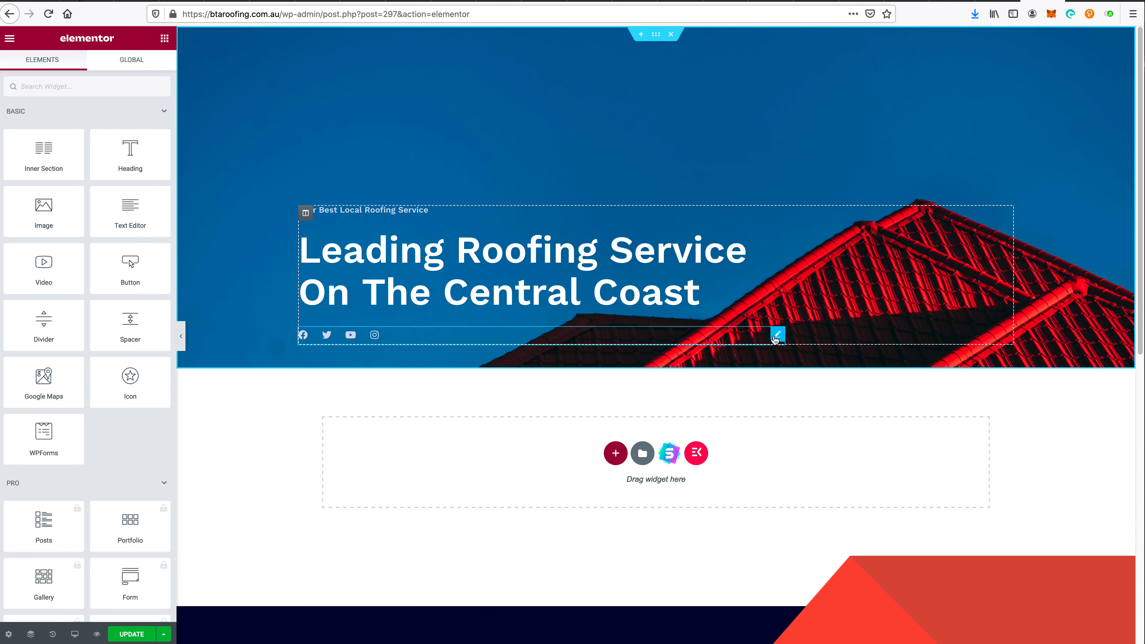
right_click(775, 339)
click(805, 517)
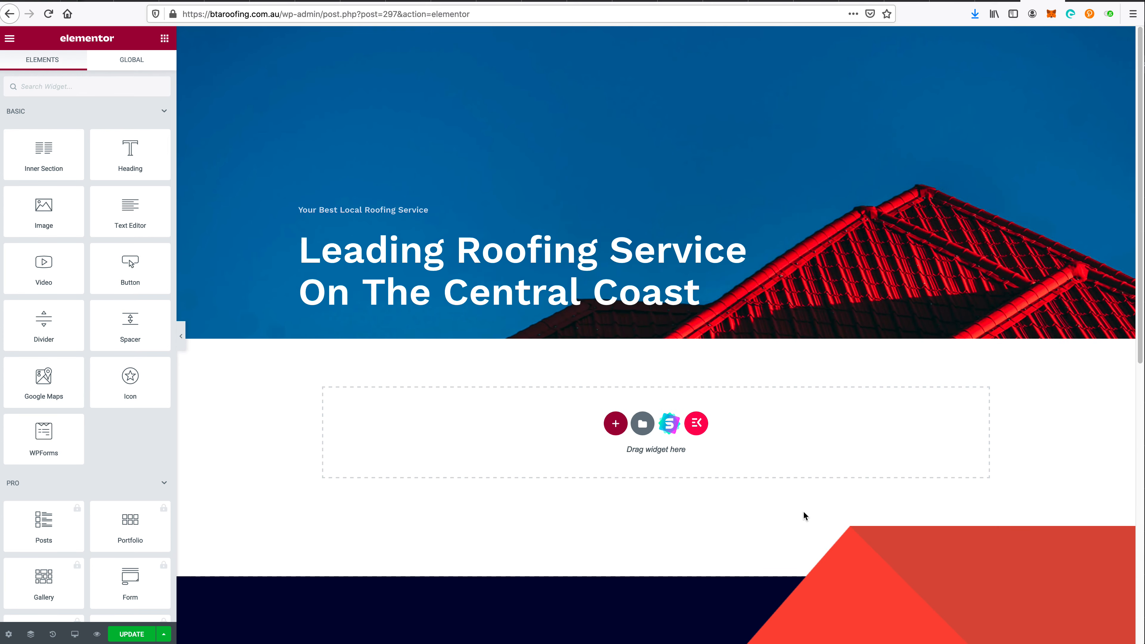
- Duplicate the hero's main heading and set the copy's title to "Website under construction"
right_click(778, 235)
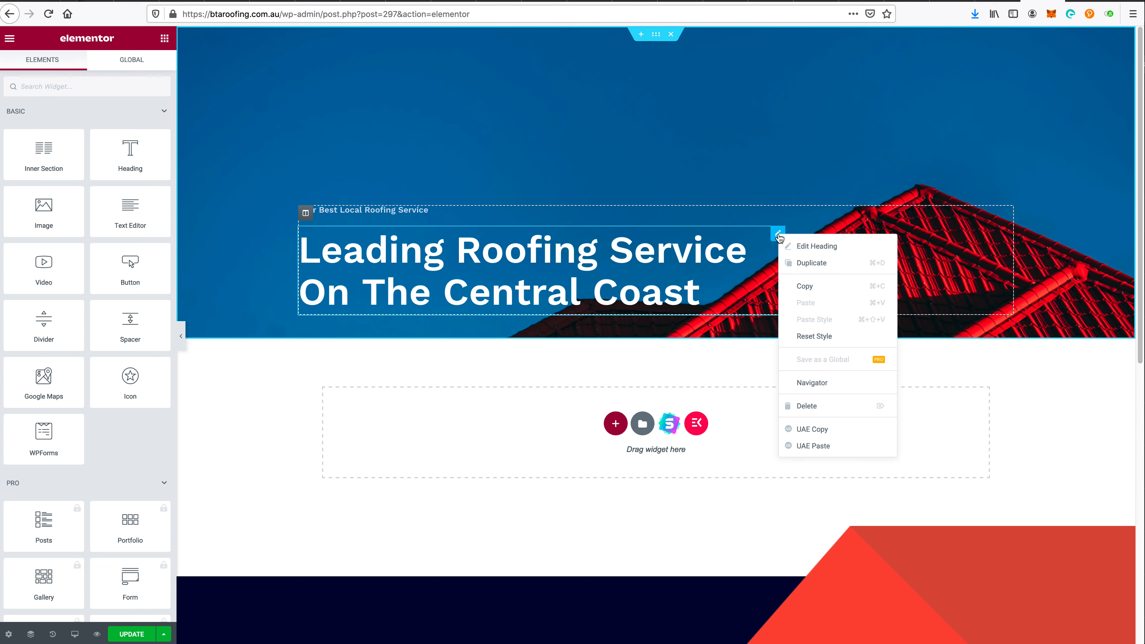
click(812, 263)
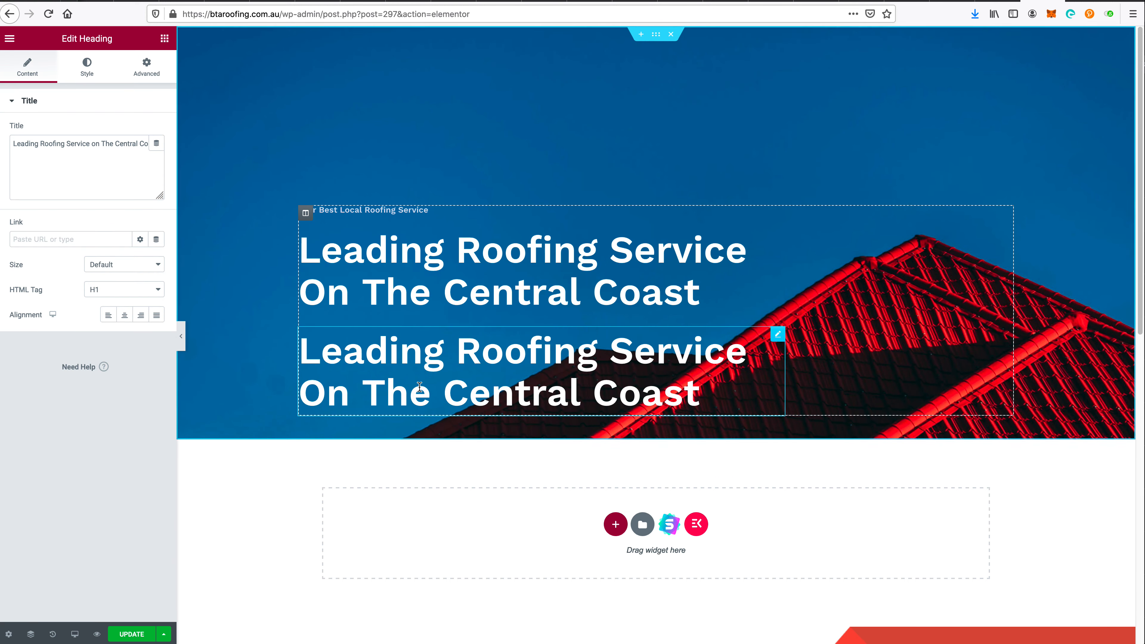
triple_click(419, 349)
triple_click(77, 181)
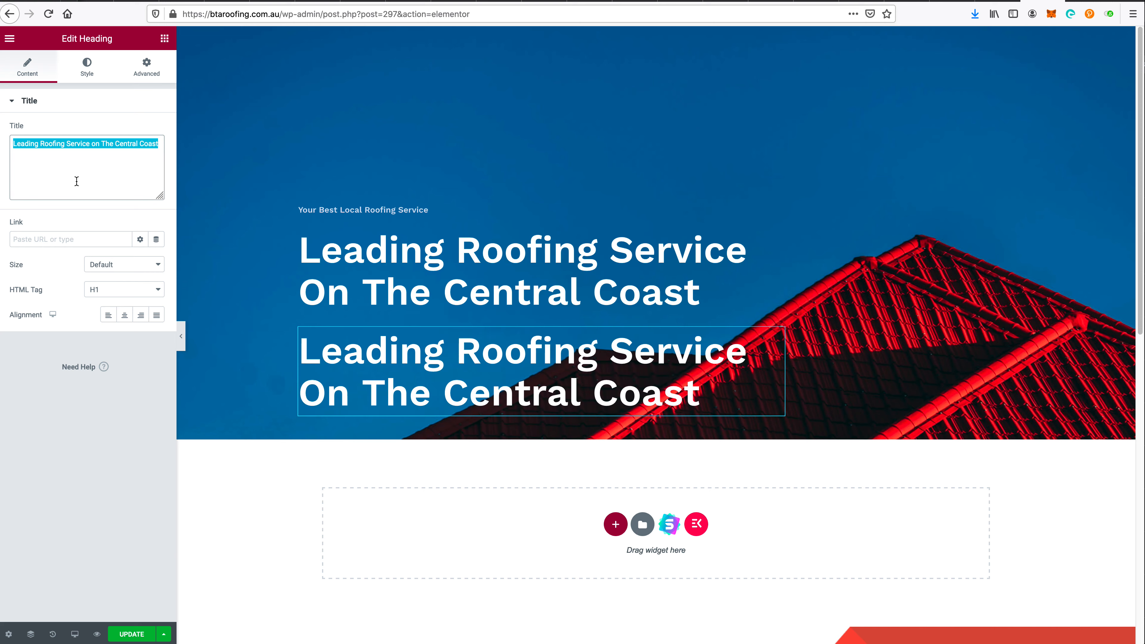
text(Website )
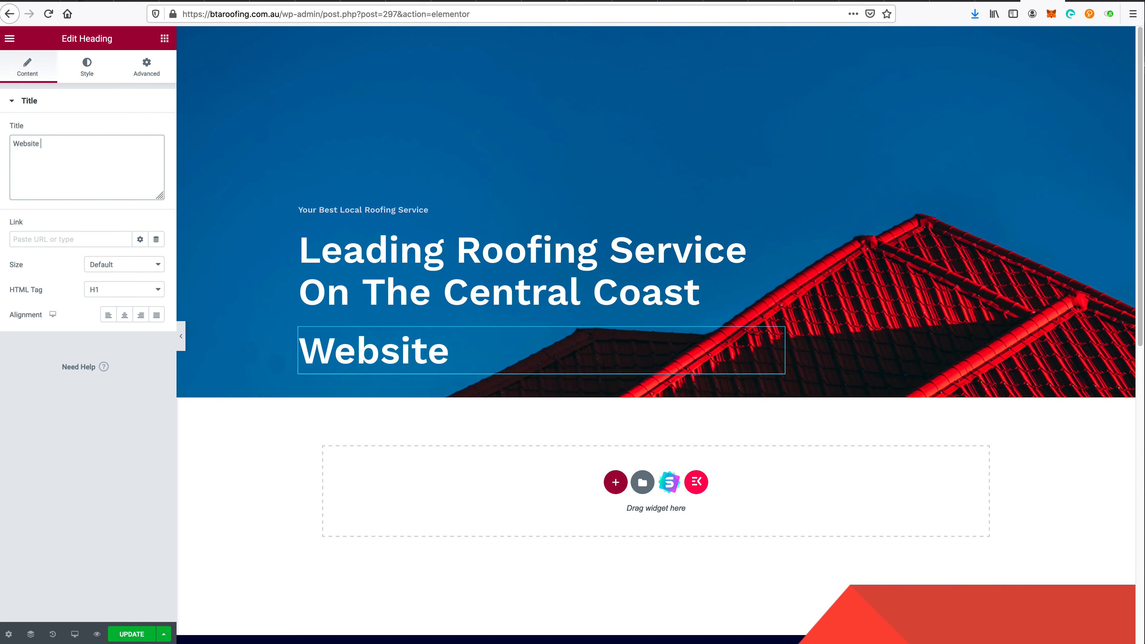
text(under const)
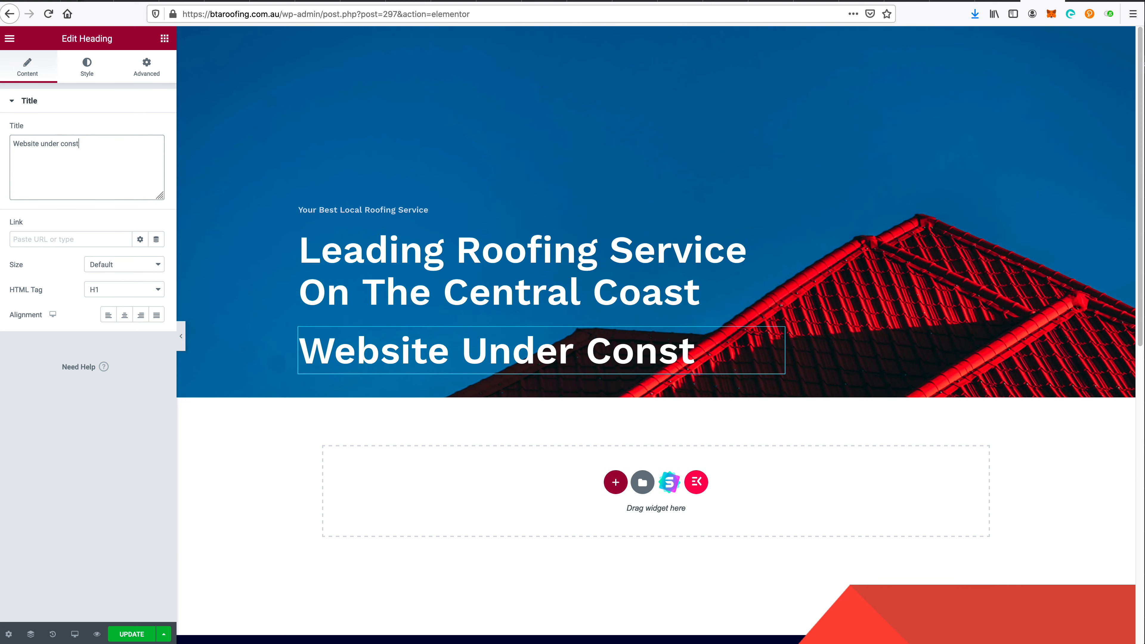
text(ruction)
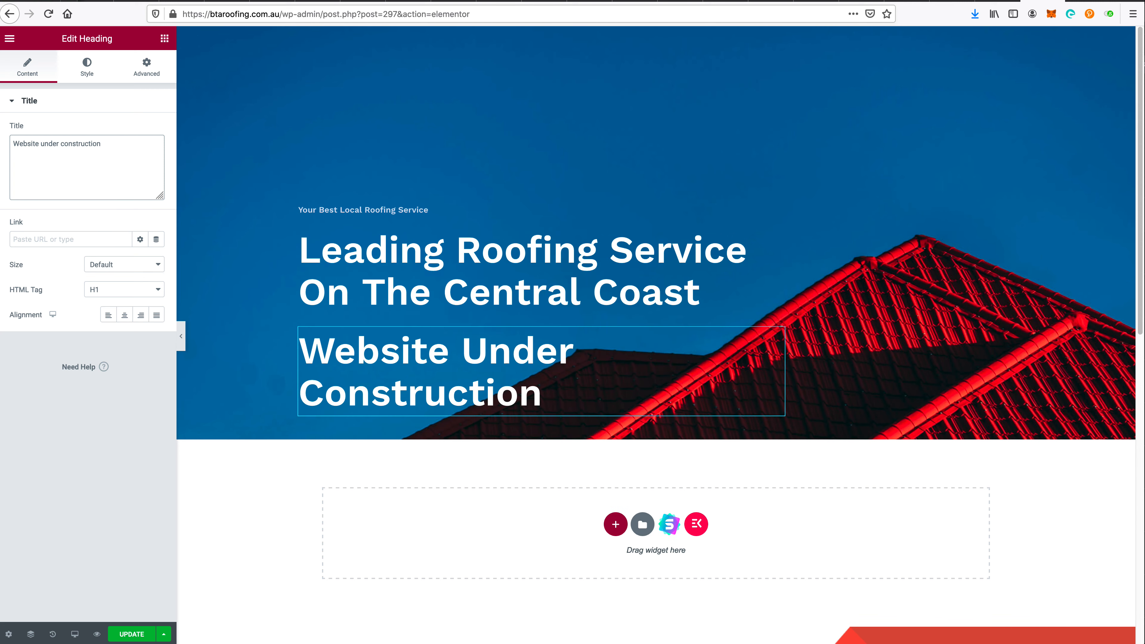
- Update the Under Construction page and view it on the live site
click(136, 634)
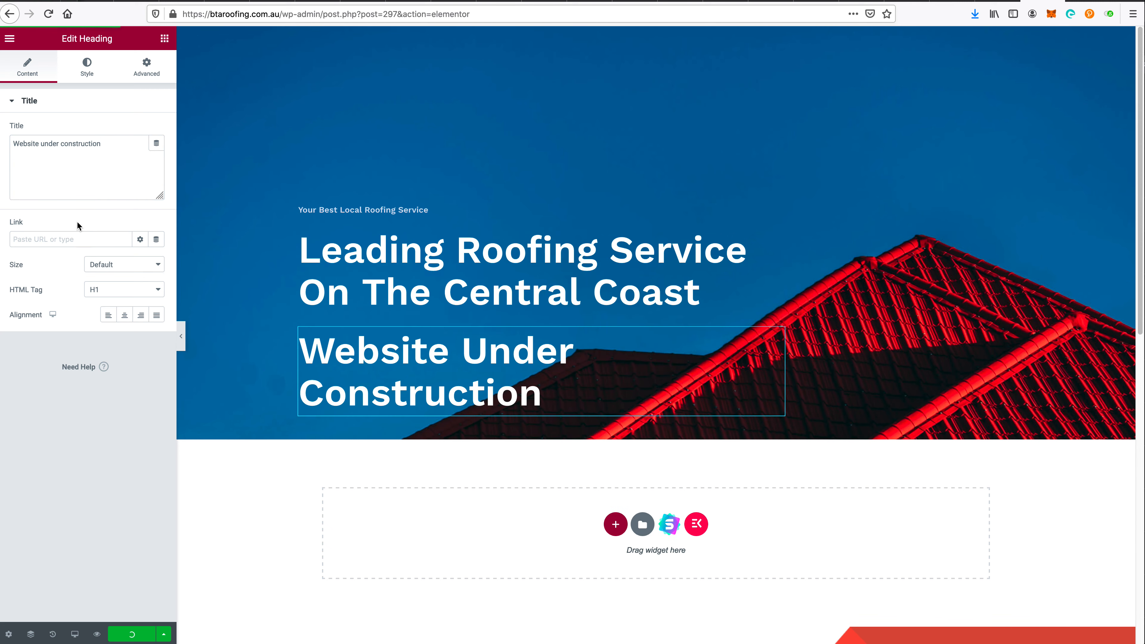
click(10, 39)
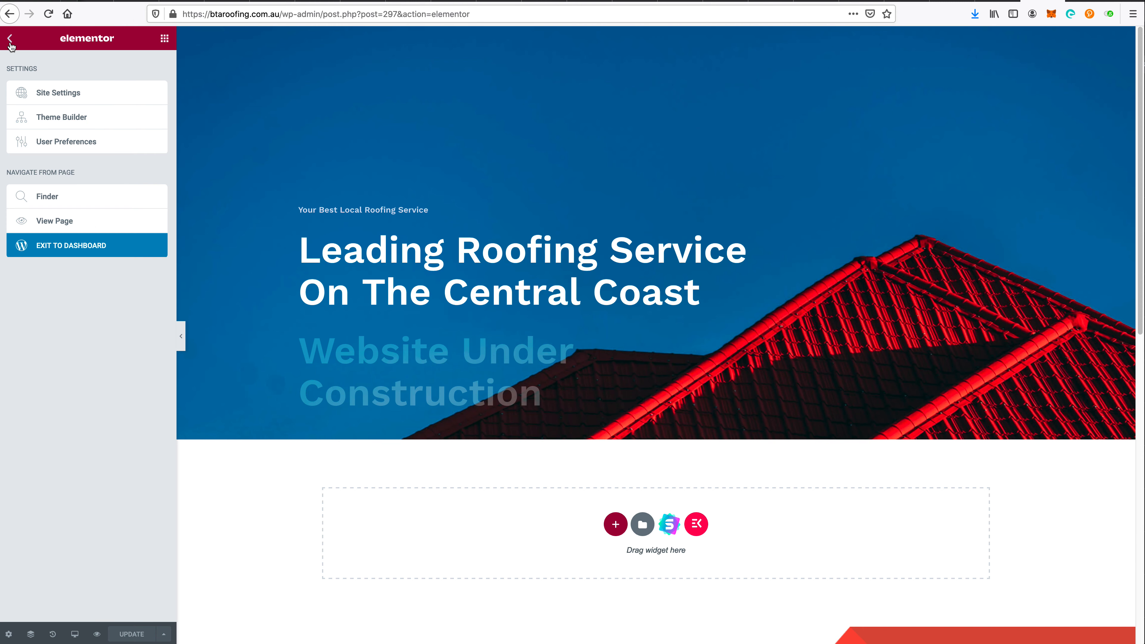
click(66, 221)
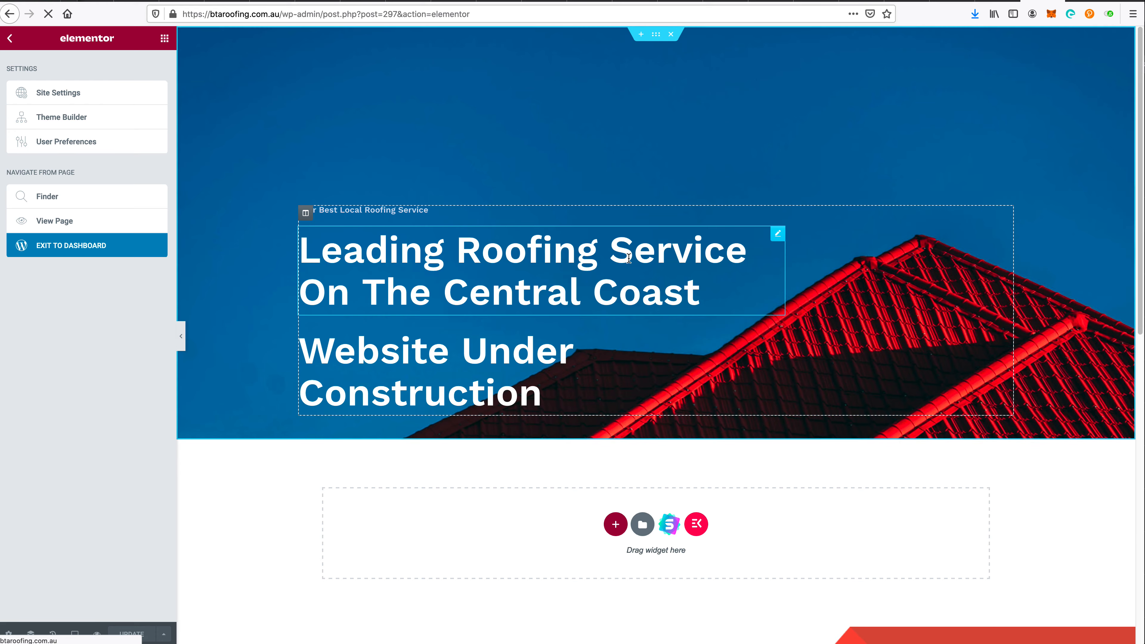
scroll(681, 350, down, 10)
scroll(681, 349, up, 10)
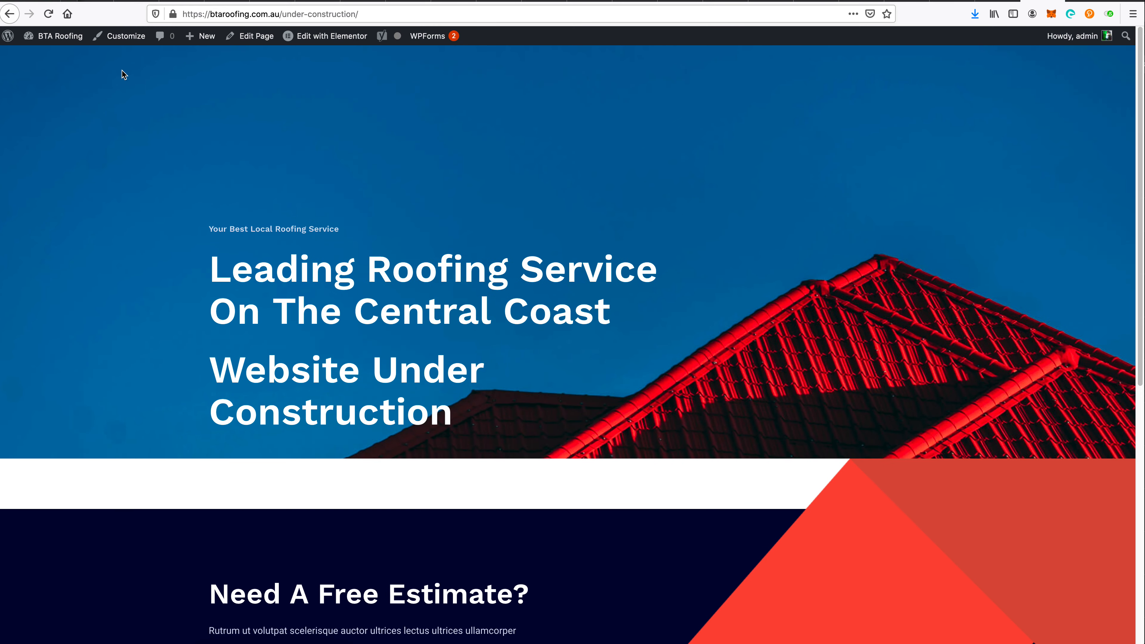
- Set the site's static homepage to the Under Construction page in the Reading settings and save the changes
mouse_move(74, 37)
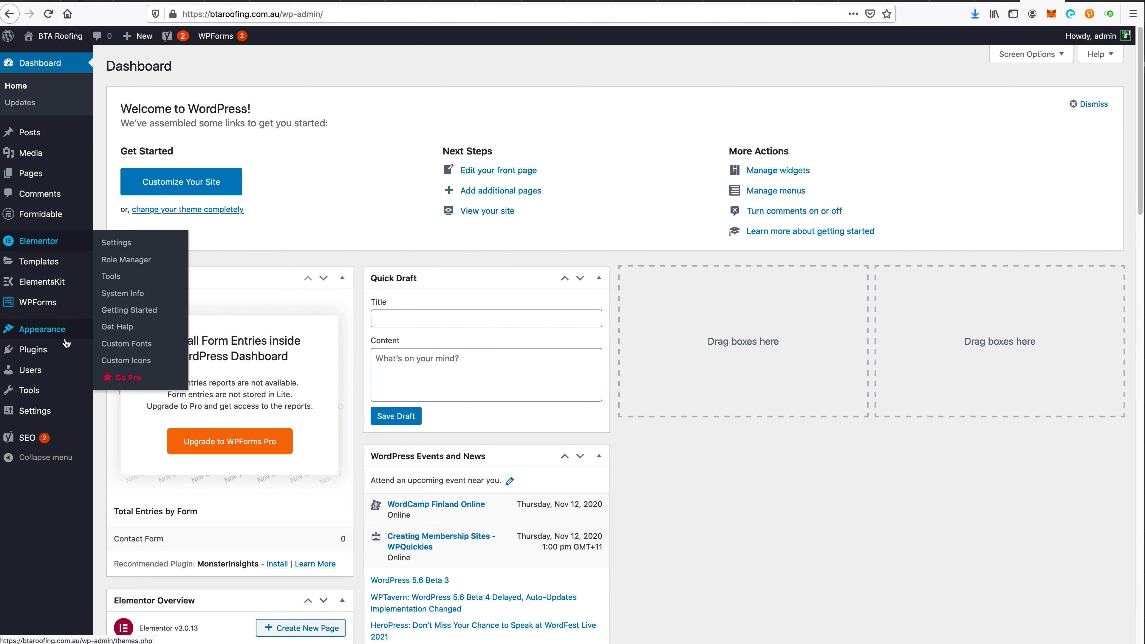
mouse_move(45, 423)
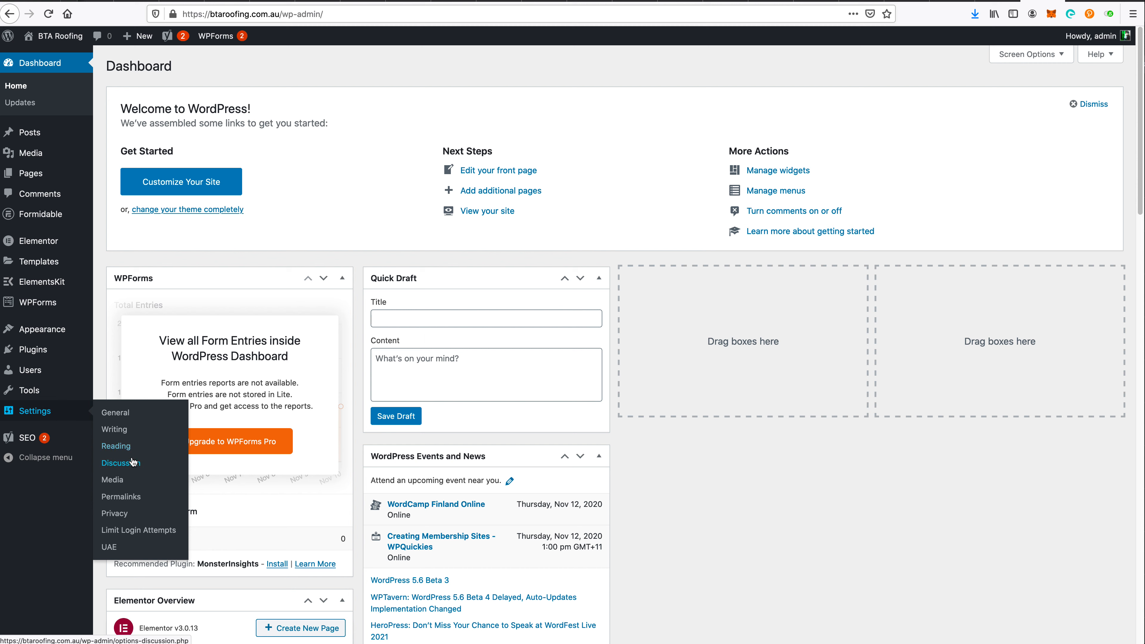
click(118, 446)
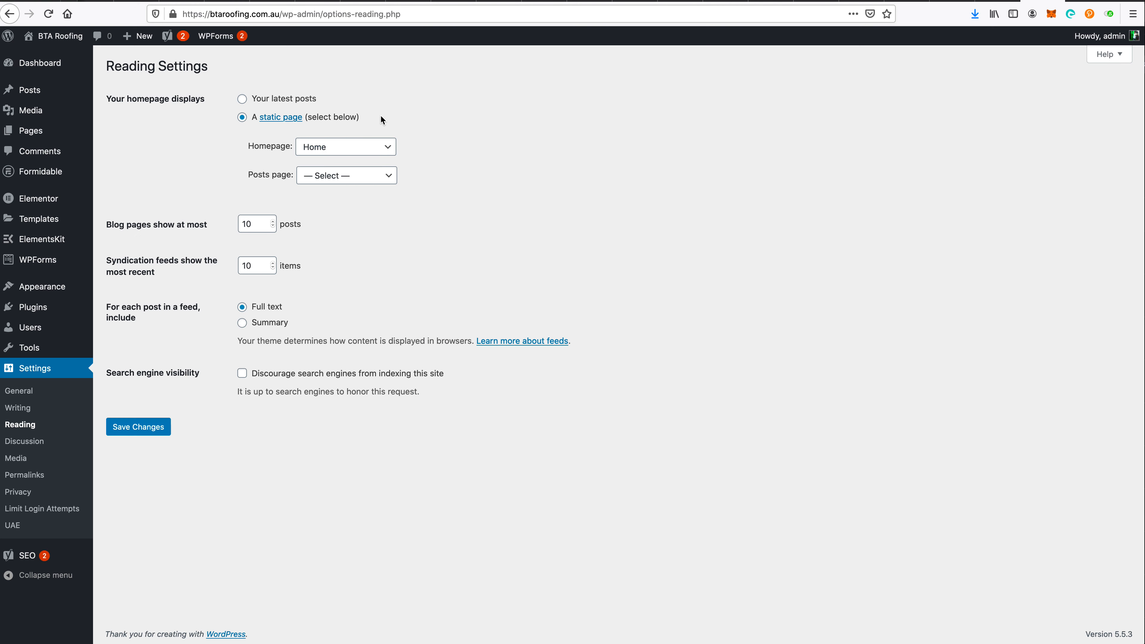
click(331, 147)
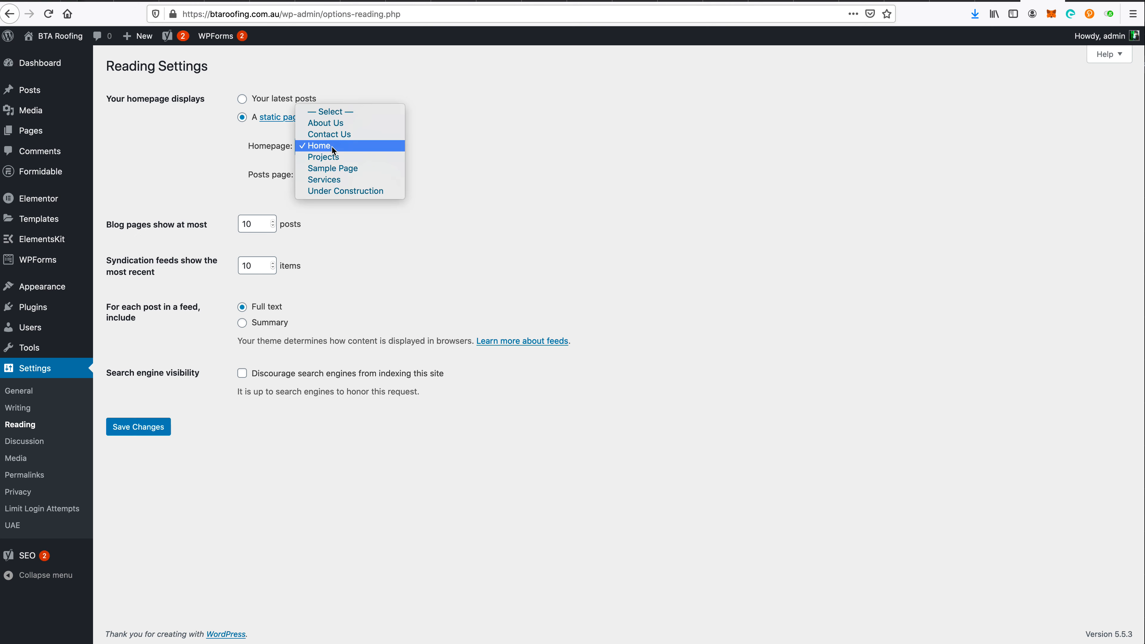
click(358, 190)
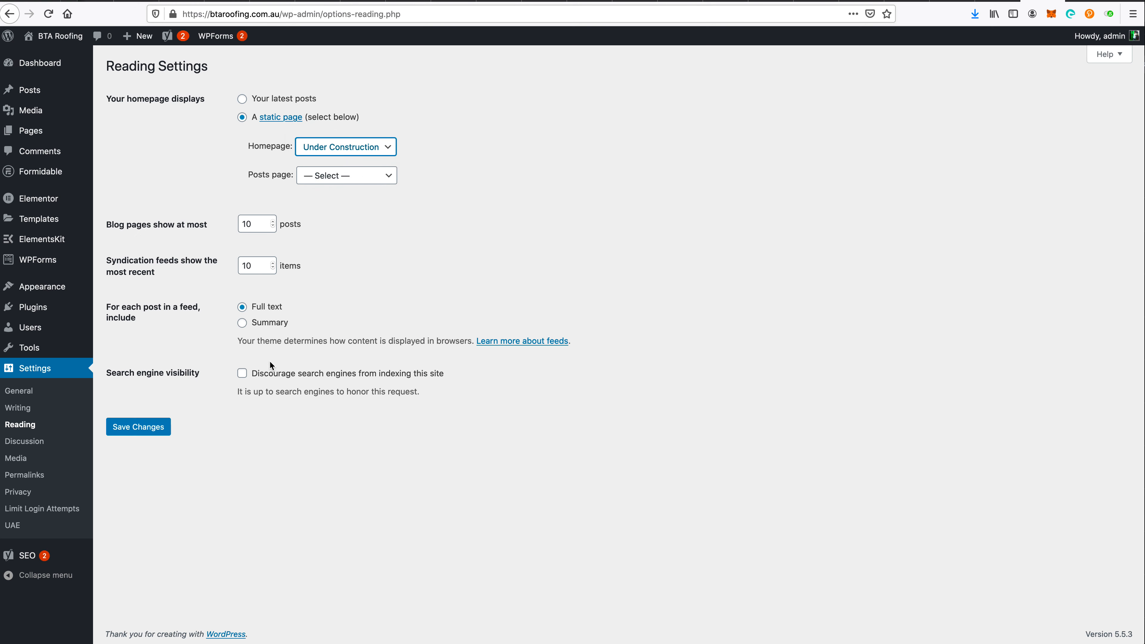
click(150, 429)
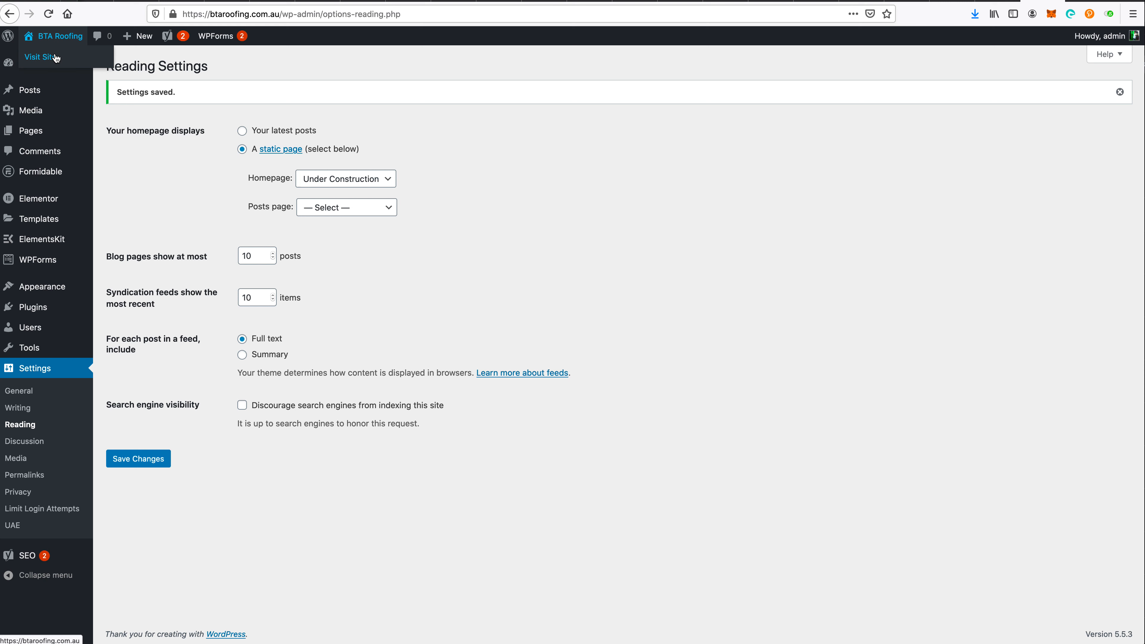
- Visit the live site and review the homepage from the hero section down to the footer
click(54, 57)
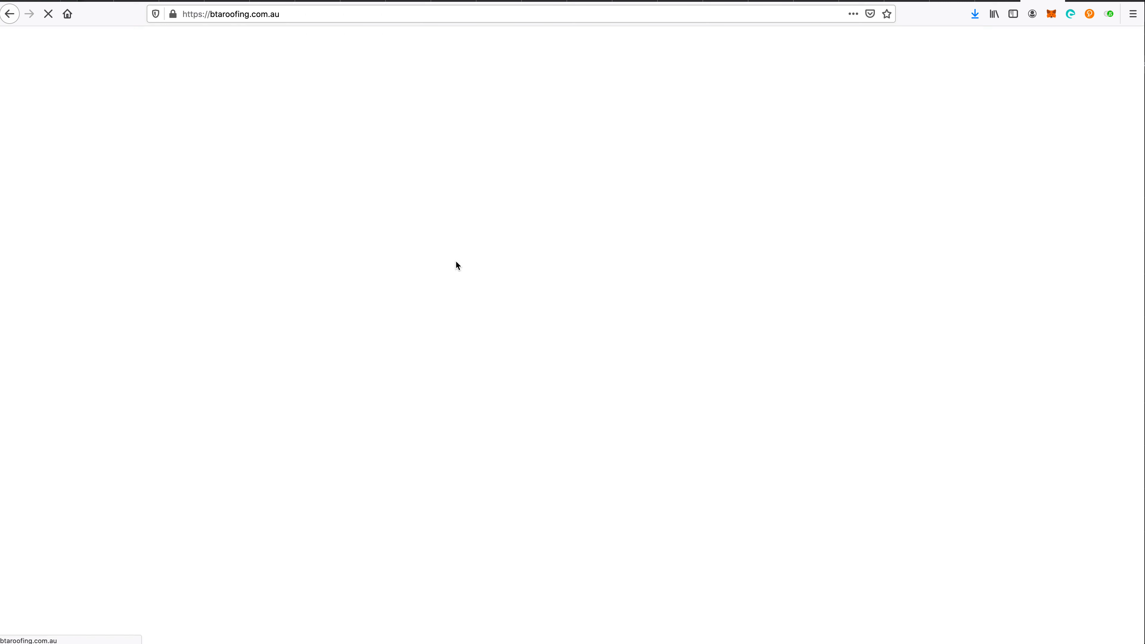
scroll(668, 499, down, 10)
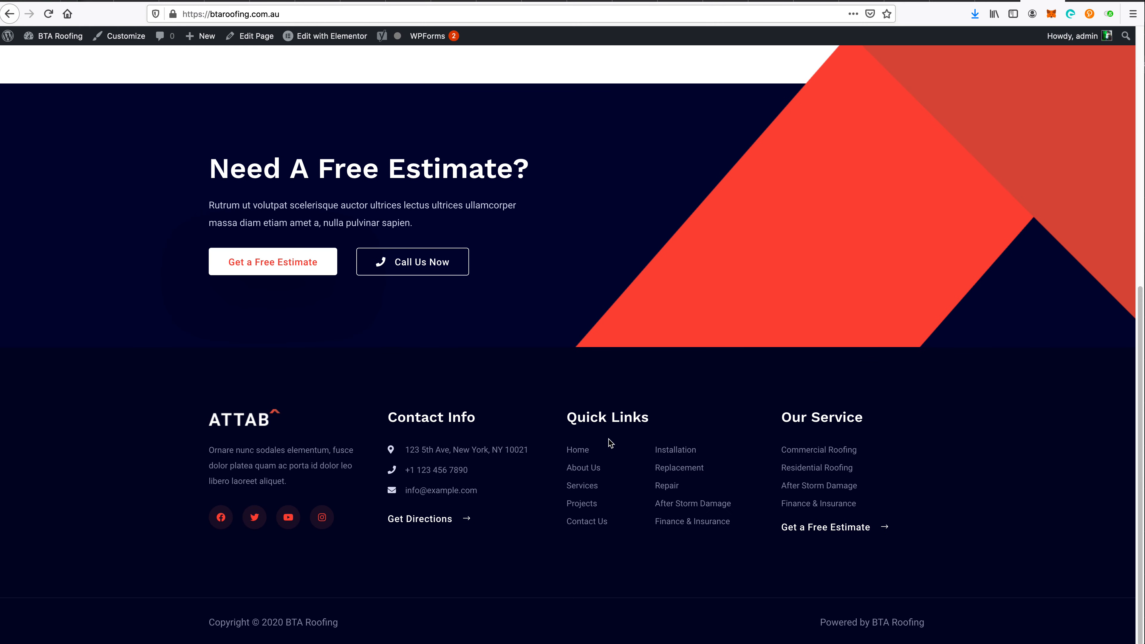
scroll(608, 439, up, 5)
scroll(621, 435, down, 5)
scroll(627, 438, up, 5)
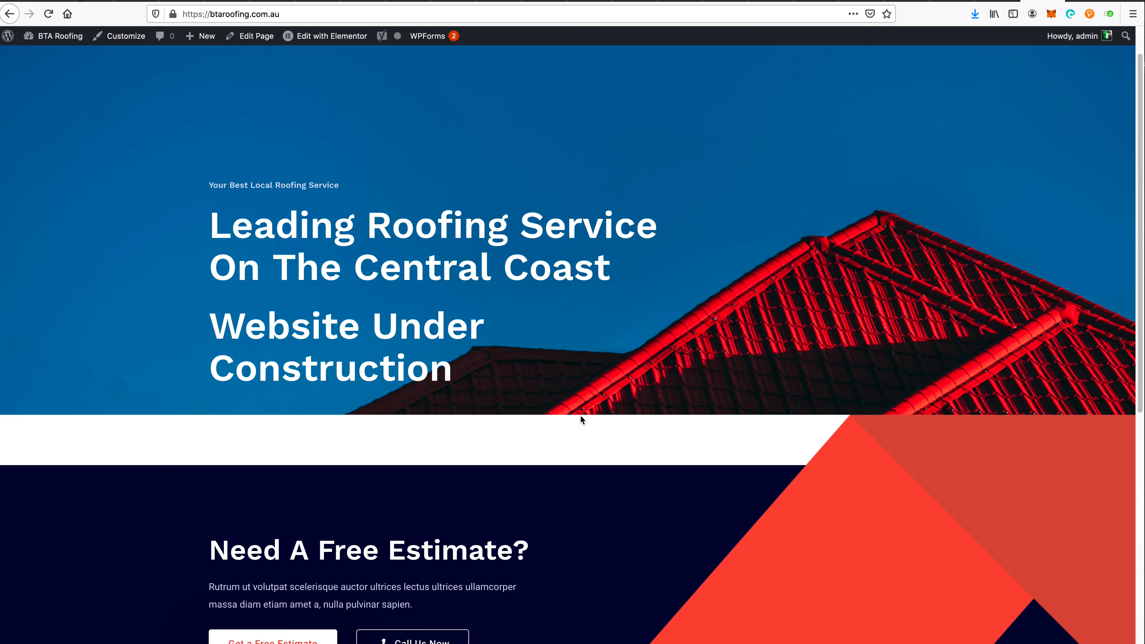
scroll(586, 519, down, 5)
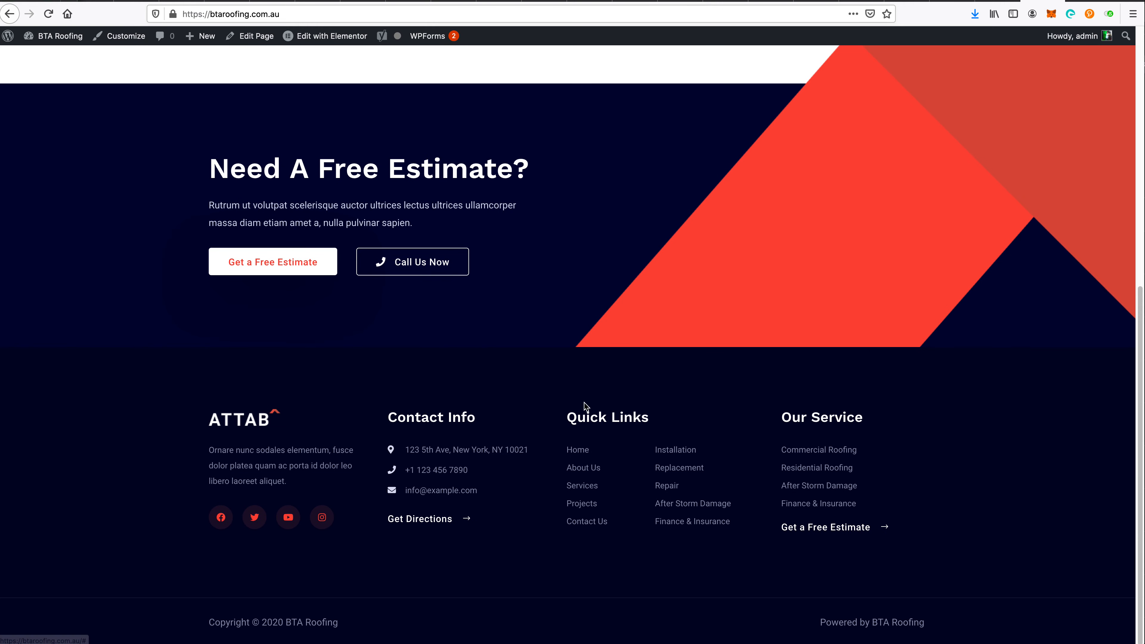
scroll(661, 444, up, 5)
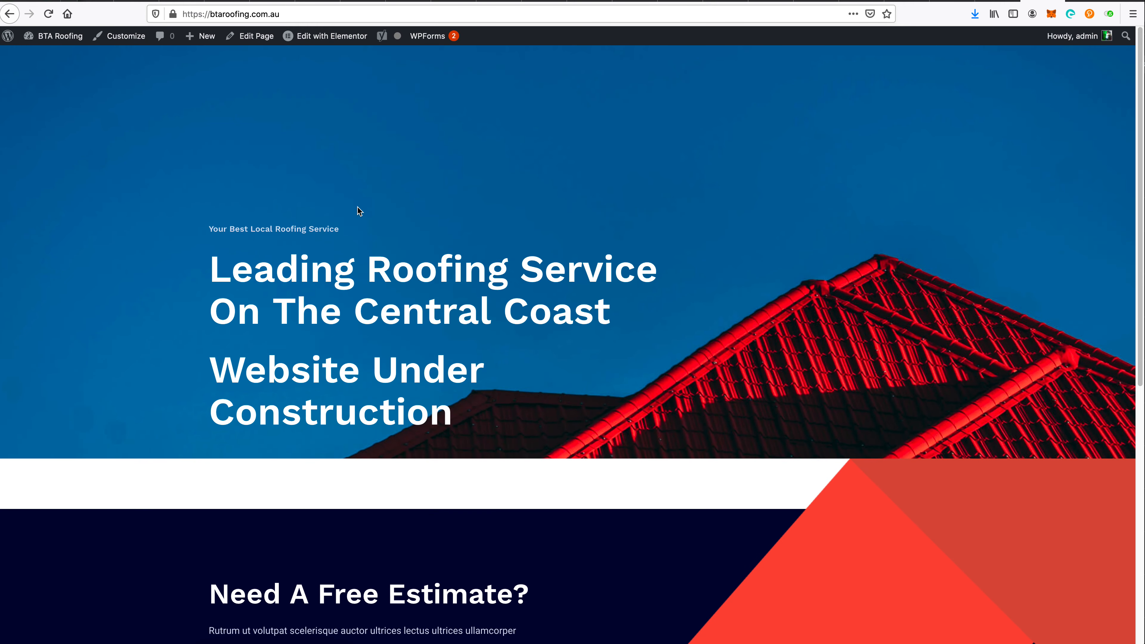
- Open the Footer template in Elementor from the live homepage and exit to its WordPress edit screen
mouse_move(53, 46)
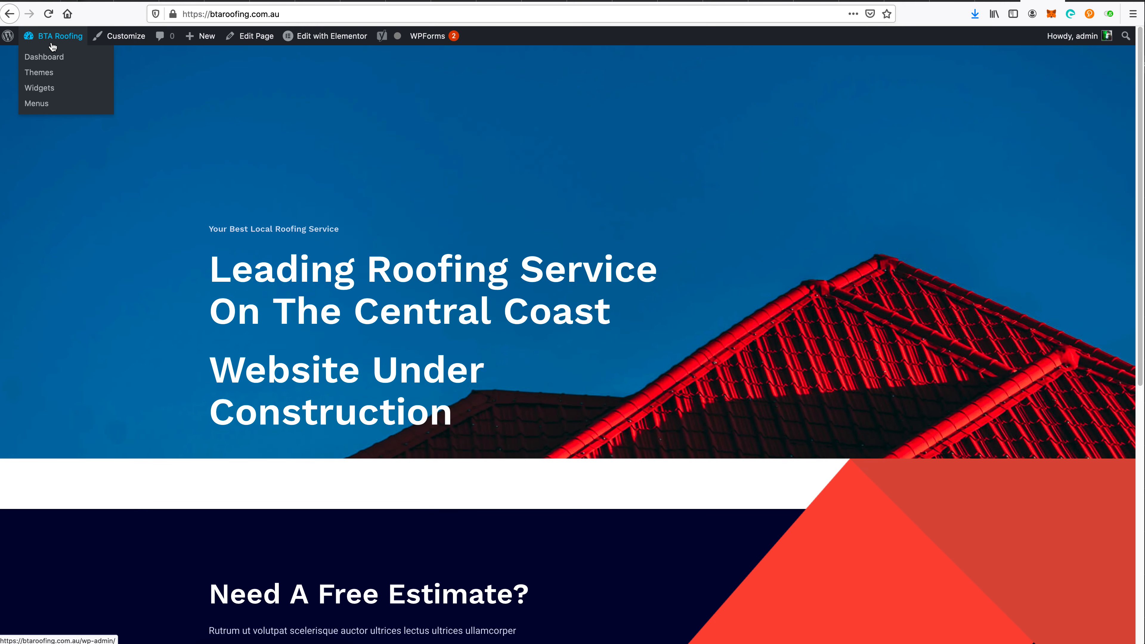
mouse_move(330, 37)
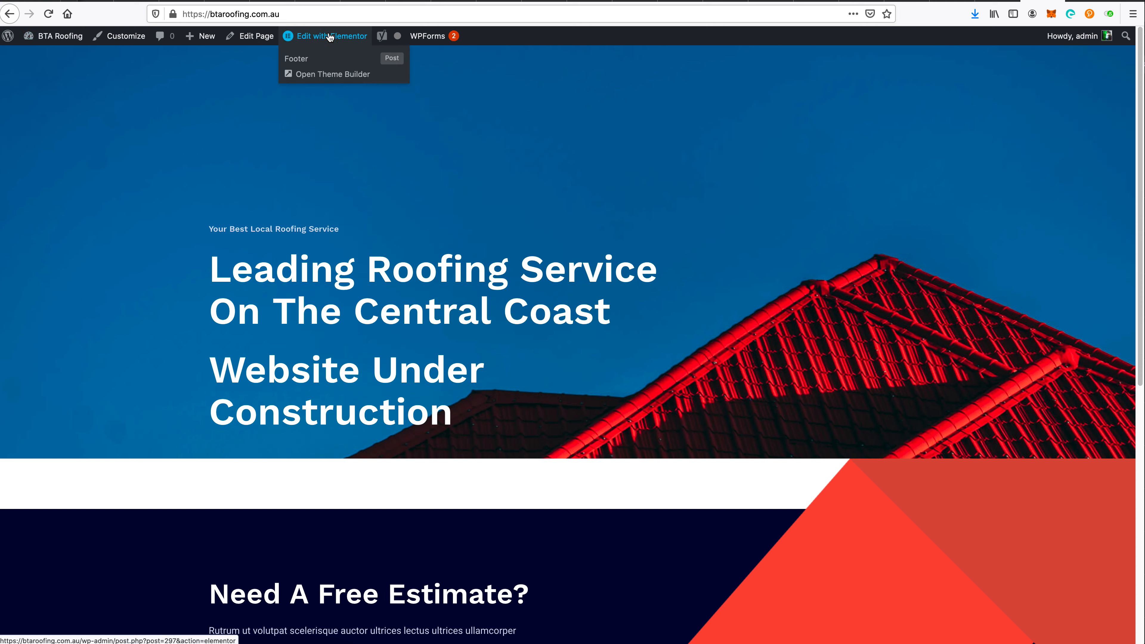
click(319, 75)
click(302, 60)
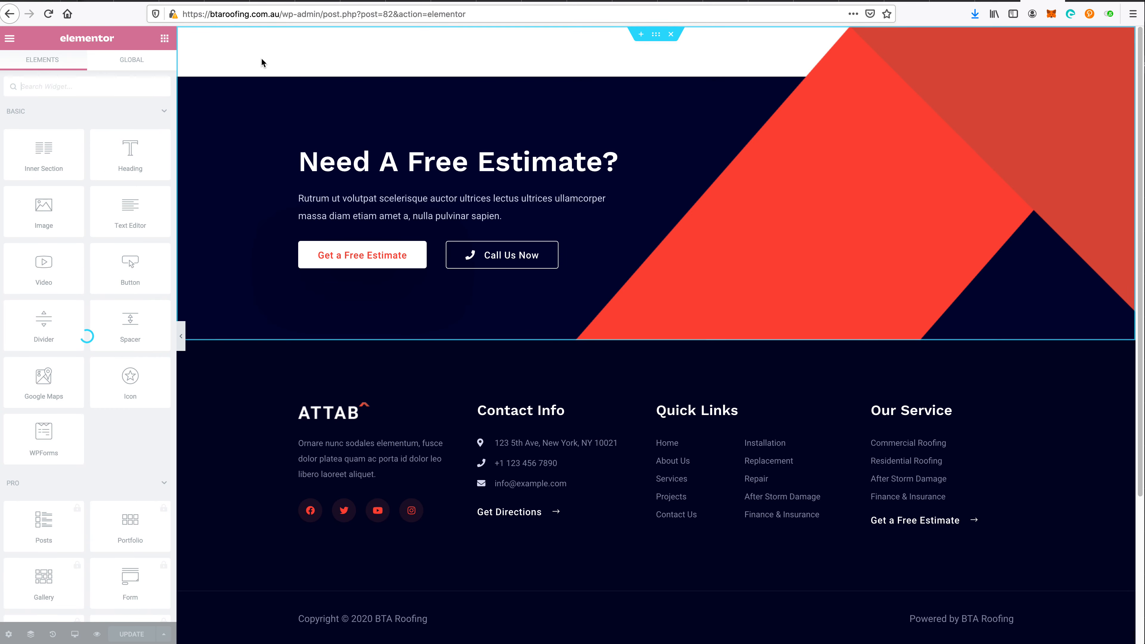
click(7, 40)
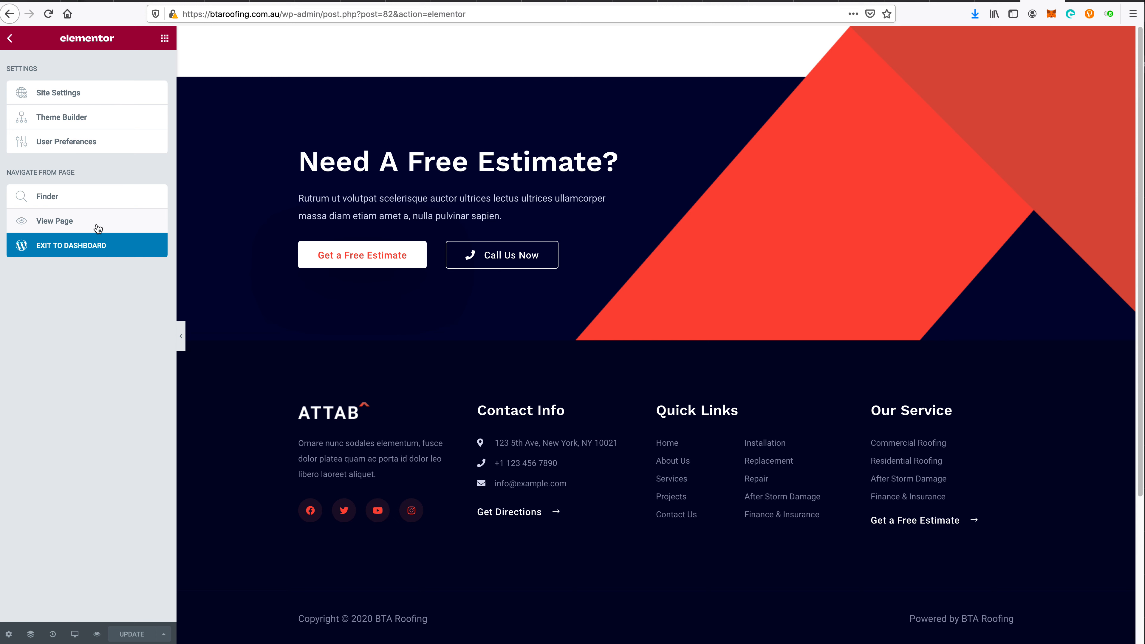
click(95, 245)
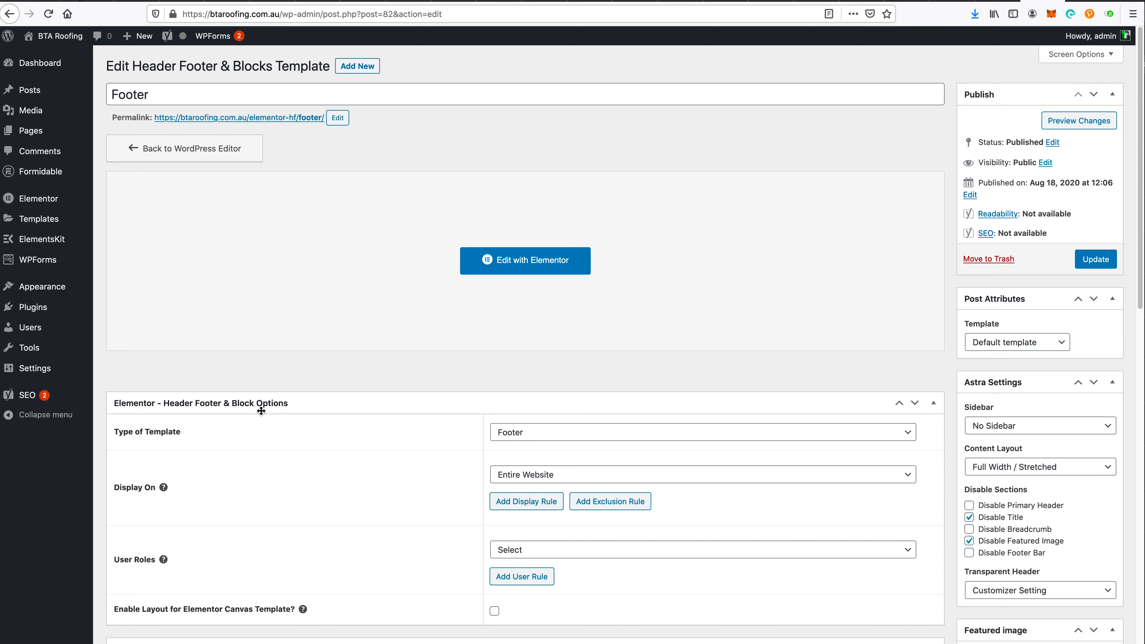
- Add an exclusion rule to the Footer template for the specific page Under Construction
scroll(359, 465, down, 3)
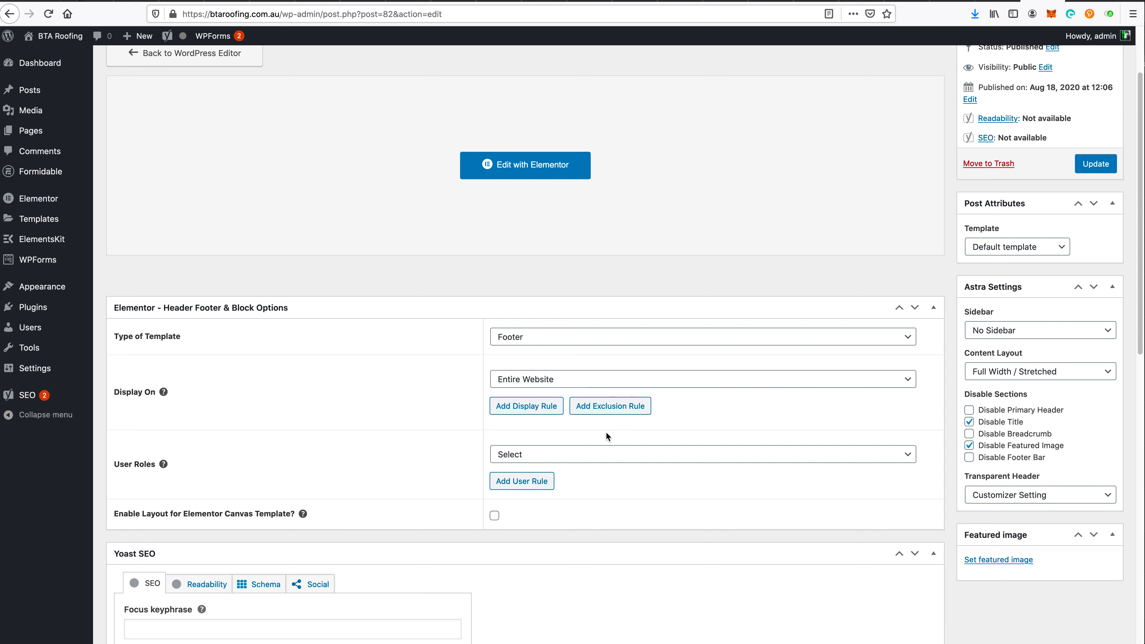
click(604, 409)
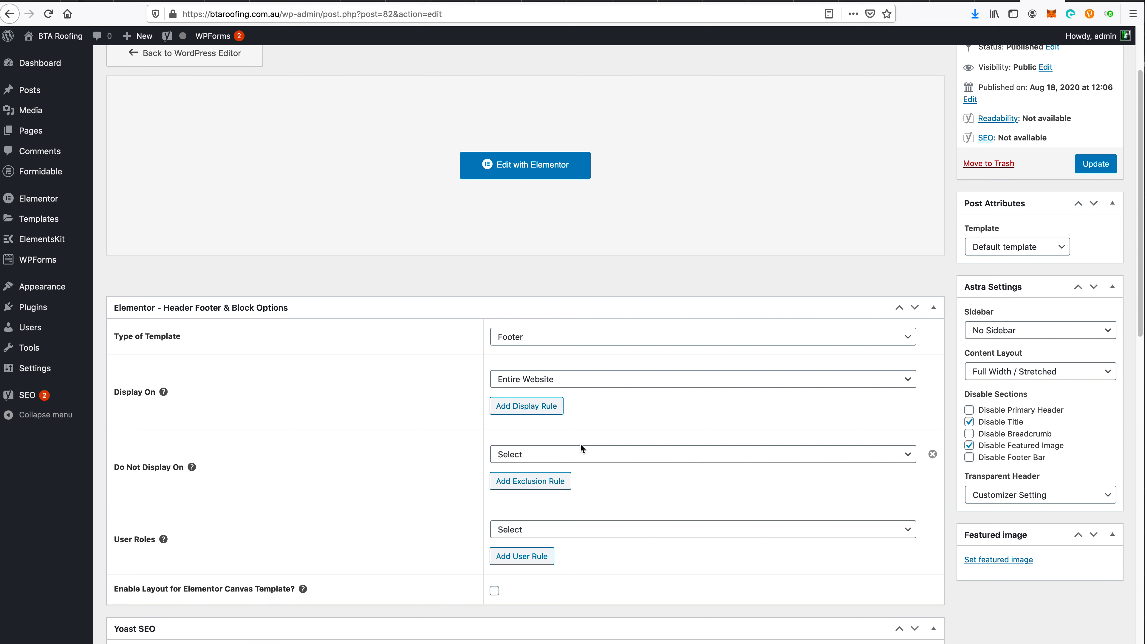
click(582, 456)
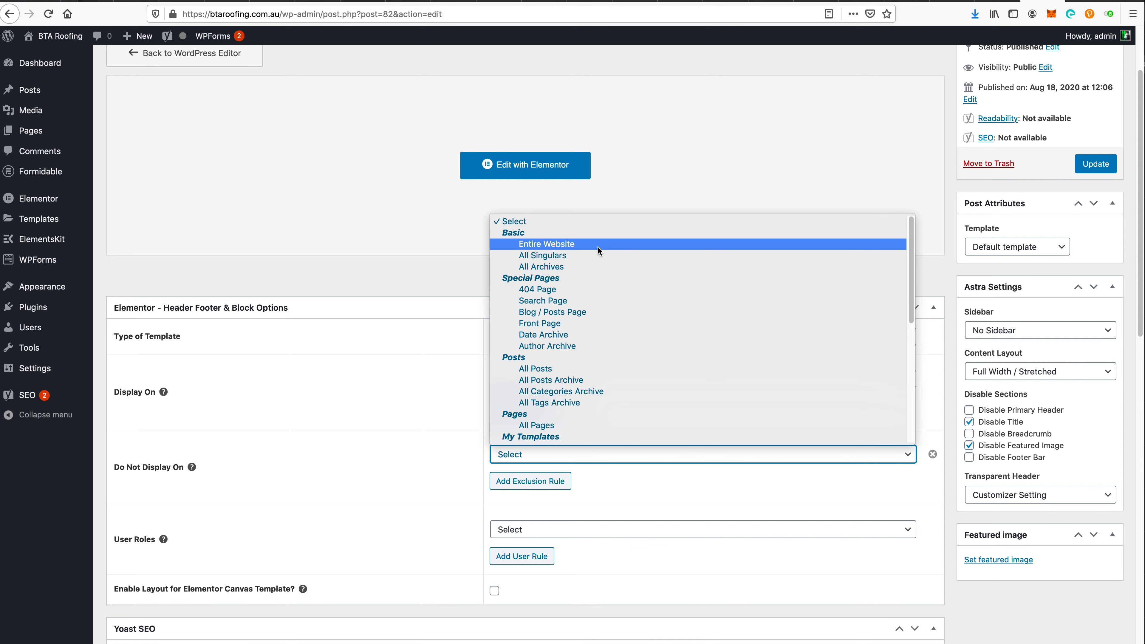
scroll(604, 310, down, 5)
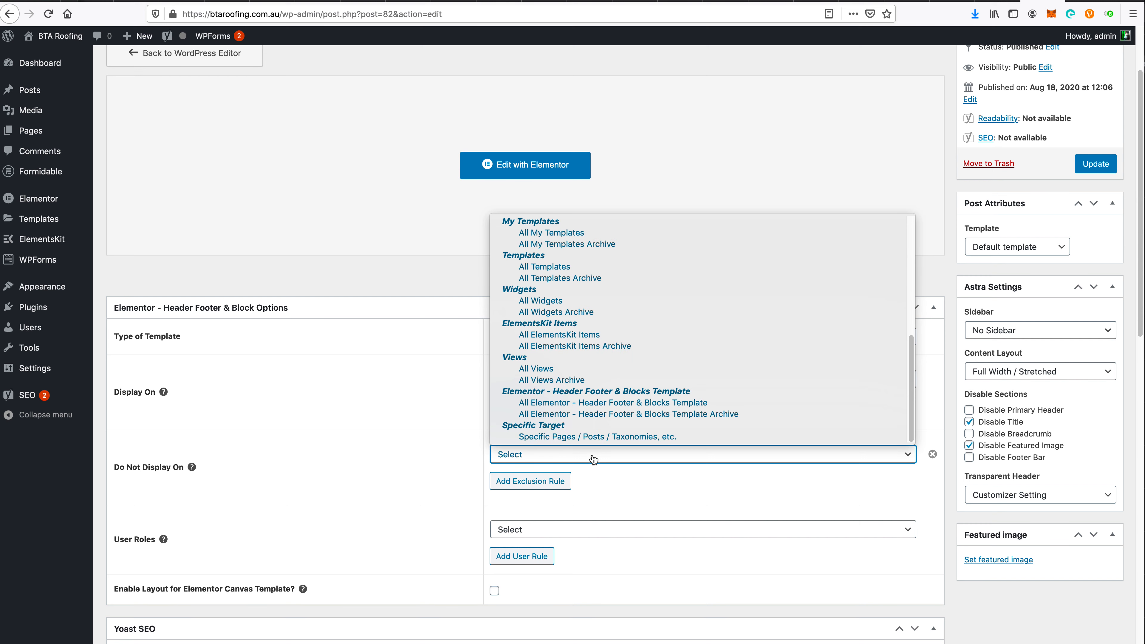
click(592, 436)
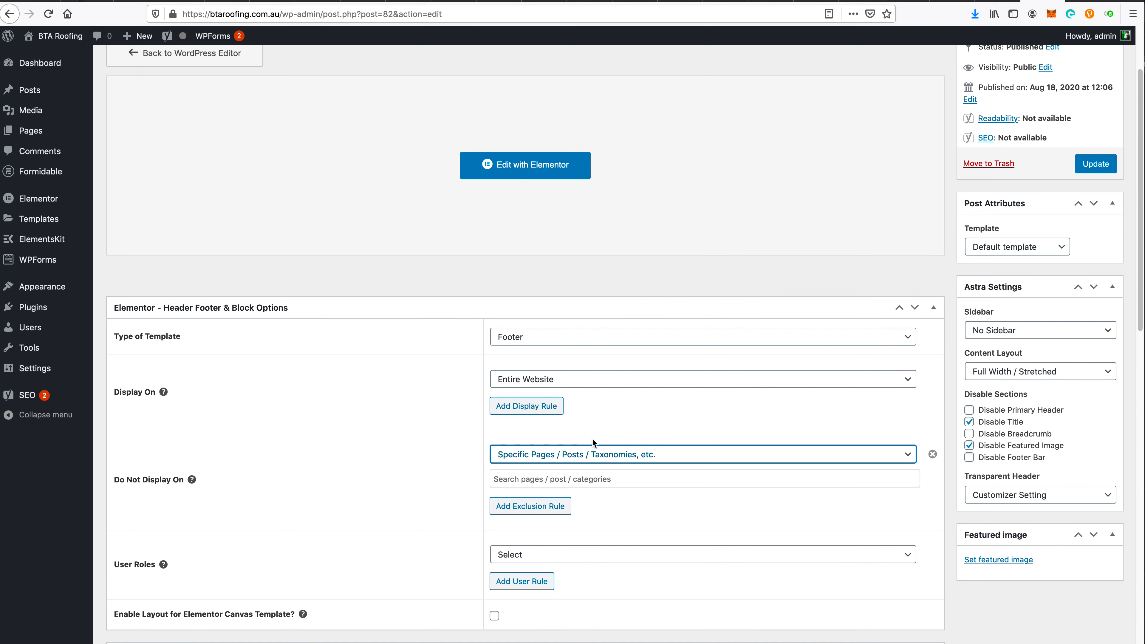
click(545, 474)
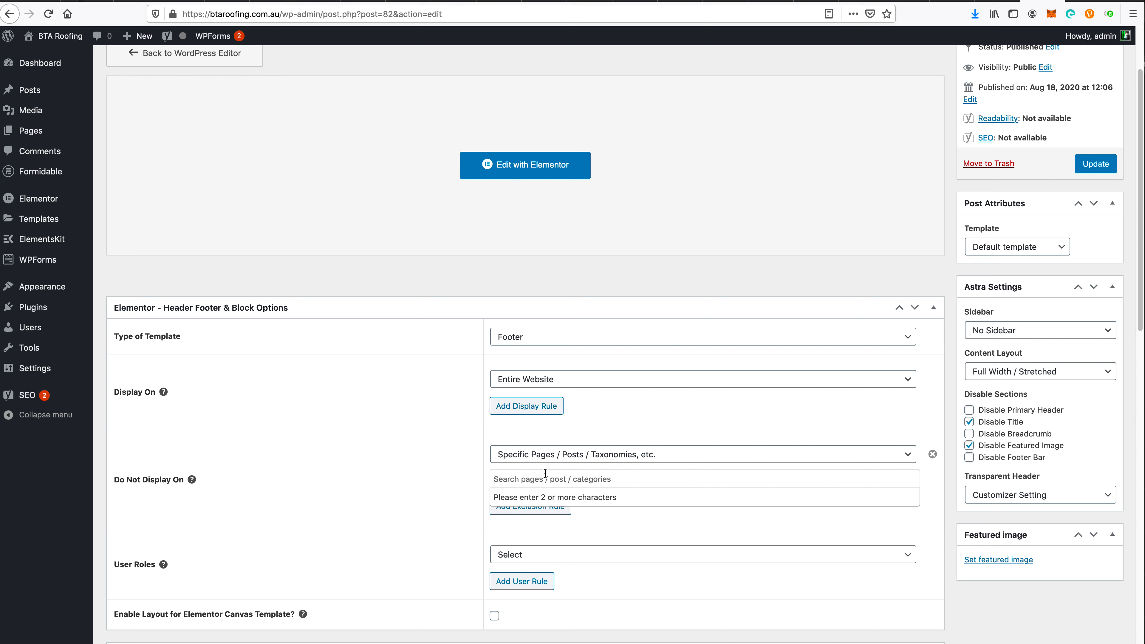
text(Under)
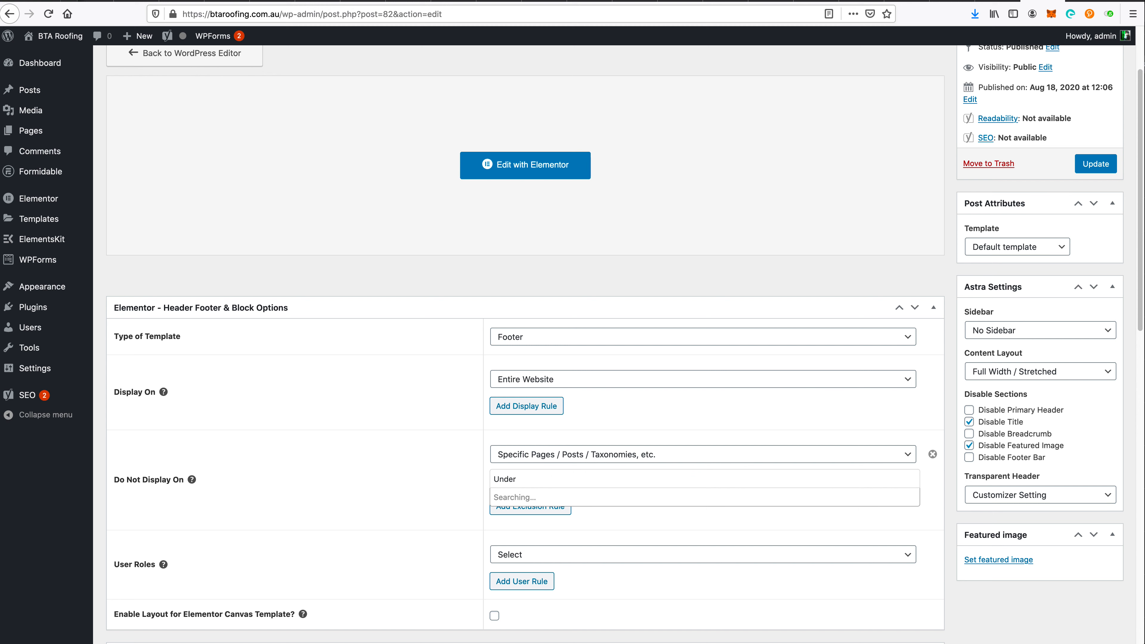
click(546, 514)
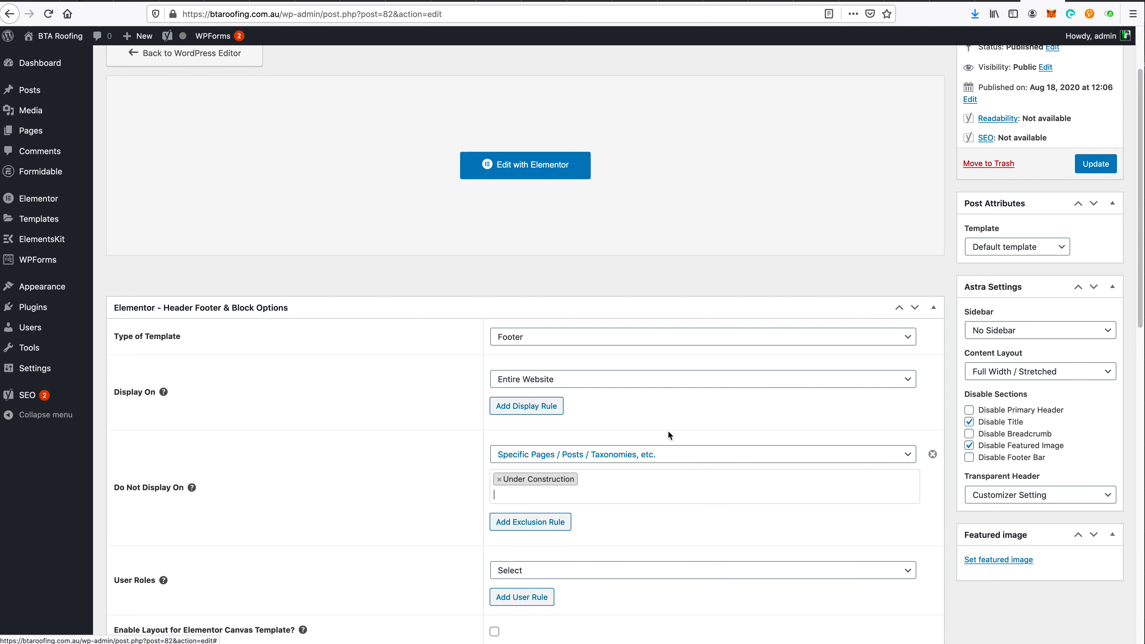
- Update the Footer template and view the homepage on the live site
click(1095, 164)
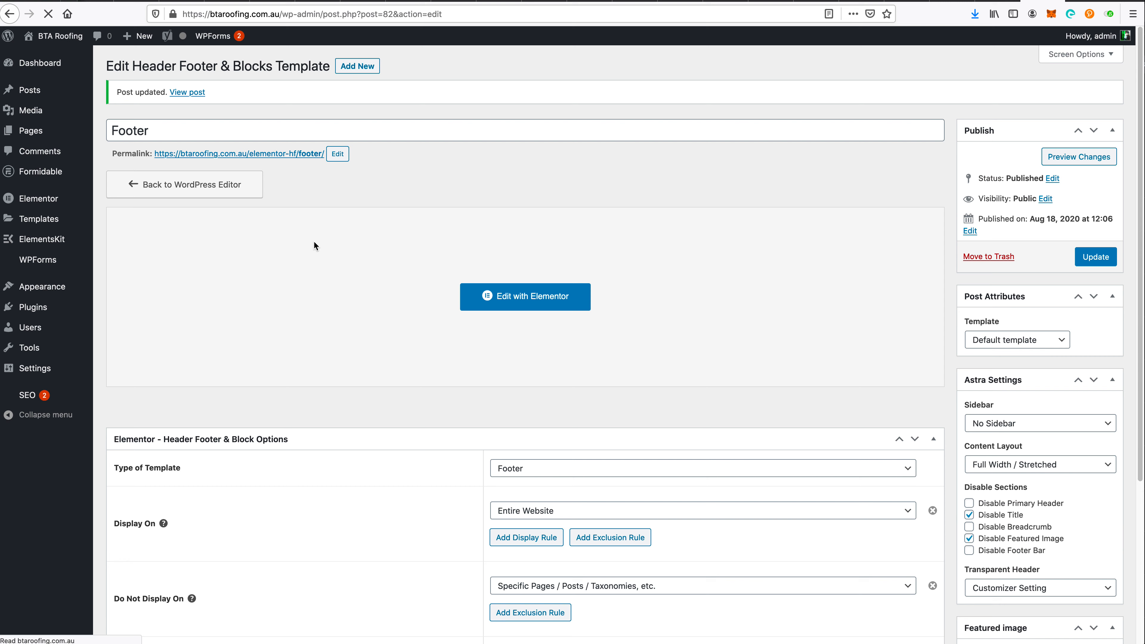
mouse_move(81, 33)
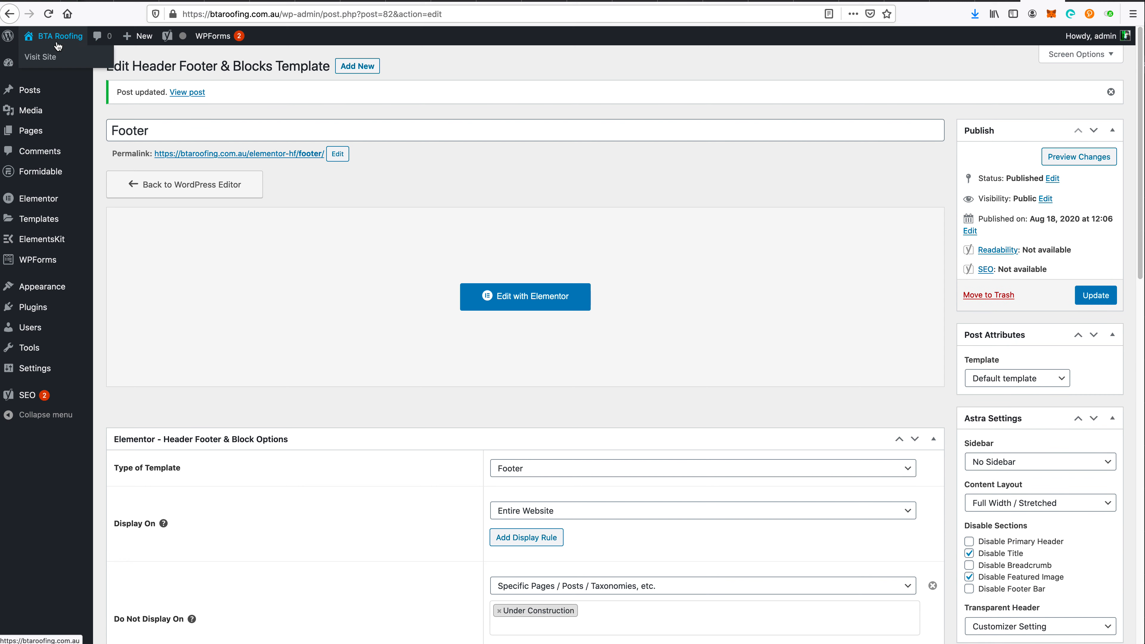
click(54, 58)
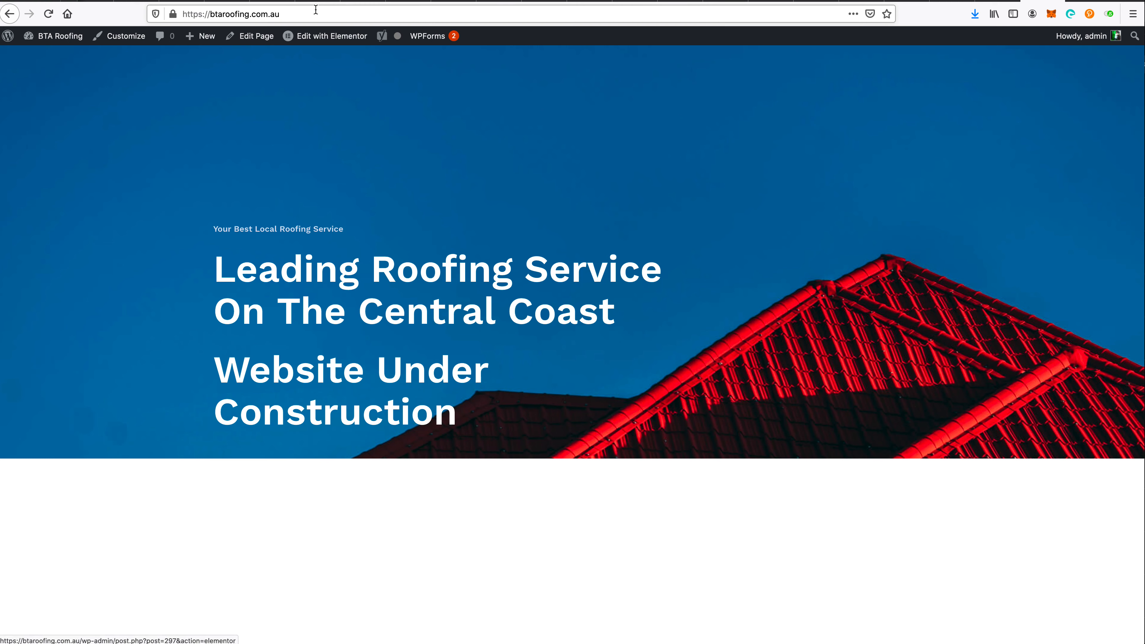
- Return to the dashboard, list all pages and view the original Home page on the live site
mouse_move(54, 40)
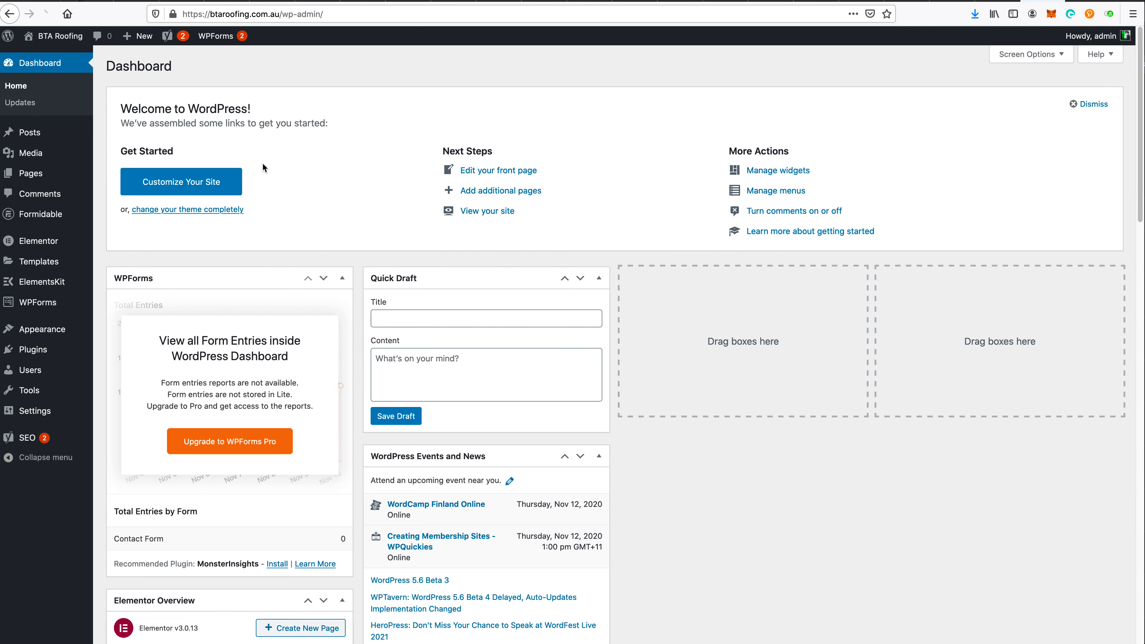
mouse_move(36, 177)
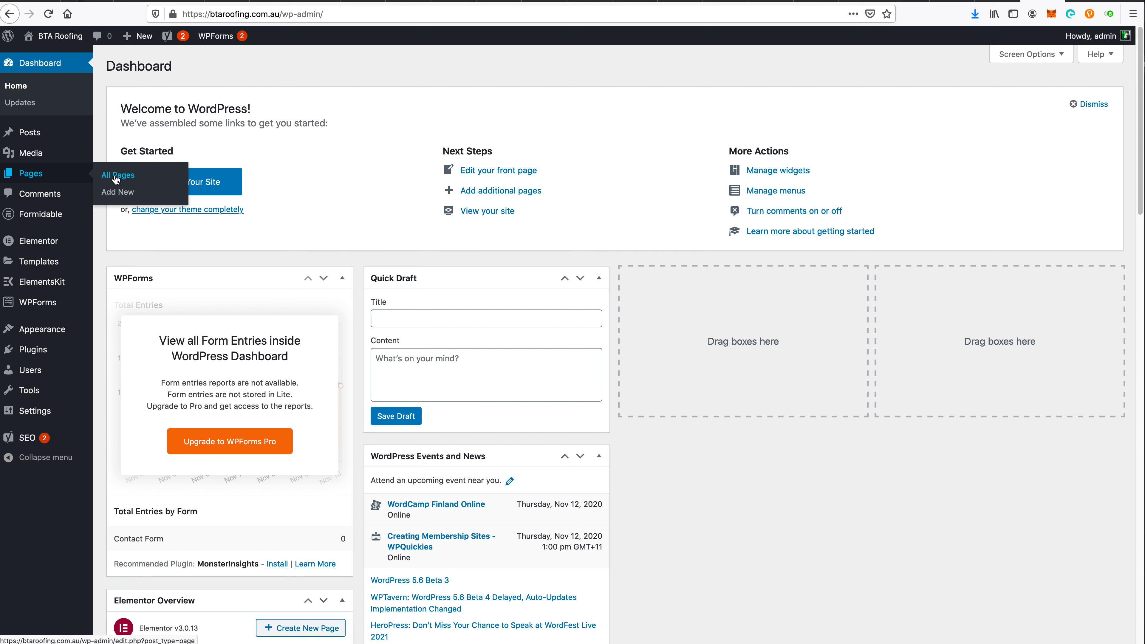
click(115, 176)
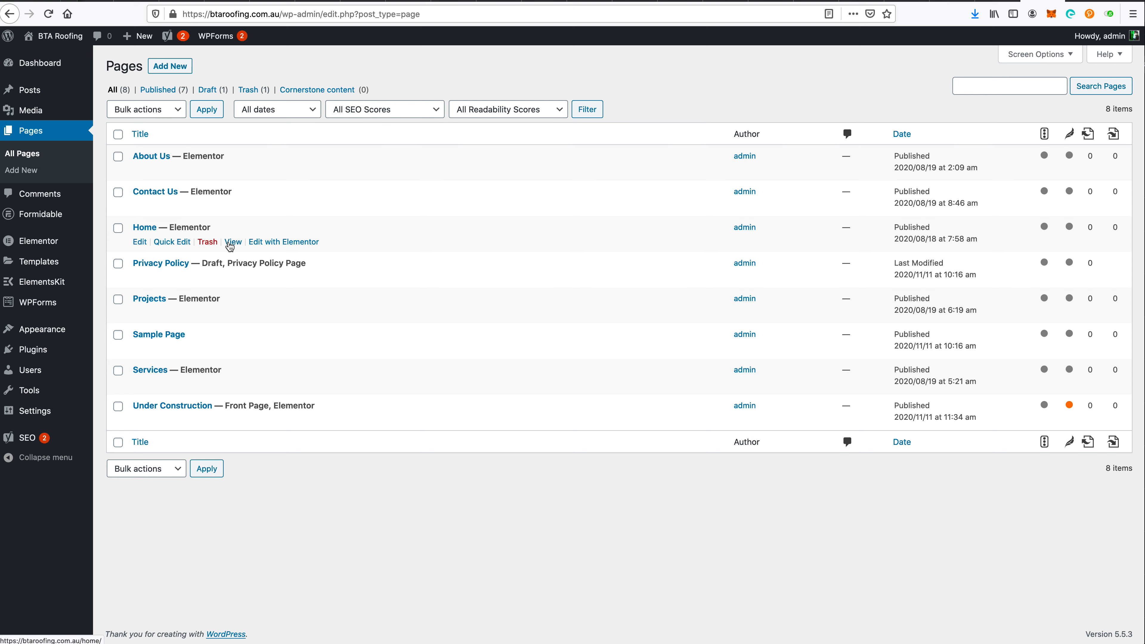
click(232, 242)
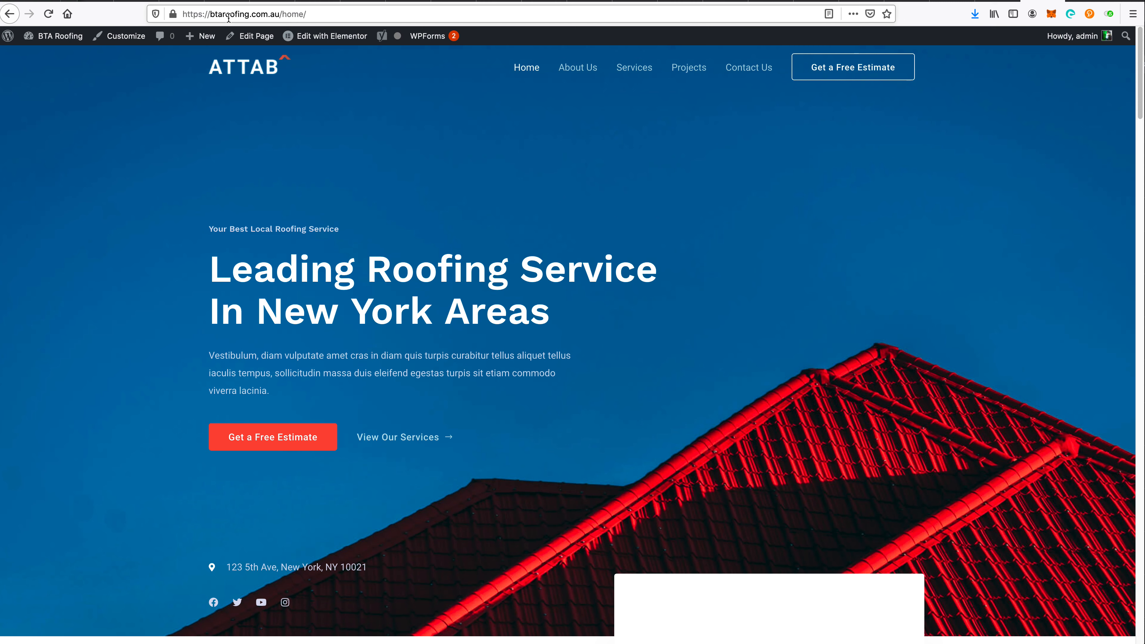
click(211, 16)
drag(211, 16, 281, 10)
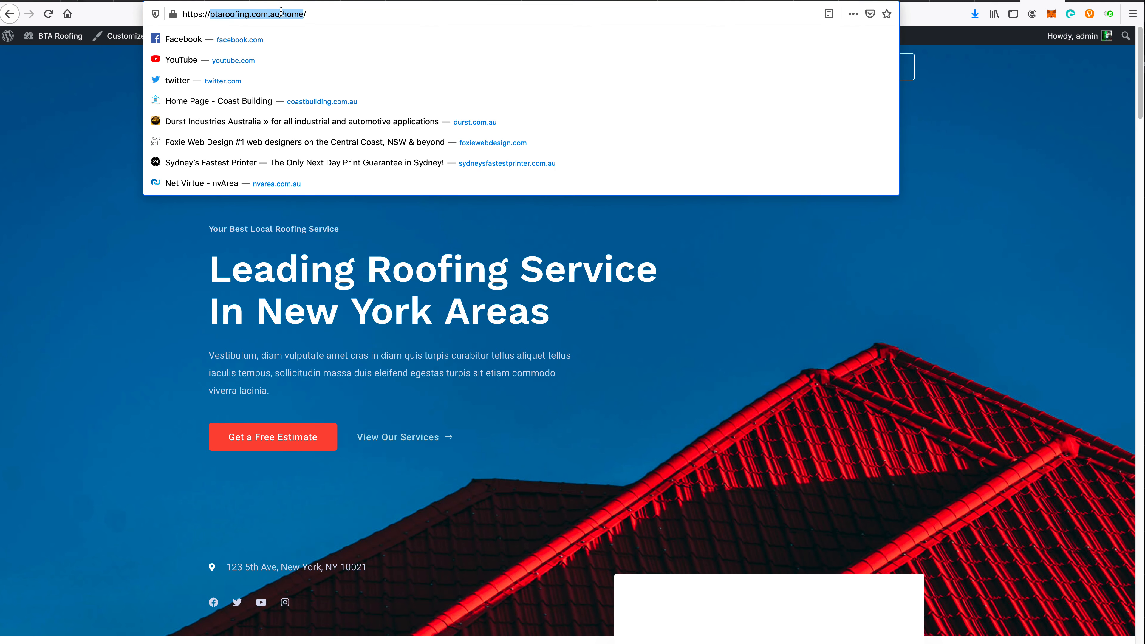
click(420, 221)
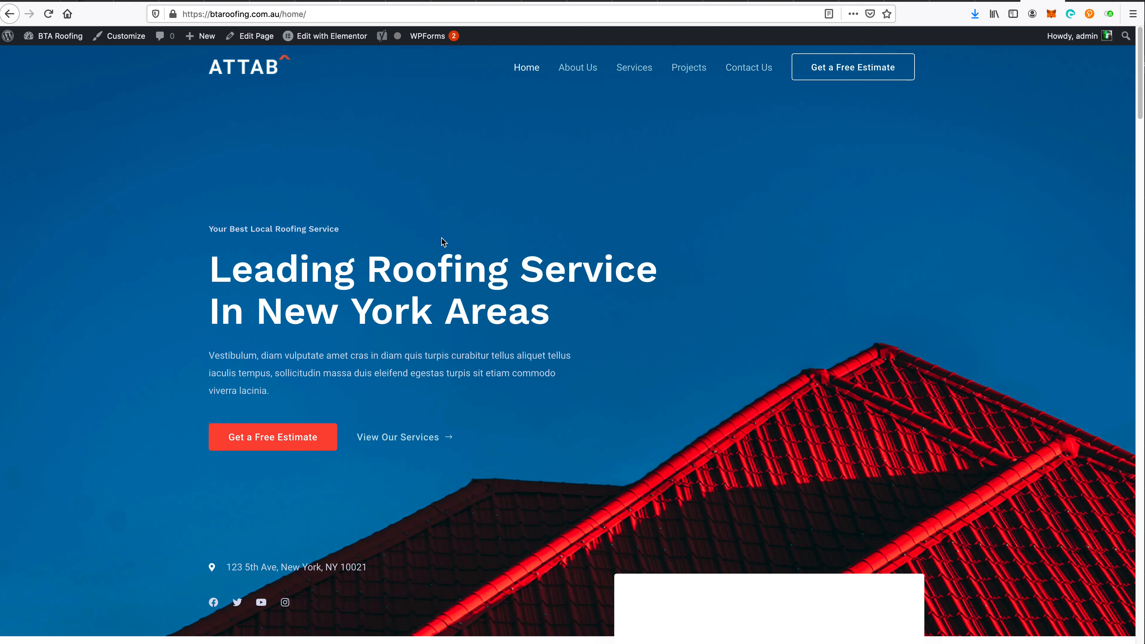
double_click(221, 15)
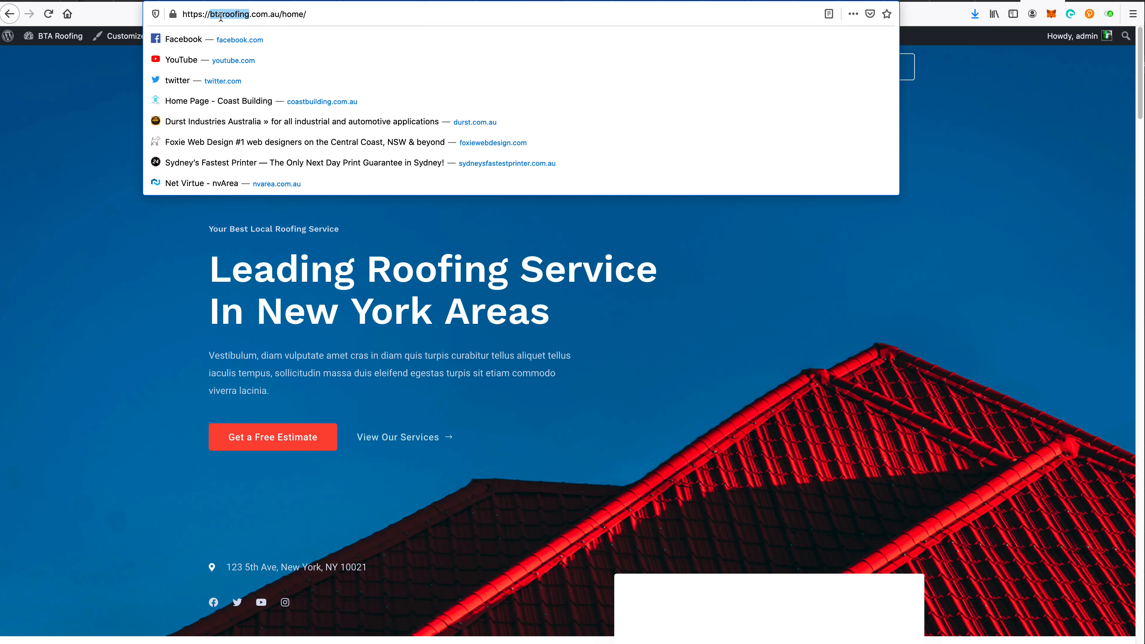
click(142, 315)
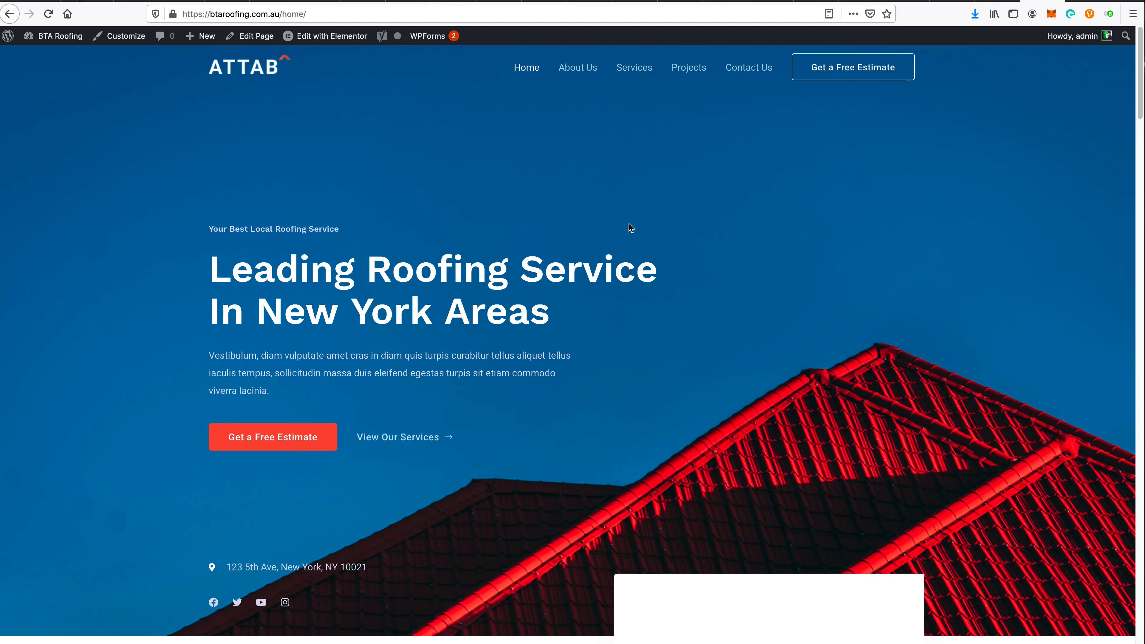
- Look over the Home page's hero and Request A Free Estimate sections, and open the page in Elementor
scroll(641, 220, down, 5)
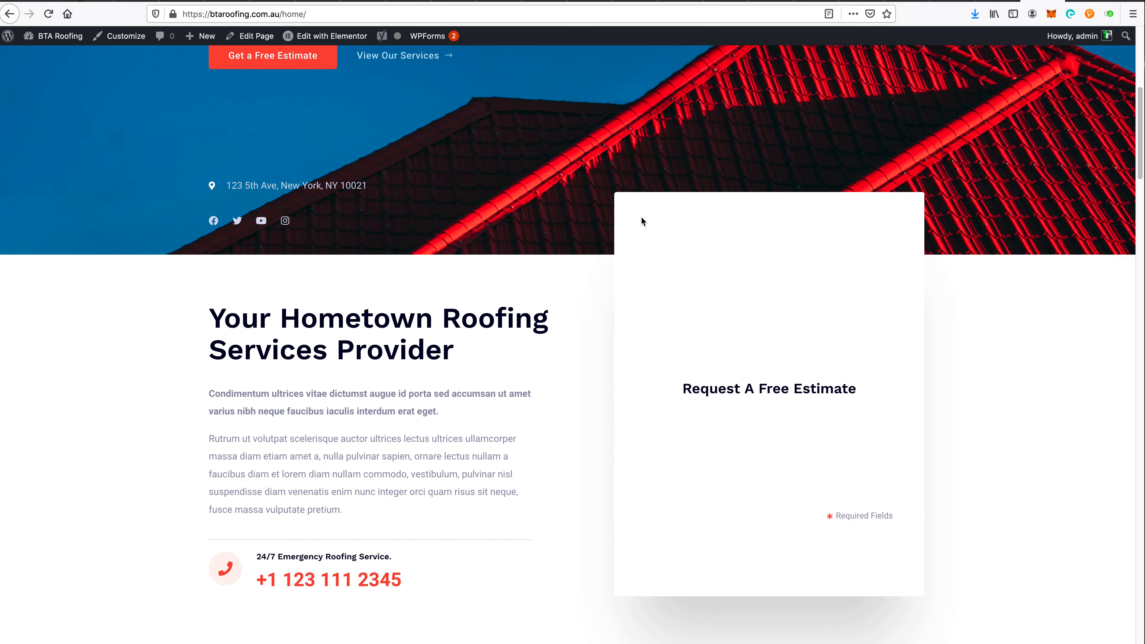
scroll(641, 215, up, 5)
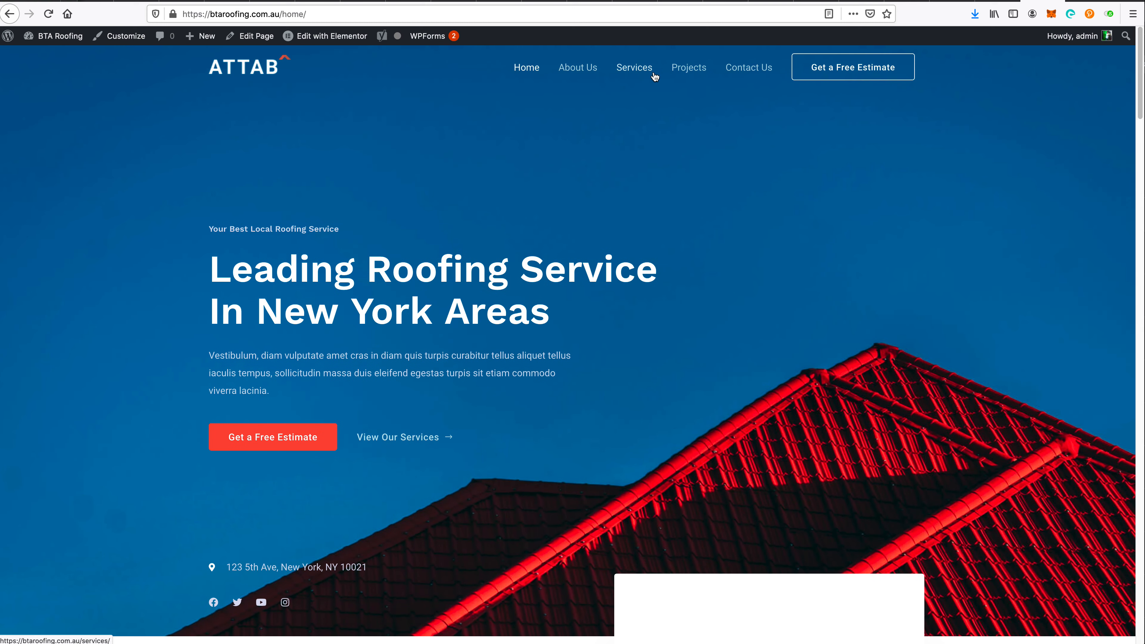
scroll(603, 358, down, 10)
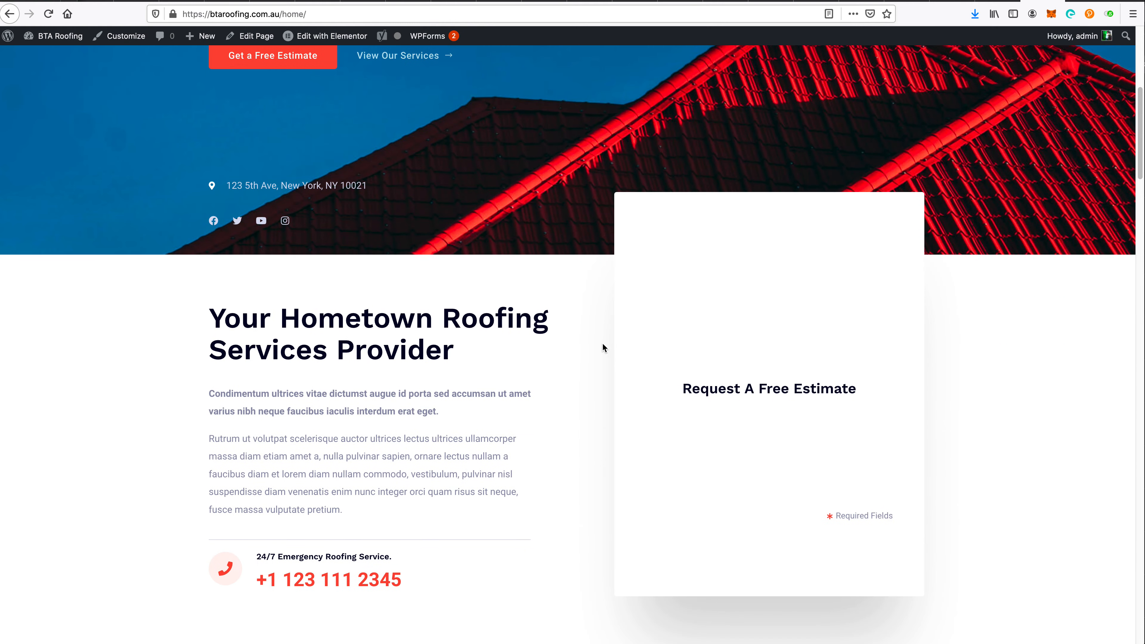
scroll(628, 236, up, 10)
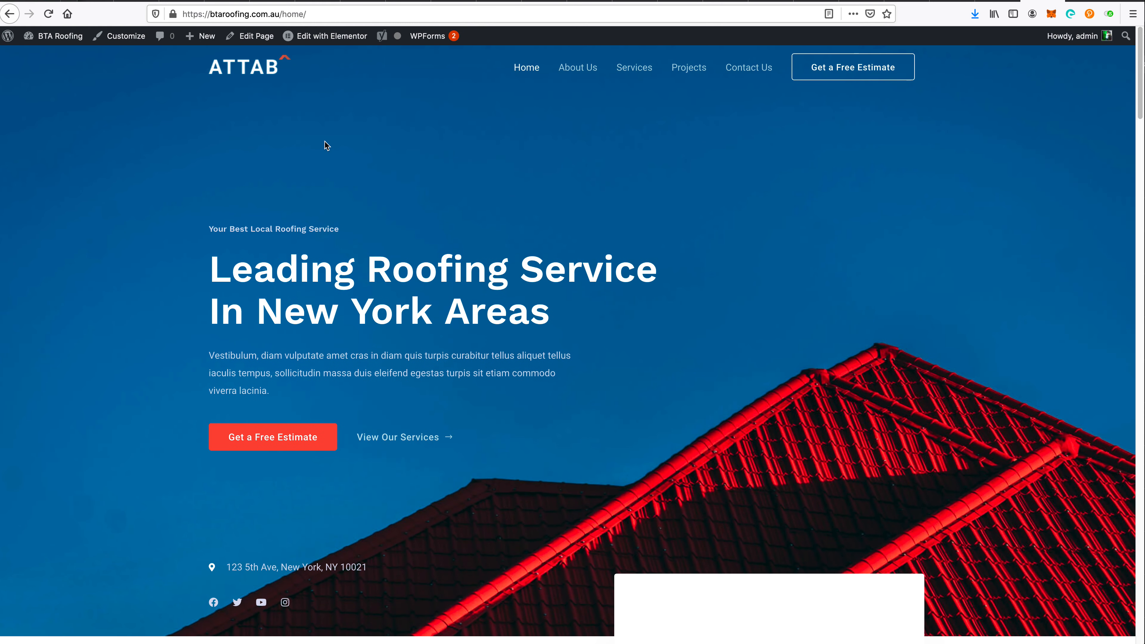
click(348, 39)
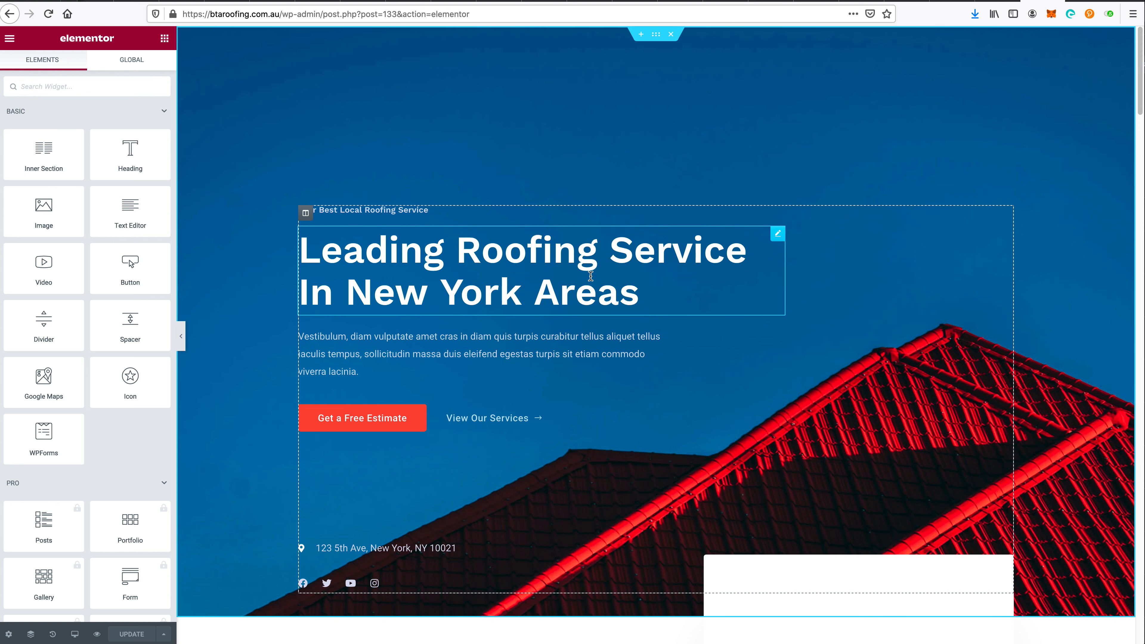
- Inspect the content settings of the hero title and the paragraph below it, and return to the widget list
click(590, 276)
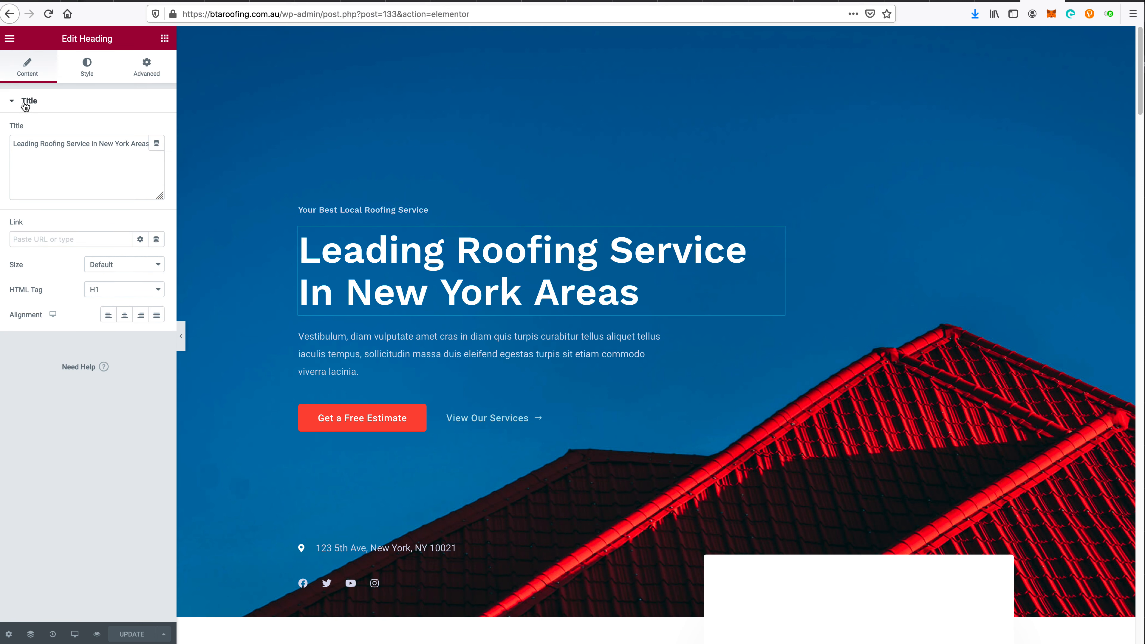
click(468, 337)
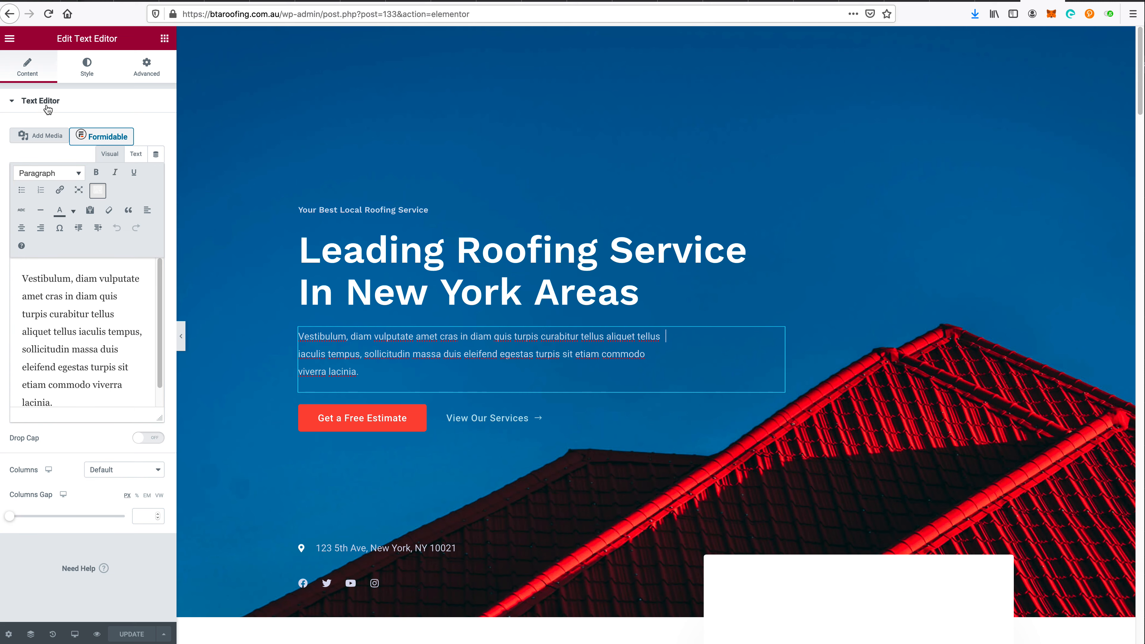
click(164, 39)
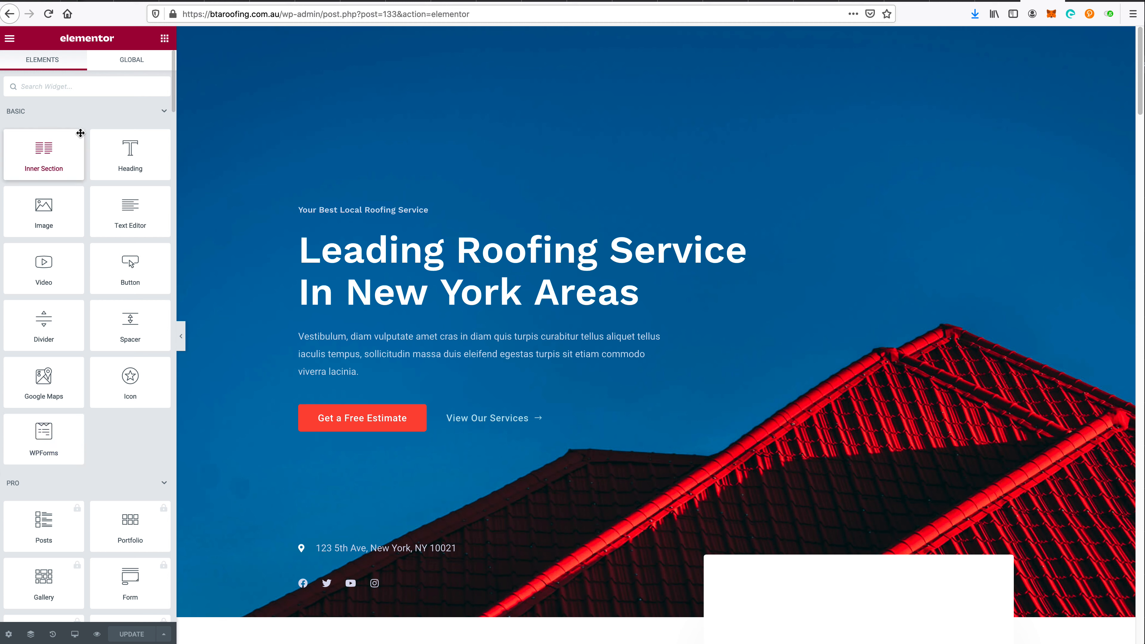
- Examine the available widget categories, including Pro, General, Header, Footer & Blocks and Ultimate Addons, collapsing the Pro and General groups
scroll(100, 427, down, 5)
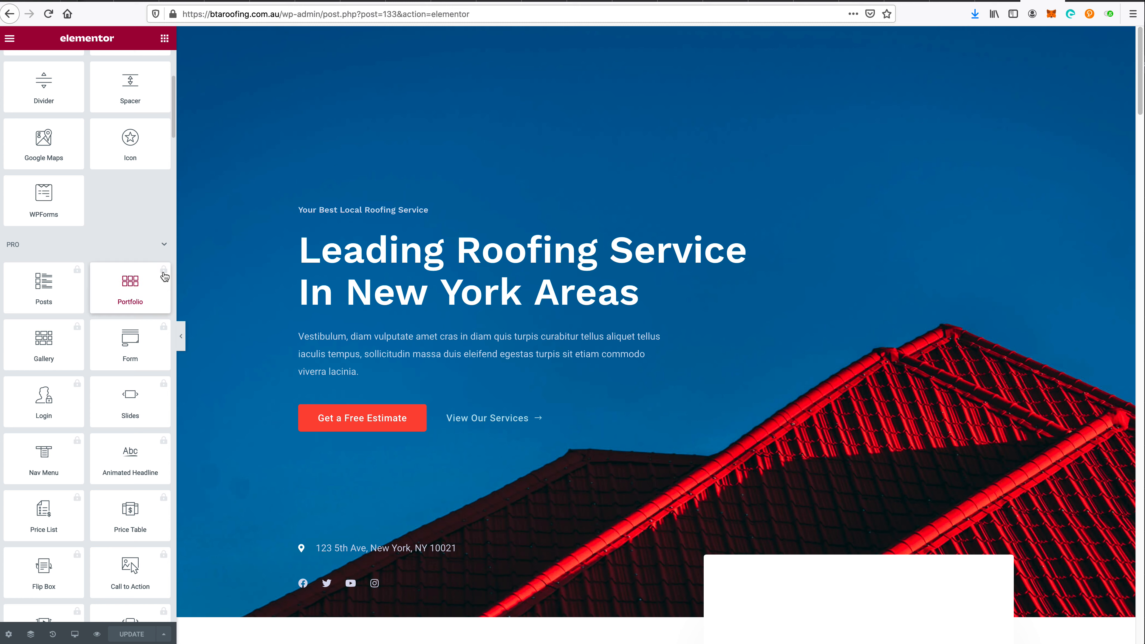
click(165, 246)
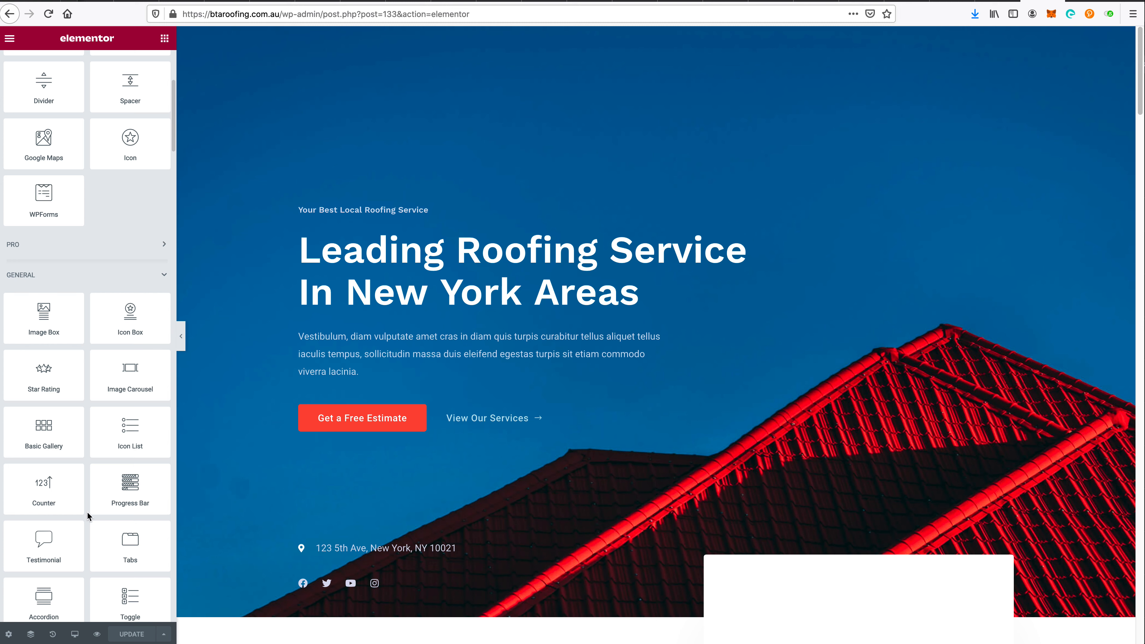
scroll(90, 361, down, 3)
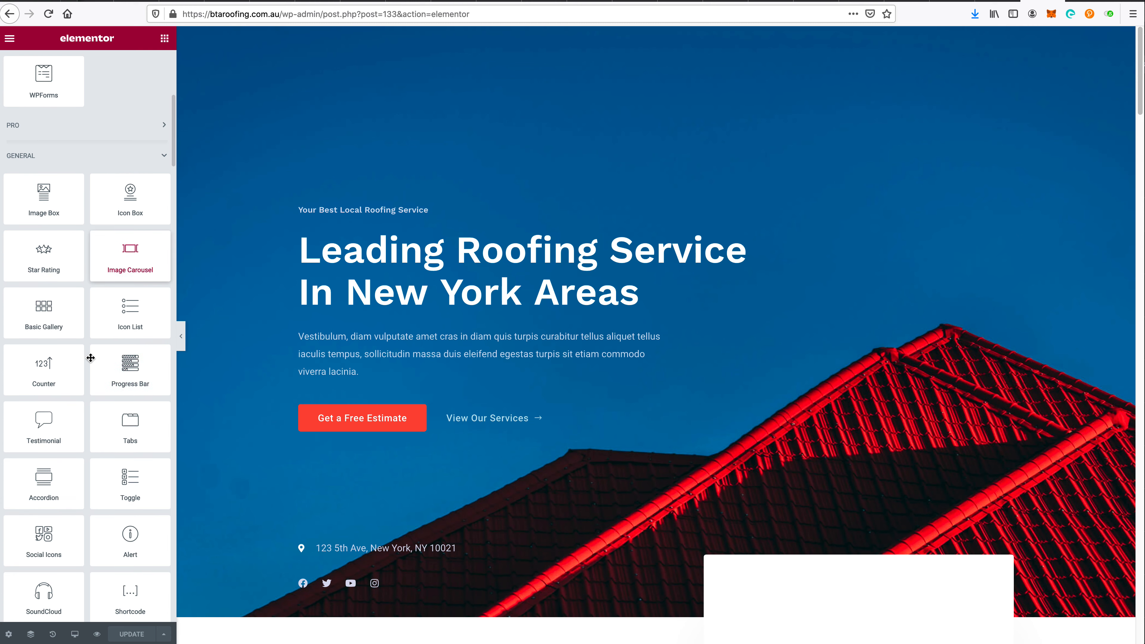
scroll(94, 364, up, 3)
click(167, 282)
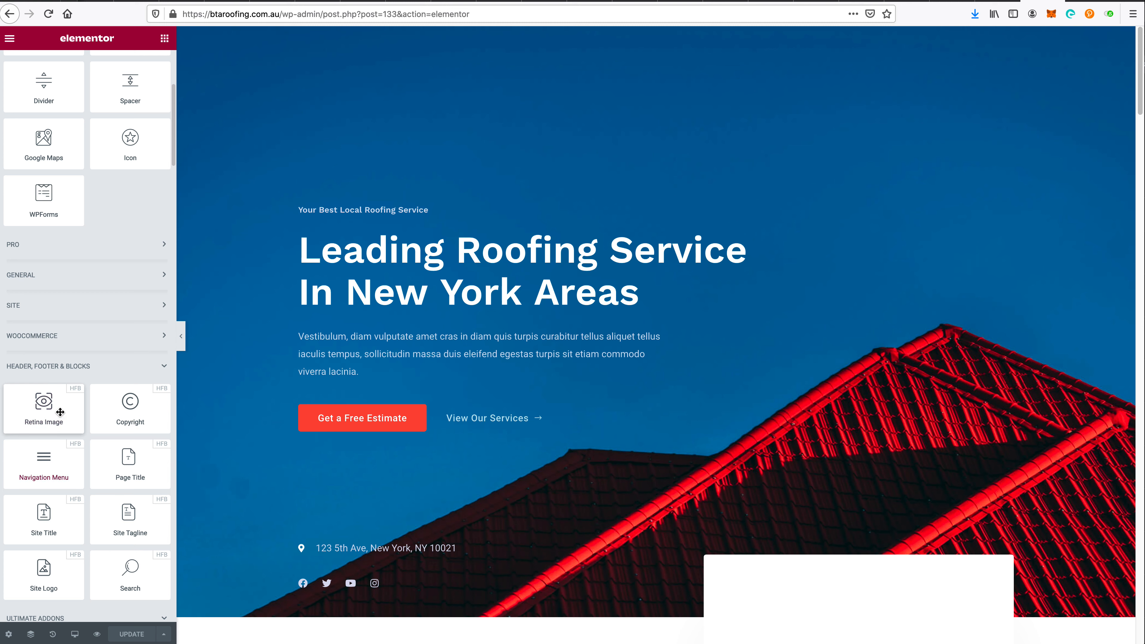
scroll(119, 387, down, 2)
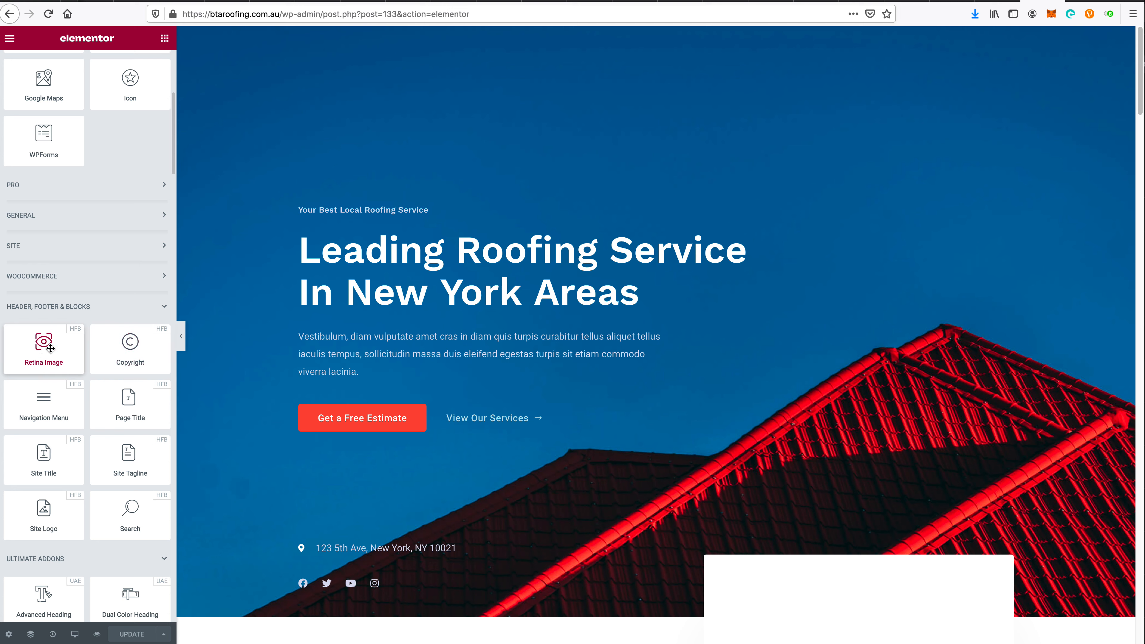
click(164, 309)
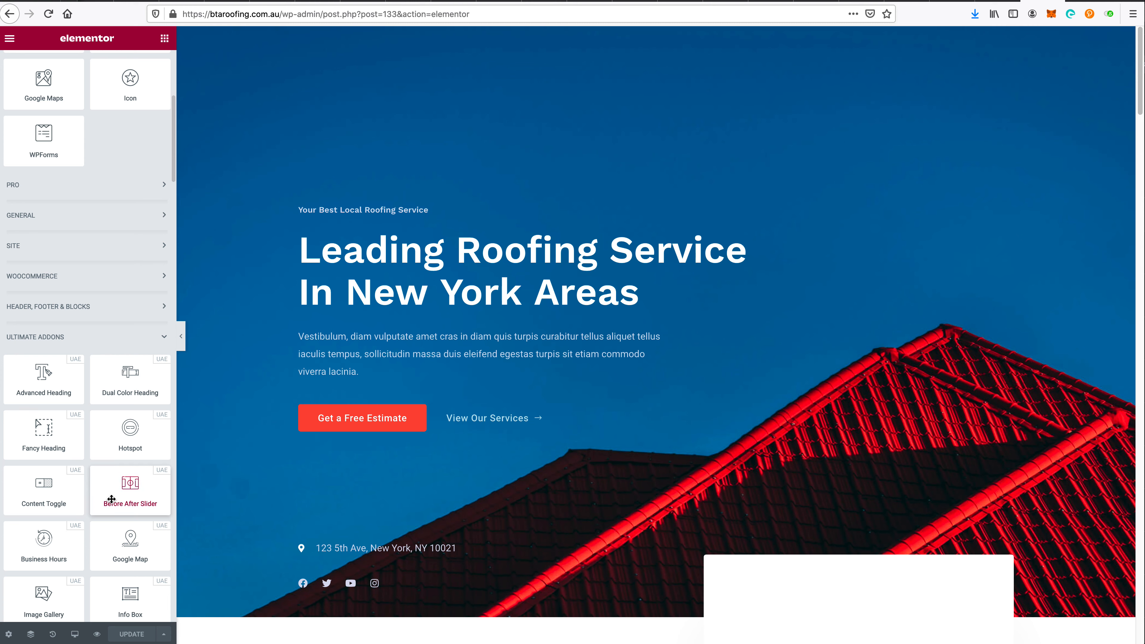
scroll(113, 501, down, 3)
scroll(111, 499, down, 1)
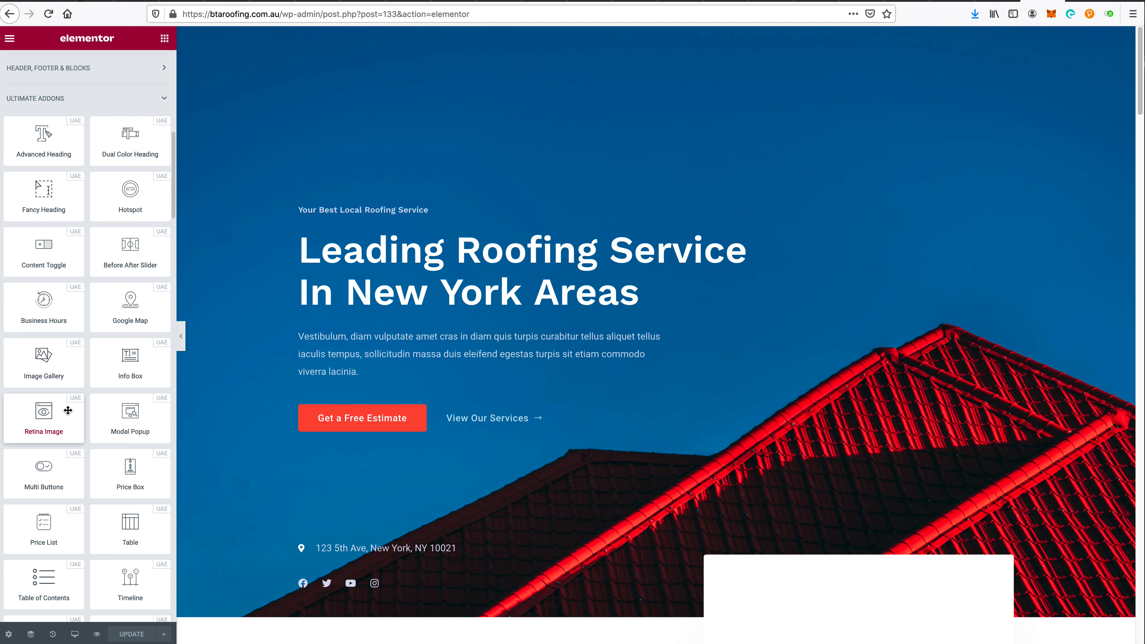
click(164, 68)
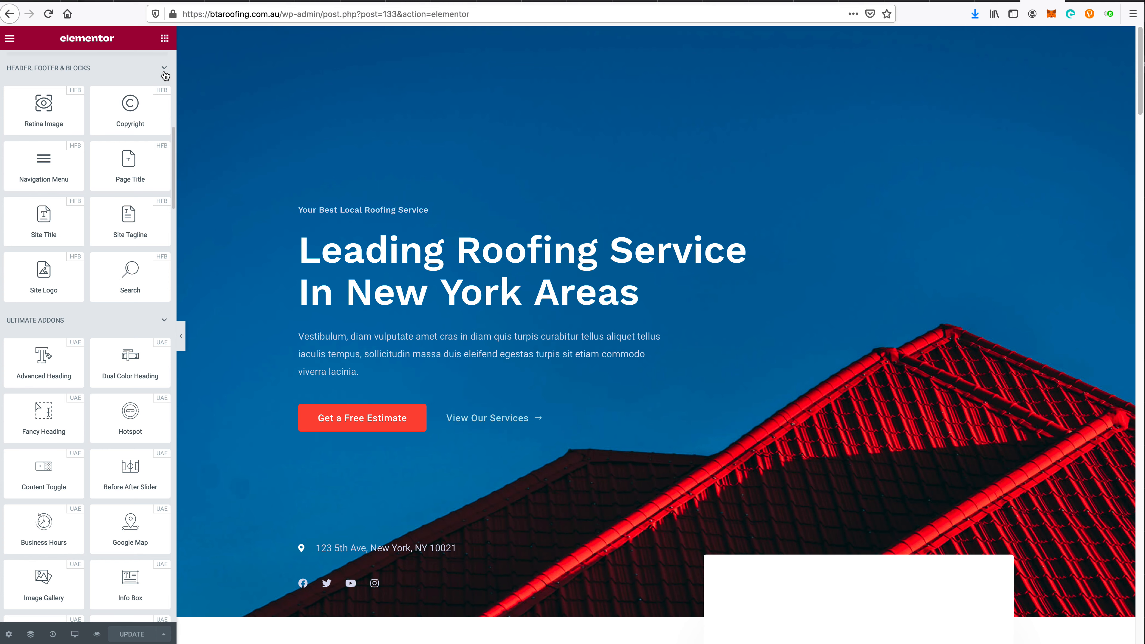
scroll(136, 109, up, 10)
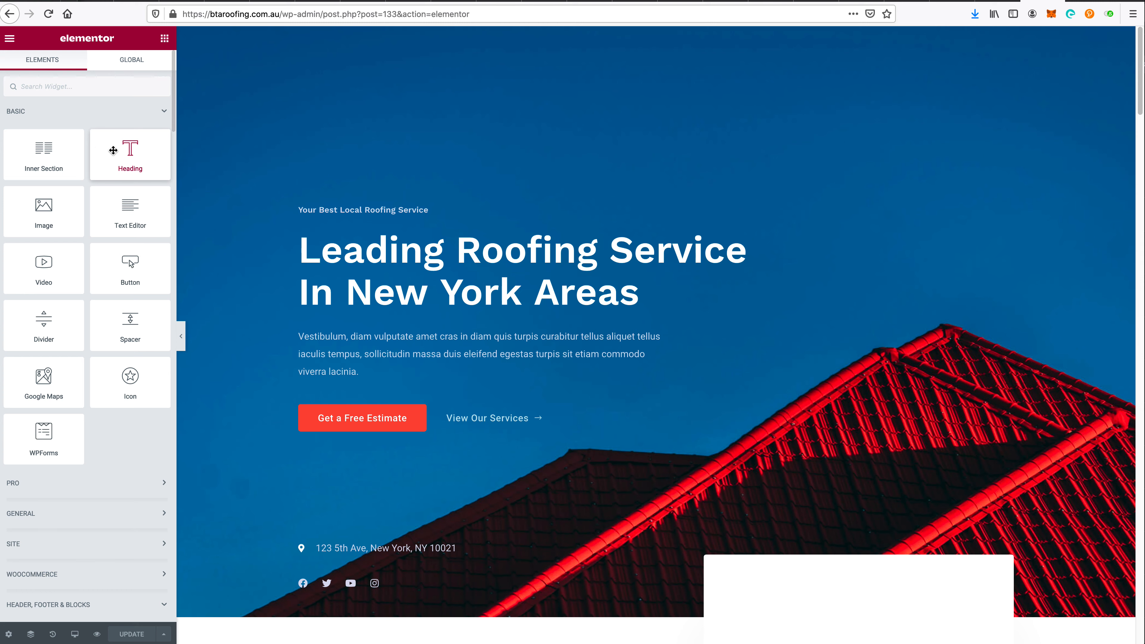
- Insert a Heading widget directly above the hero title, set its HTML tag to H1 and select its placeholder text
drag(113, 150, 368, 235)
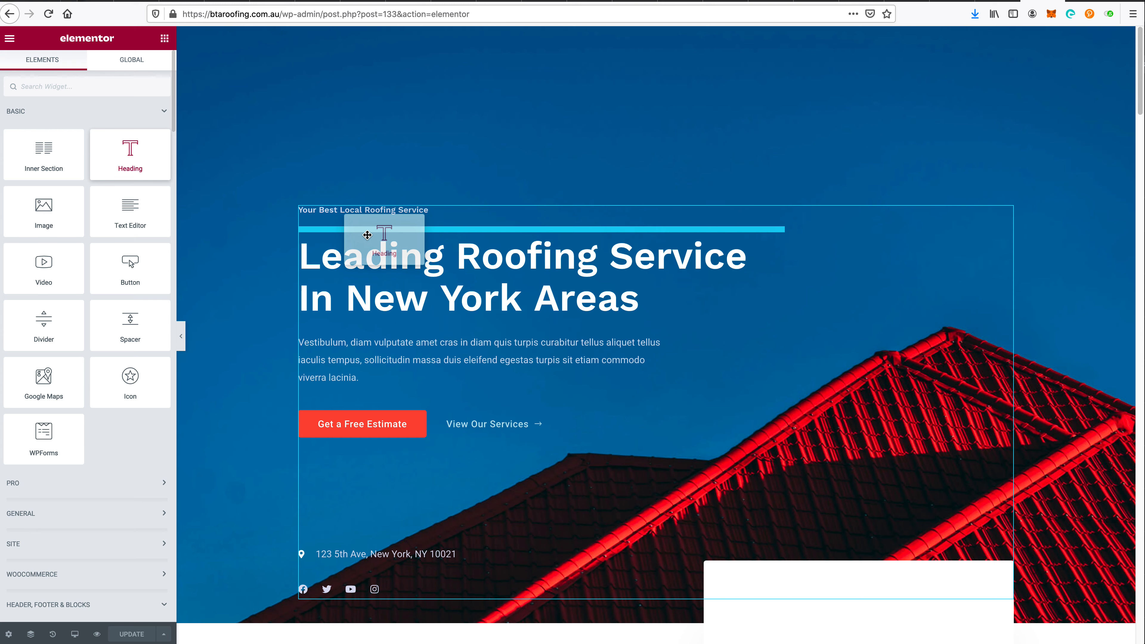
drag(368, 235, 367, 235)
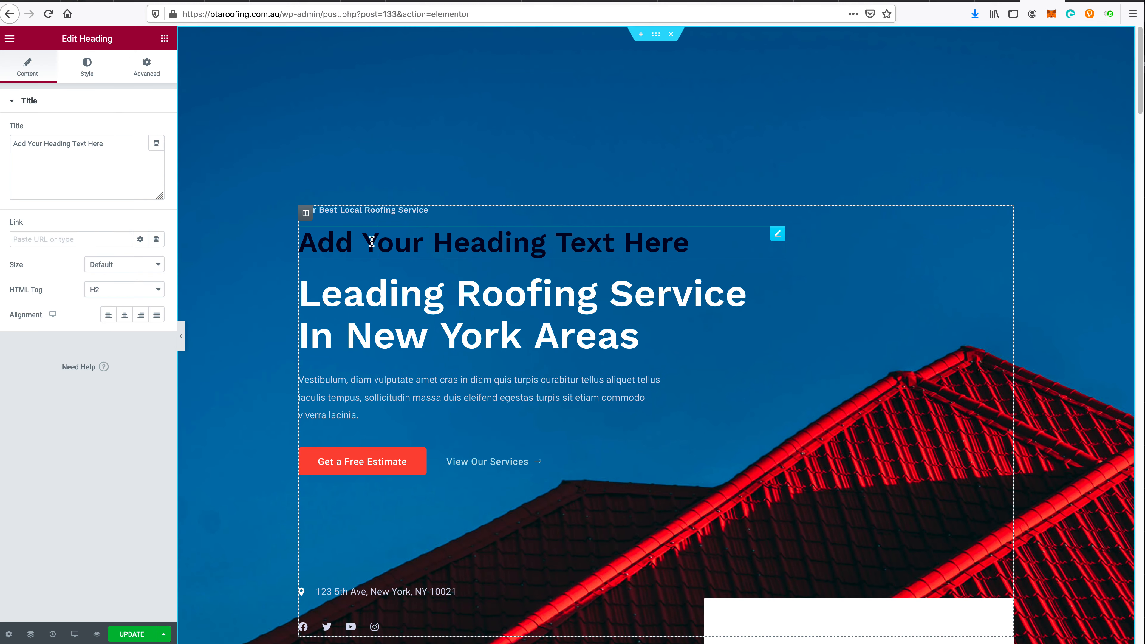
double_click(371, 242)
triple_click(383, 241)
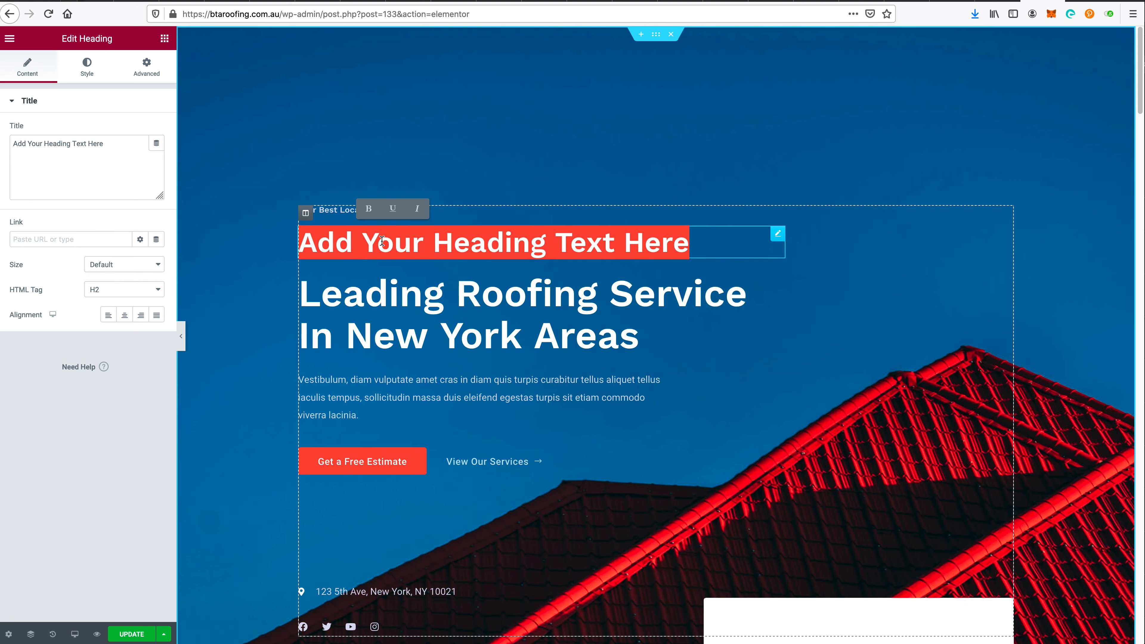
click(124, 284)
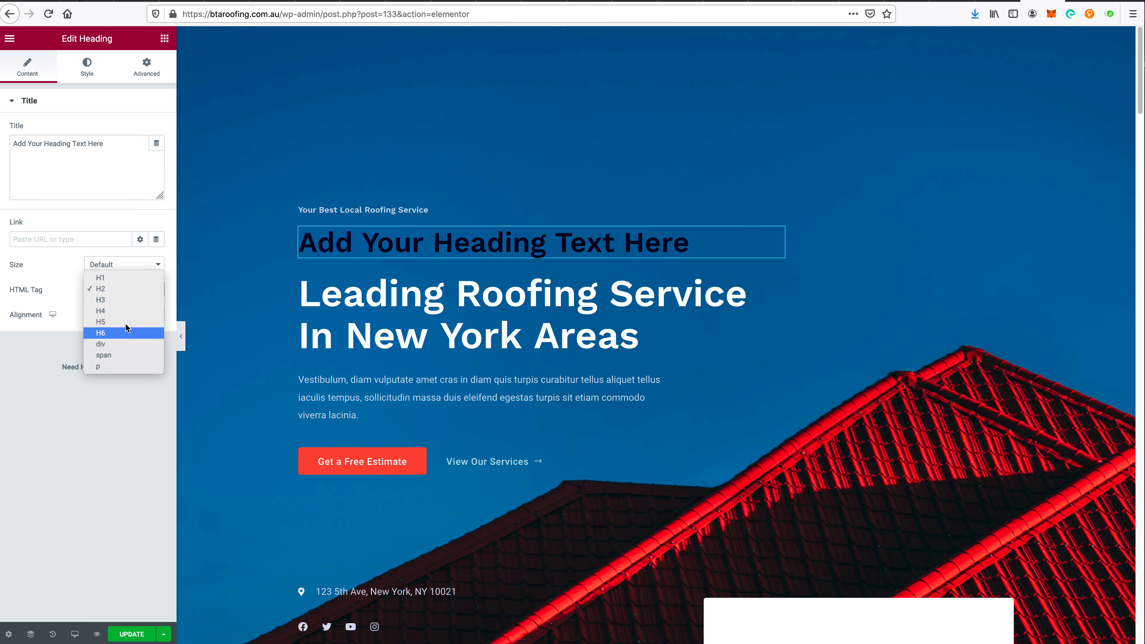
click(131, 279)
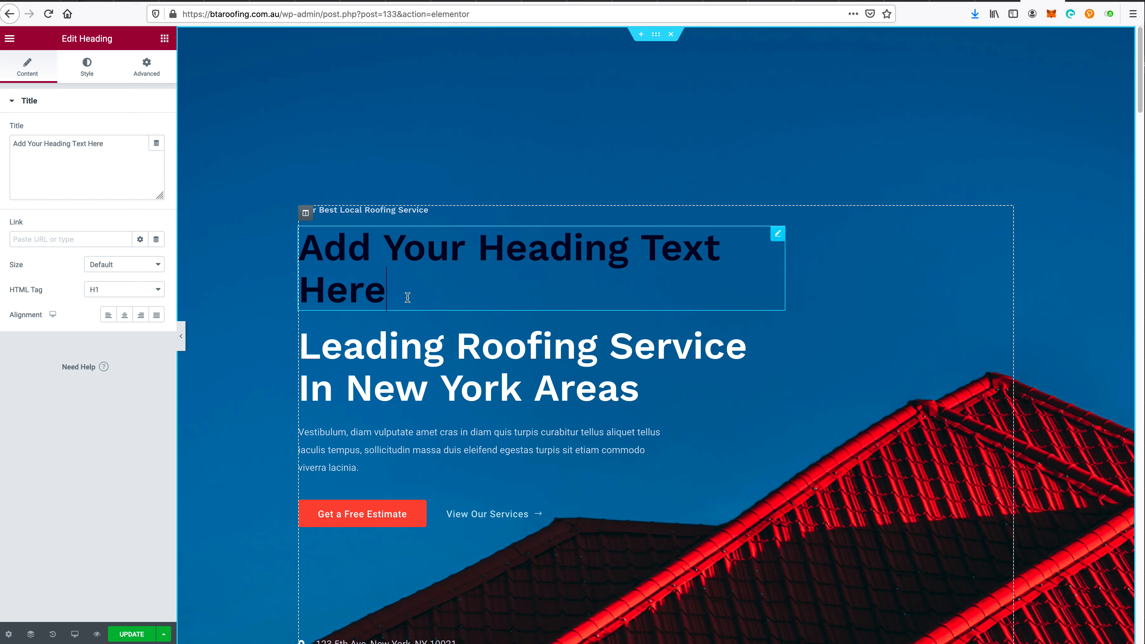
drag(407, 297, 295, 250)
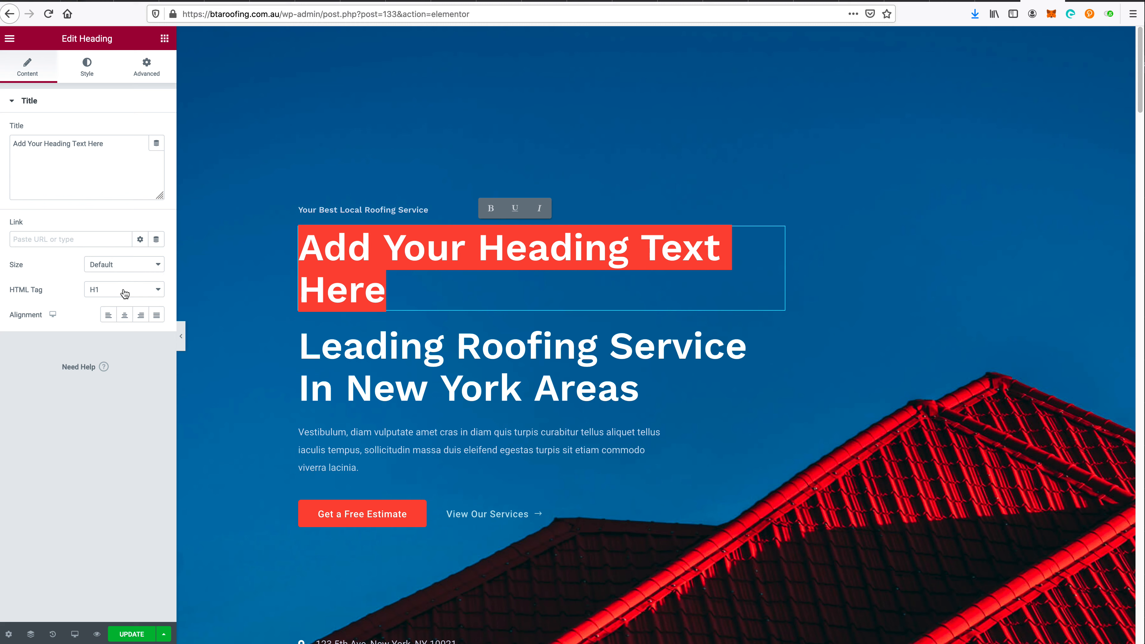
drag(356, 297, 323, 256)
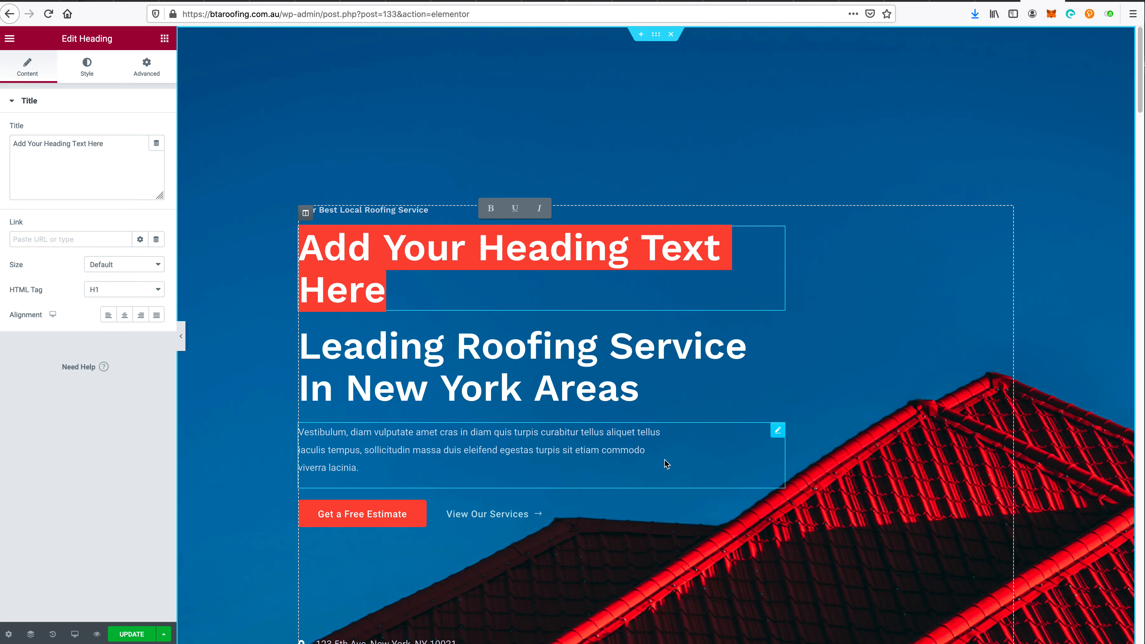
- Examine the HTML tag and keywords of the "Your Hometown Roofing Services Provider" heading, and review the sections down to Why Choose Us
scroll(649, 448, down, 5)
scroll(641, 442, down, 12)
scroll(524, 384, up, 6)
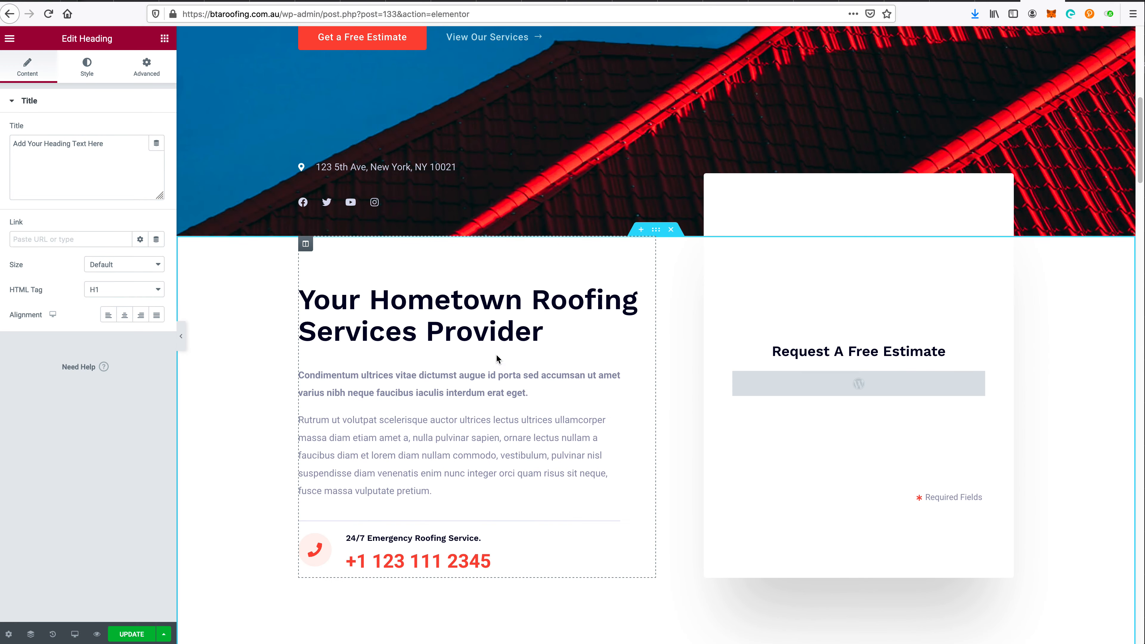
double_click(446, 302)
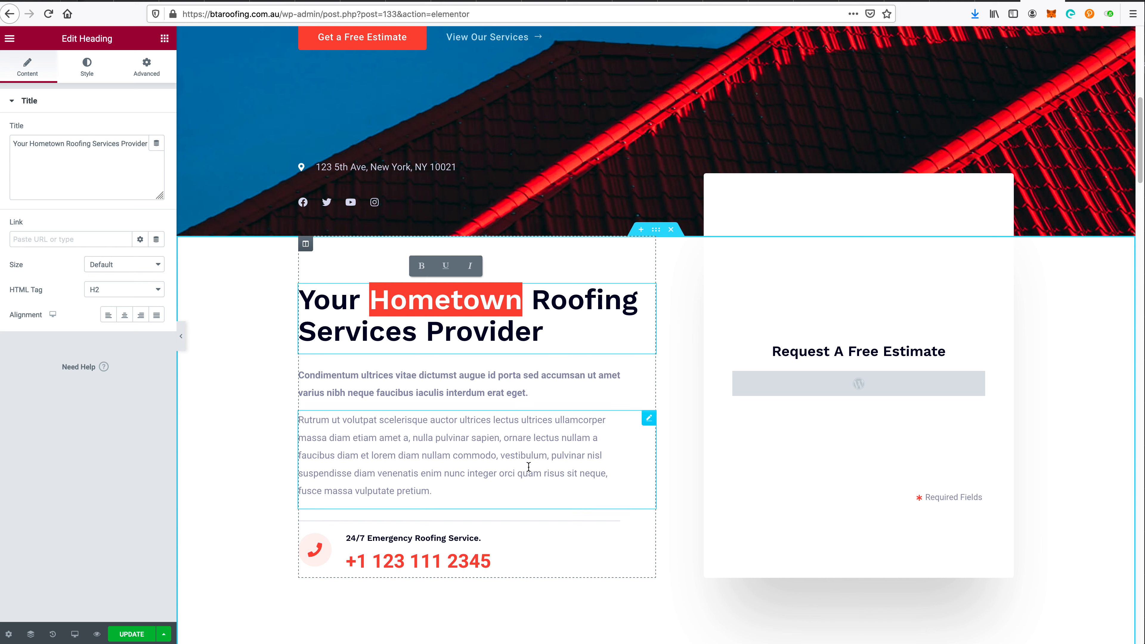
double_click(419, 297)
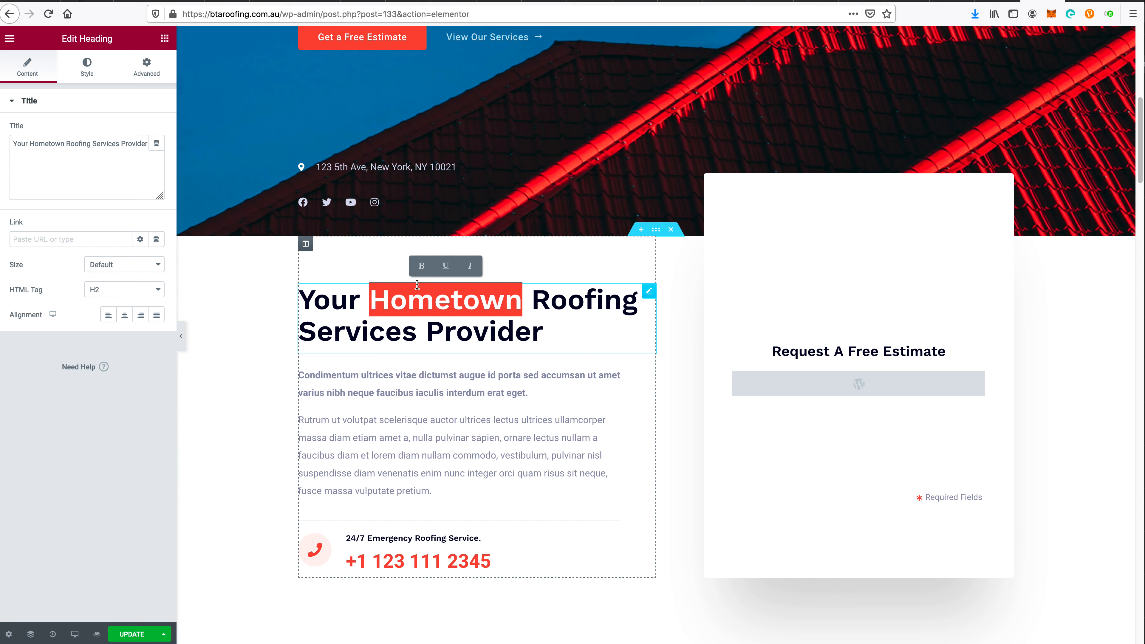
double_click(589, 309)
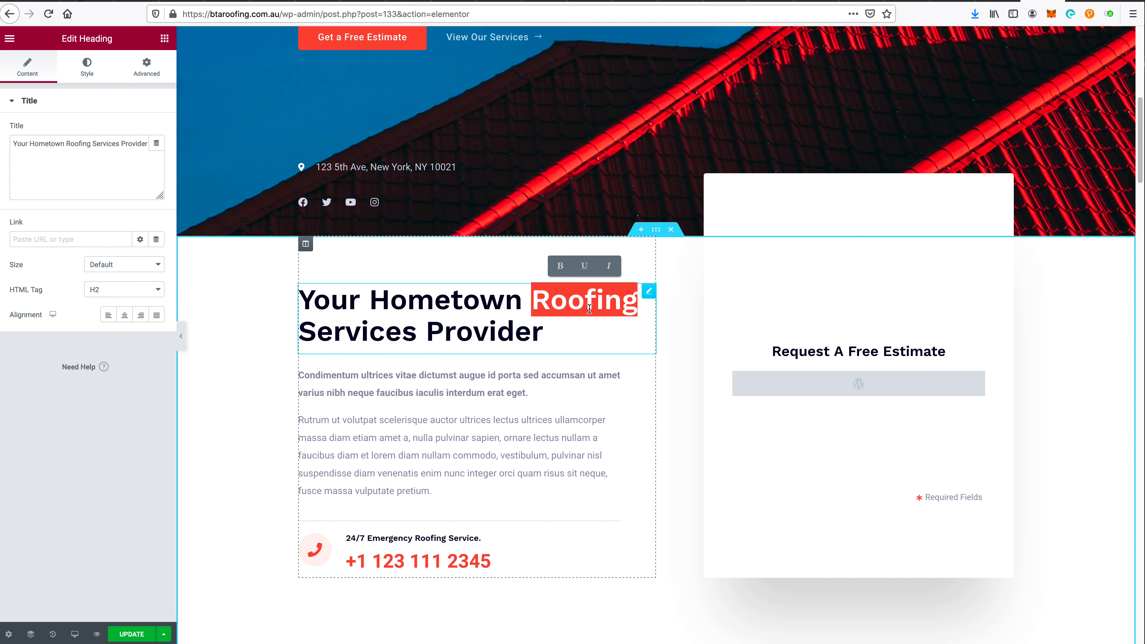
drag(590, 309, 378, 335)
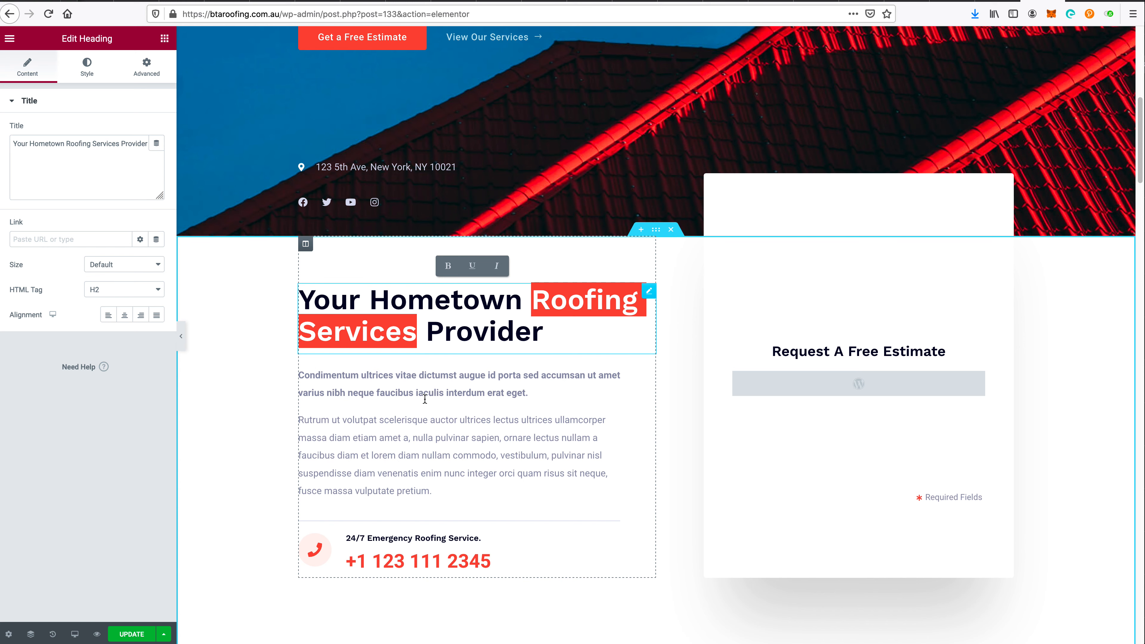
scroll(486, 433, down, 3)
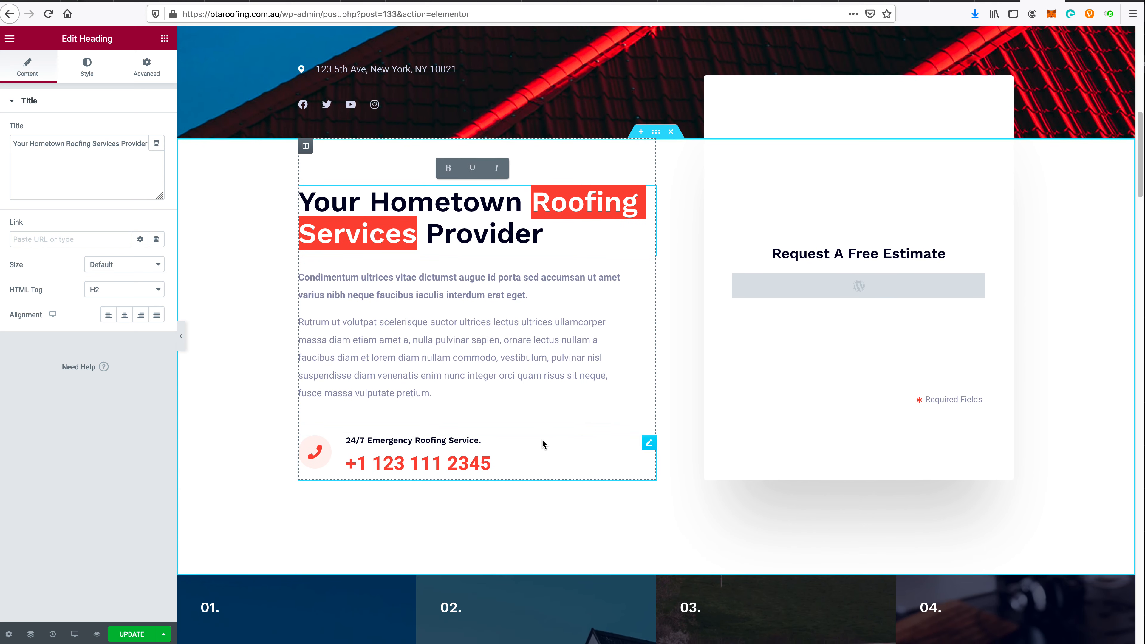
scroll(542, 439, down, 8)
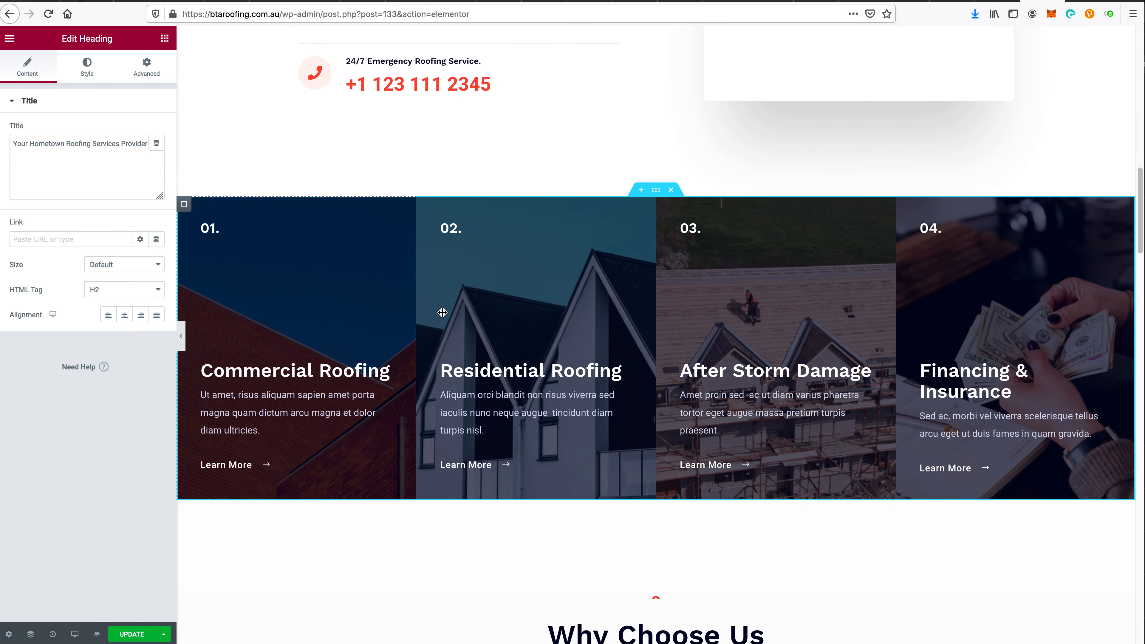
scroll(546, 427, down, 3)
scroll(546, 427, down, 4)
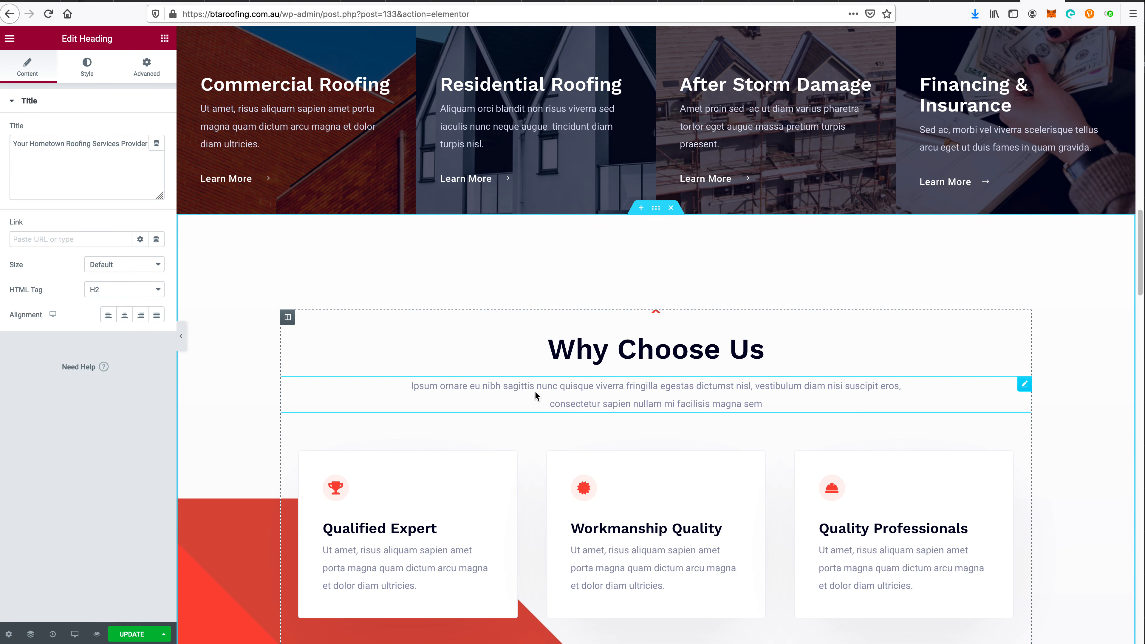
- Compare the content settings of the hero title with those of the placeholder heading above it
scroll(535, 410, up, 18)
scroll(535, 410, up, 8)
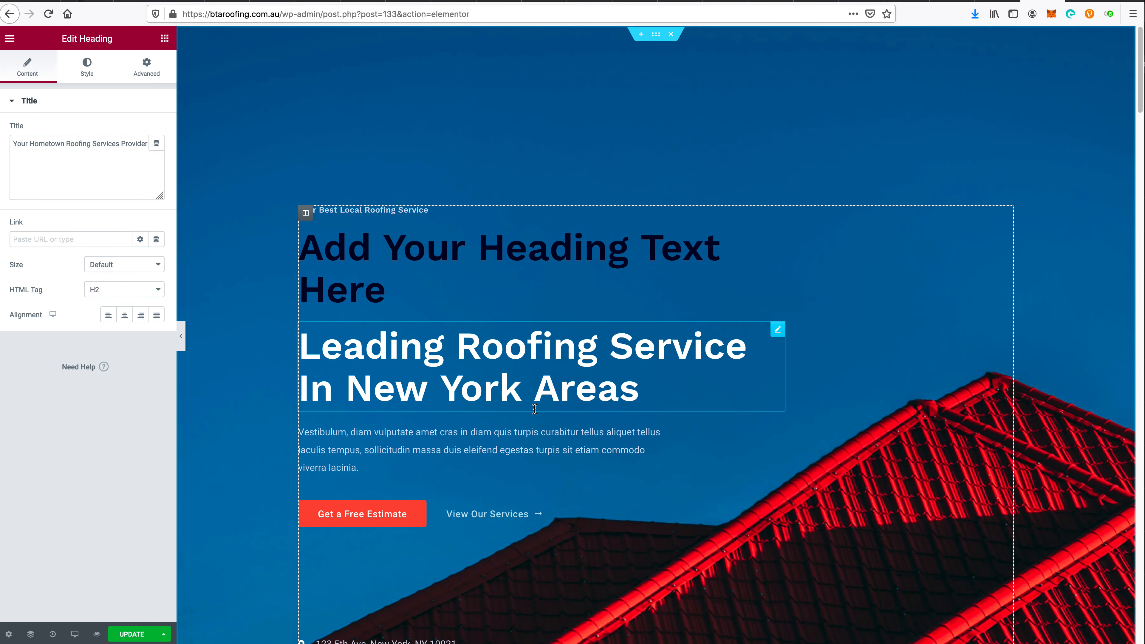
click(496, 343)
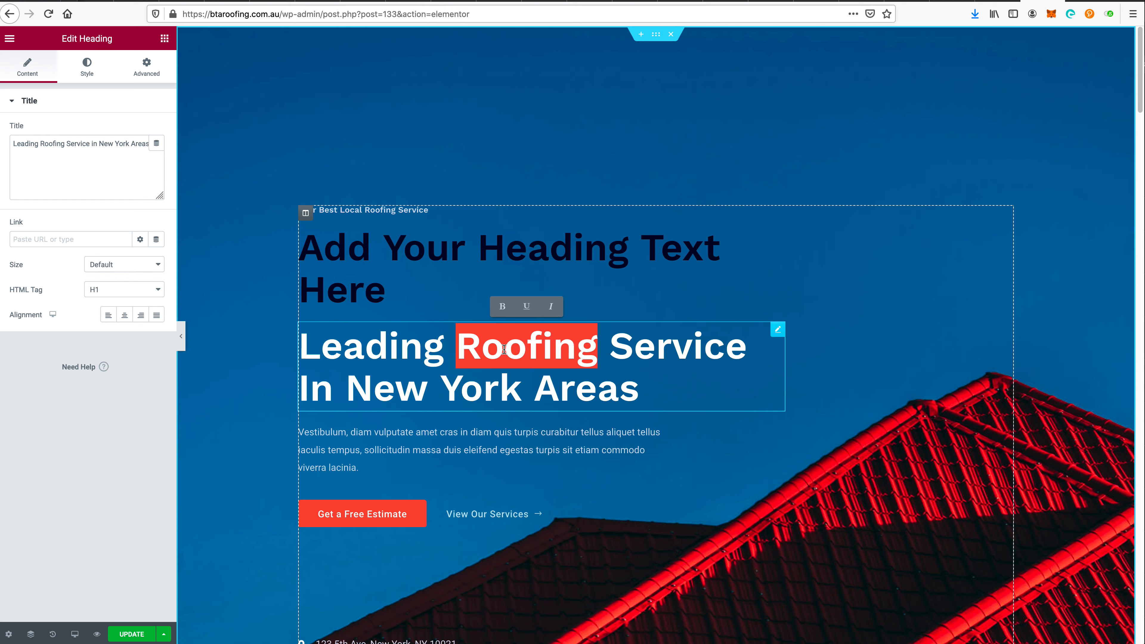
click(462, 266)
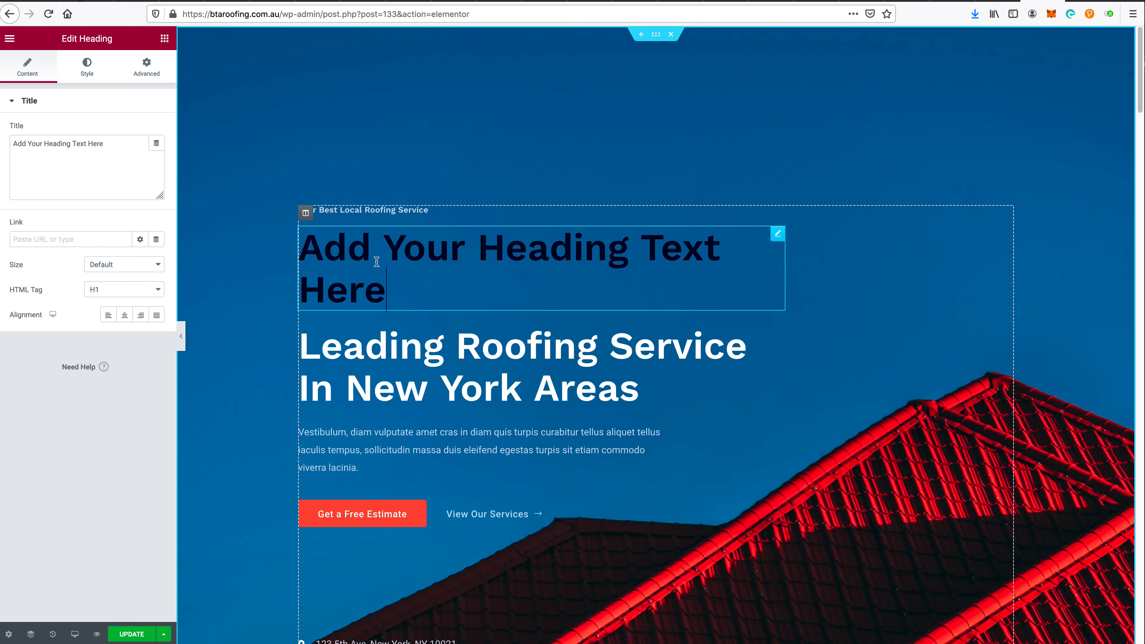
triple_click(397, 242)
triple_click(57, 166)
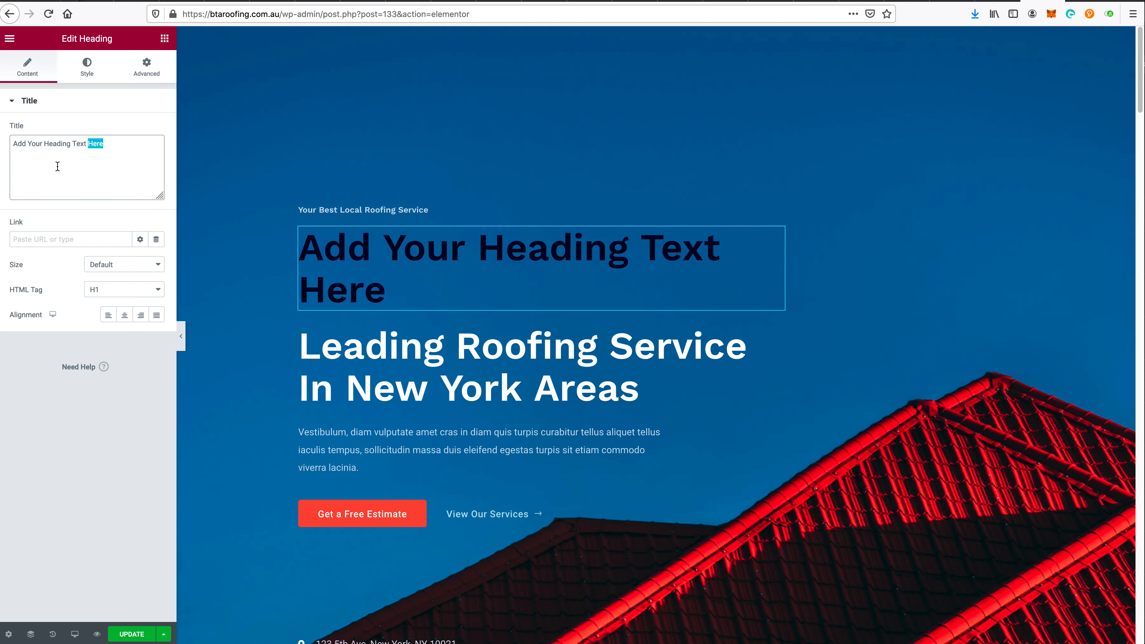
- Inspect the placeholder heading's style settings and the global colors available for its text
click(89, 69)
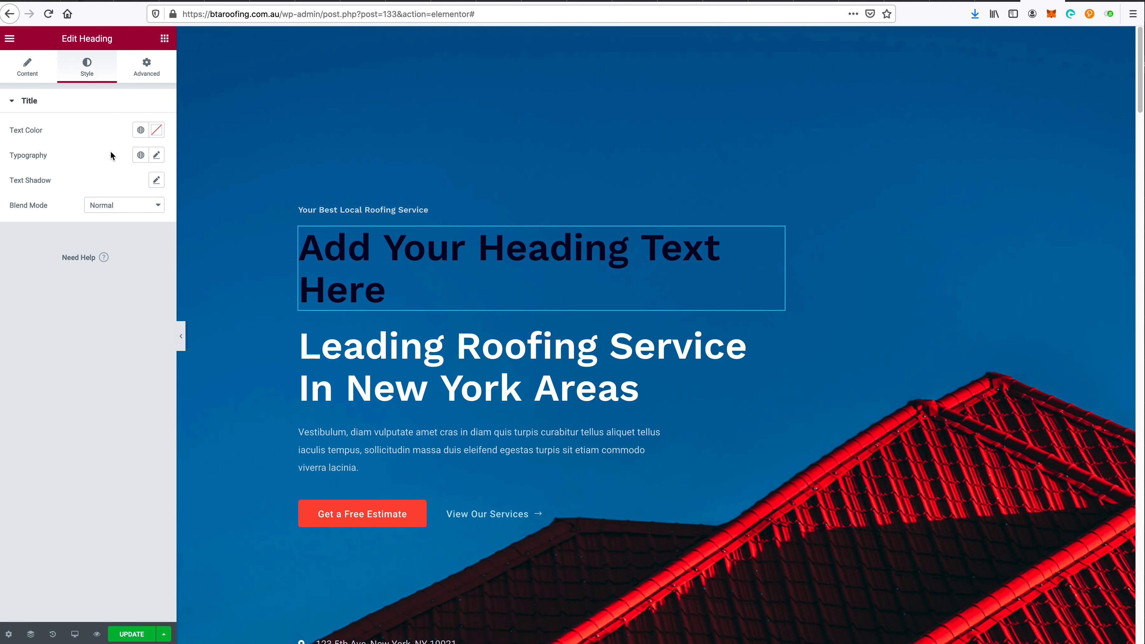
click(140, 132)
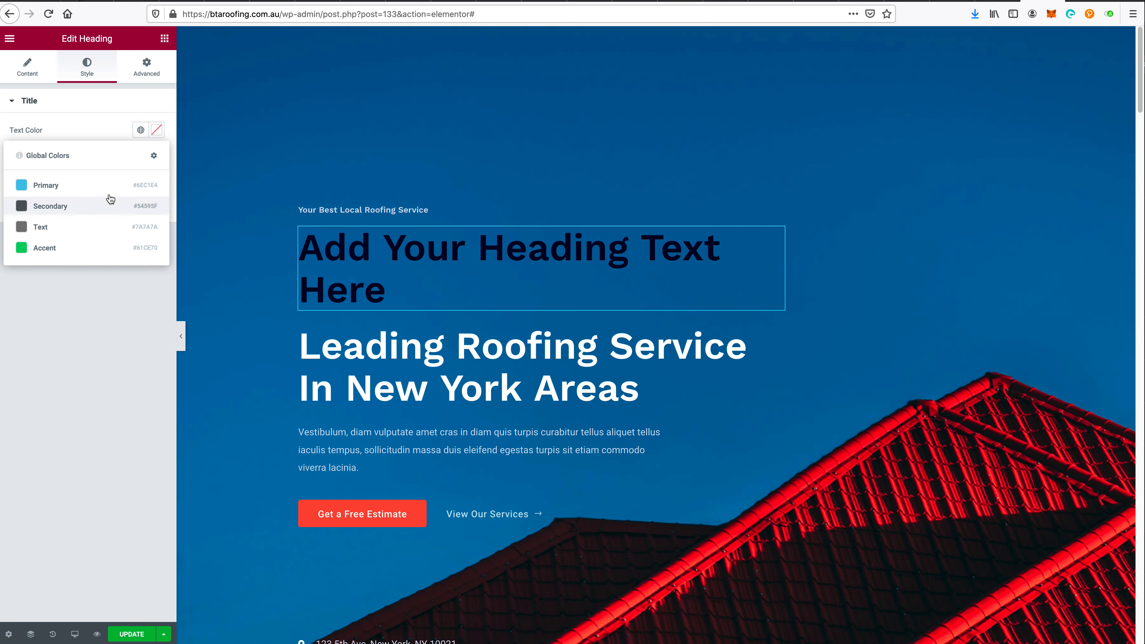
click(100, 122)
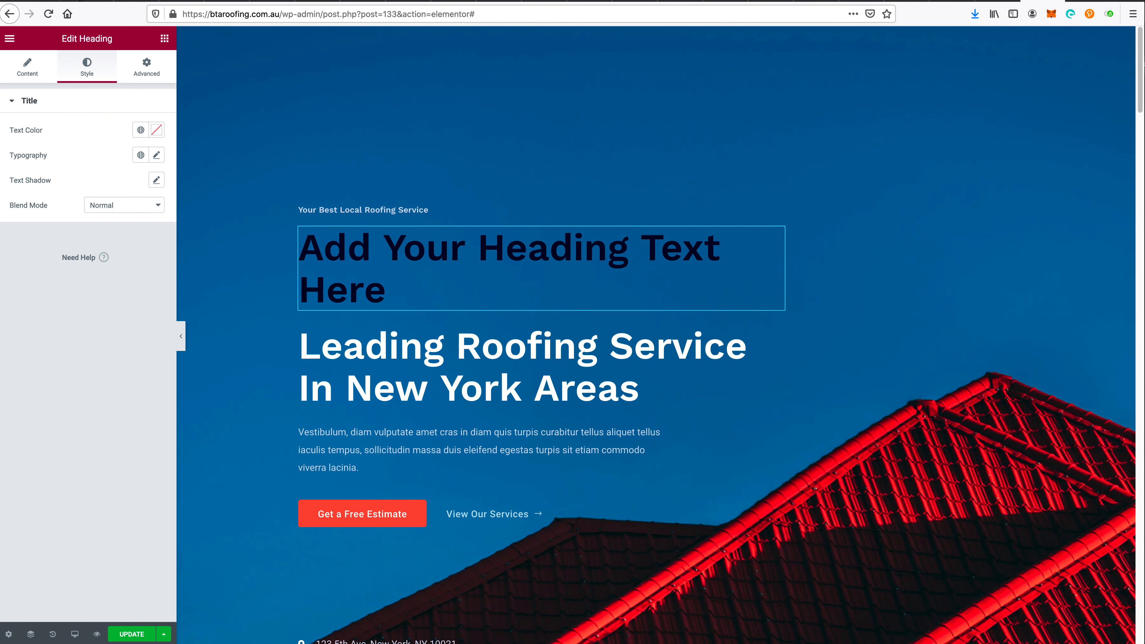
- Switch to Illustrator, open BTA Roofing.ai, sample the green of the logo's roof with the Eyedropper and get its hex code
key(super+Tab)
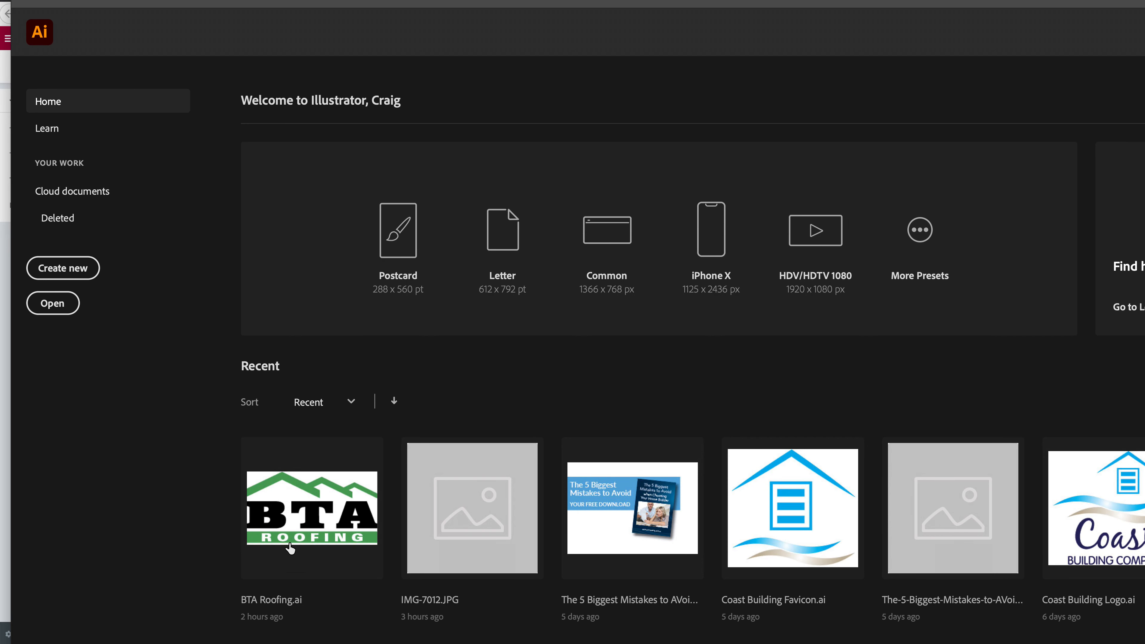
click(300, 495)
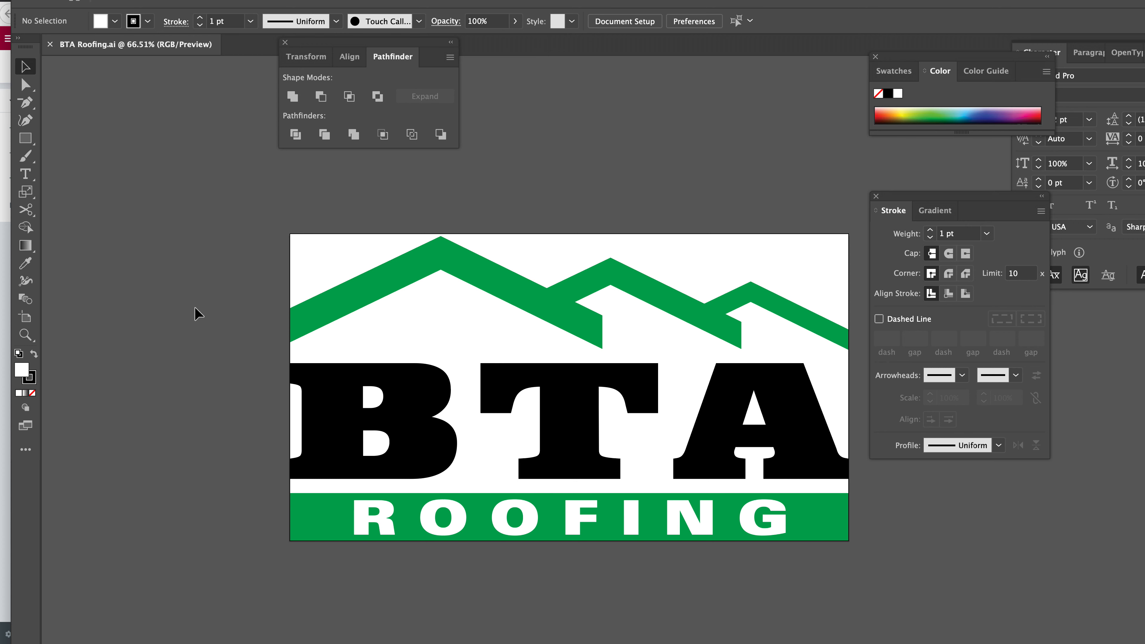
click(25, 263)
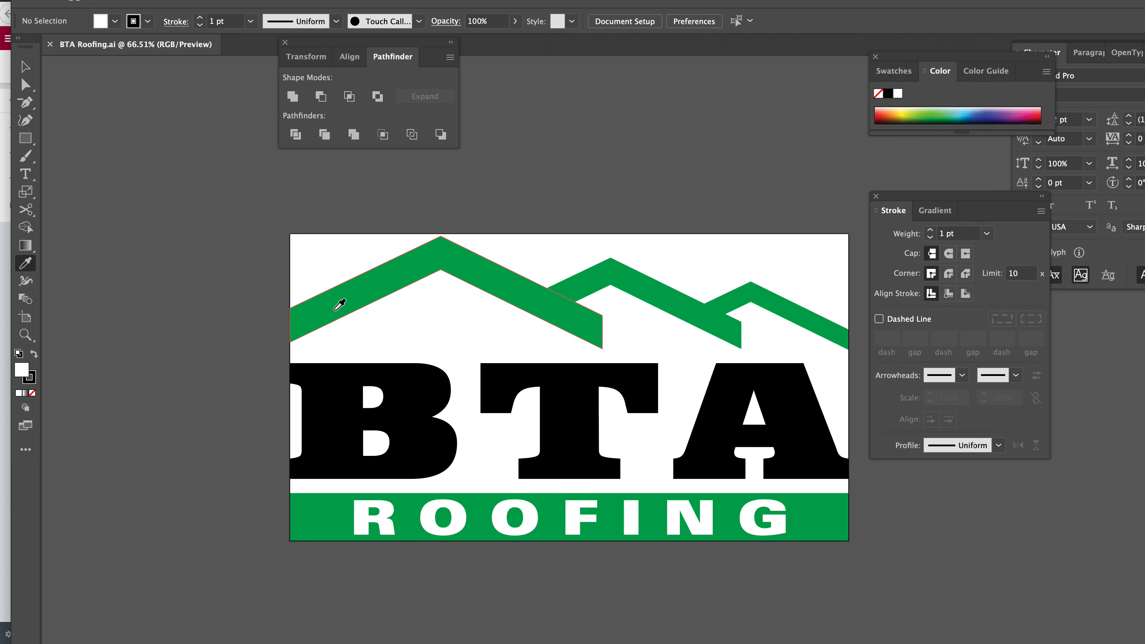
click(340, 304)
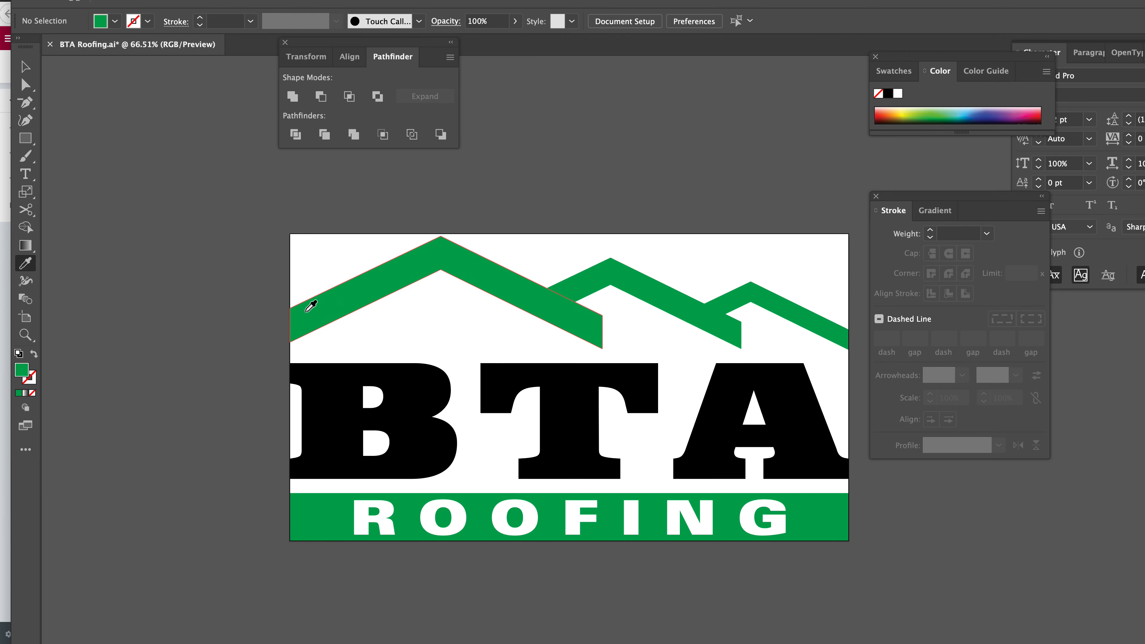
double_click(22, 371)
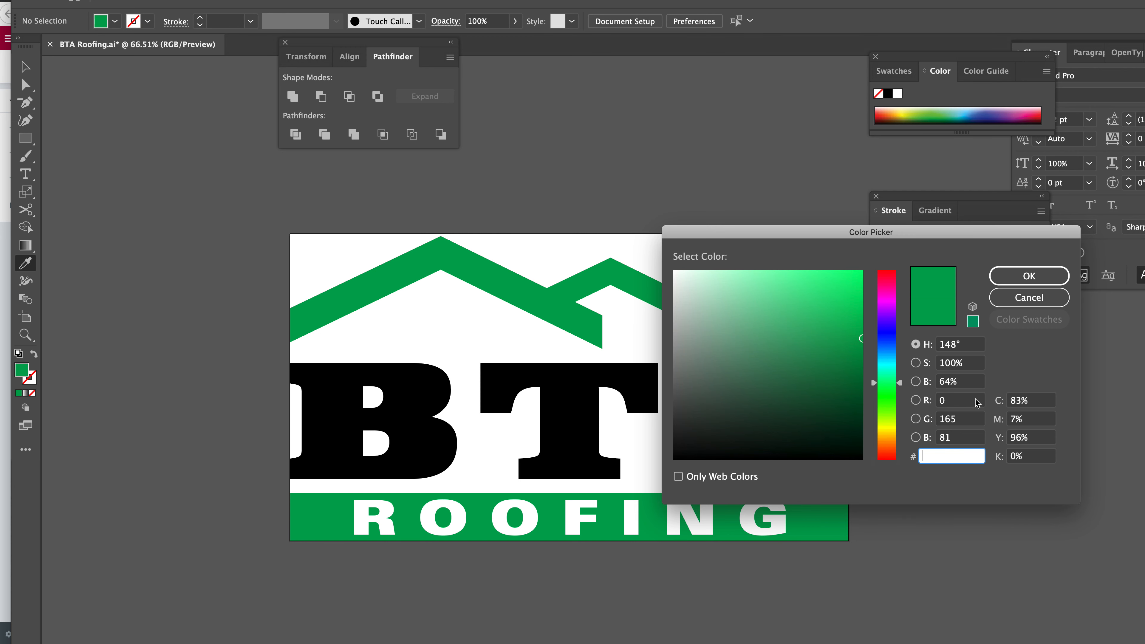
click(1040, 299)
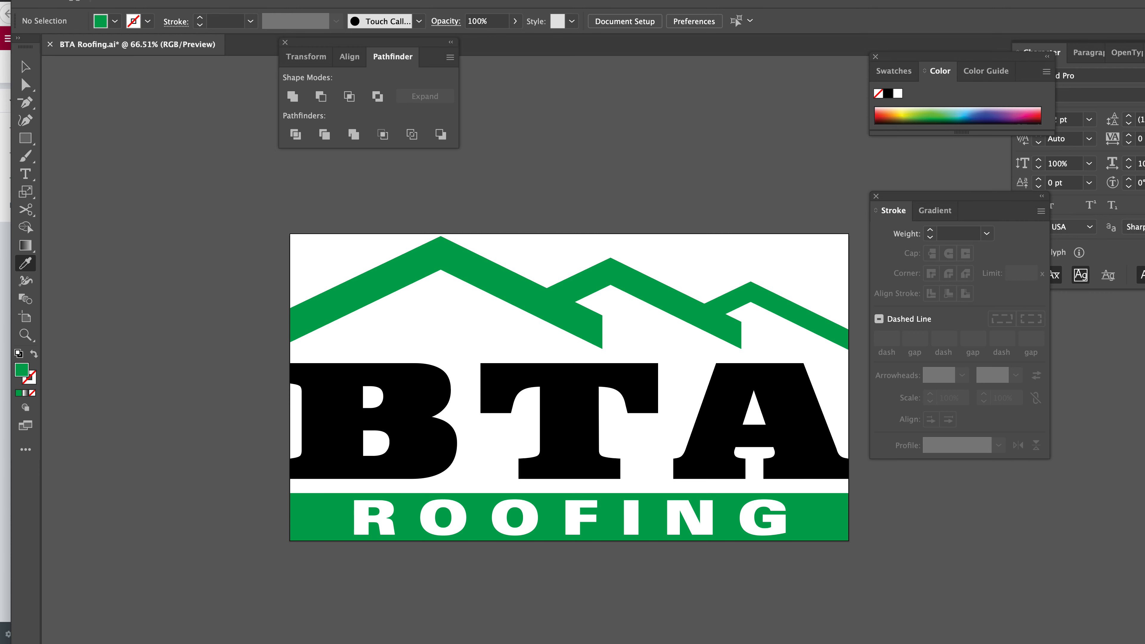
- Switch back to Firefox, search Google for "hex color 00a551" and consult the ColorHexa result
key(super+Tab)
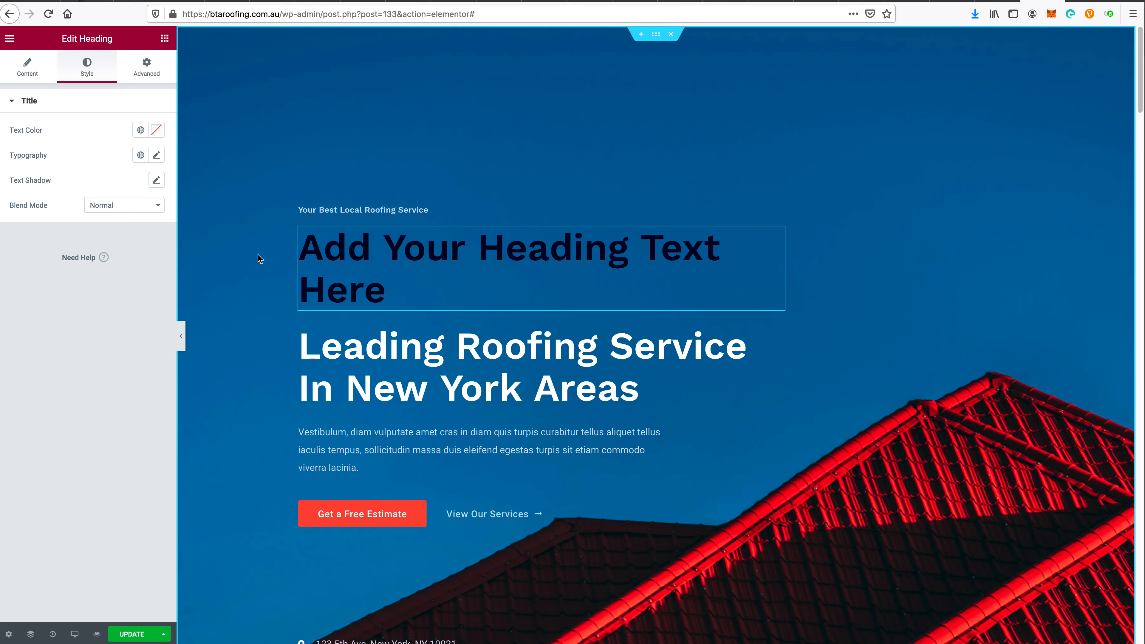
key(super+t)
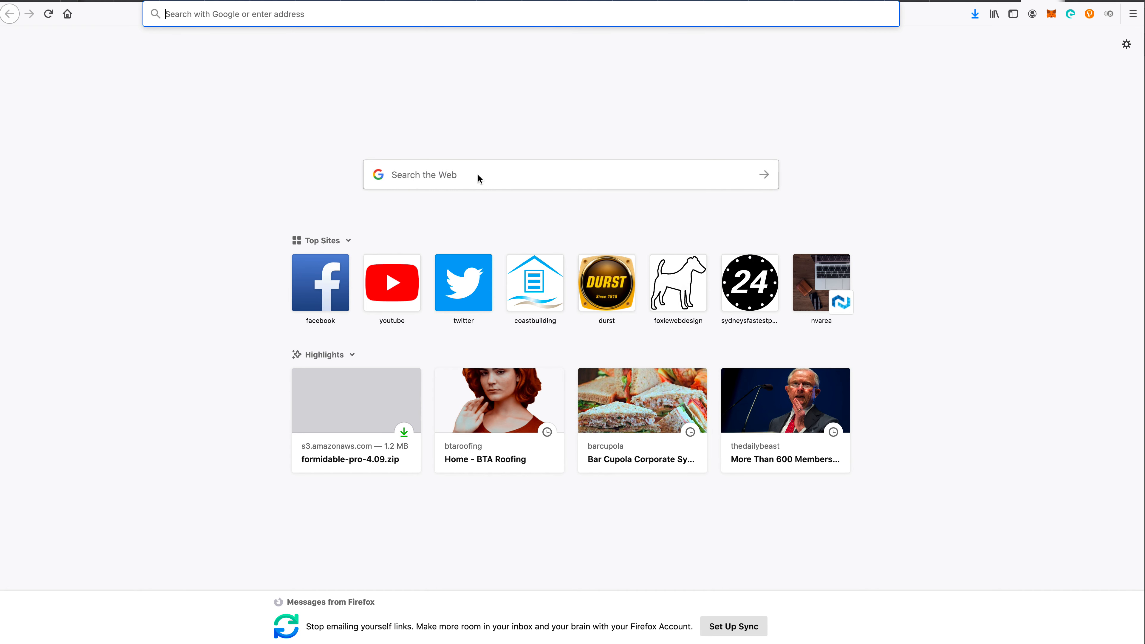
text(hex color)
key(Return)
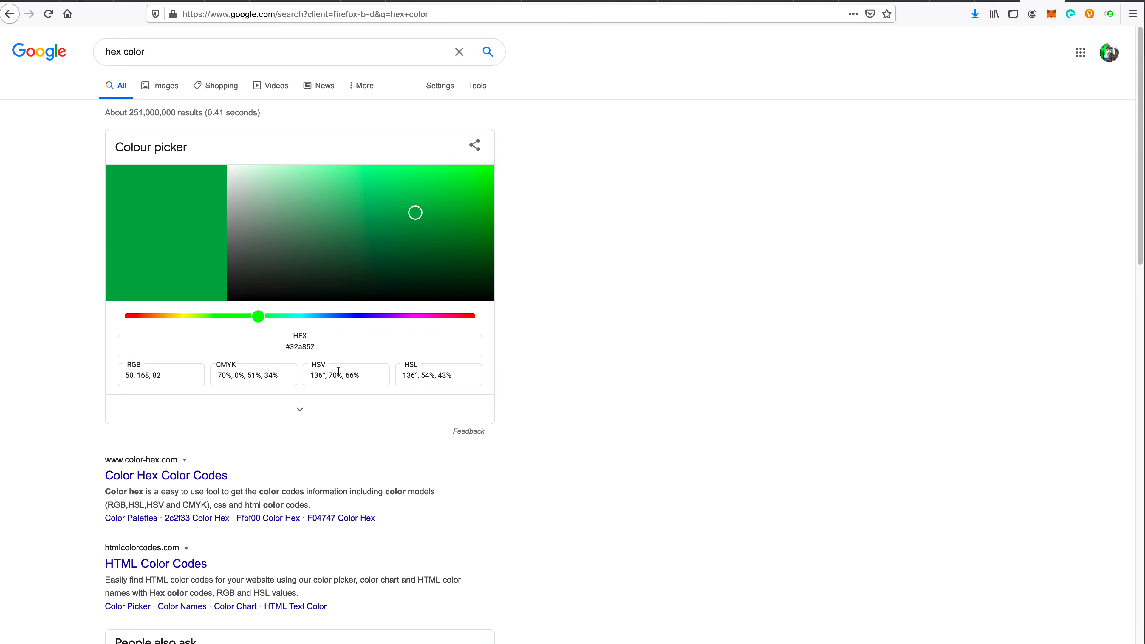
click(206, 482)
click(178, 47)
text(00a551)
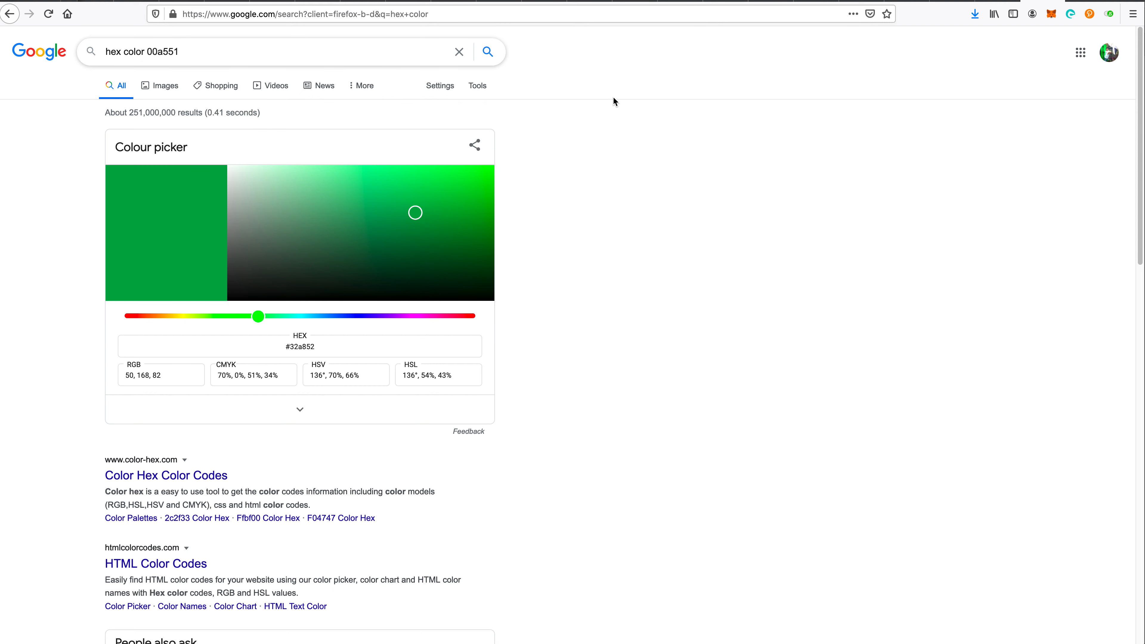
key(Return)
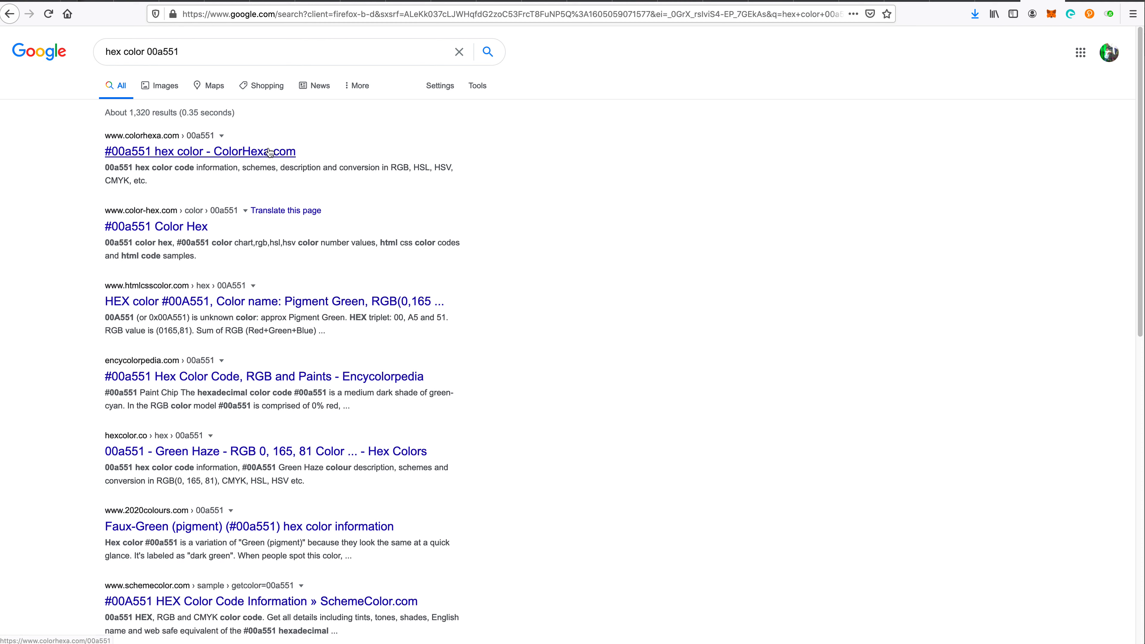
click(270, 152)
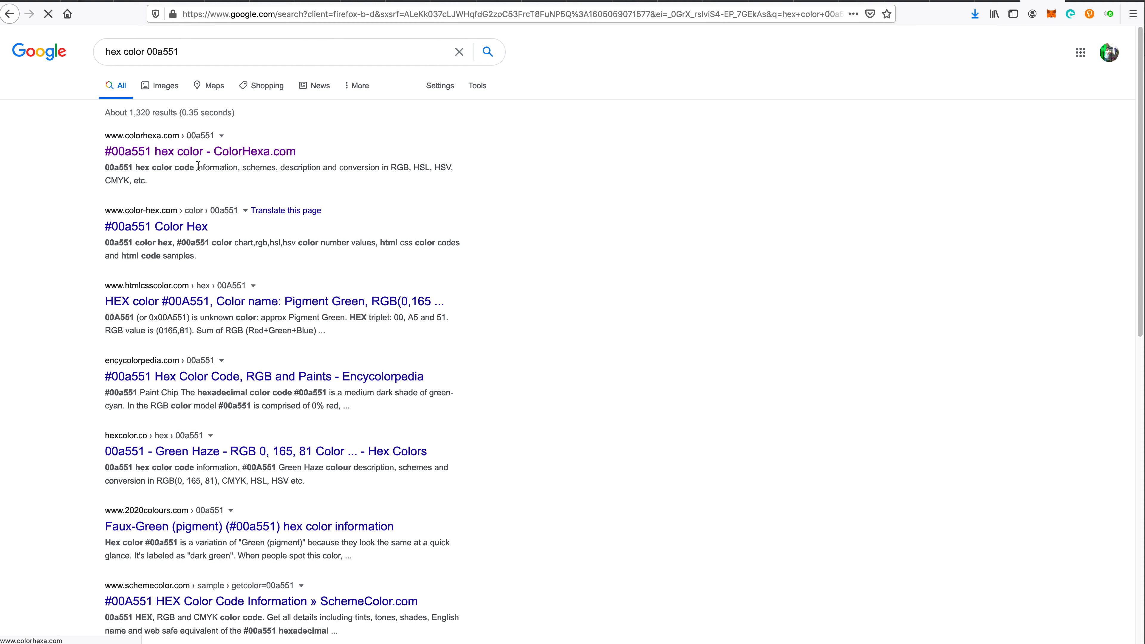
scroll(408, 386, down, 5)
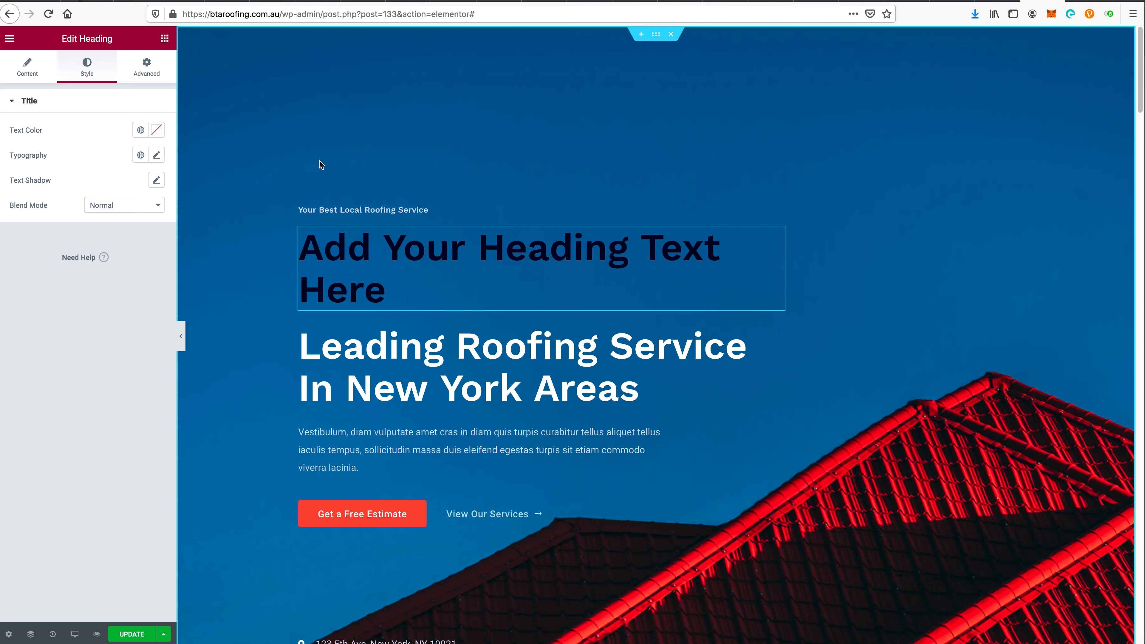
- Save the Home page changes in Elementor and open the page on the live site
click(131, 633)
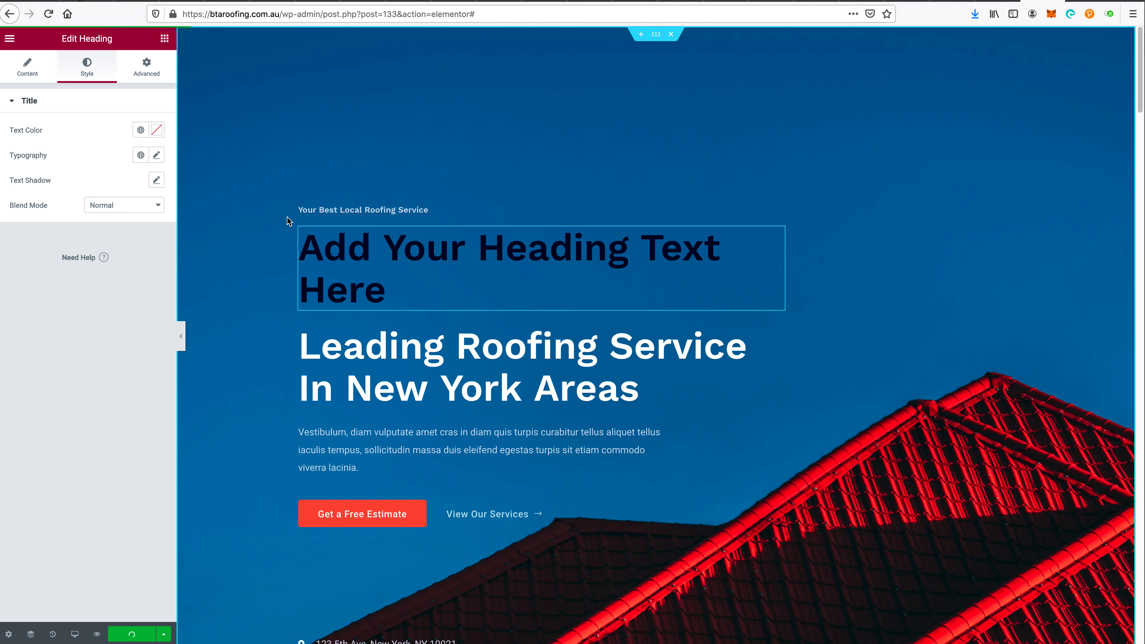
click(9, 40)
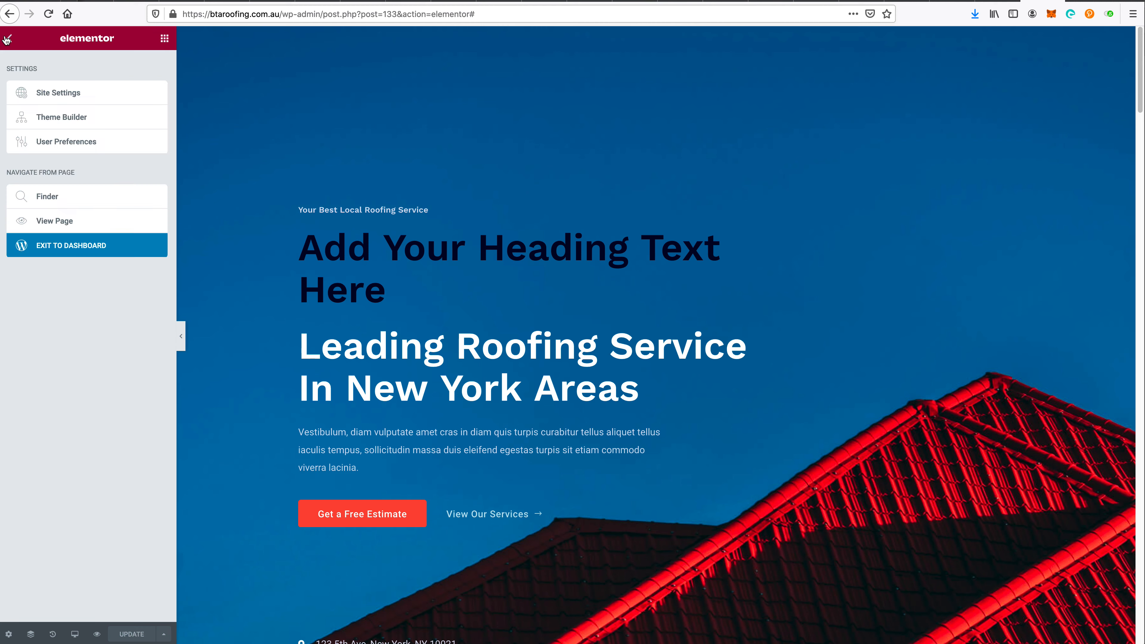
click(59, 225)
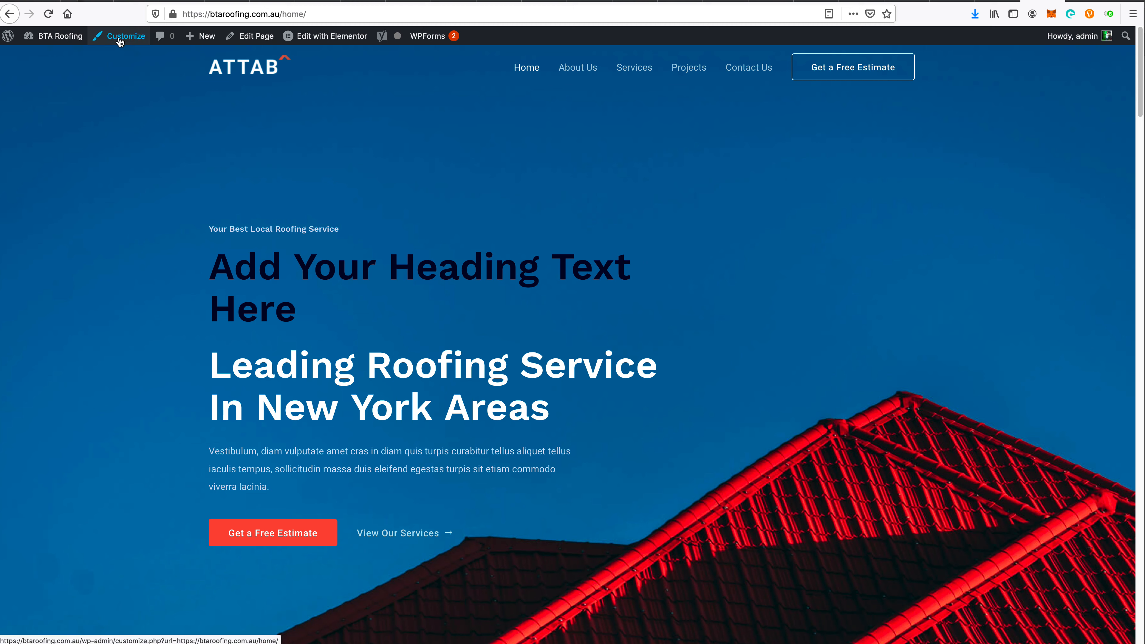
- Set the site's global Link Color to #00a551 among the base colors in the theme Customizer
click(120, 42)
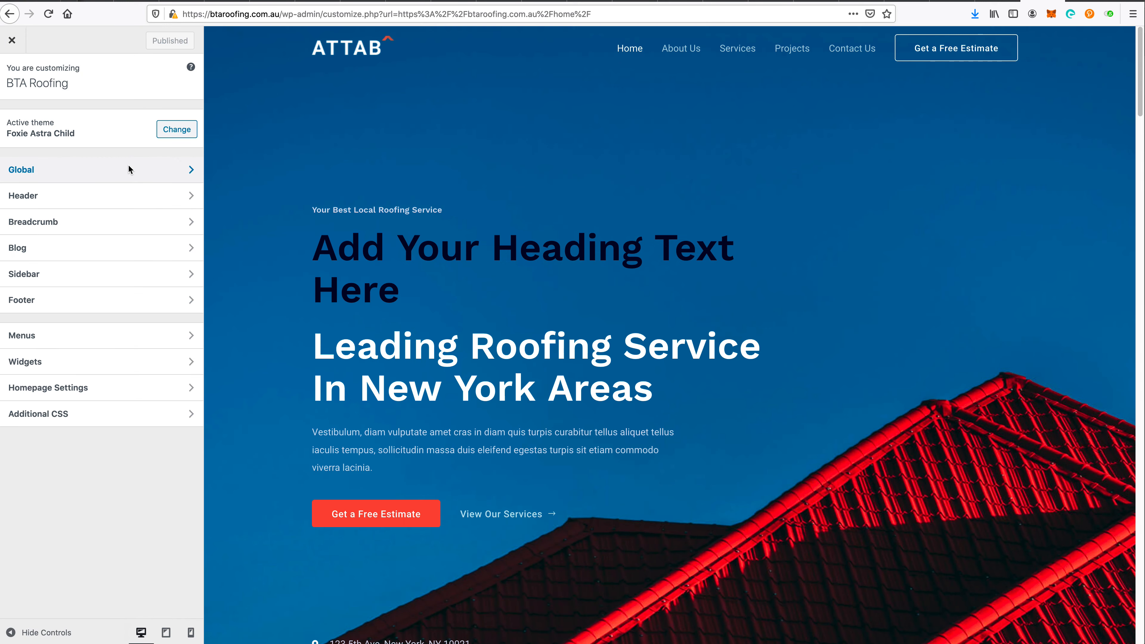
click(129, 166)
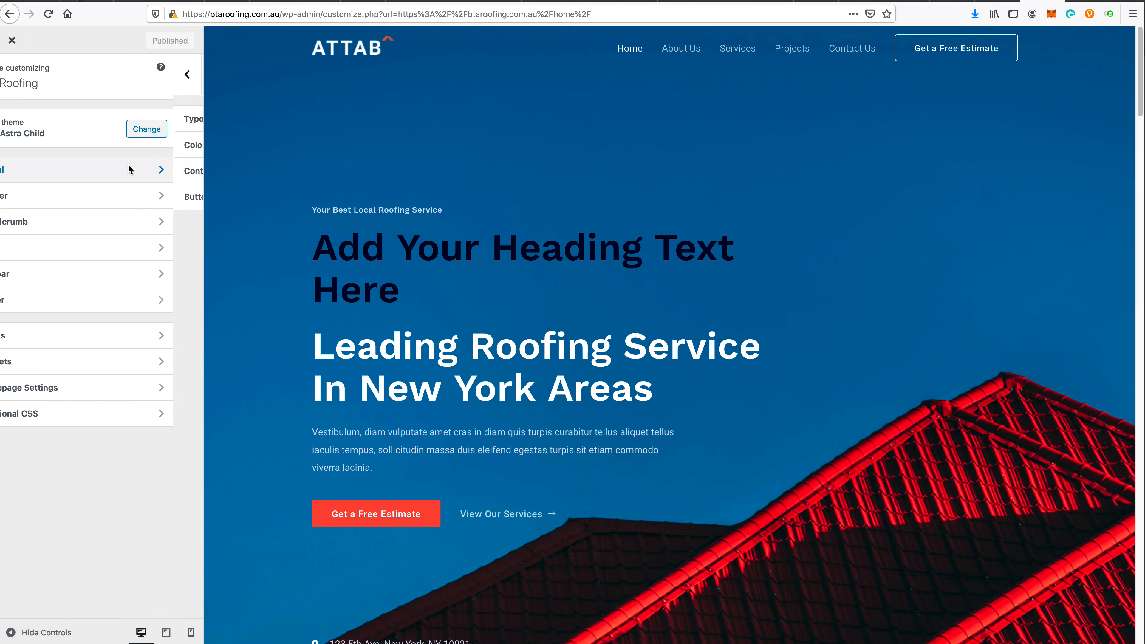
click(122, 146)
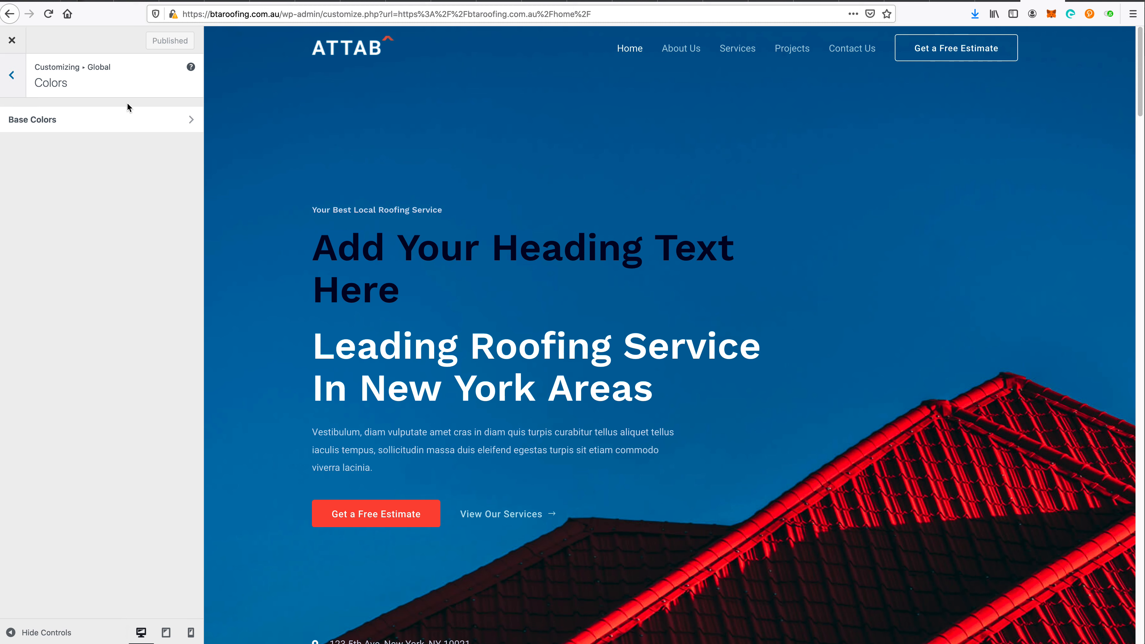
click(127, 120)
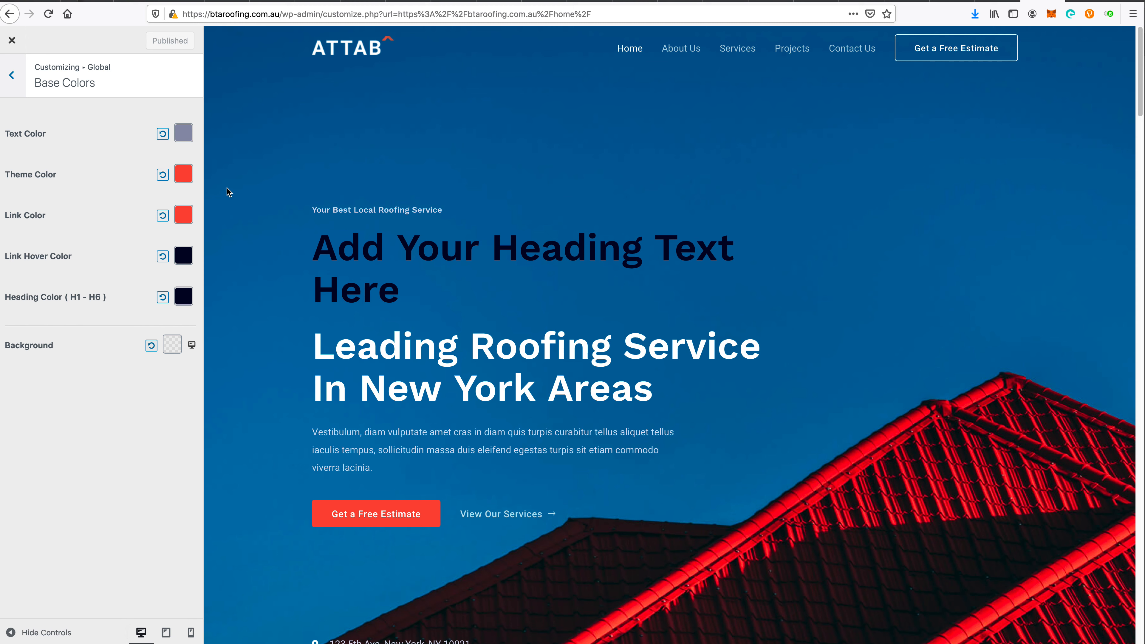
click(183, 215)
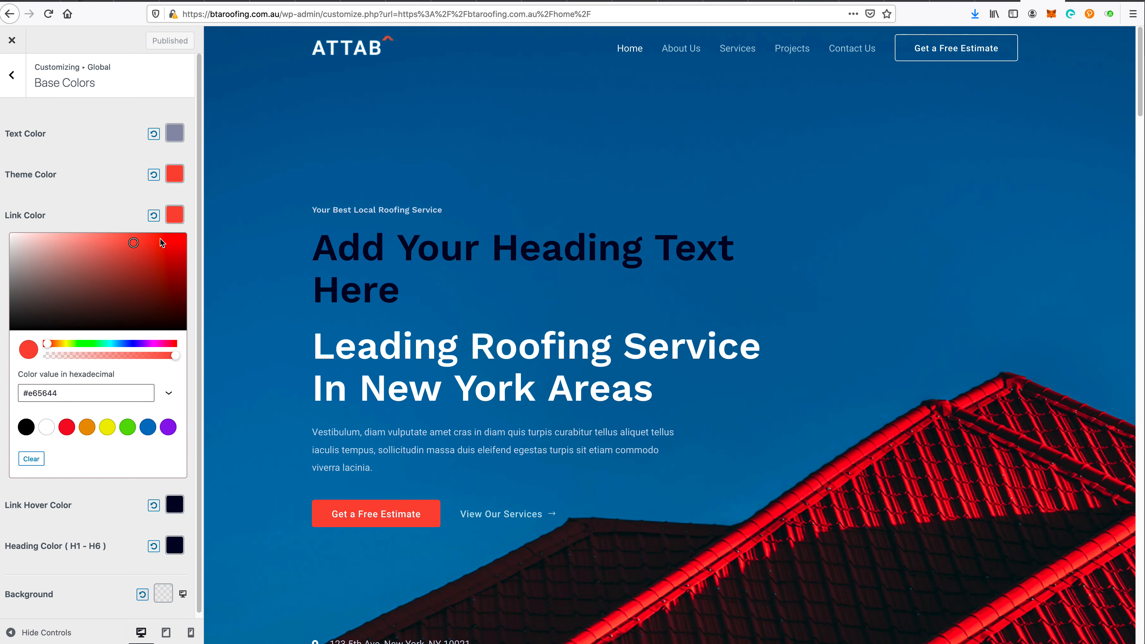
click(54, 396)
key(ctrl+v)
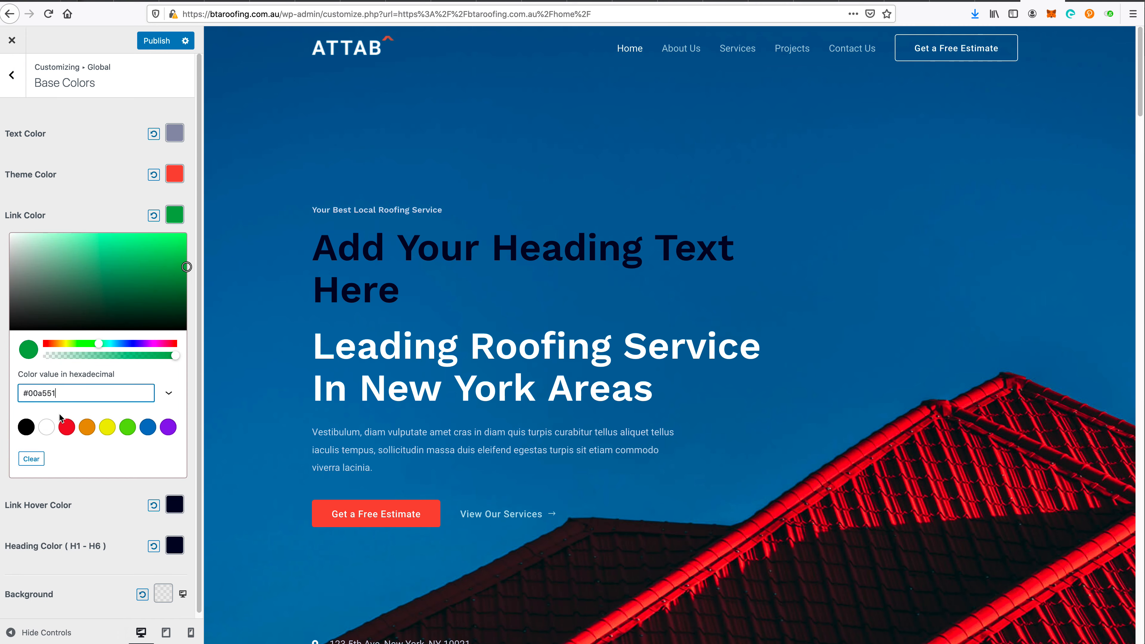
click(93, 202)
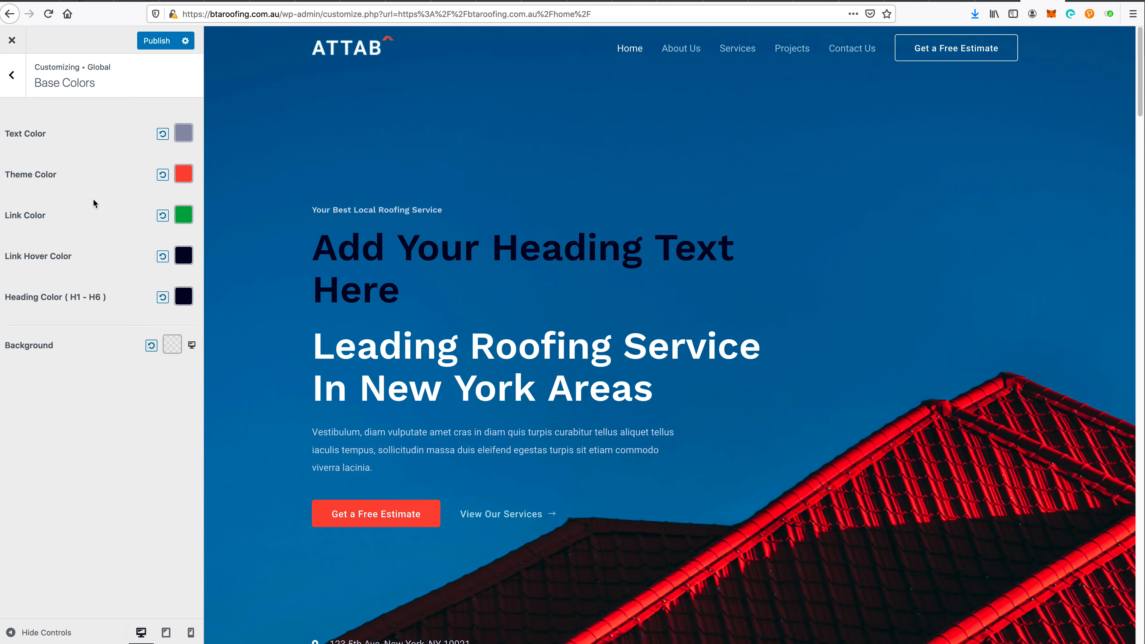
- Open the Theme Color for editing, and search Google for "colours that blend with green"
click(185, 175)
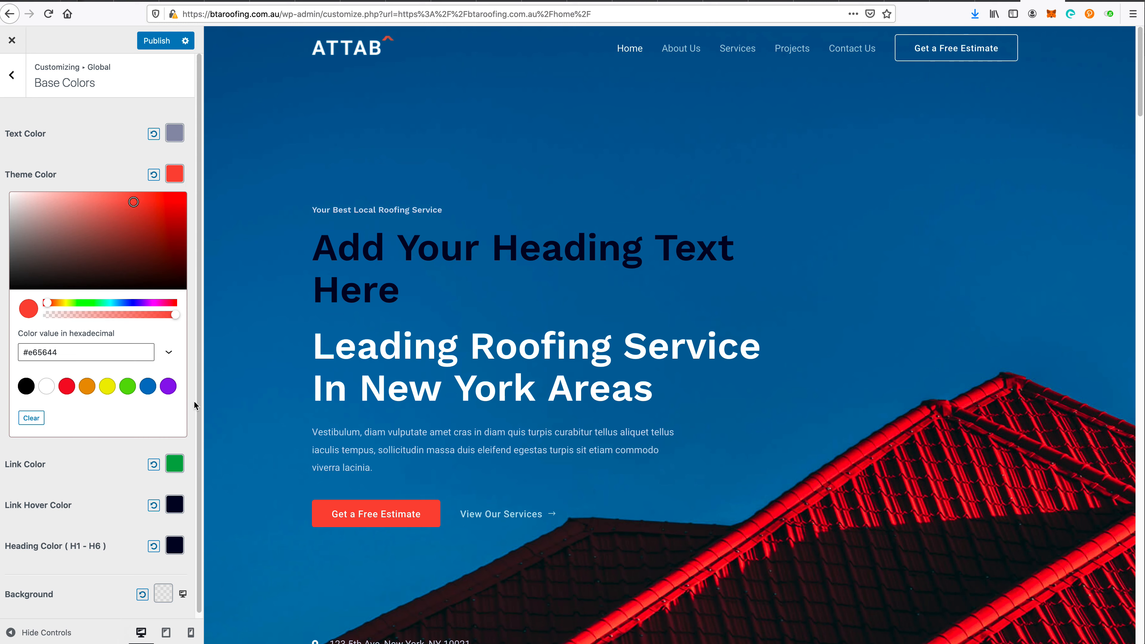
key(ctrl+t)
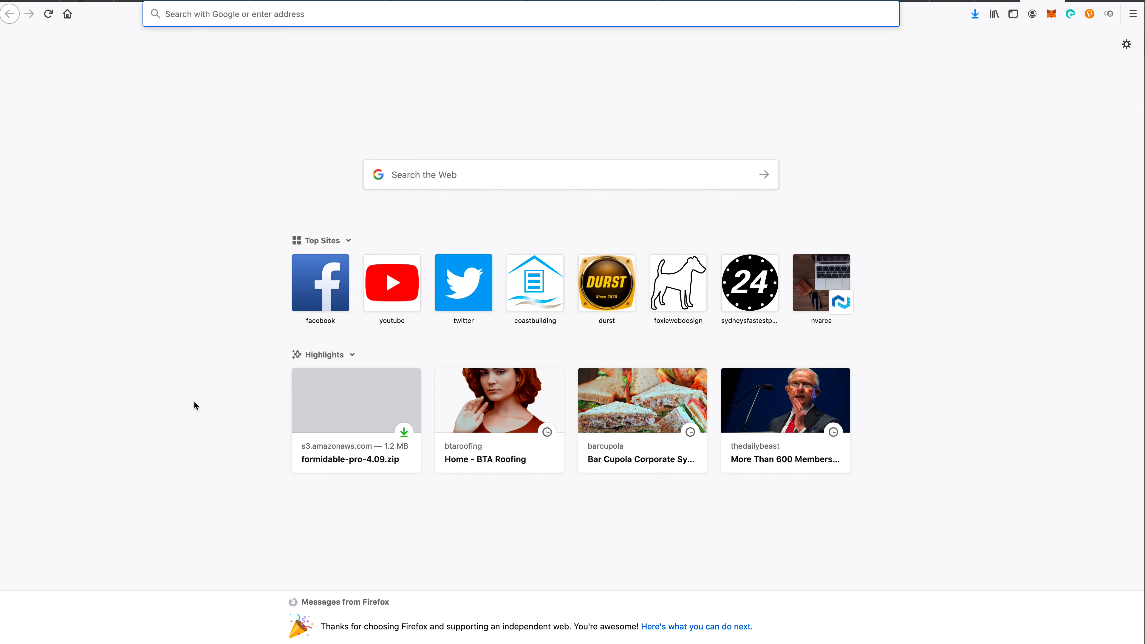
text(colours that)
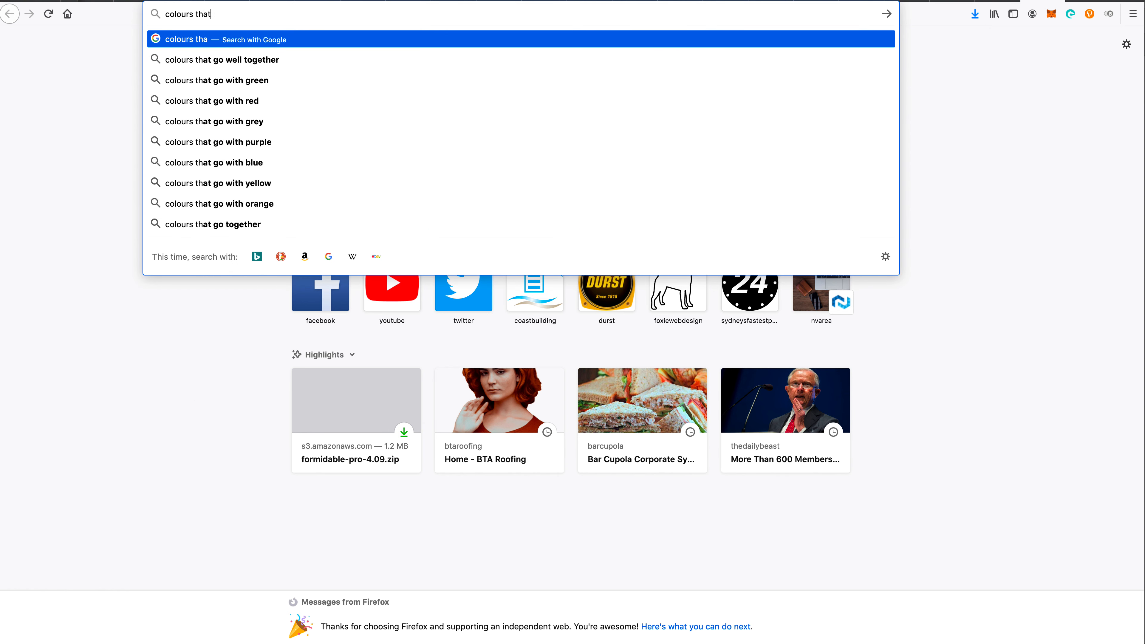
text( blend with)
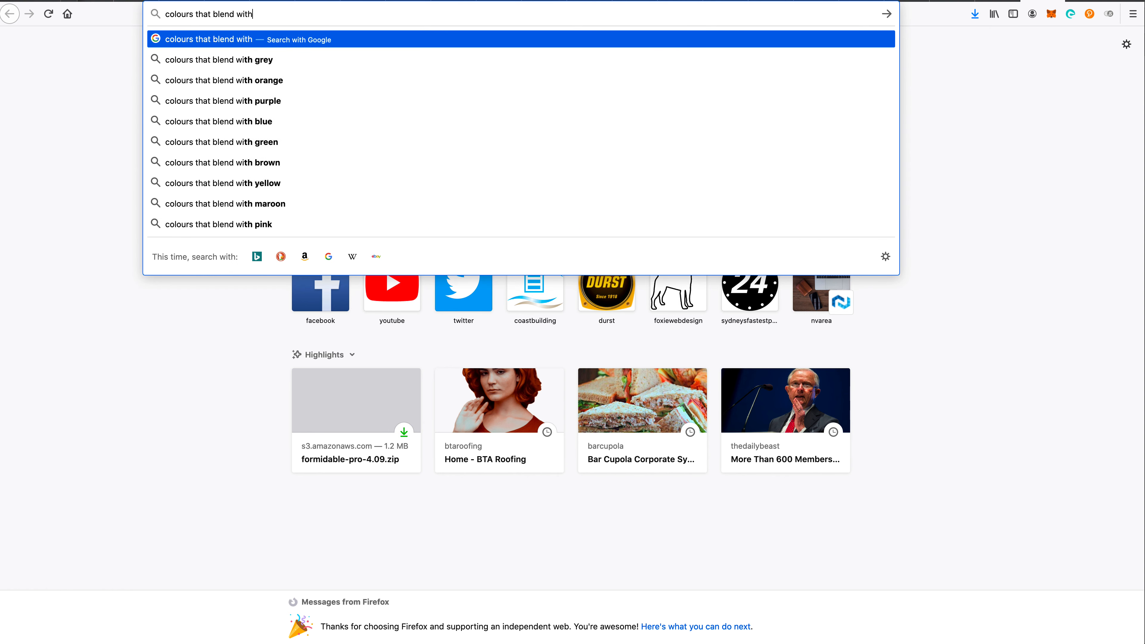
text( green)
key(Return)
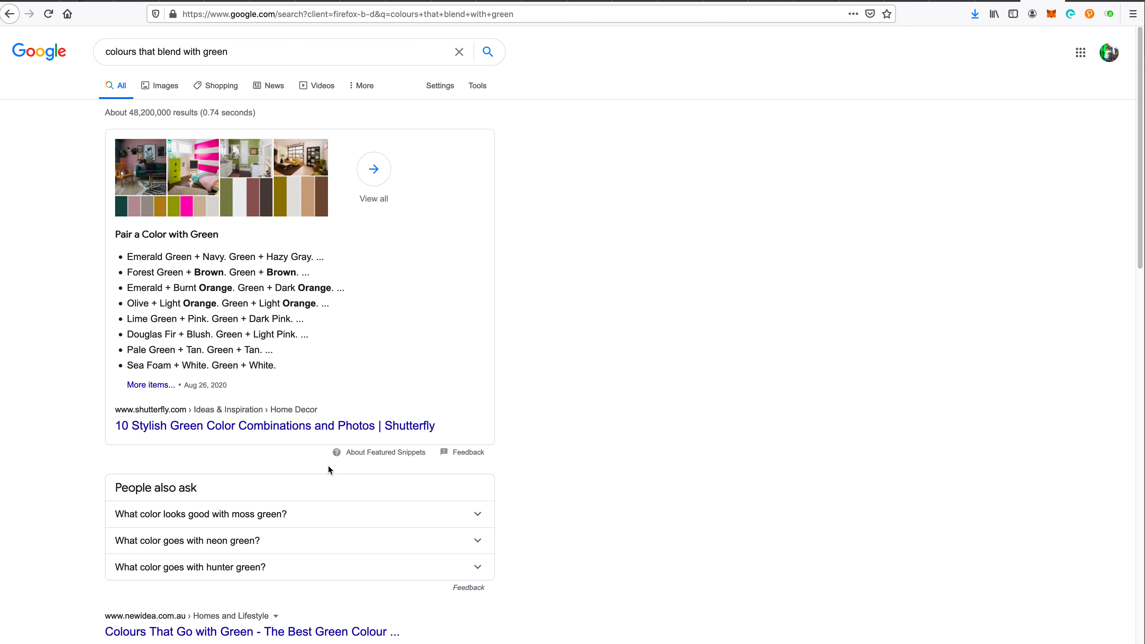
- Open the New Idea, BrightSide, Pinterest and House Beautiful results on colors that go with green in separate tabs
scroll(448, 431, down, 5)
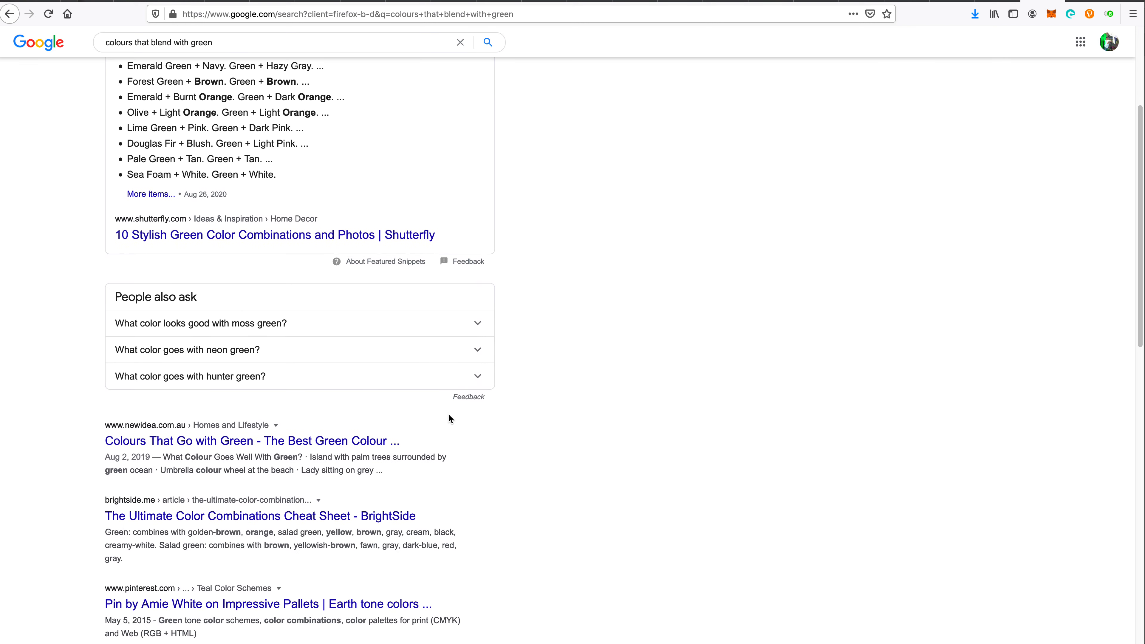
super+click(325, 441)
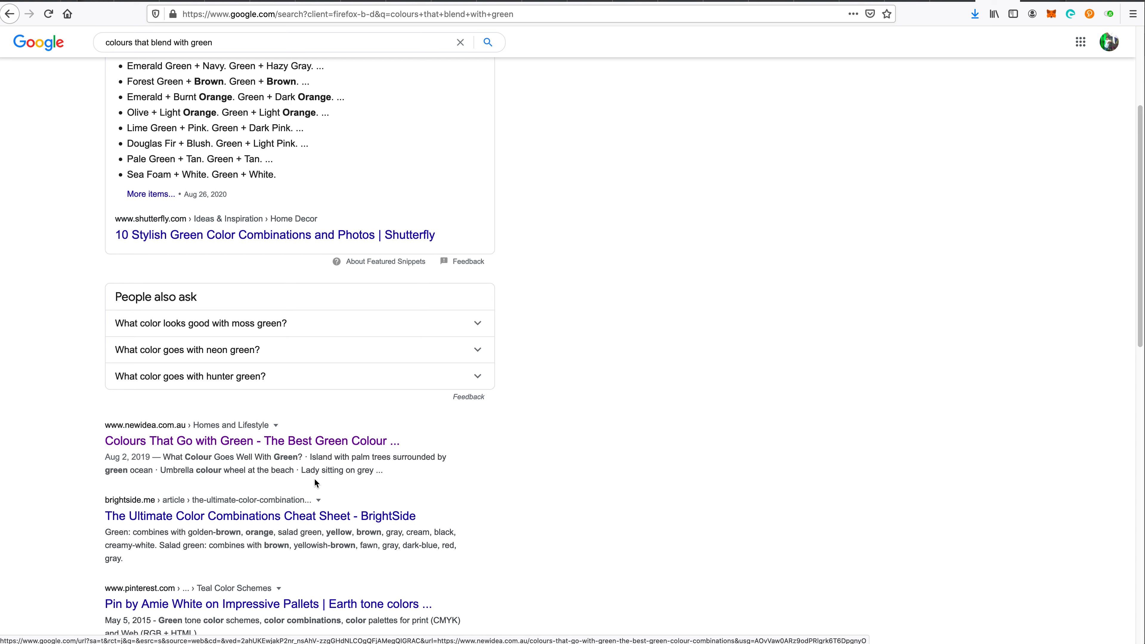
super+click(318, 514)
super+click(289, 604)
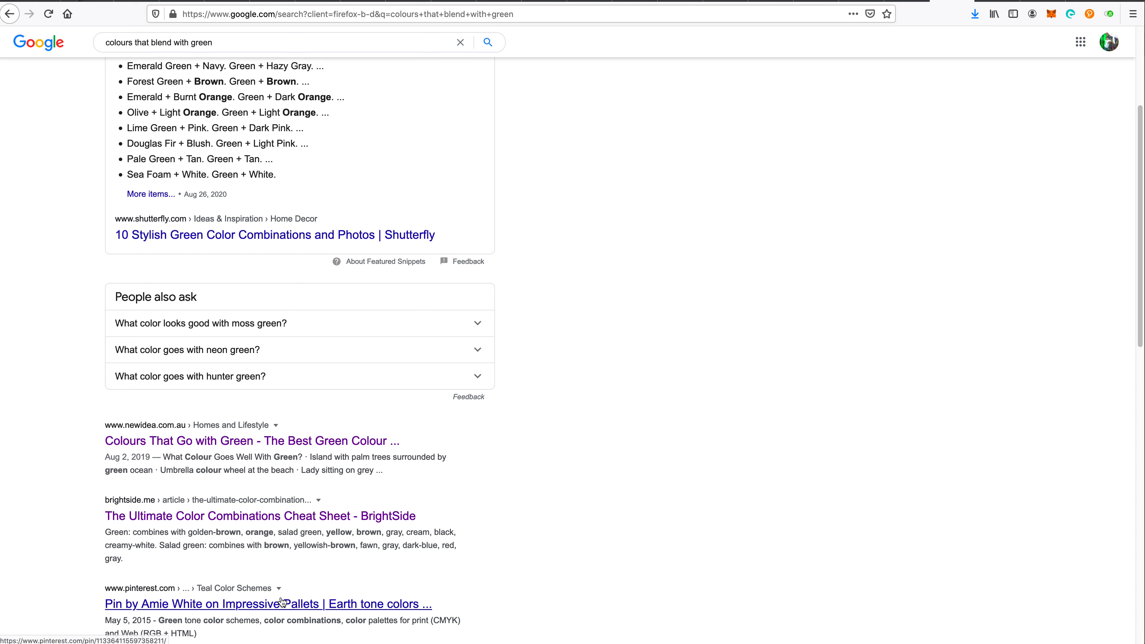
scroll(514, 516, down, 3)
scroll(517, 517, down, 5)
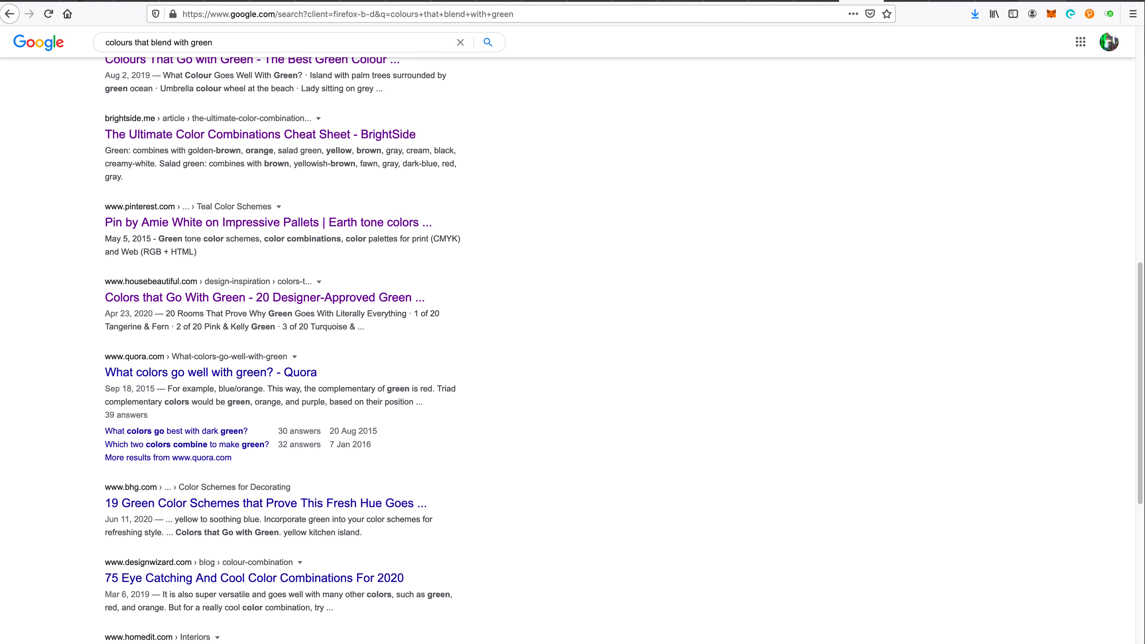
- Look through the House Beautiful article on rooms decorated in green for colors that pair with it
scroll(769, 307, down, 5)
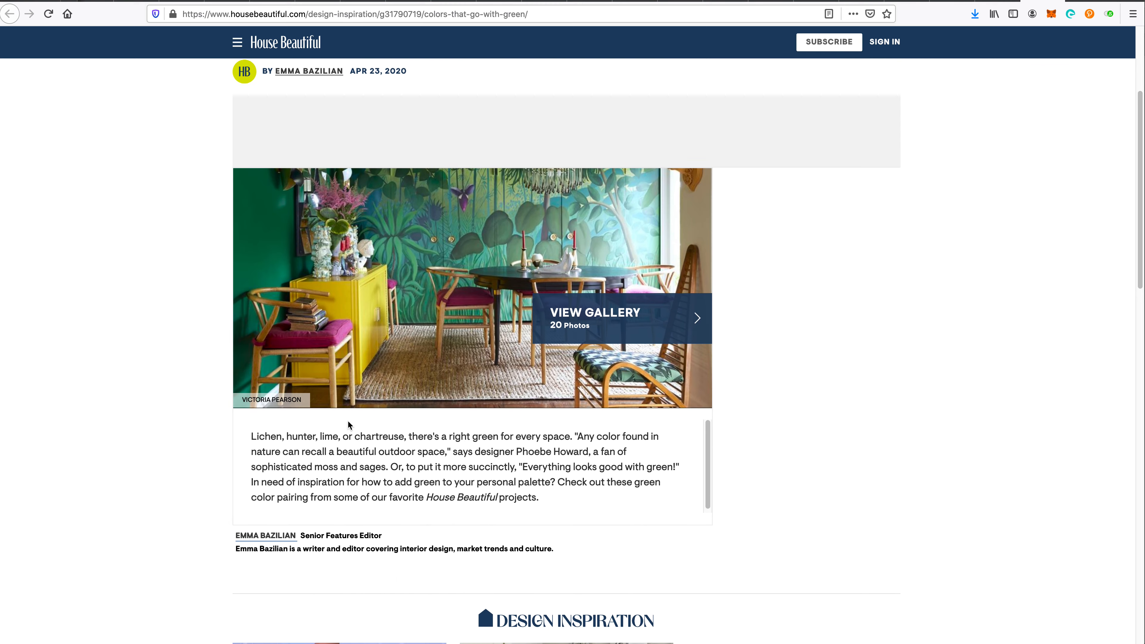
scroll(596, 333, down, 6)
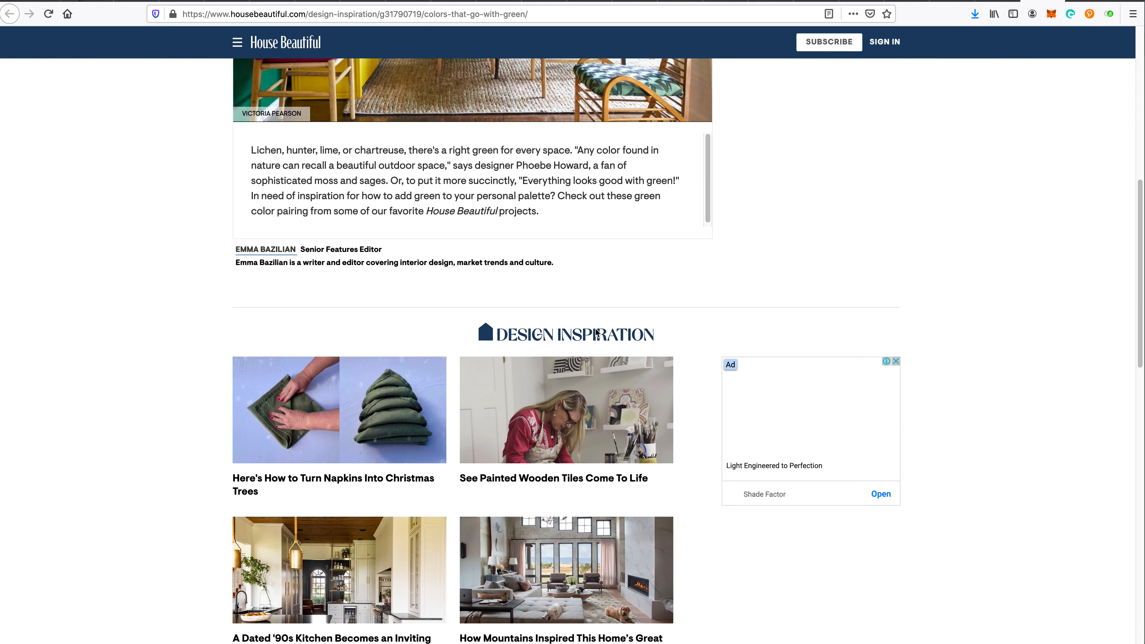
scroll(574, 289, down, 4)
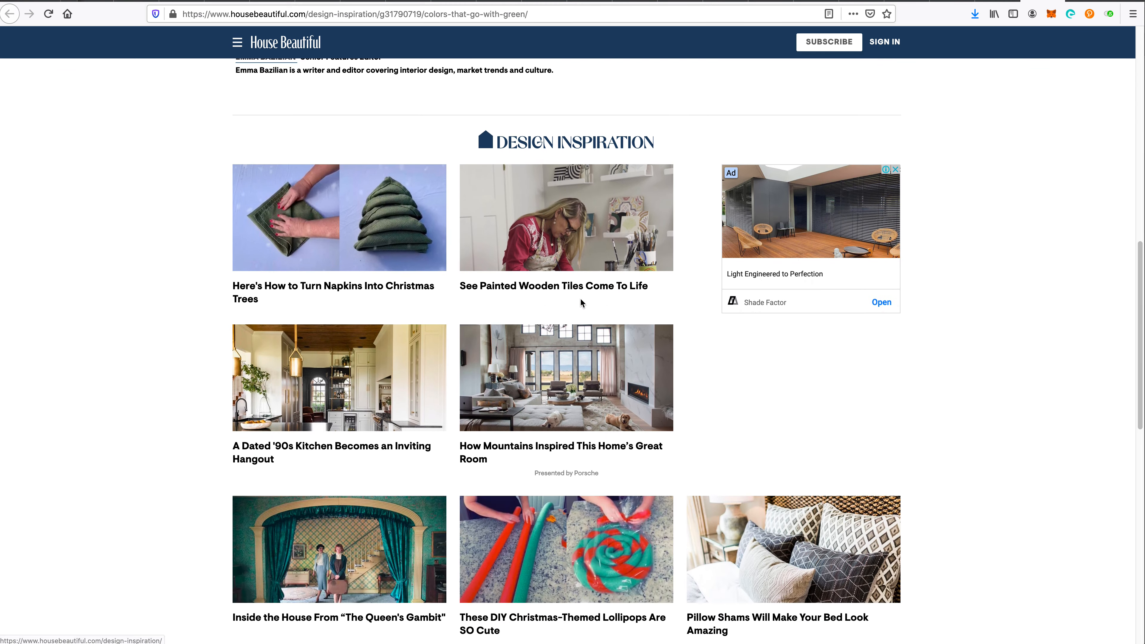
scroll(580, 299, down, 6)
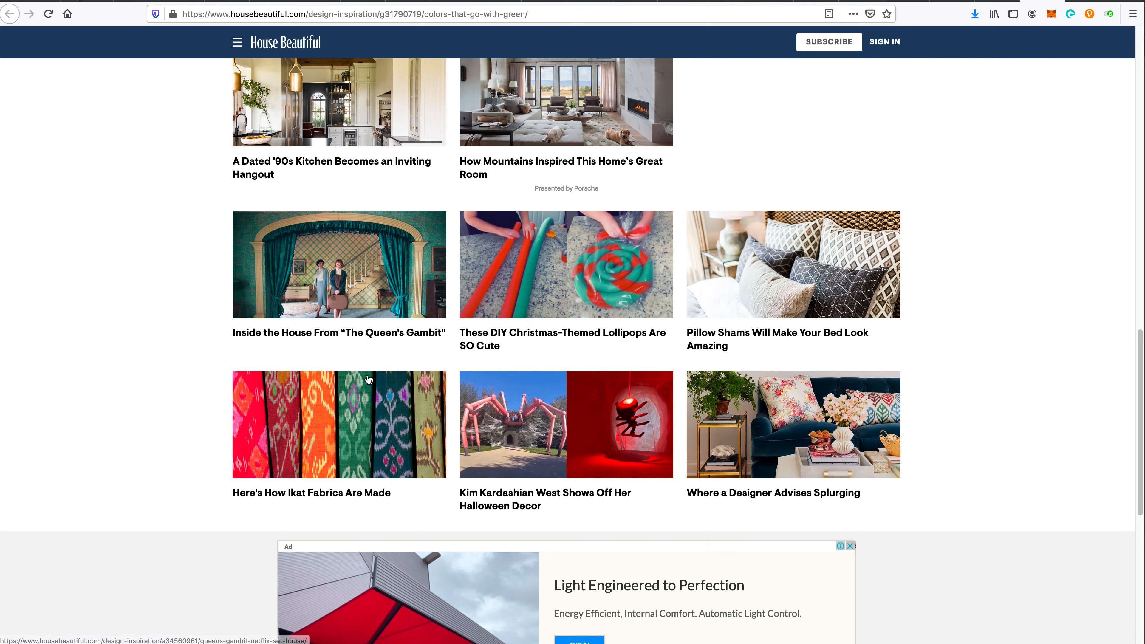
scroll(204, 403, down, 6)
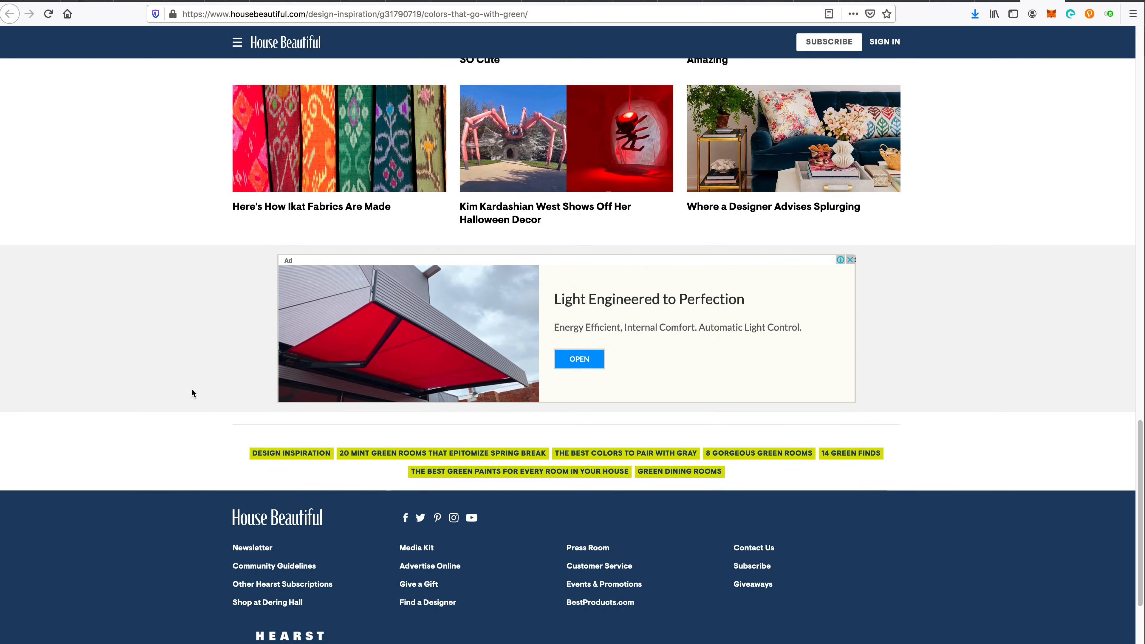
scroll(191, 390, up, 4)
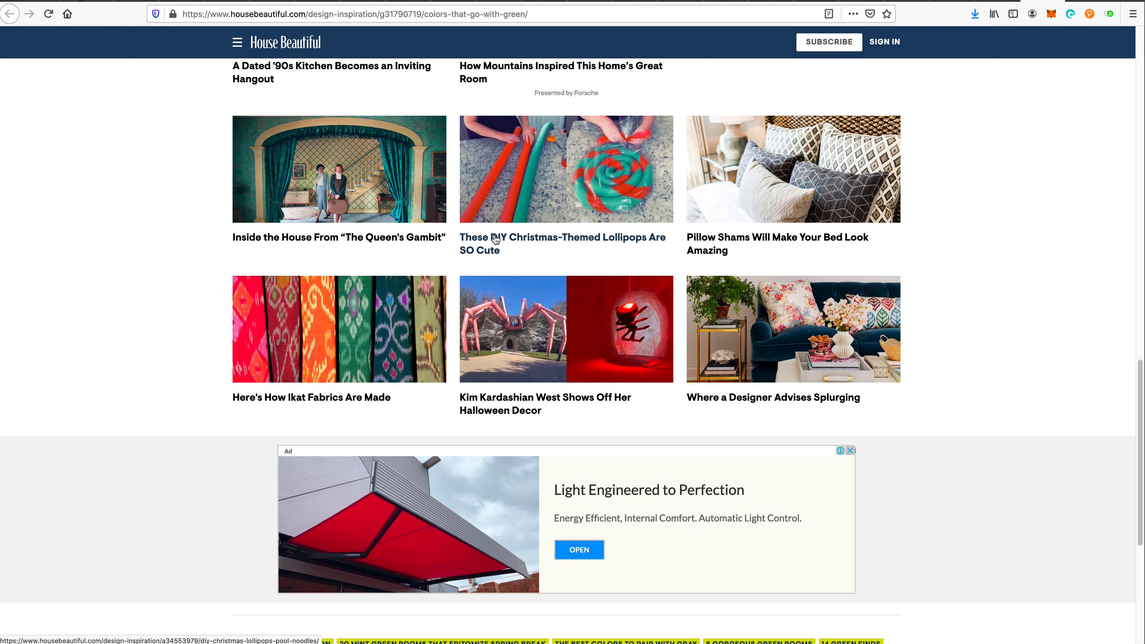
scroll(640, 176, up, 5)
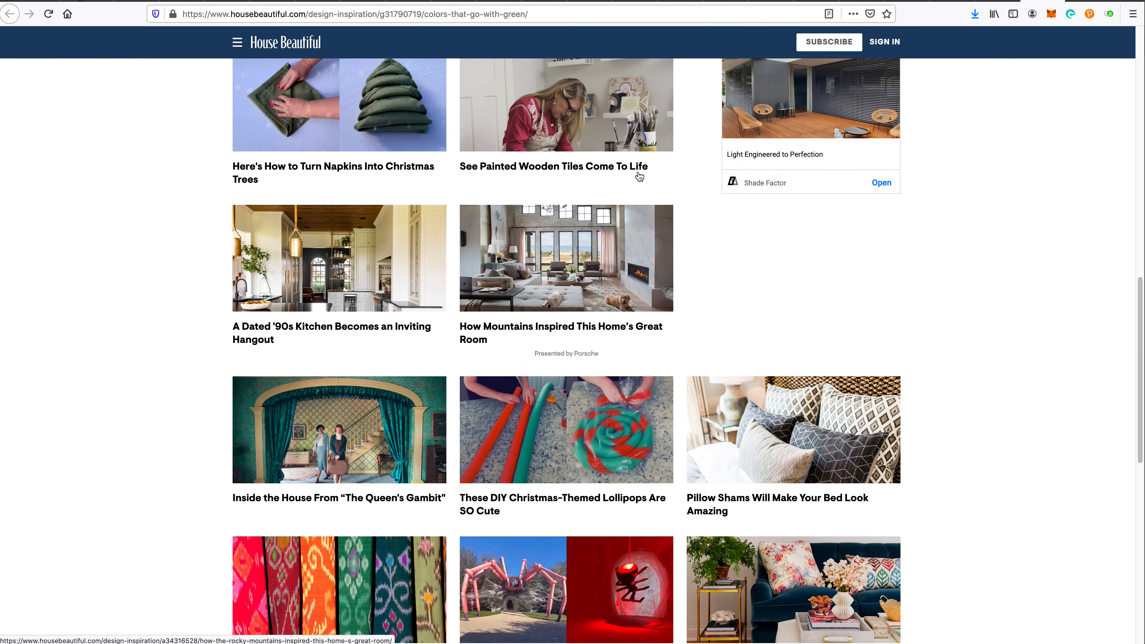
scroll(640, 176, up, 15)
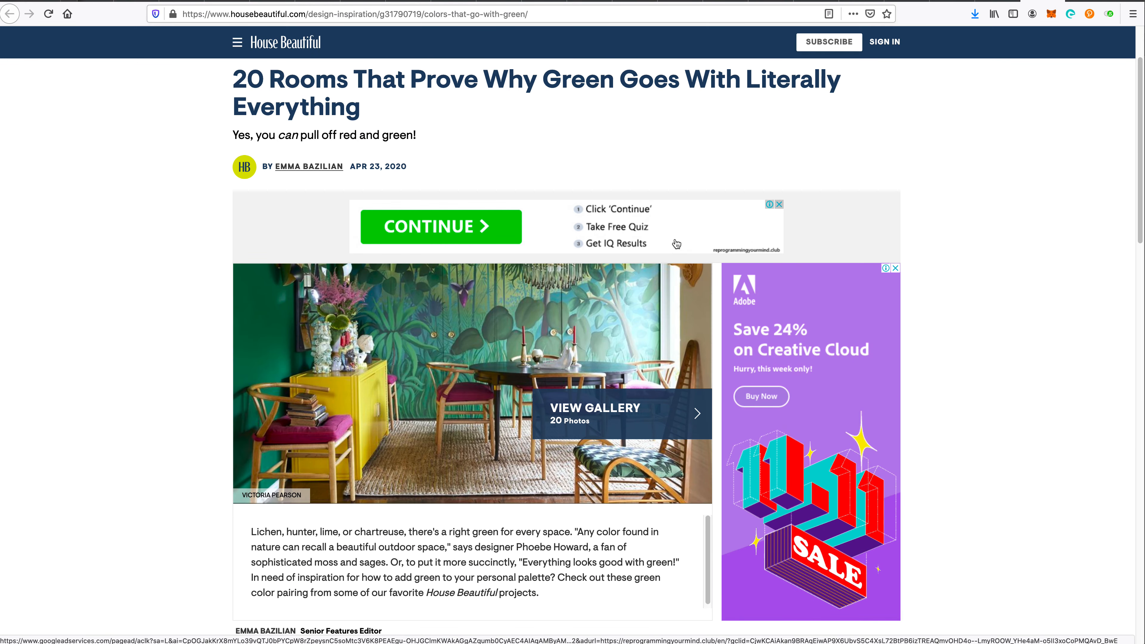
scroll(677, 244, up, 2)
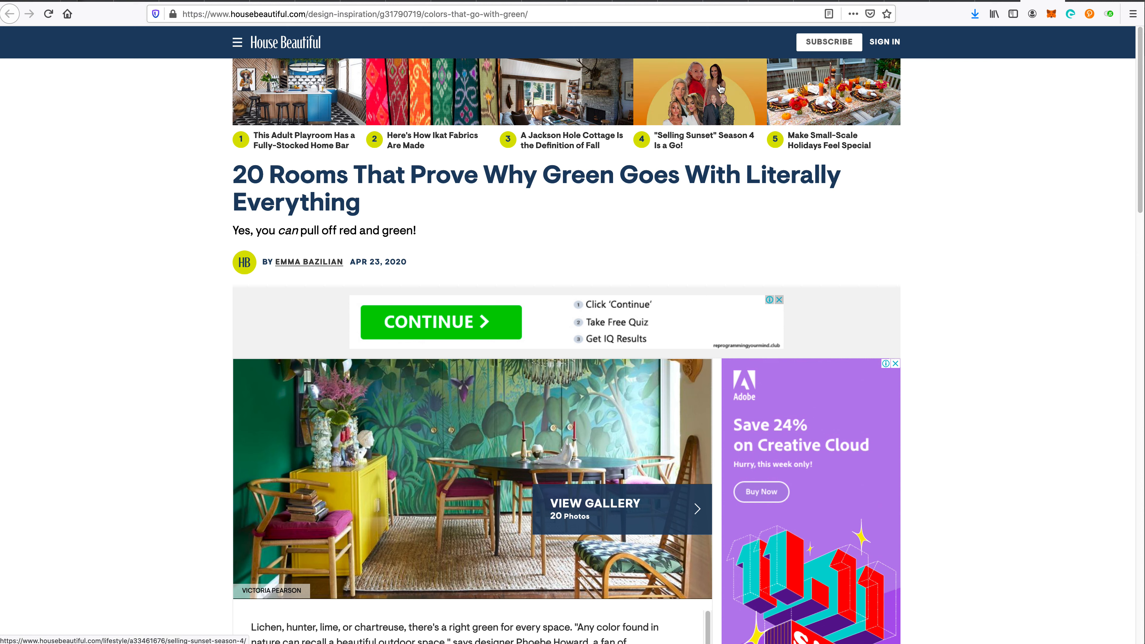
- Check the Pinterest green palettes, close the unneeded article tabs, and read New Idea's advice on colours that go with green
key(ctrl+Tab)
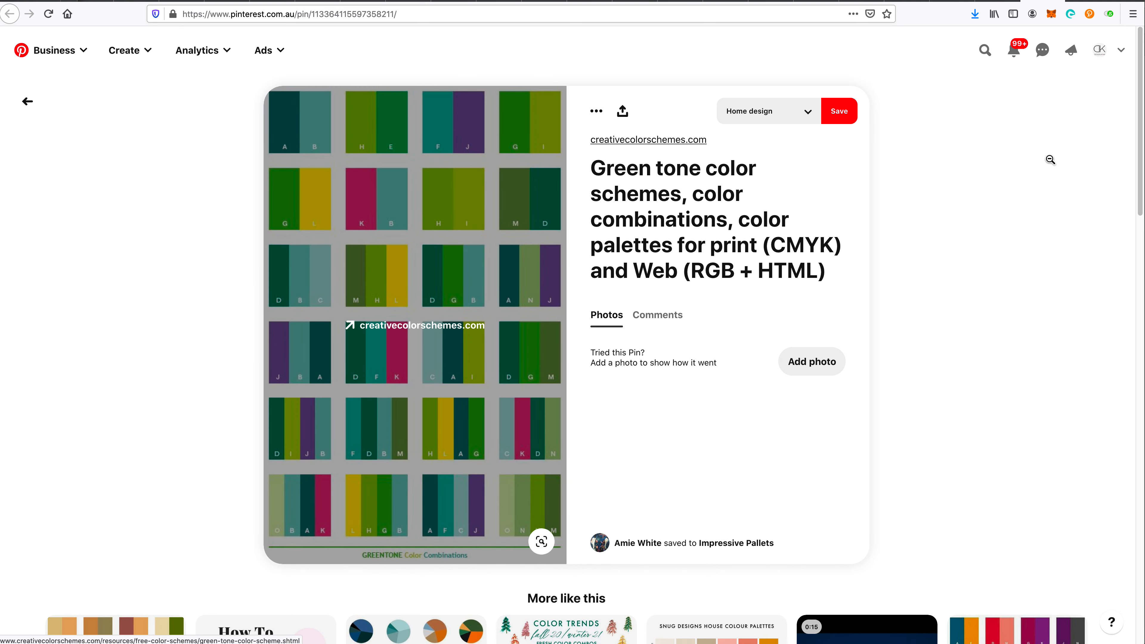
key(super+w)
key(super+w)
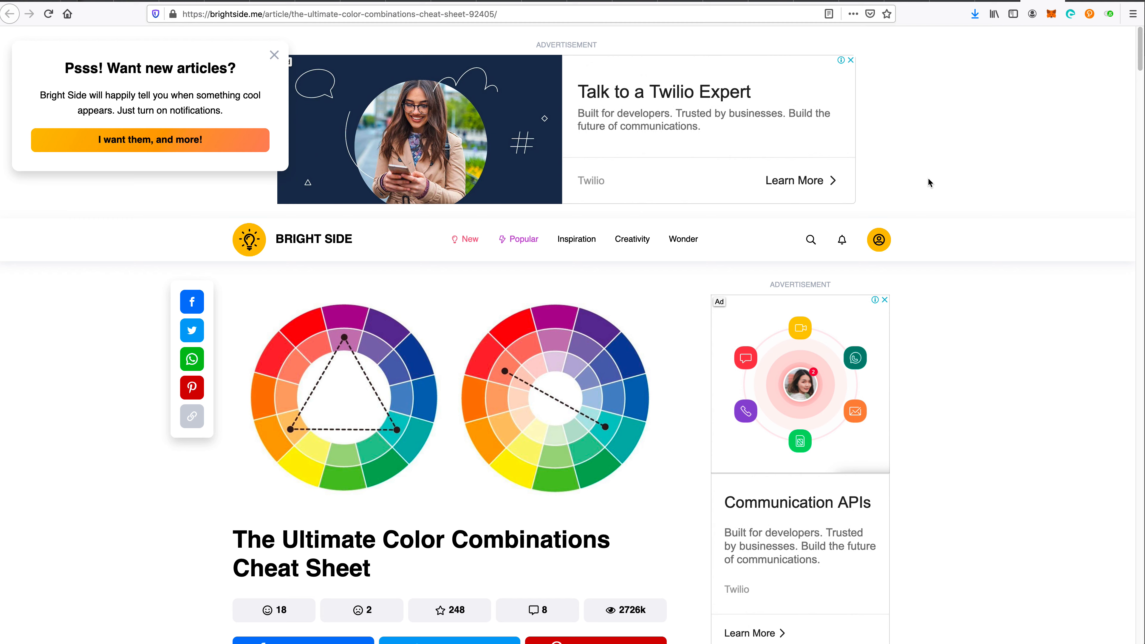
key(super+w)
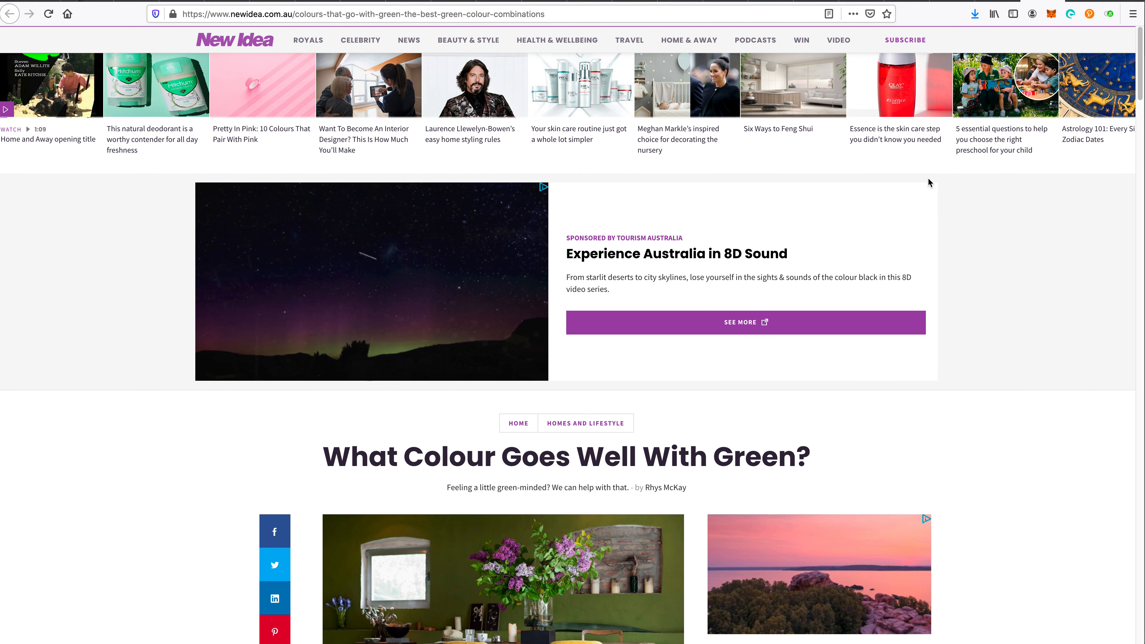
scroll(600, 334, down, 10)
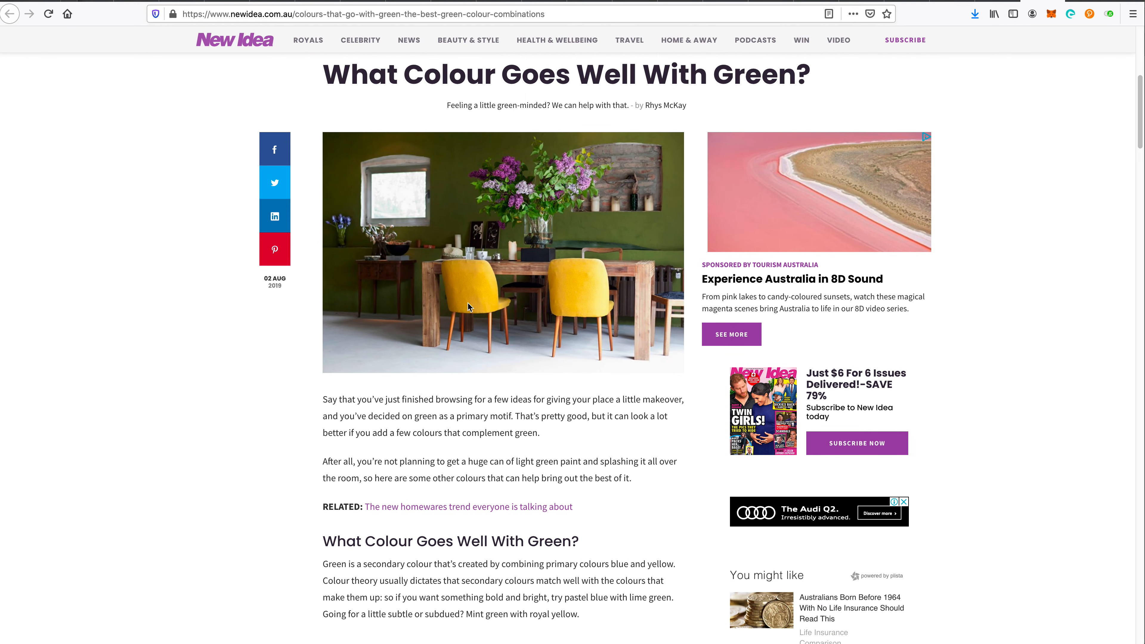
scroll(469, 307, down, 15)
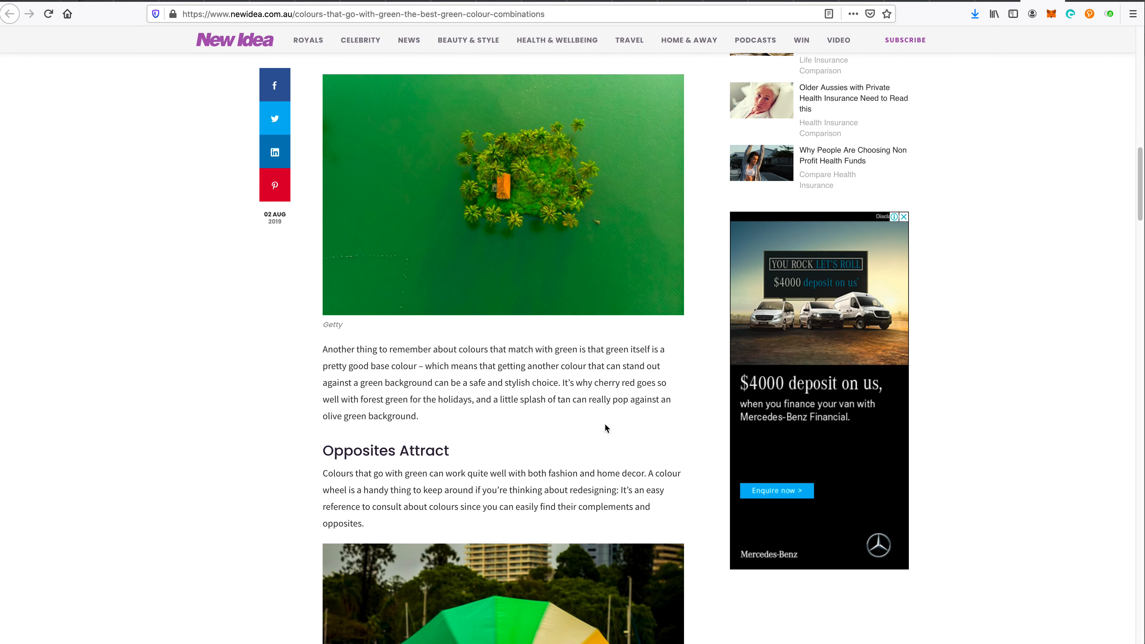
scroll(606, 428, down, 7)
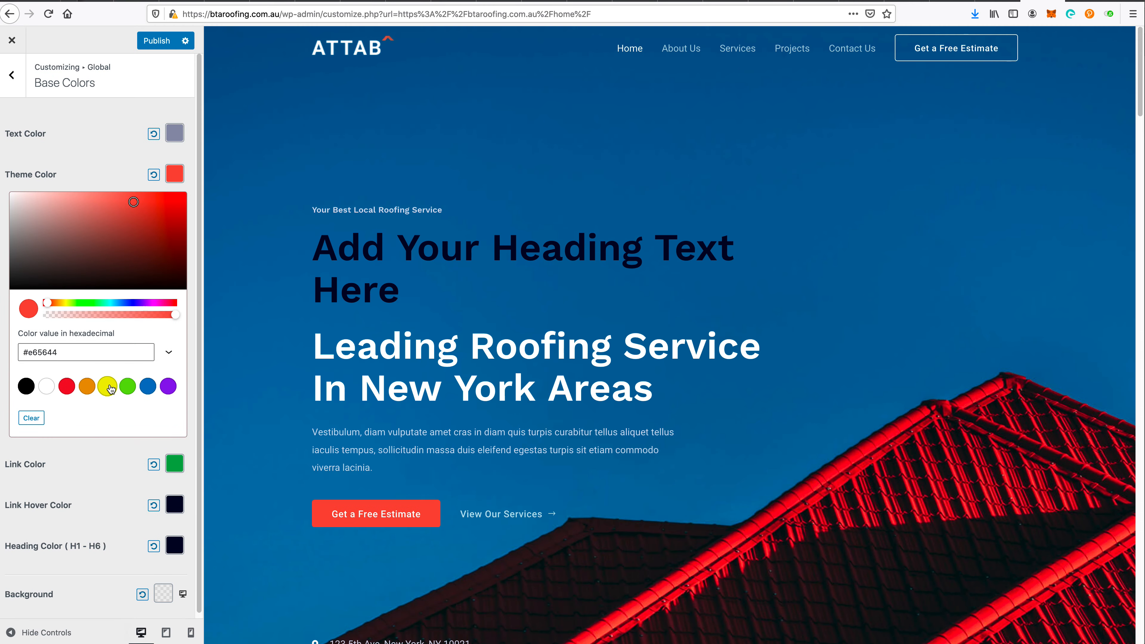
- Set the site's global Theme Color to the golden yellow #e1c423 in the base colors
click(108, 387)
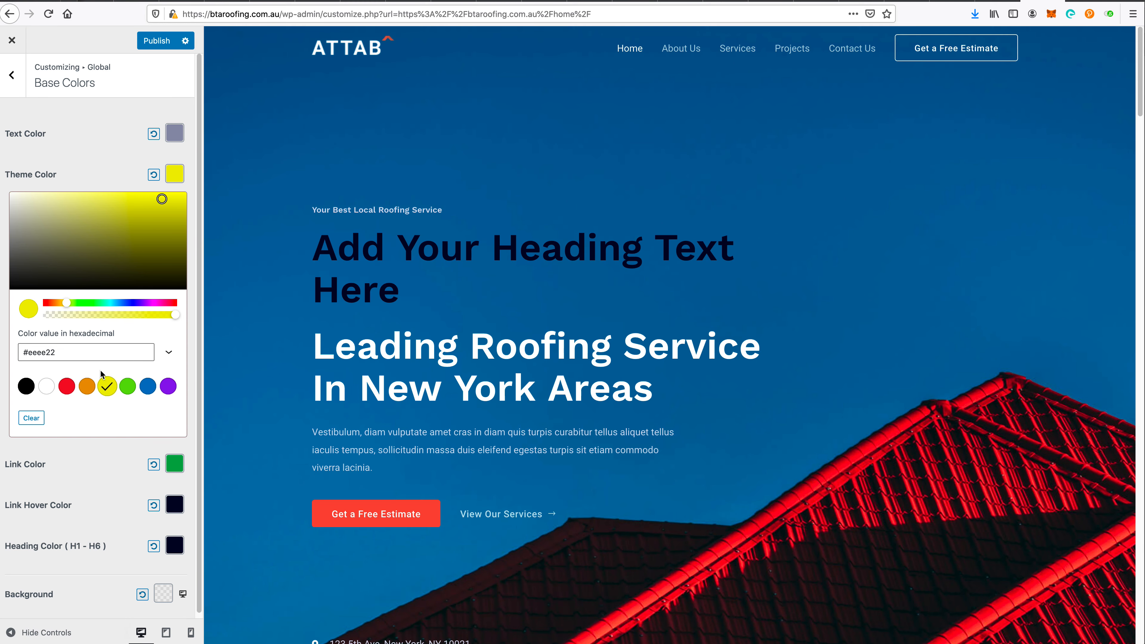
drag(177, 212, 161, 203)
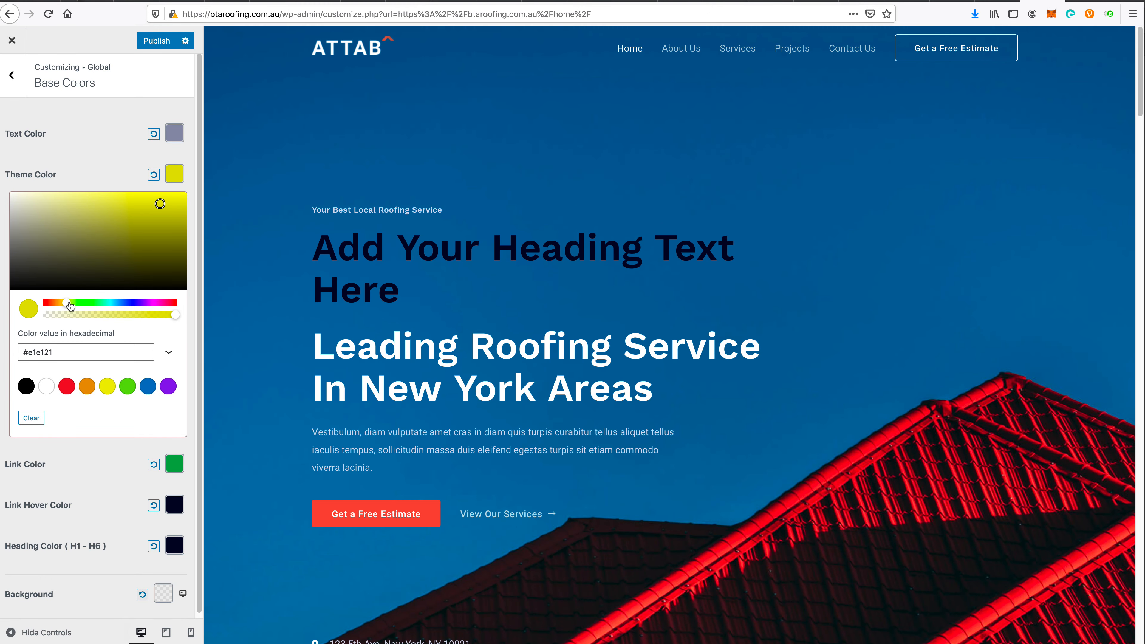
click(66, 302)
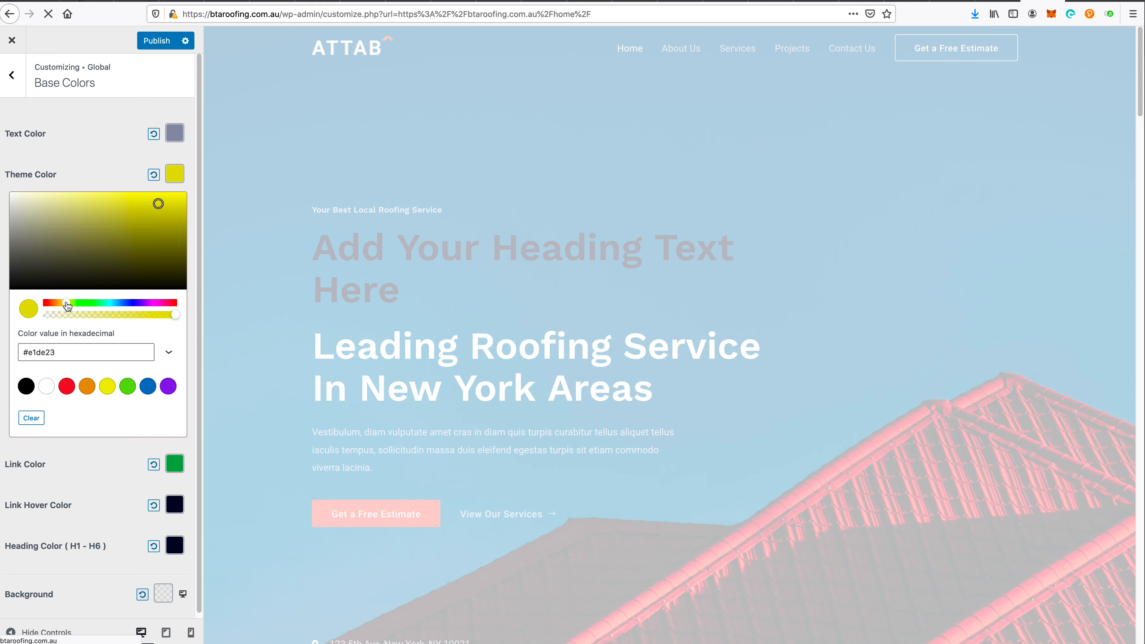
drag(67, 306, 65, 307)
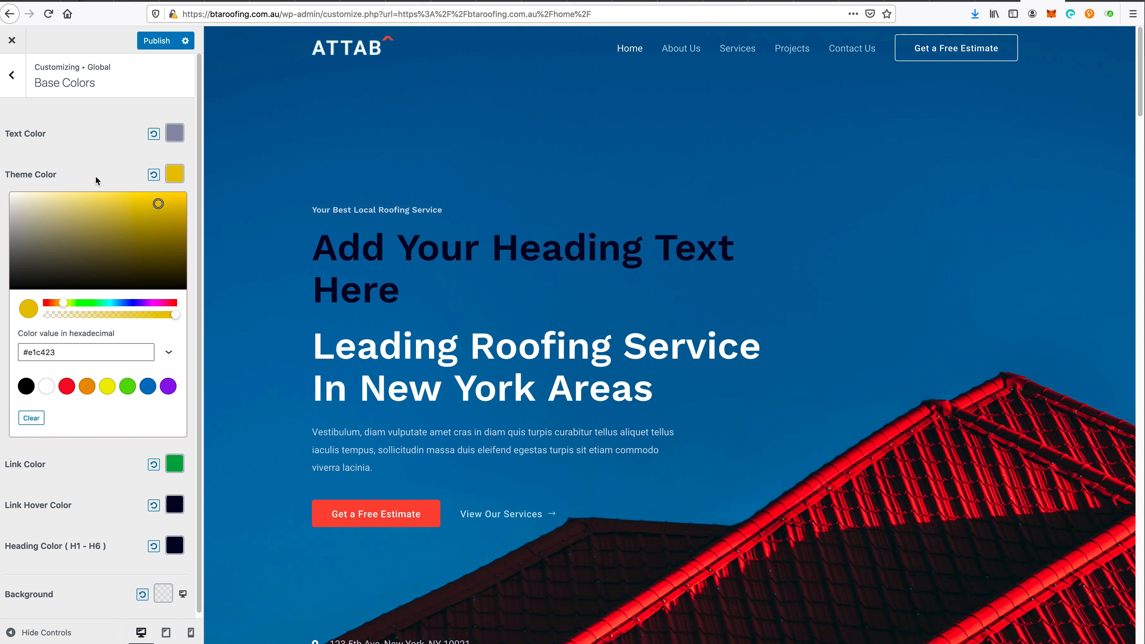
click(96, 179)
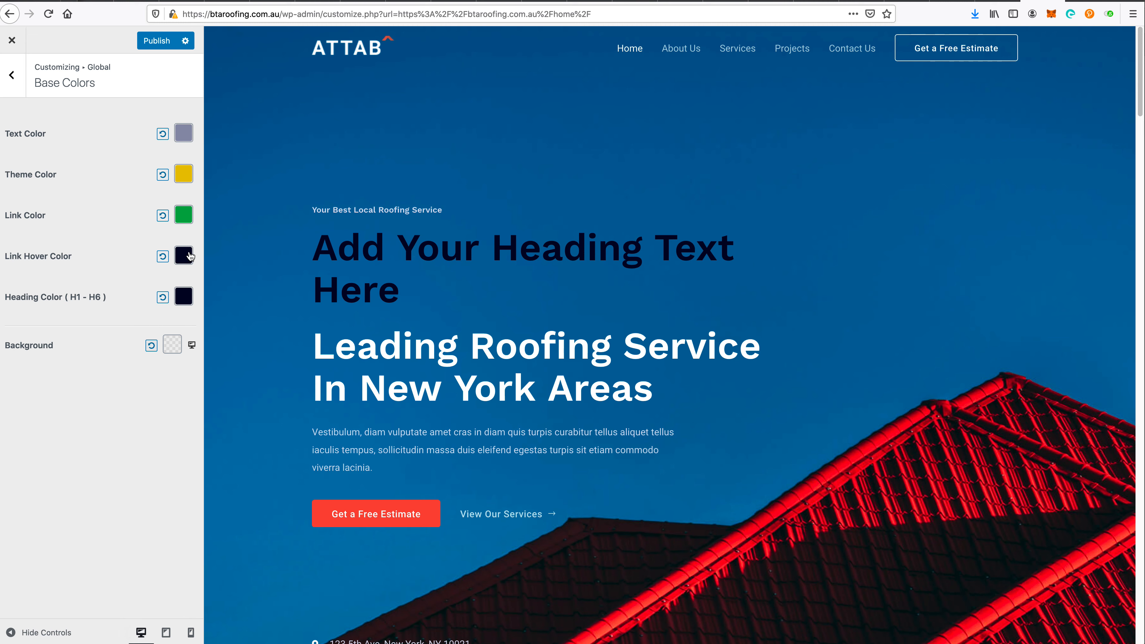
- Change the global Text Color to a dark grey in the base colors
click(189, 132)
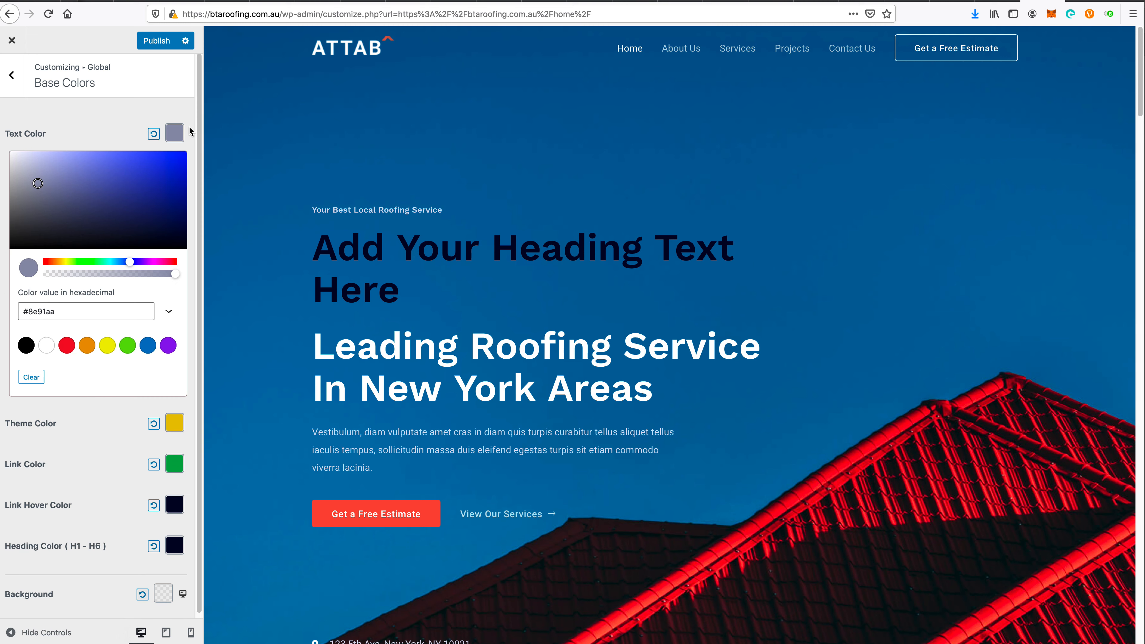
drag(29, 185, 10, 228)
click(78, 131)
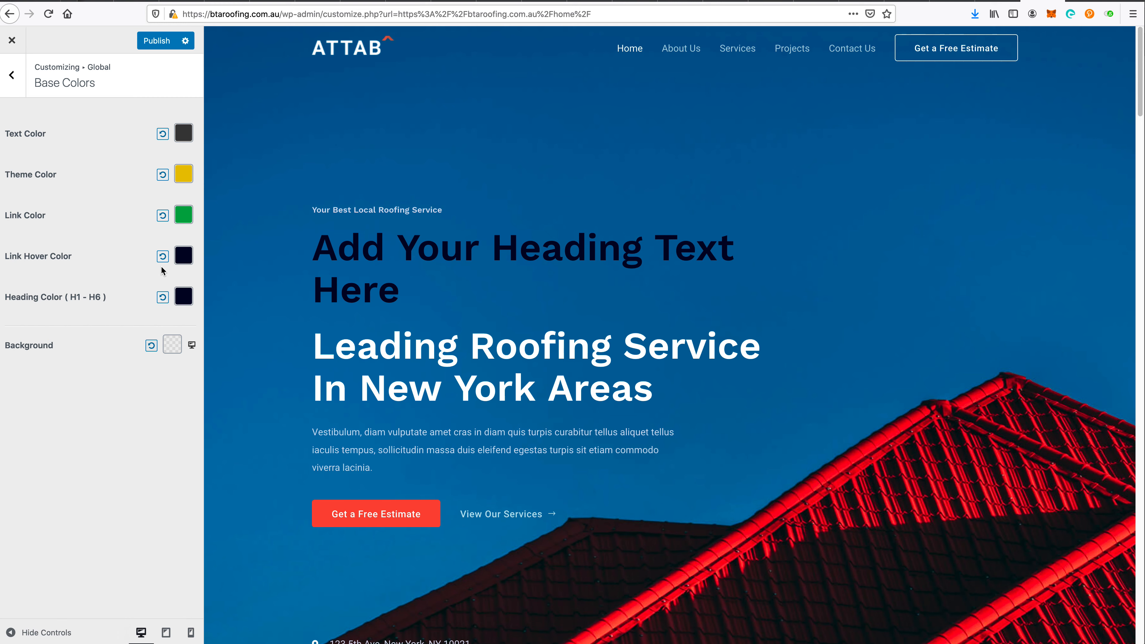
- Set the global Link Hover Color to the dark teal #105d60
click(191, 261)
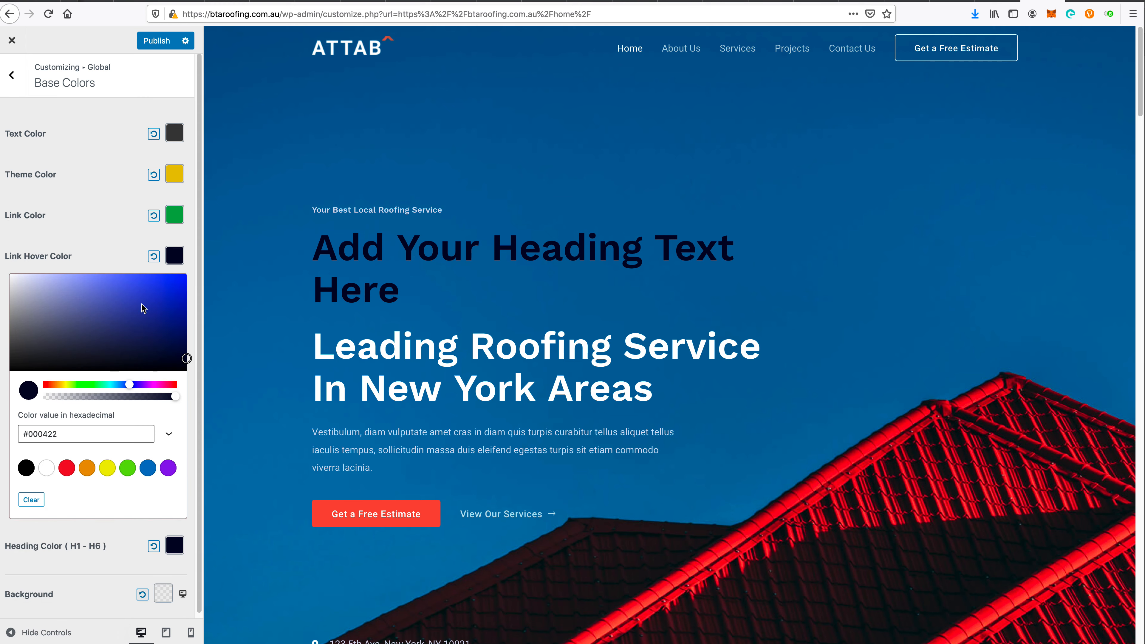
click(132, 308)
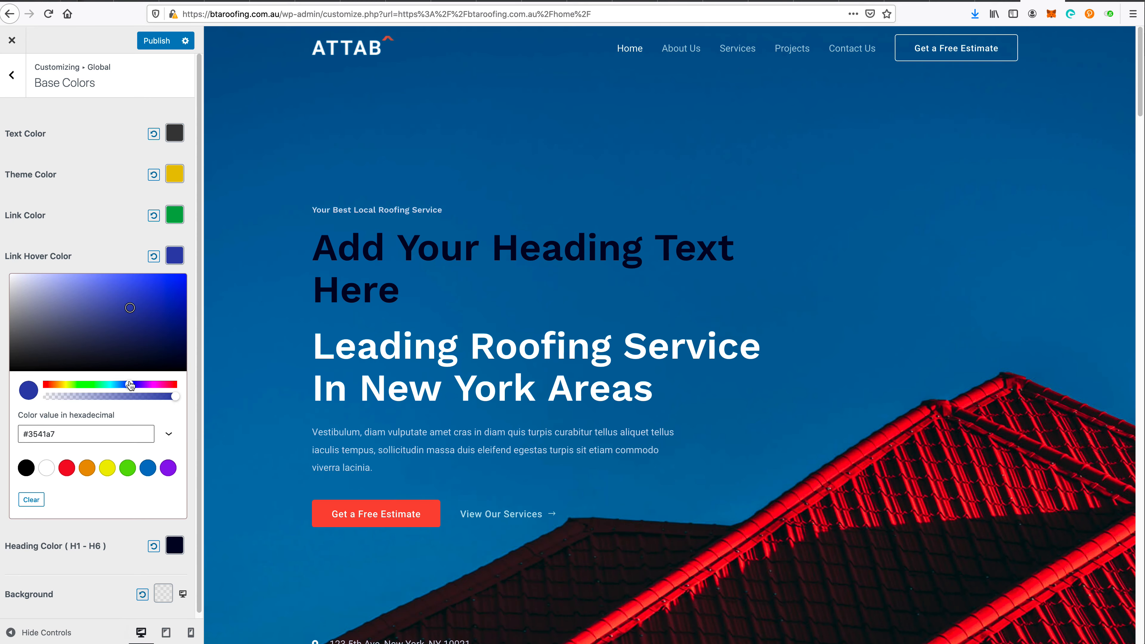
drag(130, 384, 112, 387)
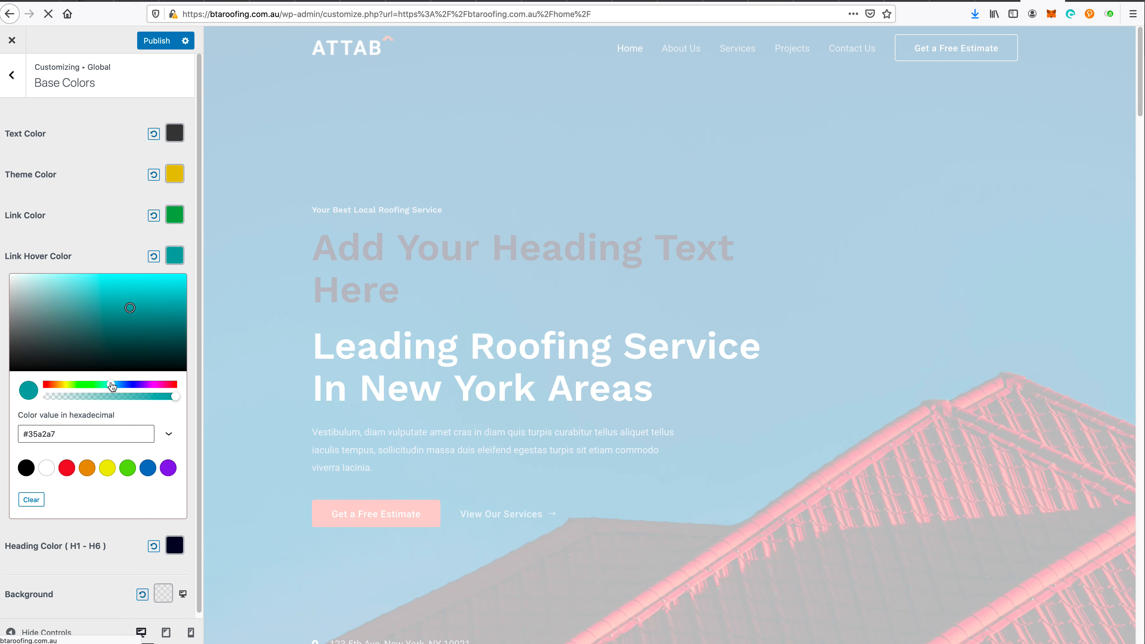
drag(158, 316, 157, 335)
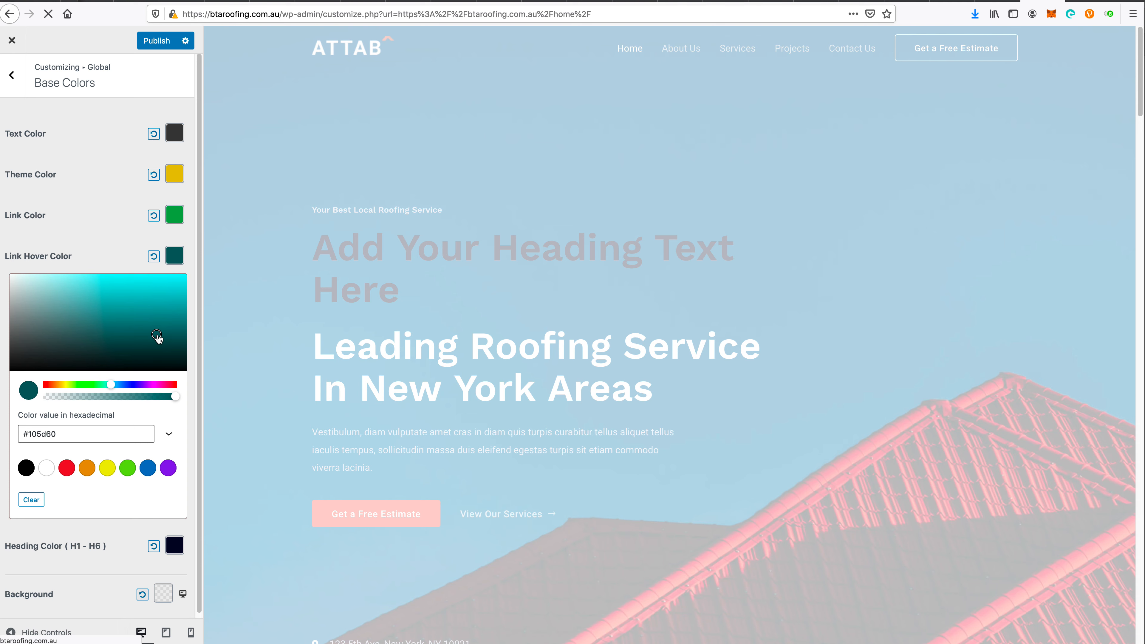
click(133, 206)
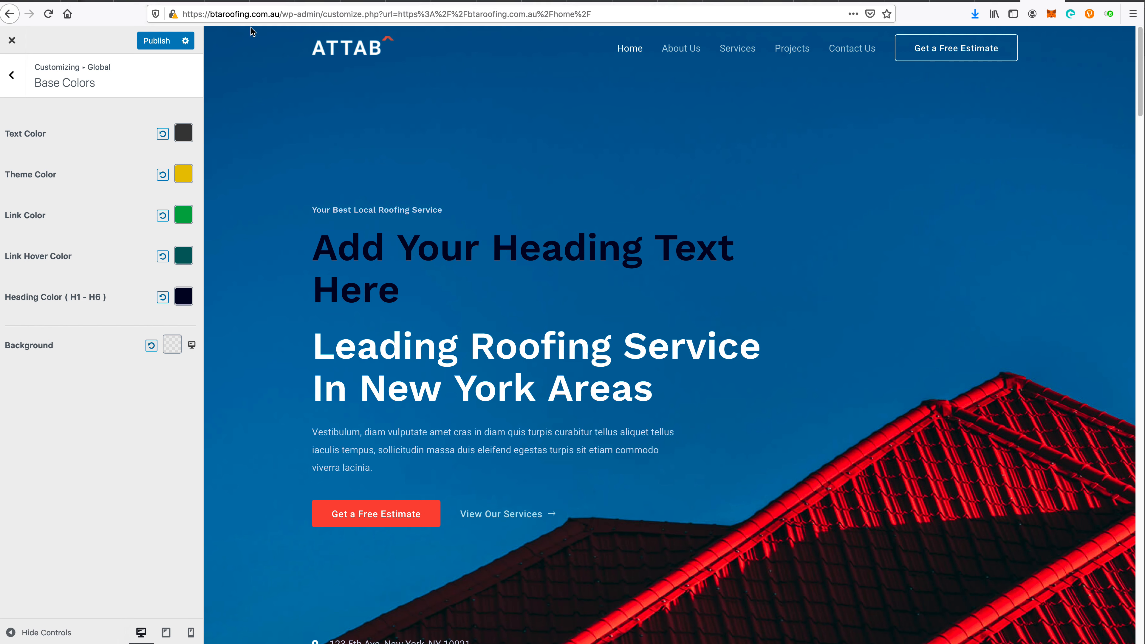
double_click(276, 14)
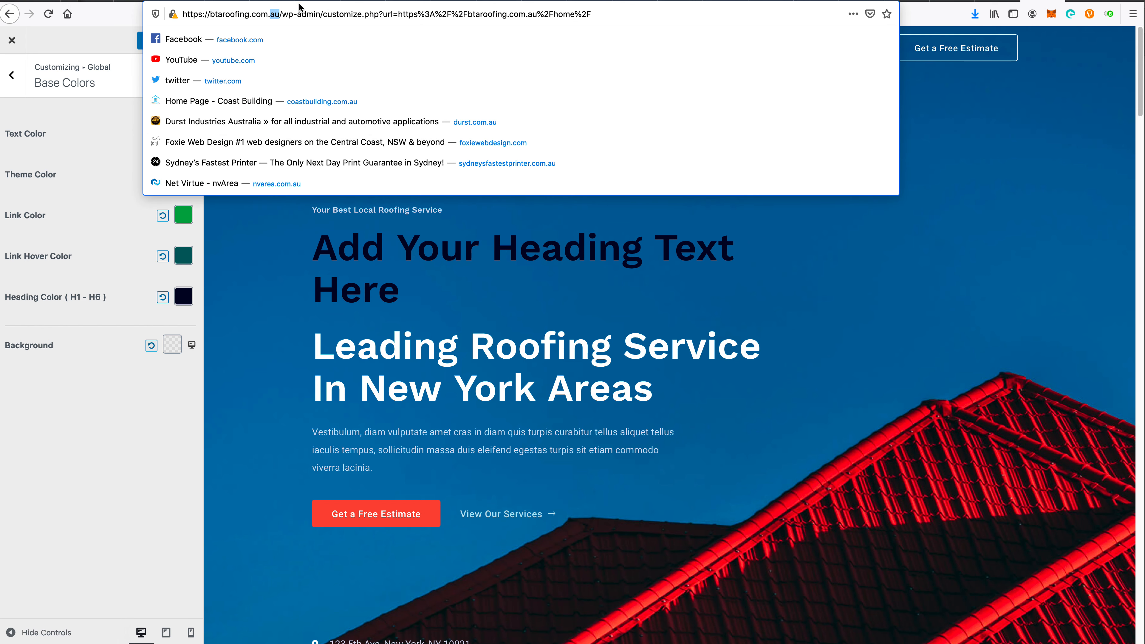
key(shift+super+Left)
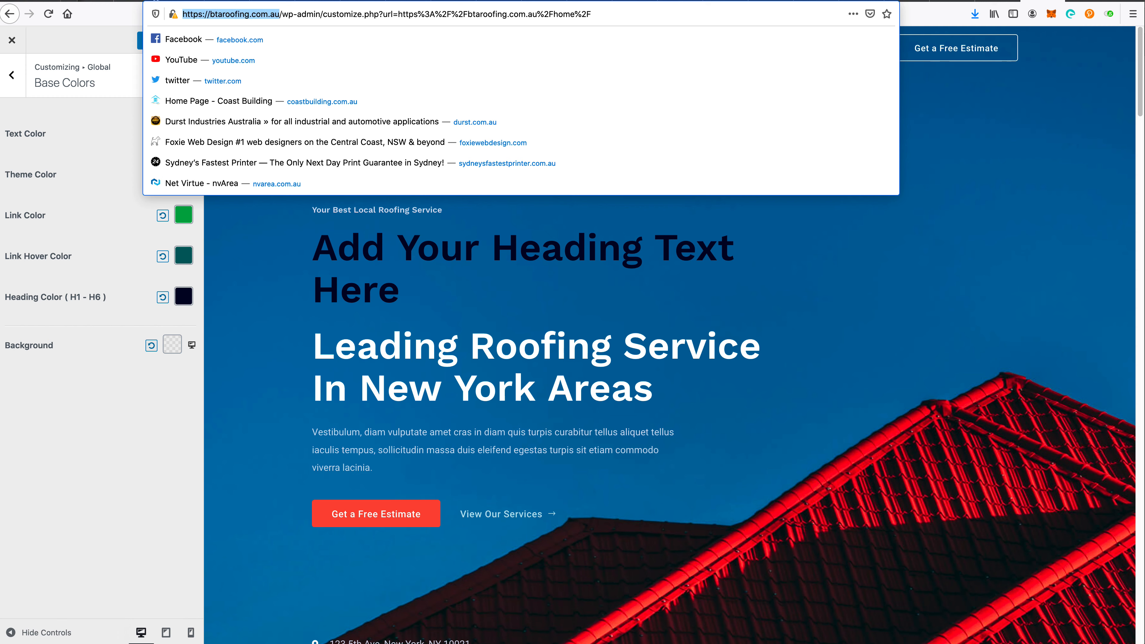
key(super+c)
key(super+t)
key(super+v)
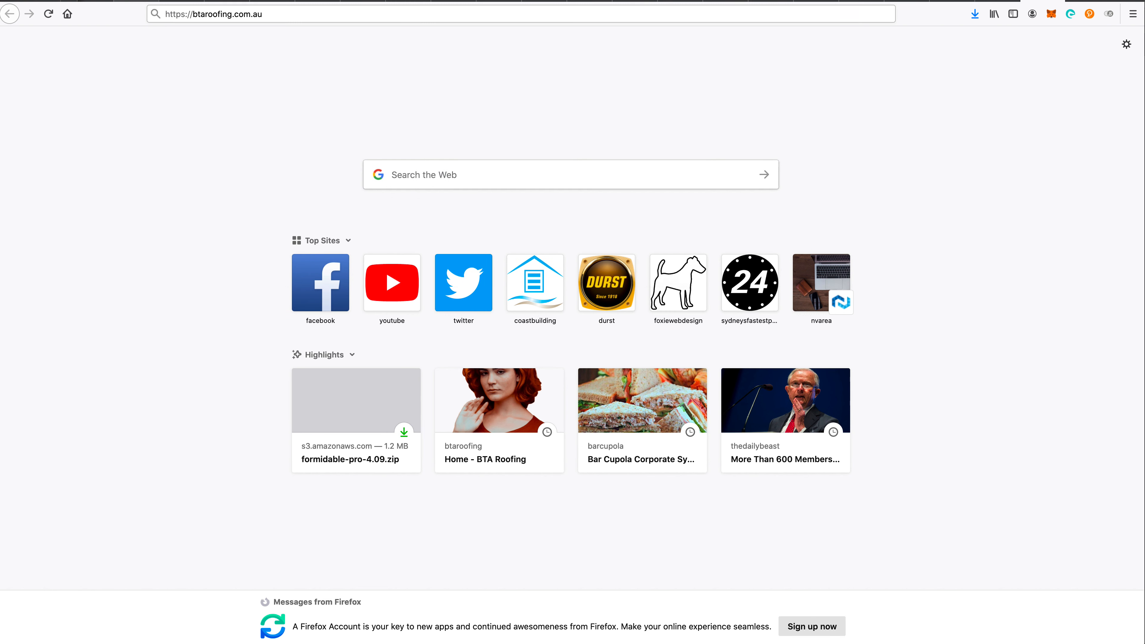
key(Return)
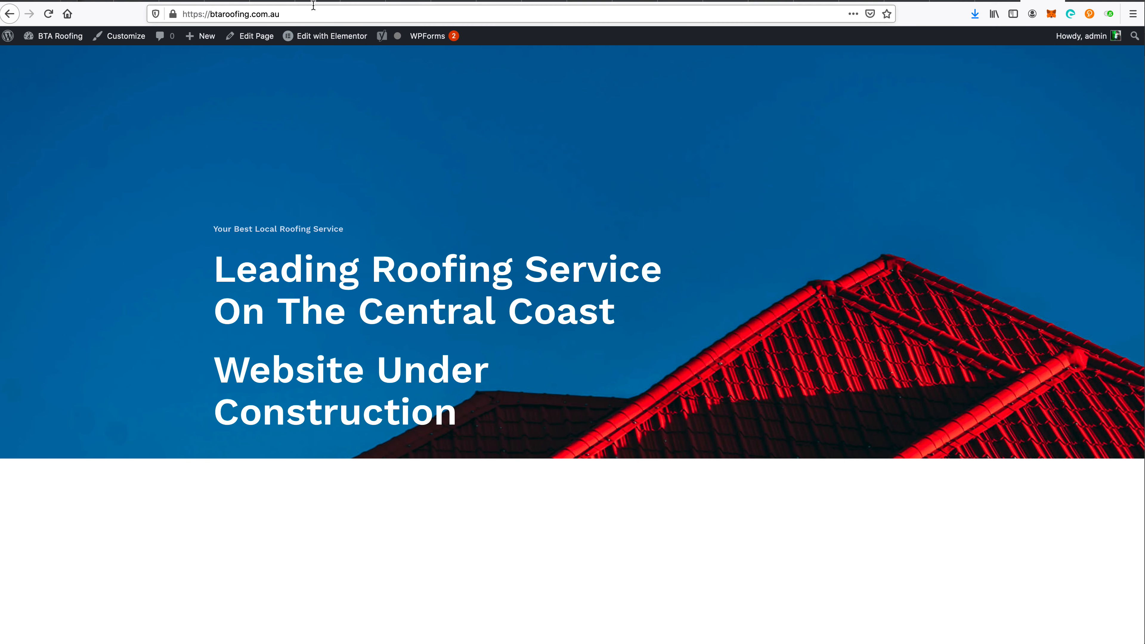
click(313, 12)
click(313, 12)
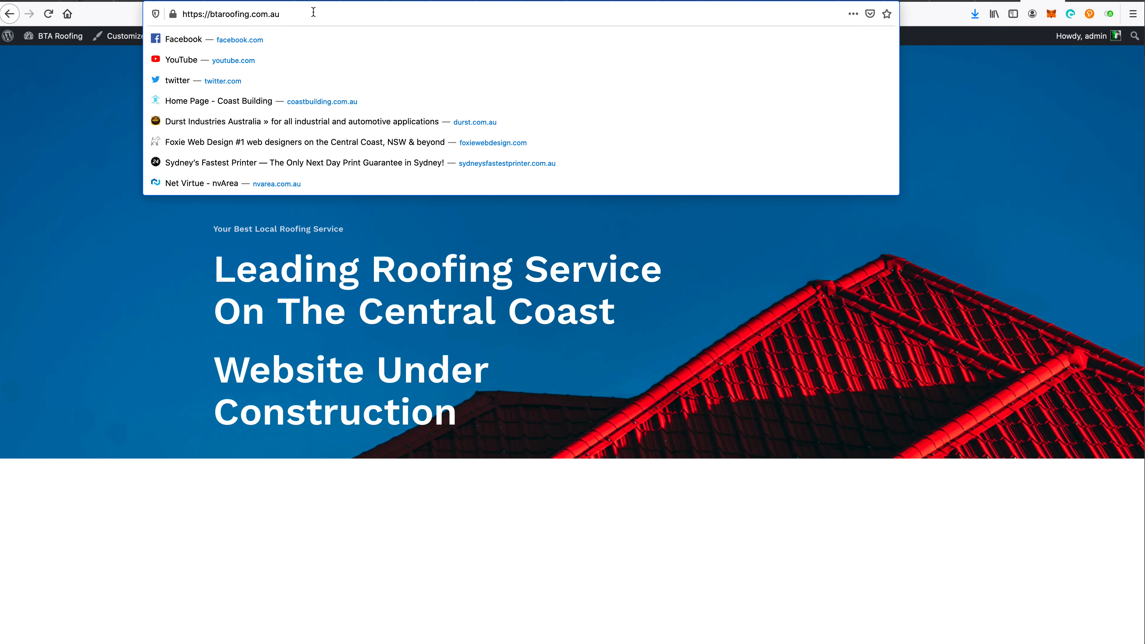
text(/)
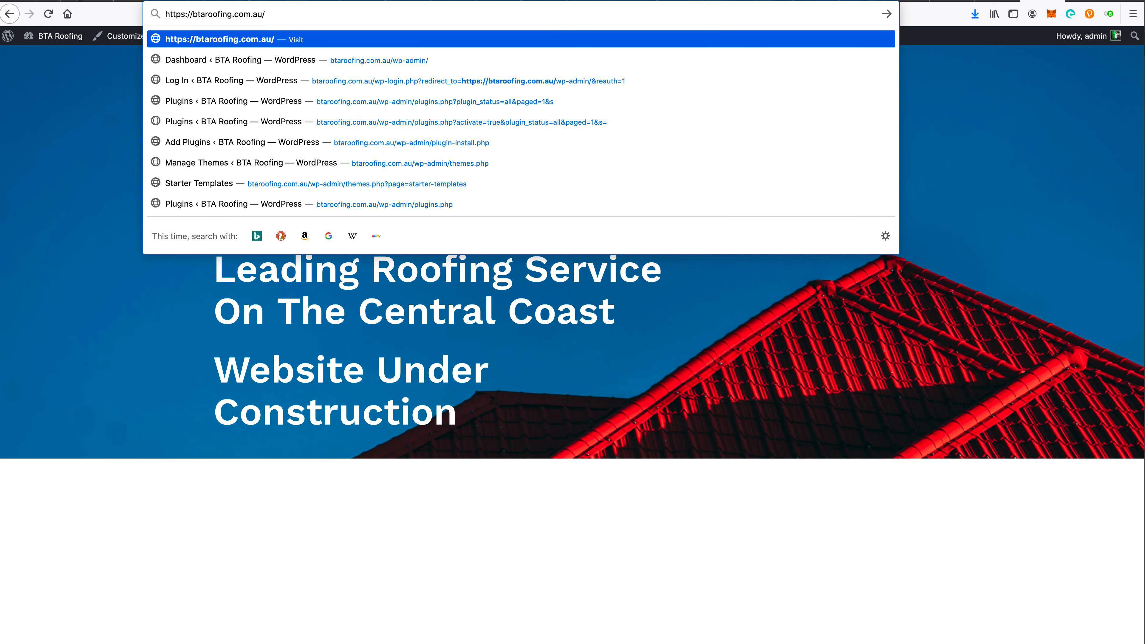
text(home/)
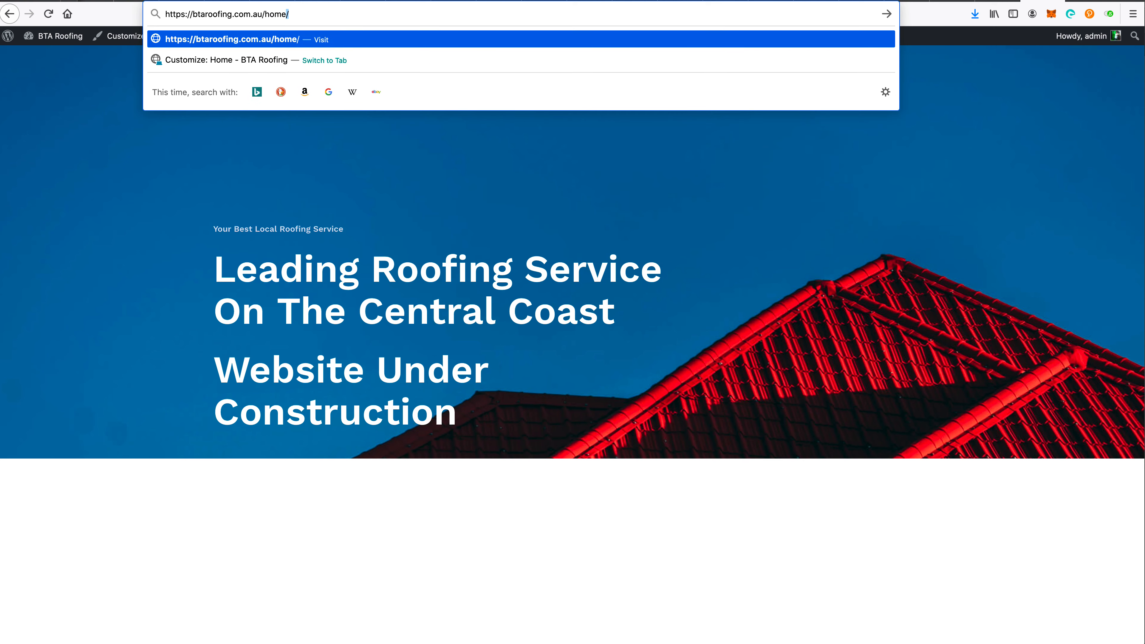
key(Return)
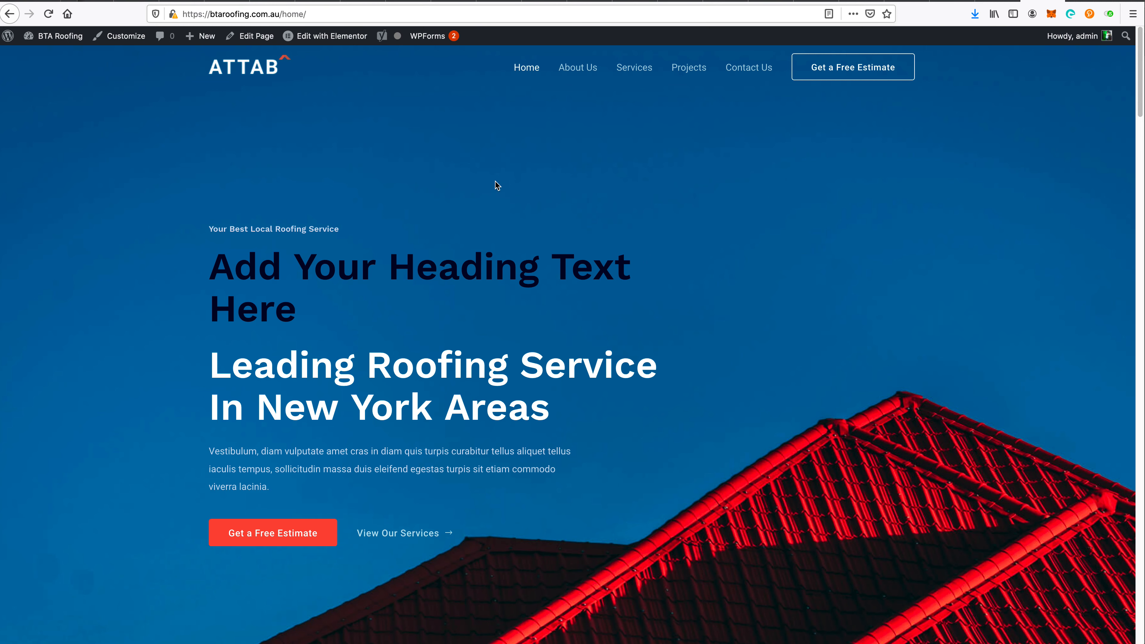
click(326, 44)
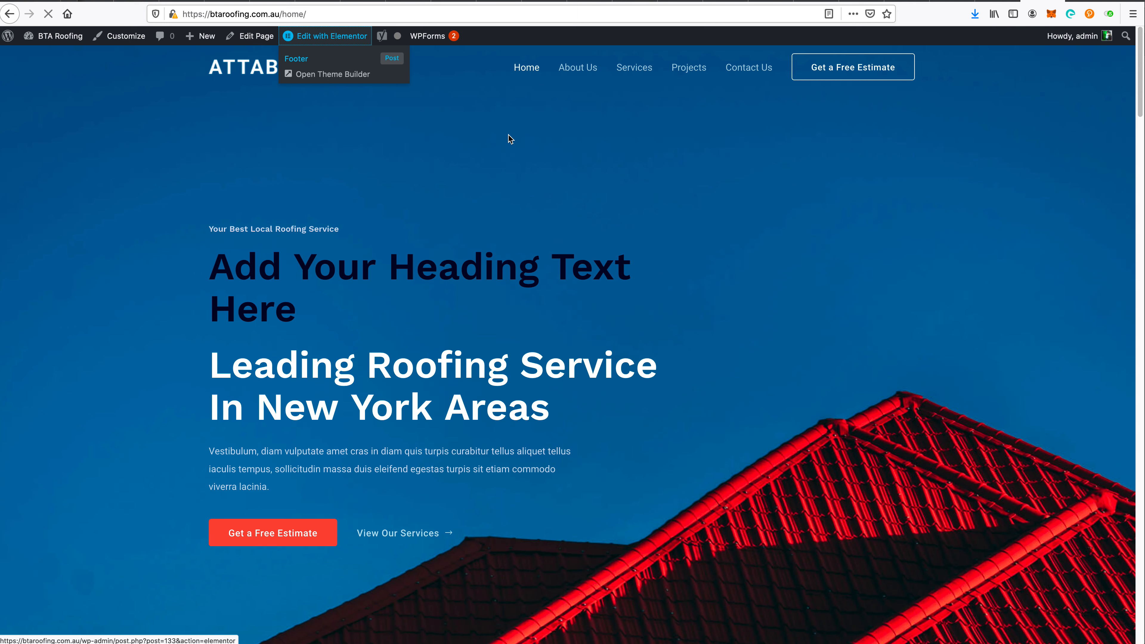
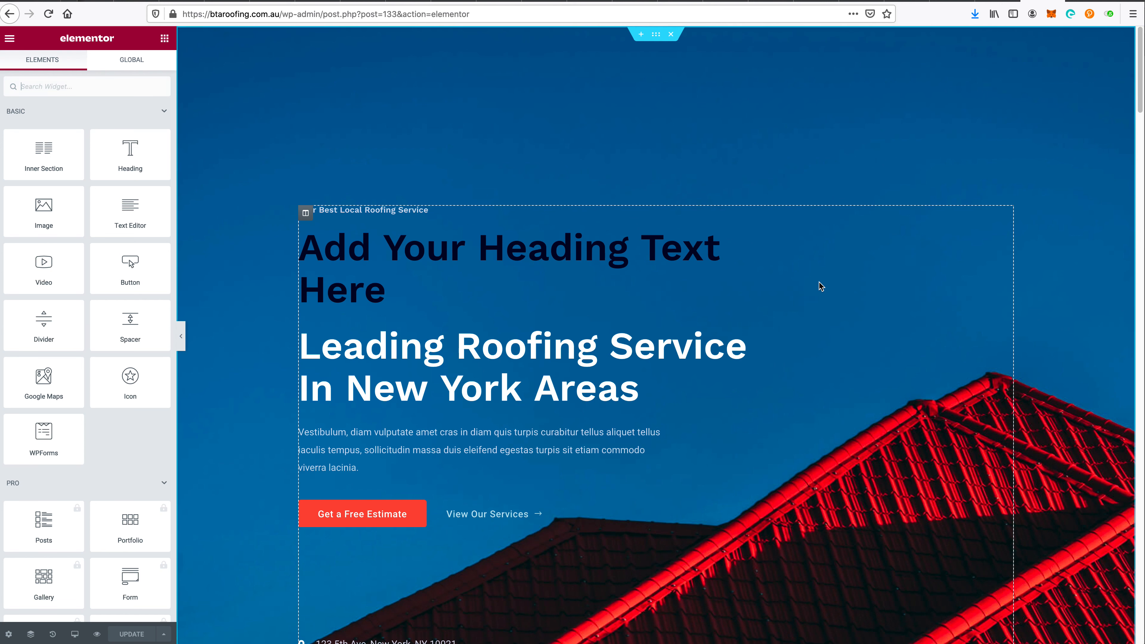
- Open the Global Colors in Elementor's Site Settings
click(12, 41)
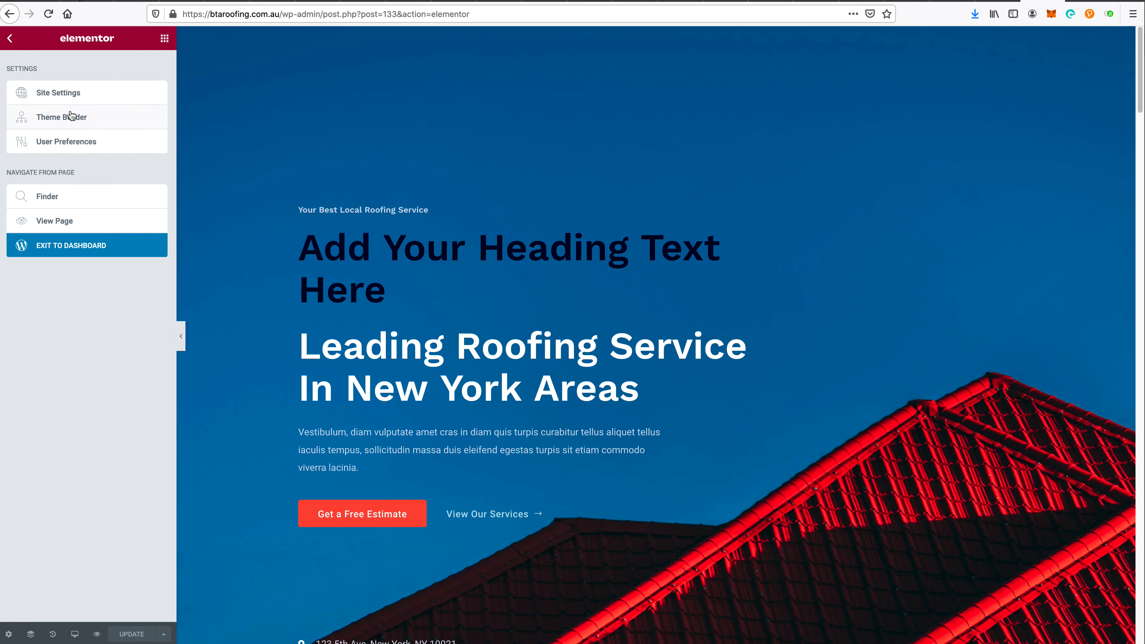
click(72, 94)
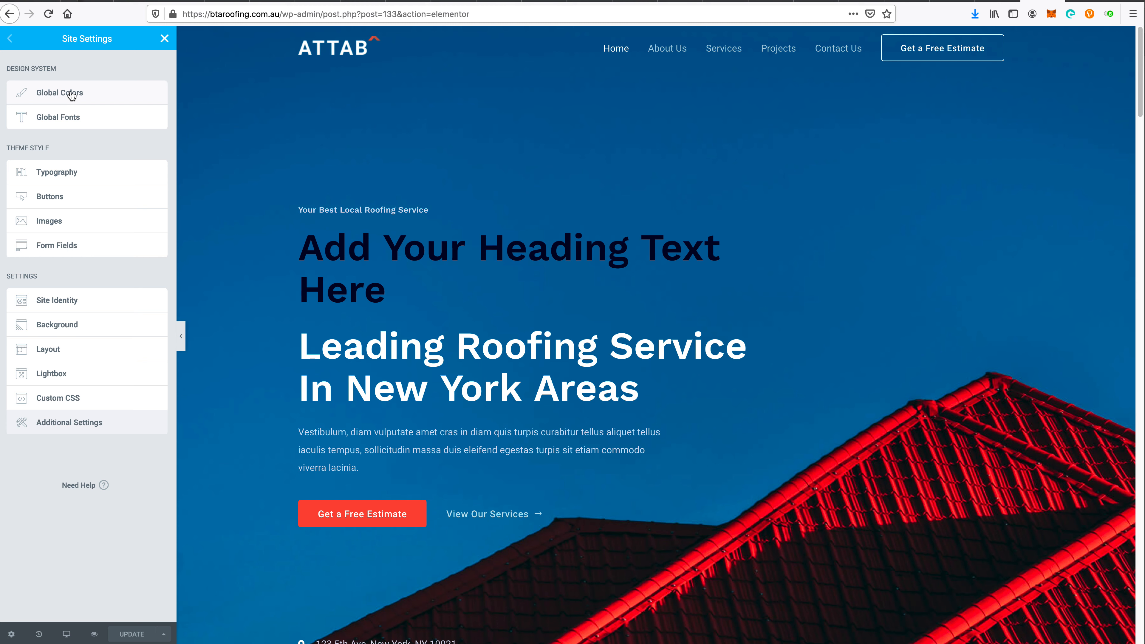
click(71, 93)
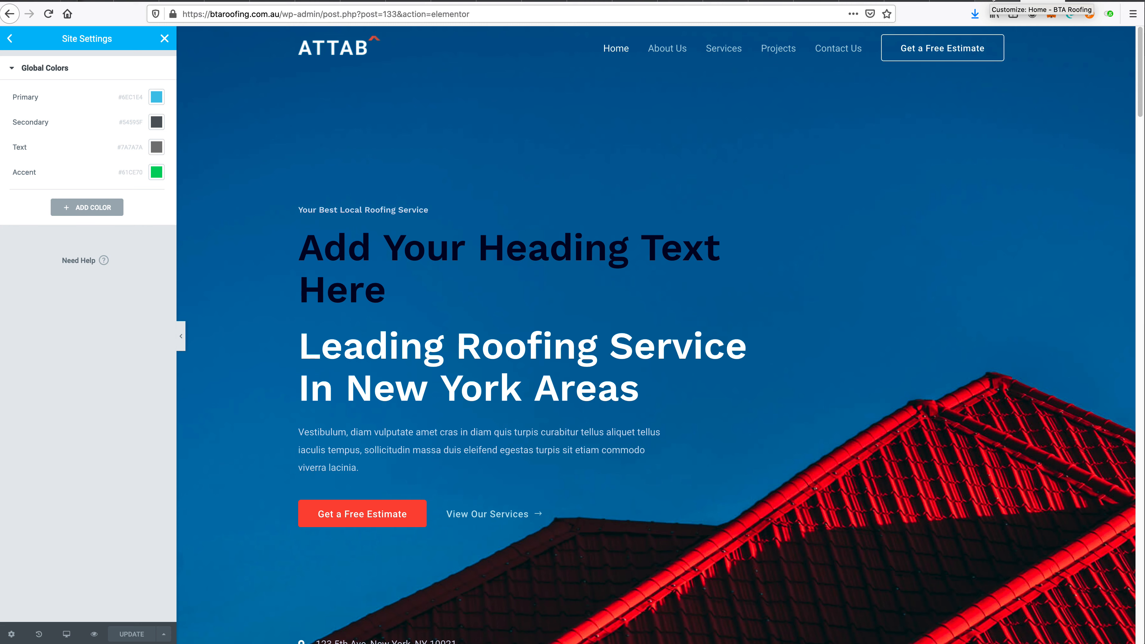
- Copy the Customizer's Text Color #3b3b3b and set it as Elementor's Primary global color
click(999, 1)
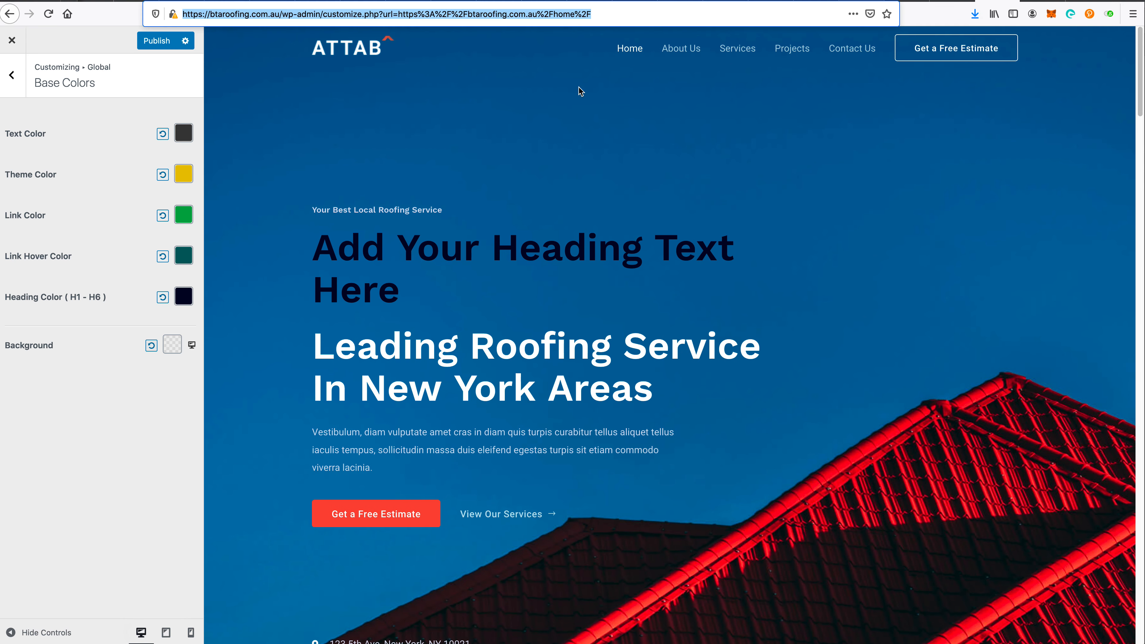
click(183, 134)
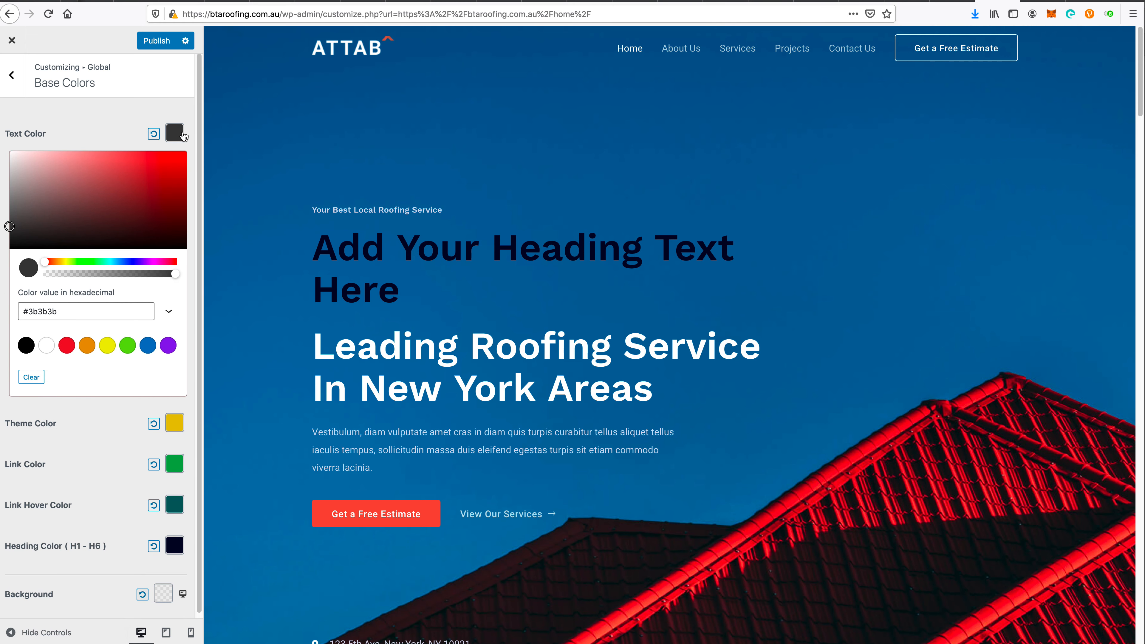
double_click(85, 316)
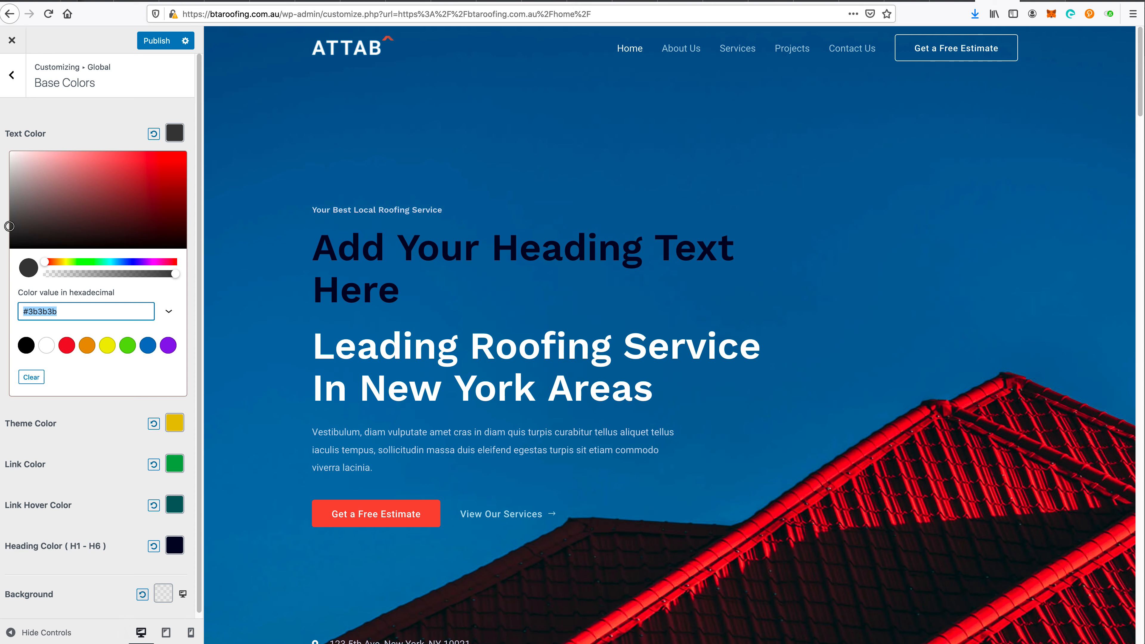
click(1043, 1)
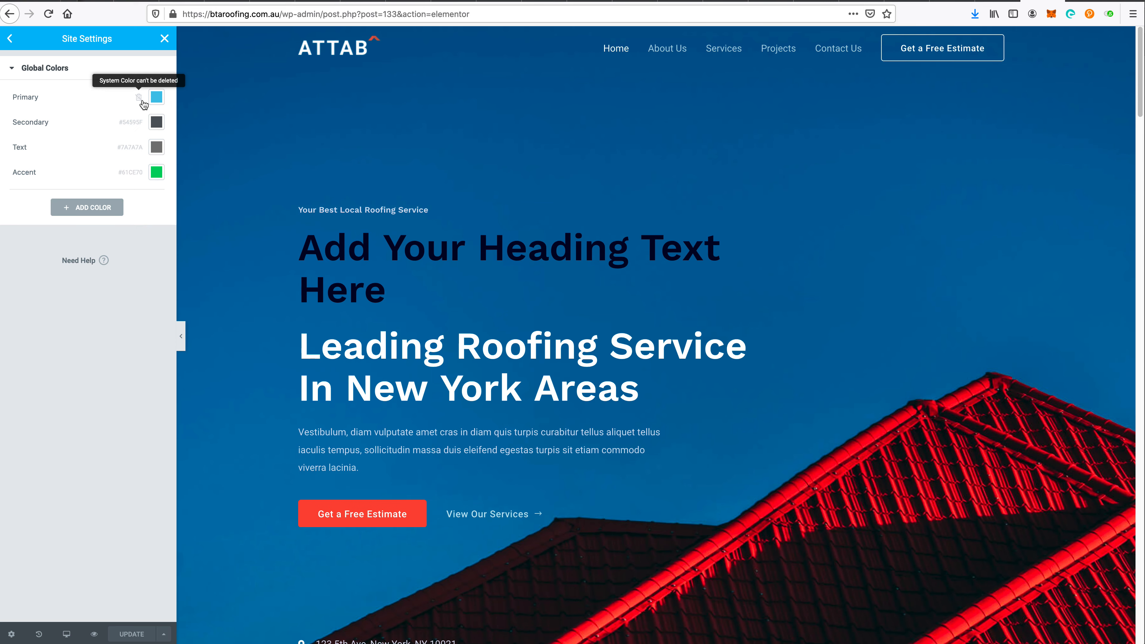
click(156, 99)
click(55, 279)
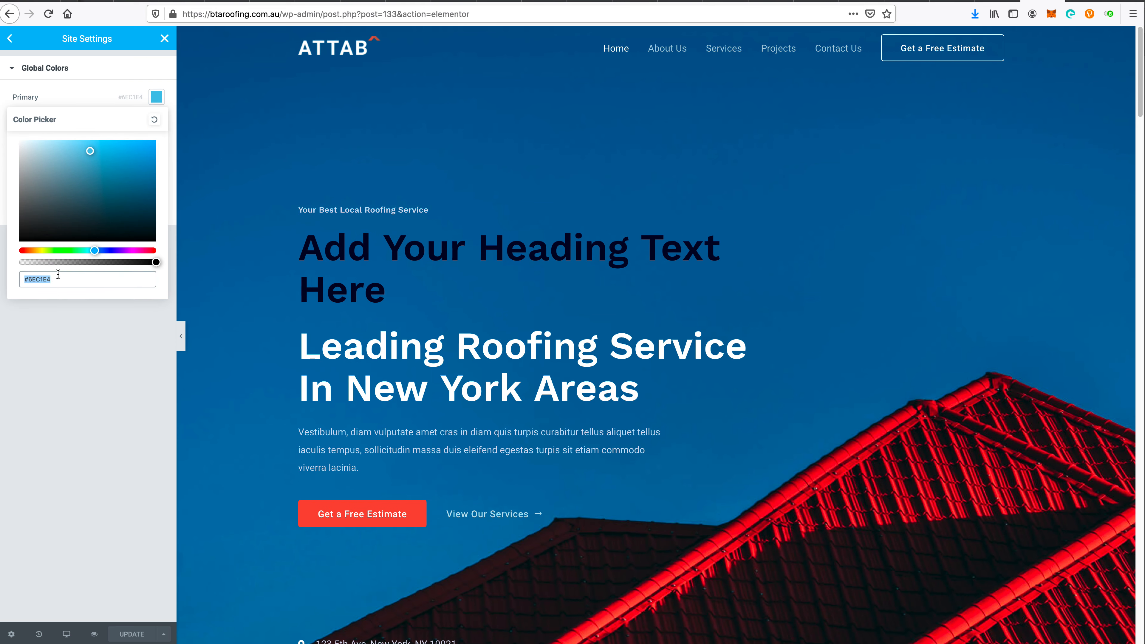
text(#3B3B3B)
click(78, 311)
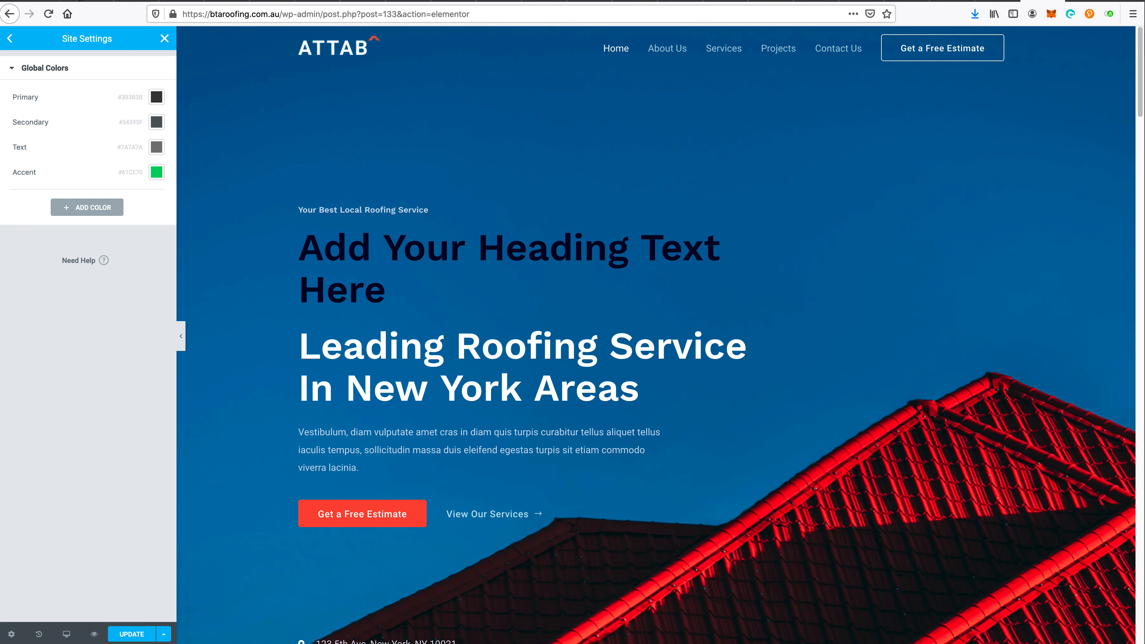
- Copy the Customizer's Theme Color #e1c423 and set it as Elementor's Secondary global color
click(994, 1)
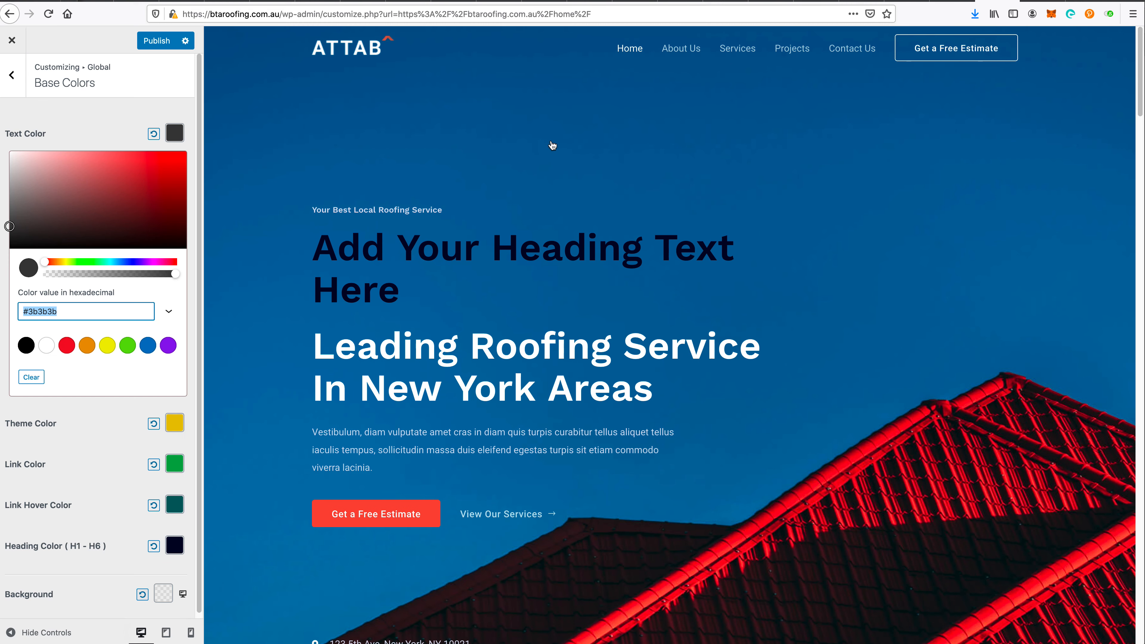
click(174, 423)
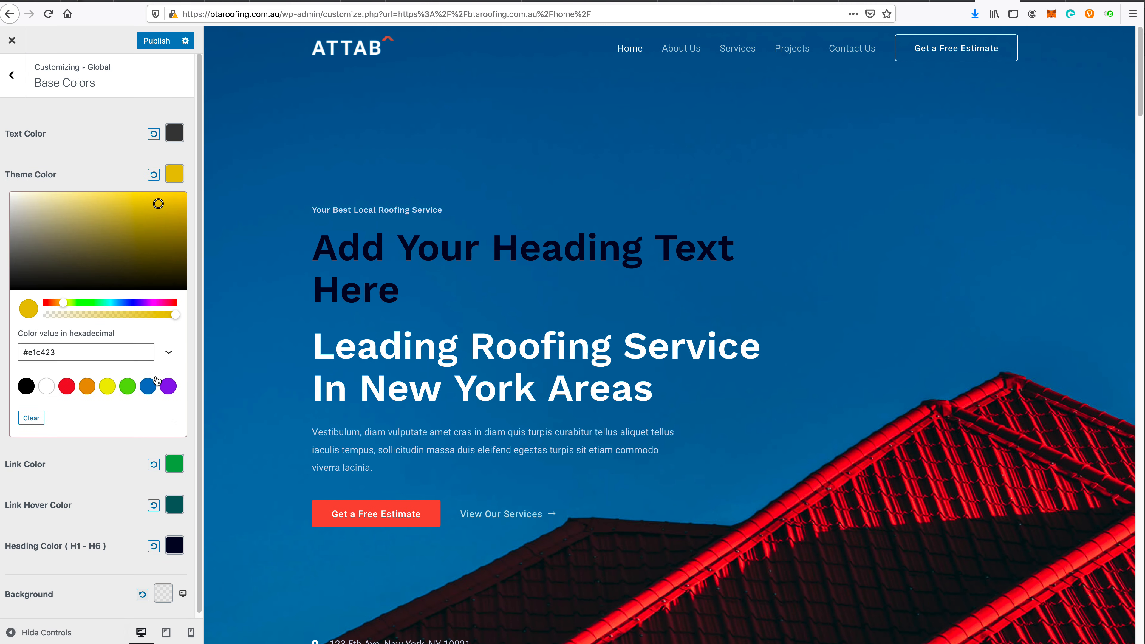
triple_click(88, 353)
key(ctrl+c)
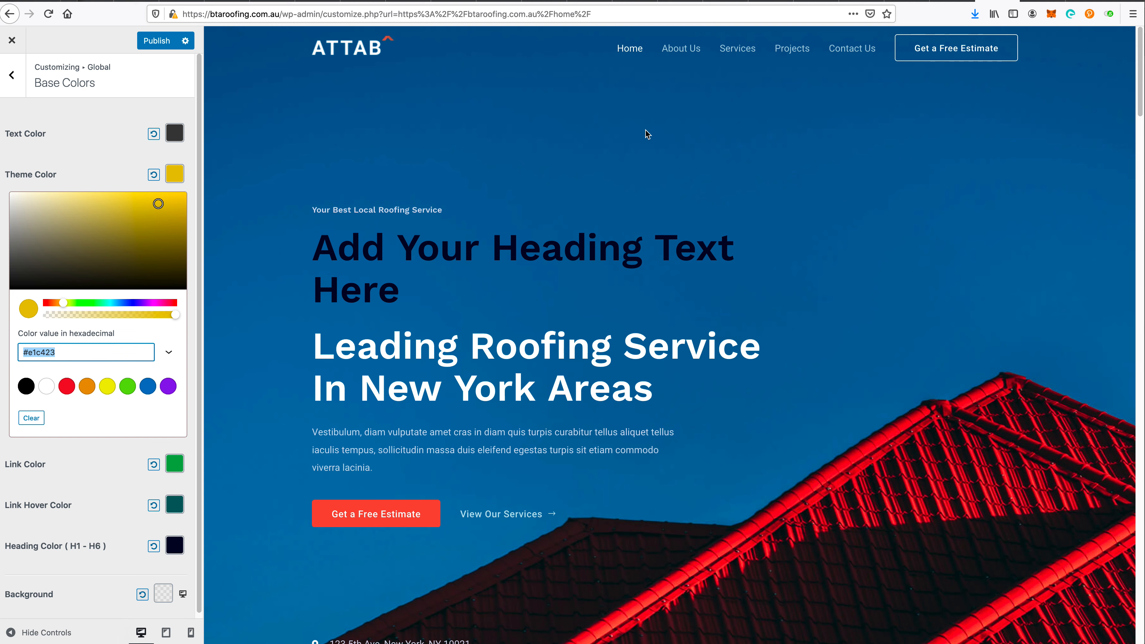
click(1043, 1)
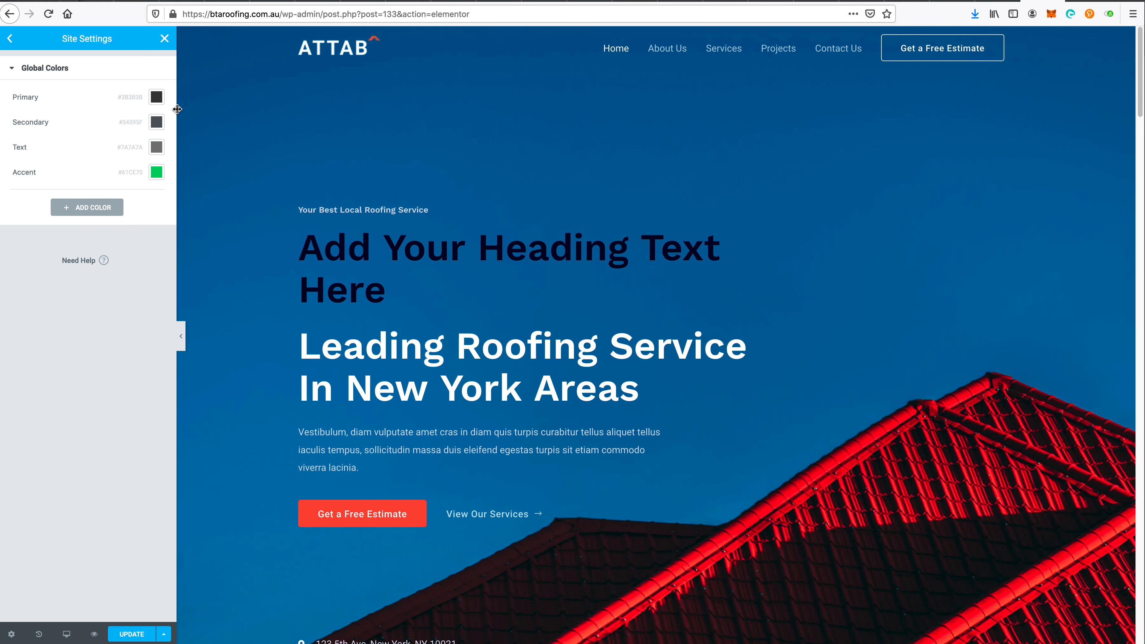
click(157, 121)
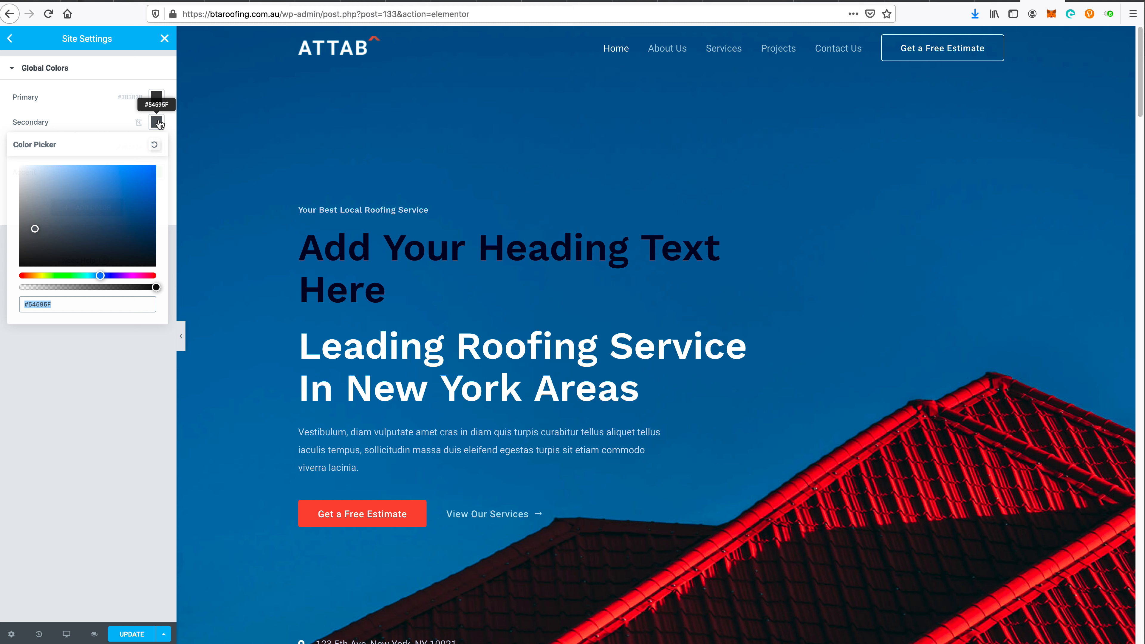
triple_click(50, 310)
key(ctrl+v)
click(55, 427)
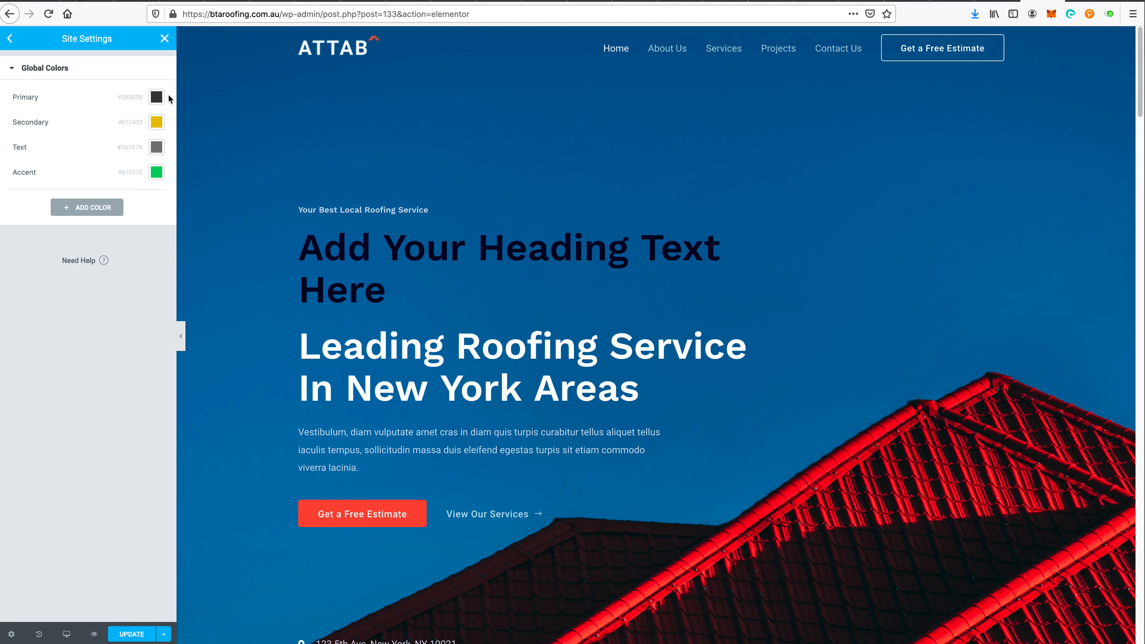
- Copy the Primary color's hex value and set the Text global color to #3B3B3B
click(157, 97)
triple_click(46, 274)
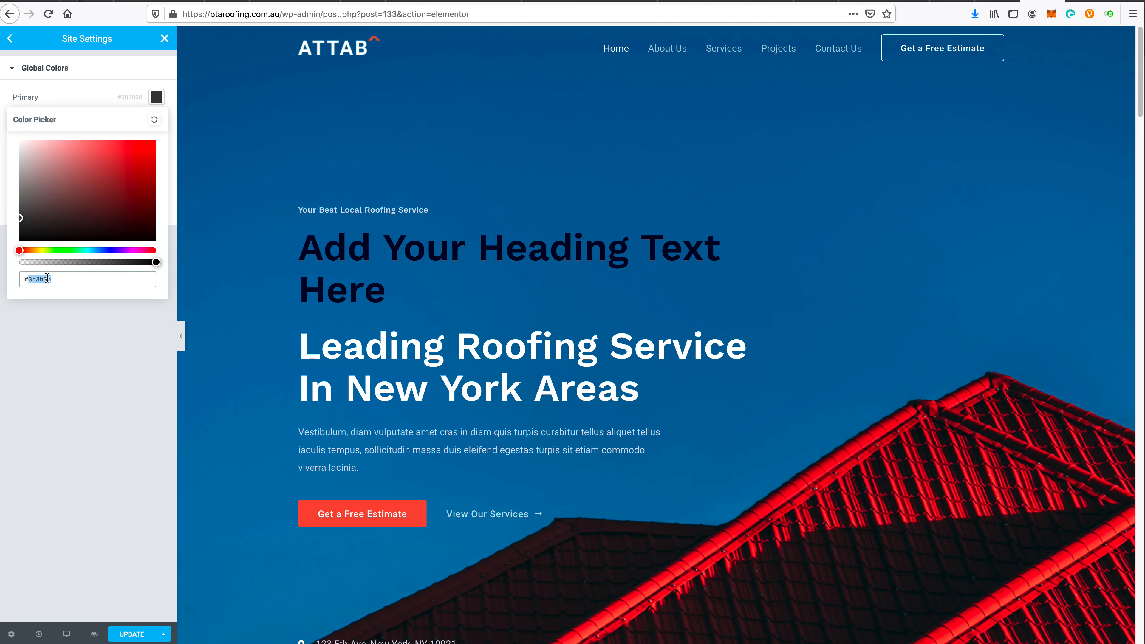
click(44, 410)
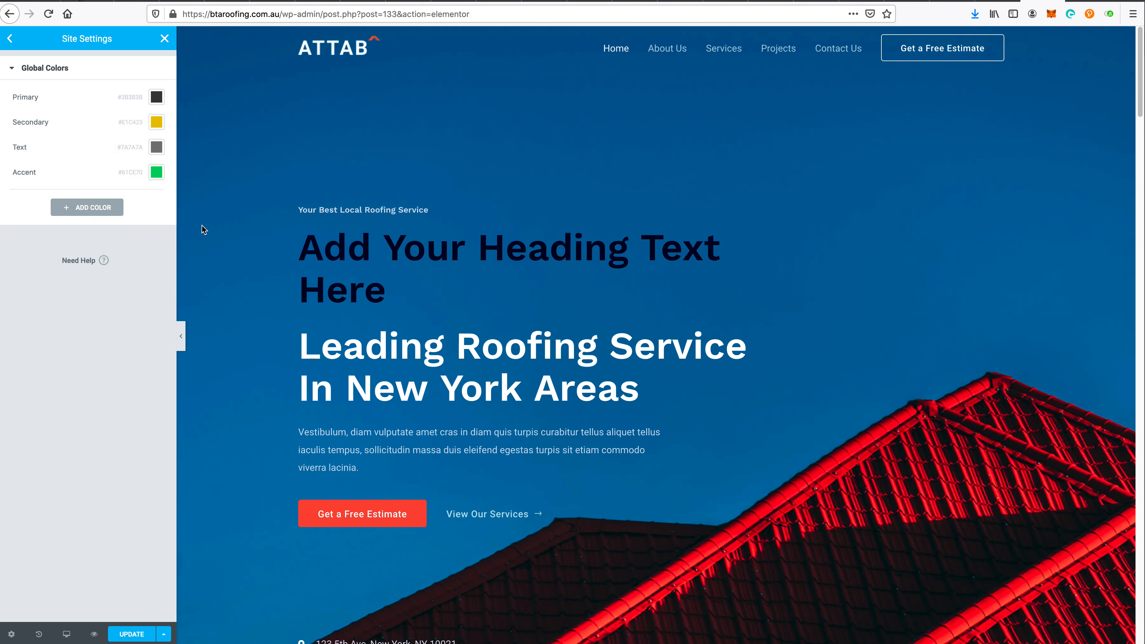
click(157, 147)
triple_click(65, 328)
text(#3B3B3B)
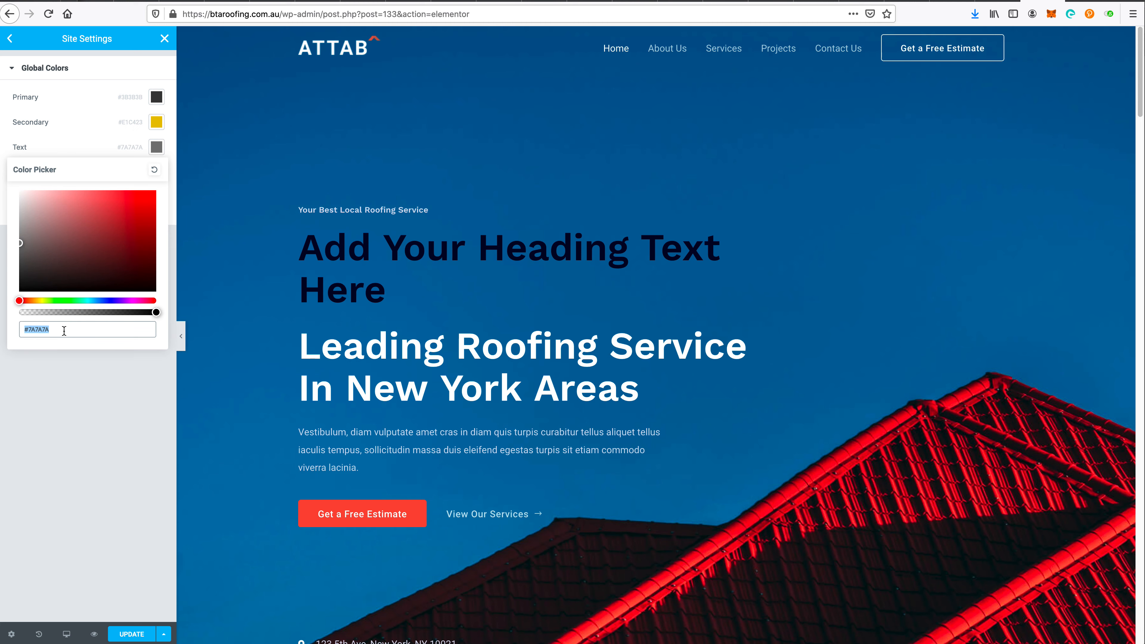
click(59, 417)
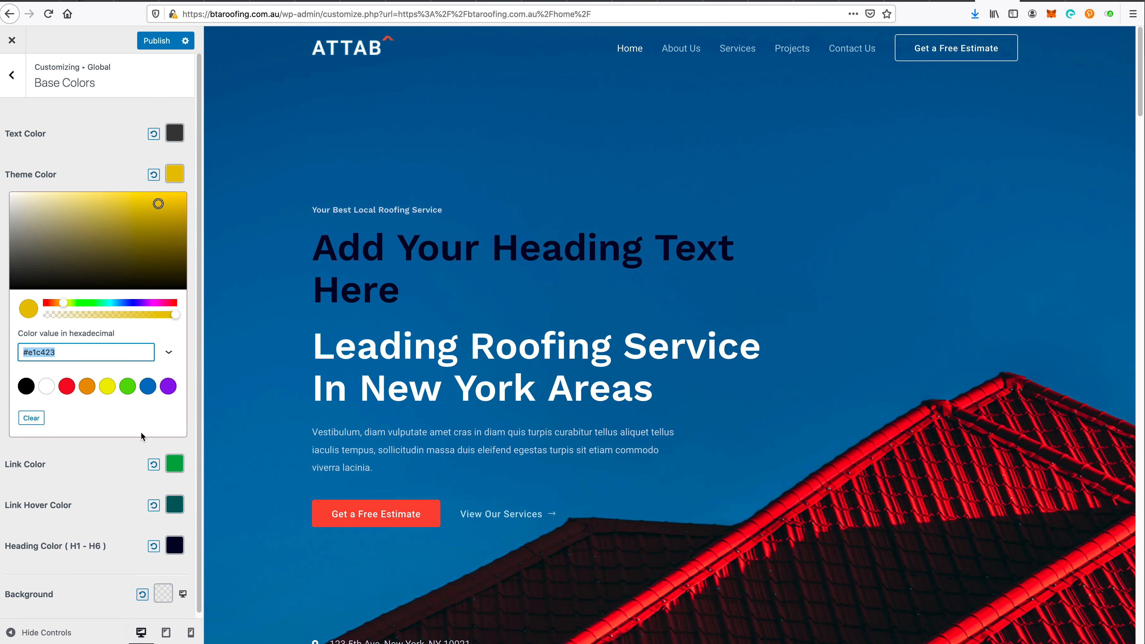
- Copy the Link Hover Color's hex value #105d60 from the Customizer's base colors
click(131, 451)
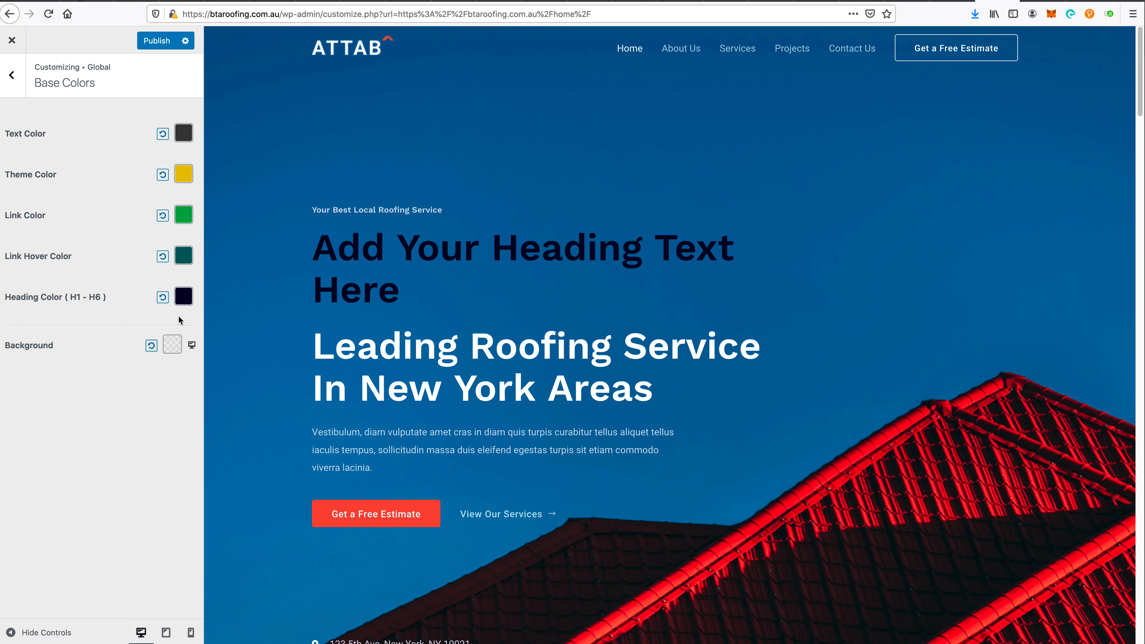
click(182, 258)
triple_click(58, 432)
key(super+c)
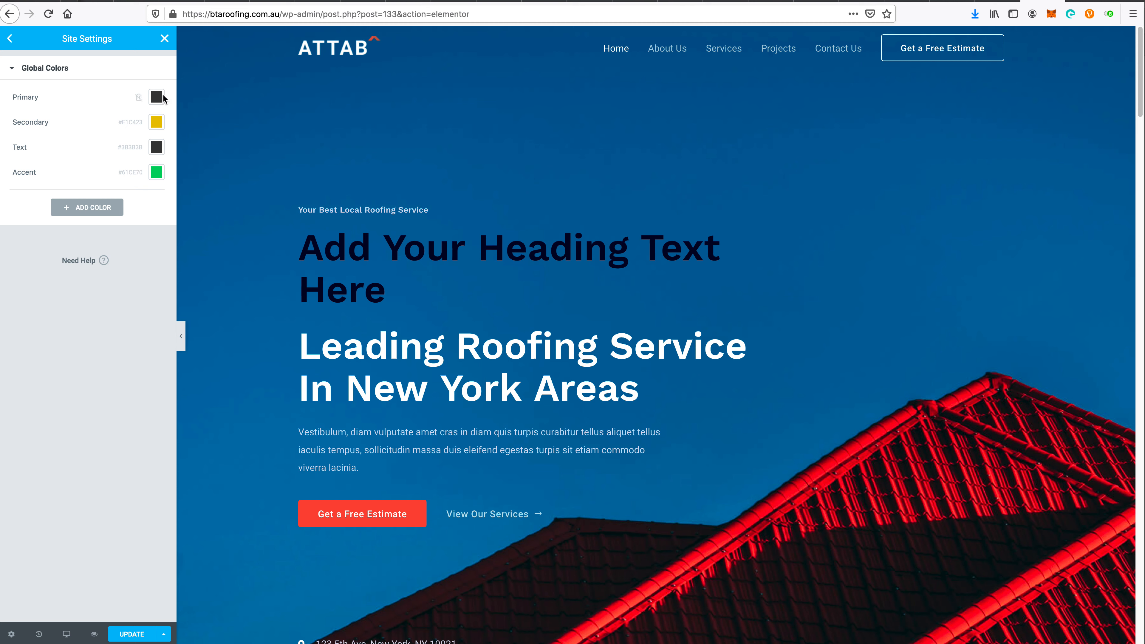
click(162, 98)
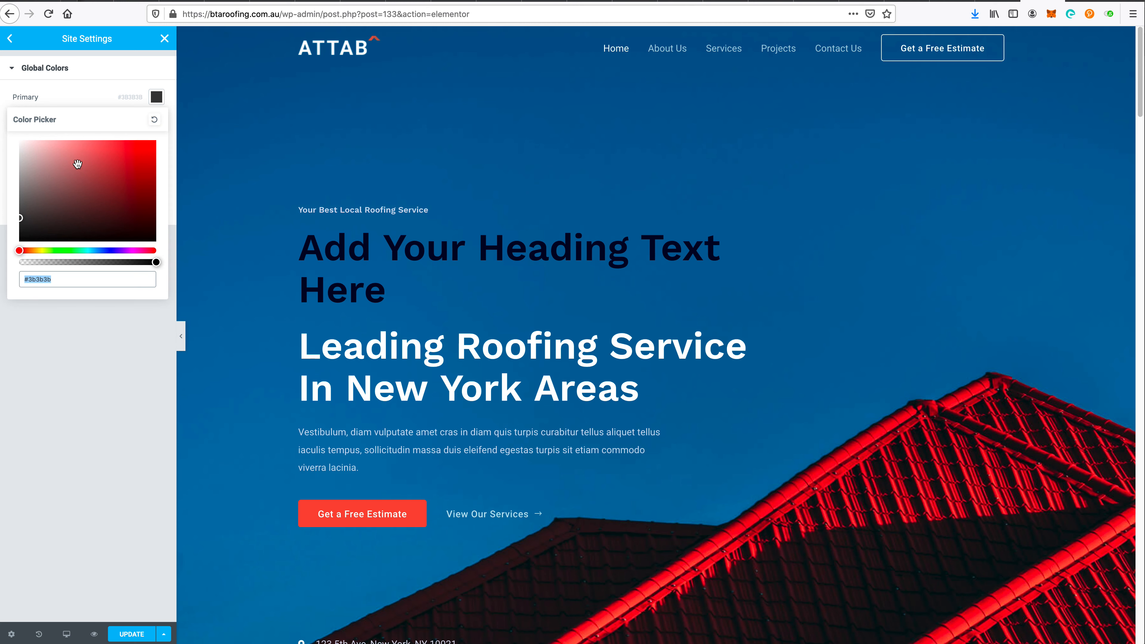
click(70, 80)
click(71, 74)
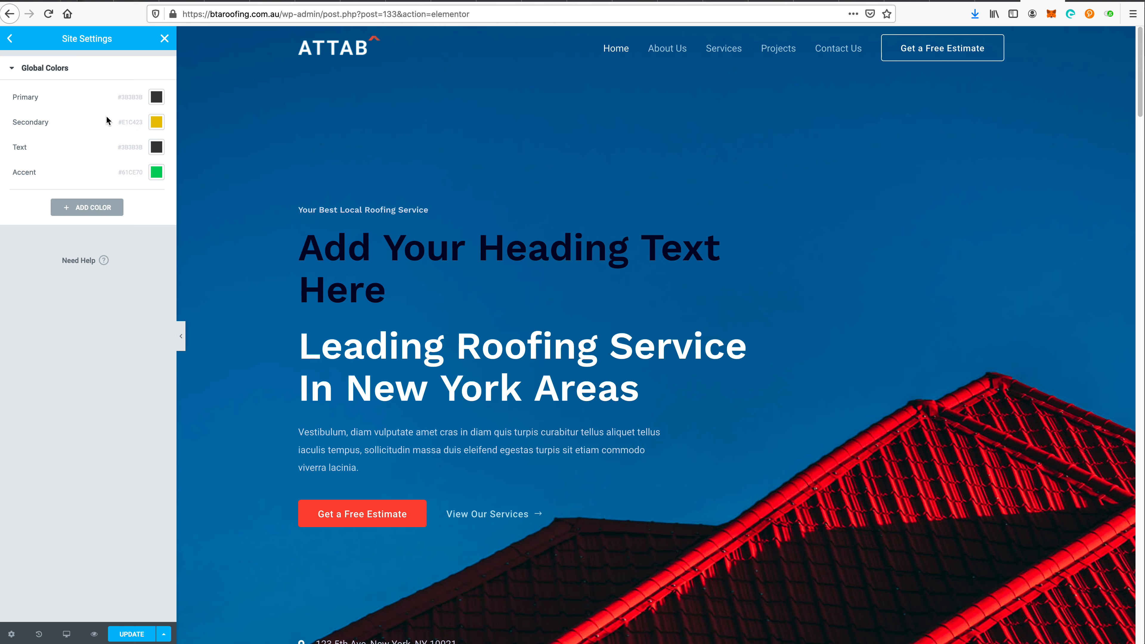
- Copy the golden yellow hex value out of the Secondary global color and set Secondary to the dark teal #105d60
click(157, 122)
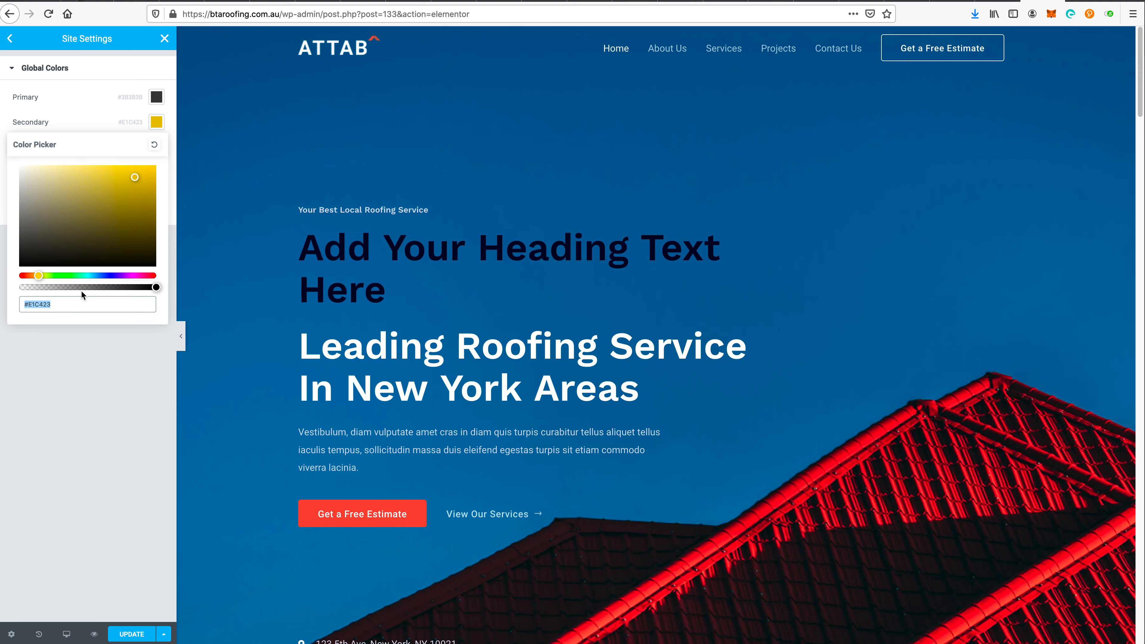
click(82, 303)
key(super+v)
drag(51, 305, 1, 258)
key(ctrl+c)
key(BackSpace)
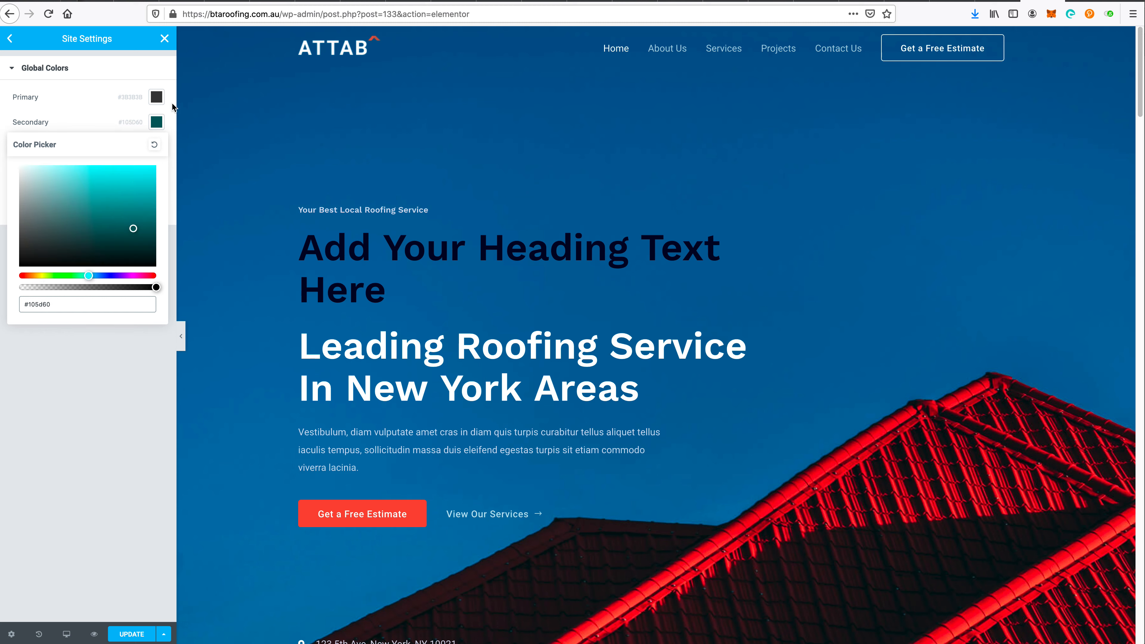
- Set the Primary global color to the copied golden yellow #E1C423
click(142, 99)
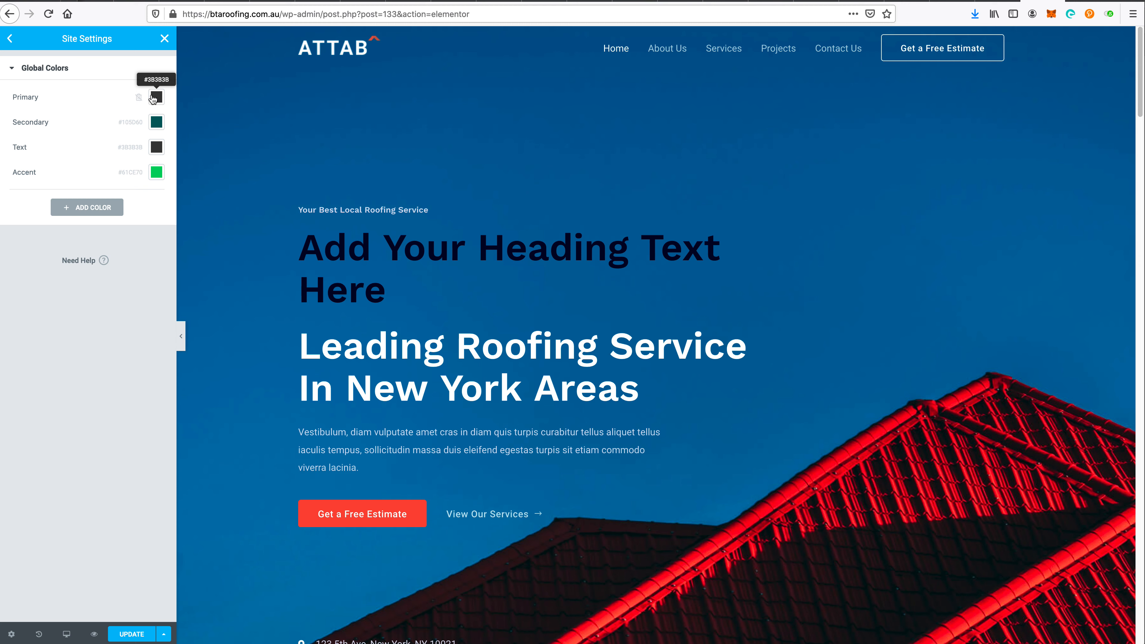
click(157, 97)
click(69, 278)
key(ctrl+a)
key(ctrl+v)
click(89, 345)
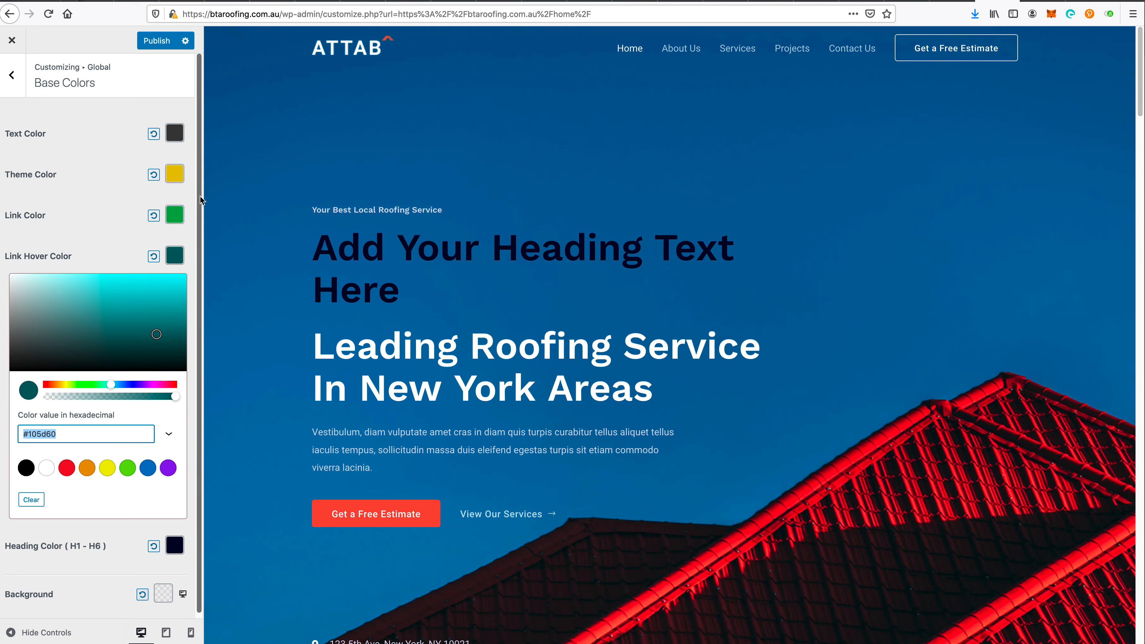
- Copy the Customizer's Link Color #00a551 and set it as Elementor's Accent global color
click(174, 216)
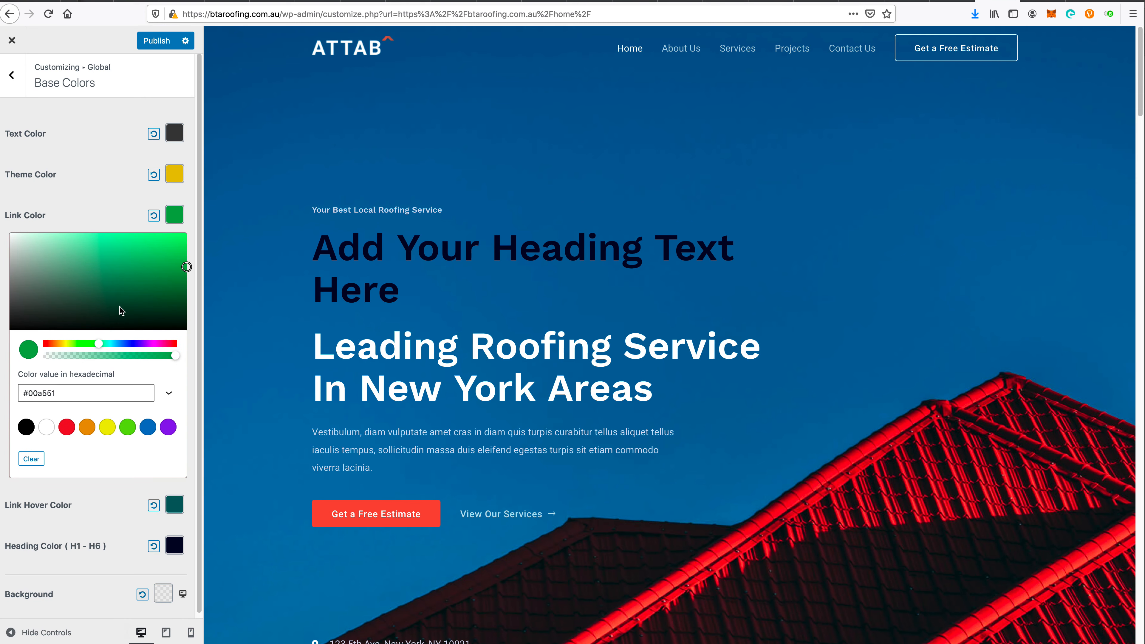
key(ctrl+a)
click(53, 388)
key(ctrl+a)
key(ctrl+c)
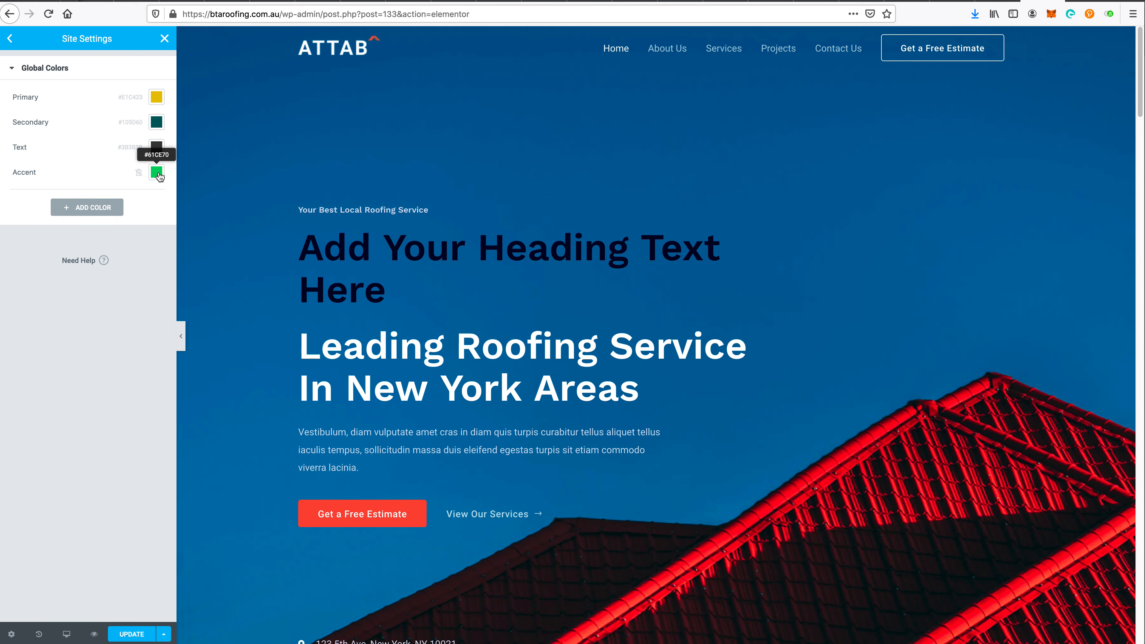
click(156, 172)
key(ctrl+v)
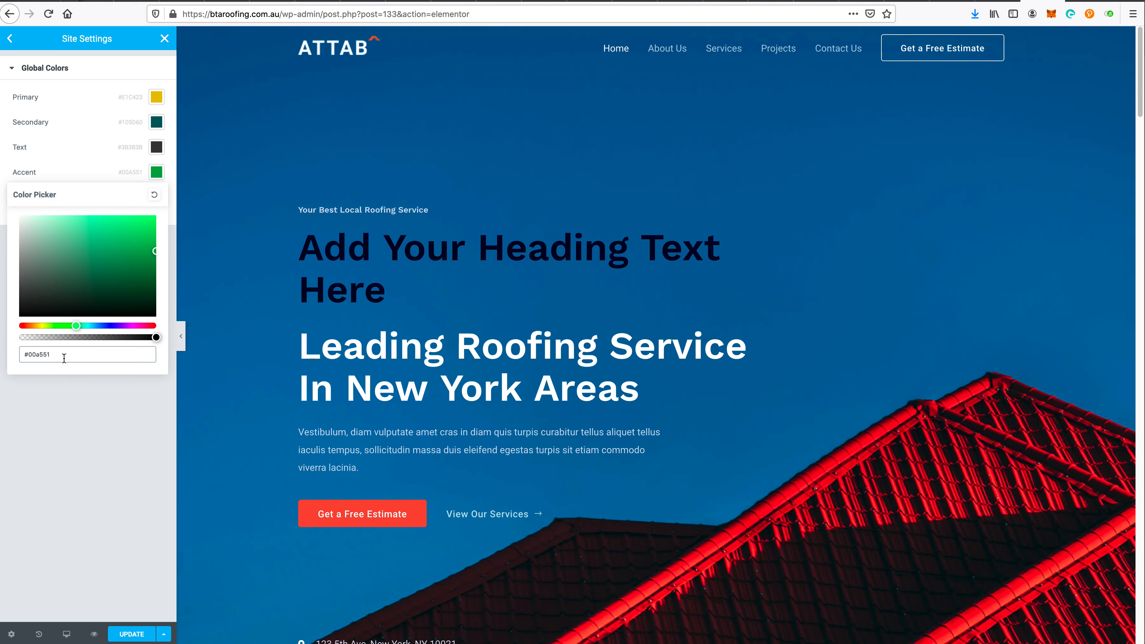
click(83, 419)
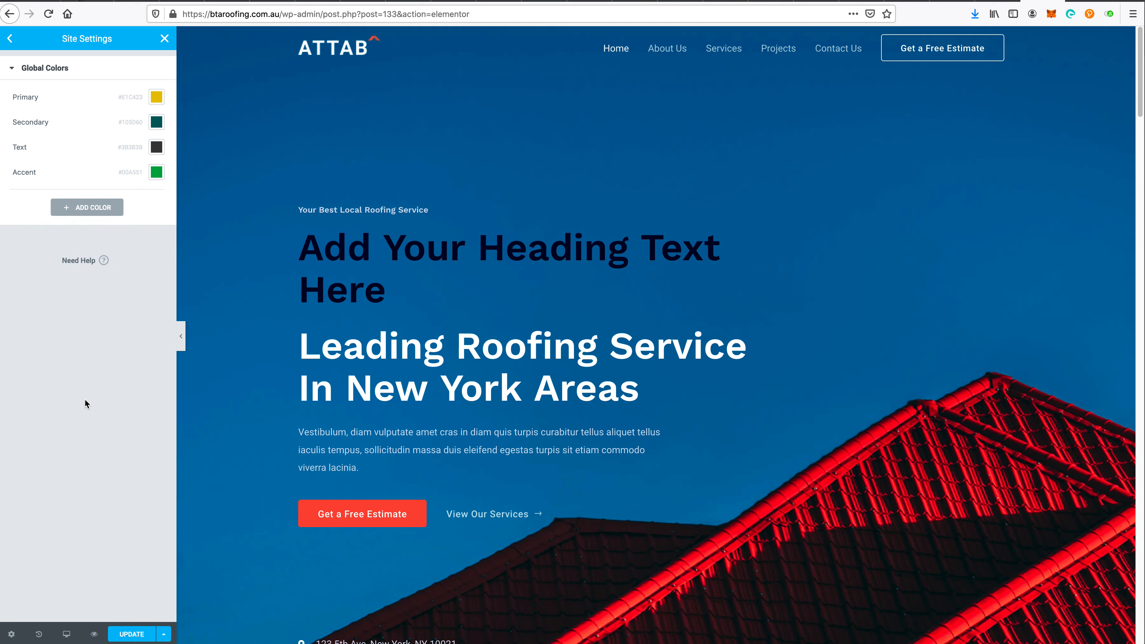
- Add a new global color and set it to white, #FFFFFF
click(102, 204)
click(154, 200)
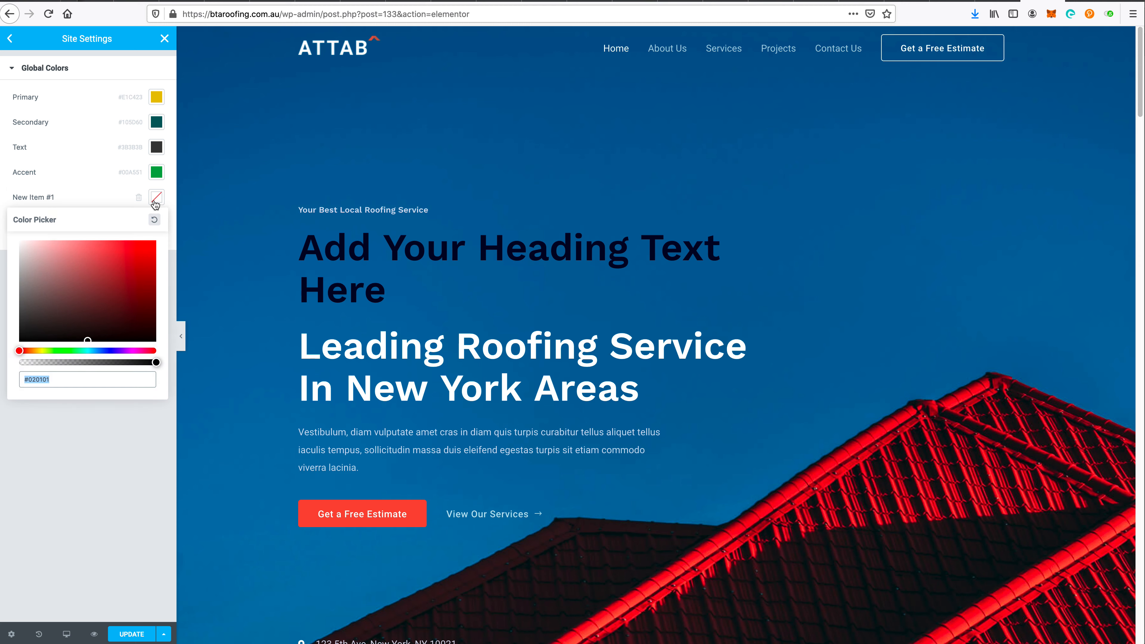
drag(101, 271, 19, 241)
click(110, 479)
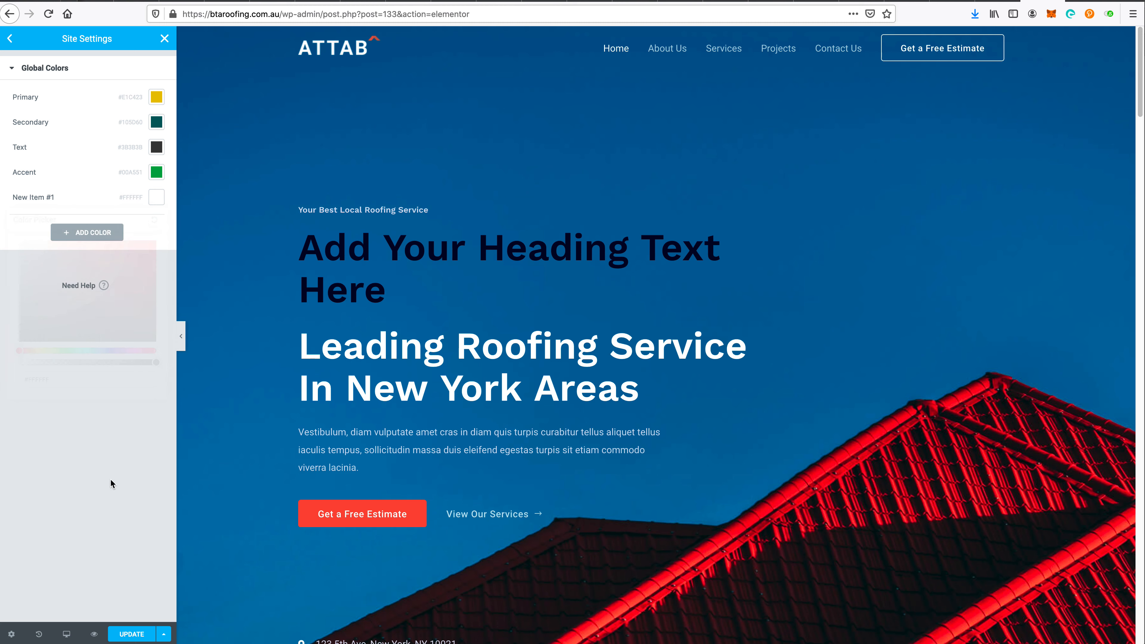
- Add another global color set to black, #000000, and save the site settings
click(102, 234)
click(157, 226)
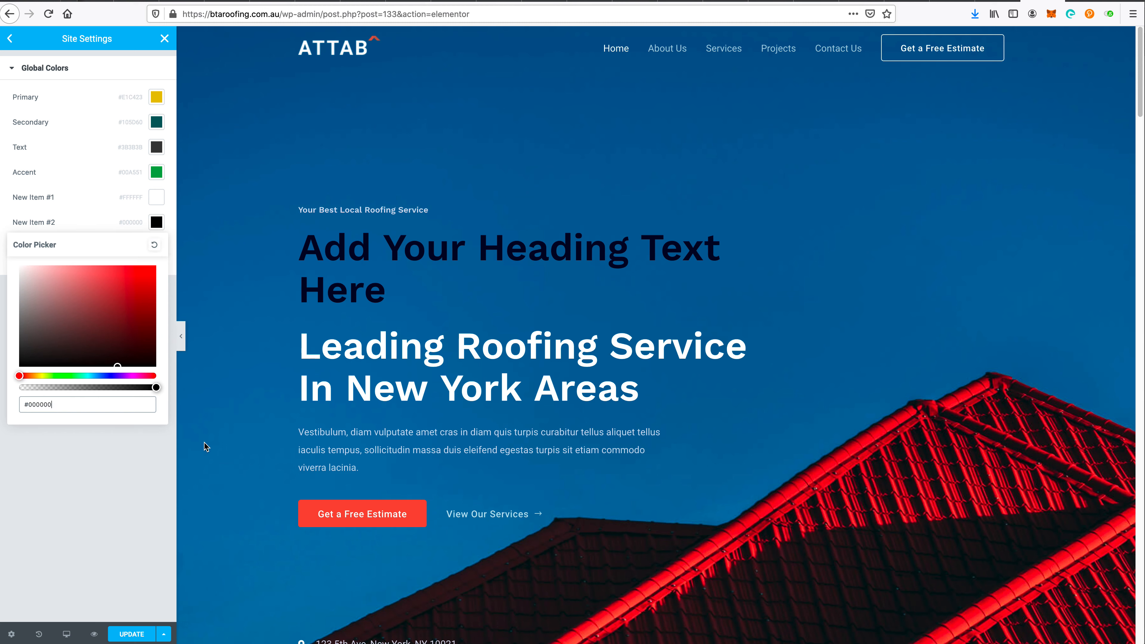
click(98, 492)
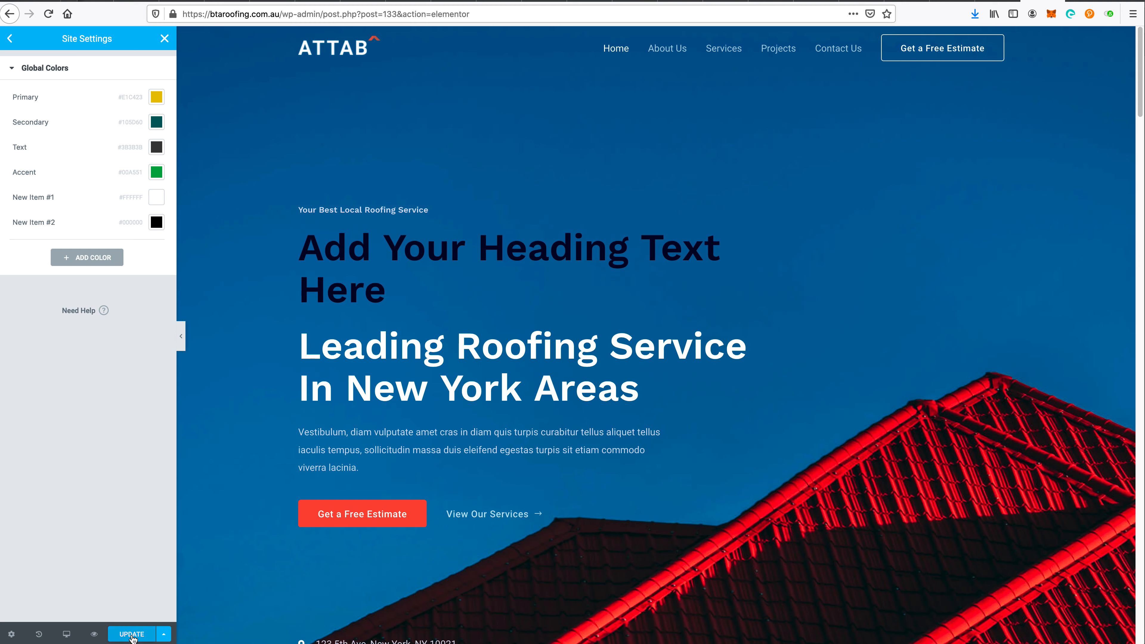
click(131, 636)
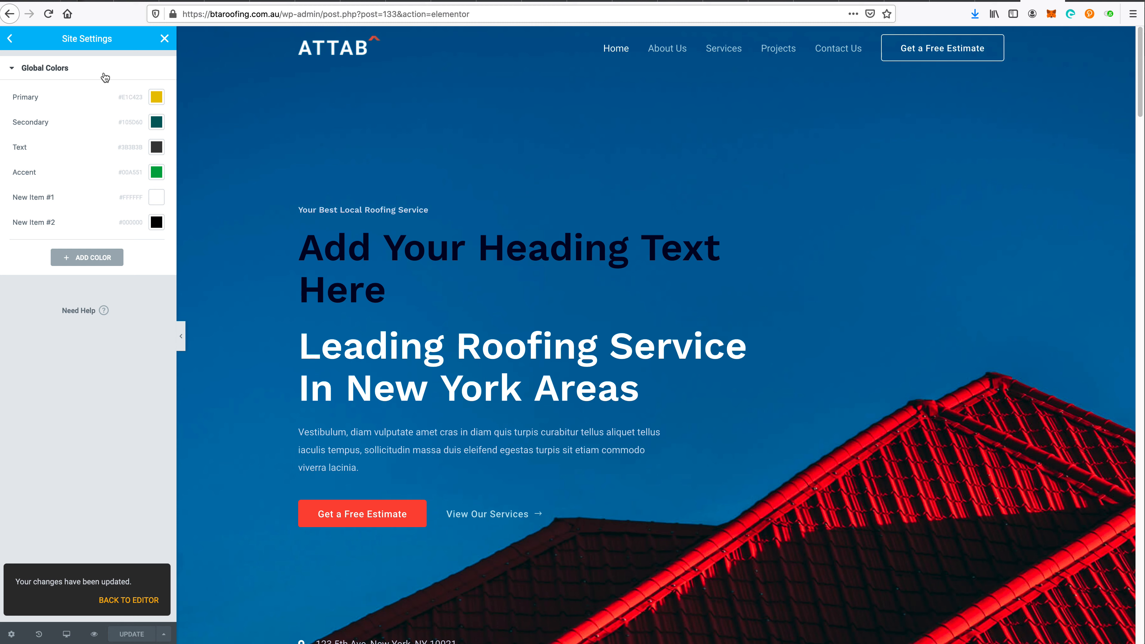
- Leave the site settings, set the "Add Your Heading Text Here" heading's text color to the global color New Item #1, and update the page
click(10, 39)
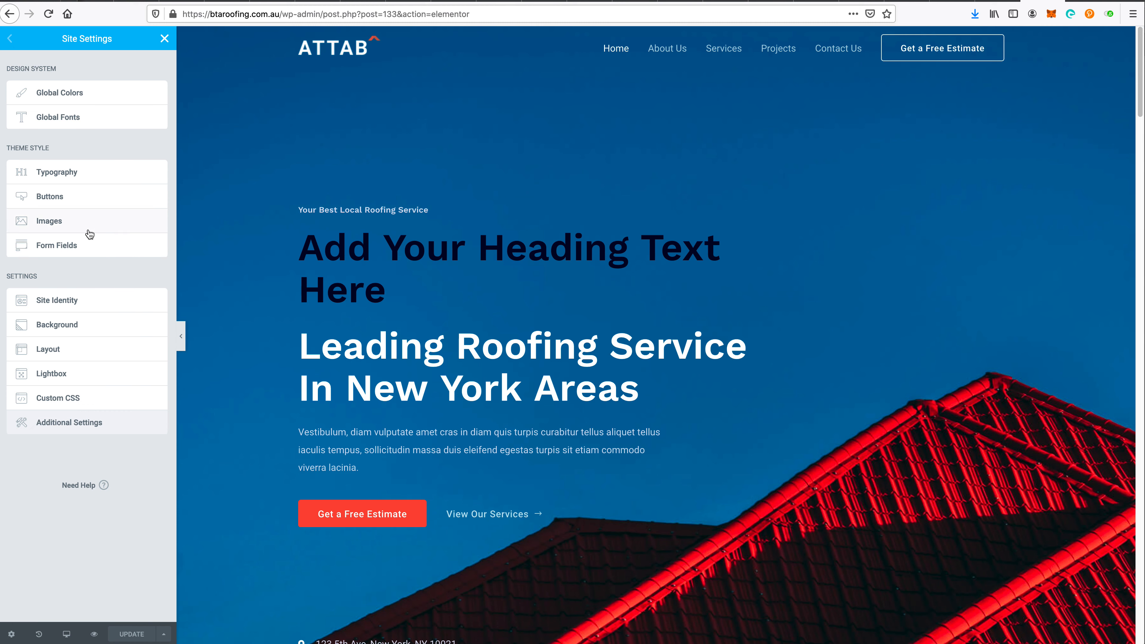
double_click(371, 266)
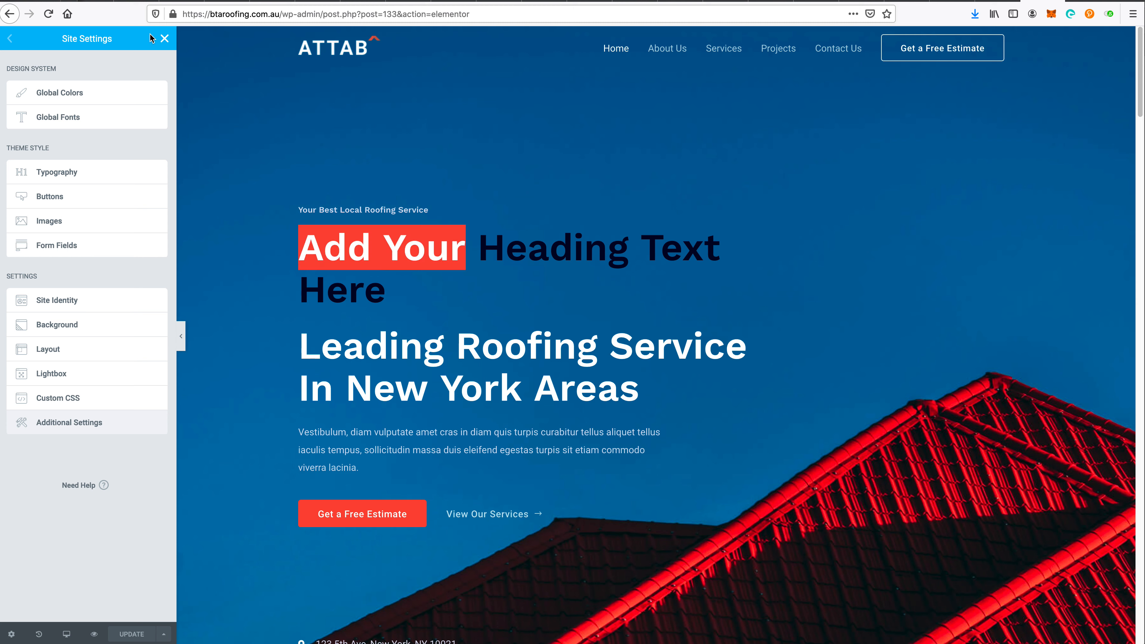
click(163, 40)
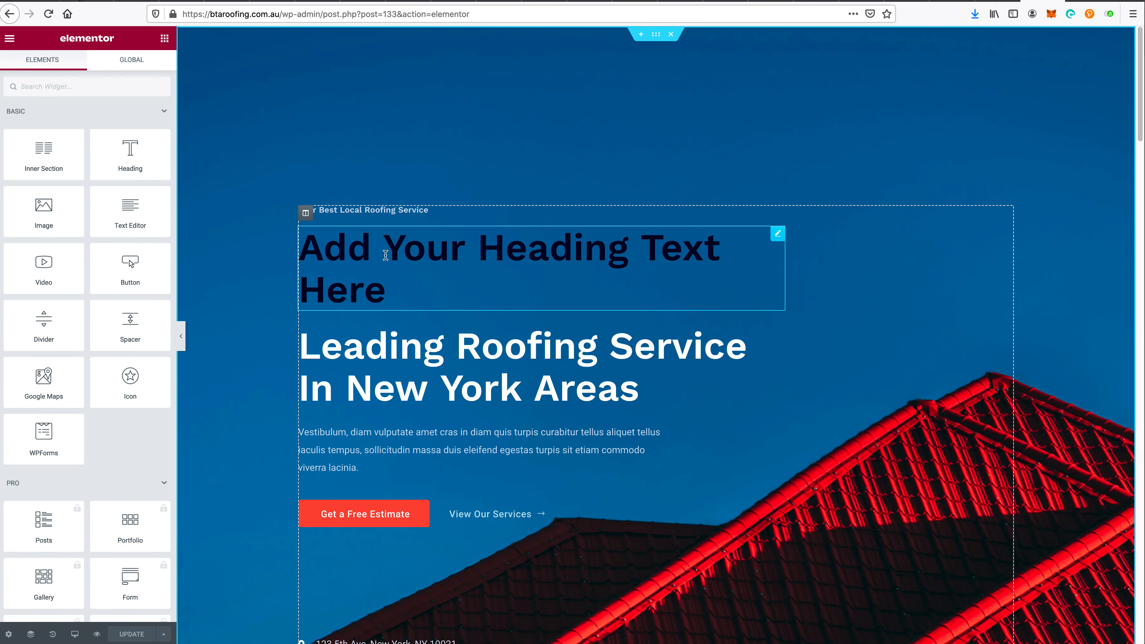
click(386, 255)
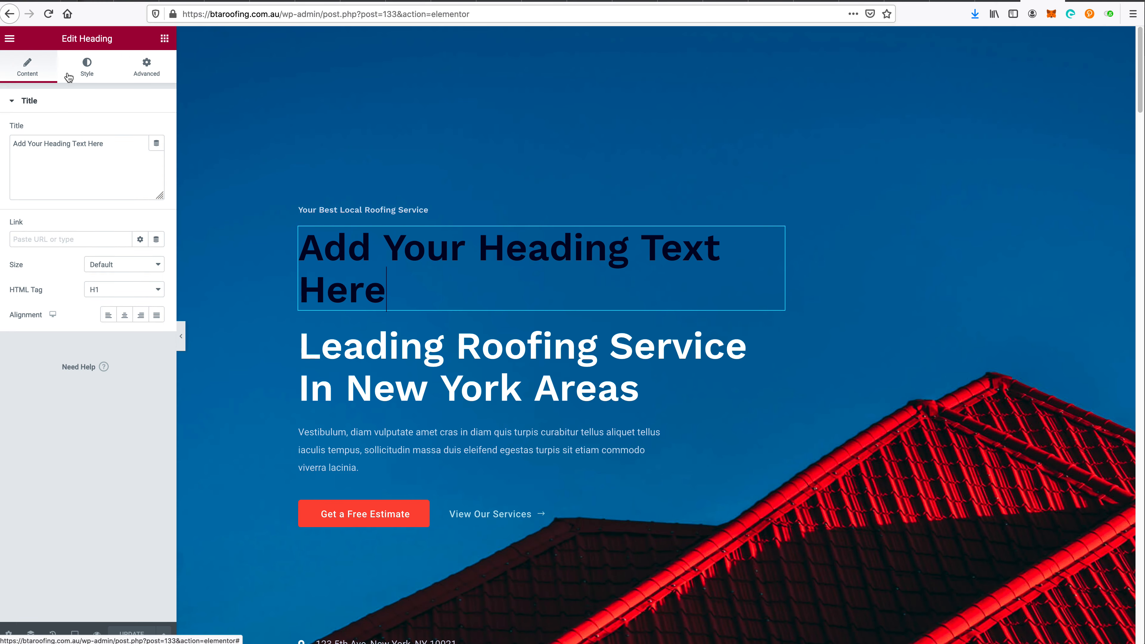
click(85, 73)
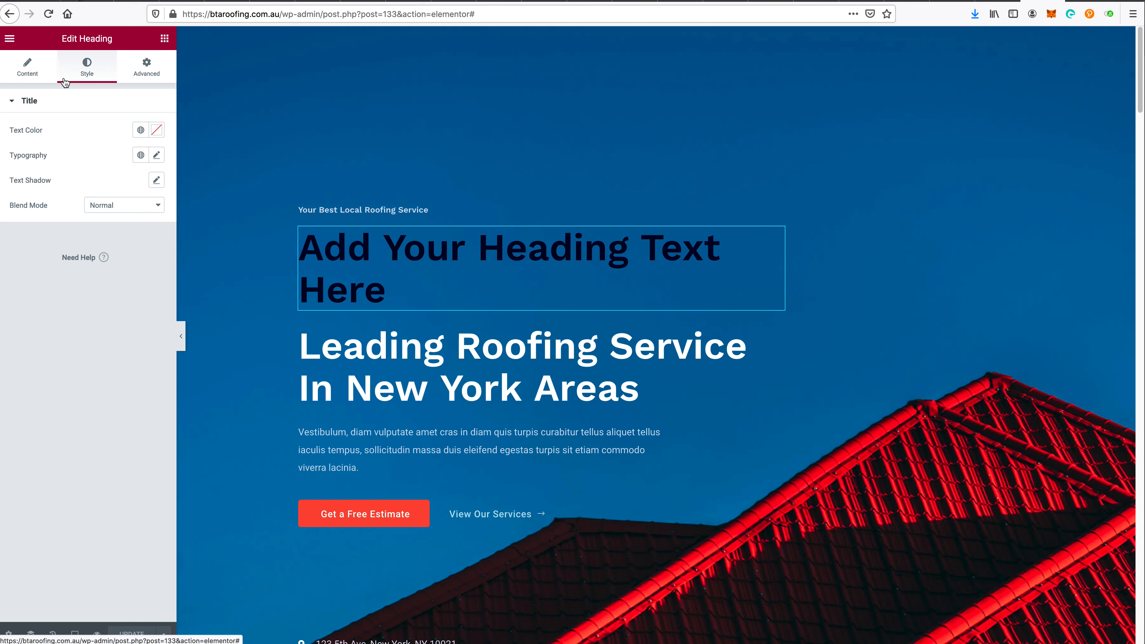
click(143, 131)
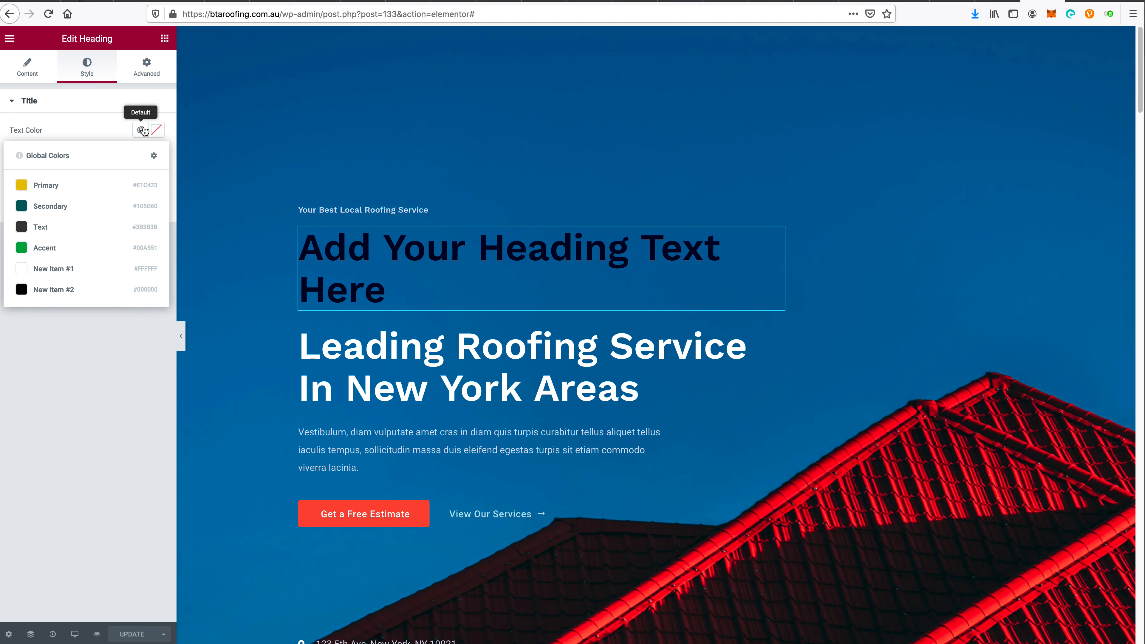
click(92, 269)
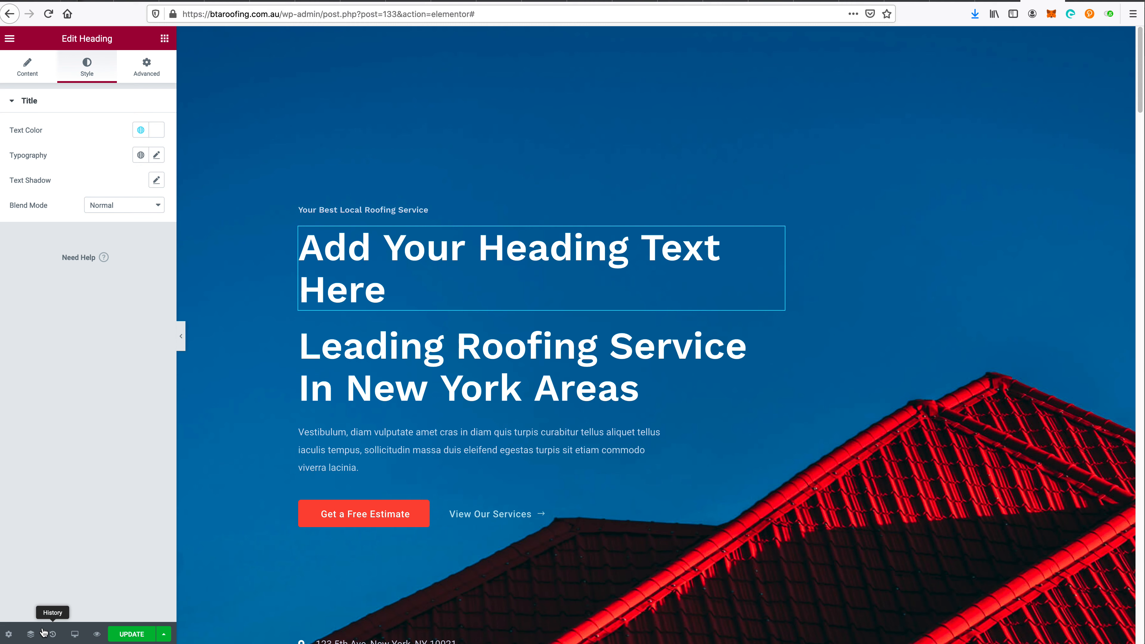
click(139, 640)
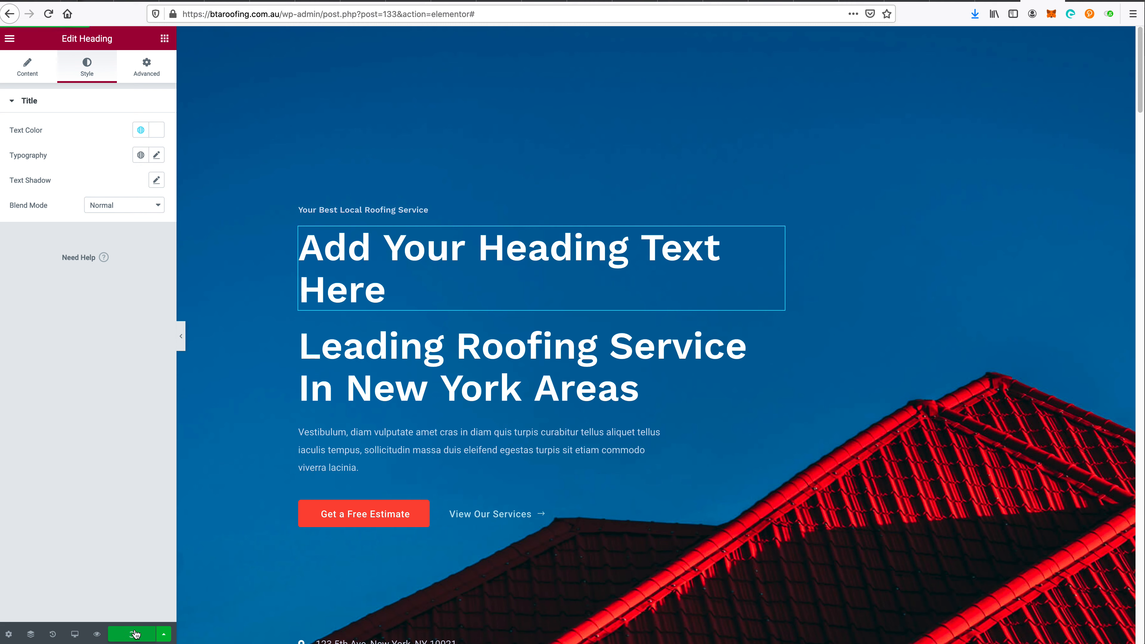
- Switch to the WordPress Customizer and copy the Link Color's hex value from the global base colors
click(998, 1)
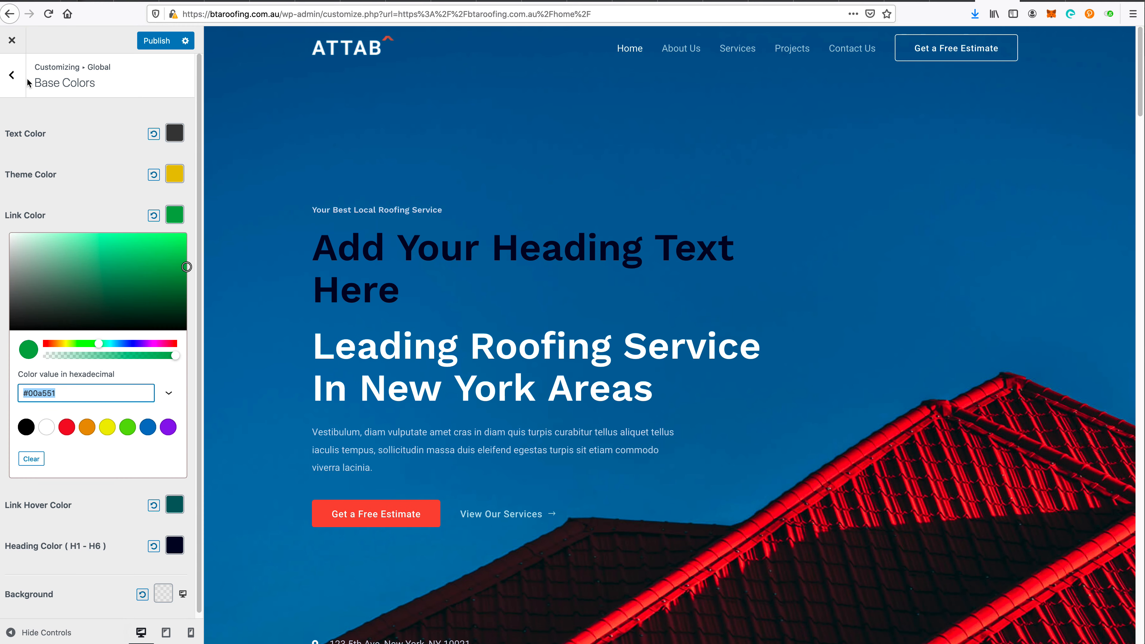
click(18, 81)
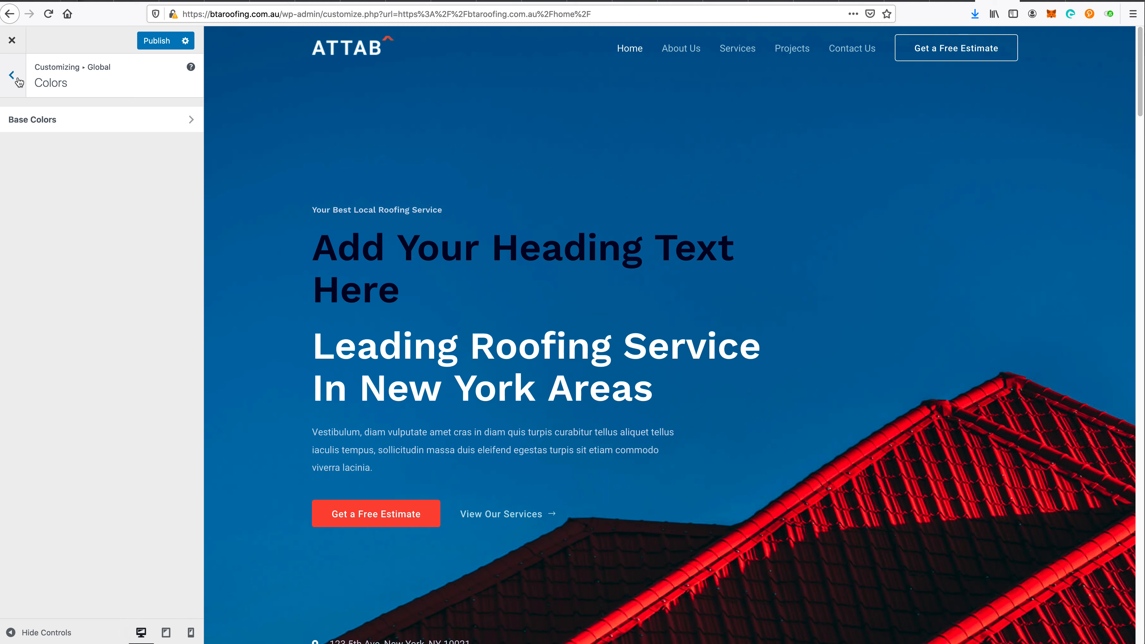
click(96, 120)
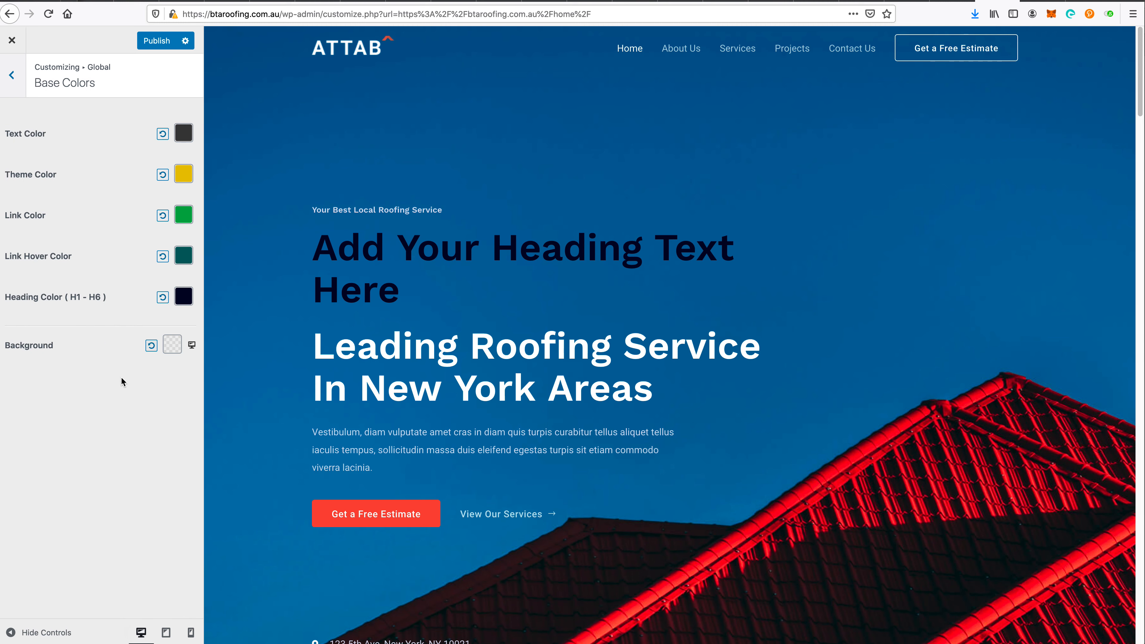
click(22, 72)
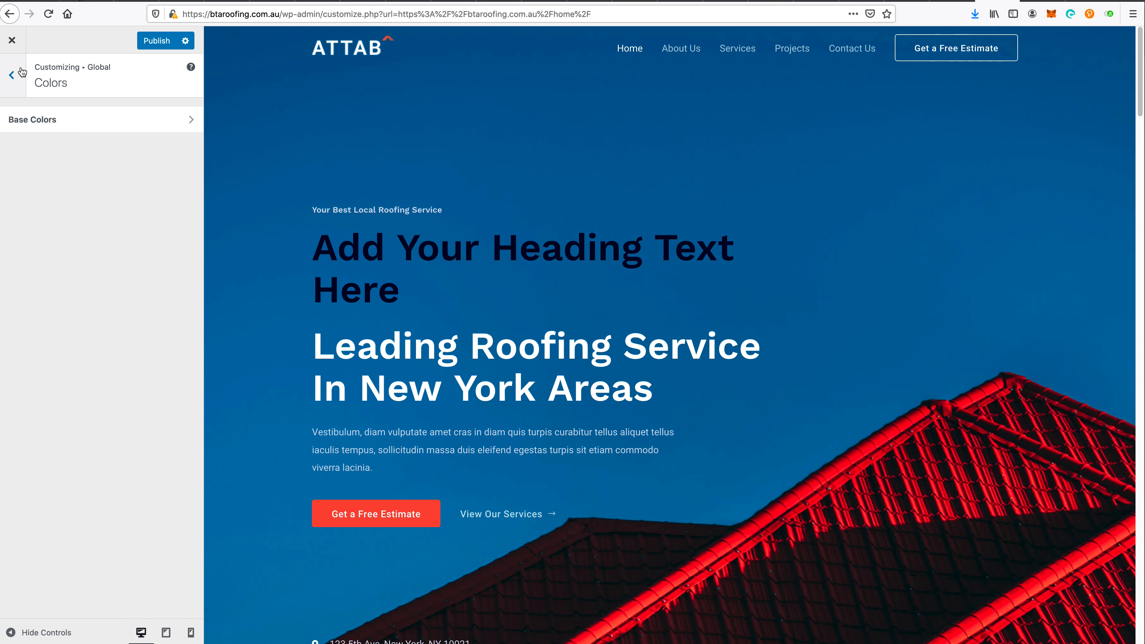
click(22, 73)
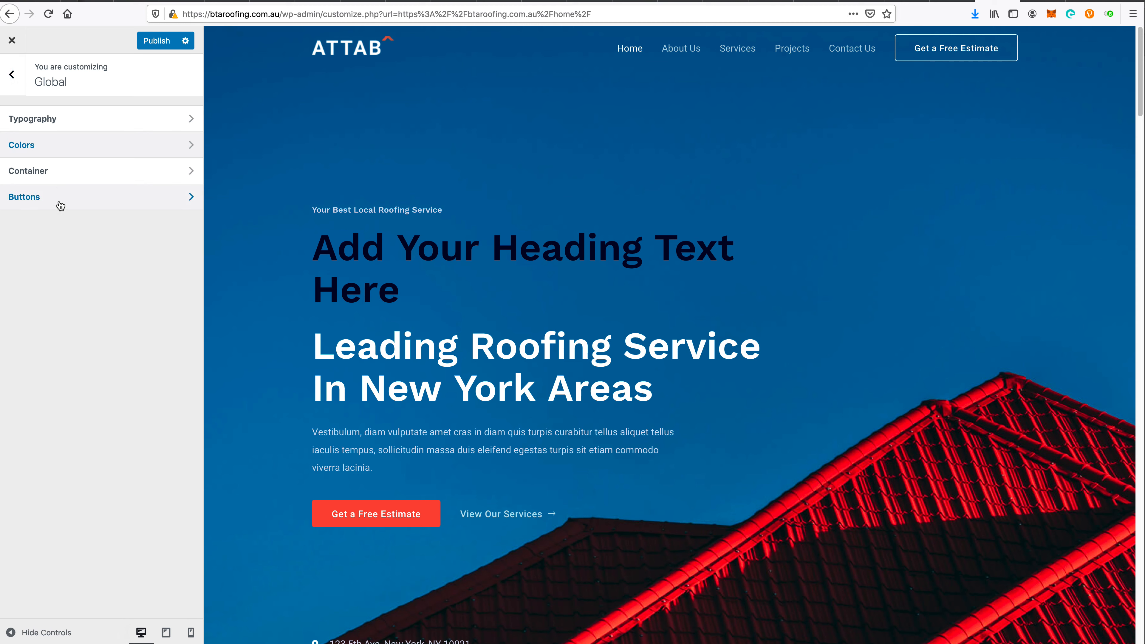
click(58, 145)
click(66, 130)
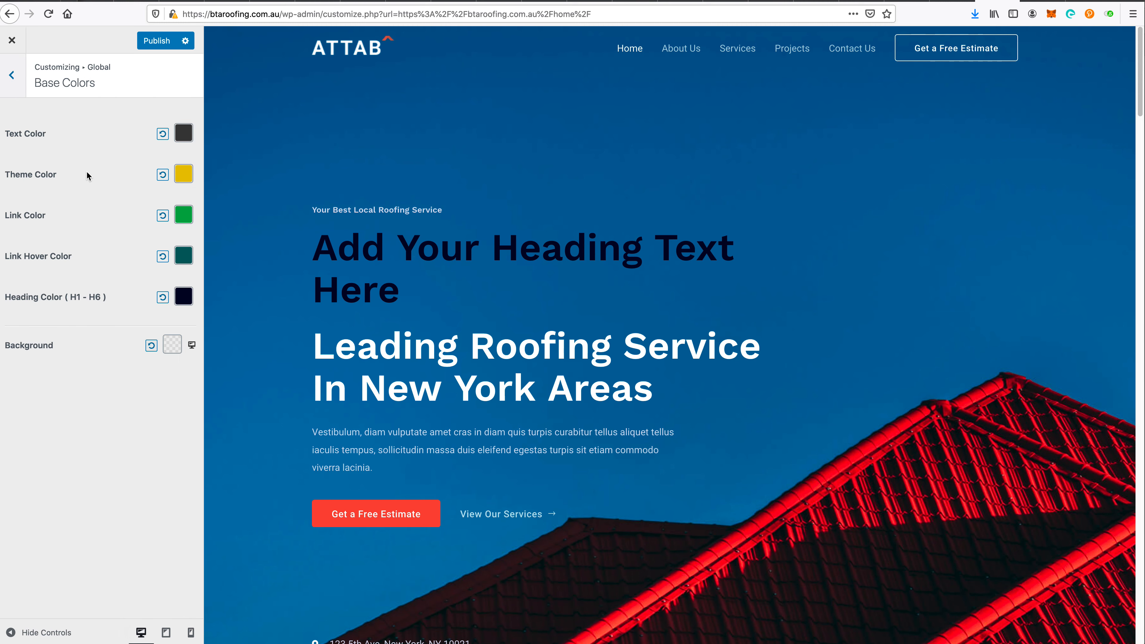
click(183, 215)
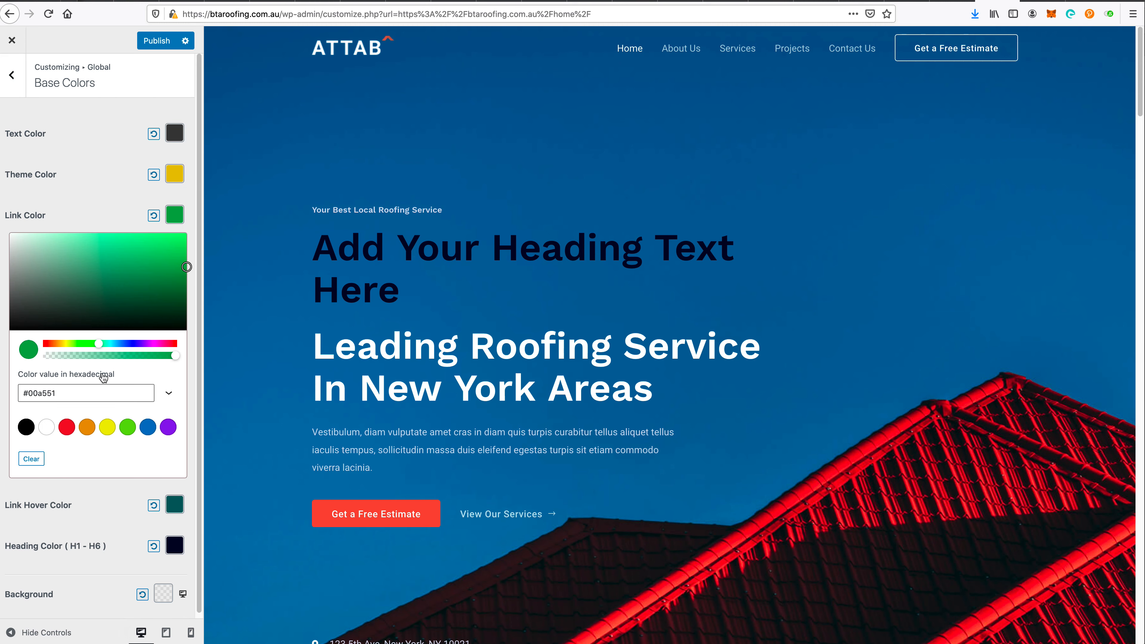
triple_click(89, 390)
key(ctrl+c)
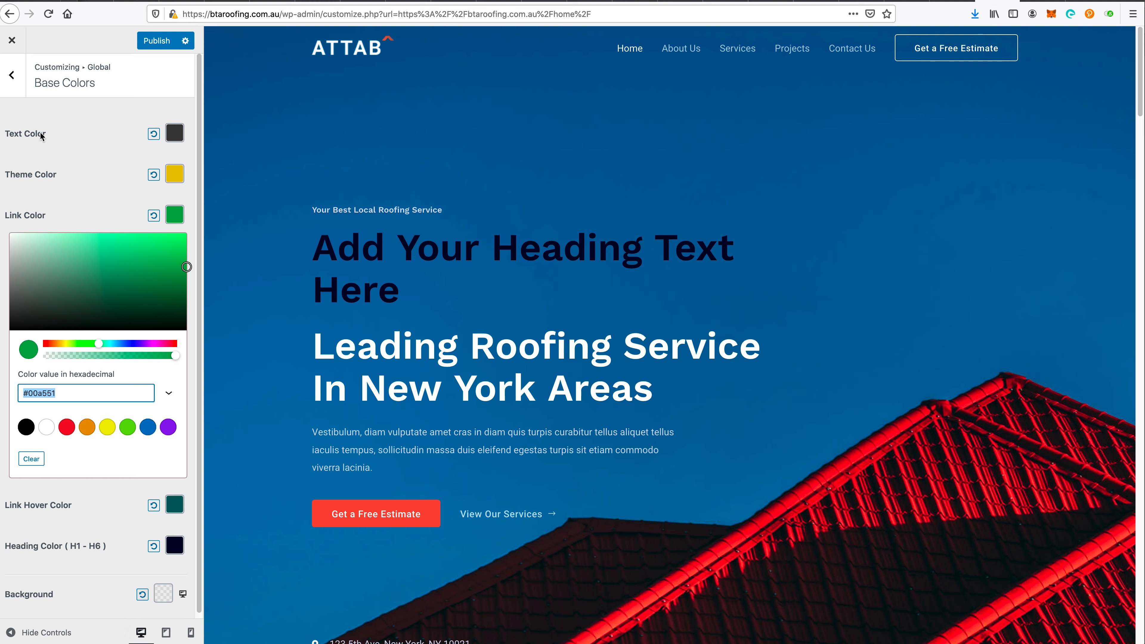
- Set the global buttons' normal background color to the copied #00a551 and publish the change
click(12, 76)
click(17, 83)
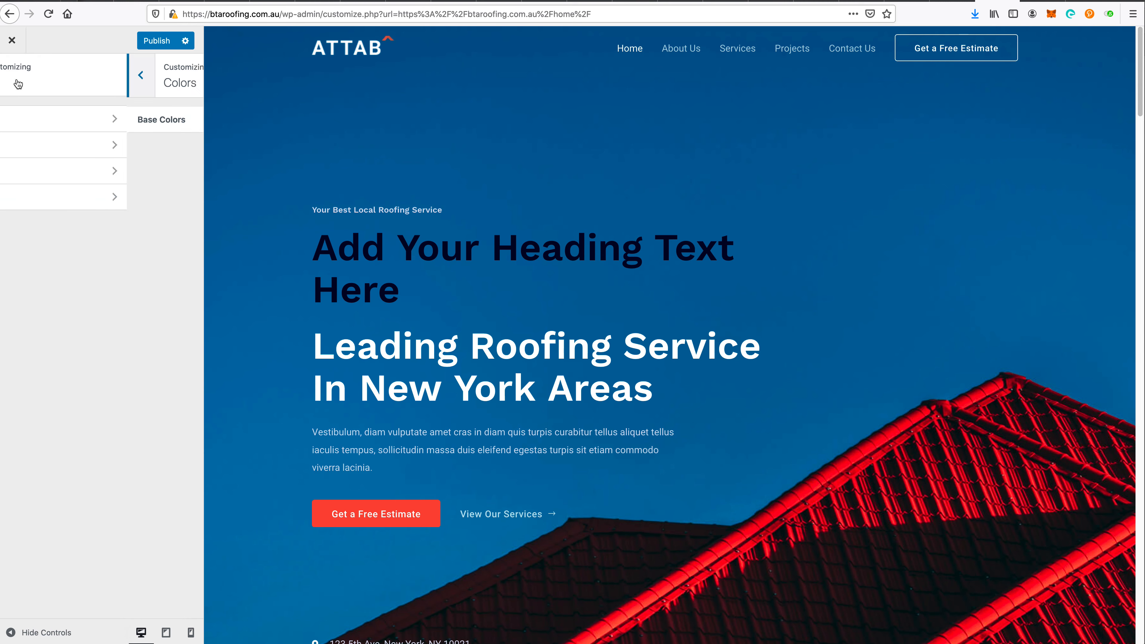
click(56, 197)
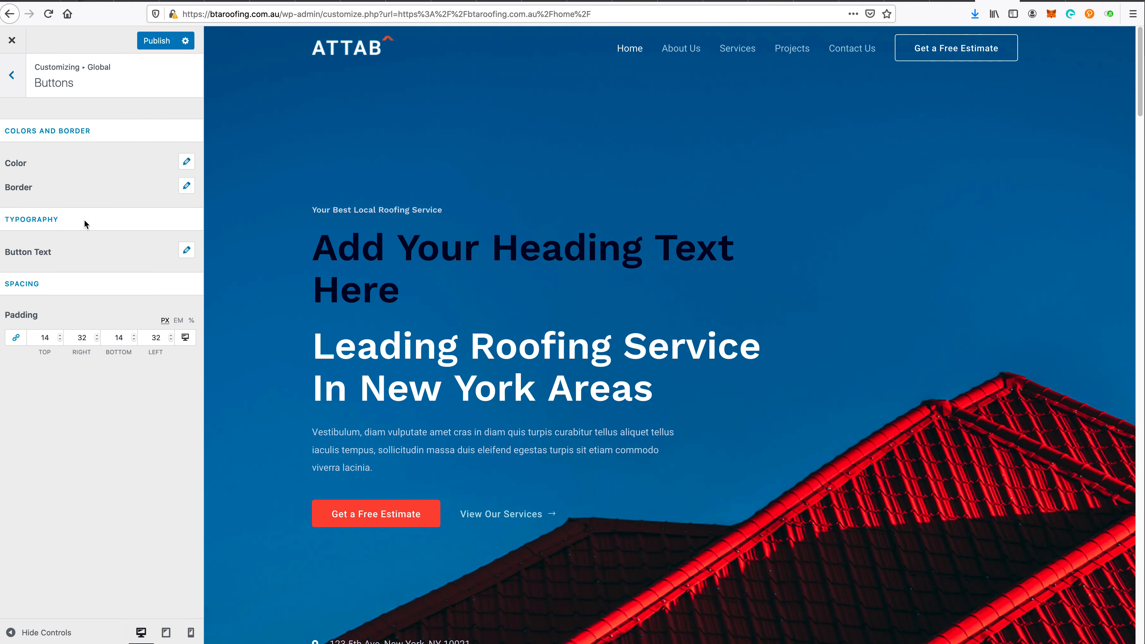
click(187, 162)
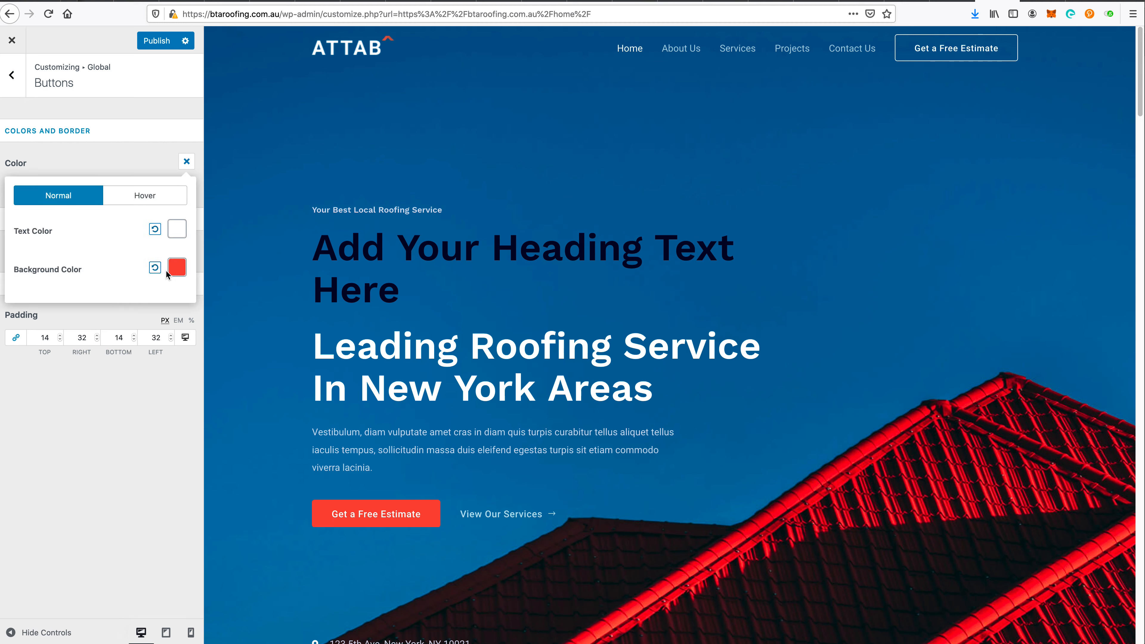
click(176, 268)
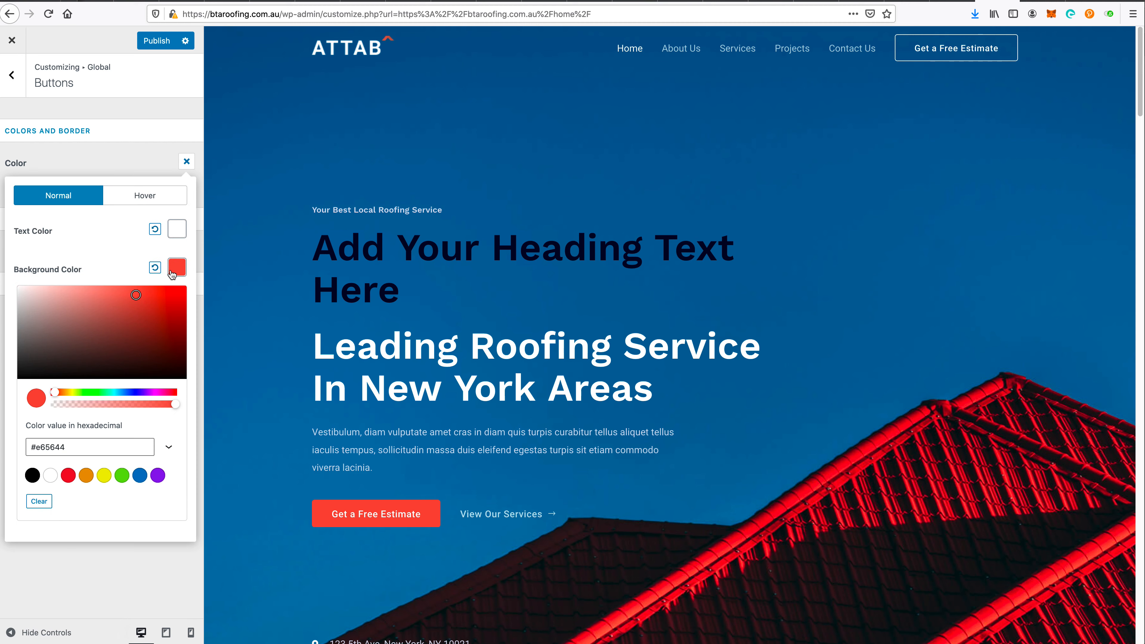
click(79, 445)
double_click(81, 445)
key(ctrl+v)
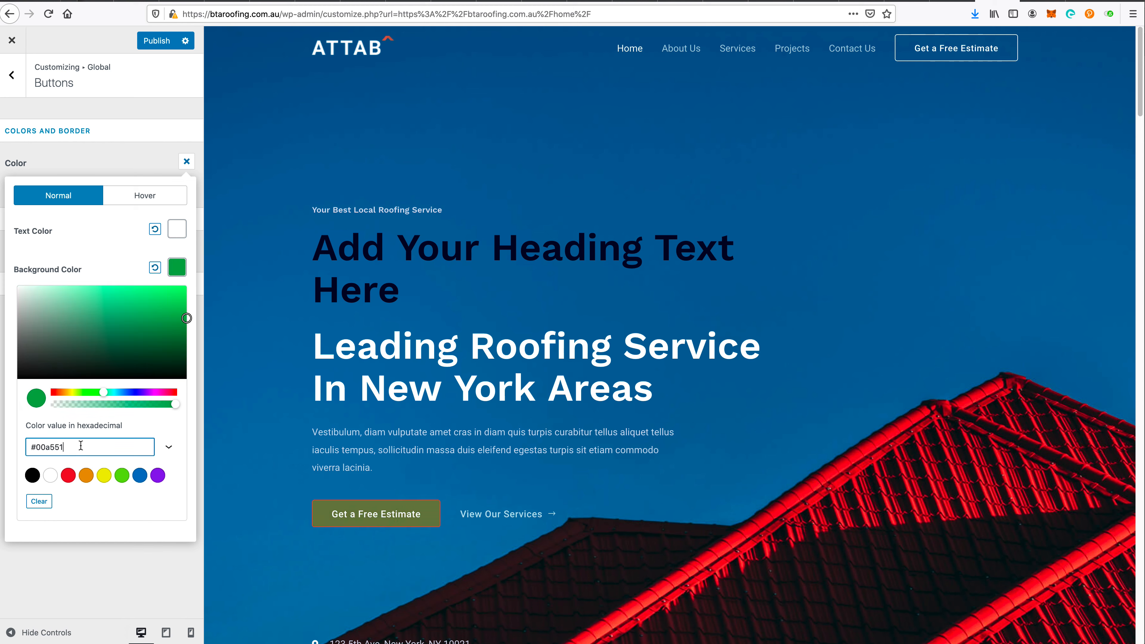
click(133, 195)
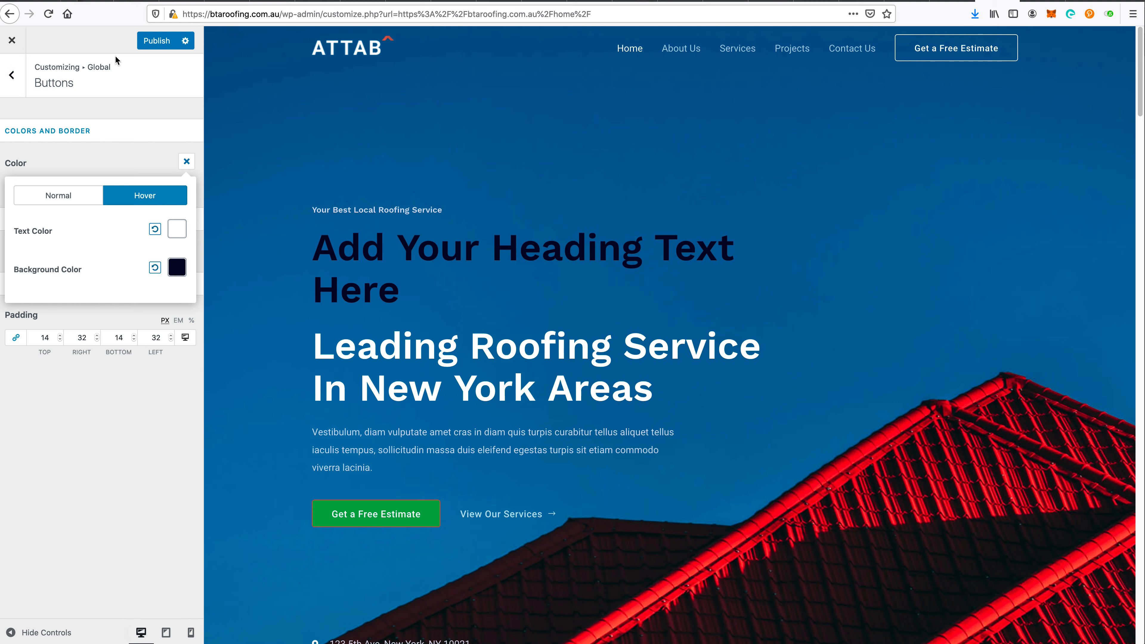
click(166, 40)
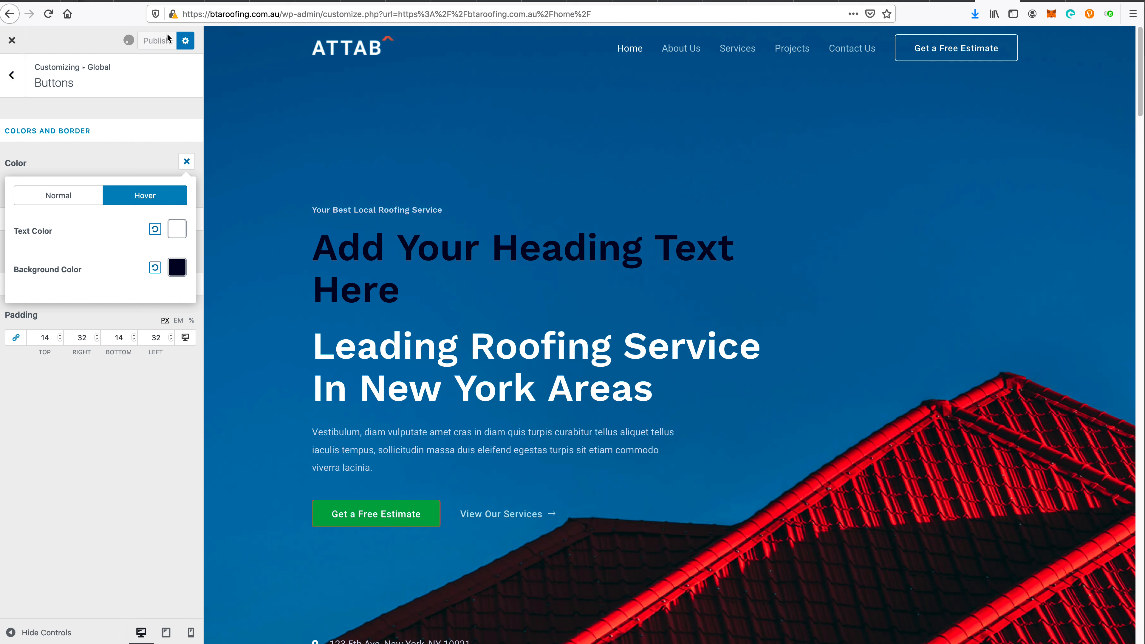
- Copy the Link Hover Color's hex value from the global base colors
click(12, 80)
click(40, 146)
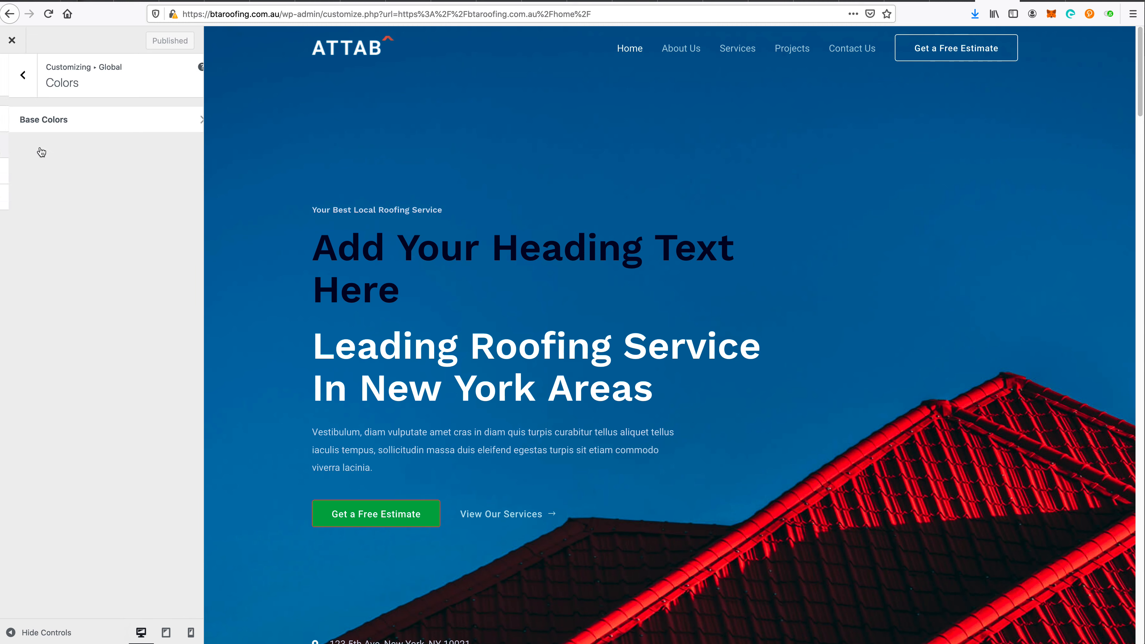
click(57, 123)
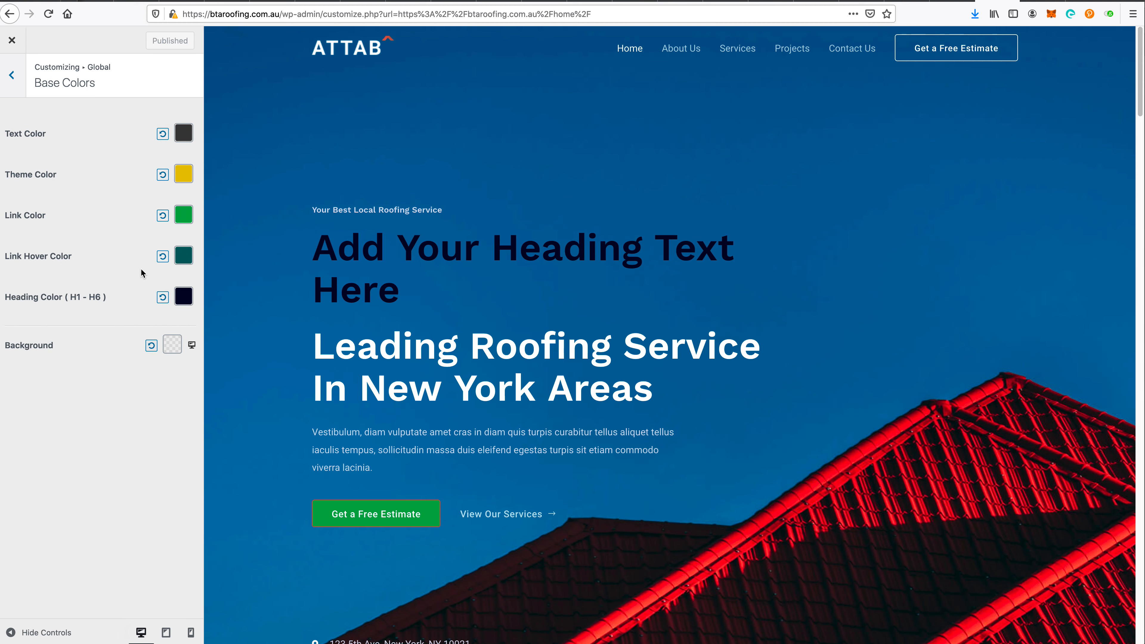
click(179, 264)
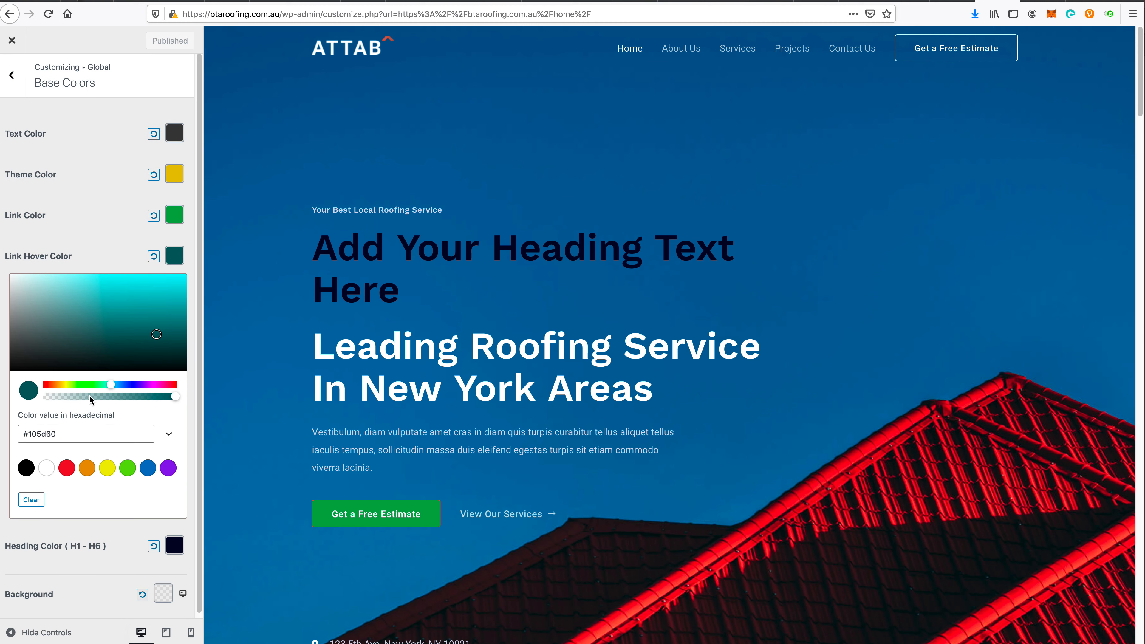
double_click(77, 433)
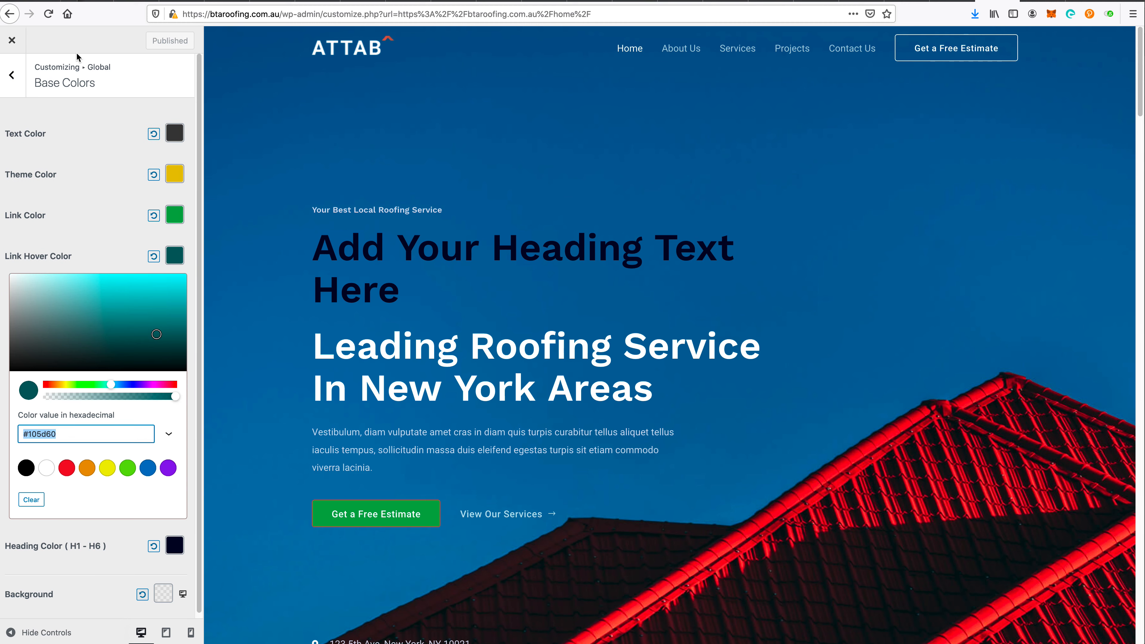
- Set the global buttons' hover background color to the copied #105d60
click(16, 65)
click(15, 66)
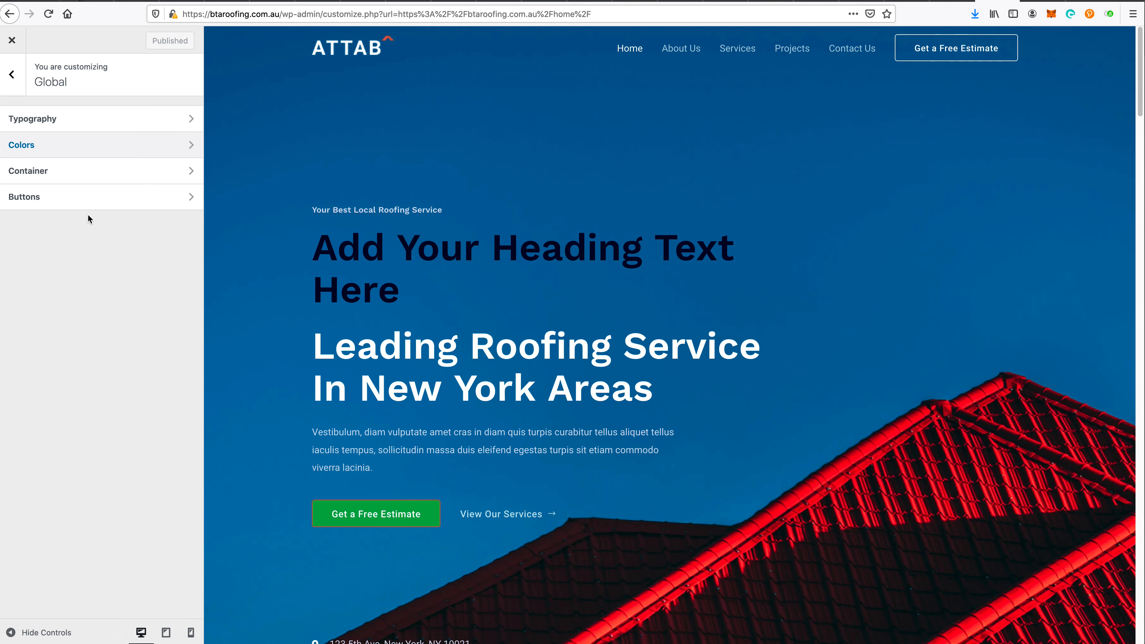
click(73, 194)
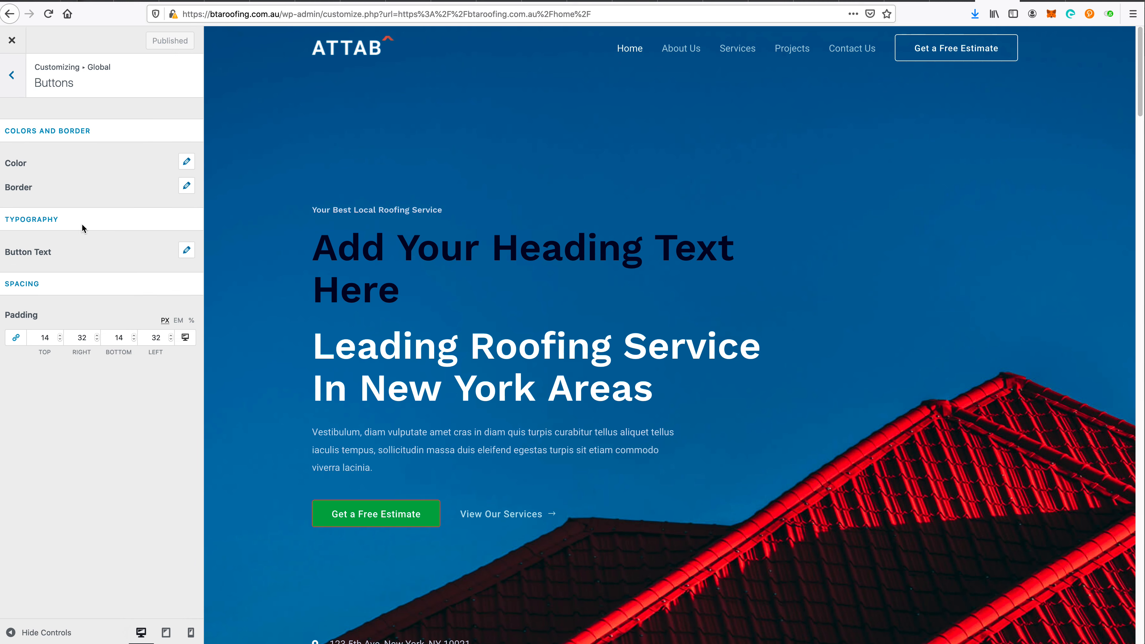
click(188, 163)
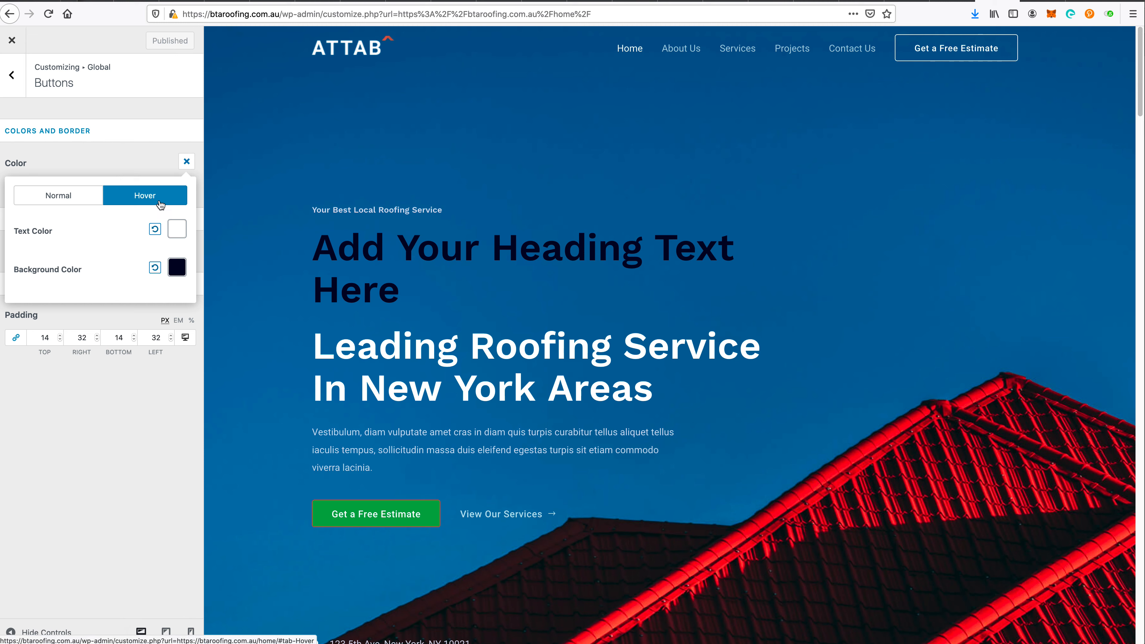
click(178, 267)
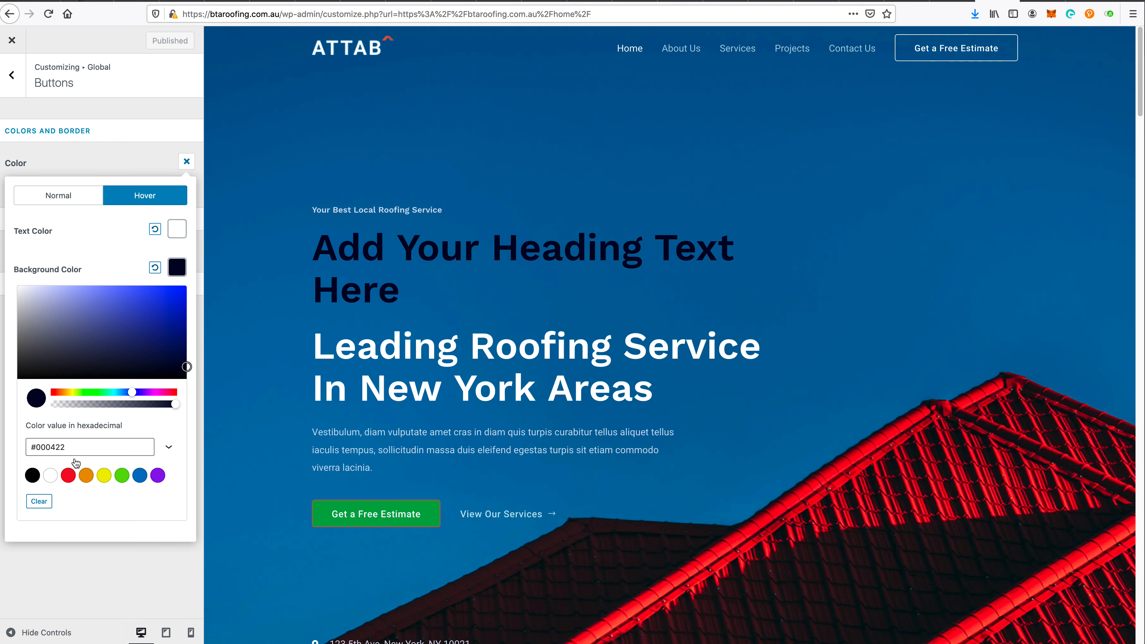
double_click(83, 445)
key(super+v)
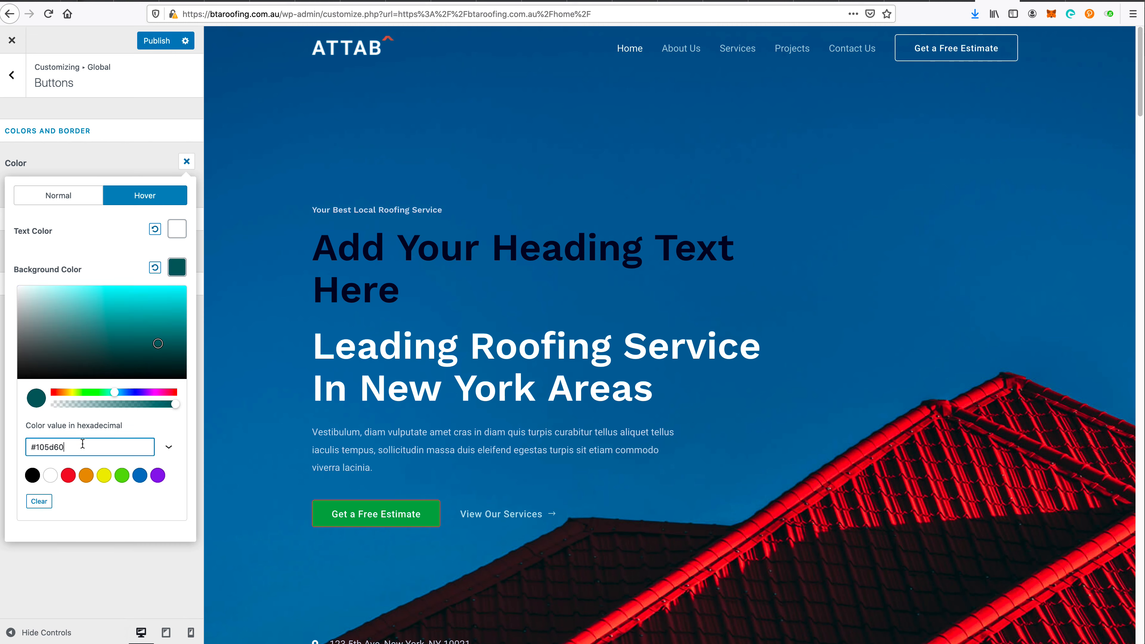
click(102, 260)
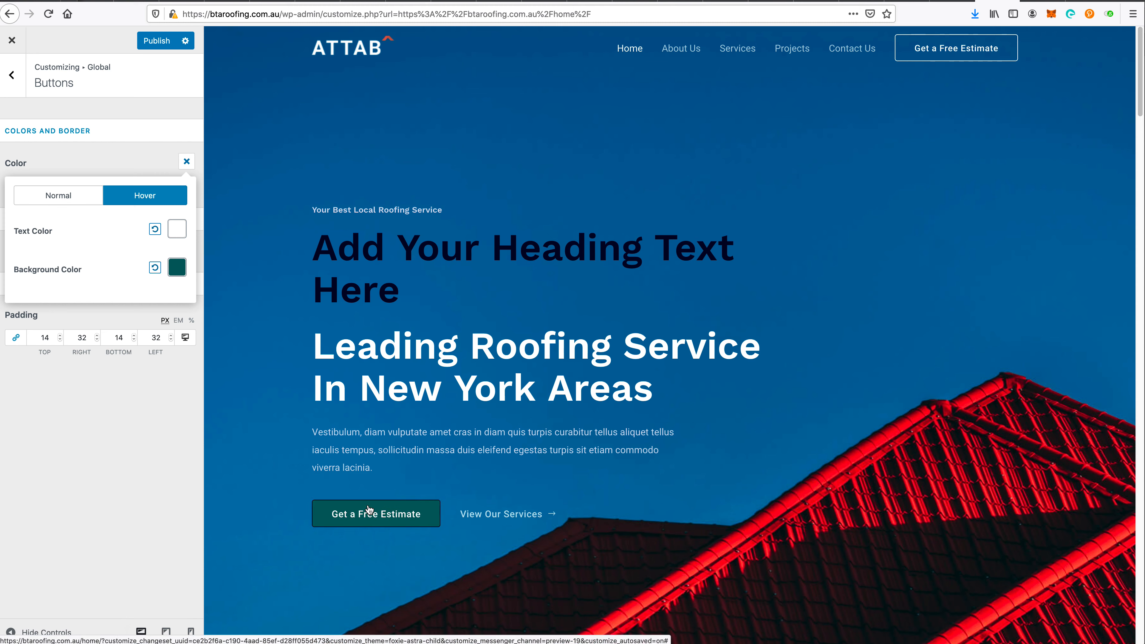
click(187, 162)
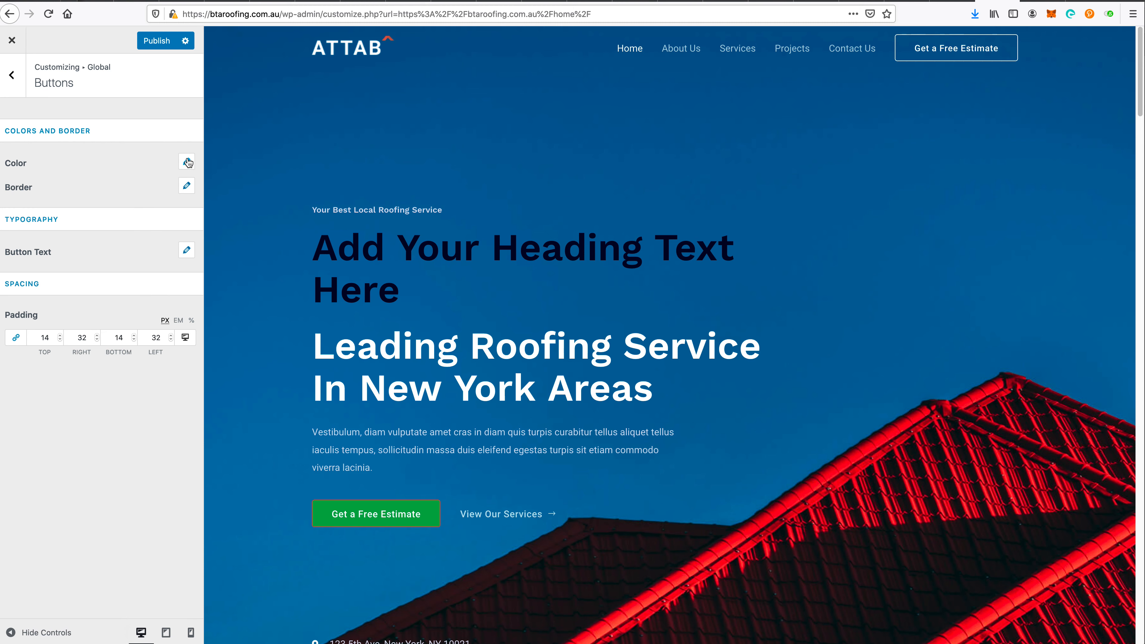
- Make the global buttons' border color and border hover color fully transparent
click(187, 186)
double_click(92, 239)
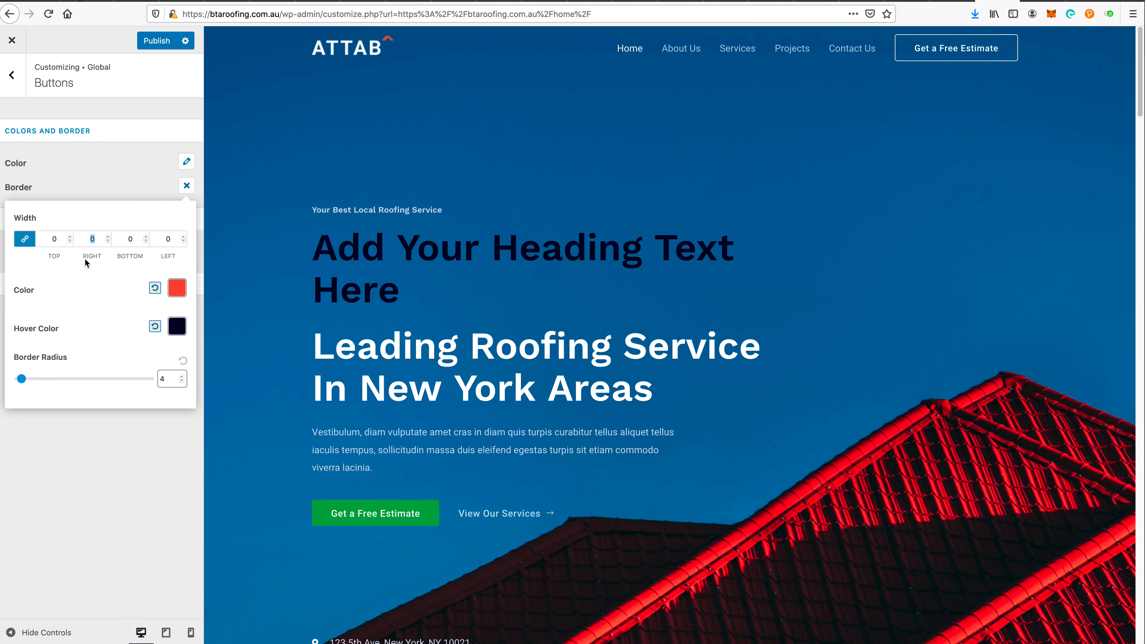
click(185, 290)
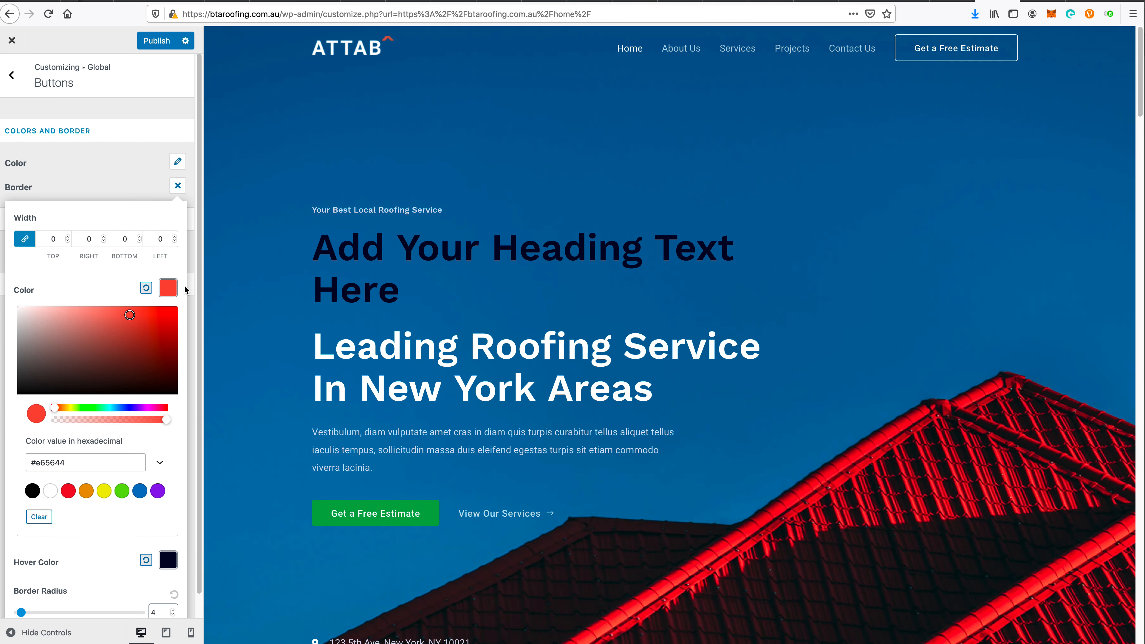
double_click(68, 470)
click(84, 271)
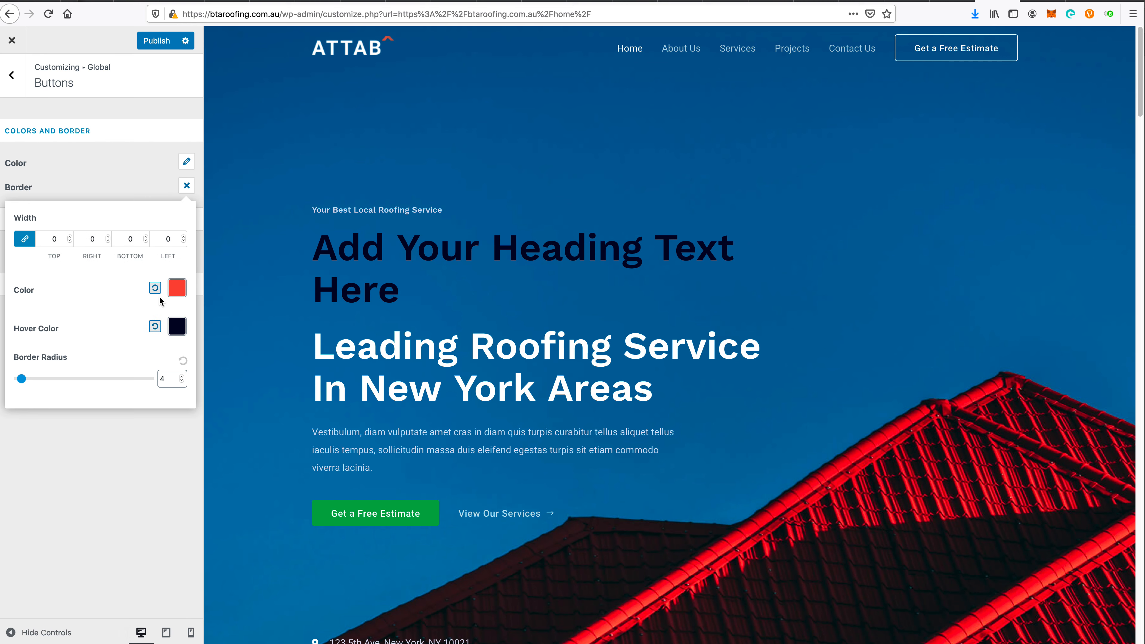
click(178, 291)
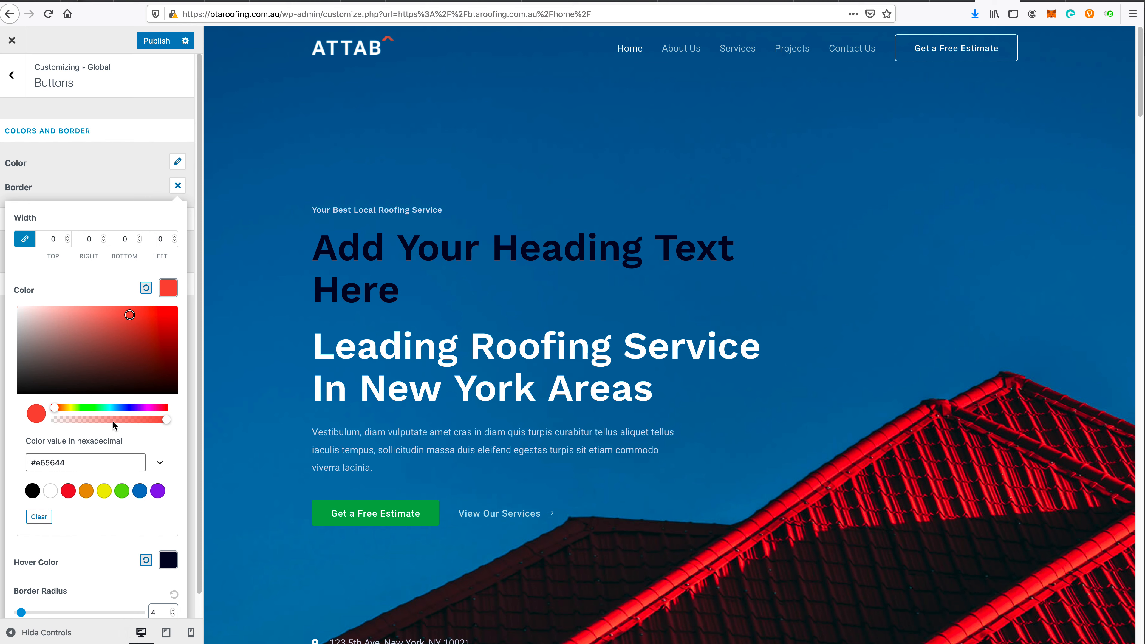
drag(113, 420, 2, 418)
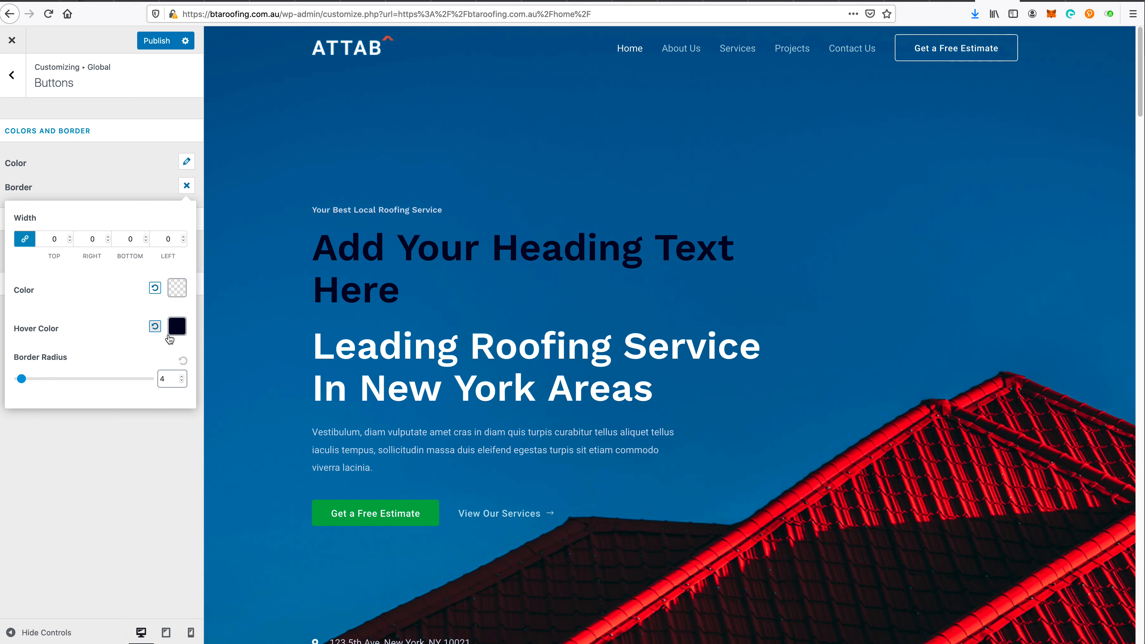
click(178, 332)
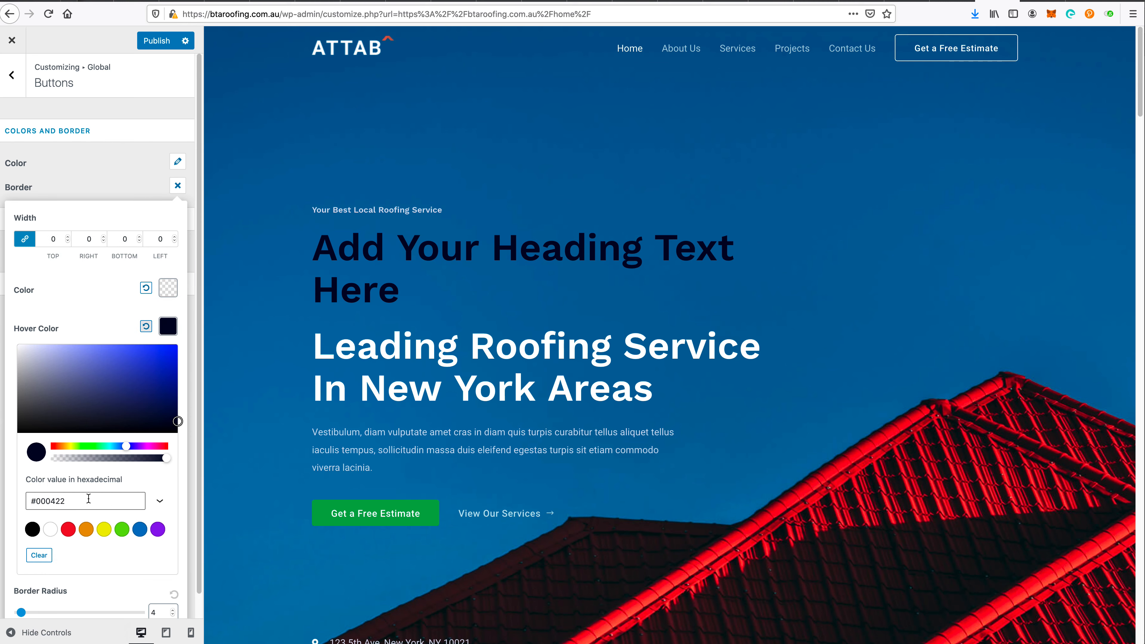
drag(120, 459, 50, 458)
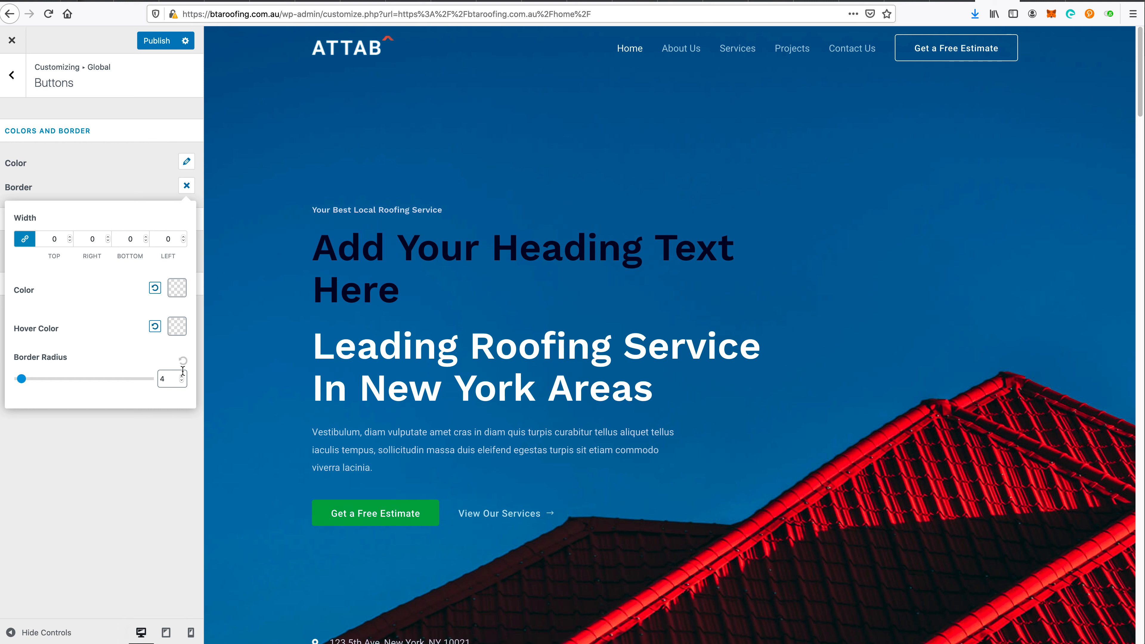
- Try rounder corners on the global buttons with border radius values of 10, 20 and higher
double_click(174, 377)
text(10)
key(super+a)
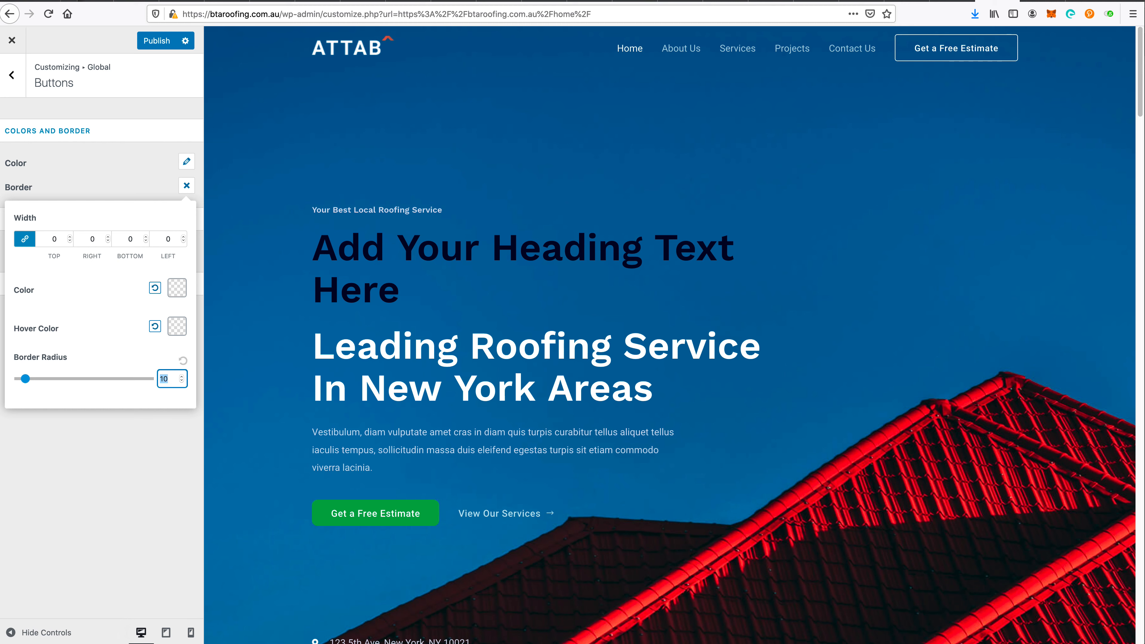
text(20)
drag(31, 378, 173, 393)
- Reduce the global buttons' border radius to its minimum for square corners and publish the changes
drag(146, 384, 2, 374)
click(22, 77)
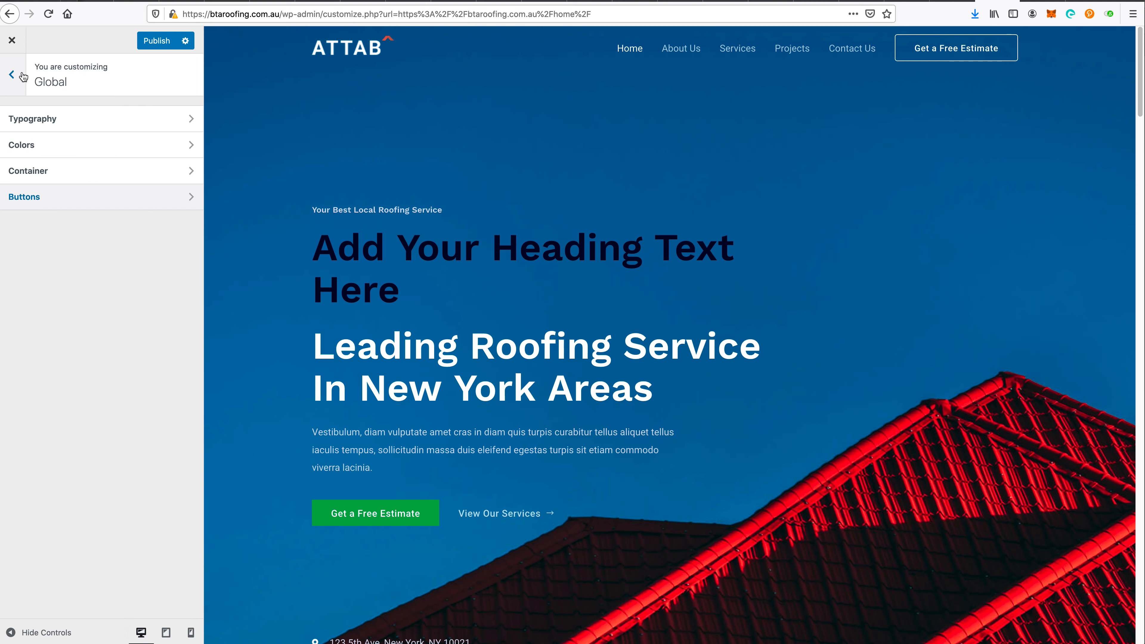
click(20, 77)
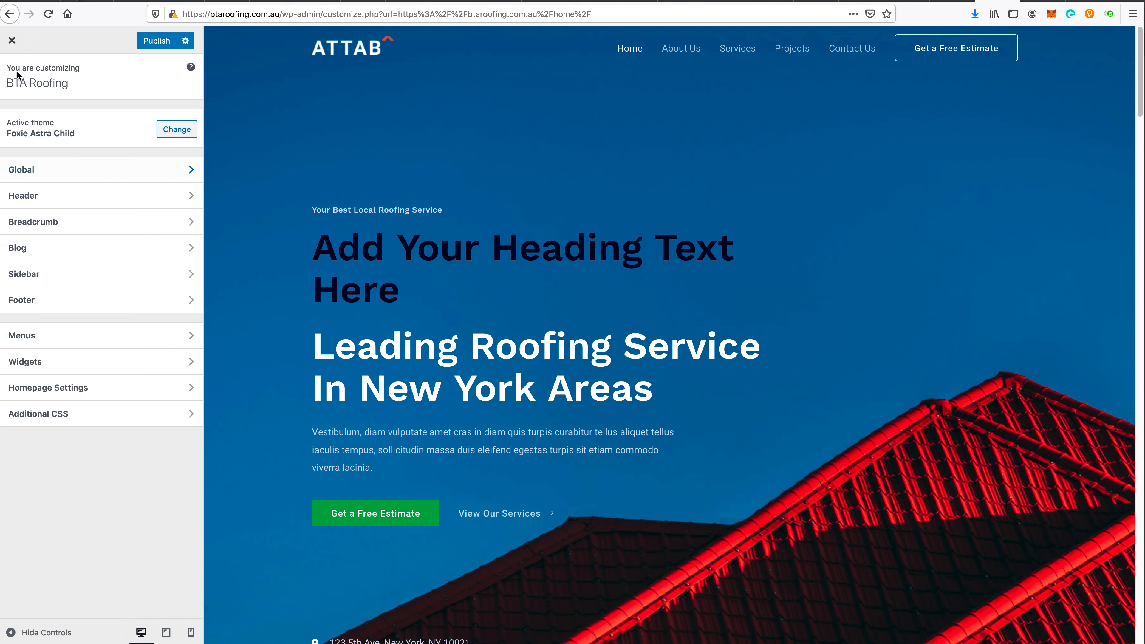
click(157, 41)
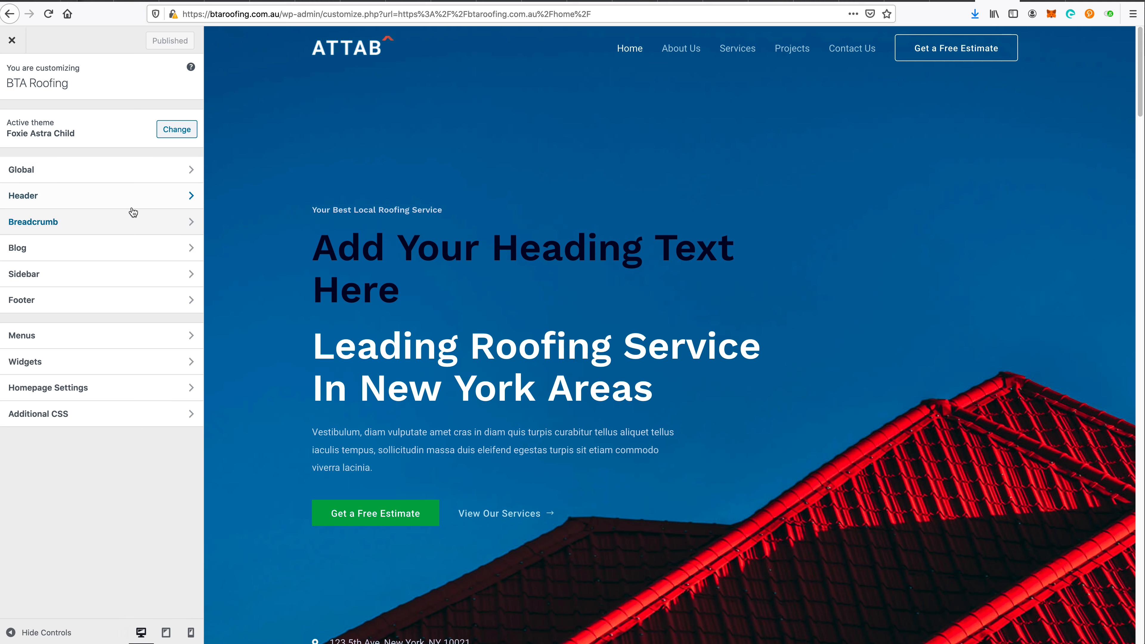
- Review the global base typography and the H1–H6 heading font settings
click(116, 179)
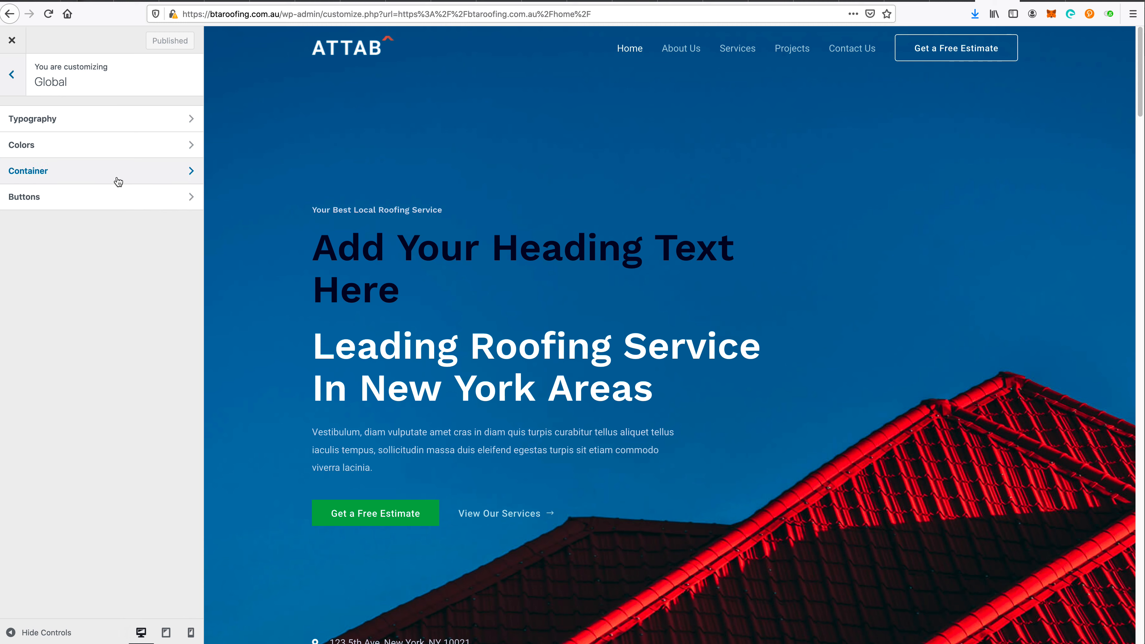
click(102, 127)
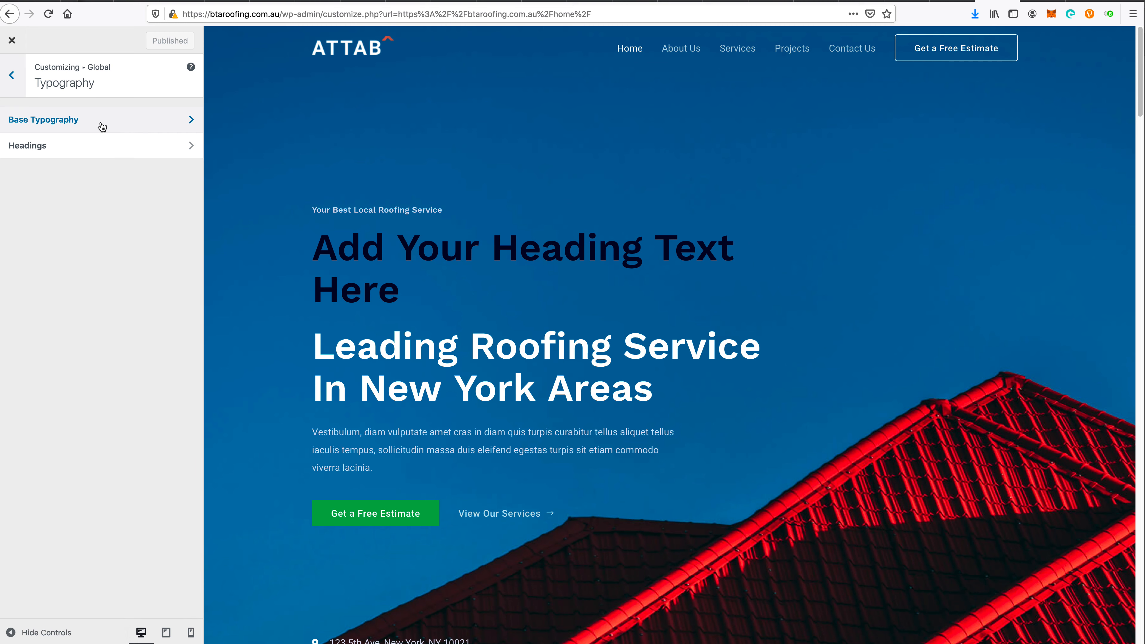
click(101, 122)
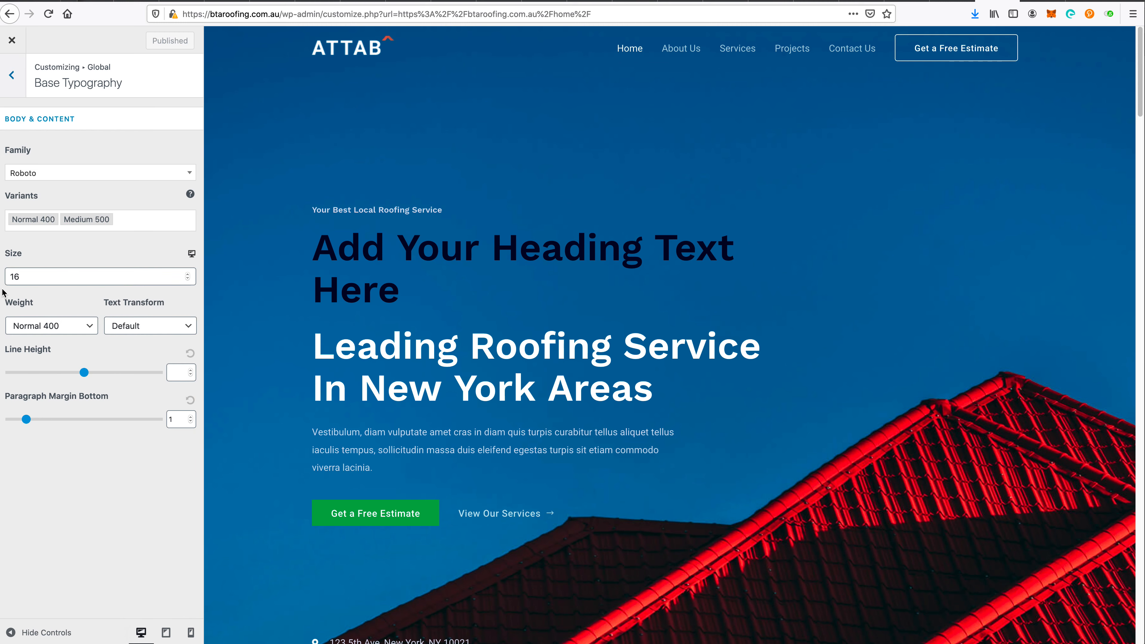
double_click(40, 282)
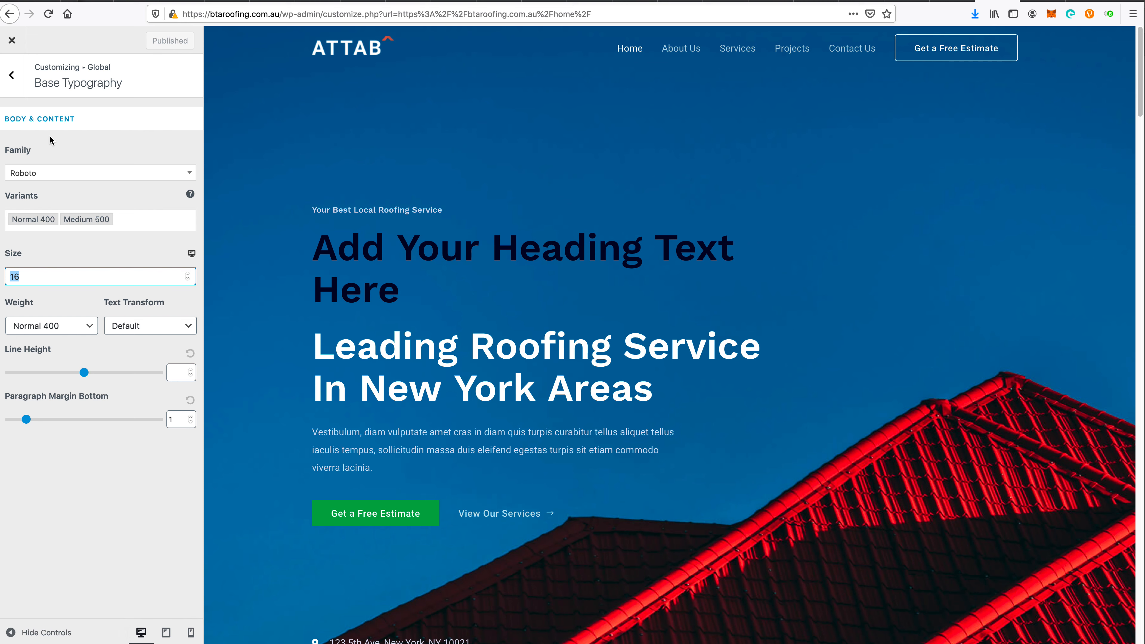
click(12, 75)
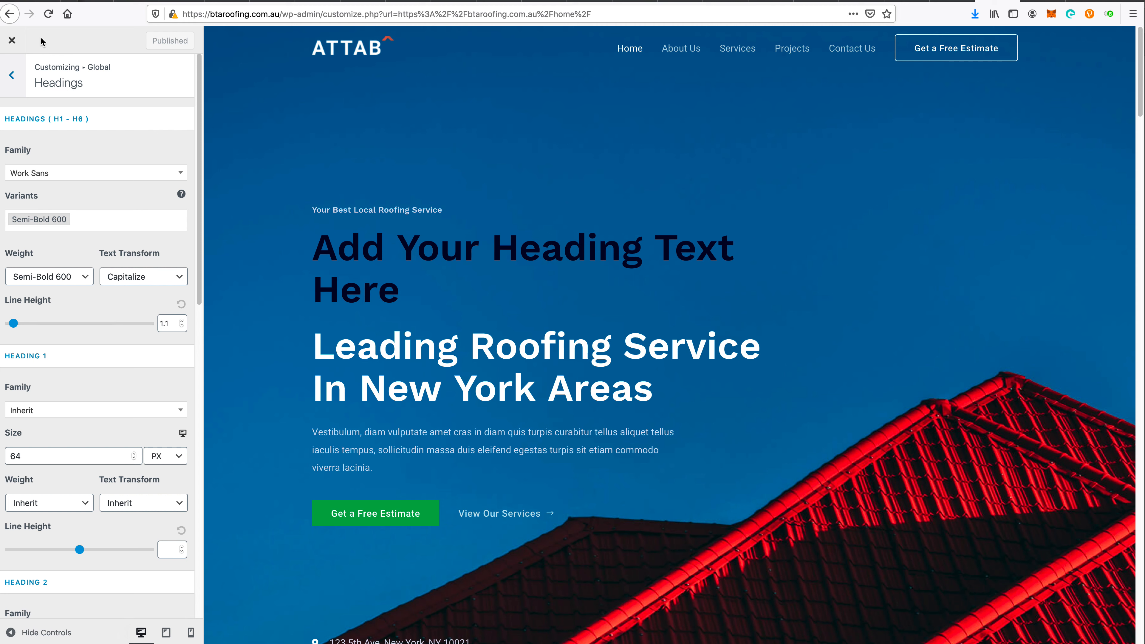
click(20, 82)
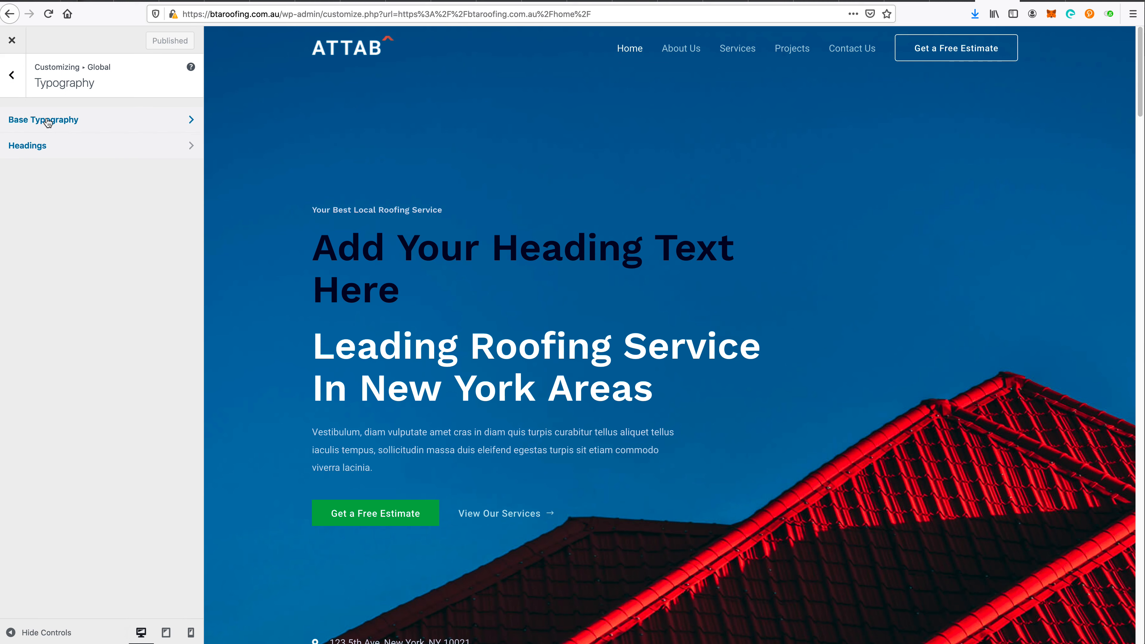
- Set the base typography's line height to 1.6, trying 1.3, 1.5 and 1.7 first, and publish the change
click(47, 122)
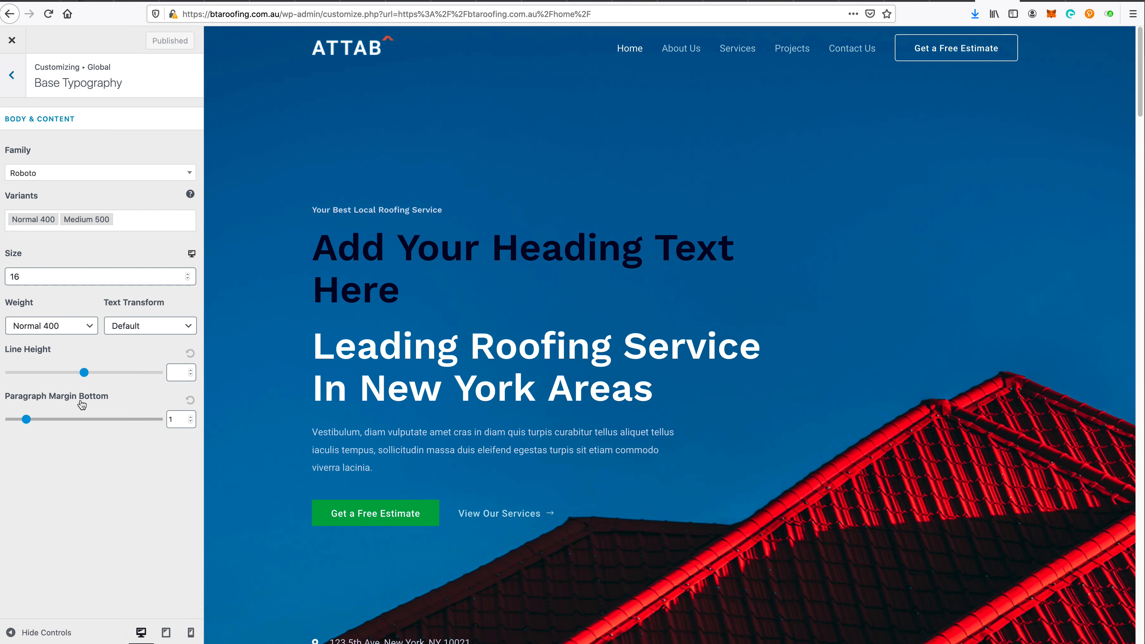
click(180, 375)
text(1.3)
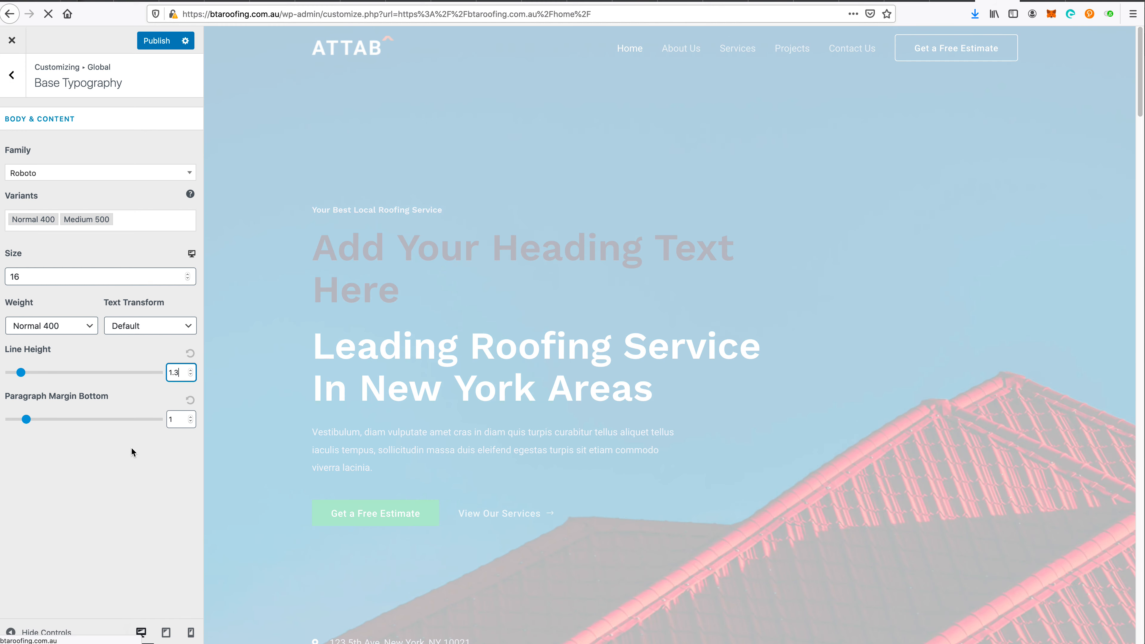
key(BackSpace)
text(5)
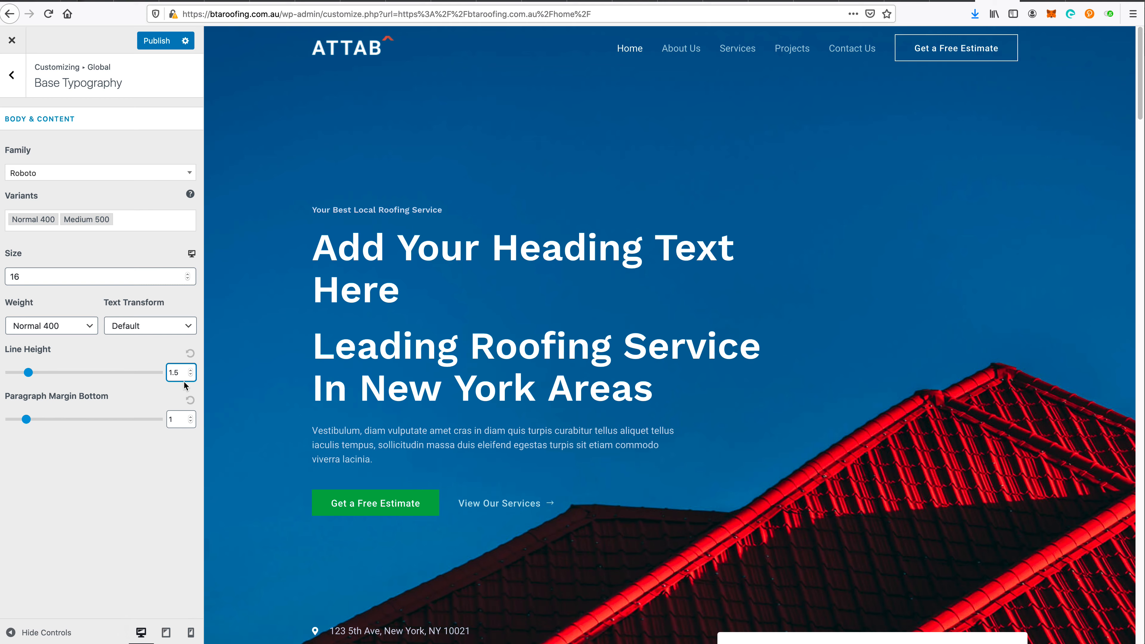
key(BackSpace)
text(7)
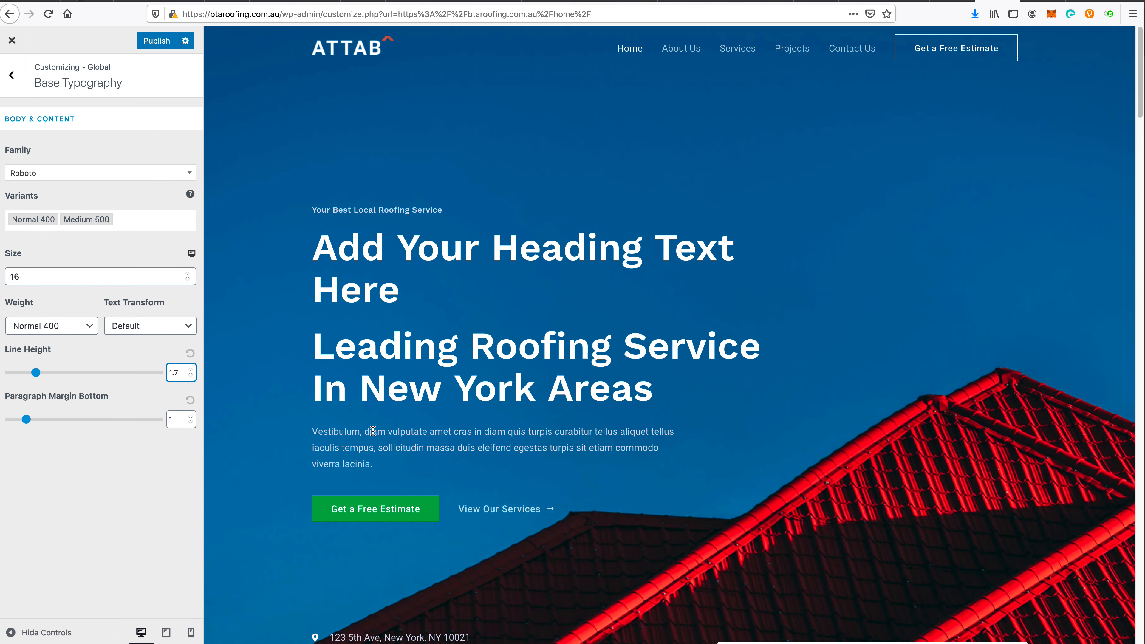
key(BackSpace)
text(6)
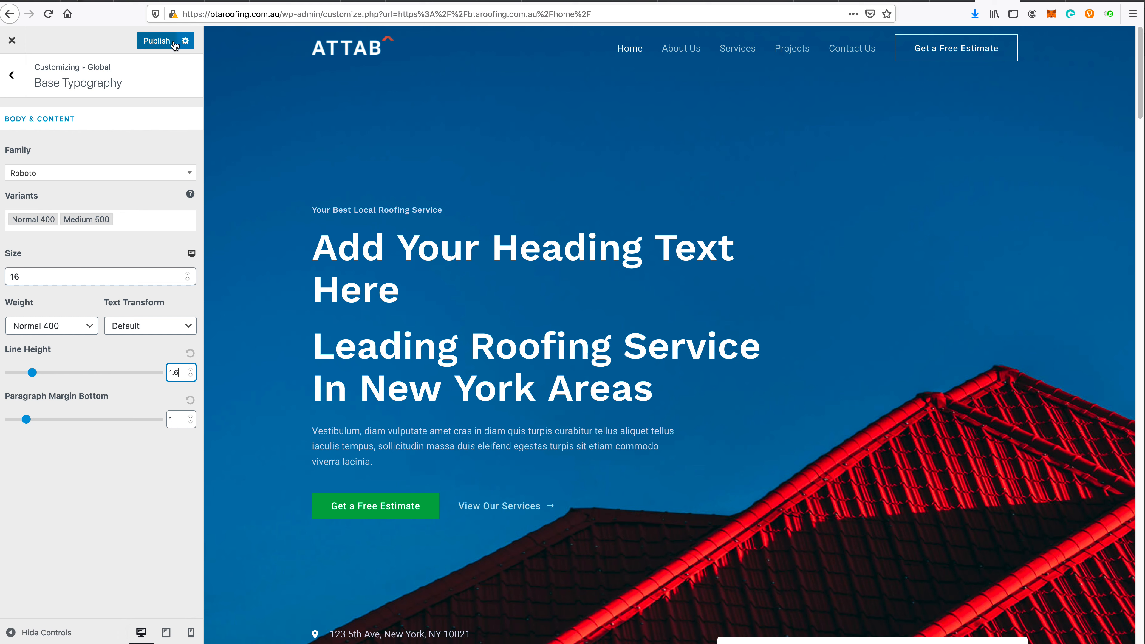
click(158, 41)
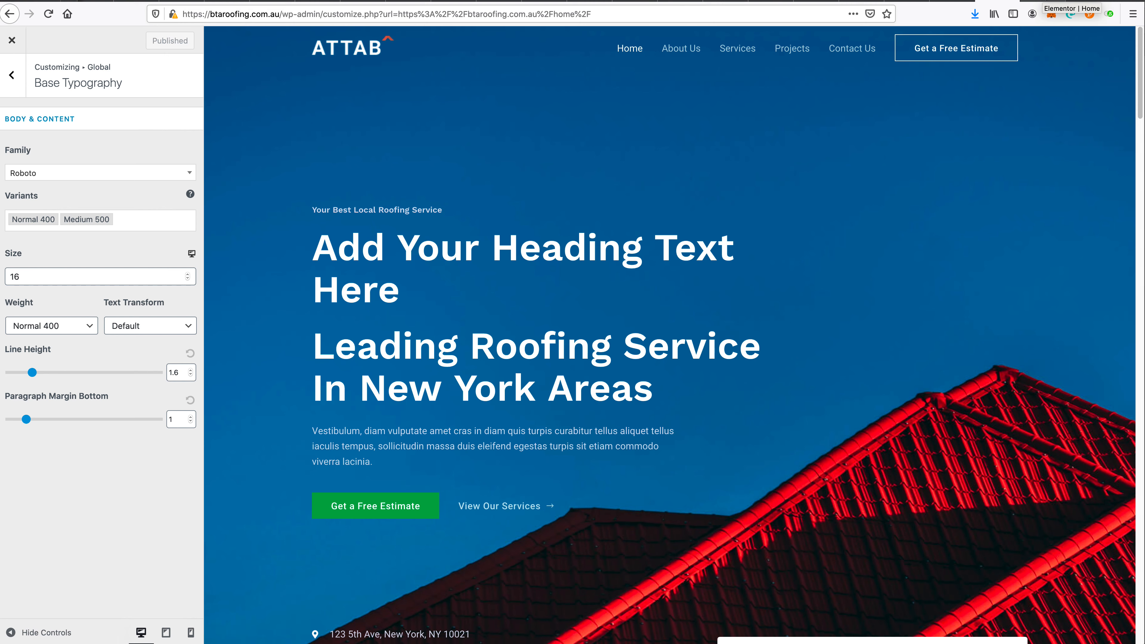
- Return to the Elementor home page, review its hero section, and preview the client's roof photos in the BTA Roofing Supplied folder
click(1037, 2)
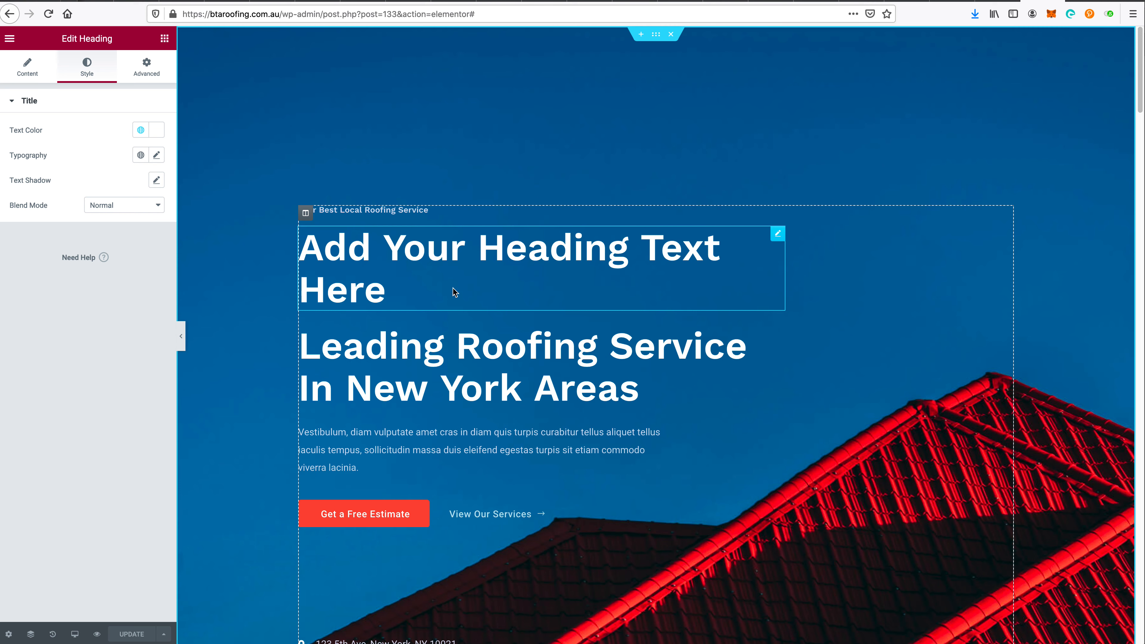
scroll(928, 369, down, 5)
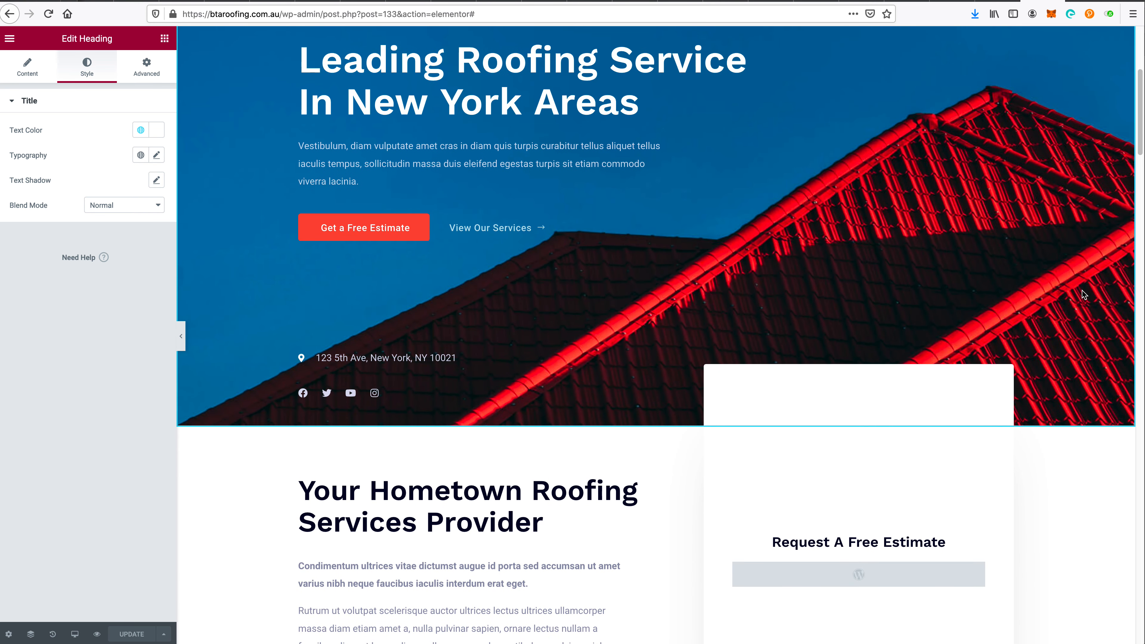
key(super+Tab)
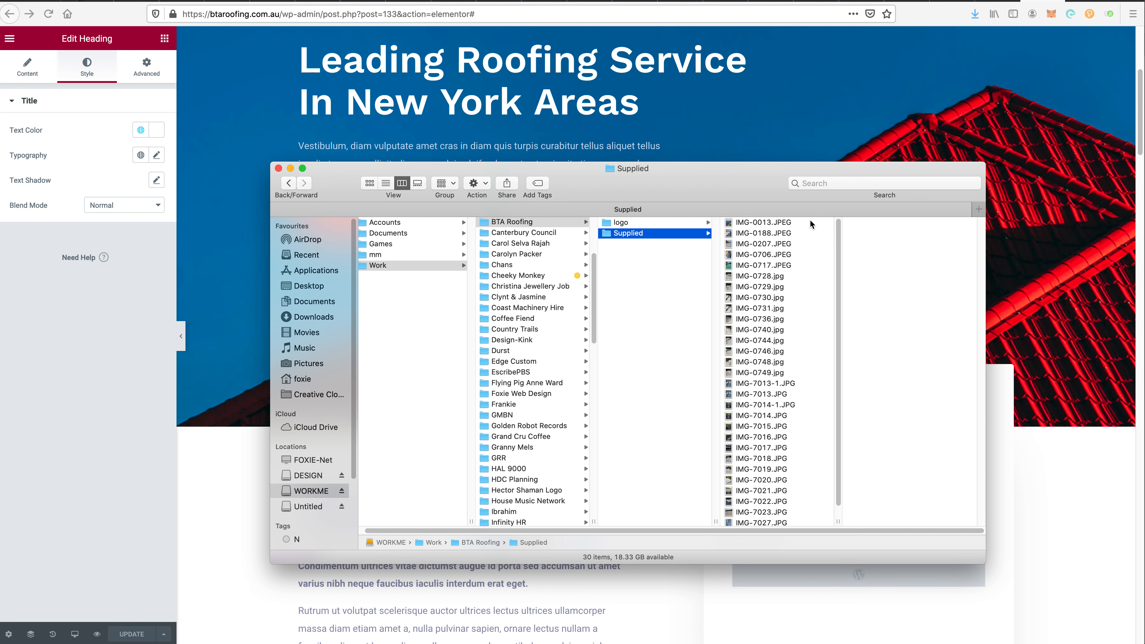
click(802, 254)
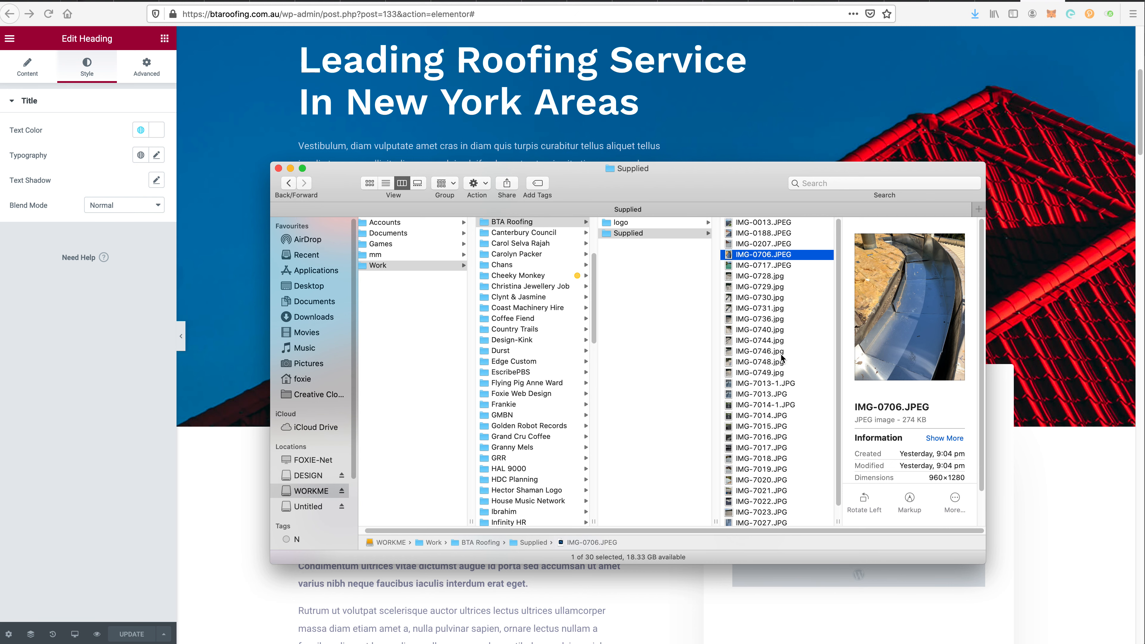
key(Up)
key(Up)
key(Up)
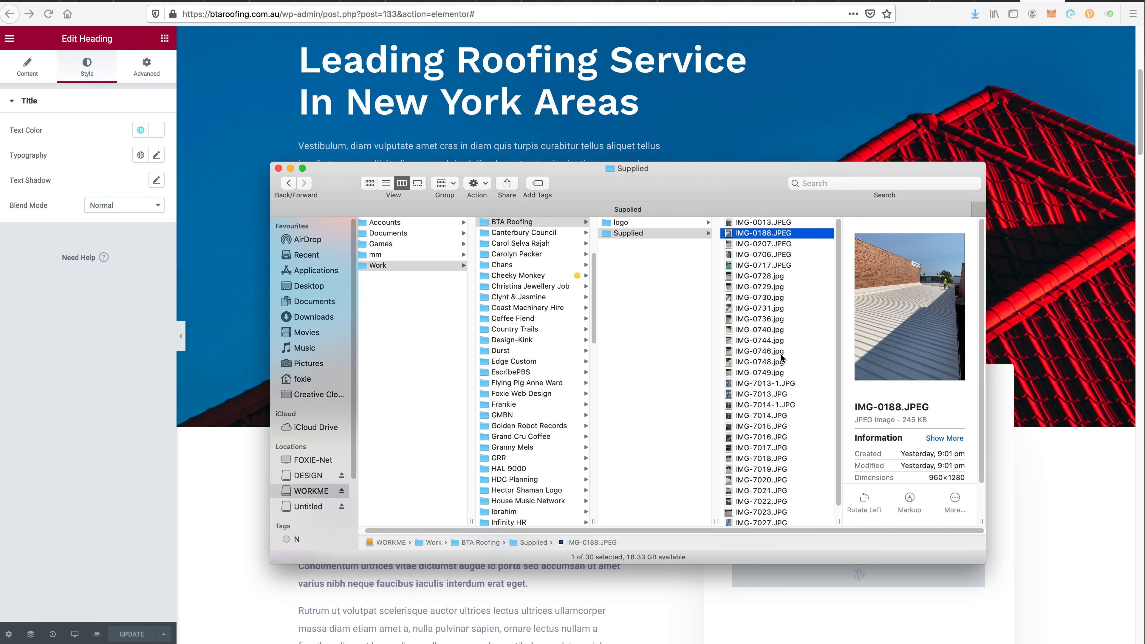
key(Down)
key(Down)
key(Down)
key(Down)
key(Down)
key(Down)
key(Down)
key(Down)
key(Down)
key(Down)
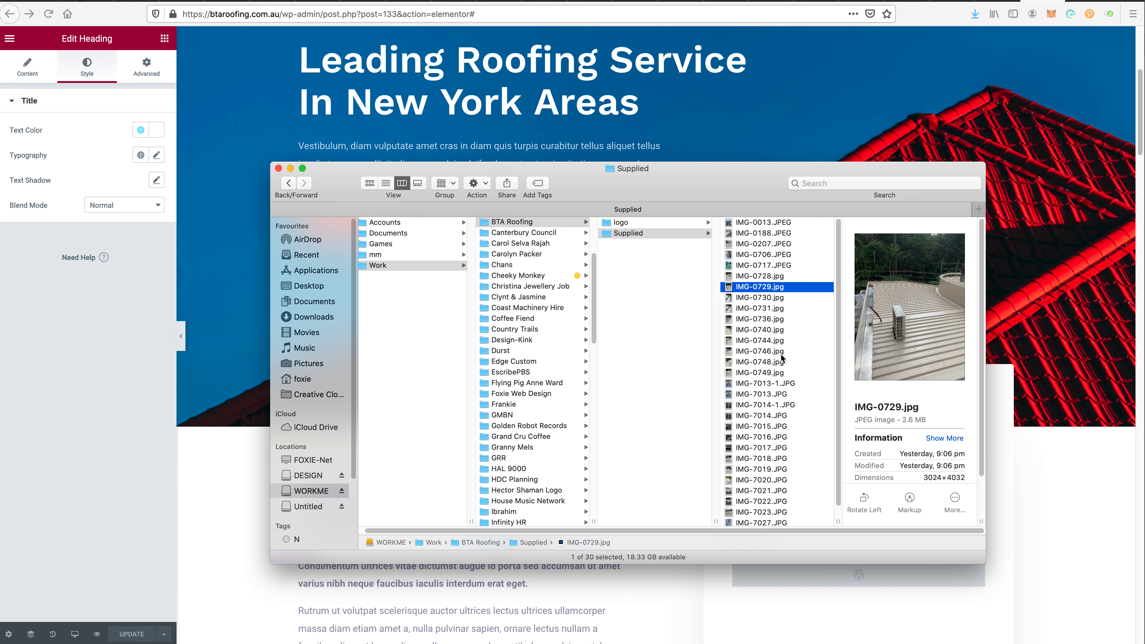
key(Down)
key(Down)
key(Down)
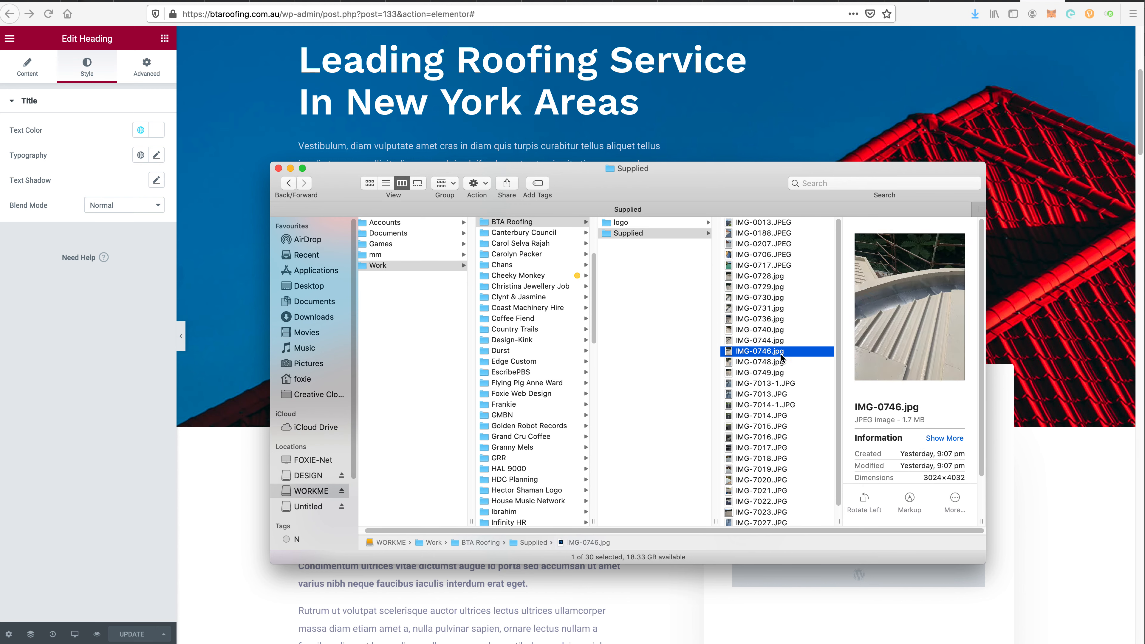
key(Down)
key(Down)
key(Down)
key(Down)
key(Down)
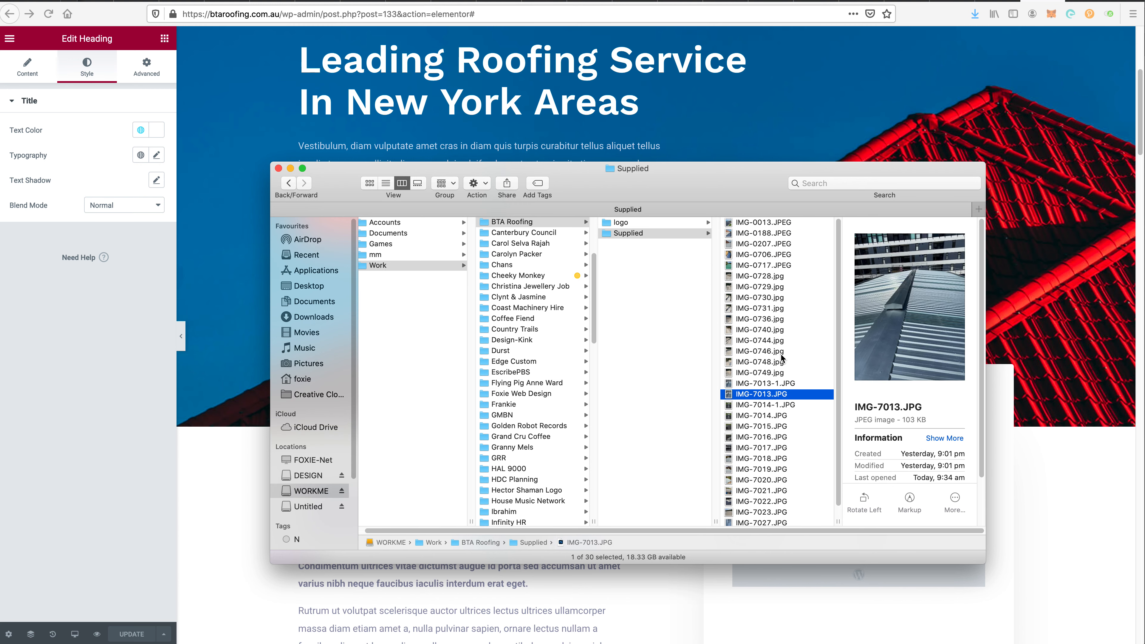
key(Down)
key(Down)
key(Down)
key(Down)
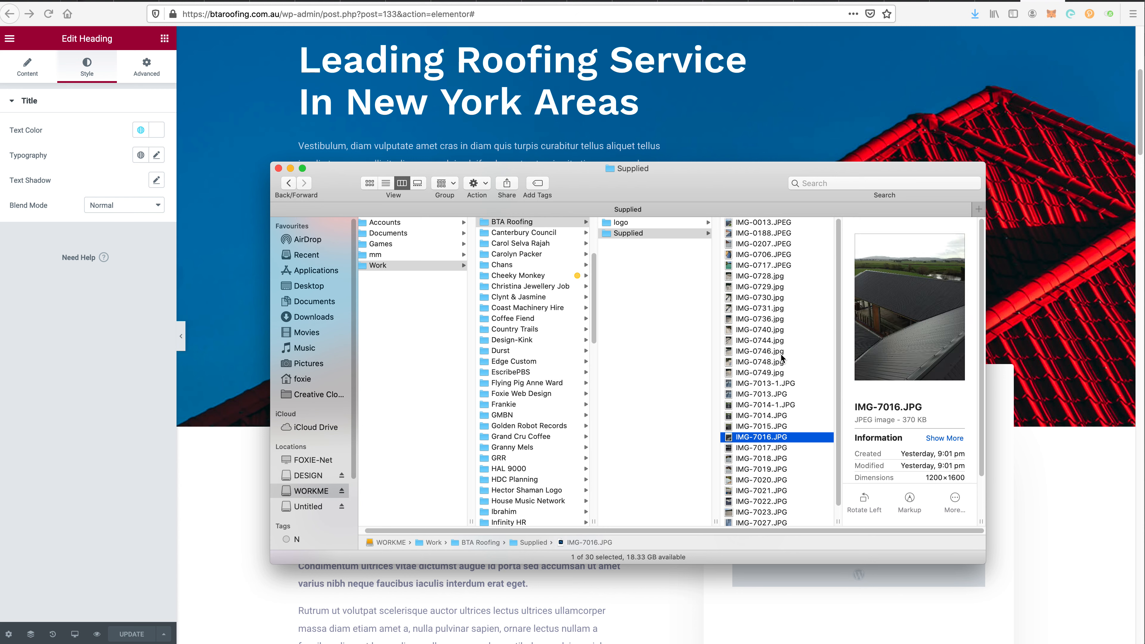
key(Down)
key(Down)
key(Down)
key(Down)
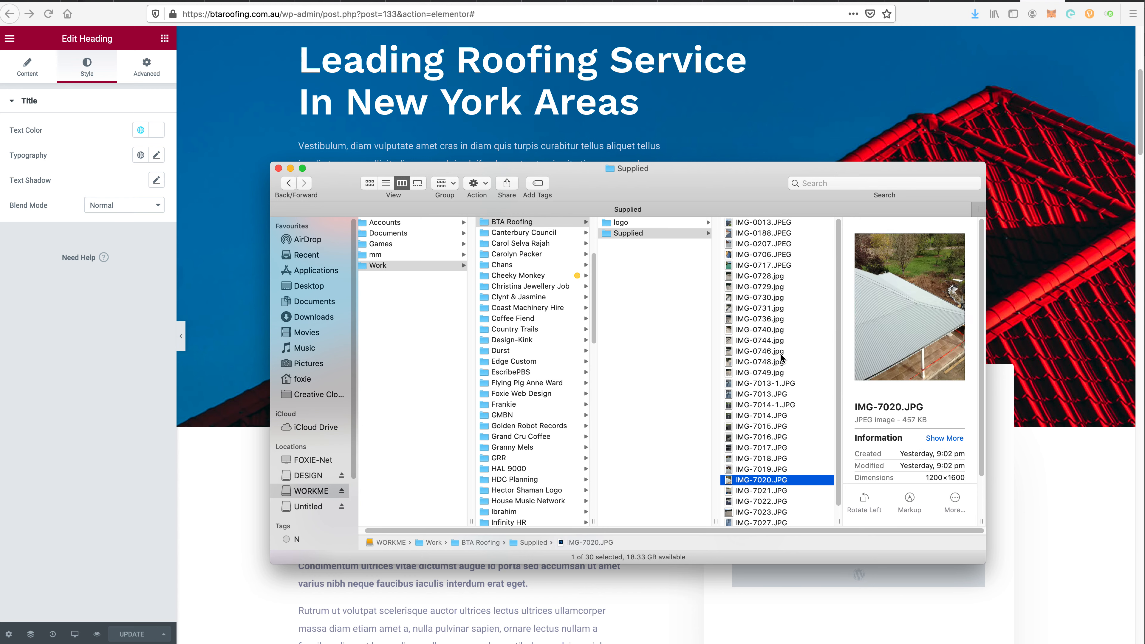
key(Down)
key(Down)
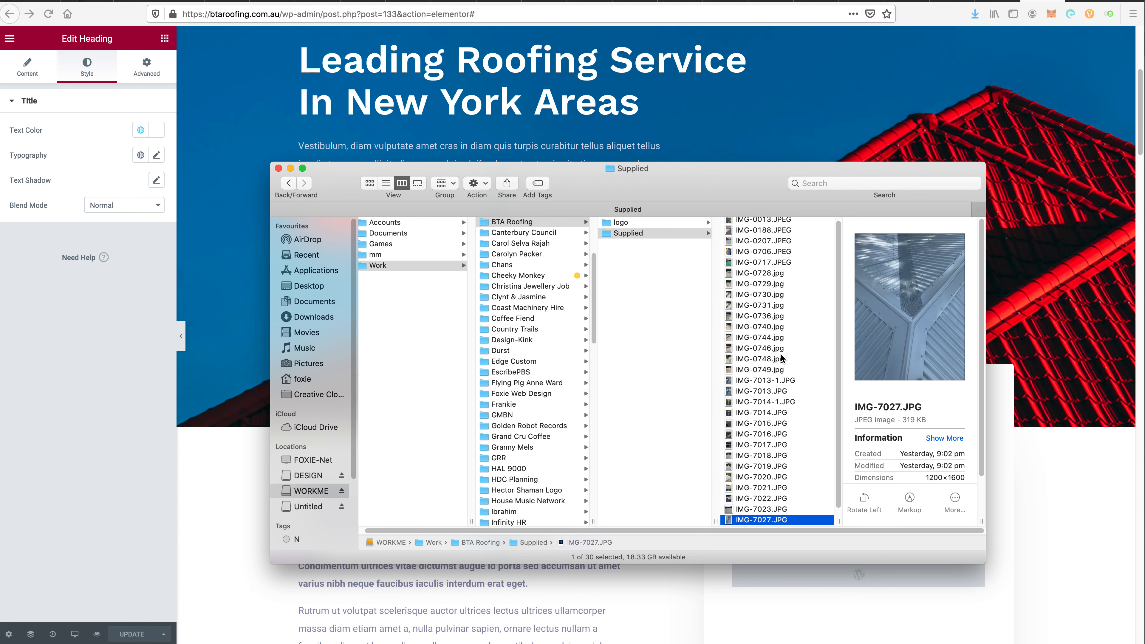
key(Up)
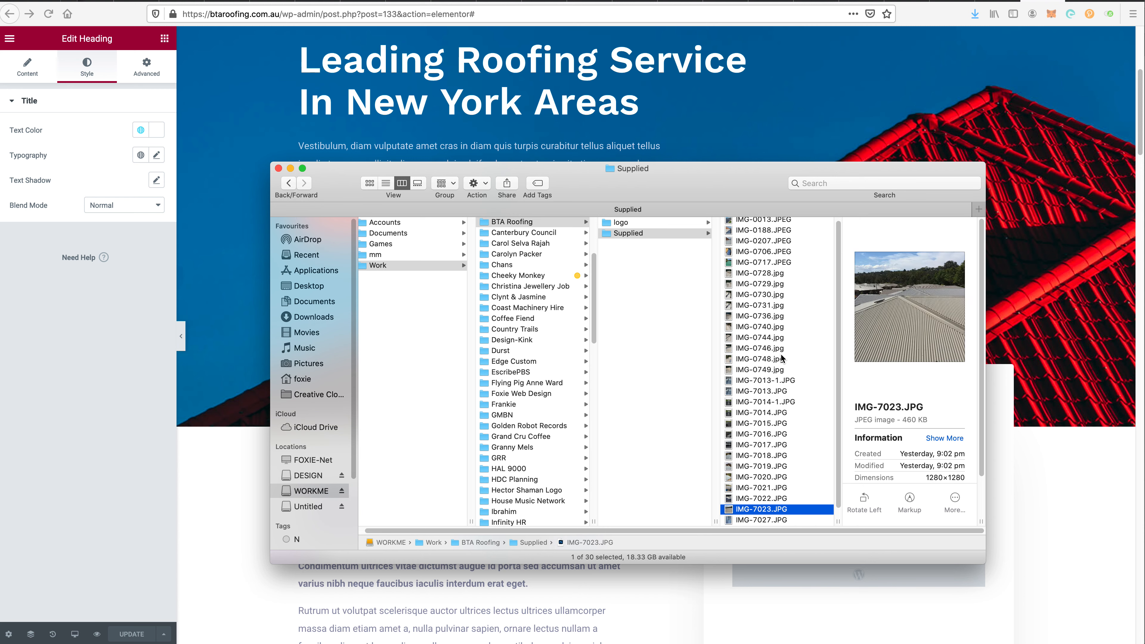
key(Down)
key(Down)
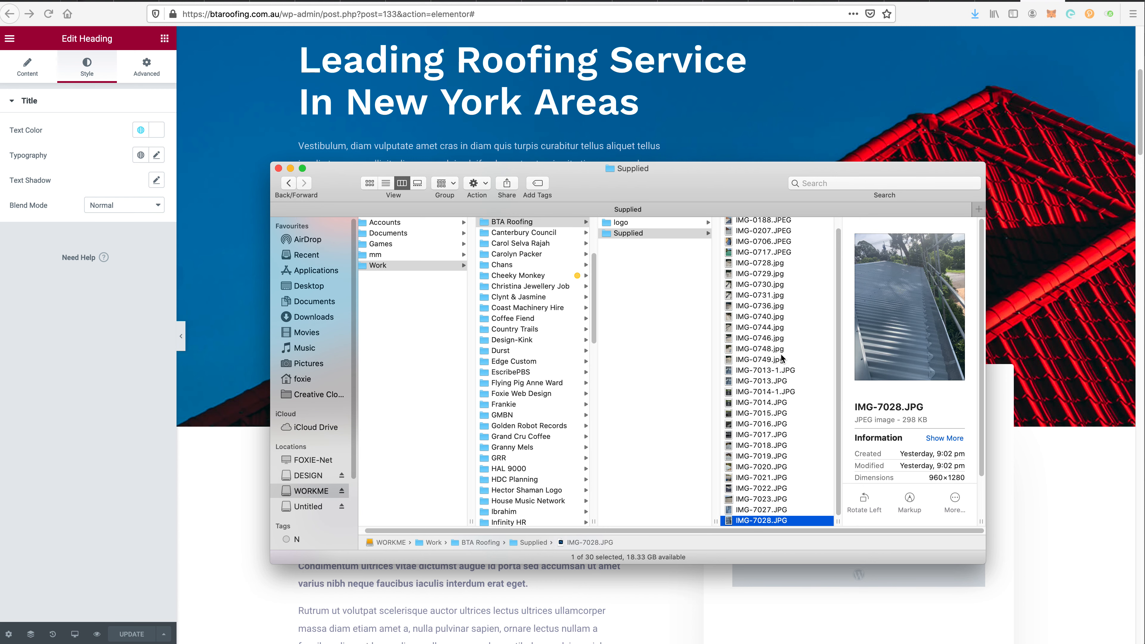
- Open elements.envato.com in a new browser tab and search its photos for "roof"
key(super+t)
text(elements.envato.com/)
key(Return)
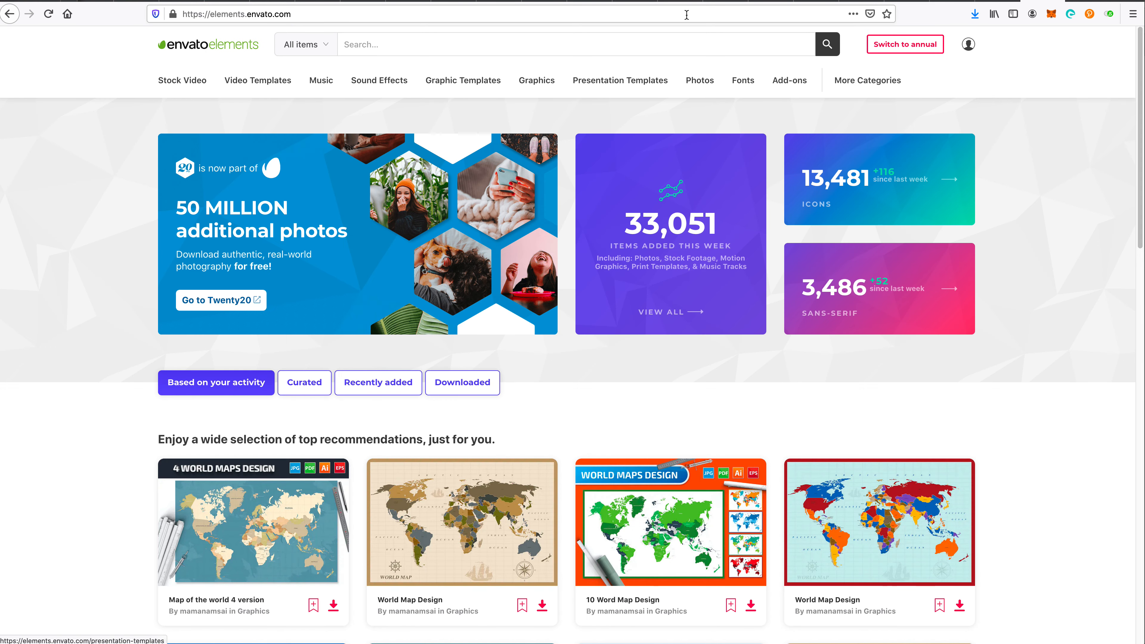
click(698, 92)
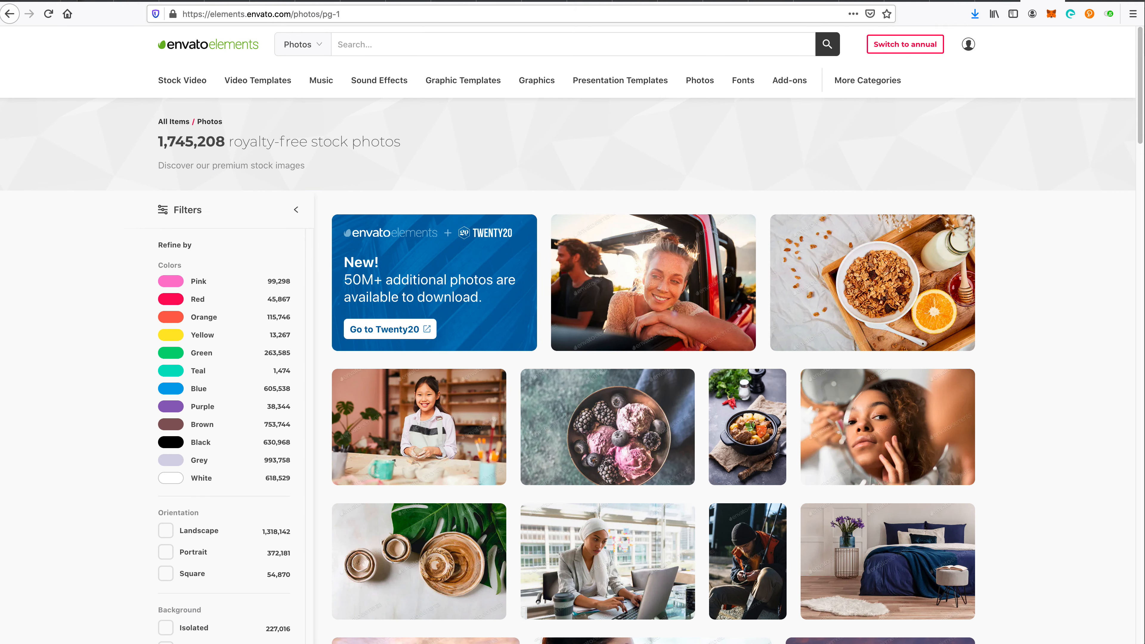
text(roof)
key(Return)
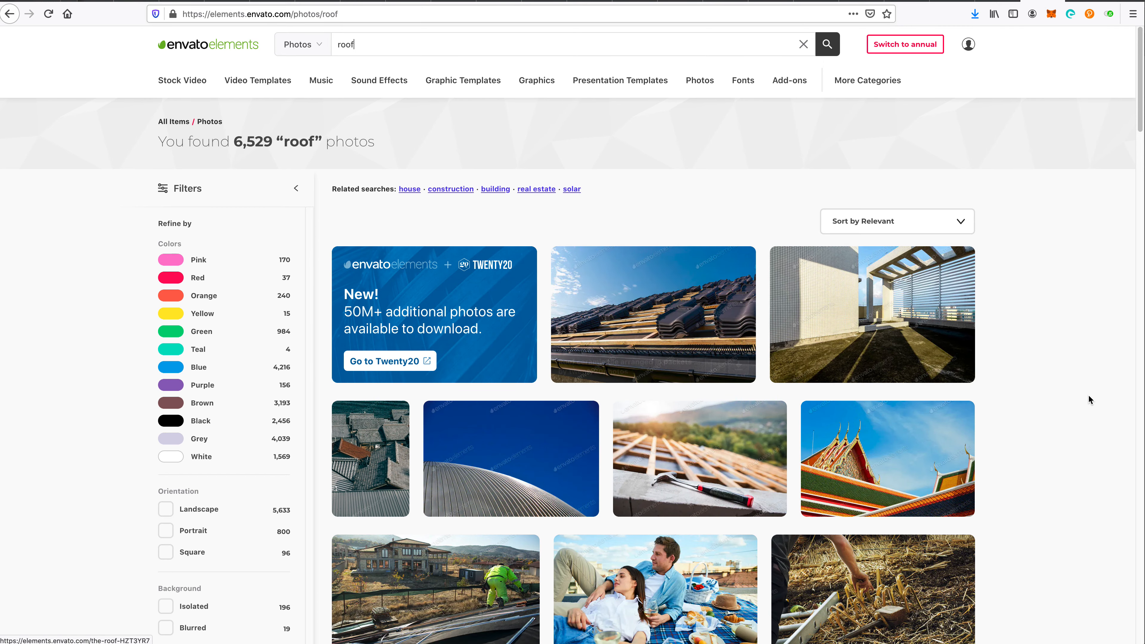
- Find the stock photo of a roof covered with brown bituminous shingles and download it under the Foxie project
scroll(1038, 401, down, 10)
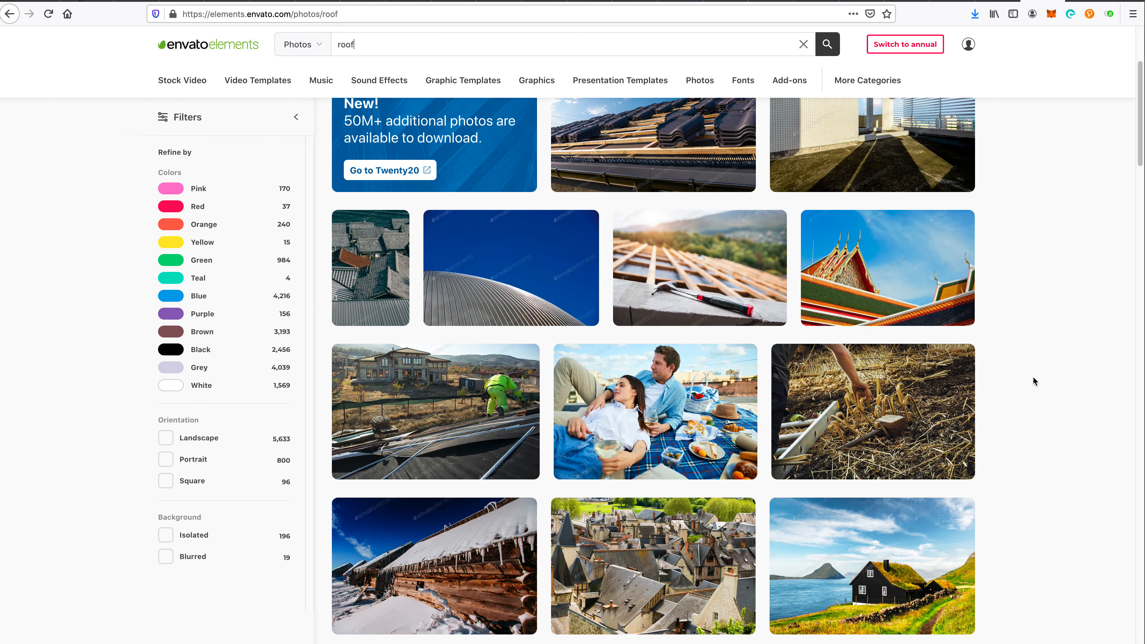
scroll(1037, 381, down, 12)
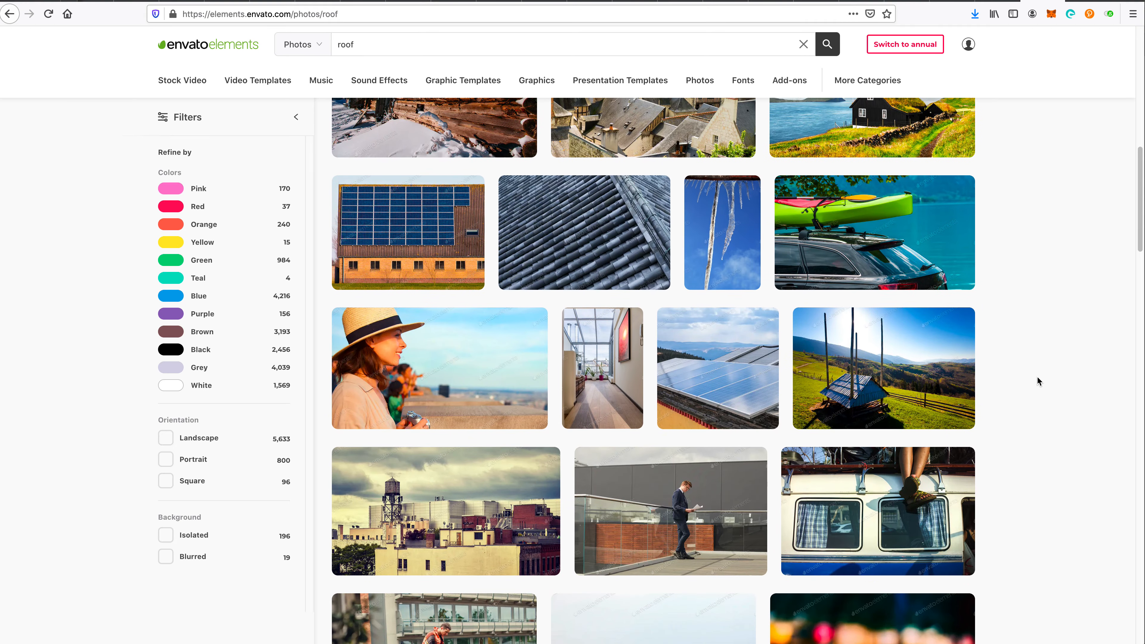
scroll(1036, 381, down, 5)
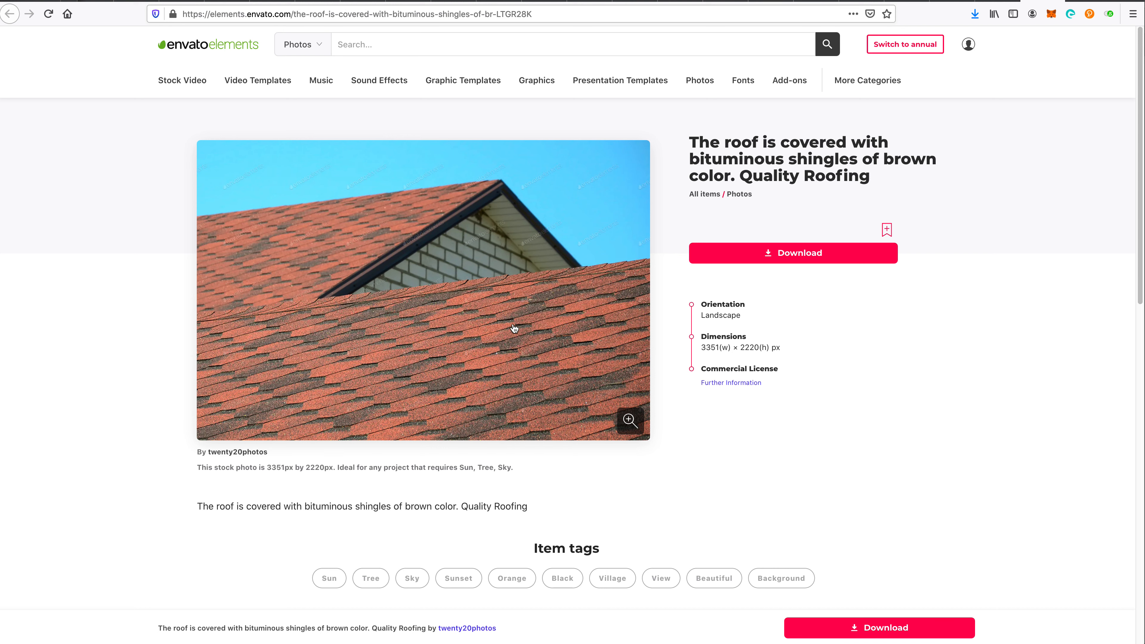
click(776, 249)
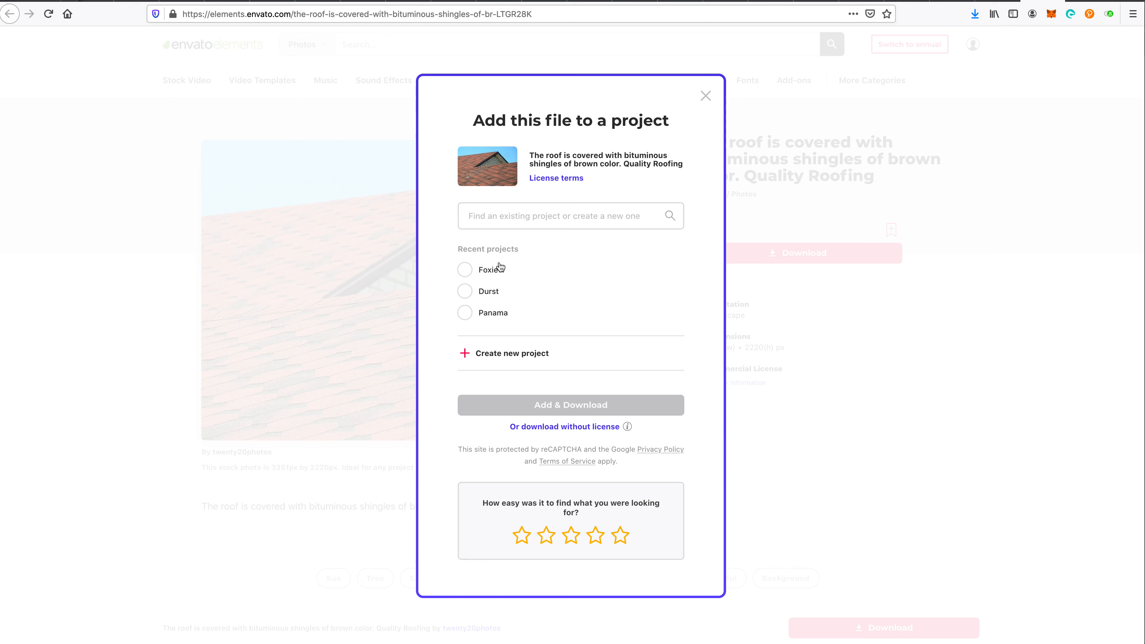
click(492, 269)
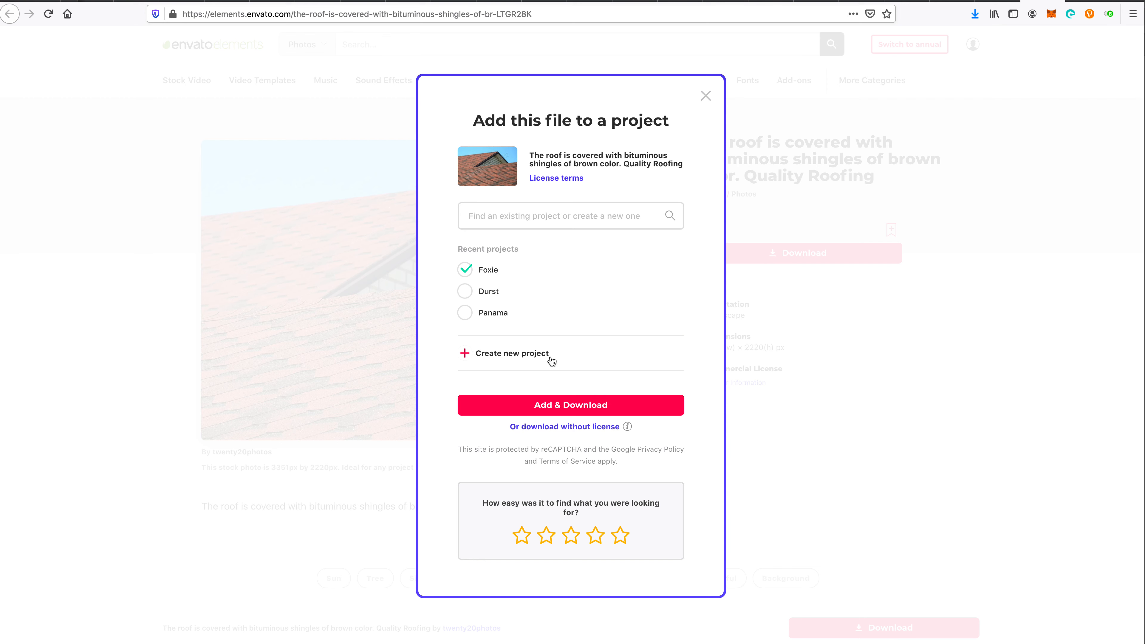
click(564, 409)
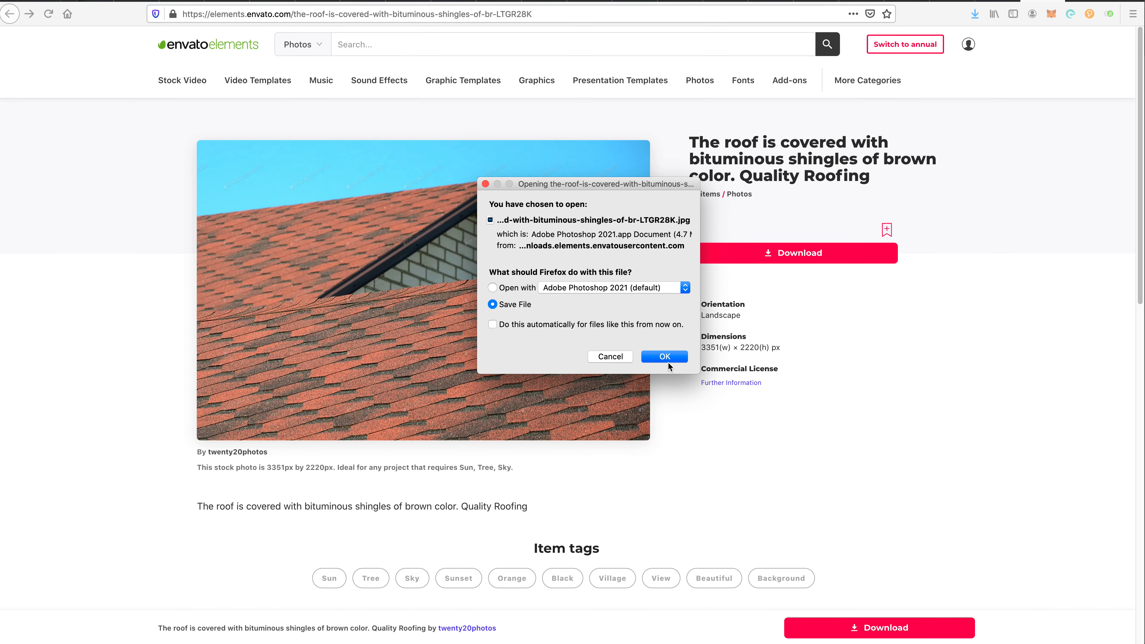
- Save the downloaded photo in a new folder named Roofing inside the DESIGN drive's photos/home folder
click(666, 358)
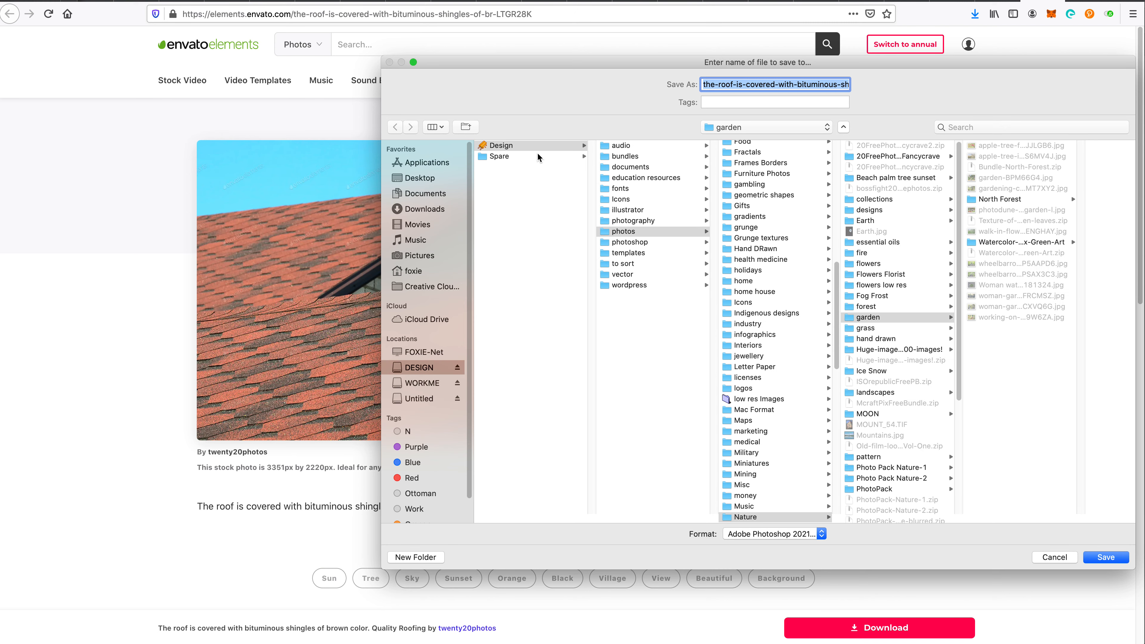
drag(555, 94, 319, 86)
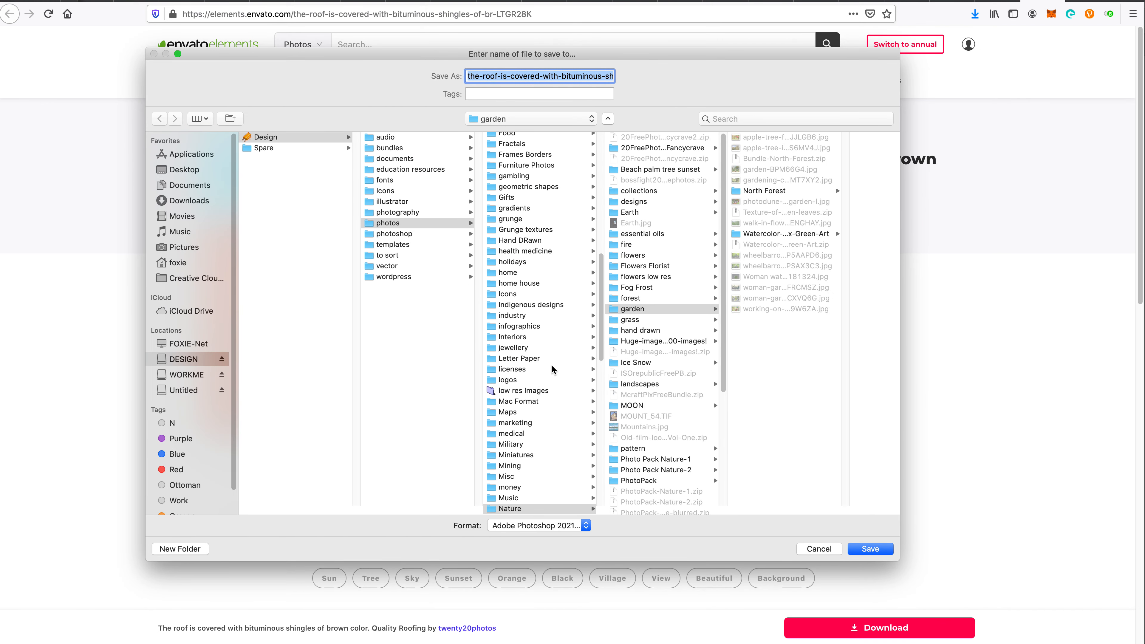
scroll(546, 244, up, 15)
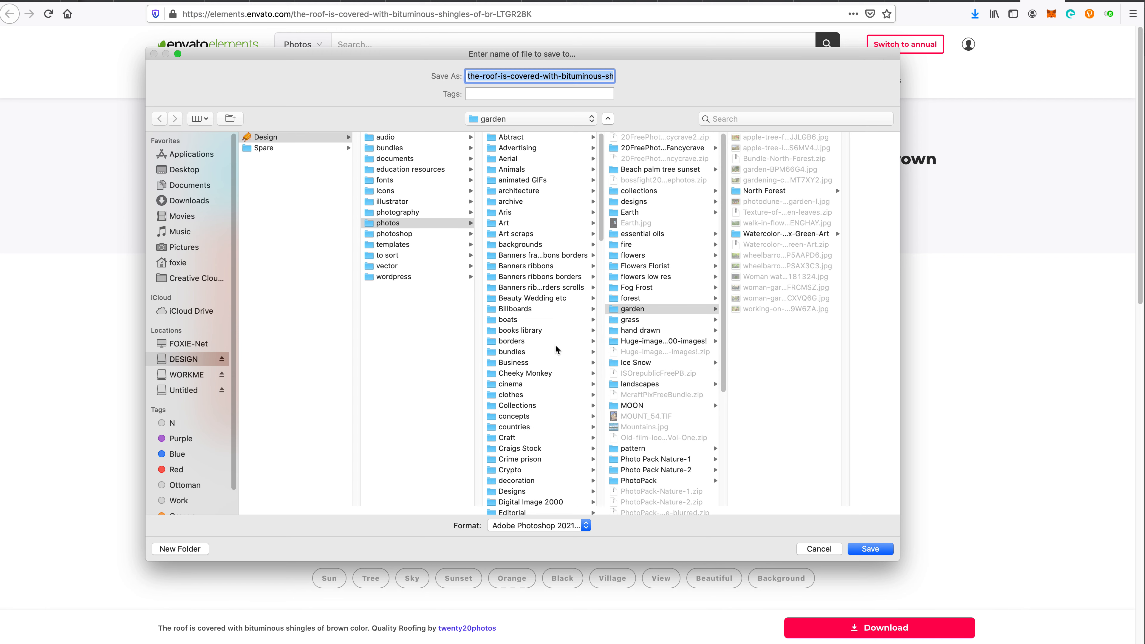
scroll(557, 351, down, 5)
click(537, 480)
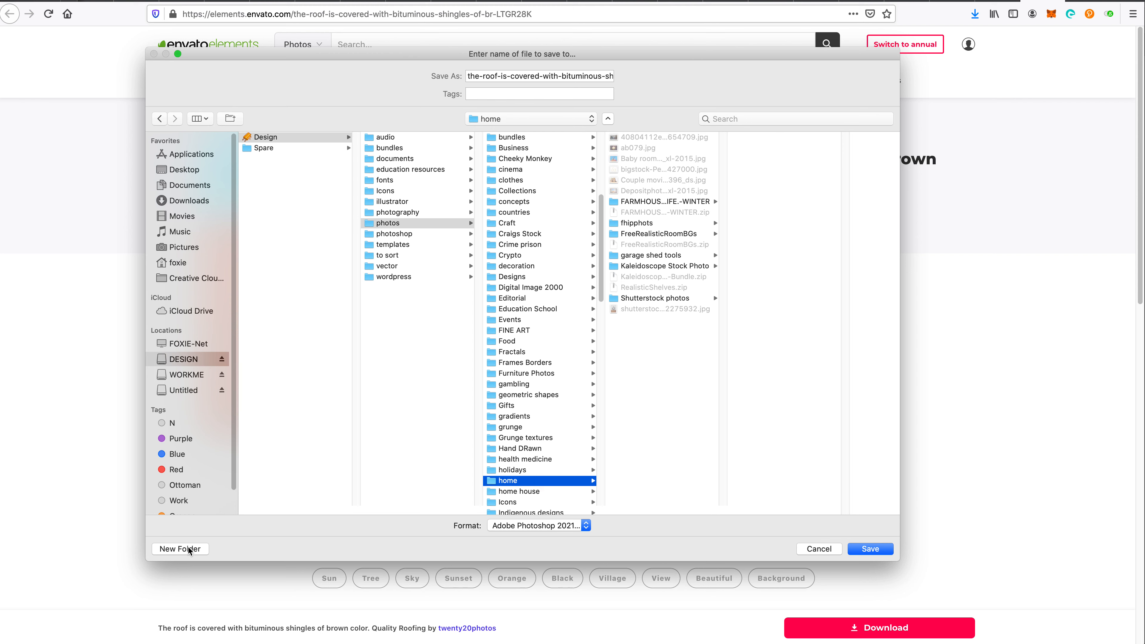
click(539, 492)
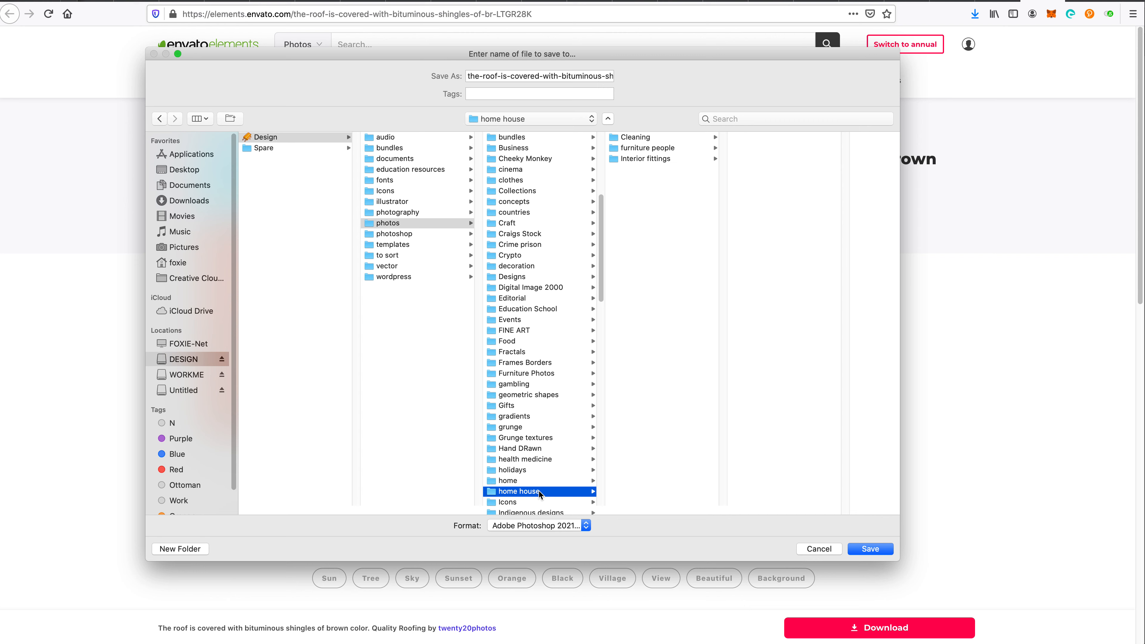
click(535, 481)
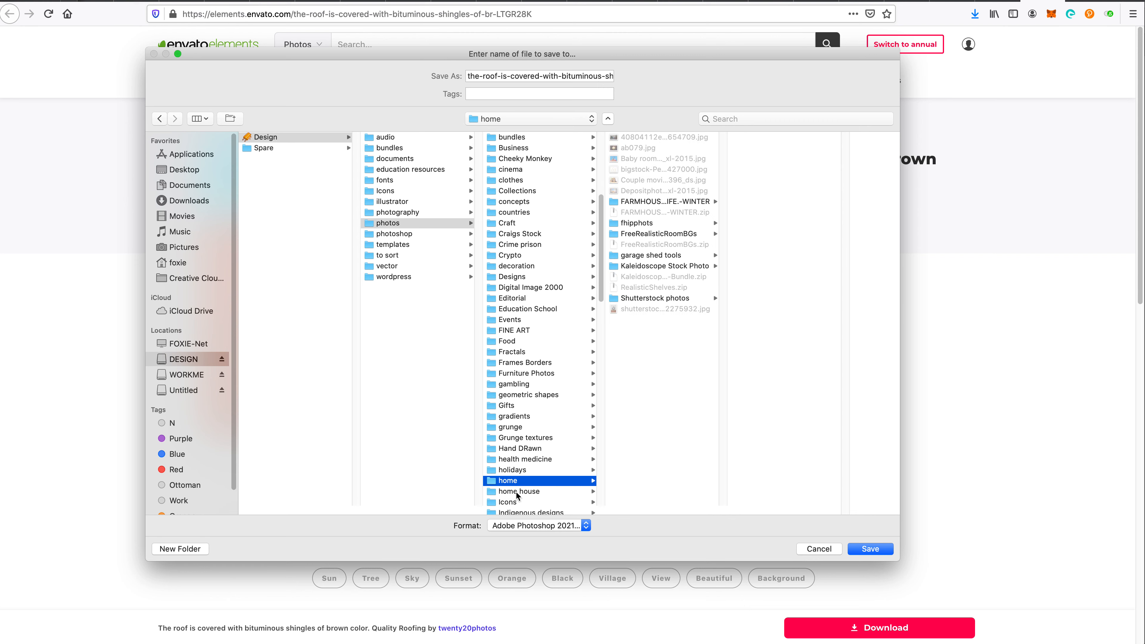
click(174, 549)
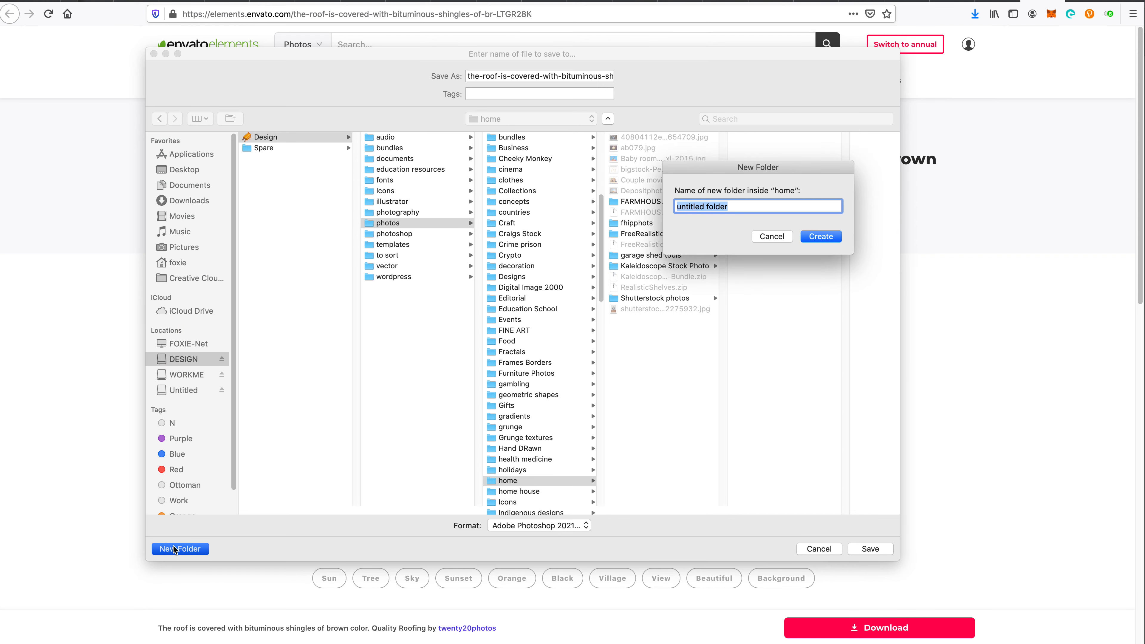
text(Roofing)
key(Return)
key(Return)
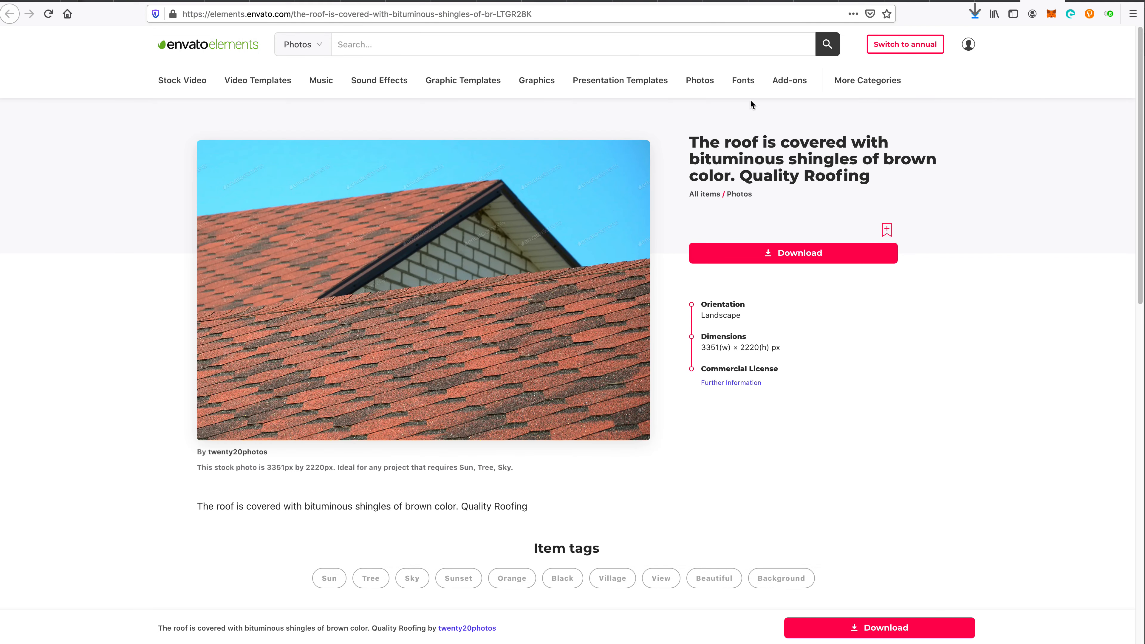
- Locate the downloaded shingle roof photo in its Roofing folder and open it in Photoshop
click(975, 13)
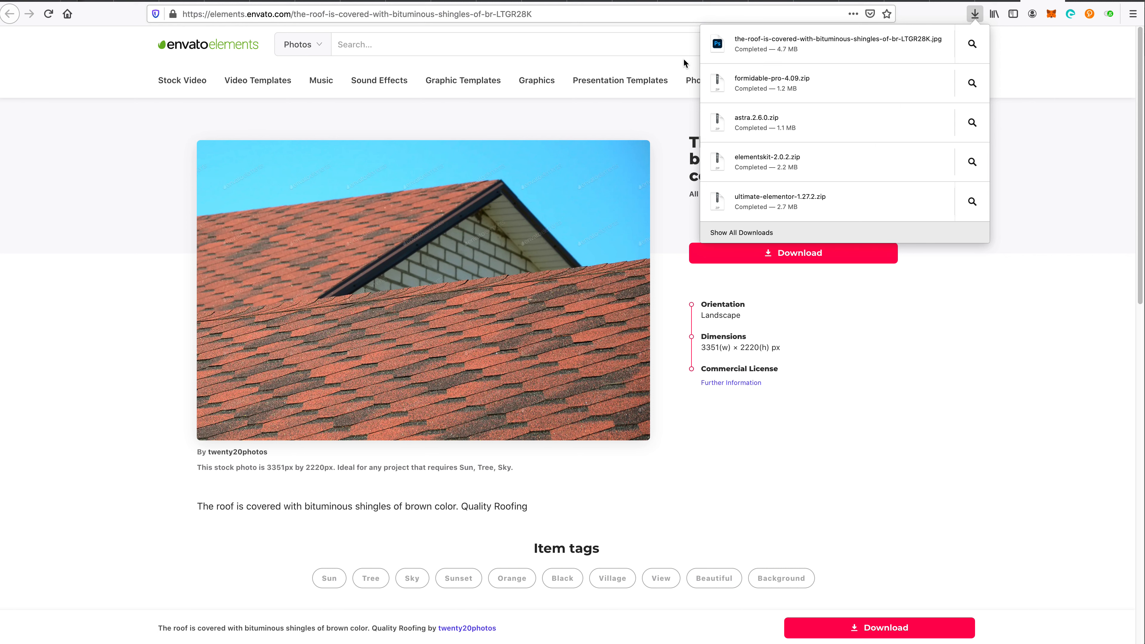
click(972, 44)
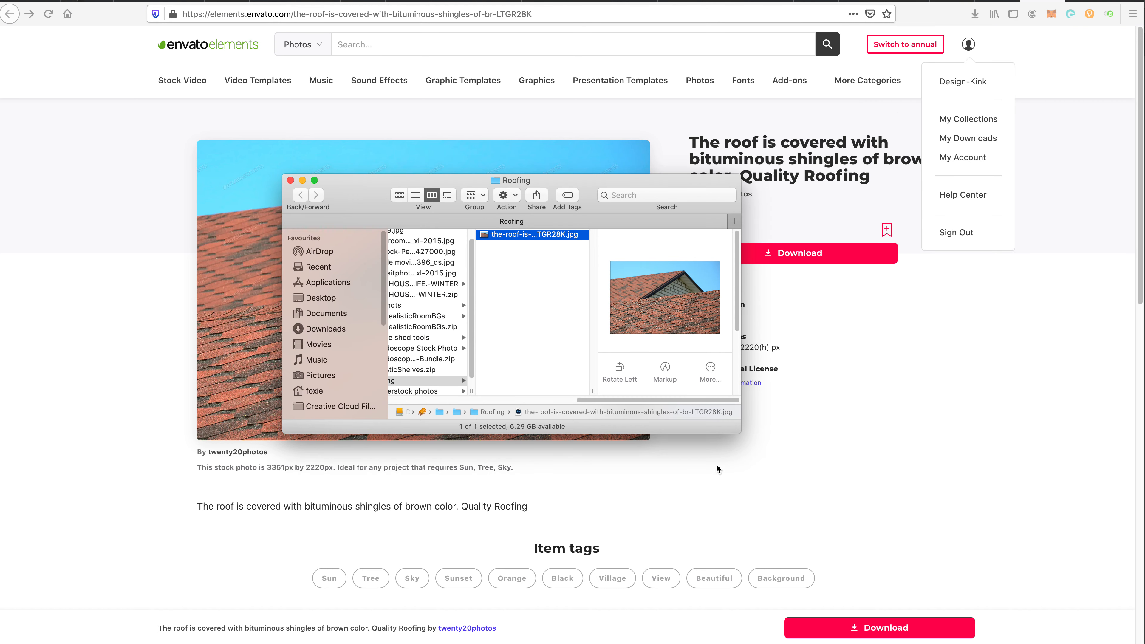
drag(734, 428, 871, 589)
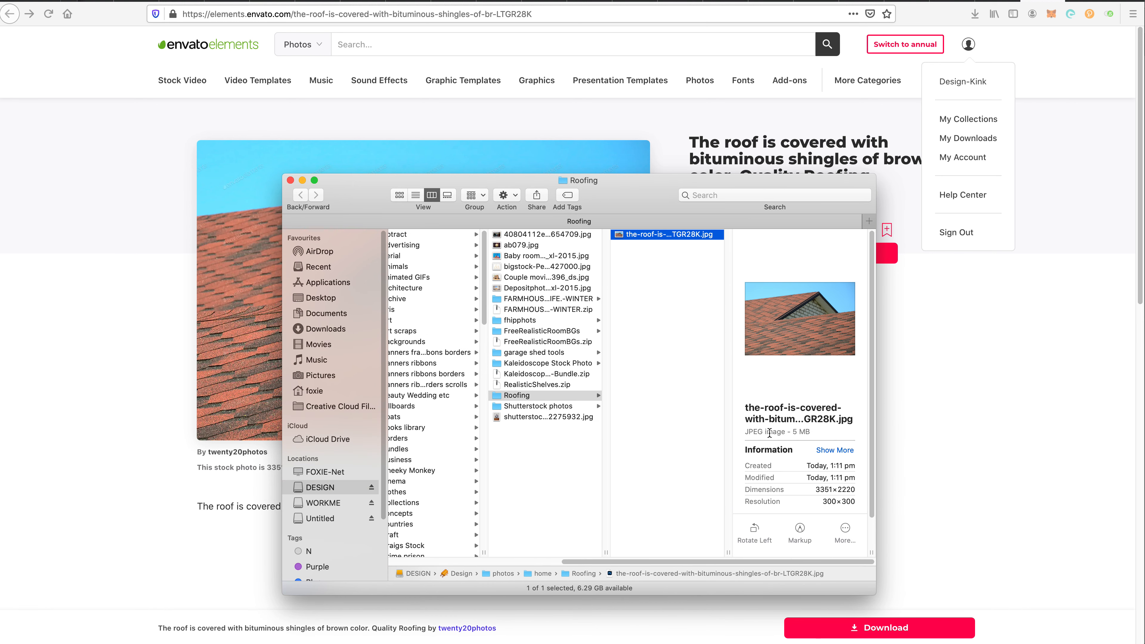
double_click(682, 234)
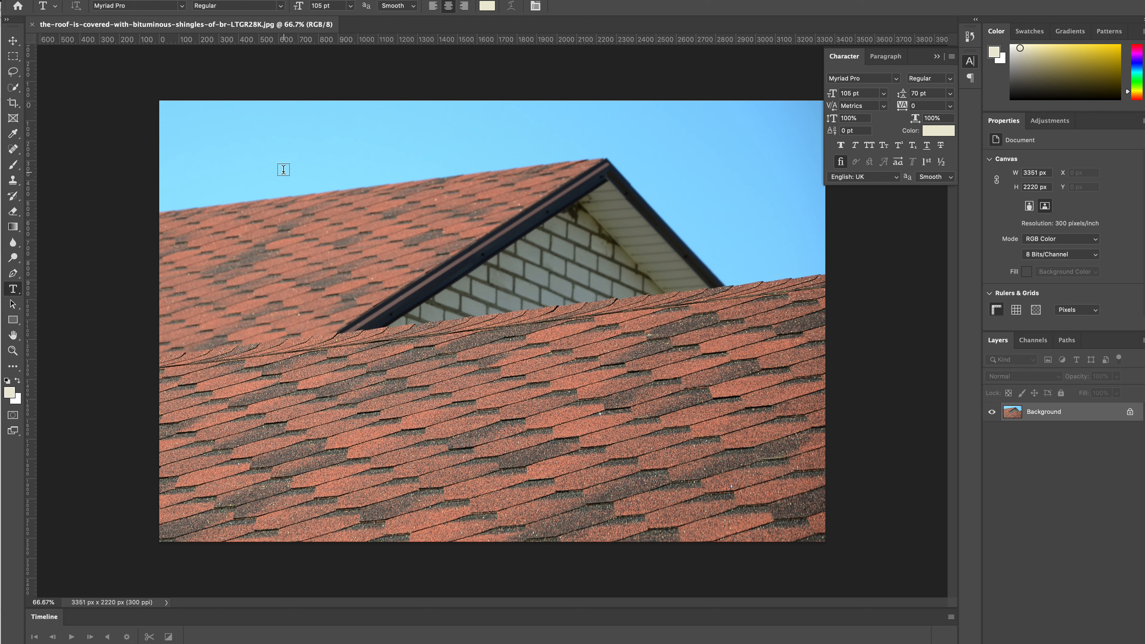
- Crop the photo to a 16:9 ratio at full width, shifting the image down to leave an empty strip above the sky
key(c)
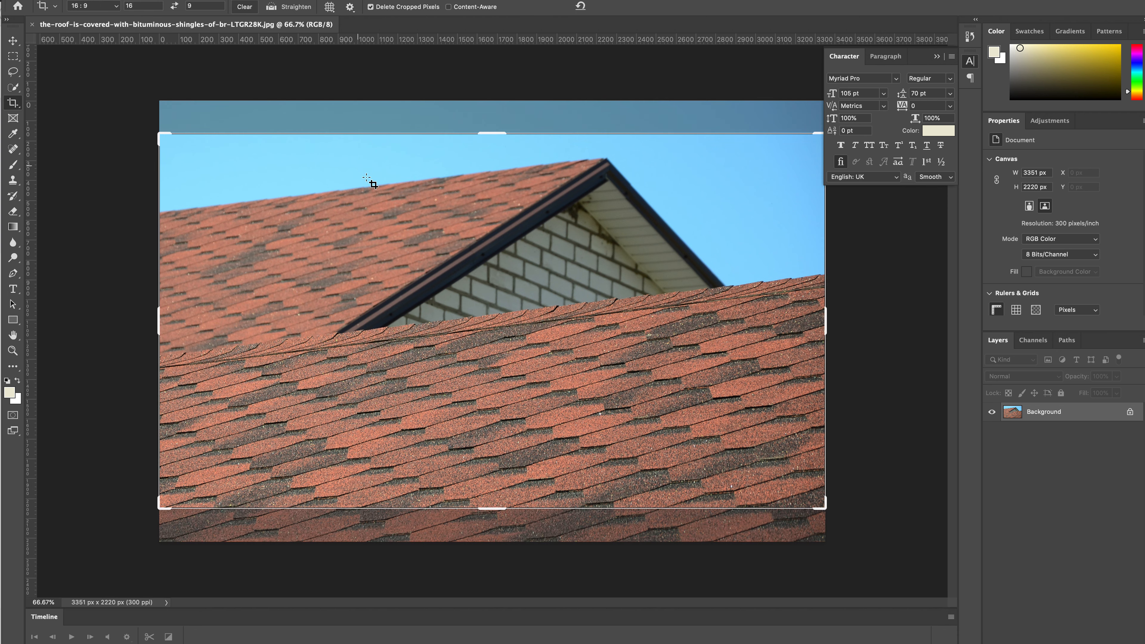
drag(383, 205, 388, 319)
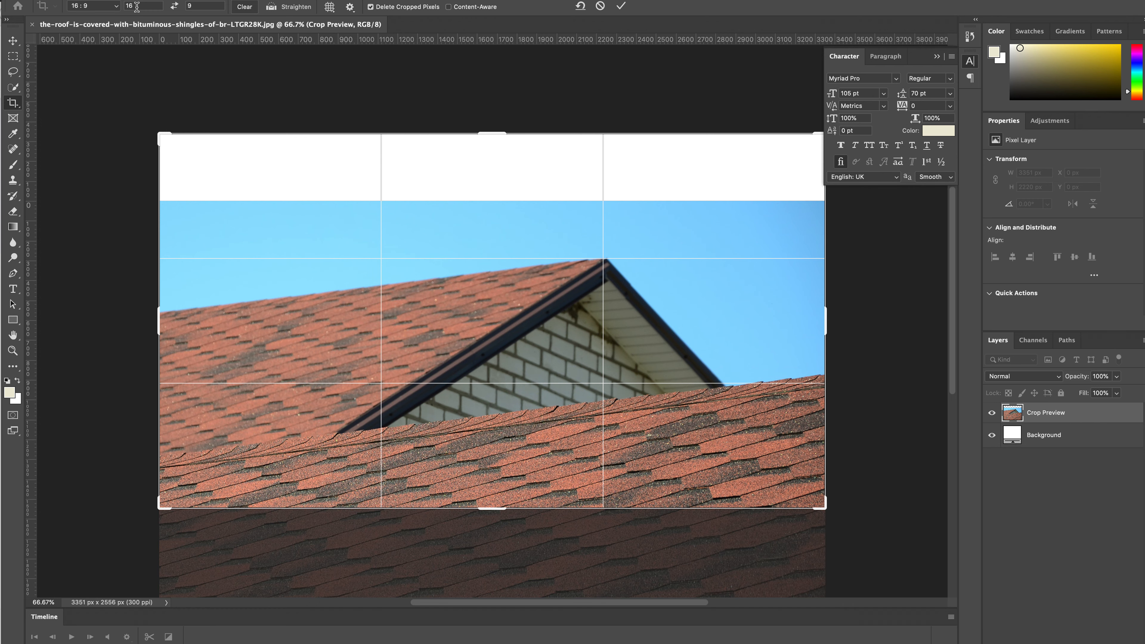
key(Return)
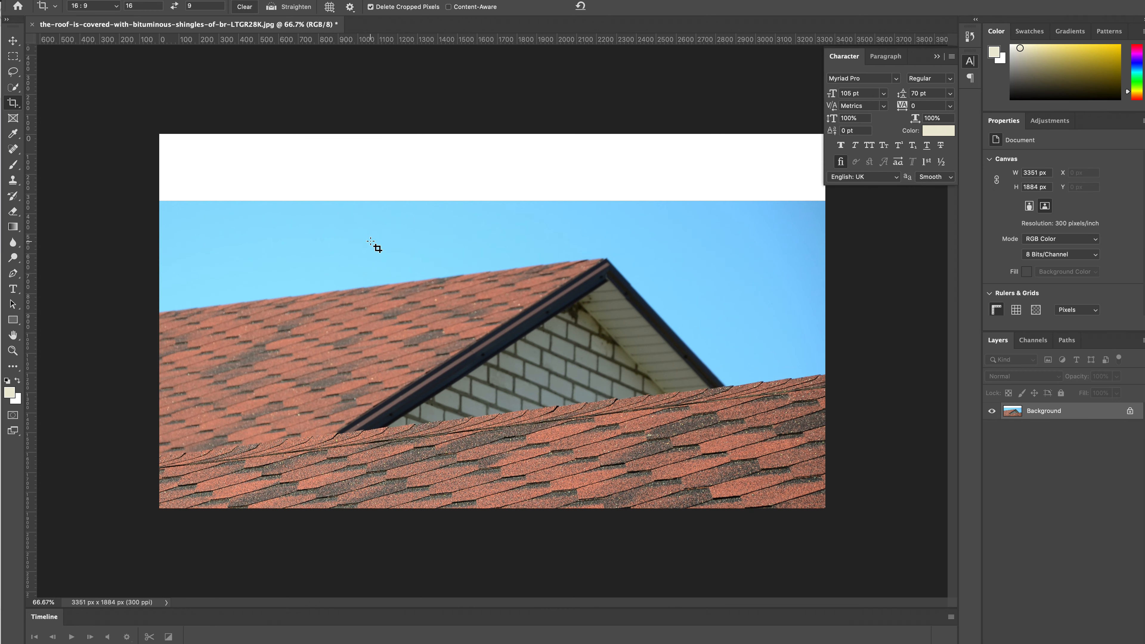
- Select the white strip above the sky and sample the sky's right-edge blue as foreground and left-edge blue as background color
key(m)
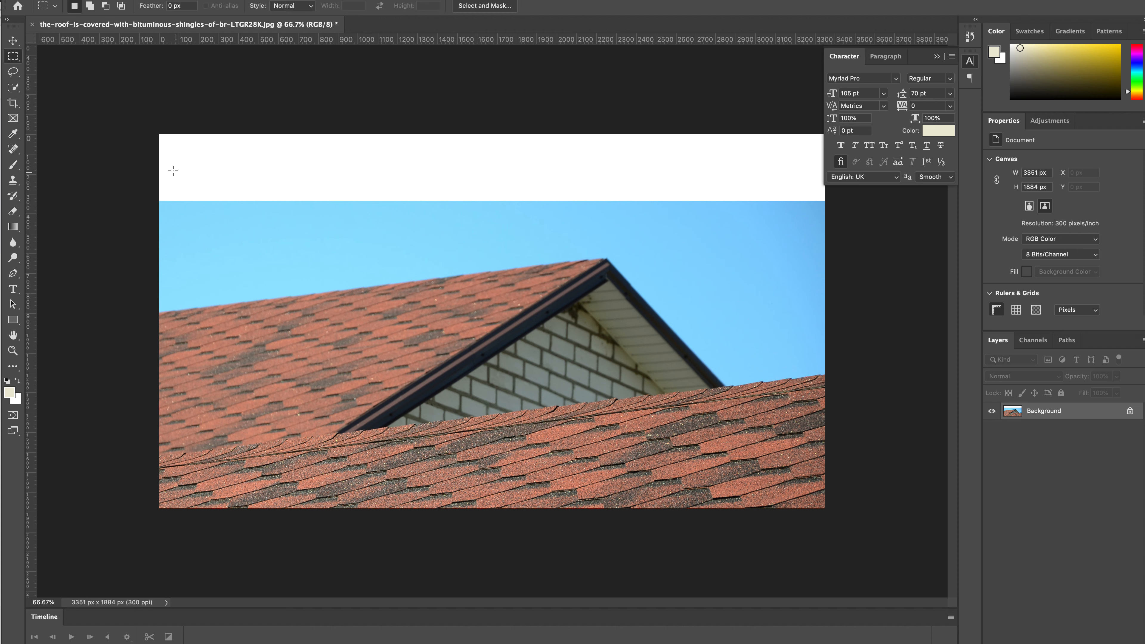
drag(153, 130, 917, 203)
key(i)
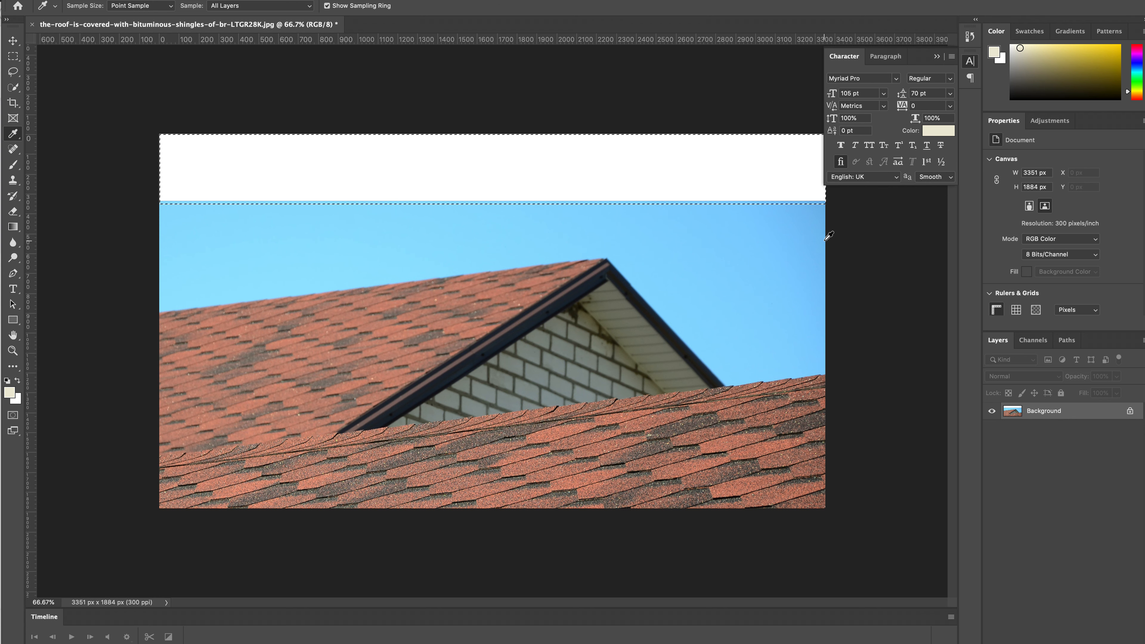
click(820, 266)
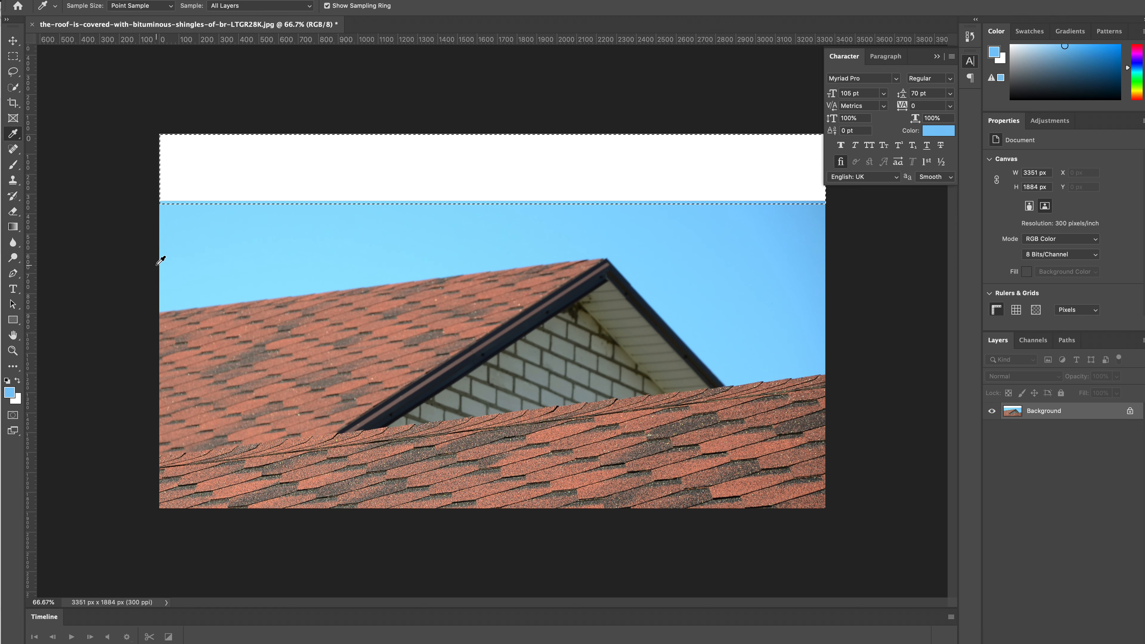
alt+click(166, 250)
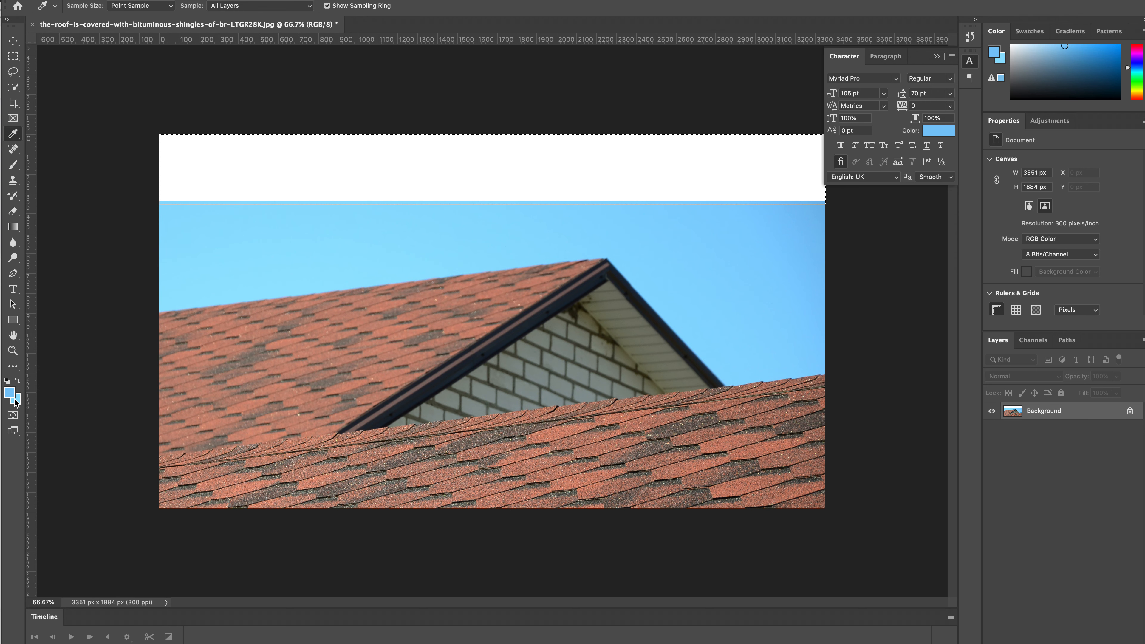
- Try filling the selected strip from right to left with the Basics foreground-to-background linear gradient, and undo the fill
click(17, 227)
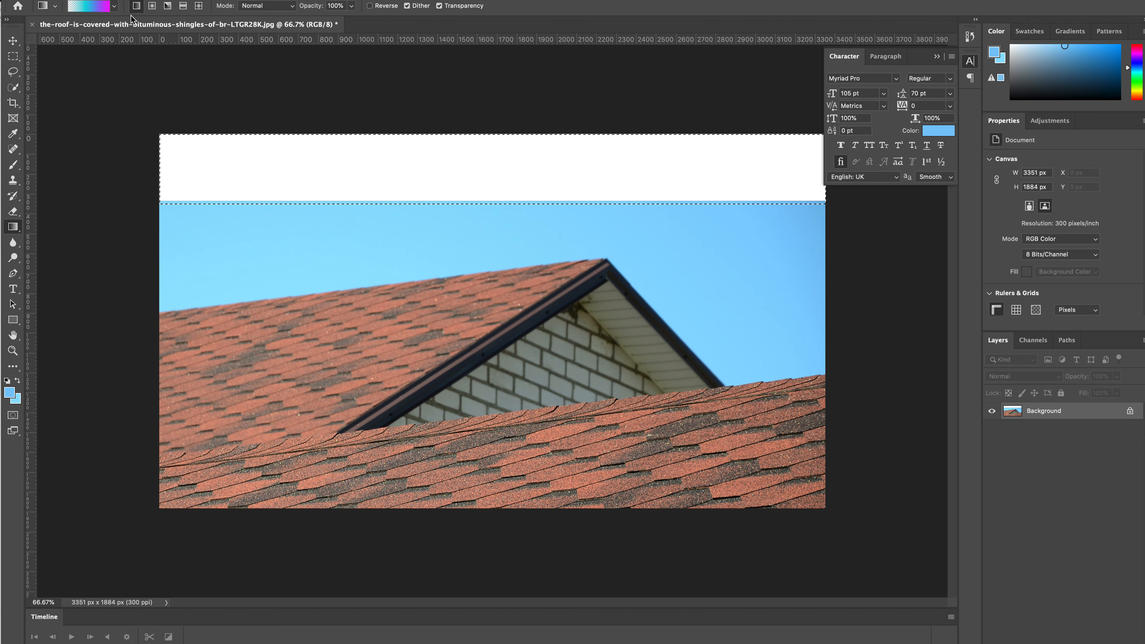
click(116, 7)
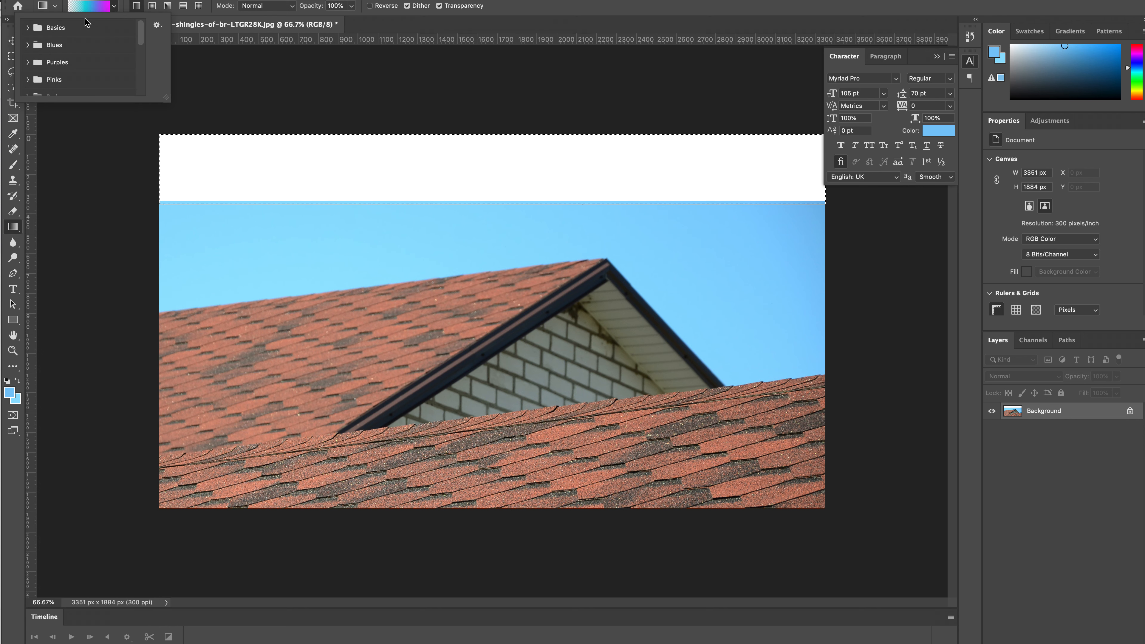
click(55, 28)
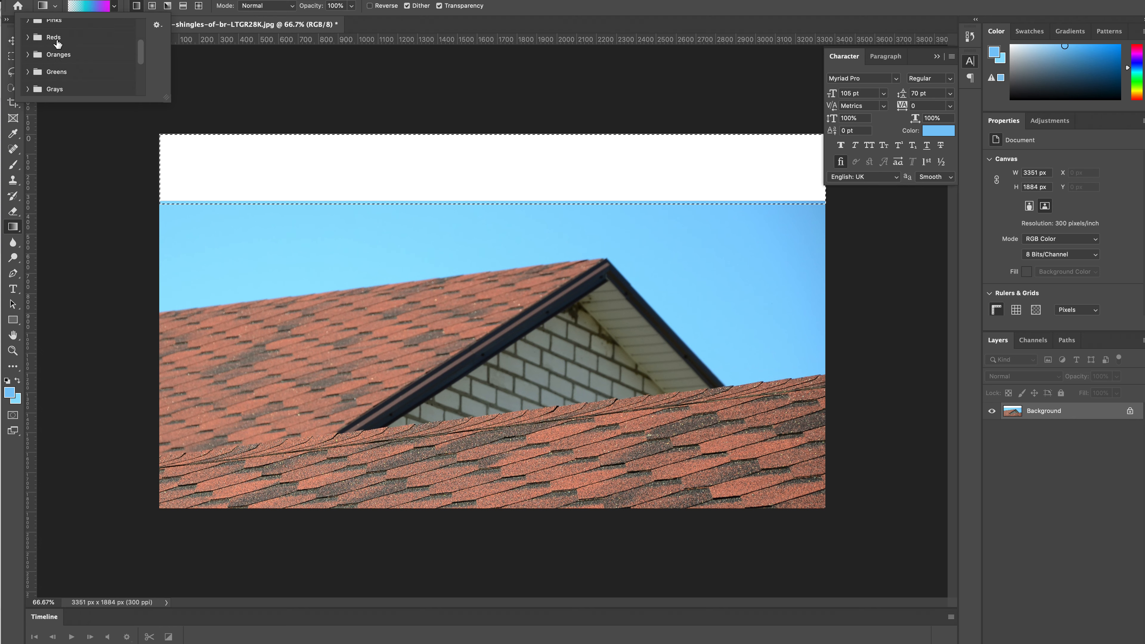
click(56, 28)
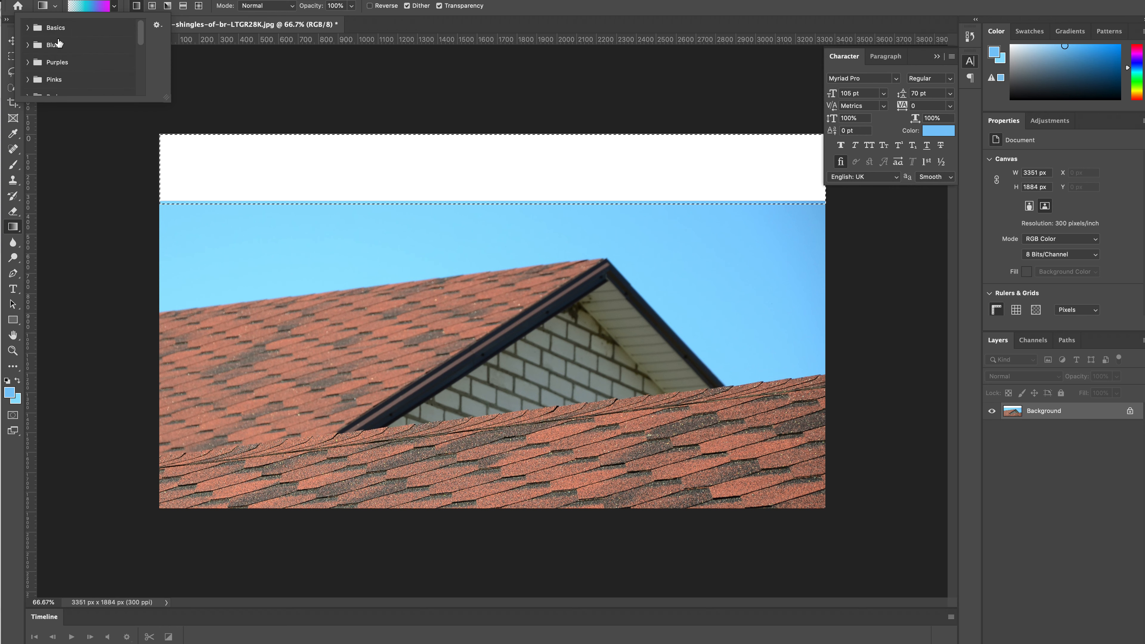
click(56, 7)
click(56, 8)
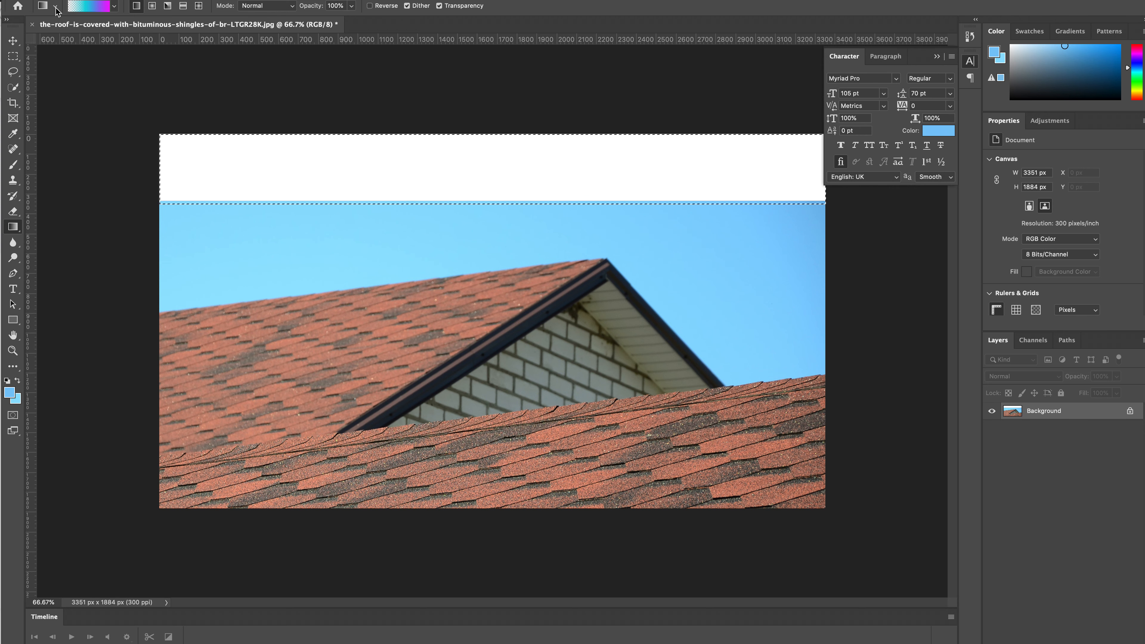
click(112, 7)
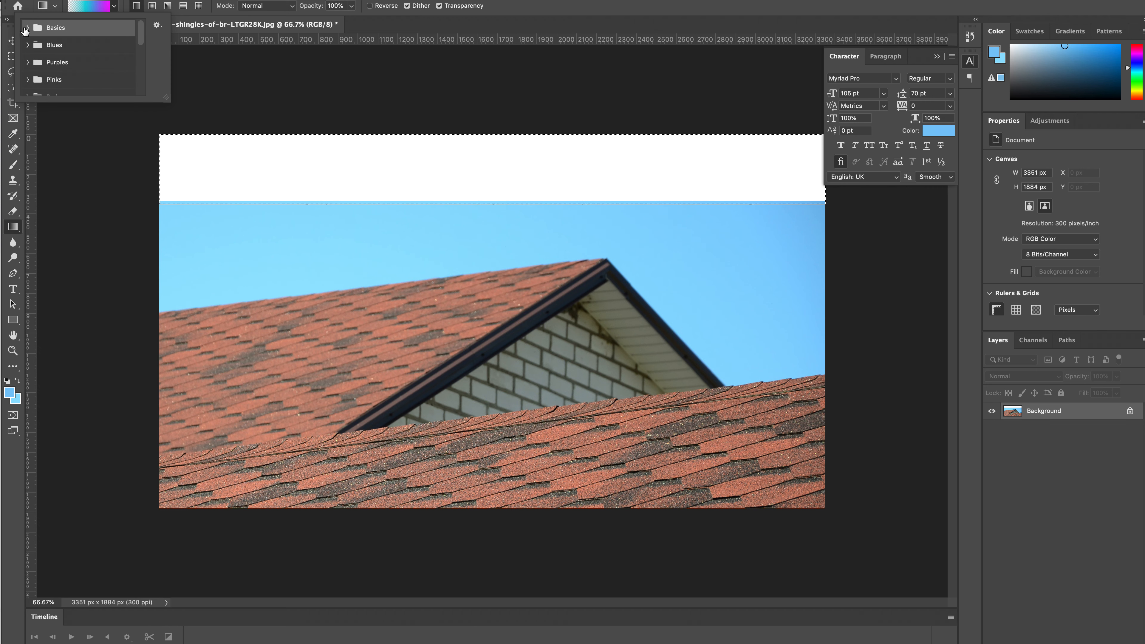
click(27, 29)
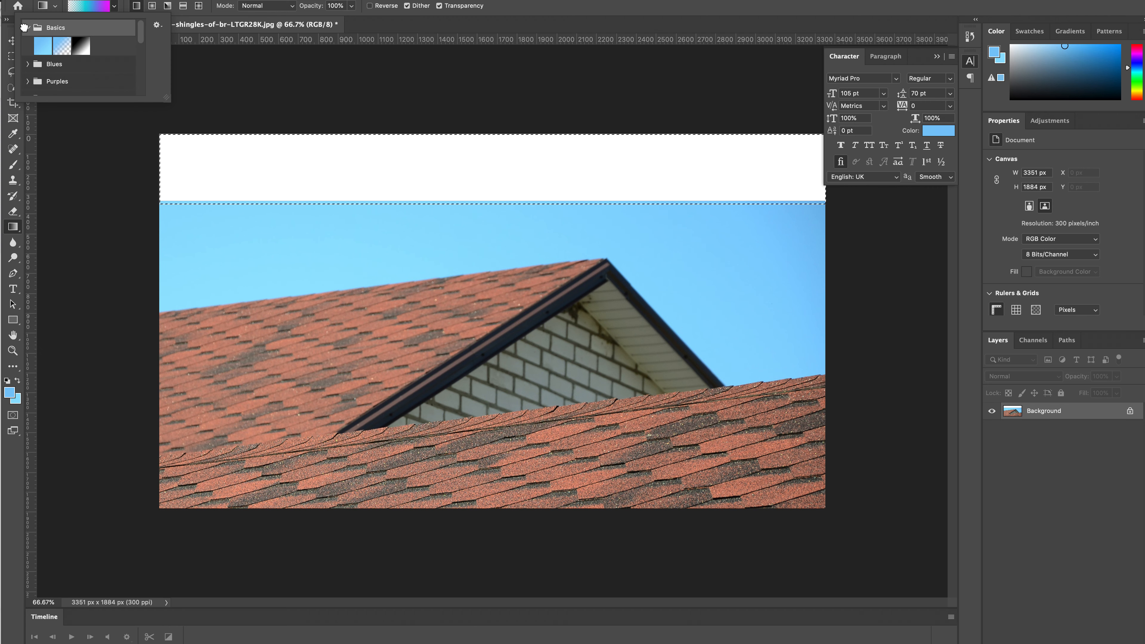
click(52, 49)
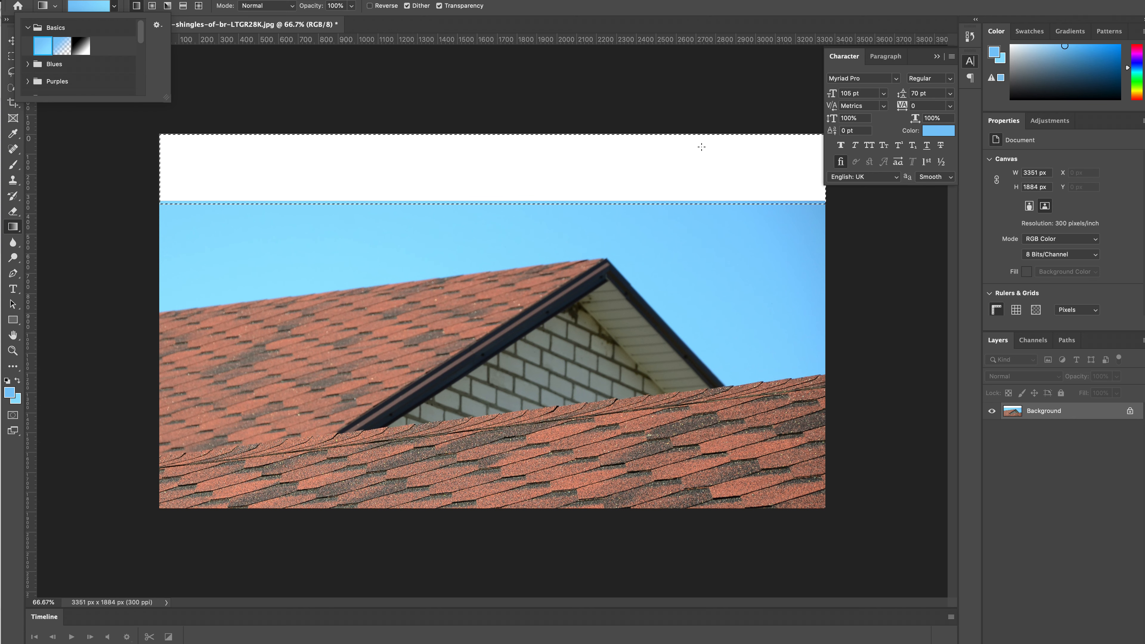
drag(816, 171, 525, 182)
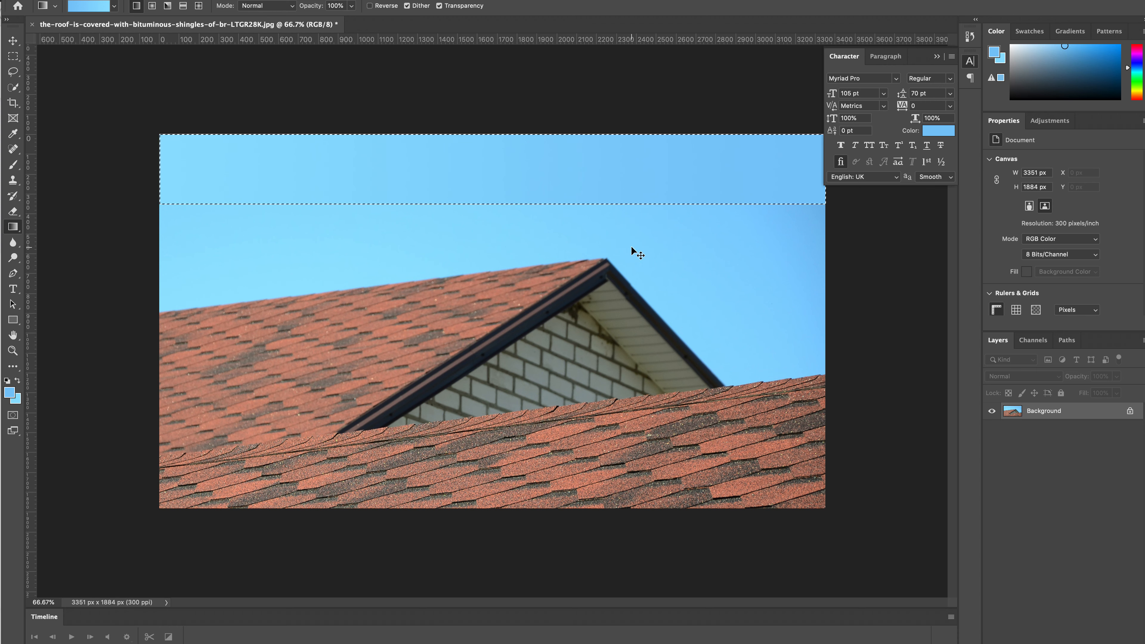
key(super+z)
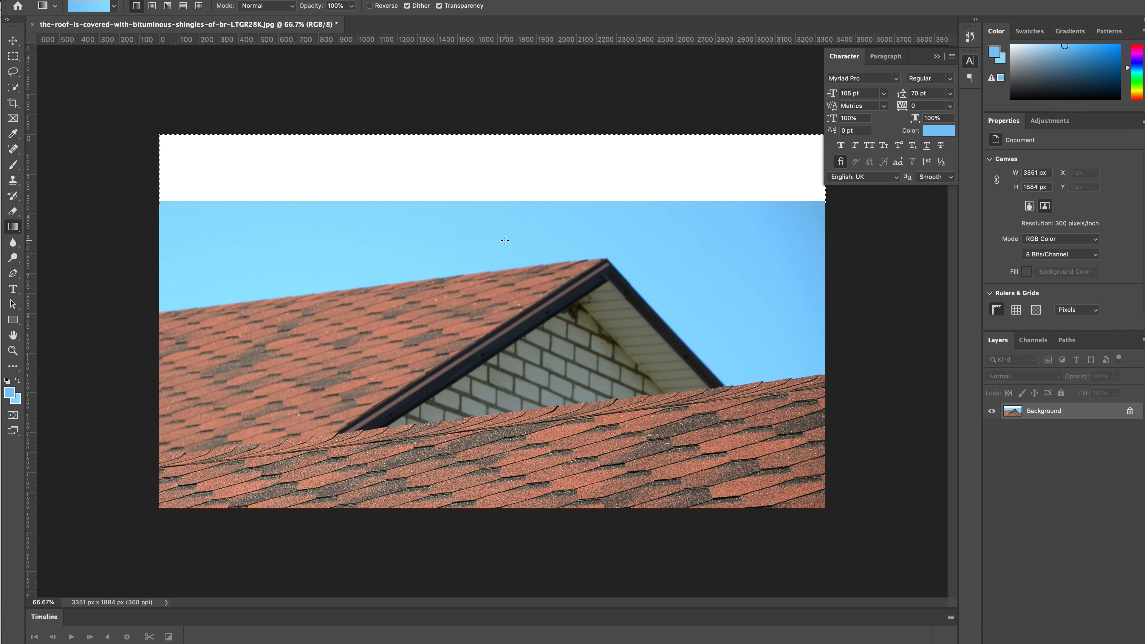
- Select a full-width strip of sky just below the white area and stretch it upward with Free Transform to the canvas's upper edge
key(m)
key(super+d)
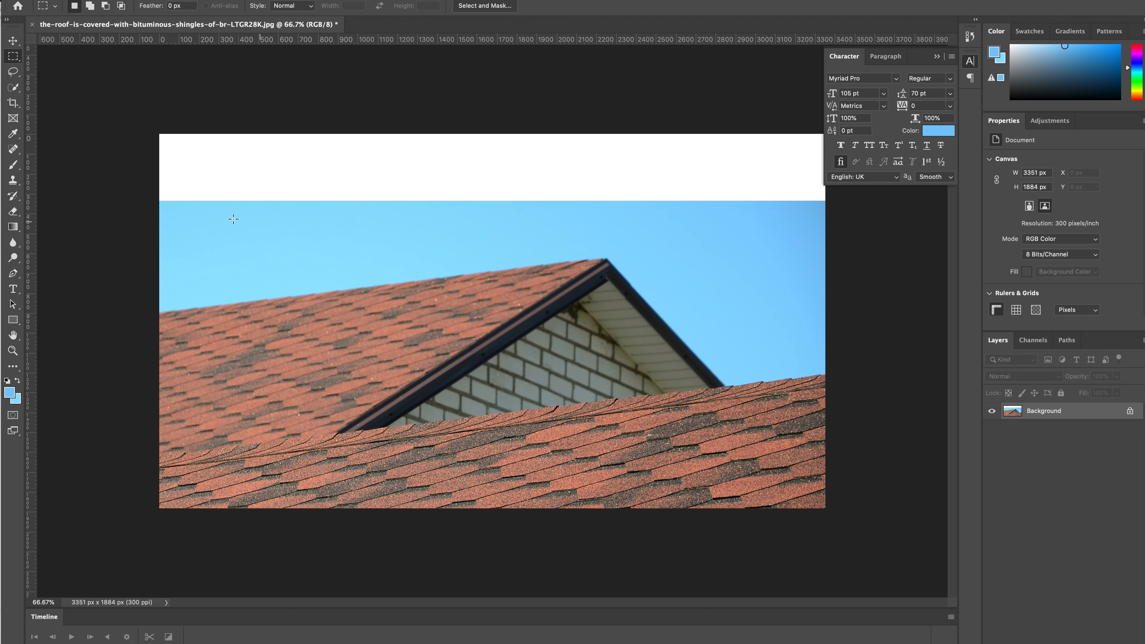
drag(156, 202, 860, 251)
key(super+t)
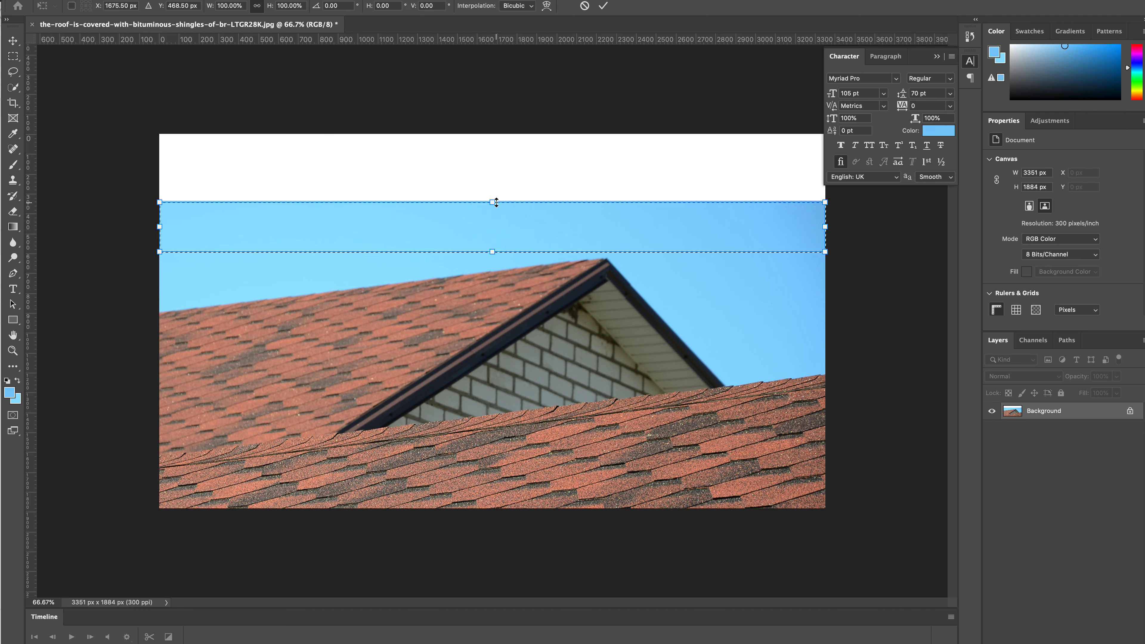
drag(501, 200, 503, 134)
key(Return)
key(super+d)
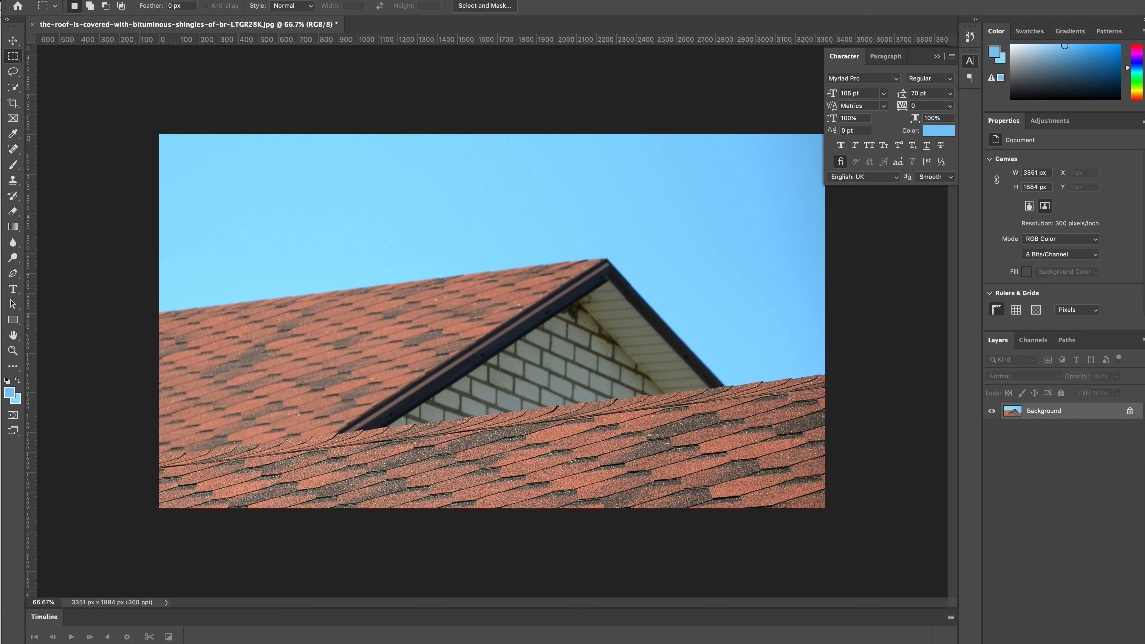
- Resize the image to 1920 × 1080 pixels with the width and height unlinked
click(137, 1)
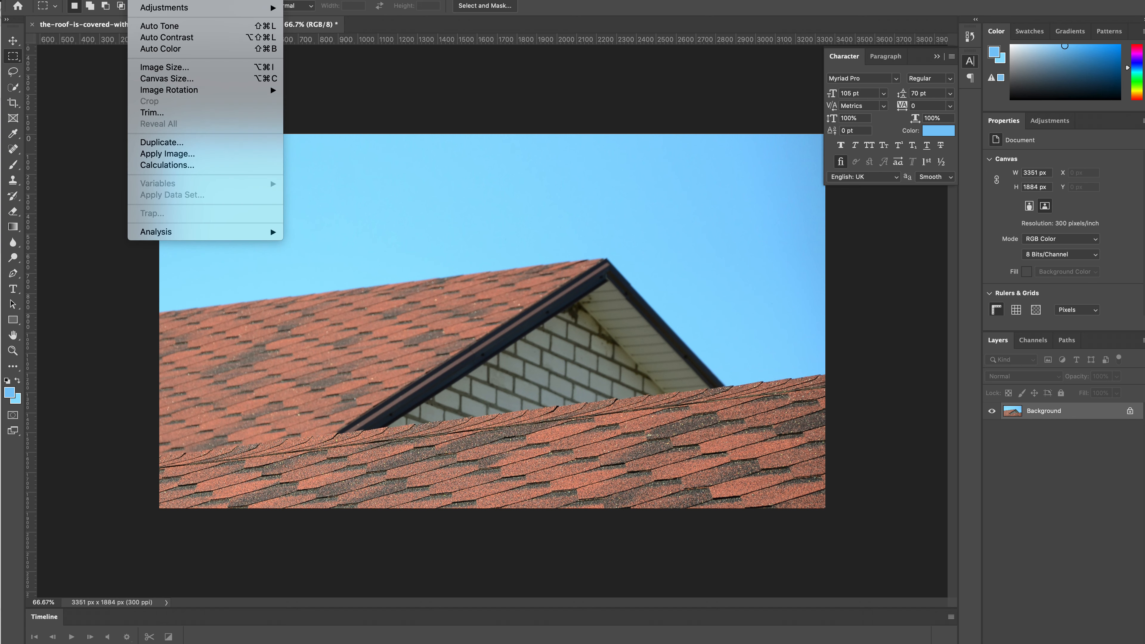
click(175, 69)
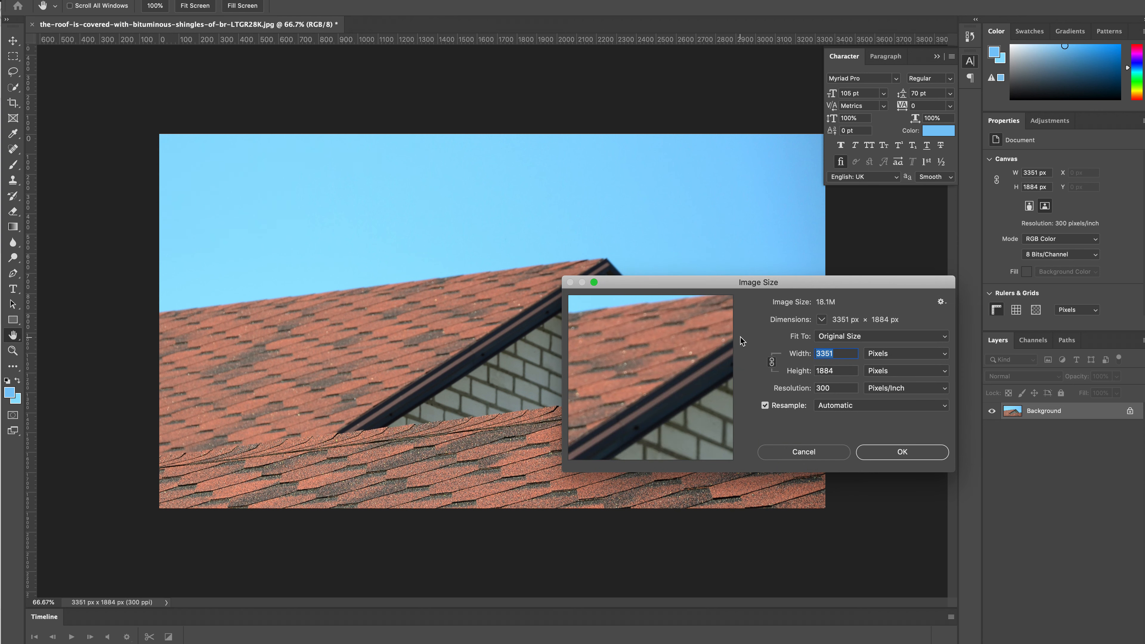
text(1920)
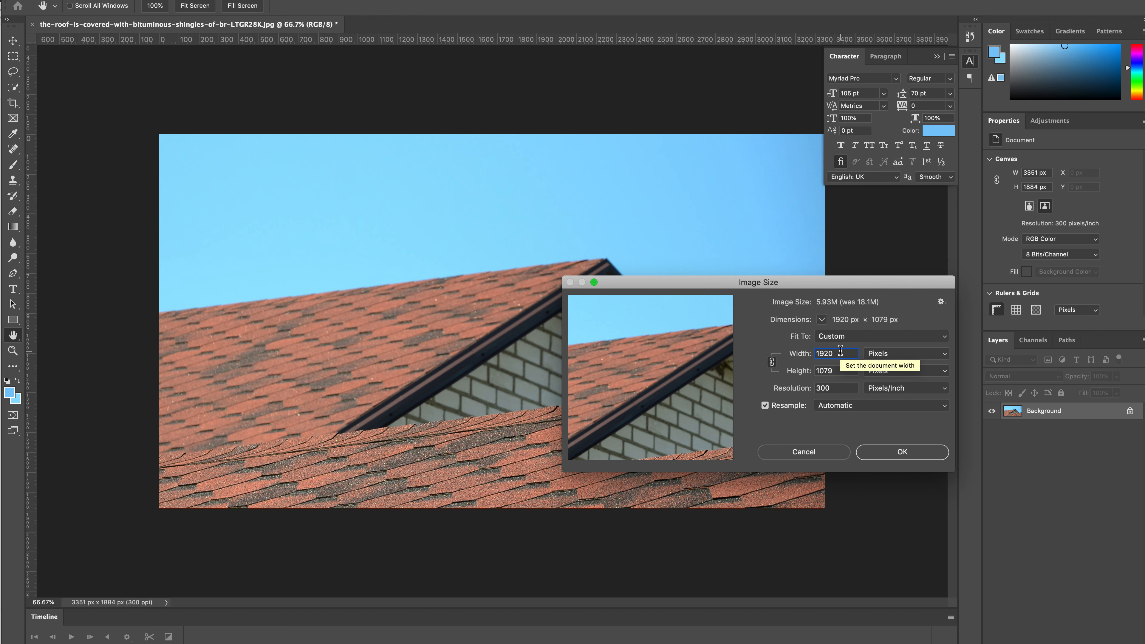
click(772, 363)
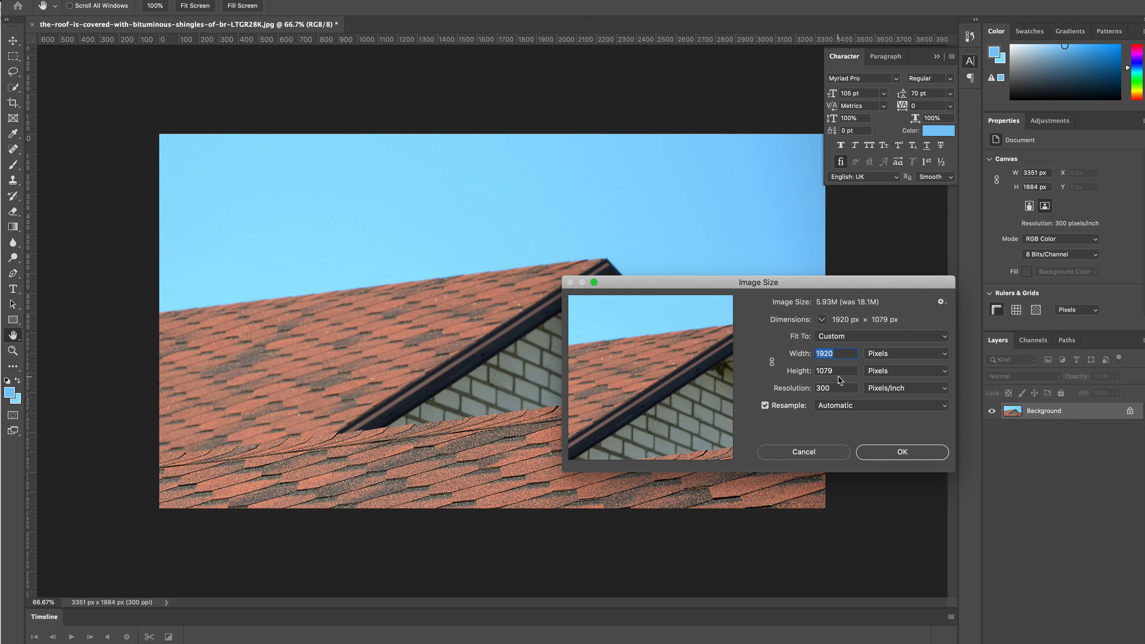
click(772, 363)
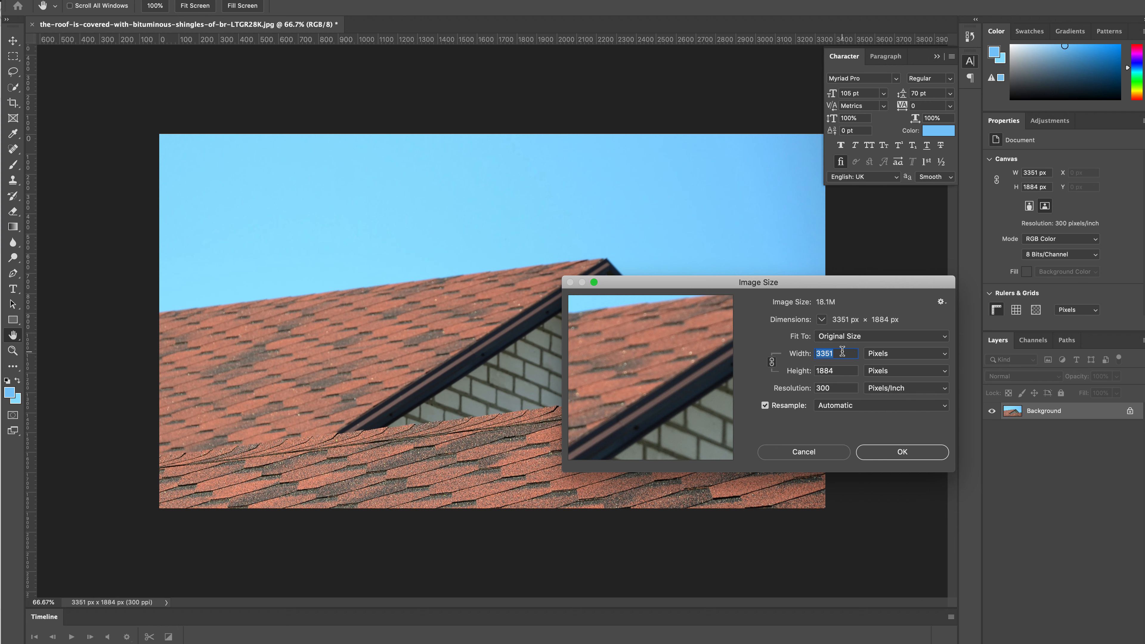
text(1920)
key(Tab)
text(1)
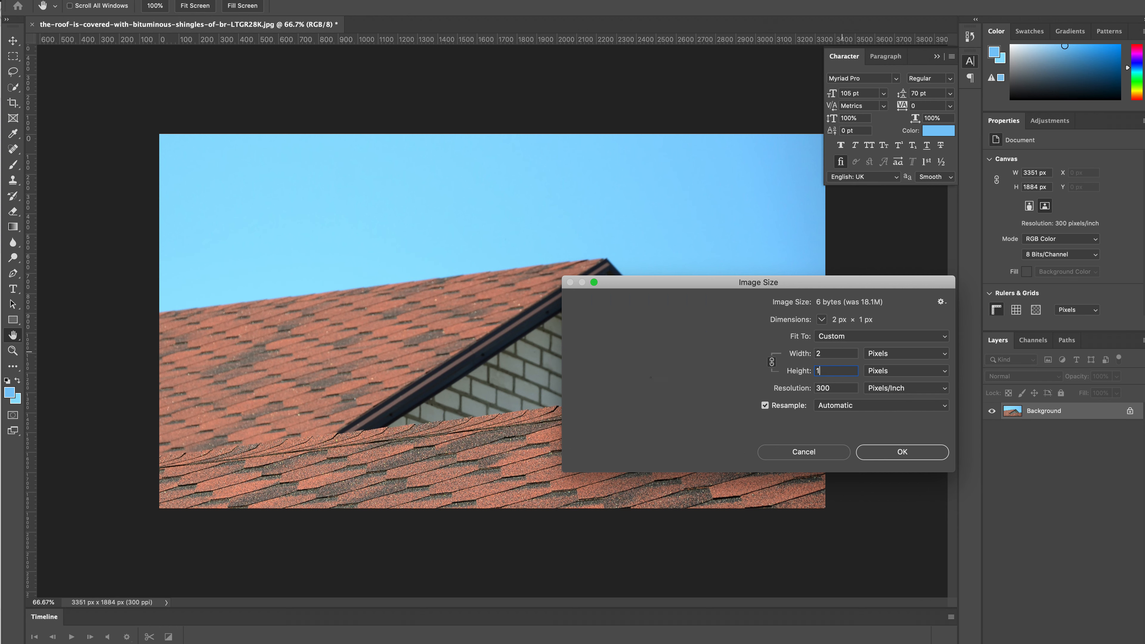
text(0)
double_click(844, 352)
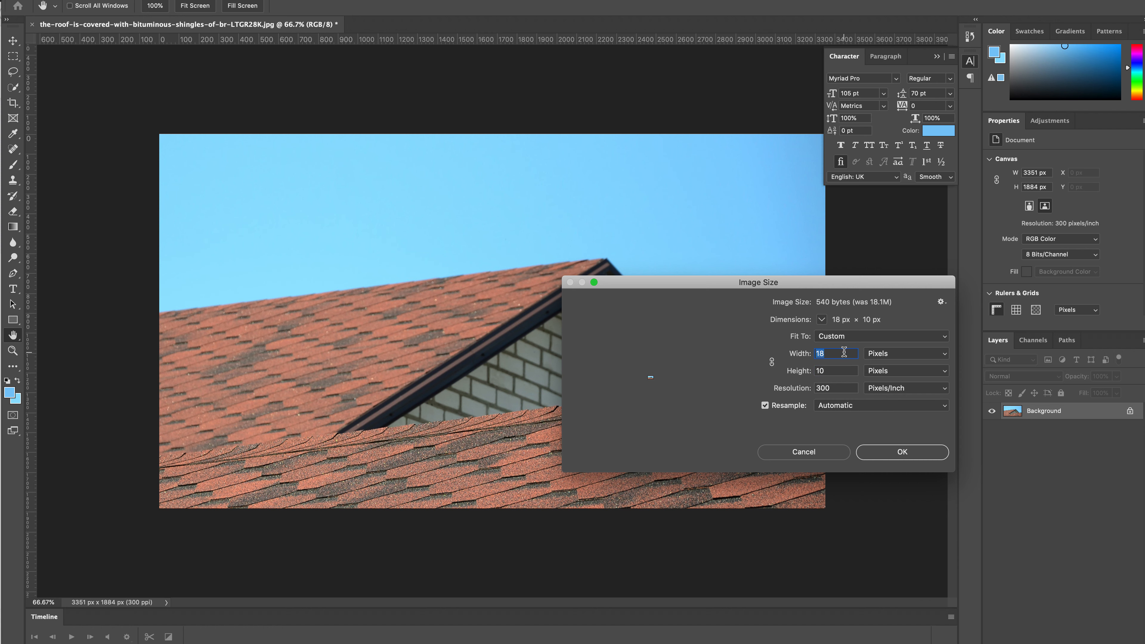
text(1920)
key(Tab)
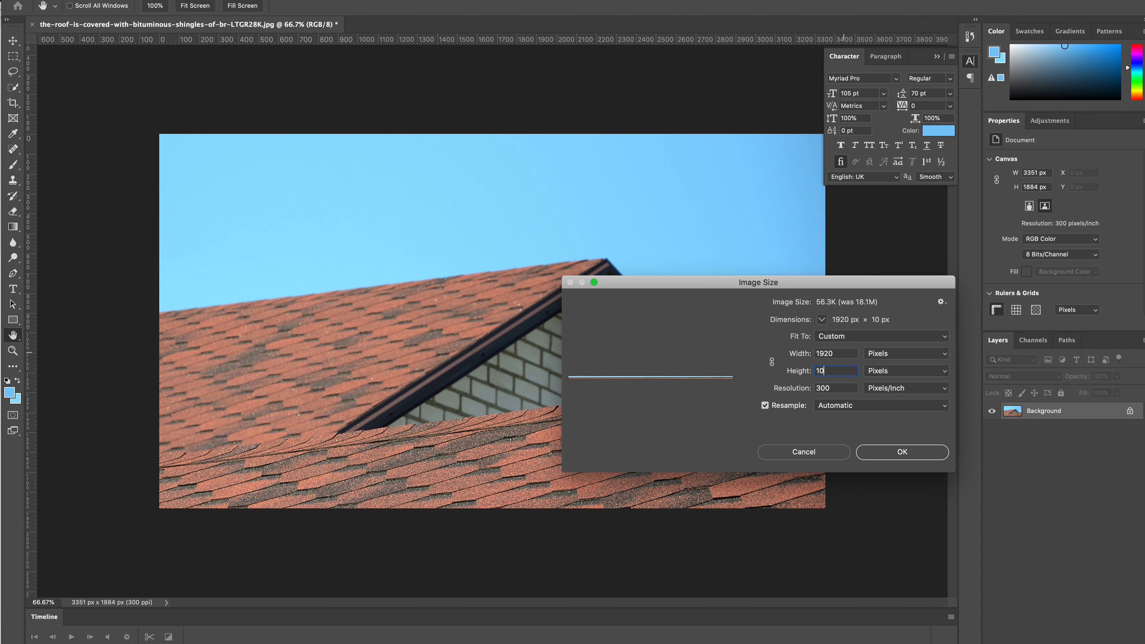
text(80)
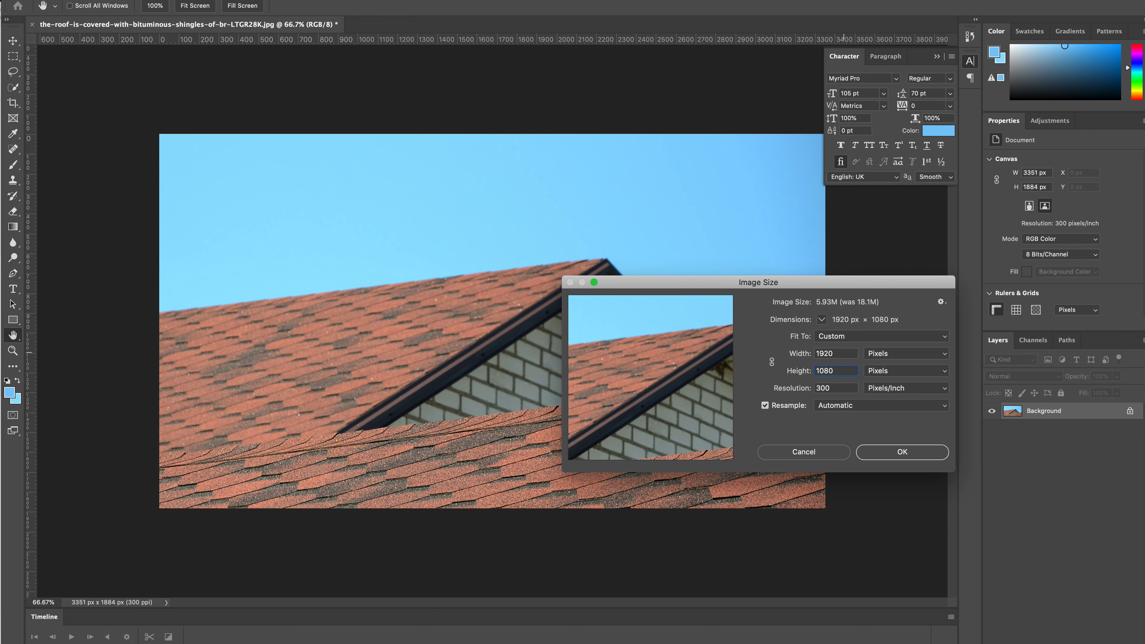
click(904, 452)
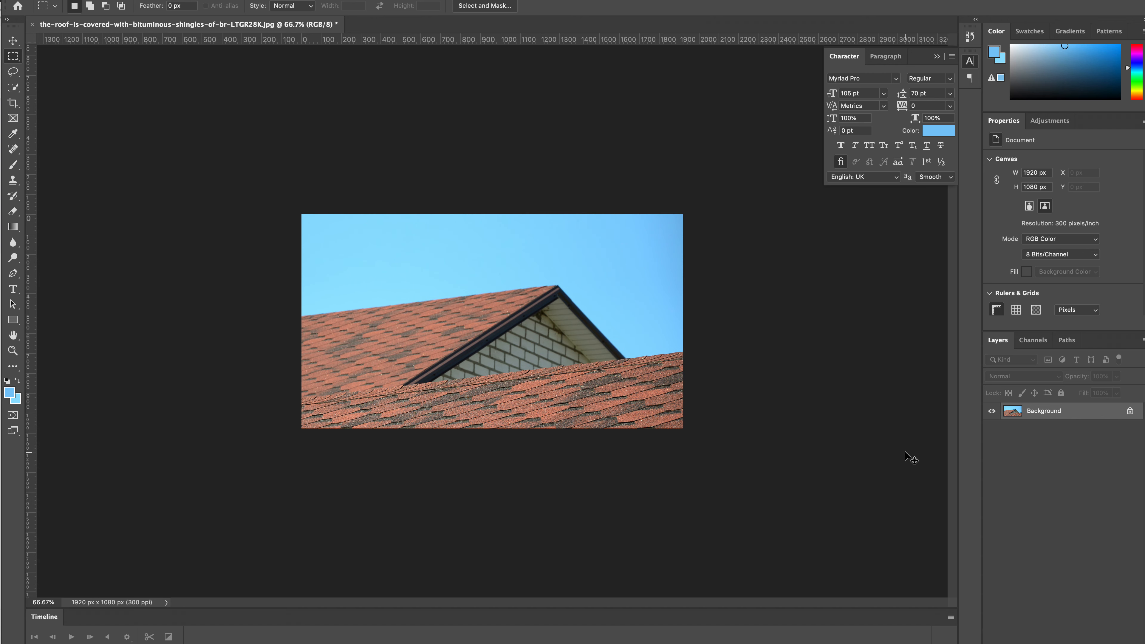
- Start a Save for Web export of the resized roof photo and set the JPEG quality to Low
key(super+1)
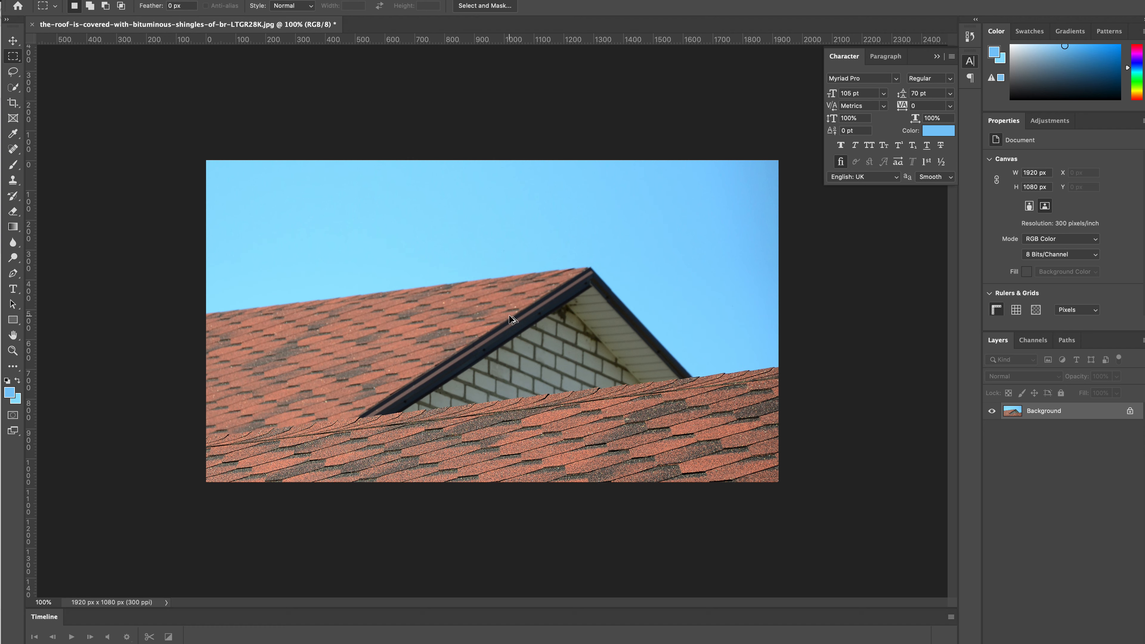
key(ctrl+alt+shift+s)
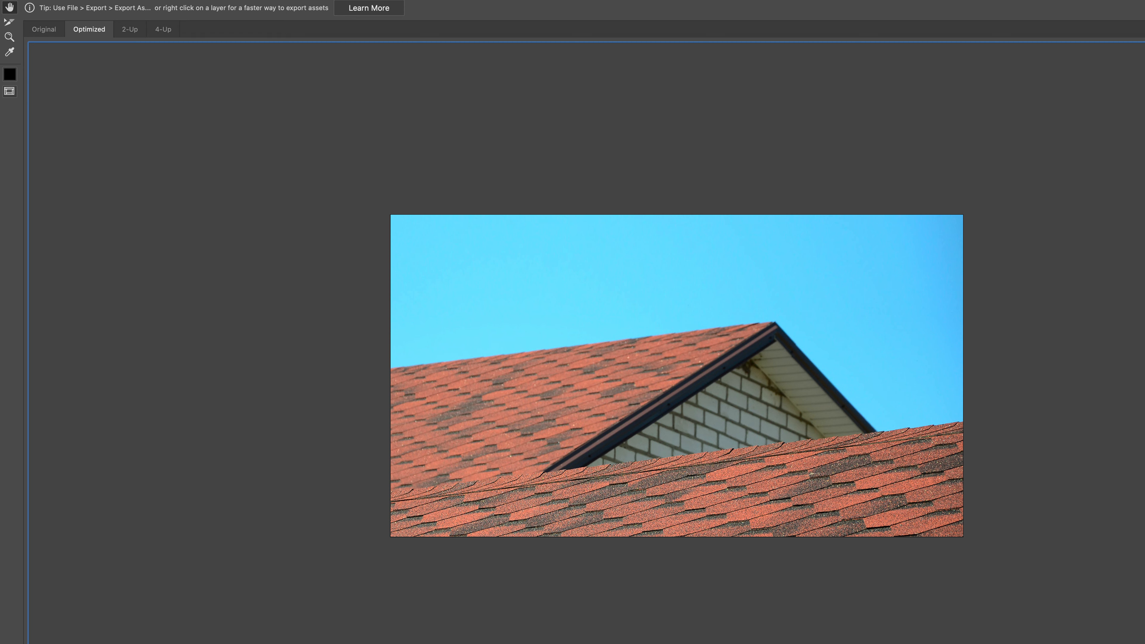
mouse_move(1144, 643)
mouse_down()
mouse_move(1135, 616)
mouse_move(1144, 639)
mouse_up()
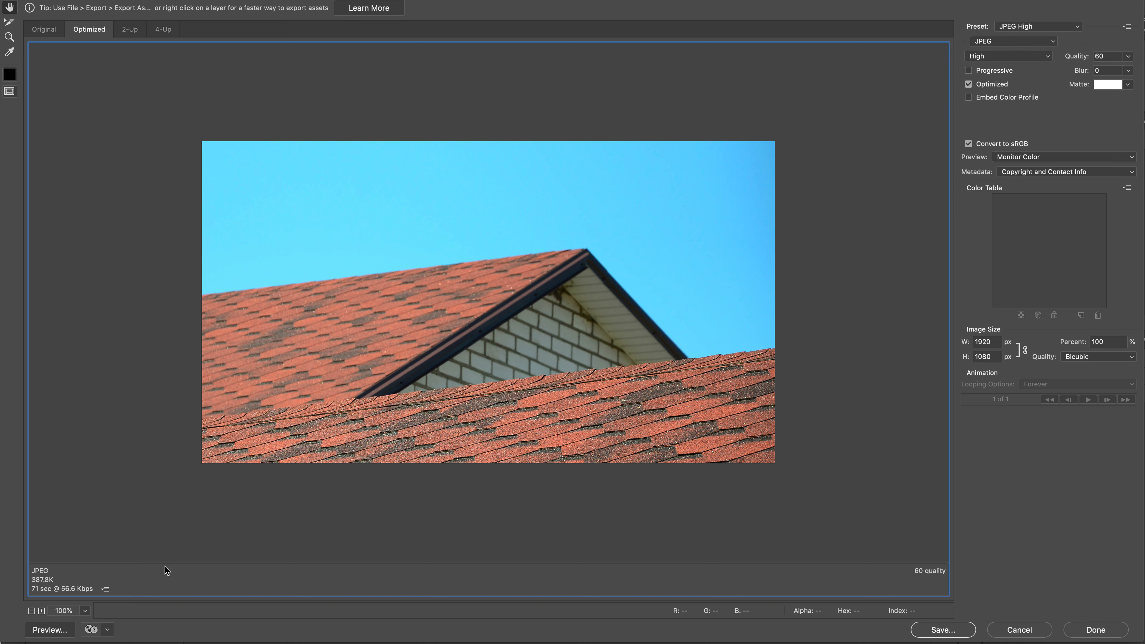
click(1018, 56)
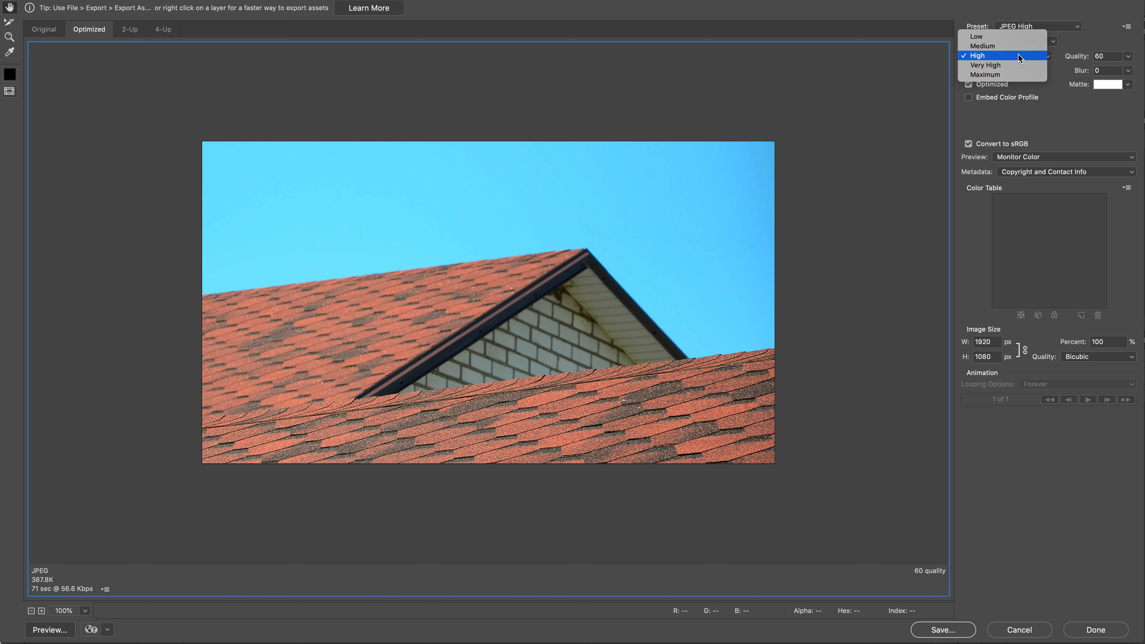
click(1015, 37)
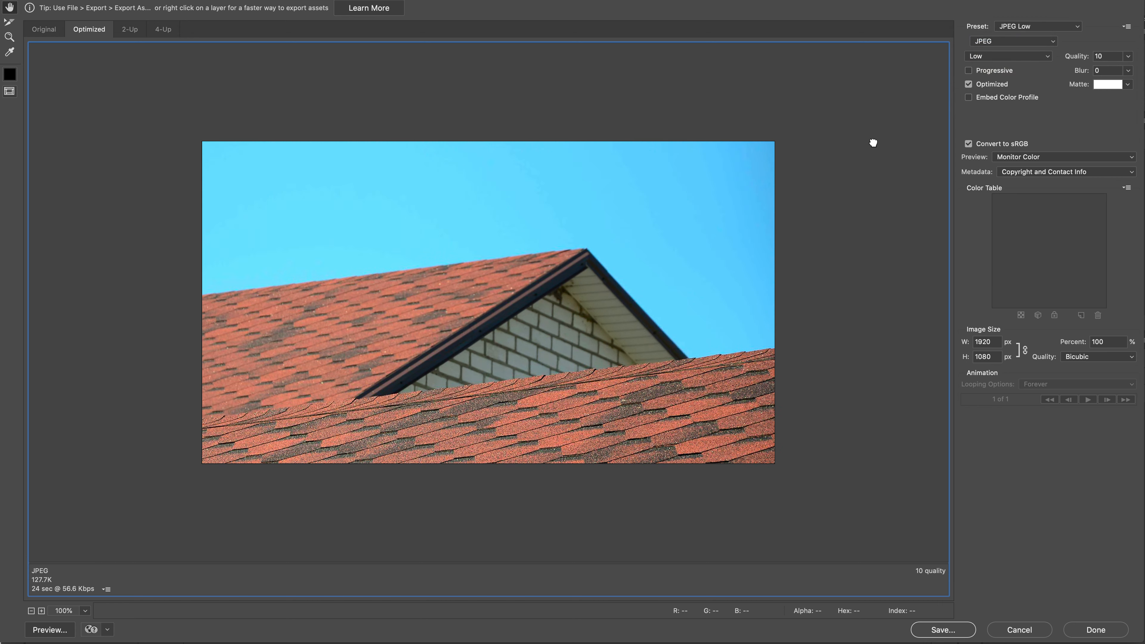
- Proceed to saving the optimized JPEG and choose the BTA Roofing folder inside Work on the WORKME drive as destination
double_click(1099, 57)
click(958, 634)
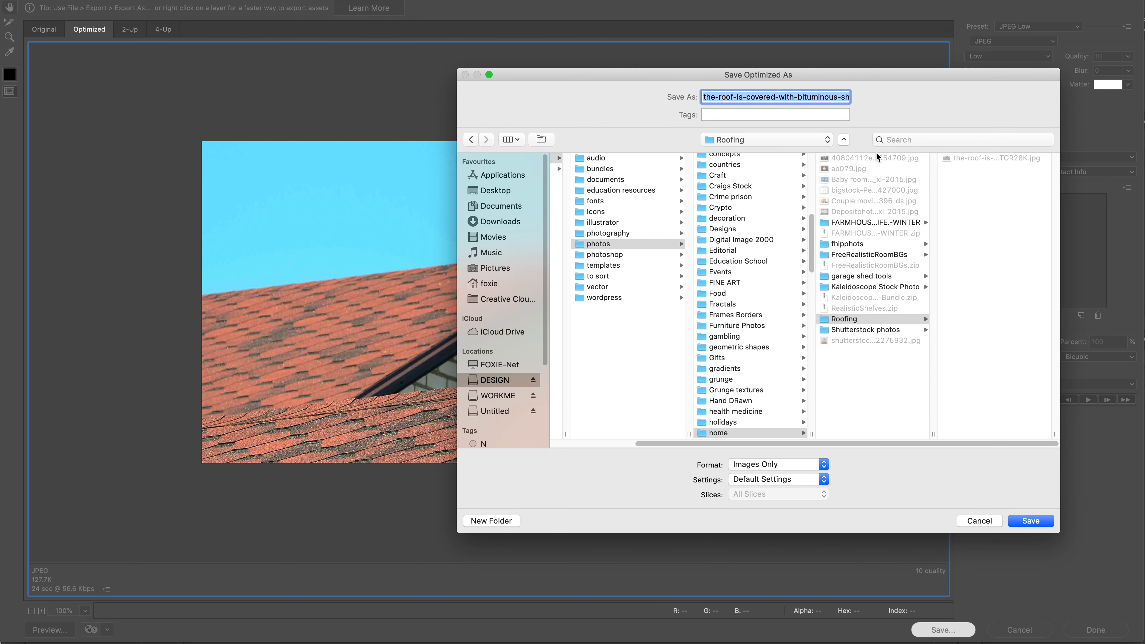
click(495, 396)
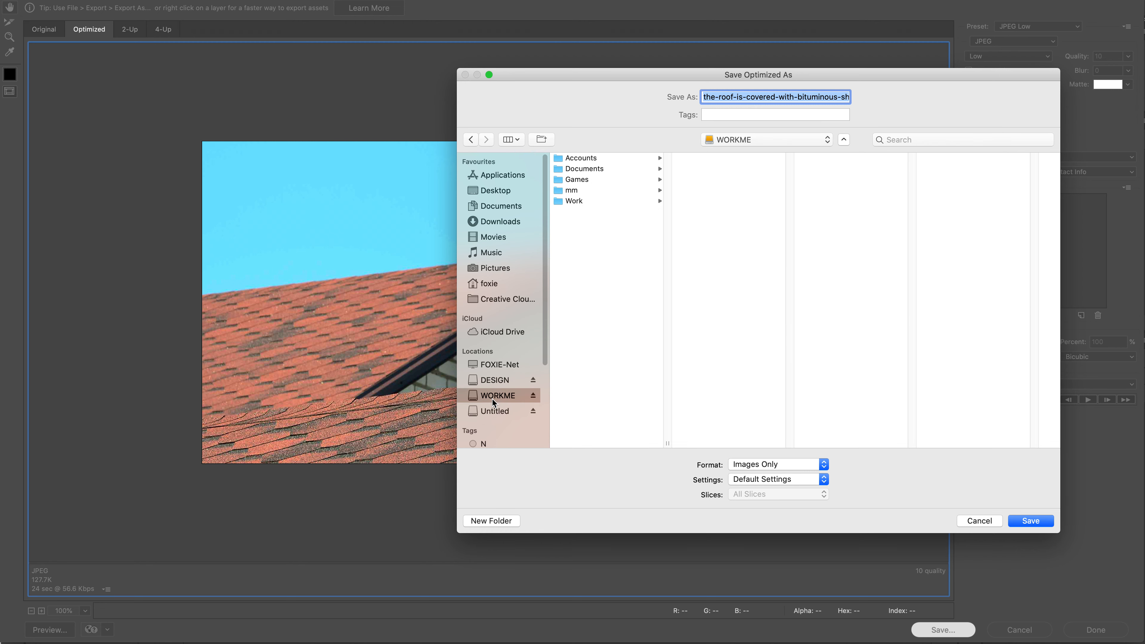
click(595, 201)
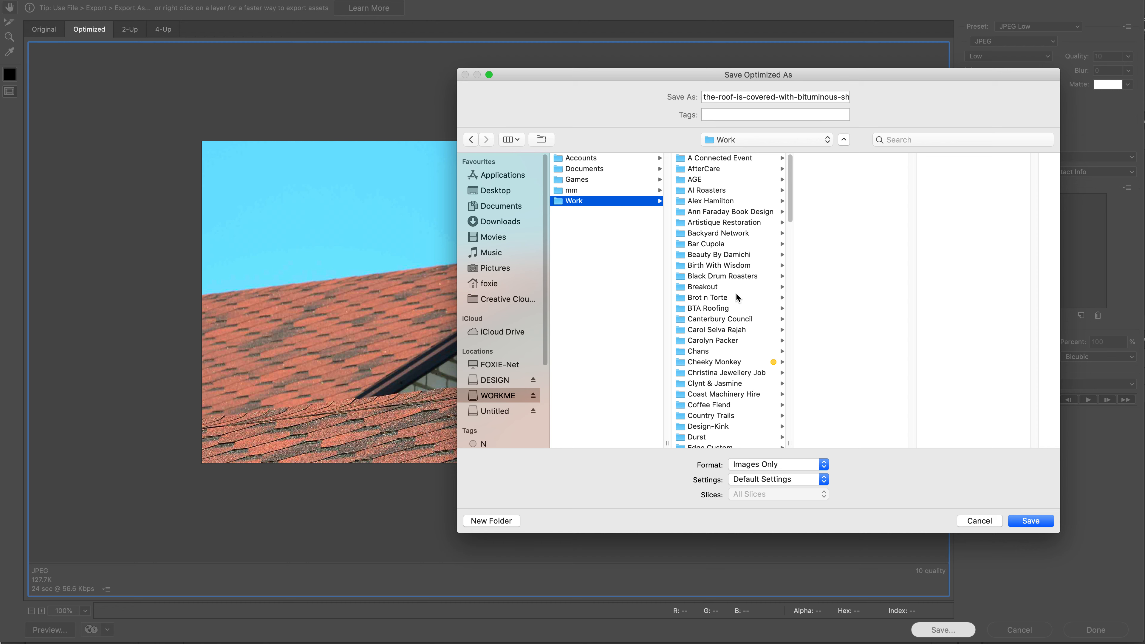
click(739, 307)
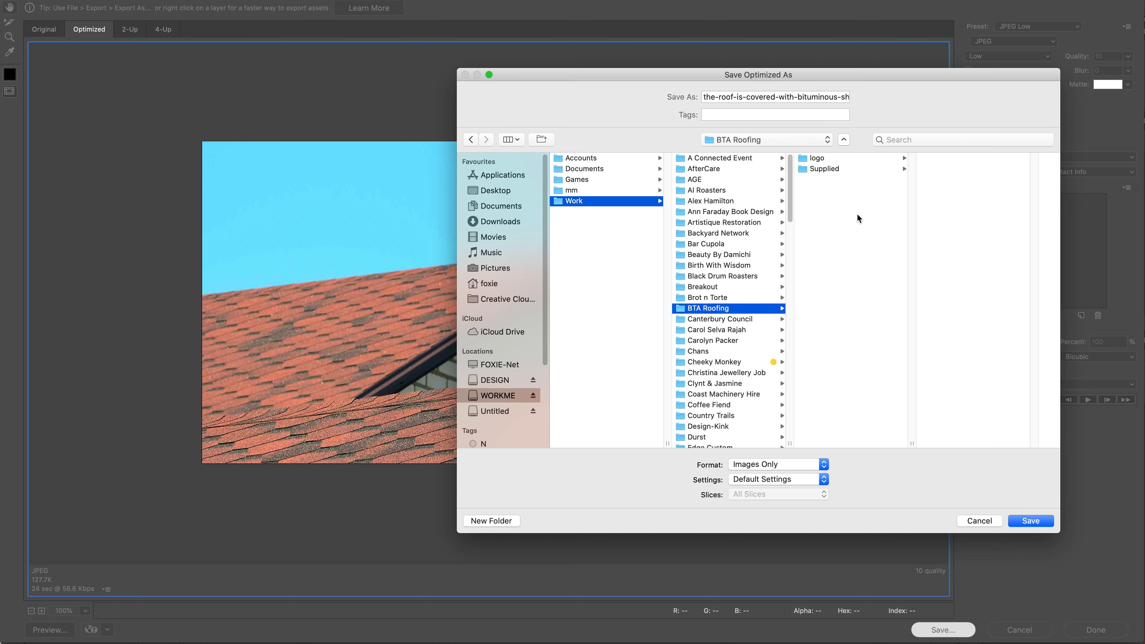
- Create an "images" folder inside BTA Roofing and a "stock" subfolder inside it for the export
key(shift+super+n)
text(images)
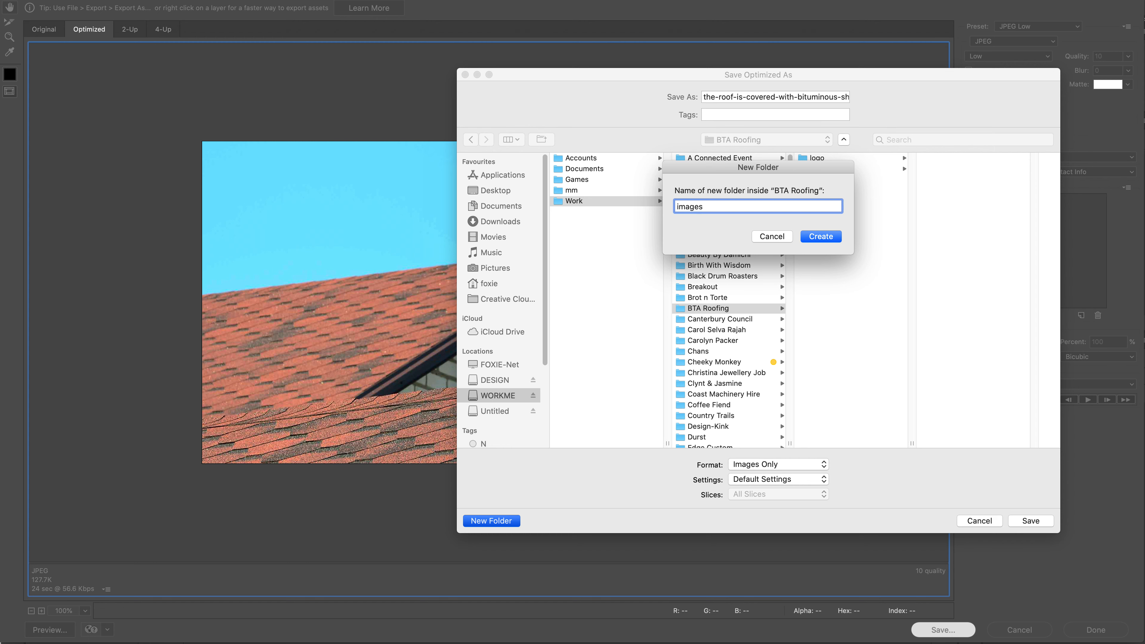
key(Return)
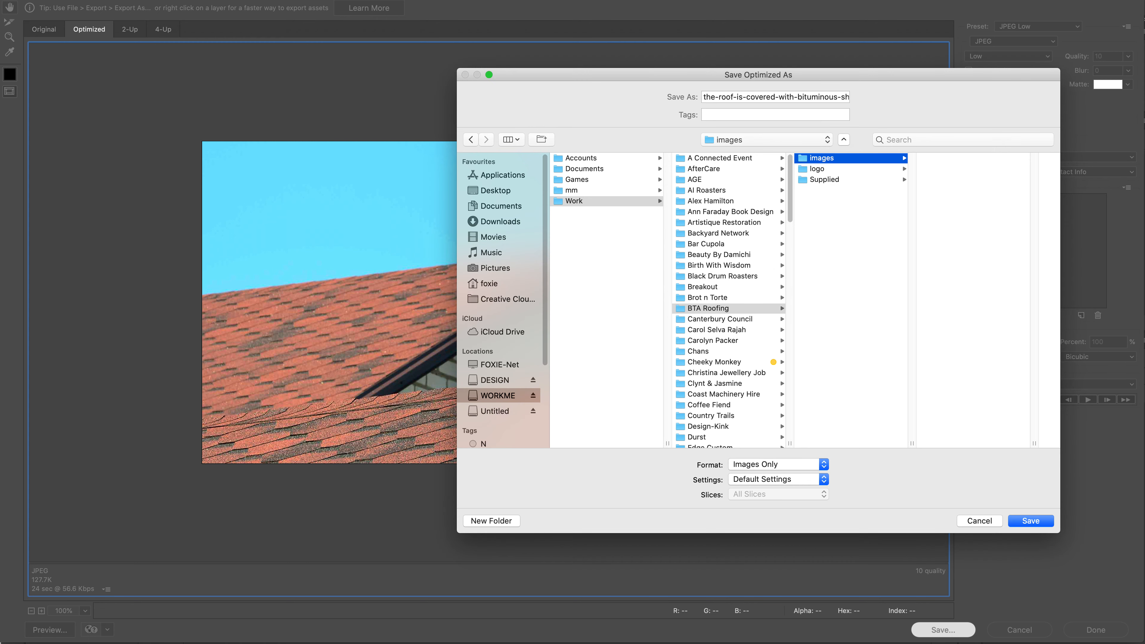
key(shift+super+n)
text(stock)
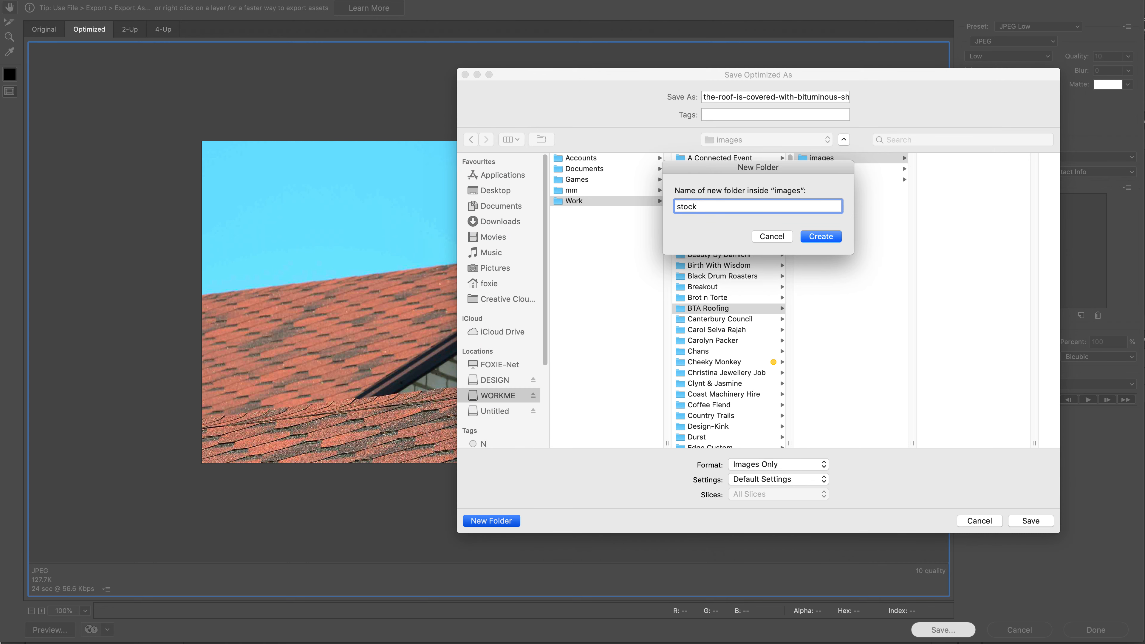
key(Return)
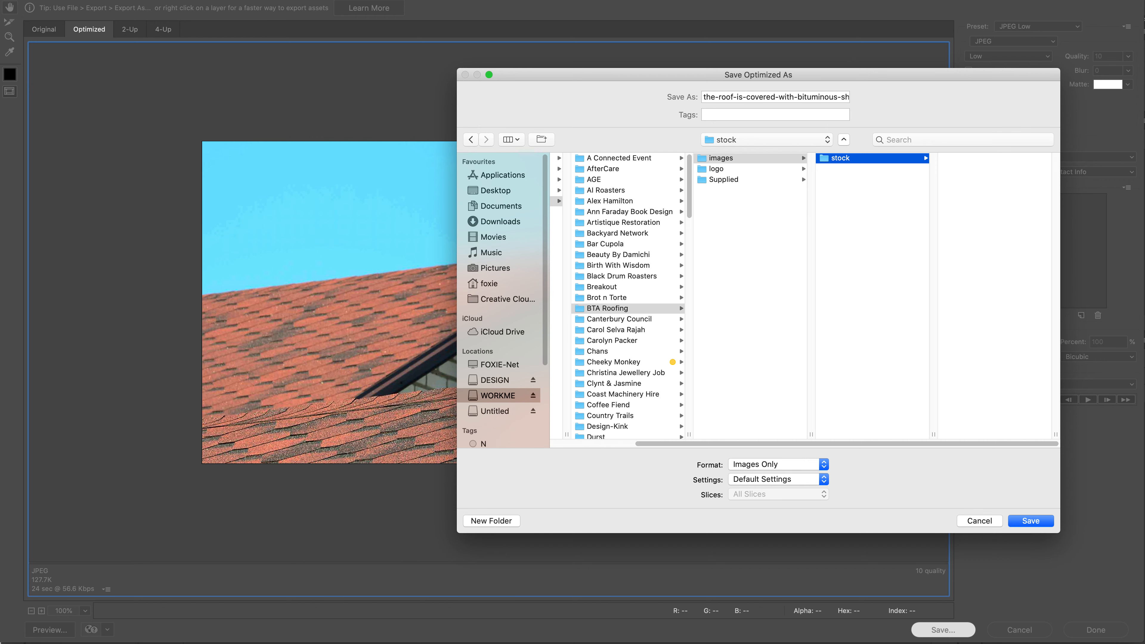
- Name the exported JPEG "Roof and tiles on home in the Central Coast NSW", keeping the .jpg extension
drag(805, 96, 634, 82)
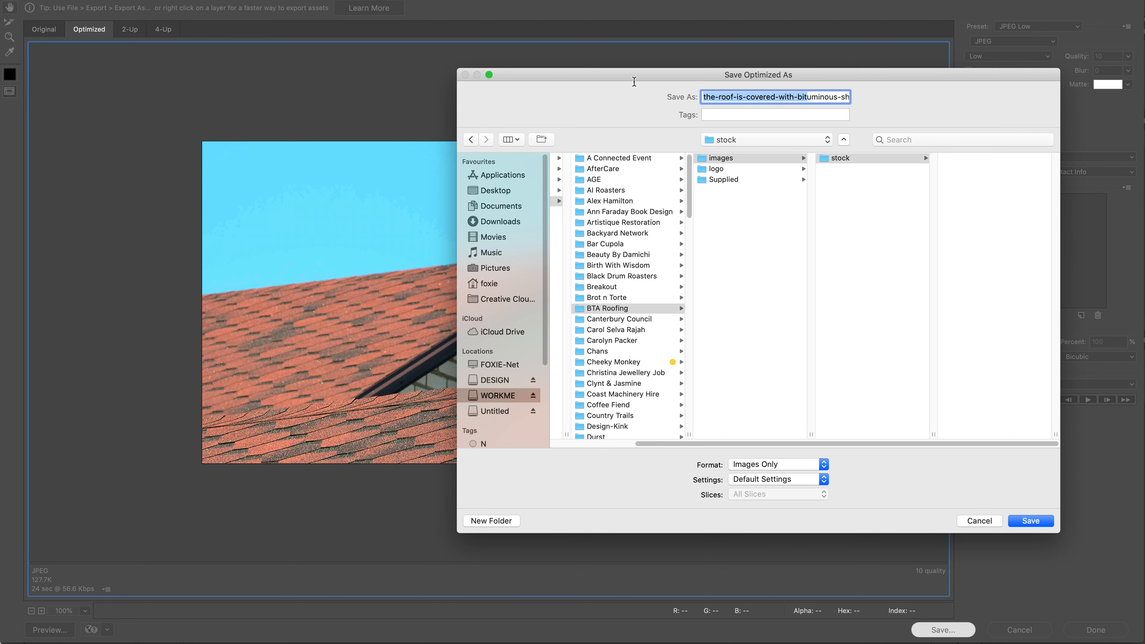
double_click(811, 96)
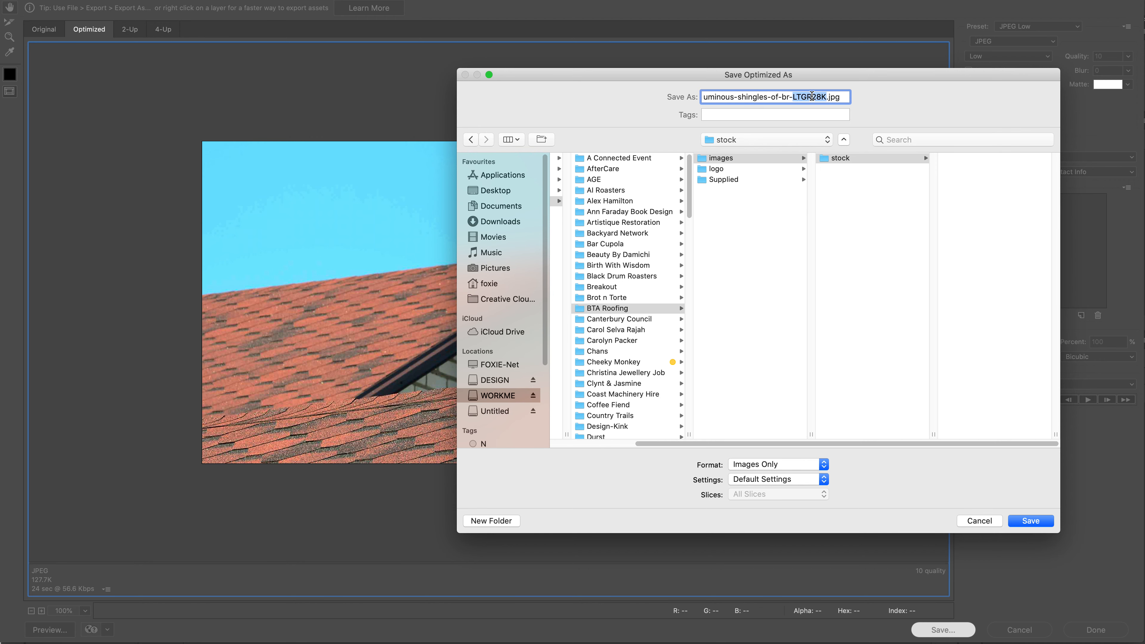
drag(812, 96, 700, 81)
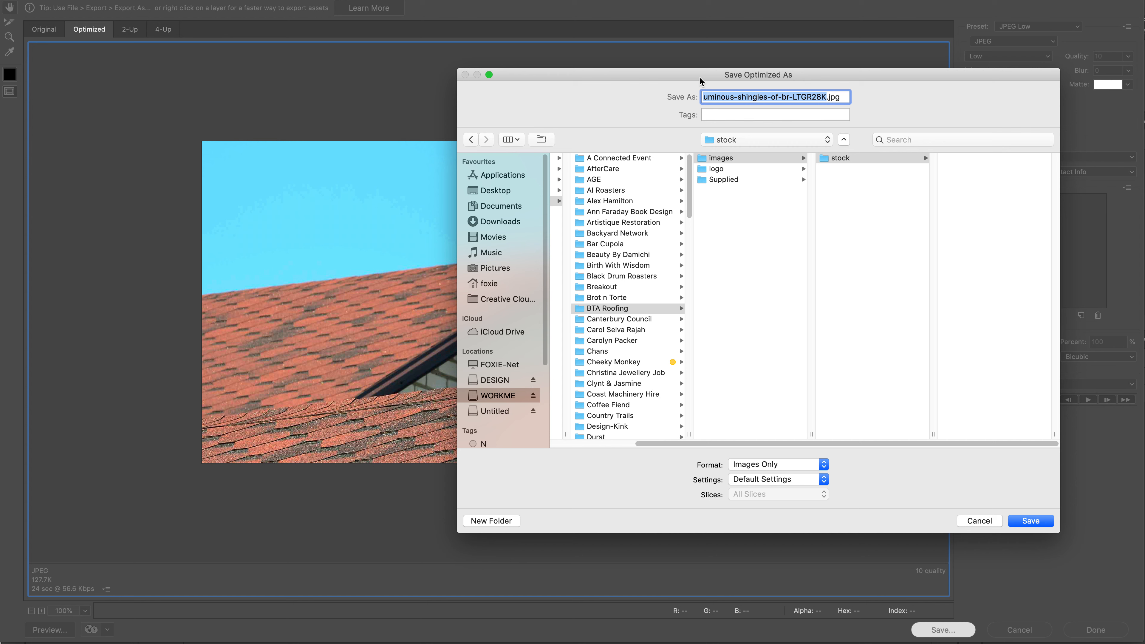
text(R)
text(offin)
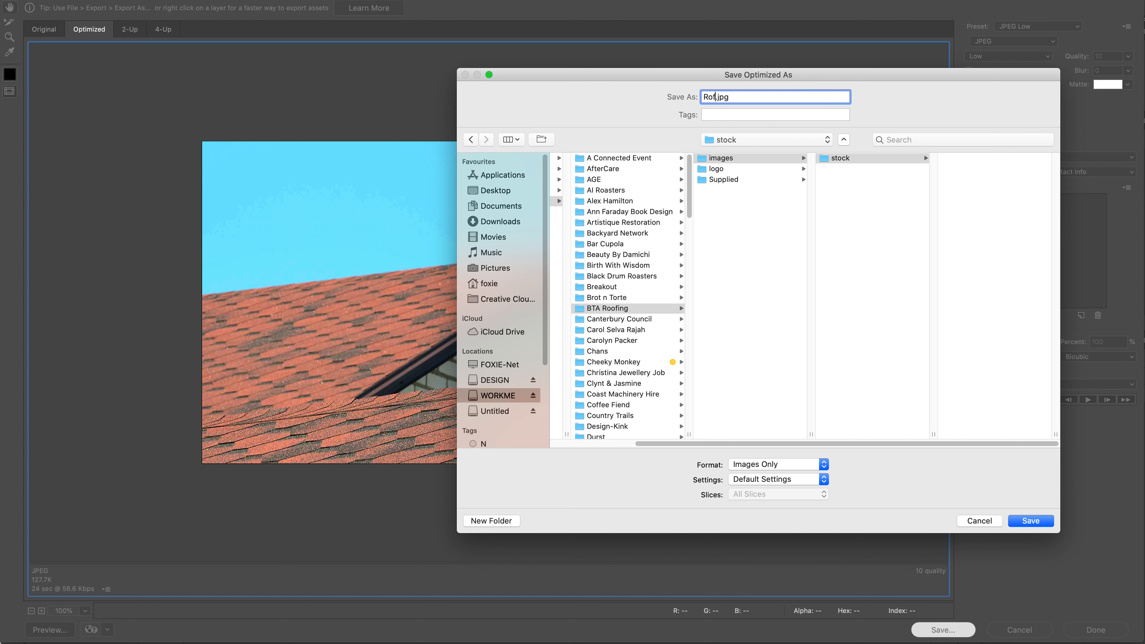
key(BackSpace)
key(BackSpace)
key(BackSpace)
key(BackSpace)
text(of )
text(and)
text( t)
text(iles )
text(on home in th)
text(e )
text(Central Co)
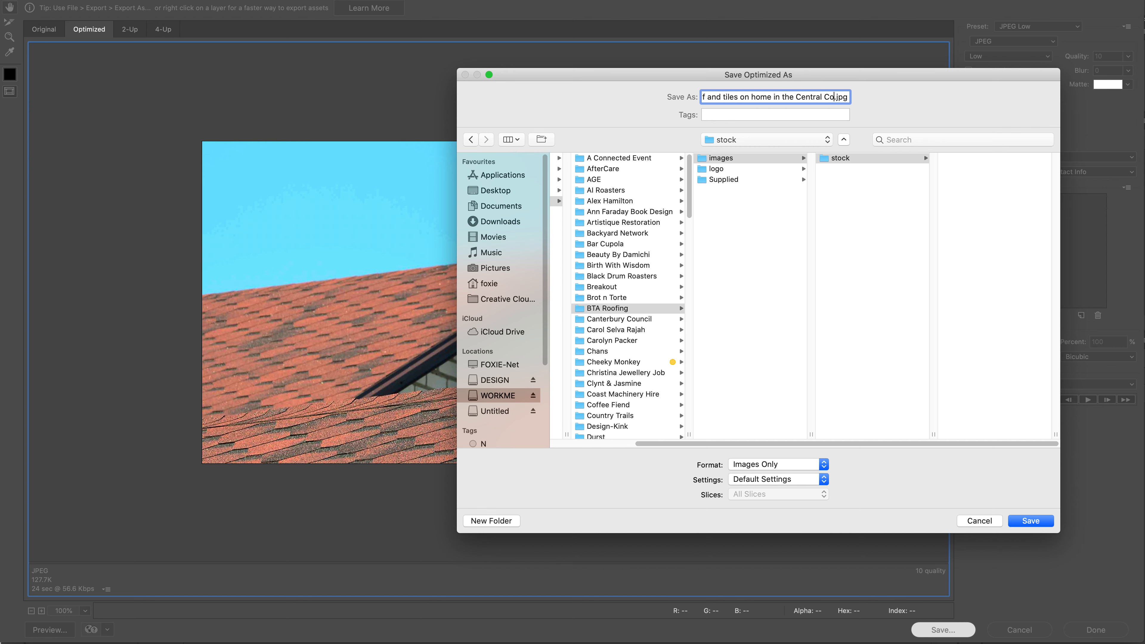
text(ast NSW)
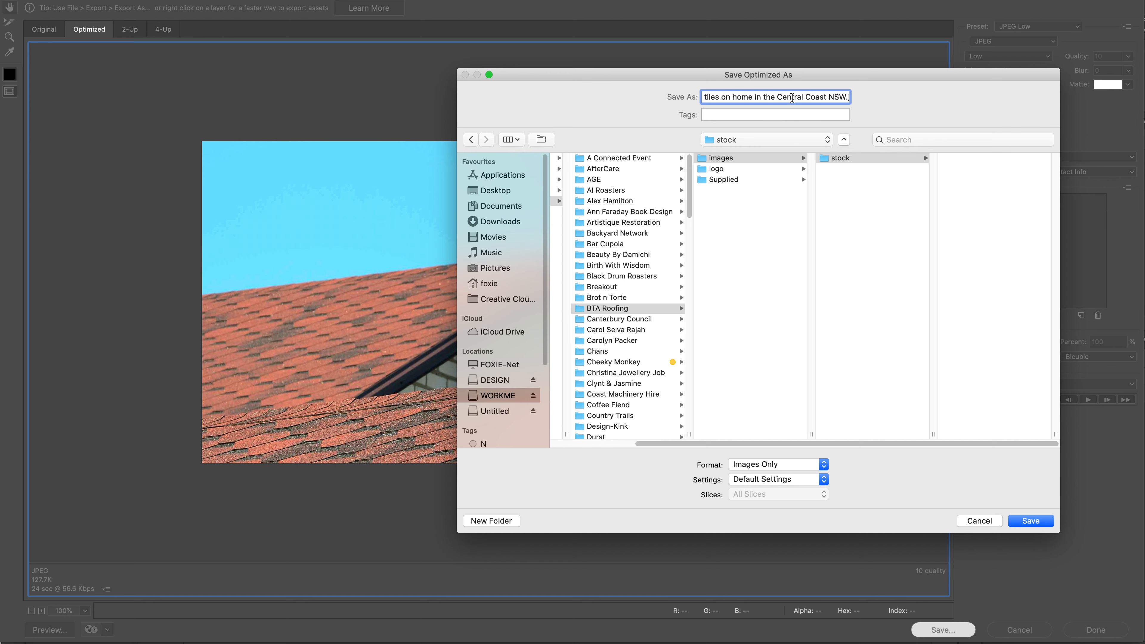
- Save the export into the stock folder and close the roof photo without saving its changes
click(1032, 522)
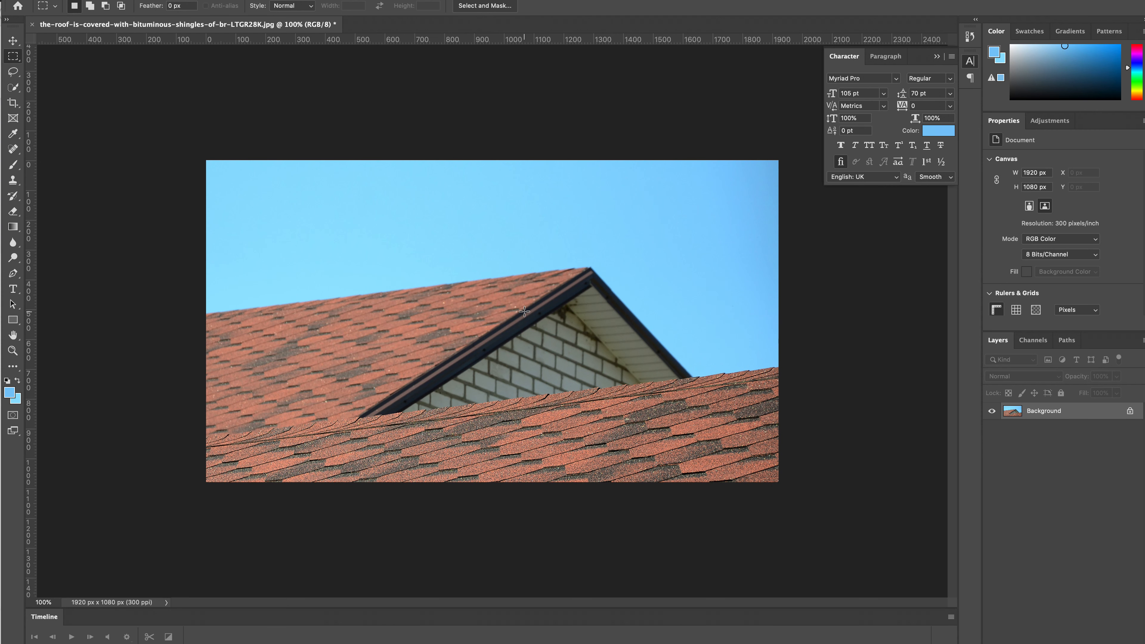
key(super+w)
key(d)
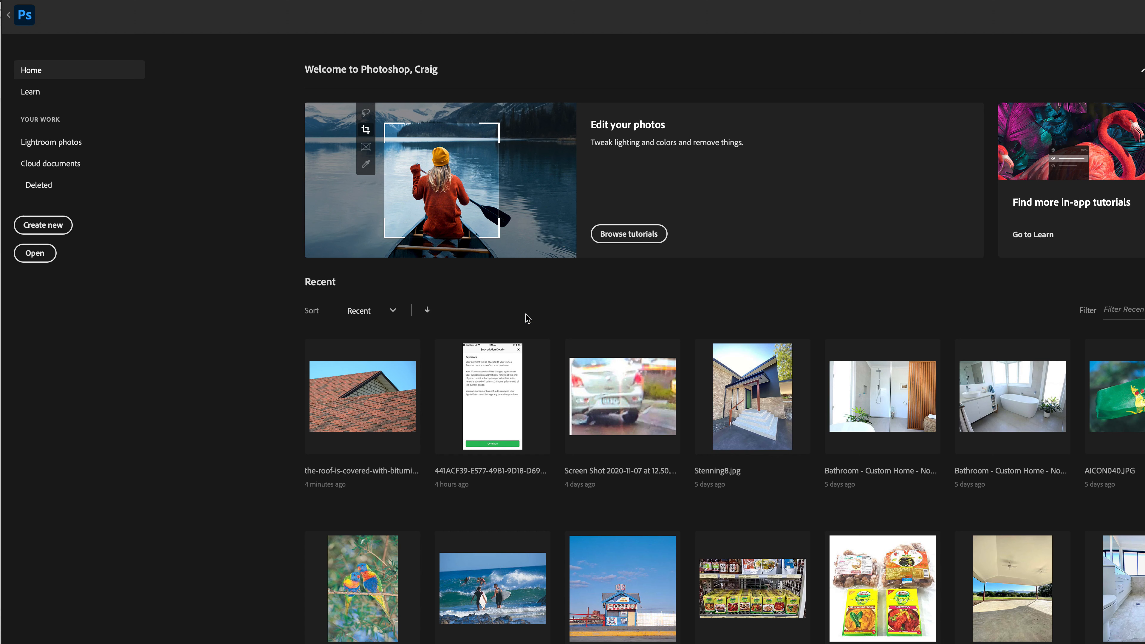
- Switch to Firefox and search the web in a new tab for "free photoshop alternative"
key(super+Tab)
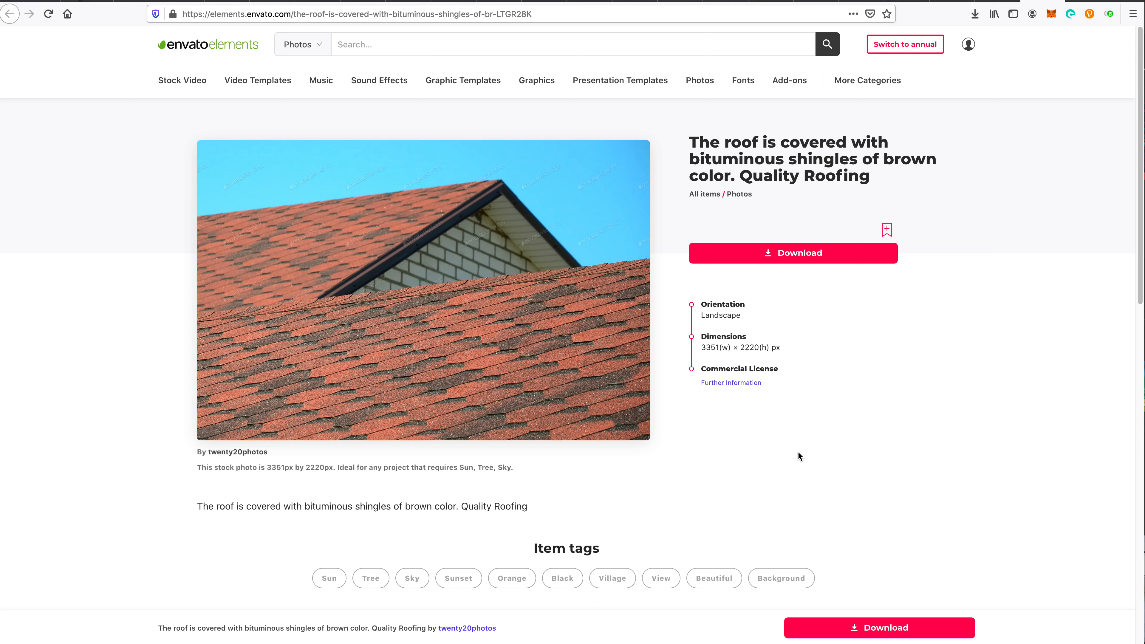
key(super+t)
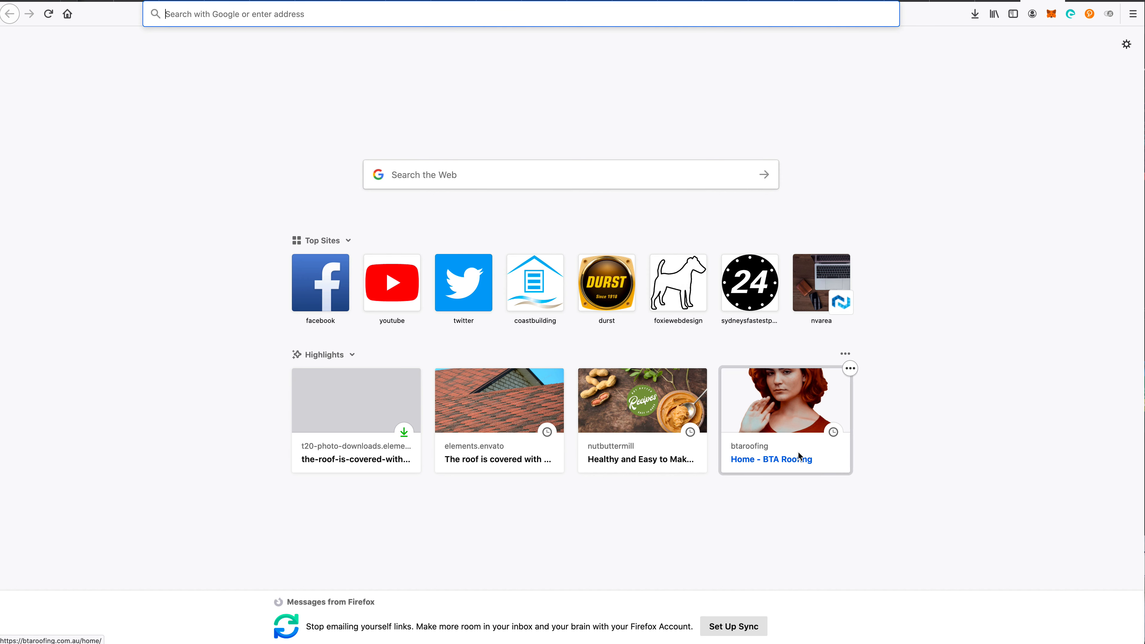
text(free)
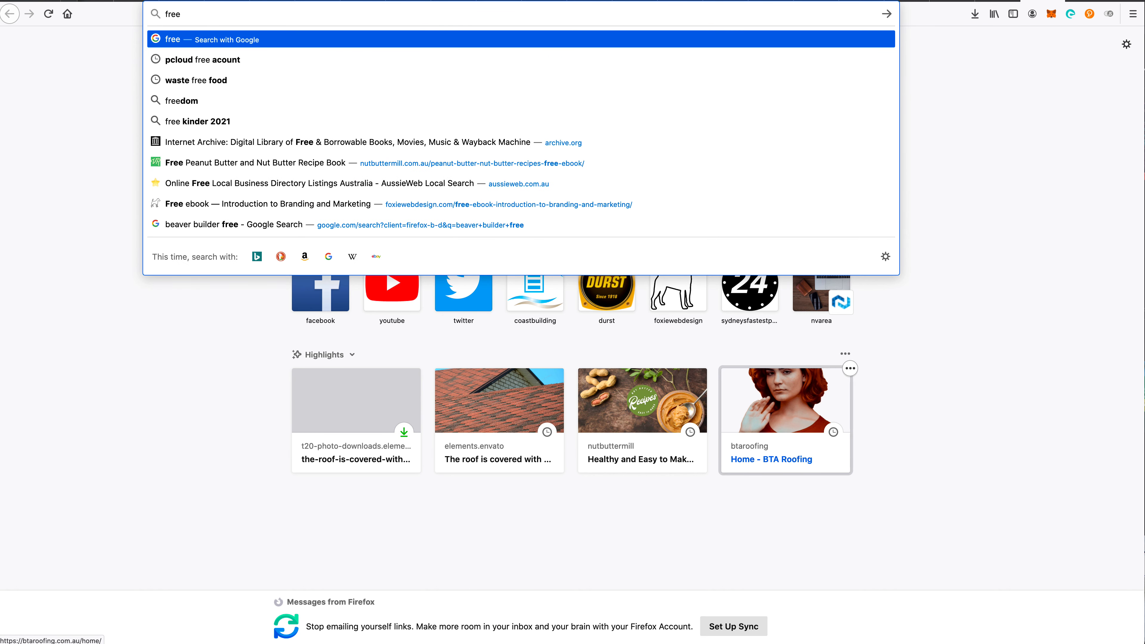
text( photoshop)
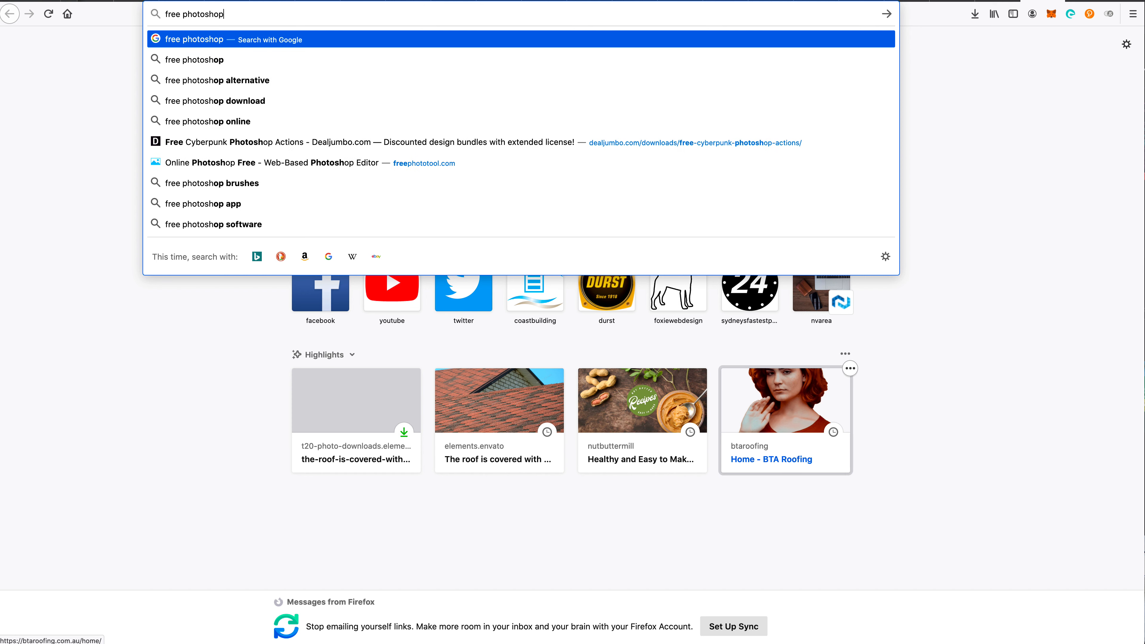
text( alternative)
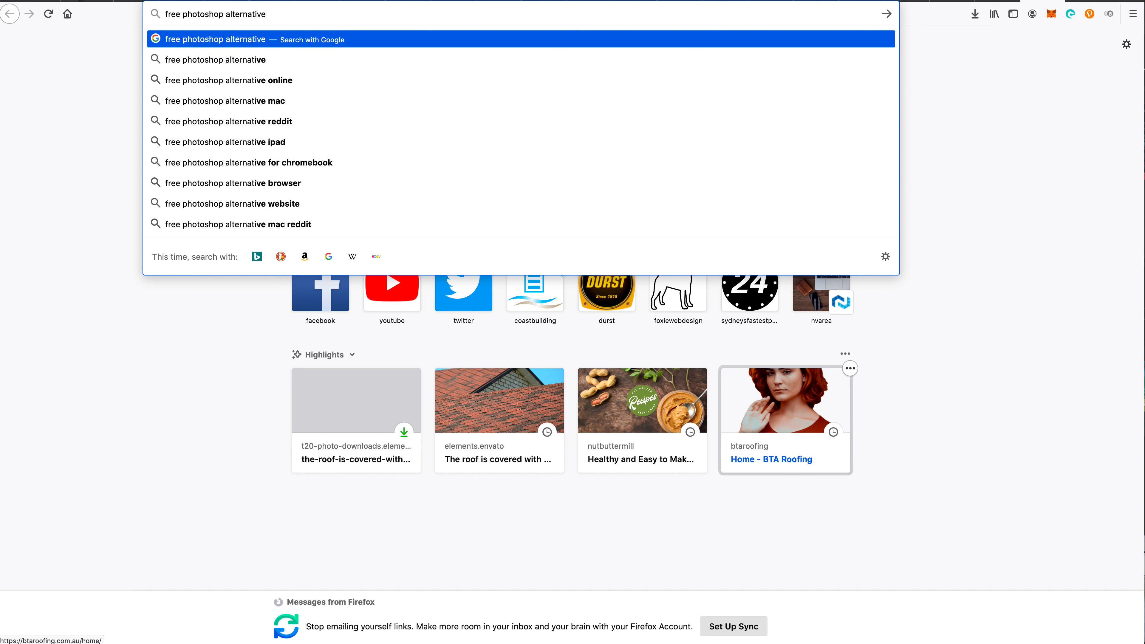
key(Return)
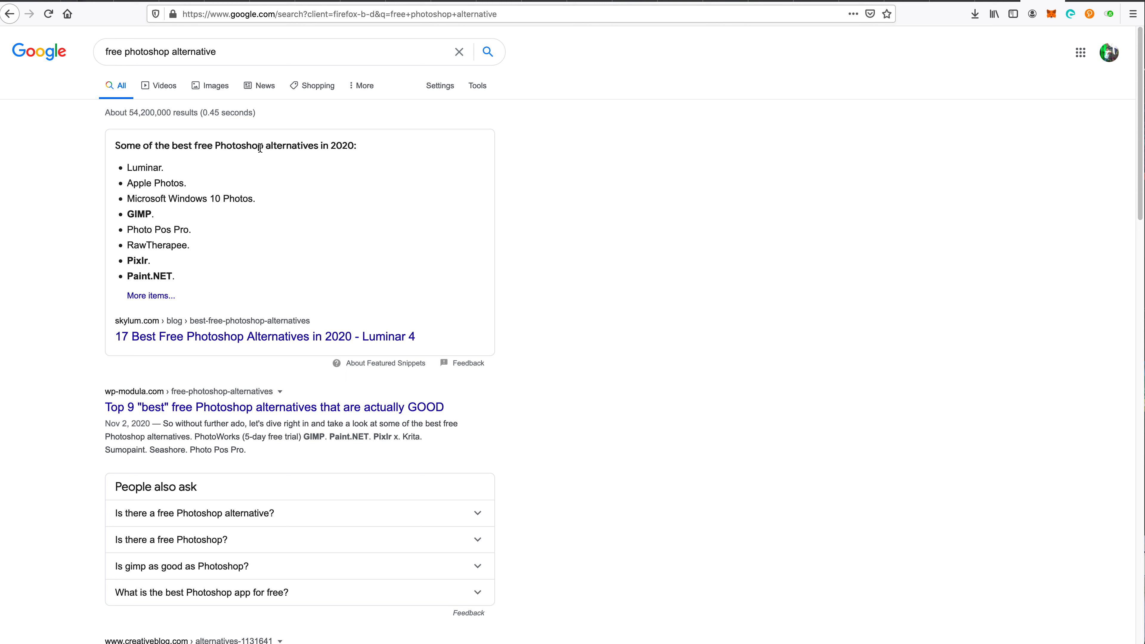
- Copy the name Luminar from the list of alternatives and search for it in a new tab
double_click(150, 167)
key(super+c)
key(super+t)
key(super+v)
key(Return)
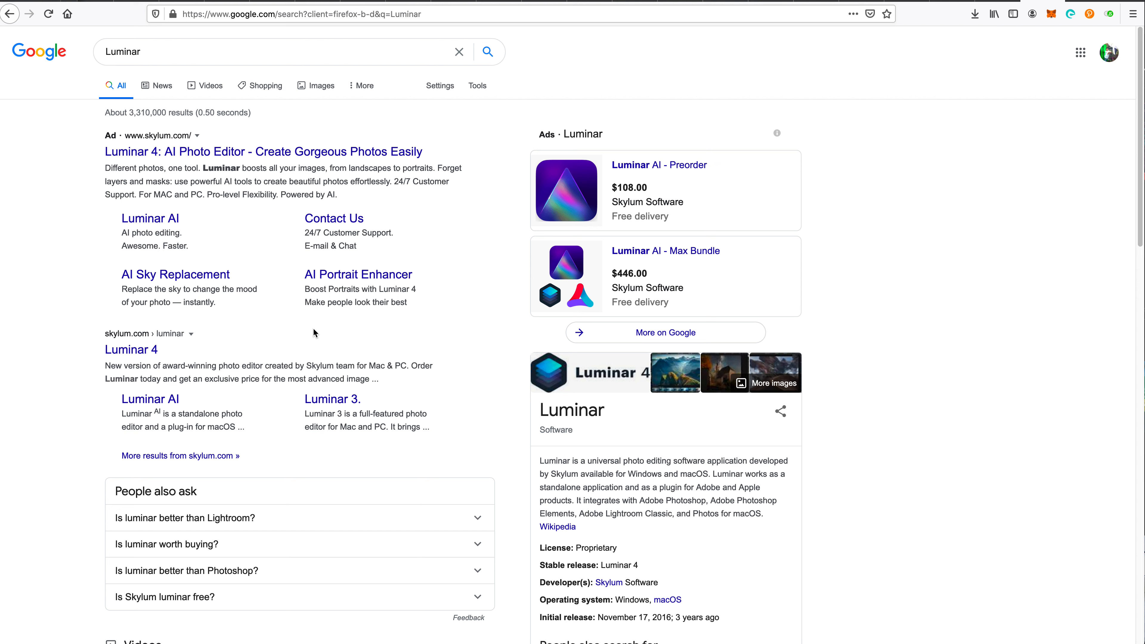
- Refine the search to "Luminar free" and read Skylum's article on free photo editing software for Windows down to its software list
click(199, 52)
text(free)
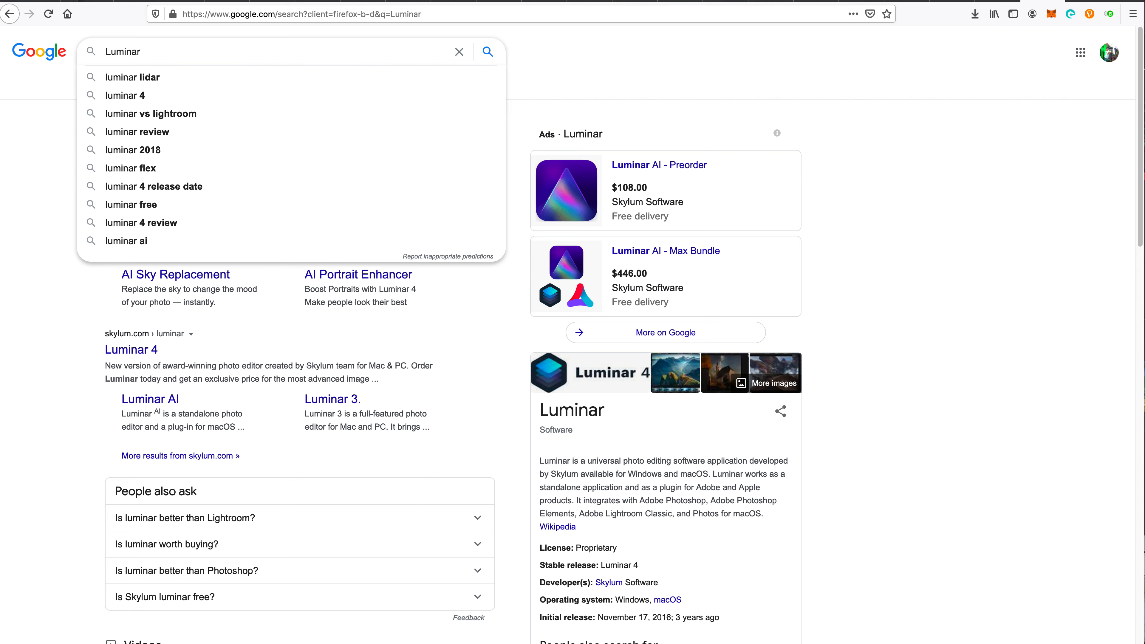
key(Return)
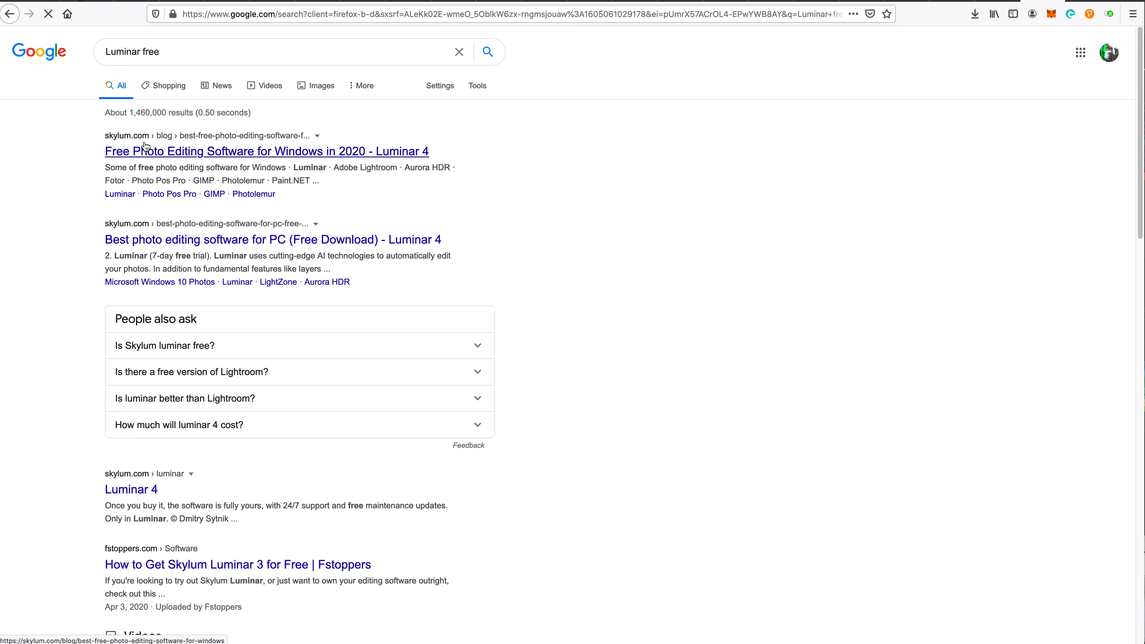
click(178, 153)
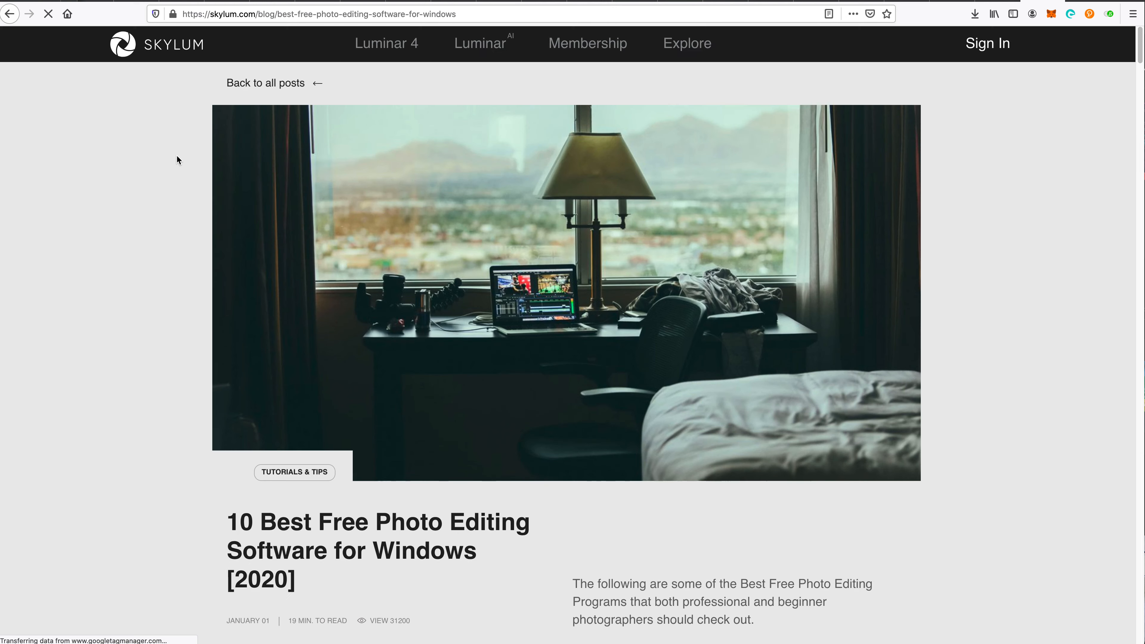
scroll(475, 472, down, 3)
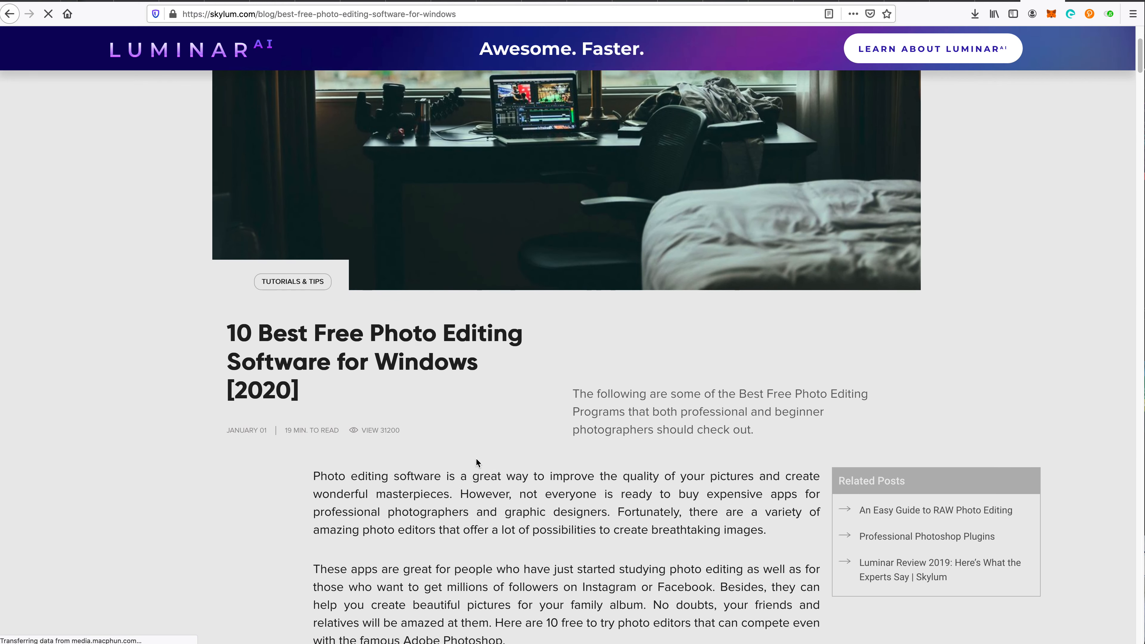
scroll(477, 462, down, 10)
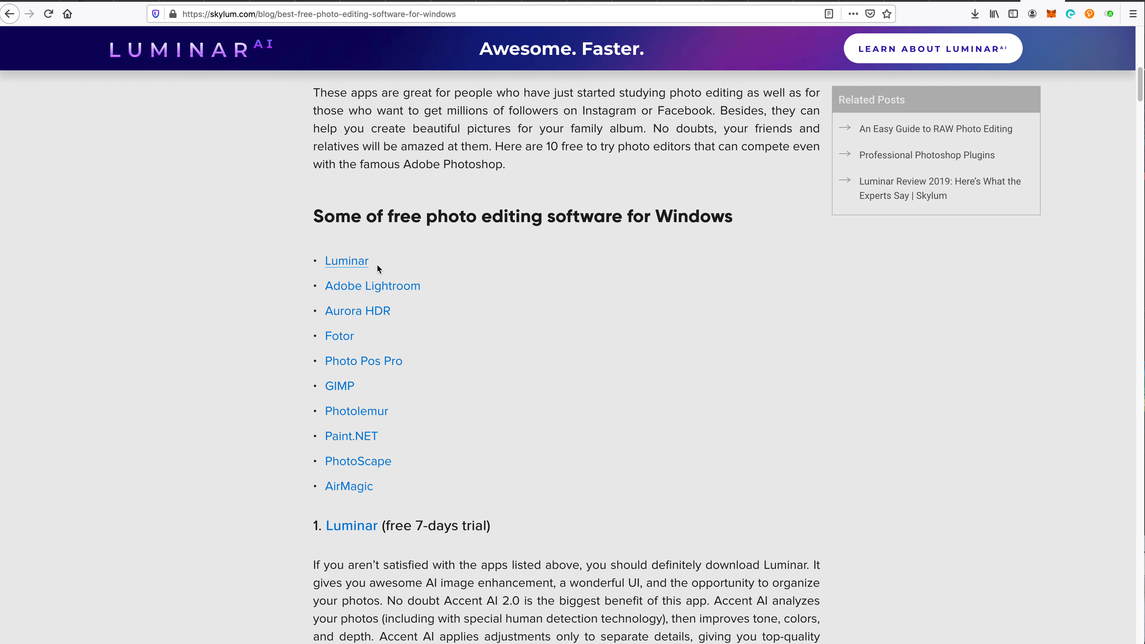
- Copy "Adobe Lightroom" from the article's software list and search the web for "Adobe Lightroom free"
click(378, 291)
drag(431, 287, 327, 292)
key(super+c)
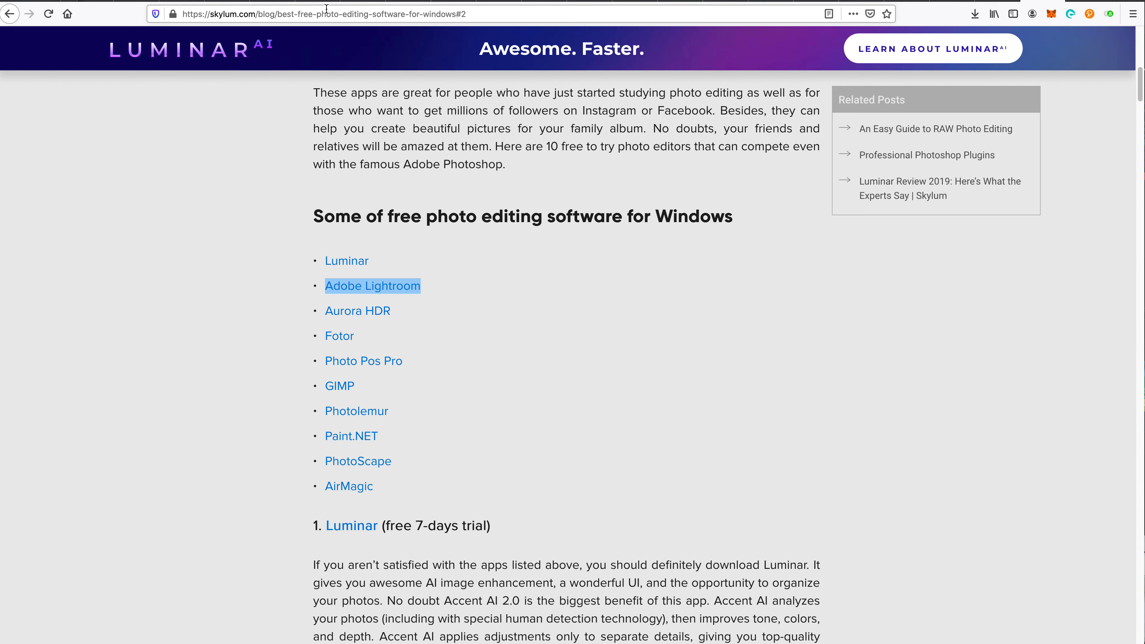
click(326, 10)
key(super+v)
text(f)
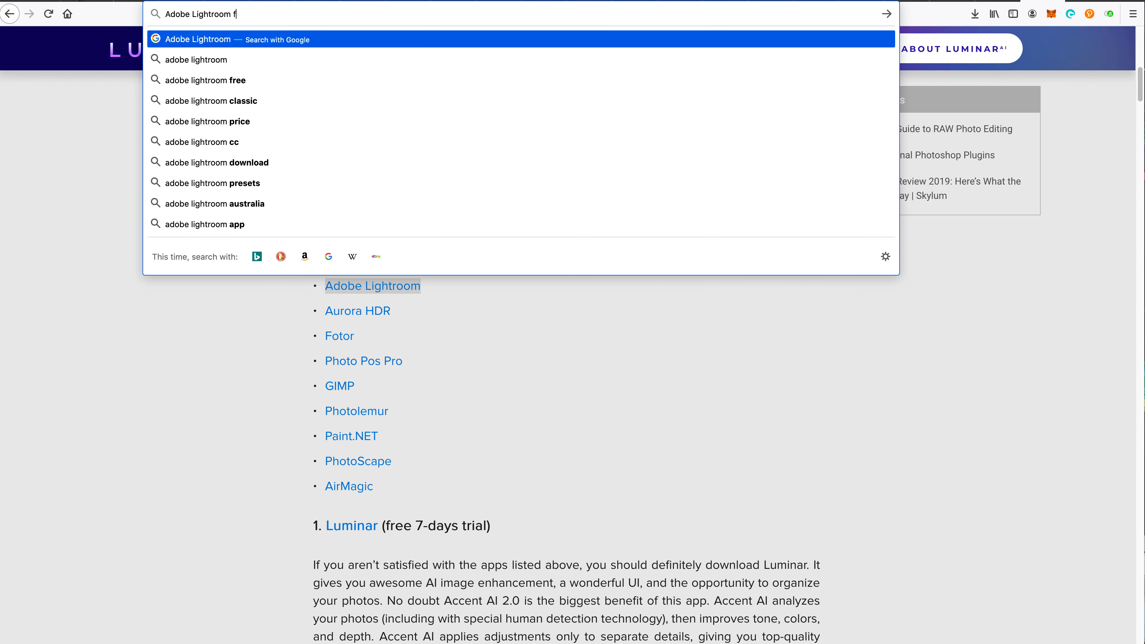
text(ree)
key(Return)
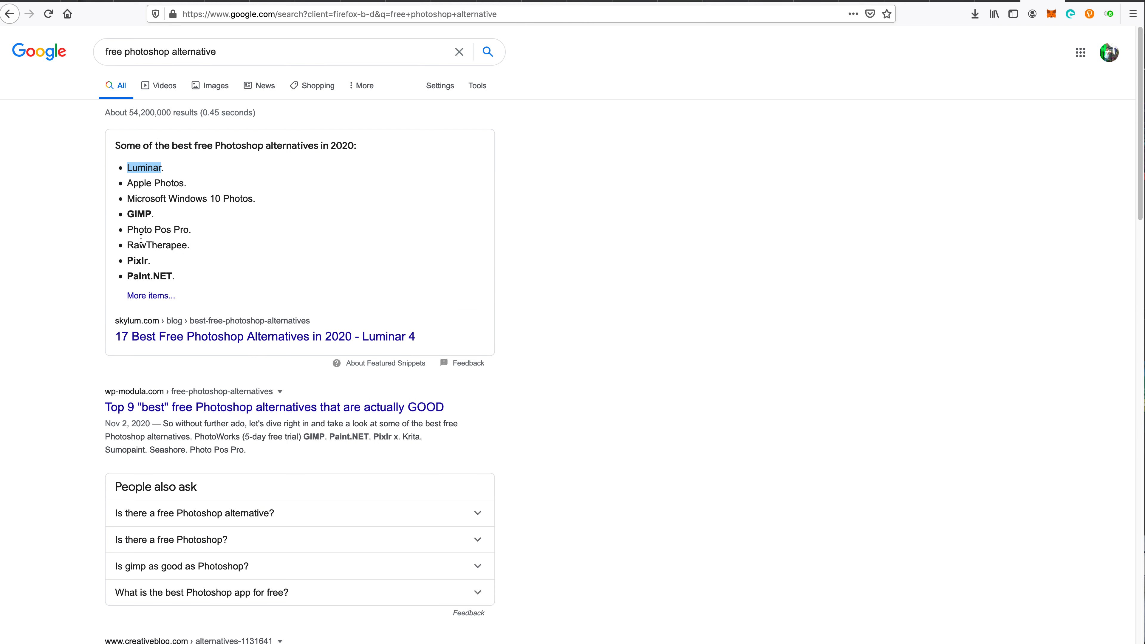
- Highlight GIMP in the free Photoshop alternatives results and replace that search with one for "graphic converter"
double_click(142, 214)
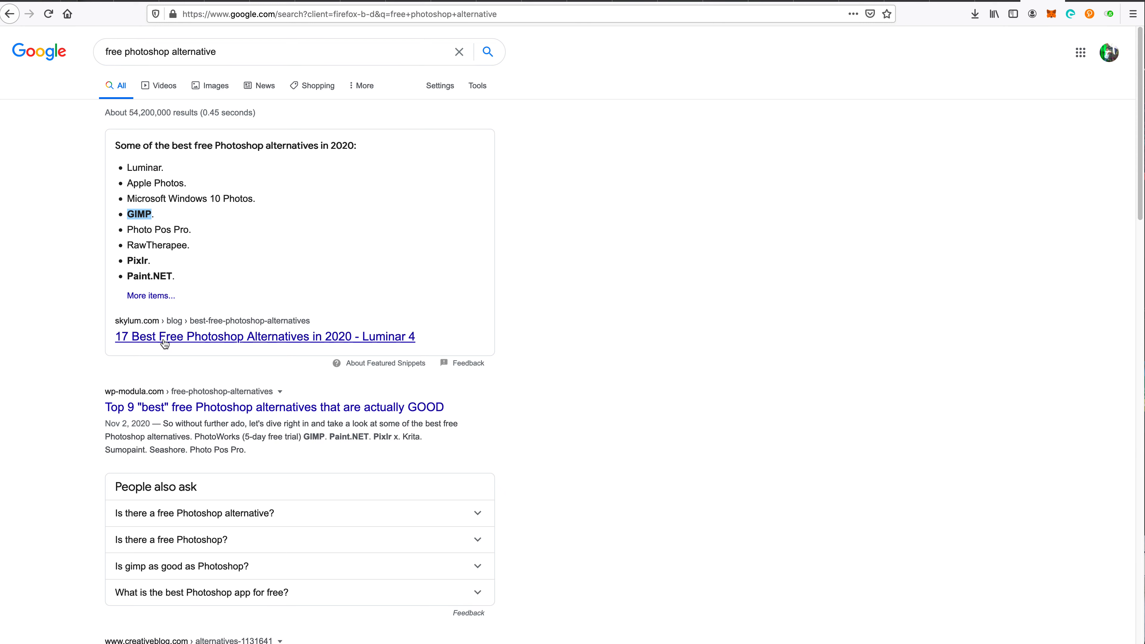
click(218, 47)
triple_click(219, 47)
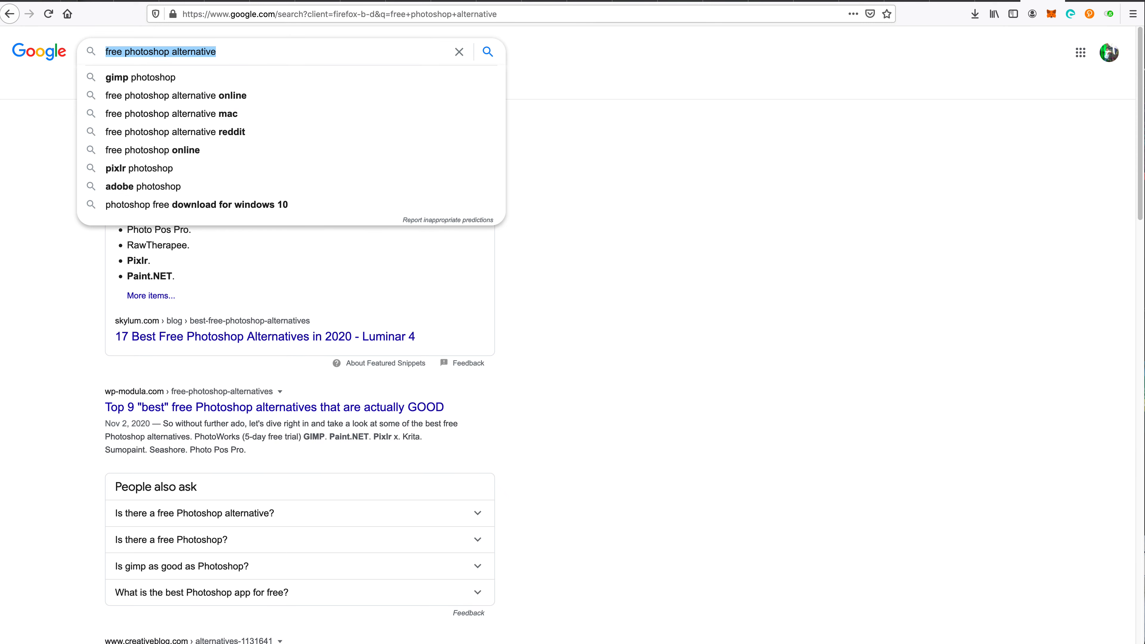
text(graphic con)
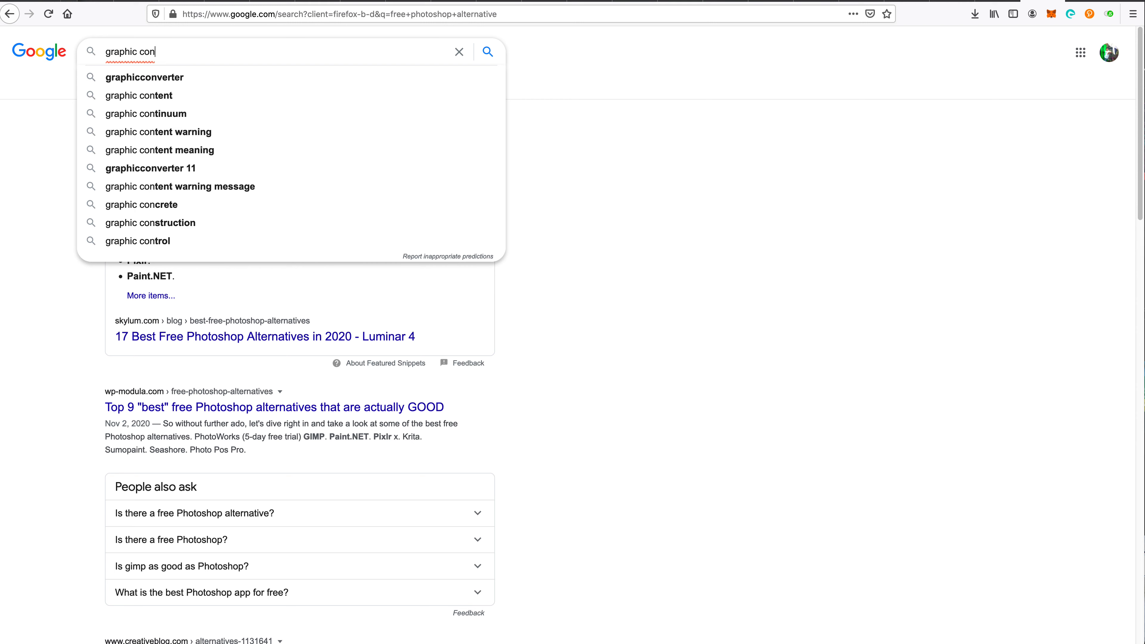
text(verter)
key(Return)
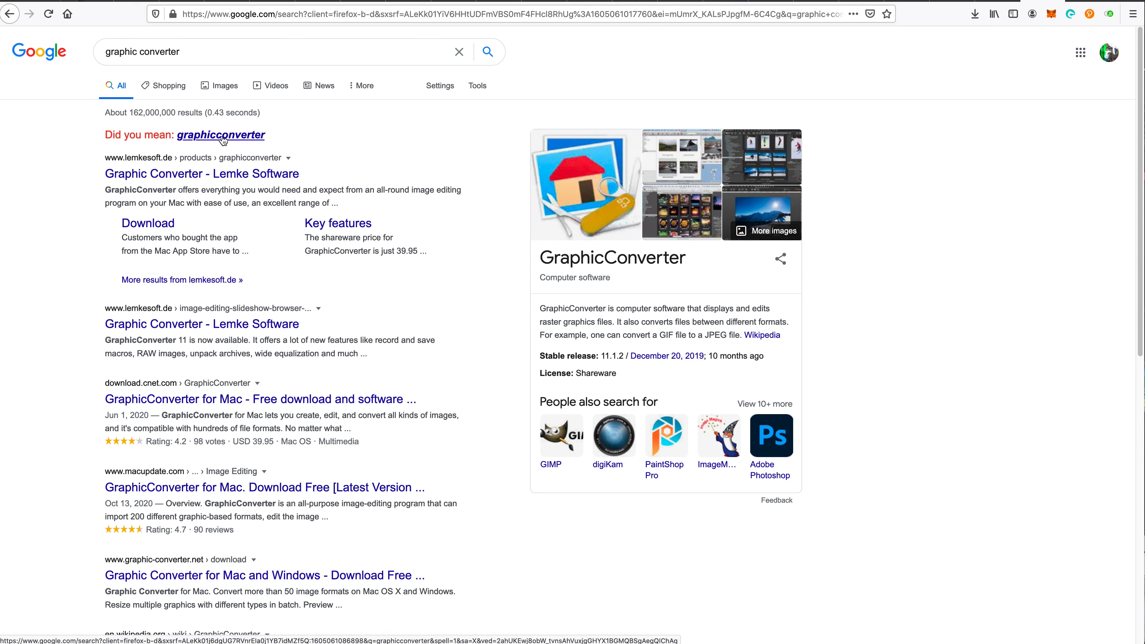
- Open Lemke Software's GraphicConverter page from the search results and look through its price and free trial information
click(229, 174)
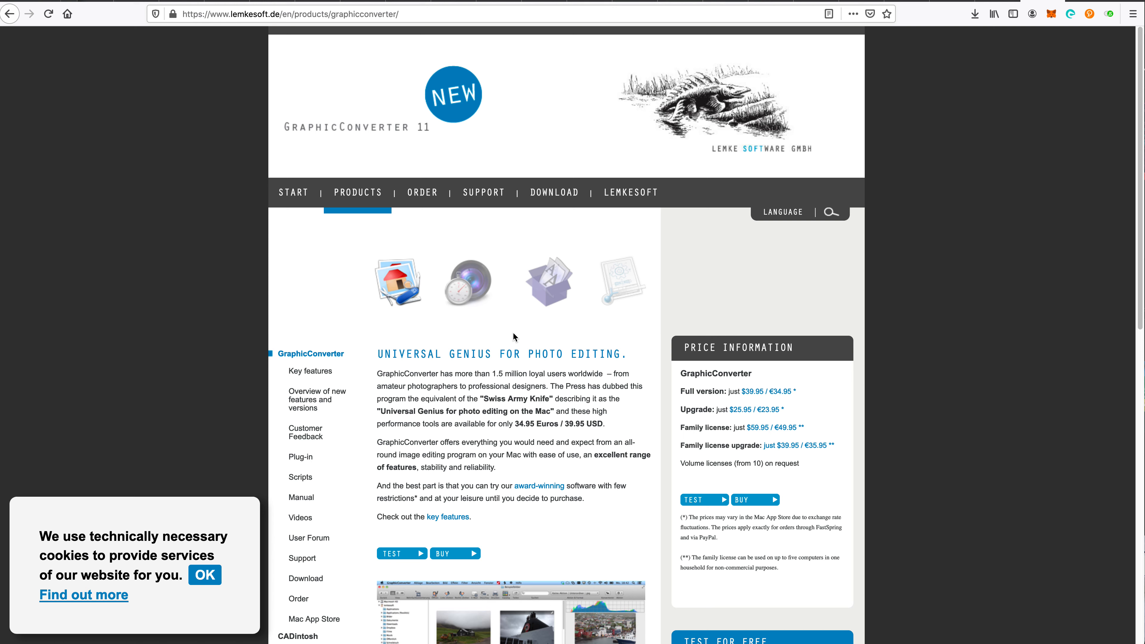
scroll(514, 336, down, 8)
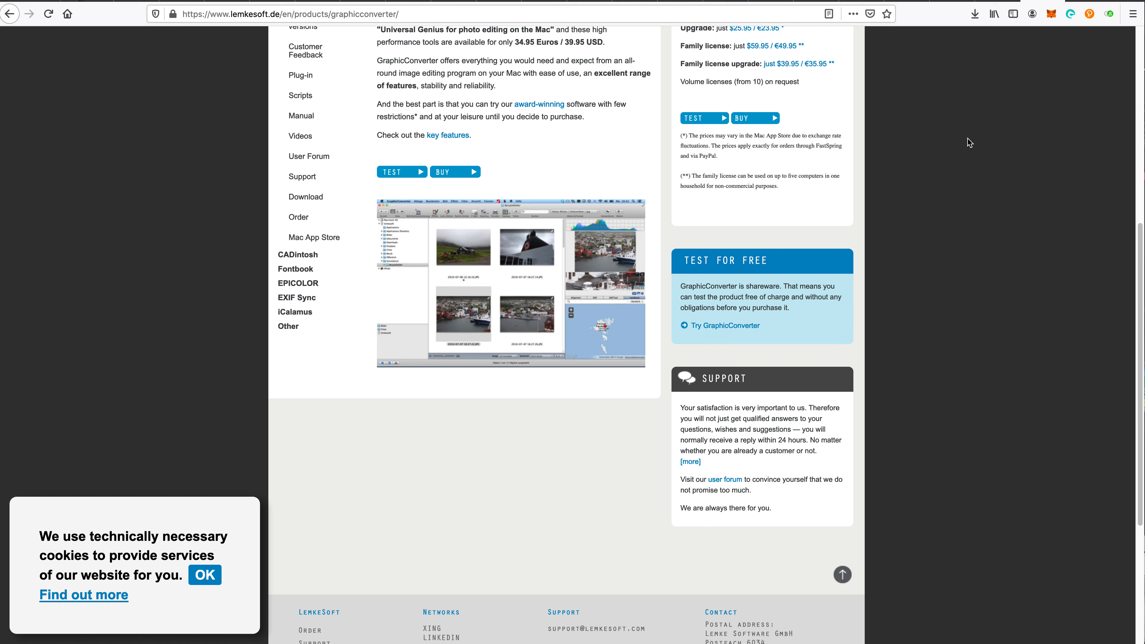
scroll(799, 254, up, 8)
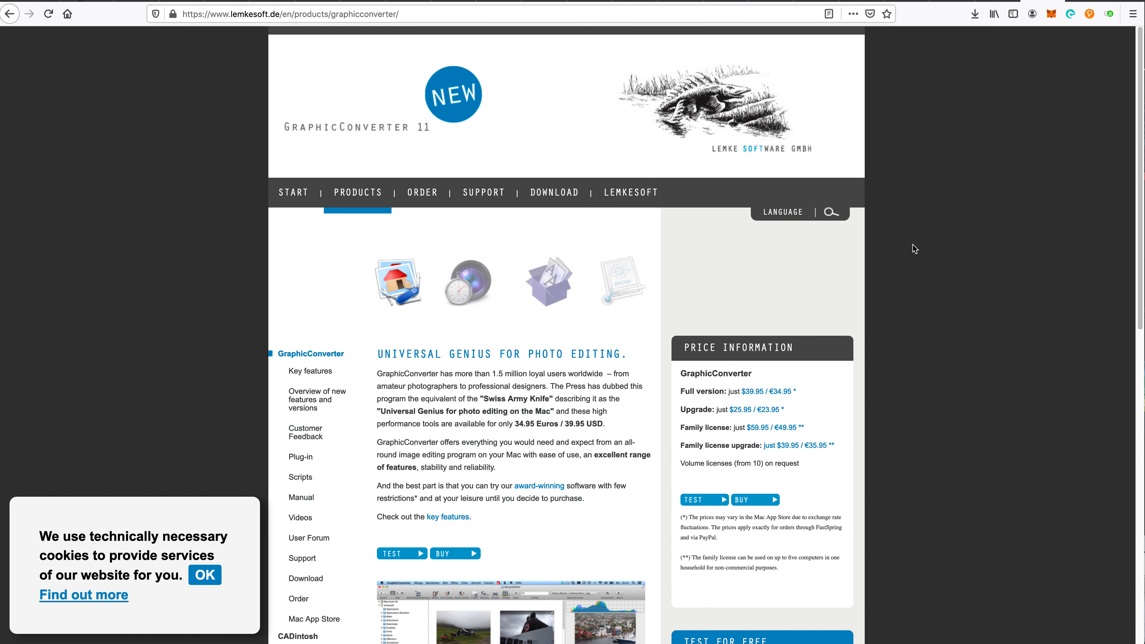
- Return to the Elementor home page editor, open the hero section for editing and dismiss the right-click hint
key(ctrl+Tab)
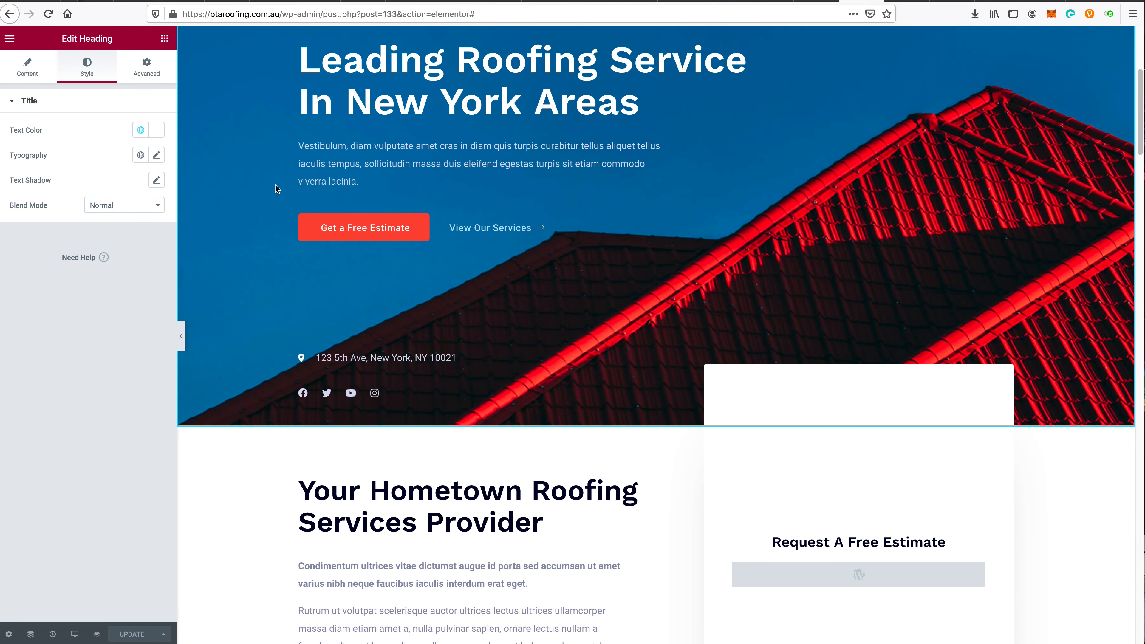
scroll(457, 183, up, 6)
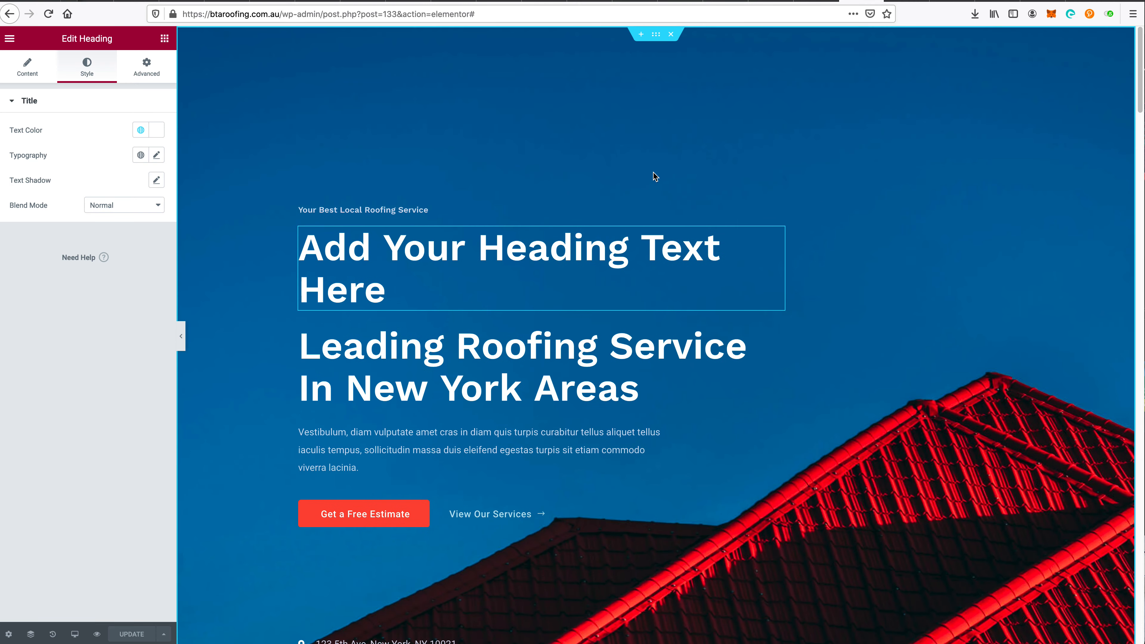
scroll(751, 326, down, 5)
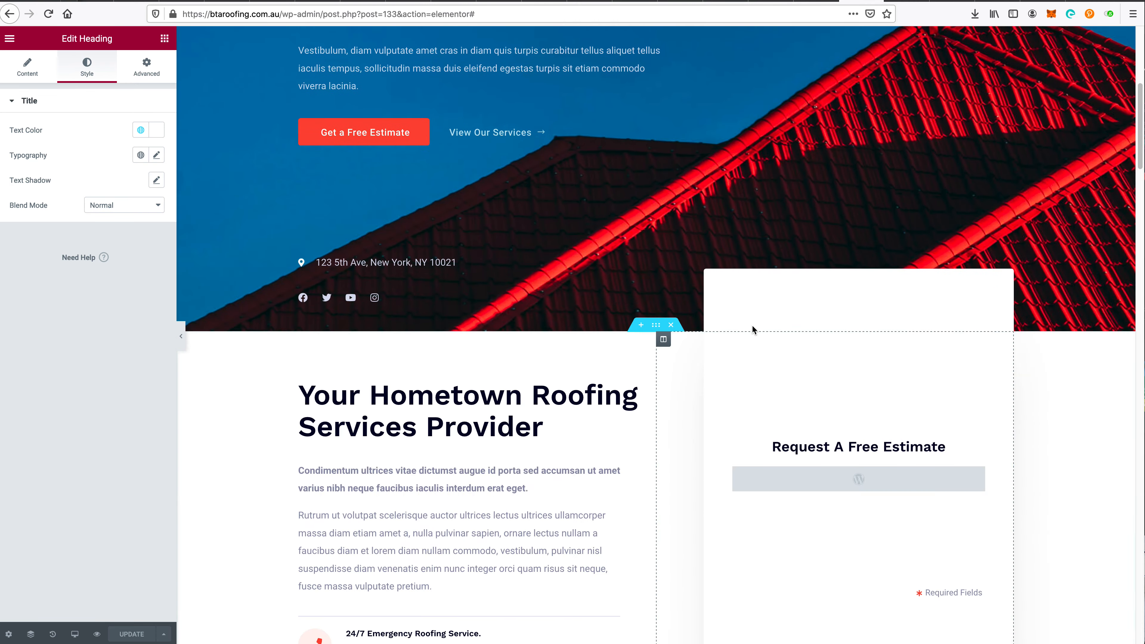
scroll(752, 326, up, 5)
scroll(703, 311, down, 4)
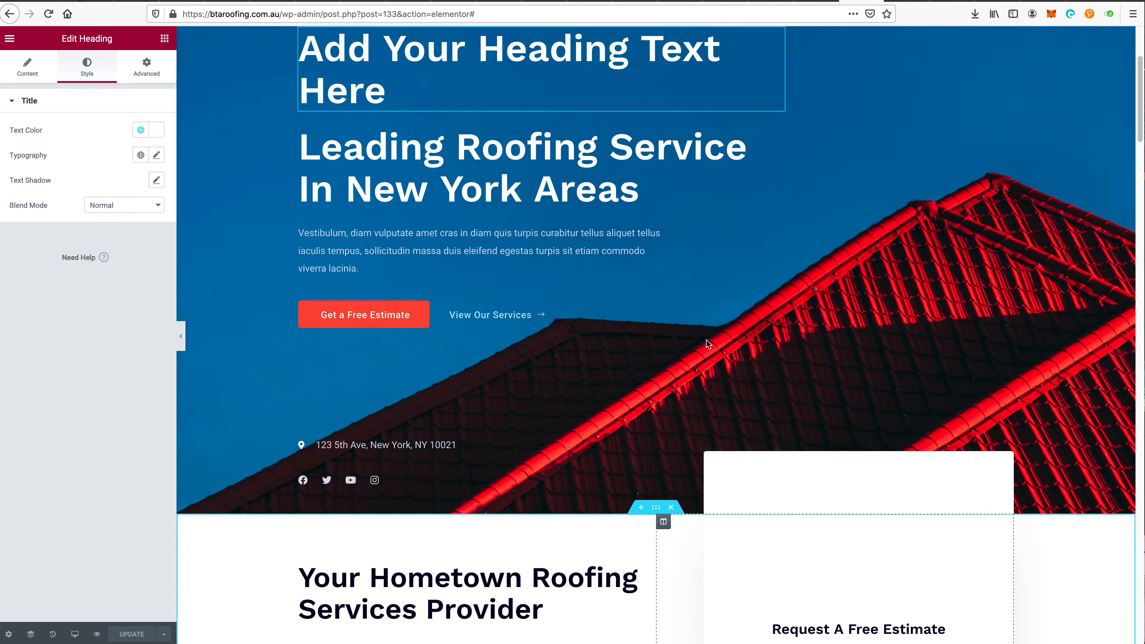
scroll(707, 341, up, 4)
click(660, 35)
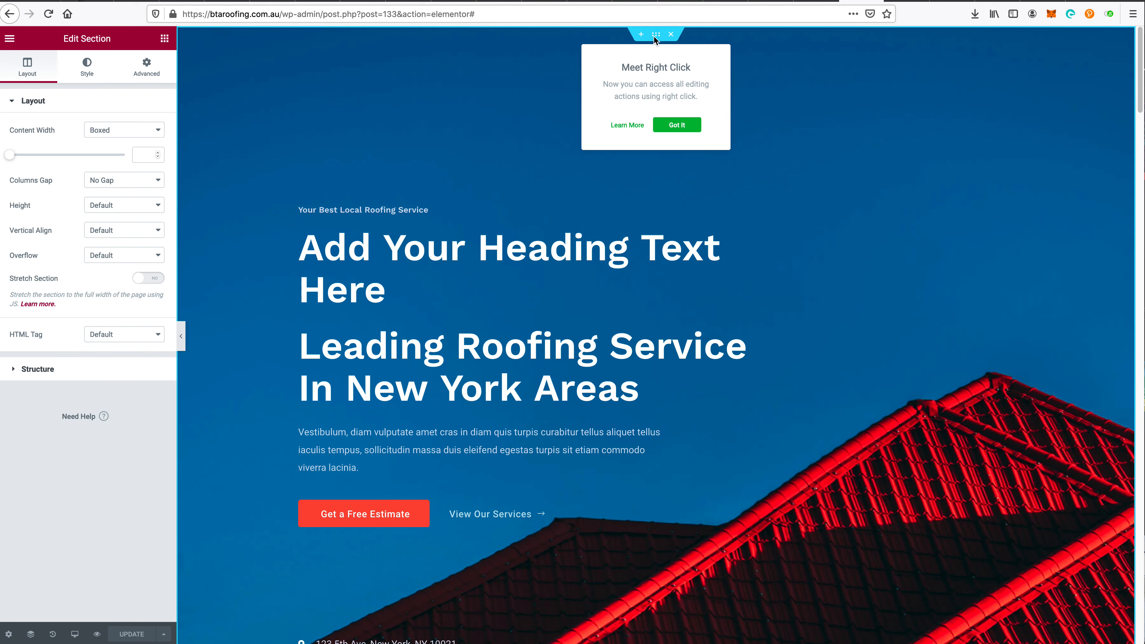
click(672, 126)
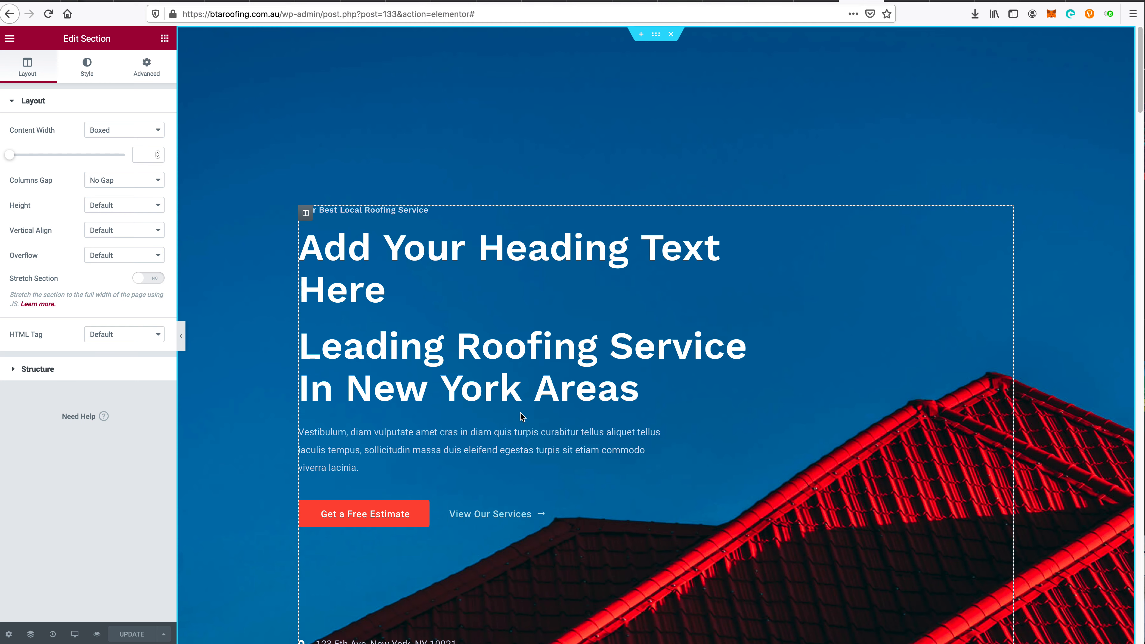
scroll(539, 394, down, 10)
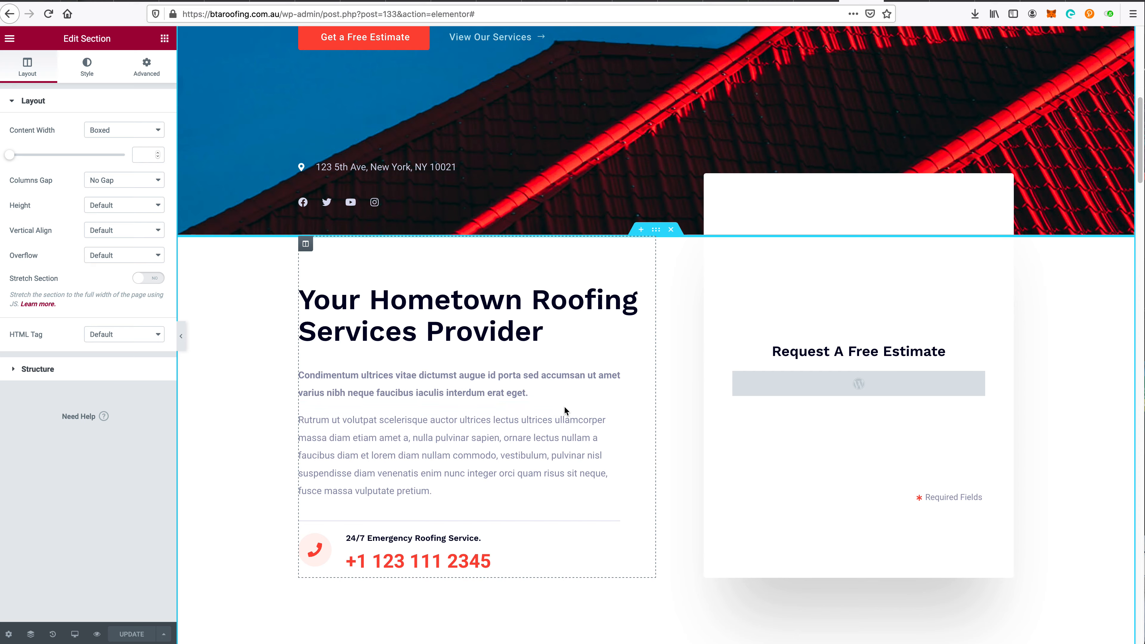
scroll(564, 406, up, 10)
click(656, 36)
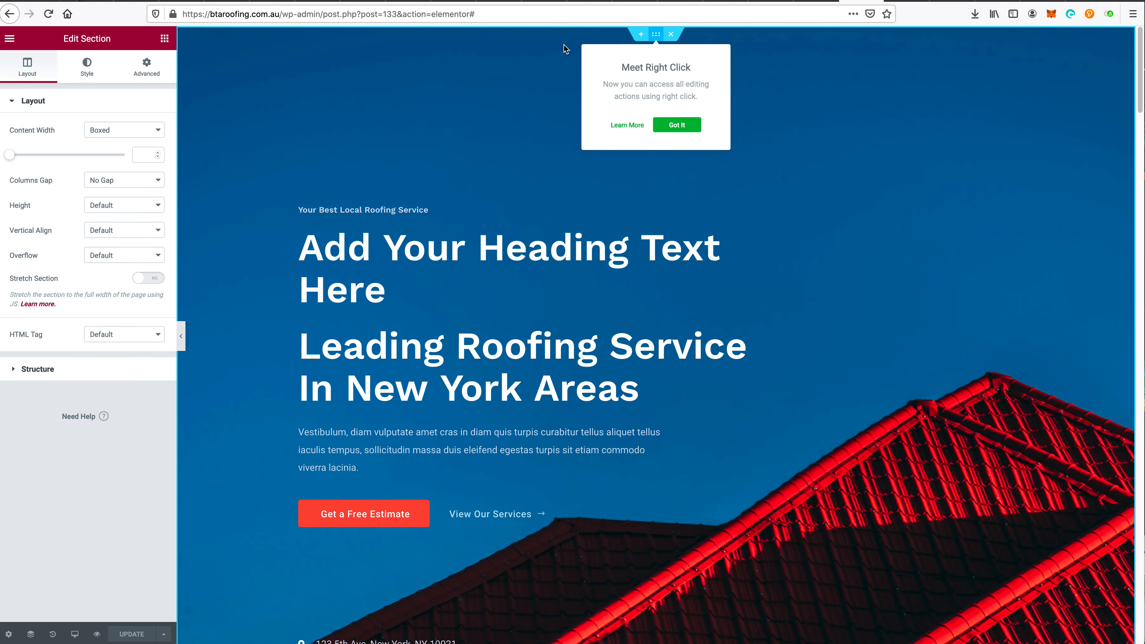
click(676, 125)
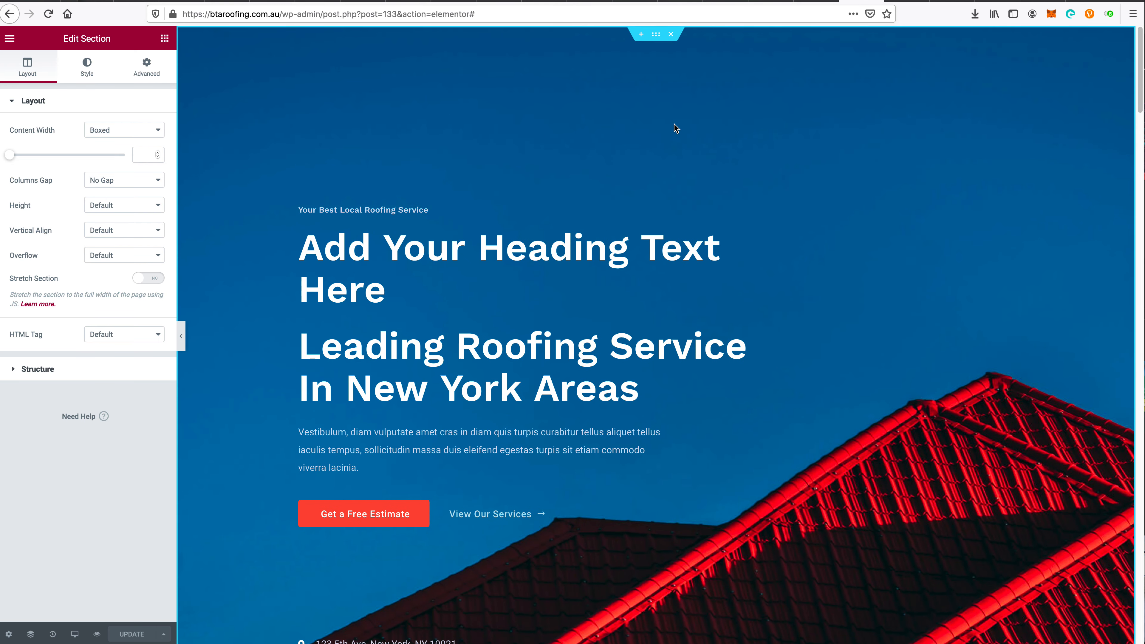
- Replace the hero section's background image by uploading Roof-and-tiles-on-home-in-the-Central-Coast-NSW.jpg from the stock folder
click(88, 67)
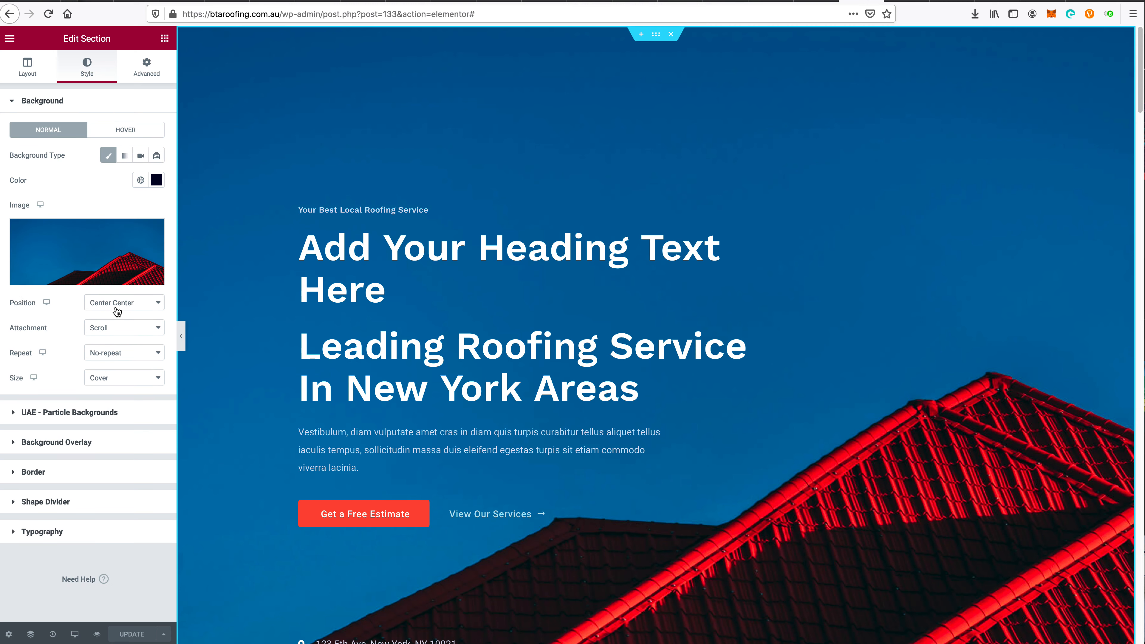
mouse_move(102, 257)
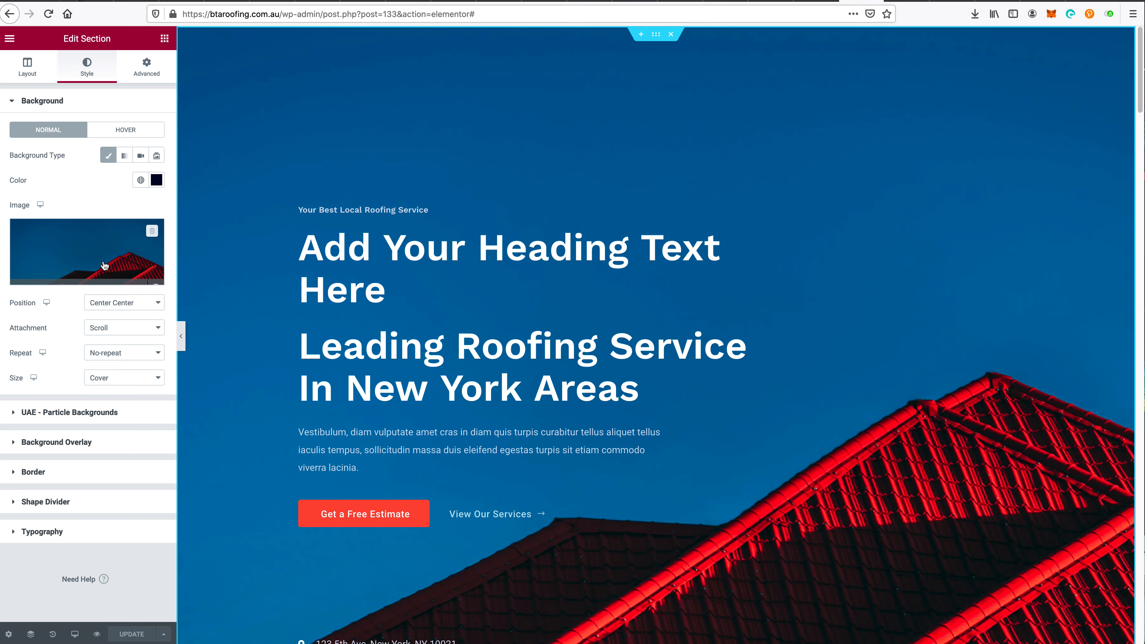
click(88, 232)
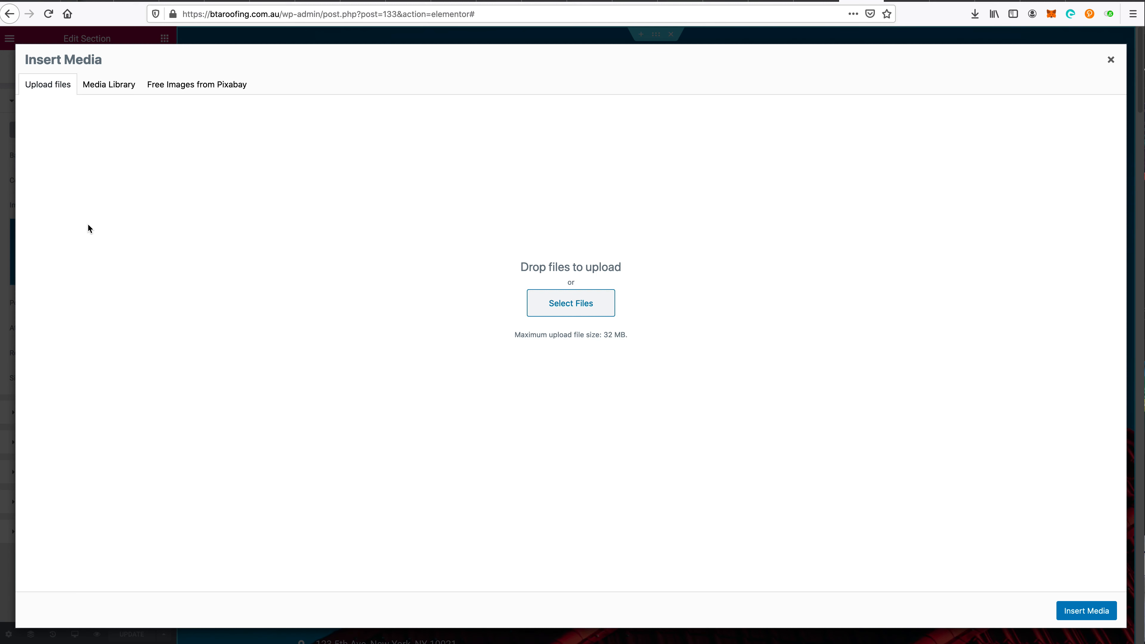
click(569, 304)
click(732, 72)
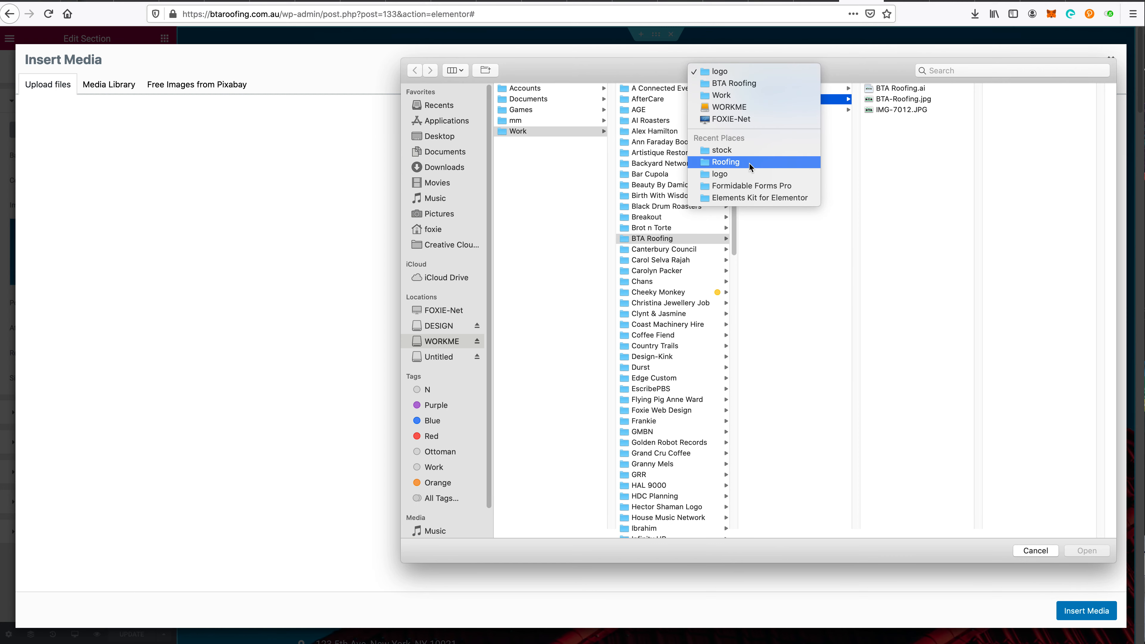
click(785, 150)
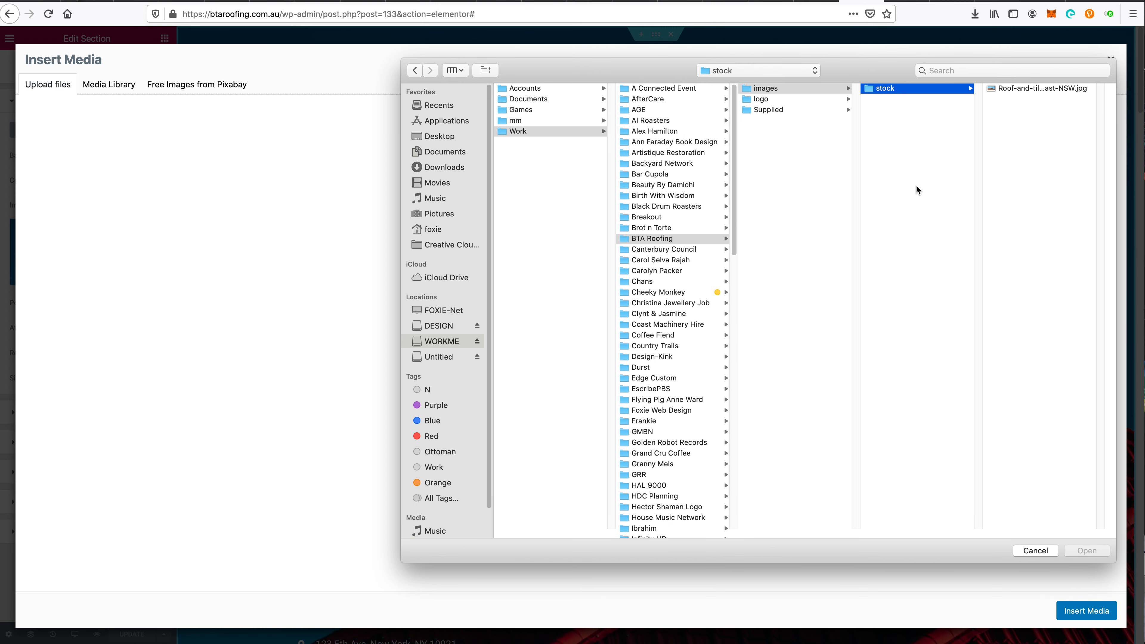
key(Return)
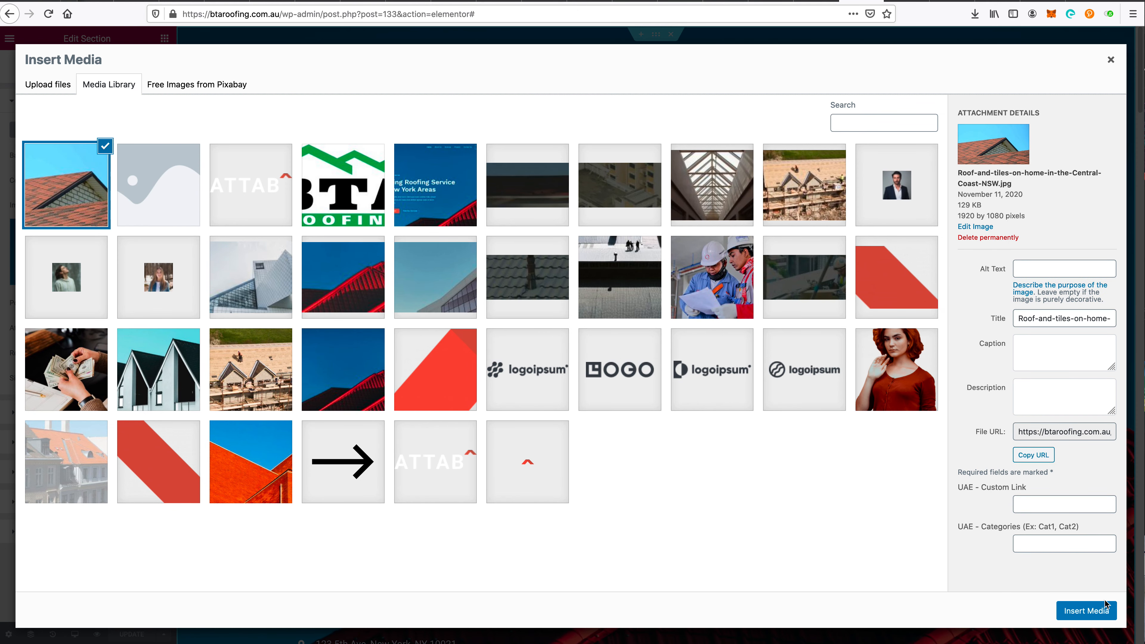
click(1101, 609)
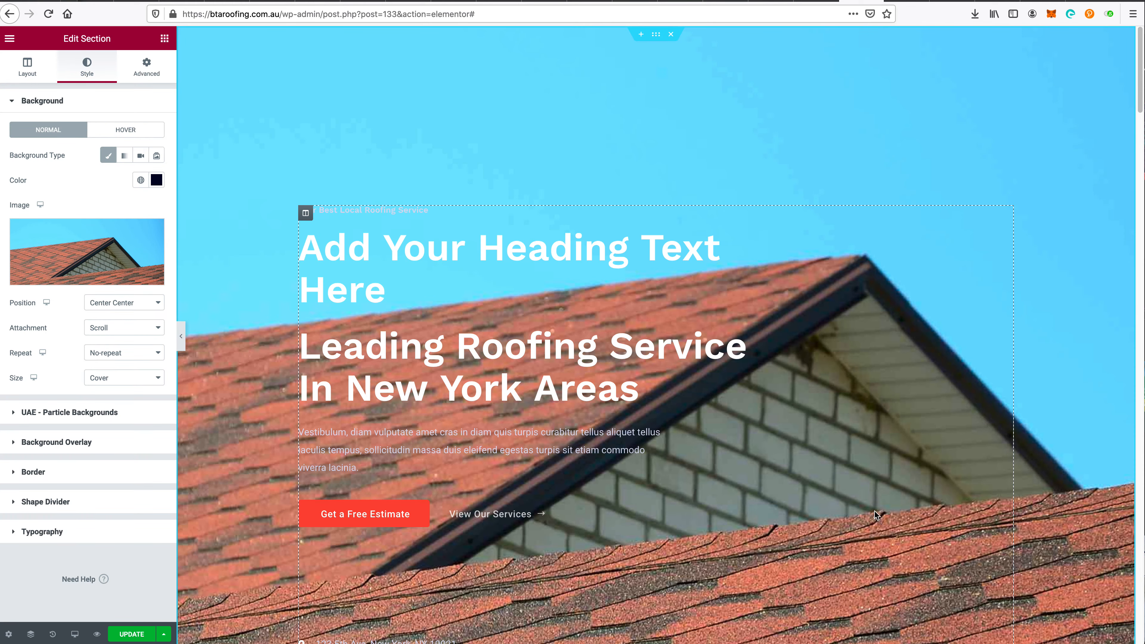
- Review the new hero background and delete the "Add Your Heading Text Here" heading
scroll(890, 464, down, 5)
scroll(894, 469, up, 5)
scroll(895, 443, down, 5)
scroll(900, 414, up, 5)
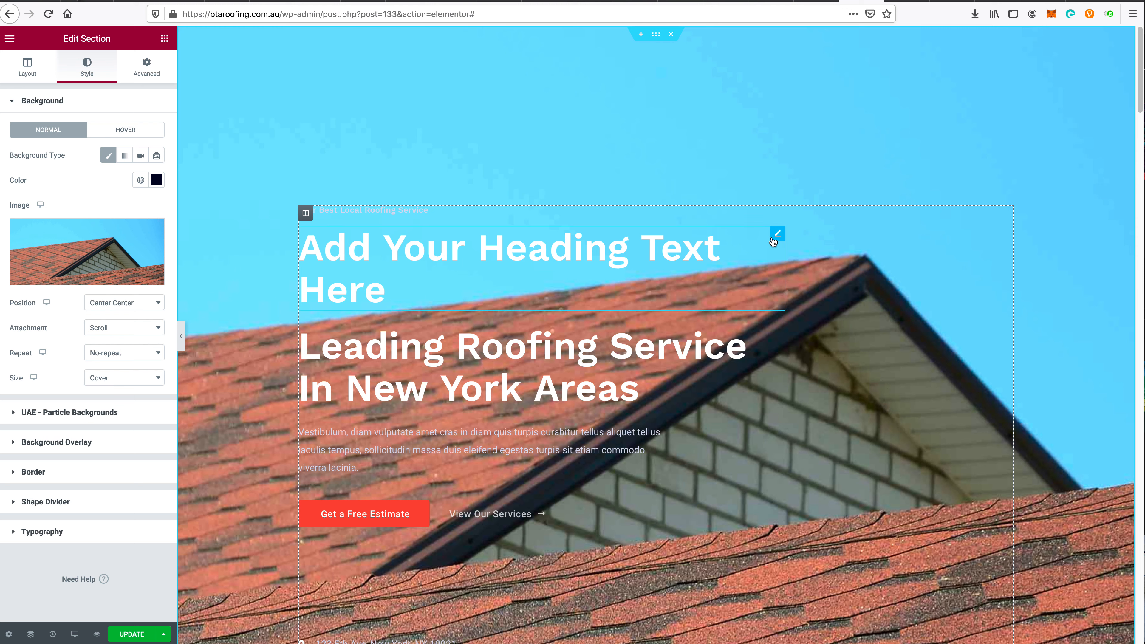
right_click(778, 237)
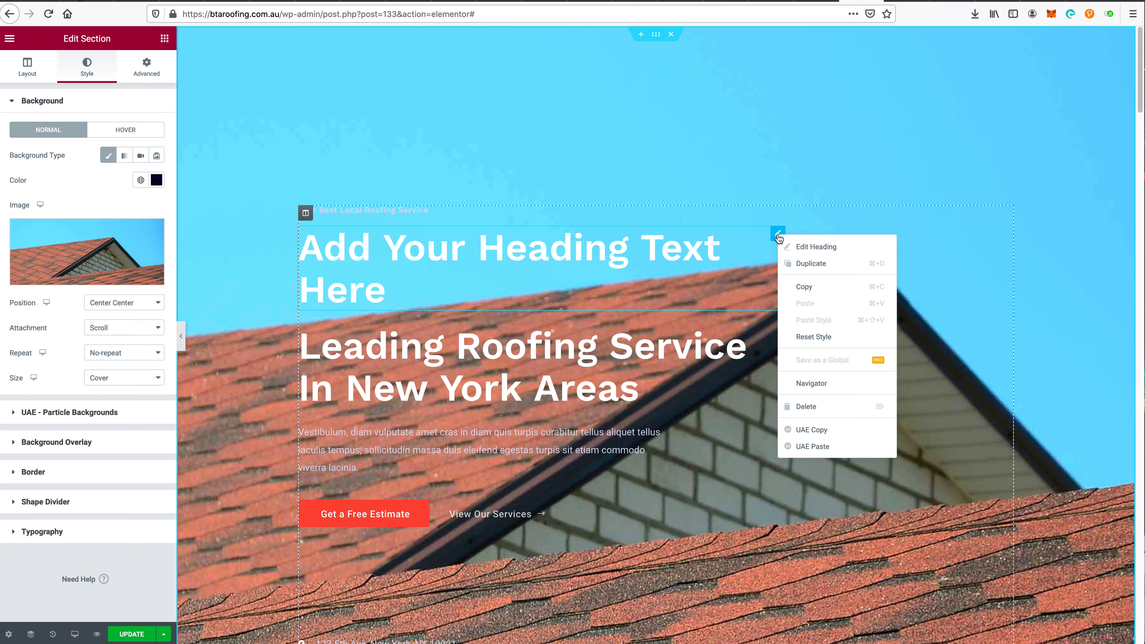
click(848, 405)
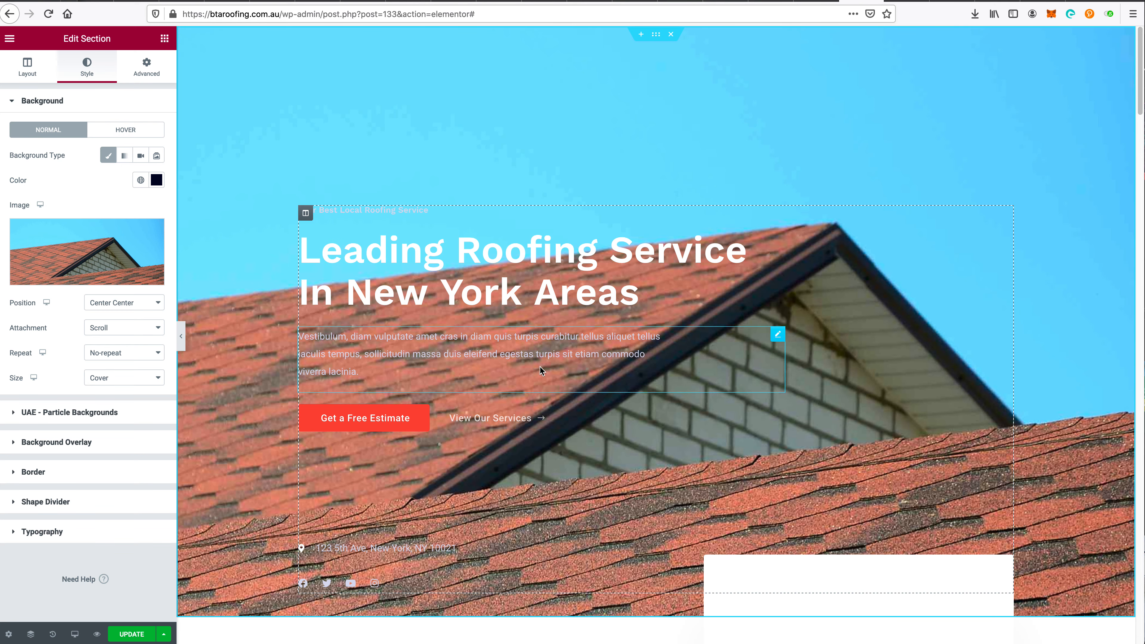
- Delete the address line and the "Get a Free Estimate" button from the hero section
scroll(554, 365, down, 5)
scroll(553, 366, up, 5)
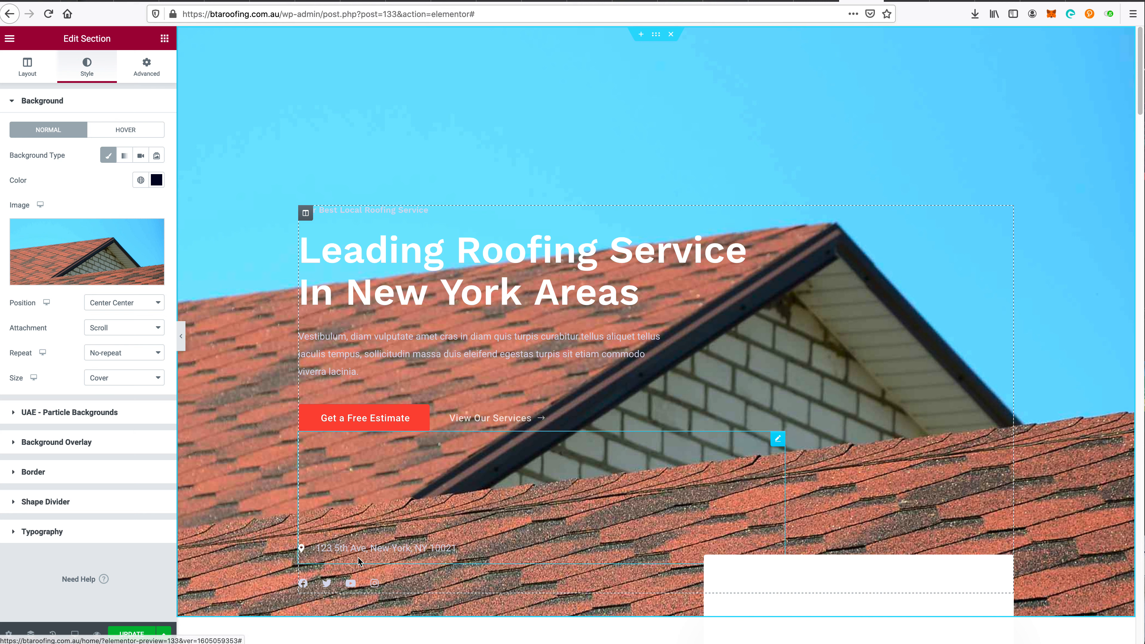
right_click(429, 549)
click(455, 629)
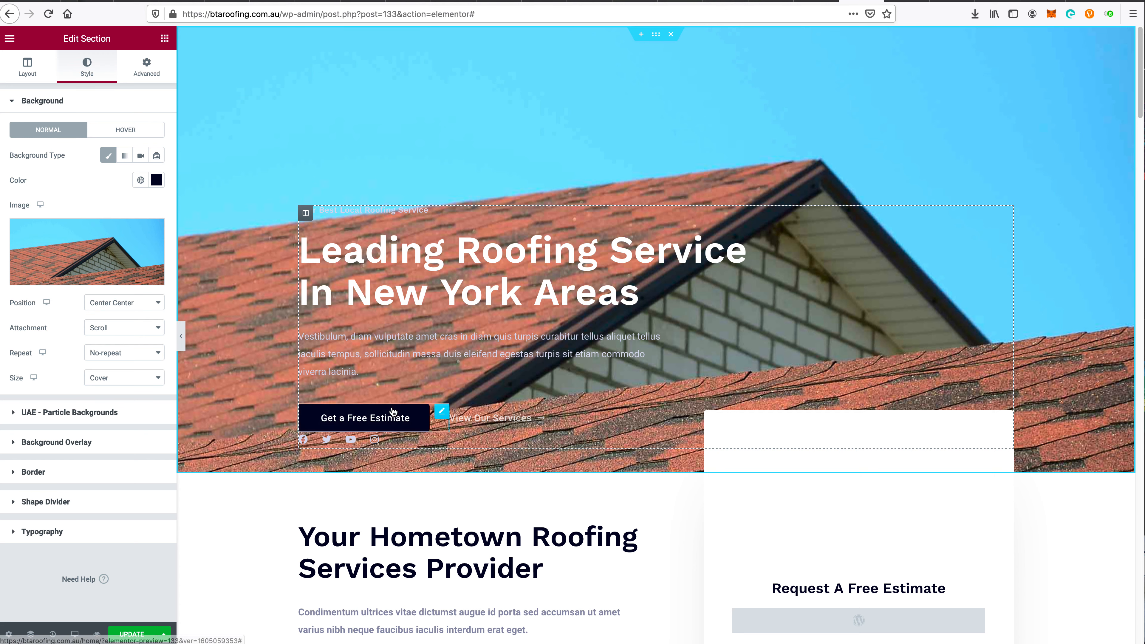
right_click(444, 415)
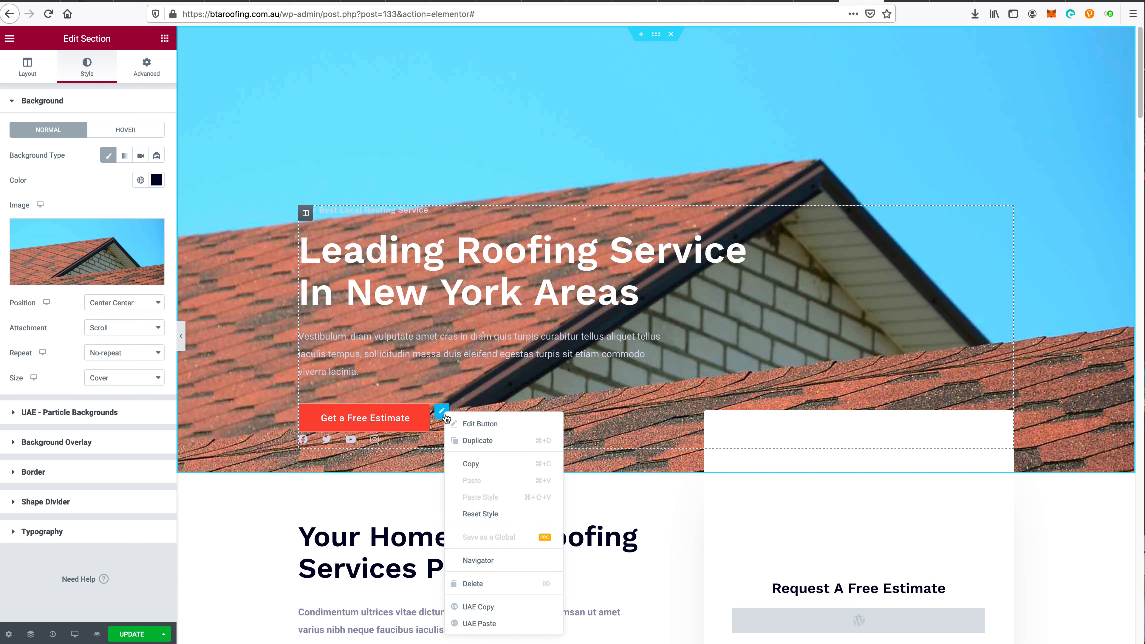
click(490, 586)
- Delete the placeholder paragraph and the "View Our Services" button from the hero section
click(381, 347)
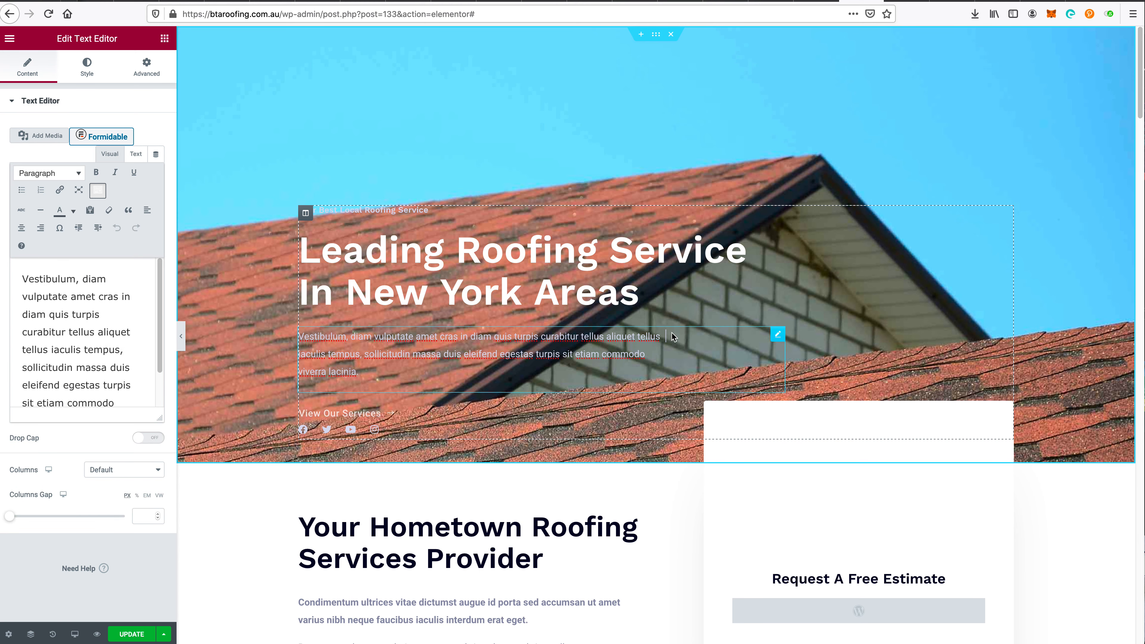
right_click(779, 337)
click(811, 504)
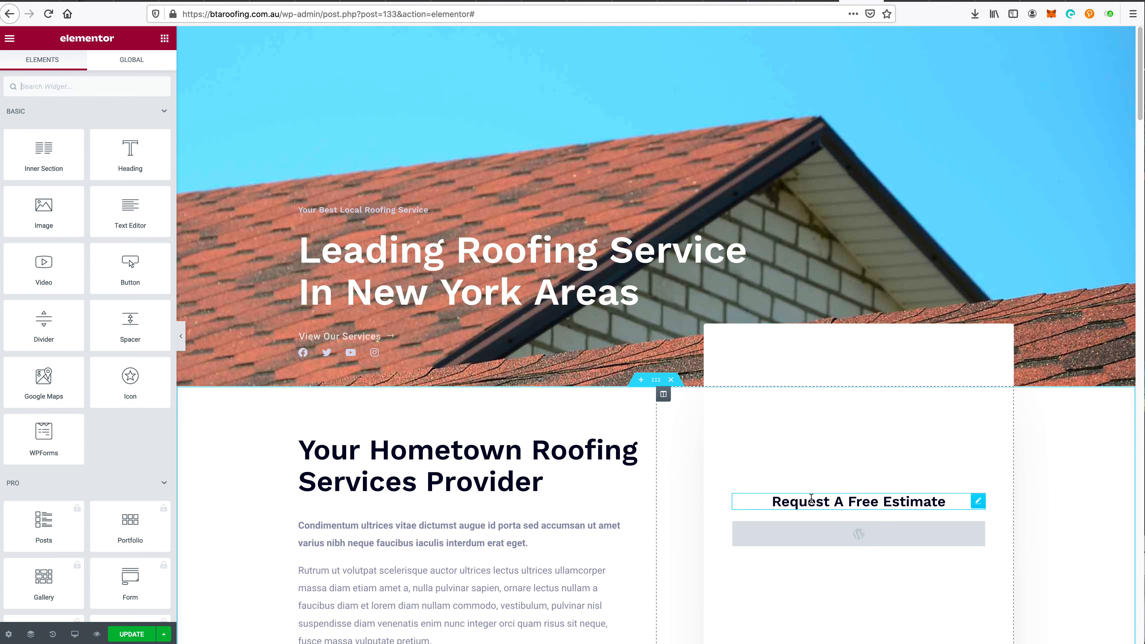
right_click(393, 340)
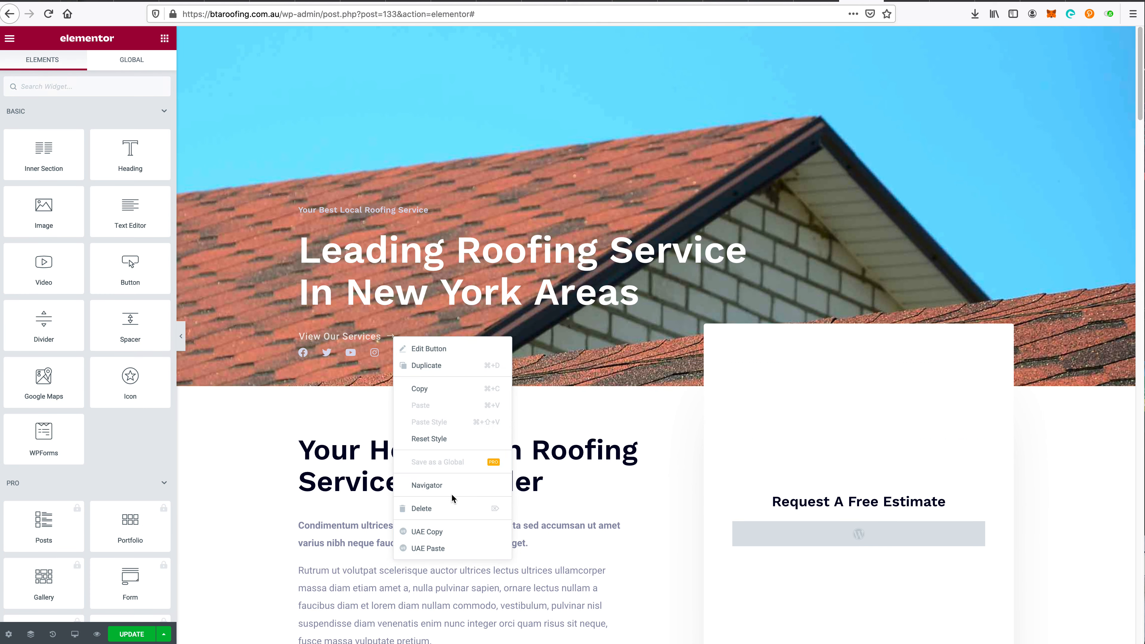
click(463, 508)
- Insert a single-column section between the hero and "Your Hometown Roofing Services Provider", and place an Image widget in it
click(496, 336)
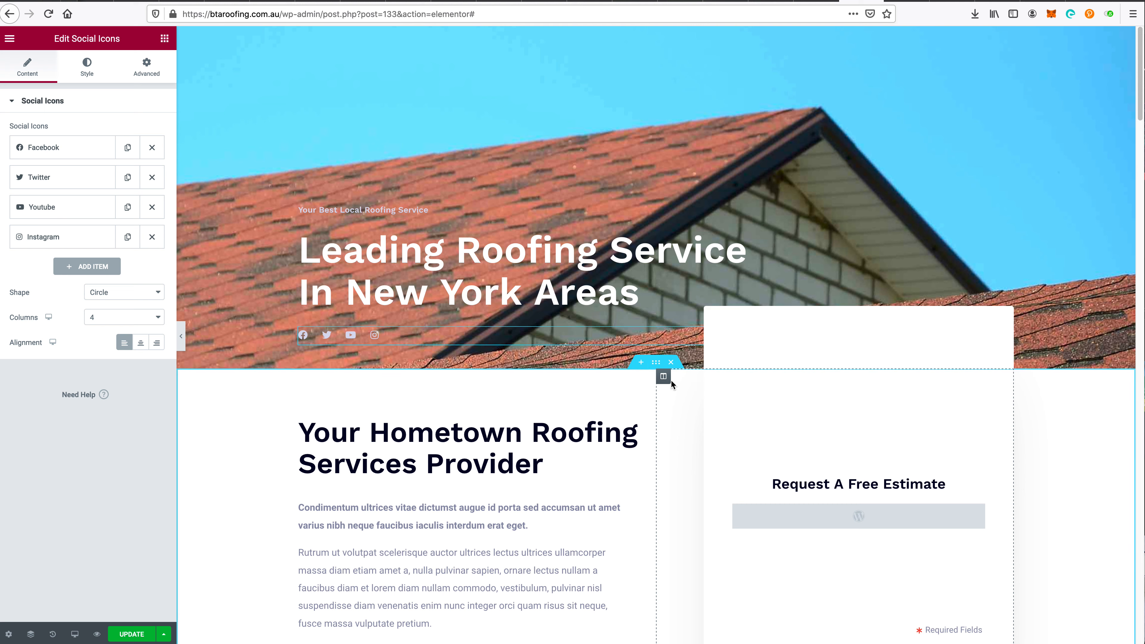
click(641, 362)
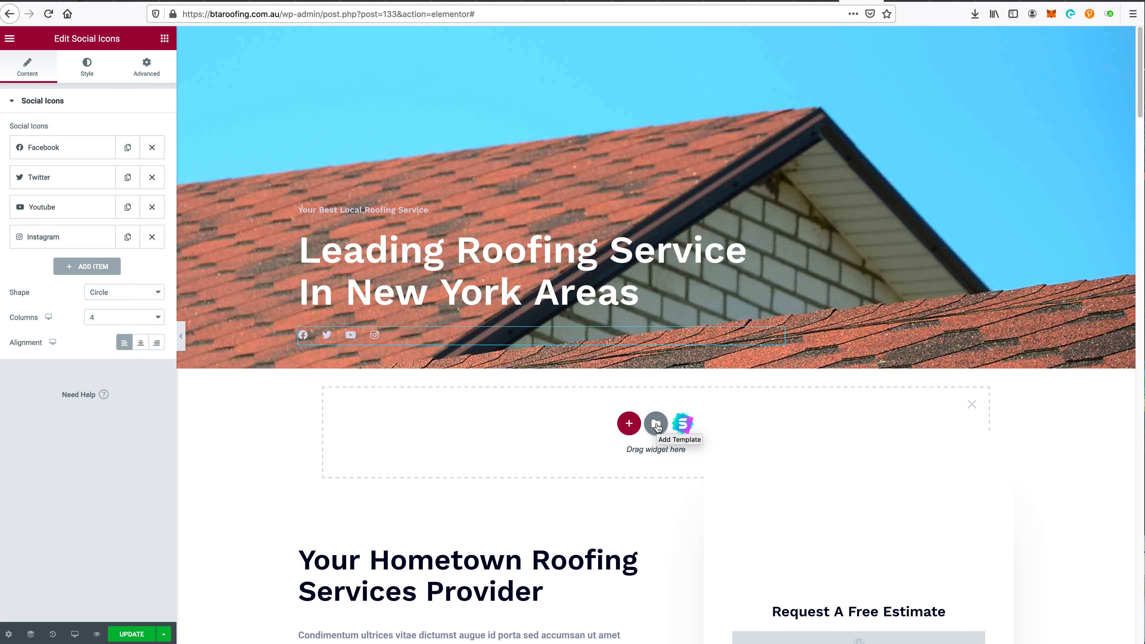
click(629, 424)
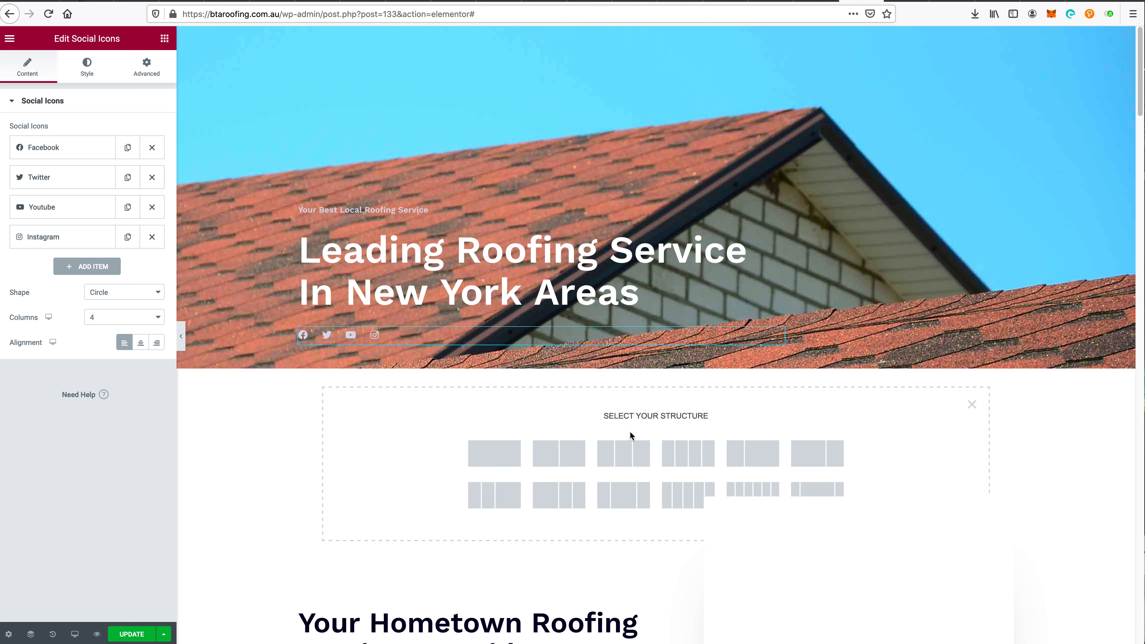
click(479, 460)
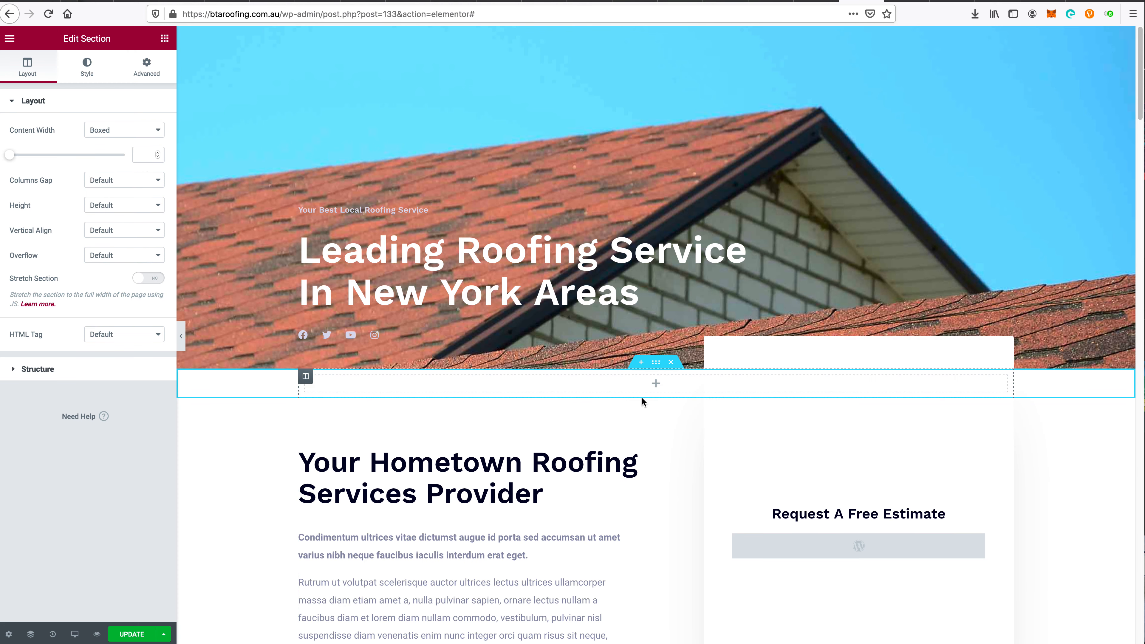
click(649, 387)
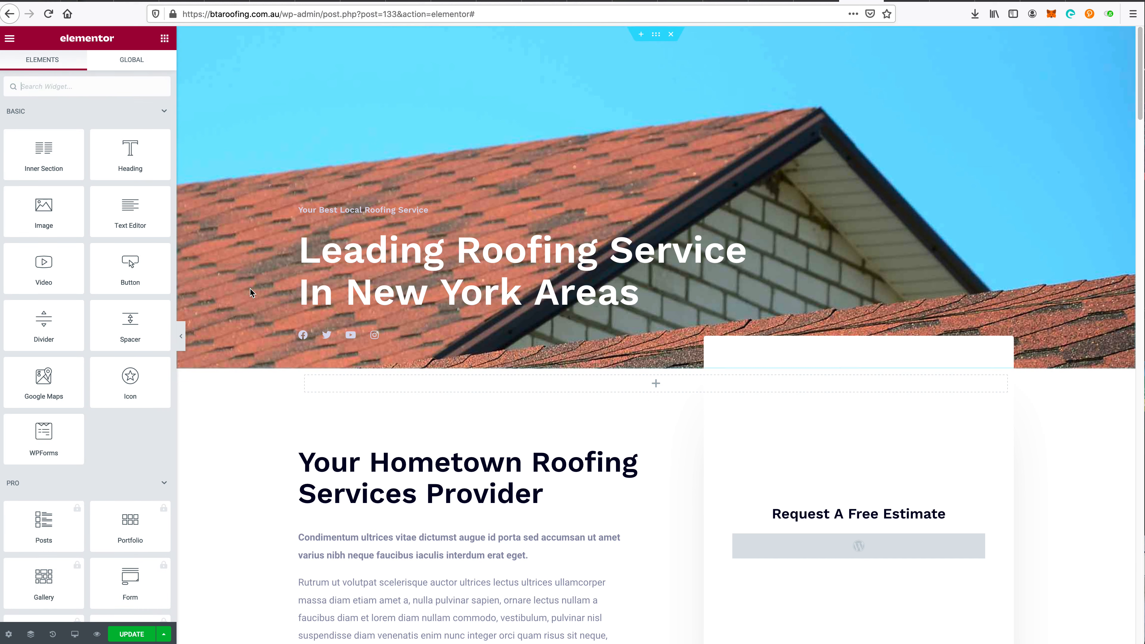
drag(44, 209, 606, 385)
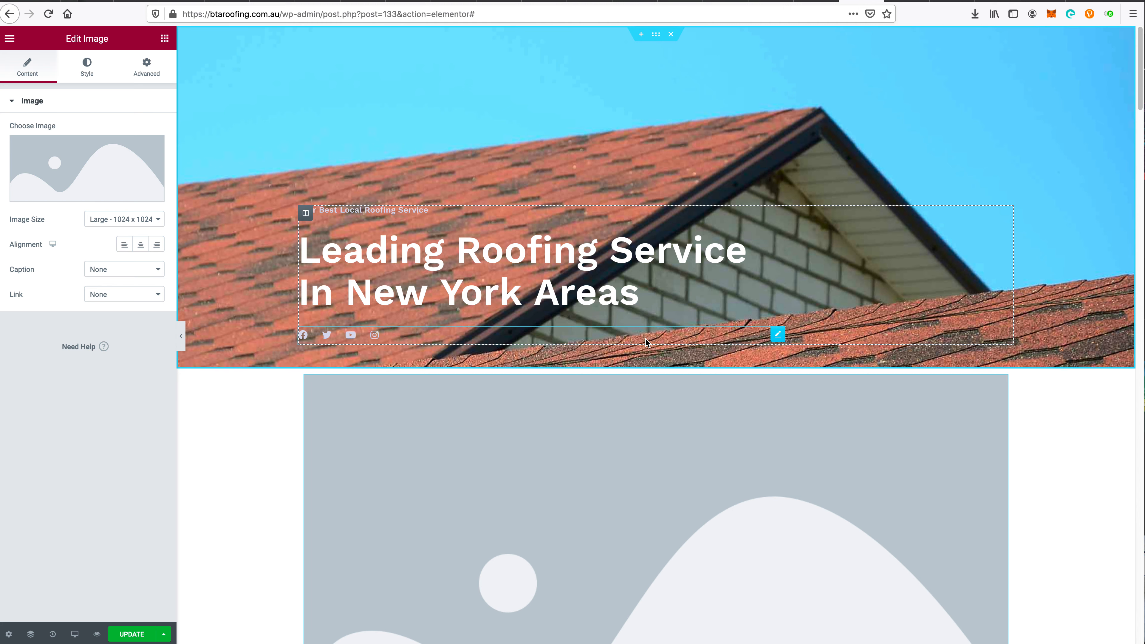
- Delete the social icons from the hero and the section holding the placeholder image below it
click(670, 328)
right_click(779, 336)
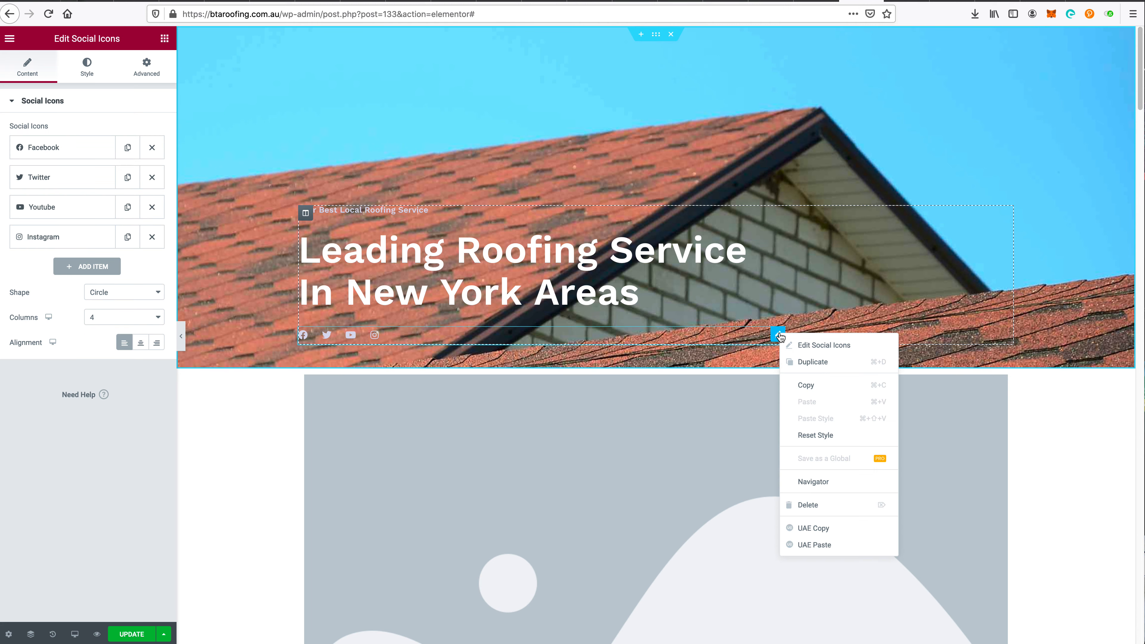
click(830, 504)
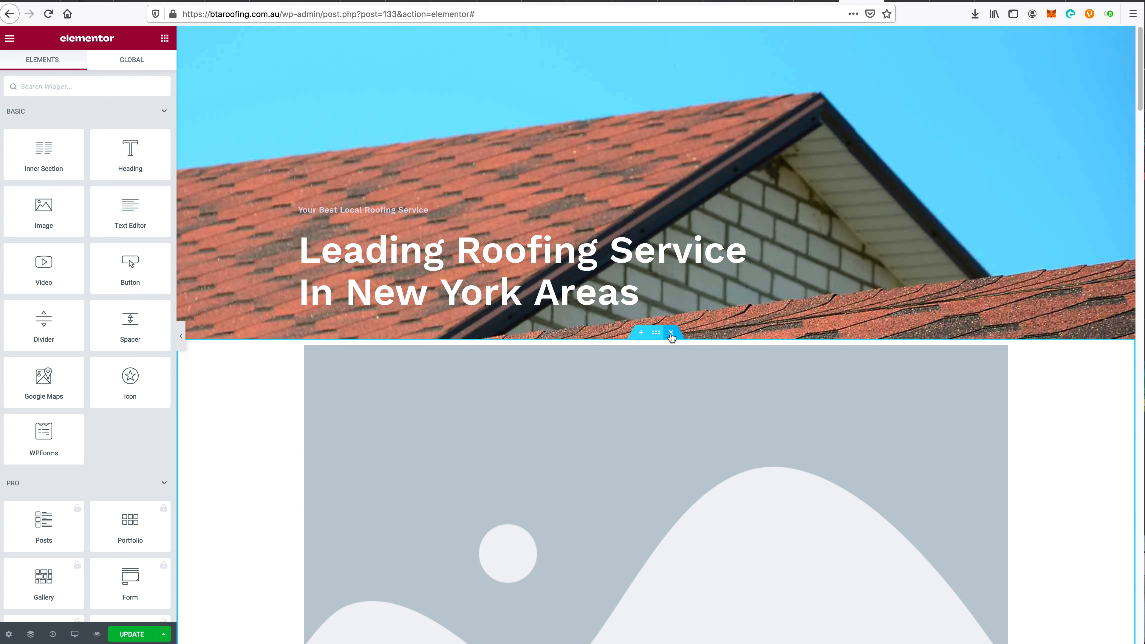
click(671, 334)
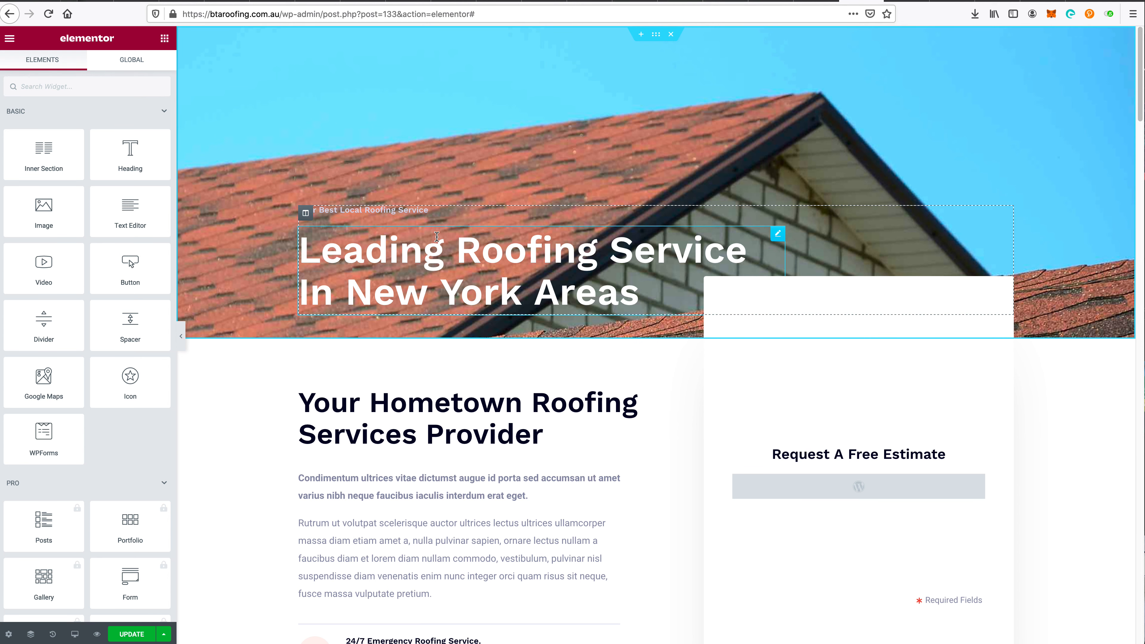
- Try Full Width content on the hero section, return it to Boxed, and check the vertical alignment options
click(656, 34)
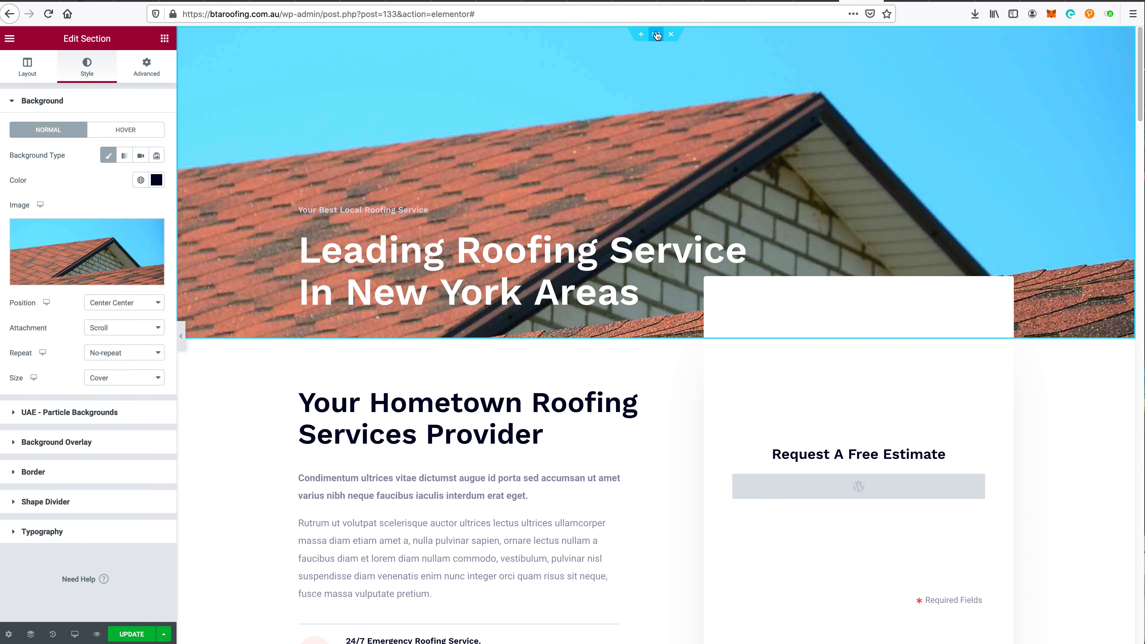
click(25, 77)
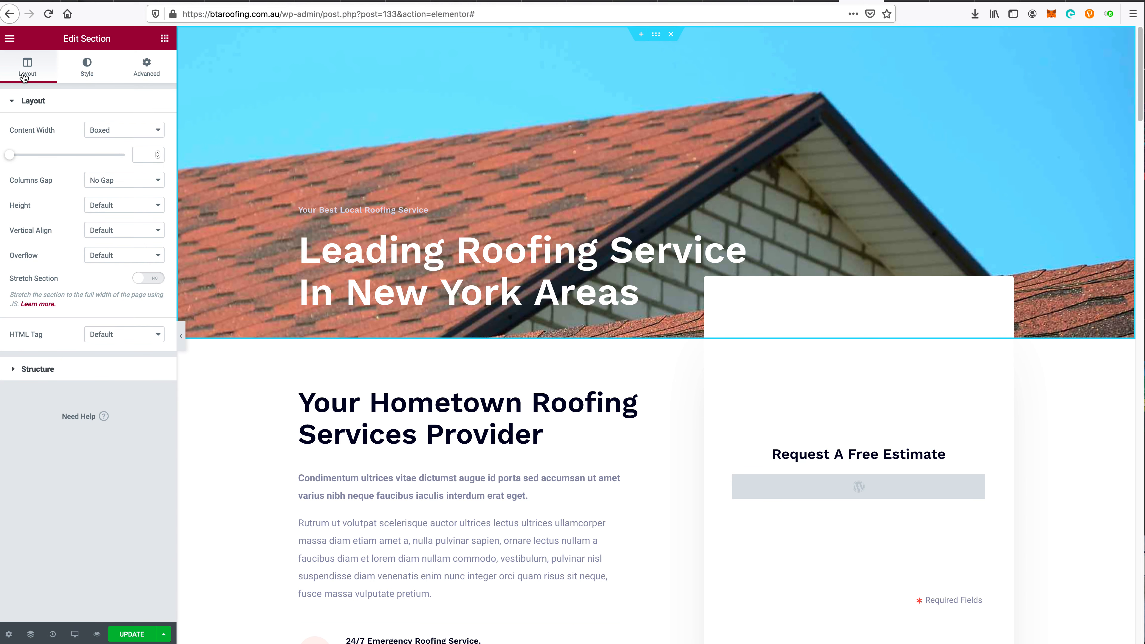
click(109, 136)
click(138, 142)
click(139, 100)
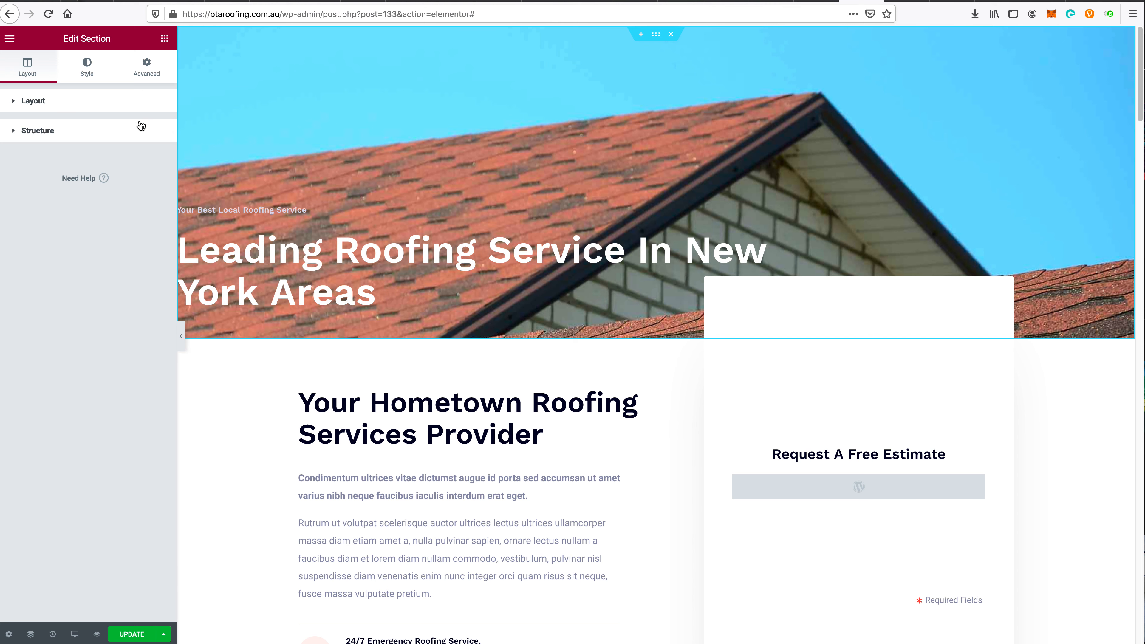
click(137, 107)
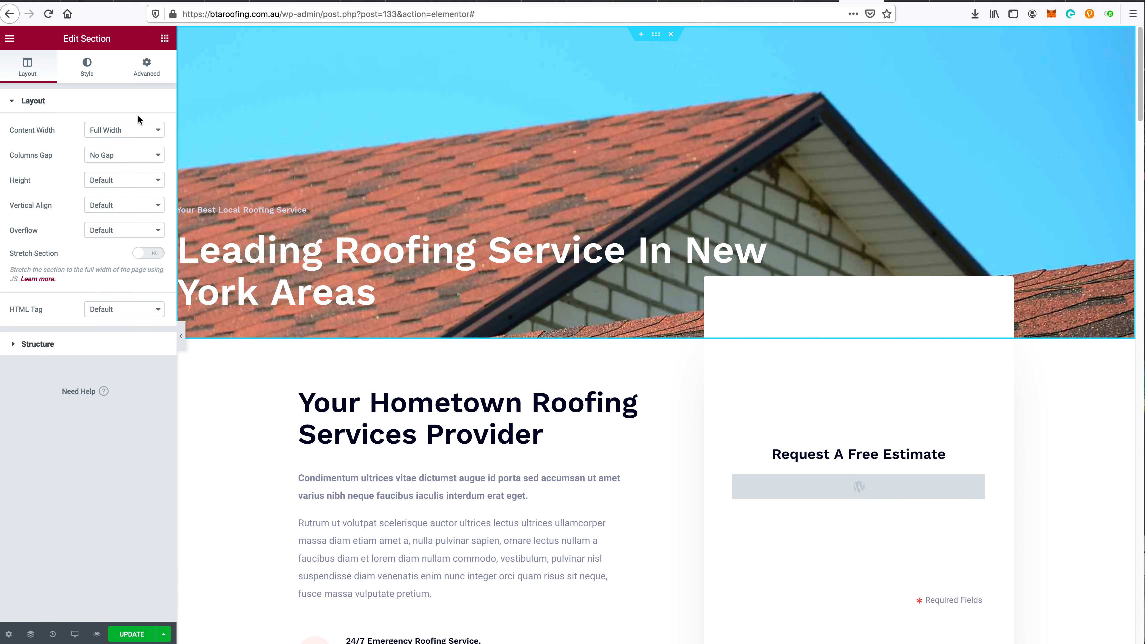
click(141, 133)
click(136, 120)
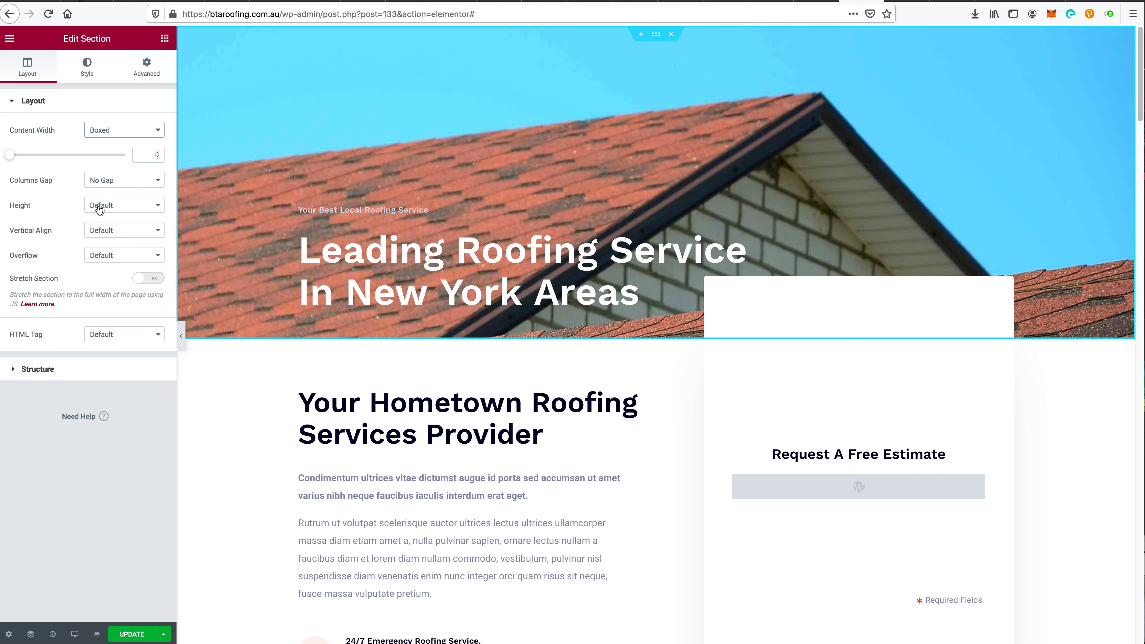
click(107, 231)
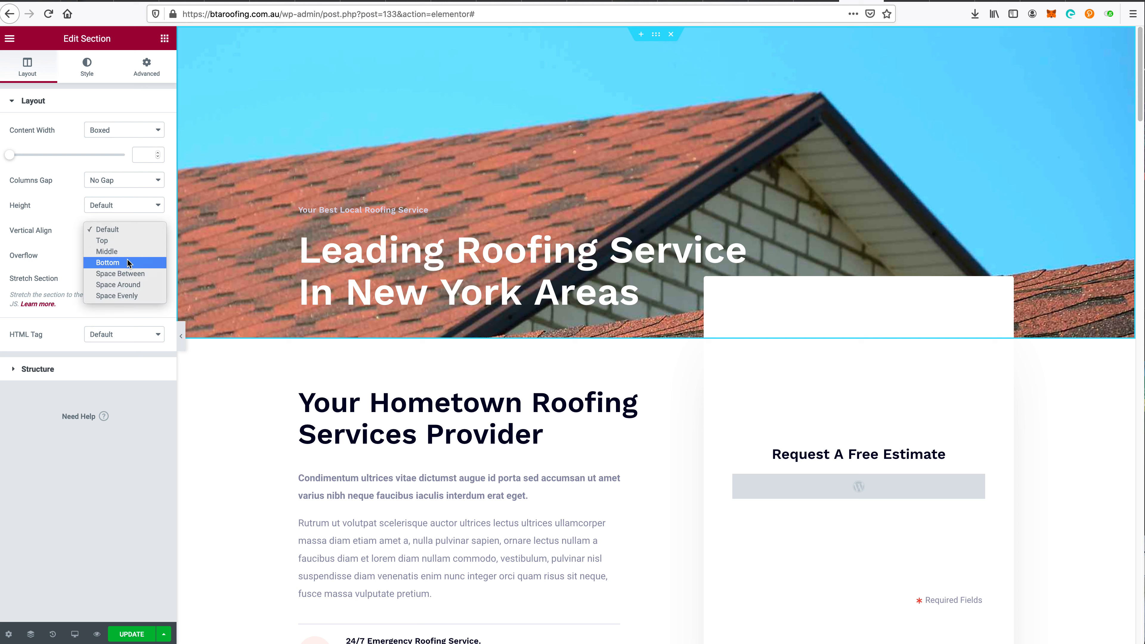
click(164, 549)
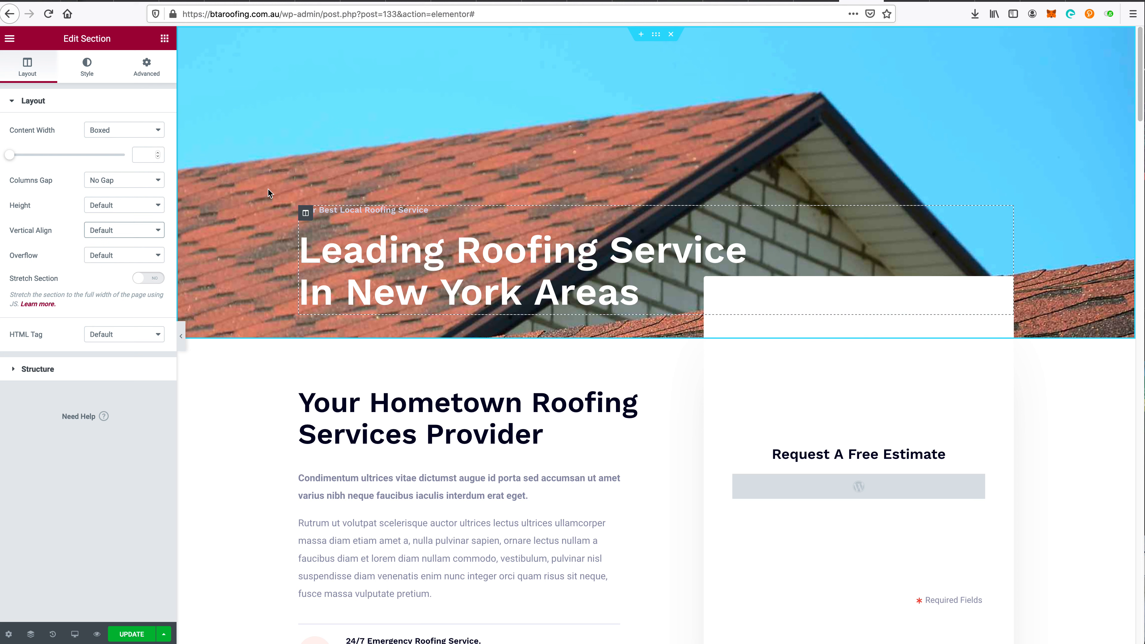
- Set the hero section's bottom and top padding to 0 px
click(149, 69)
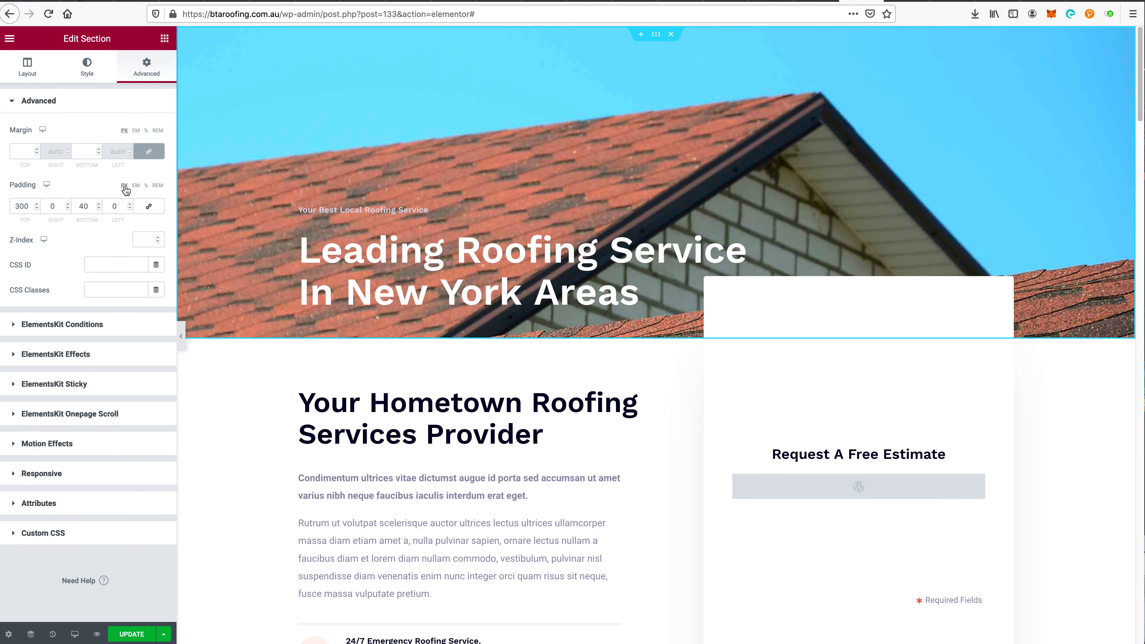
double_click(92, 205)
text(0)
double_click(22, 206)
text(0)
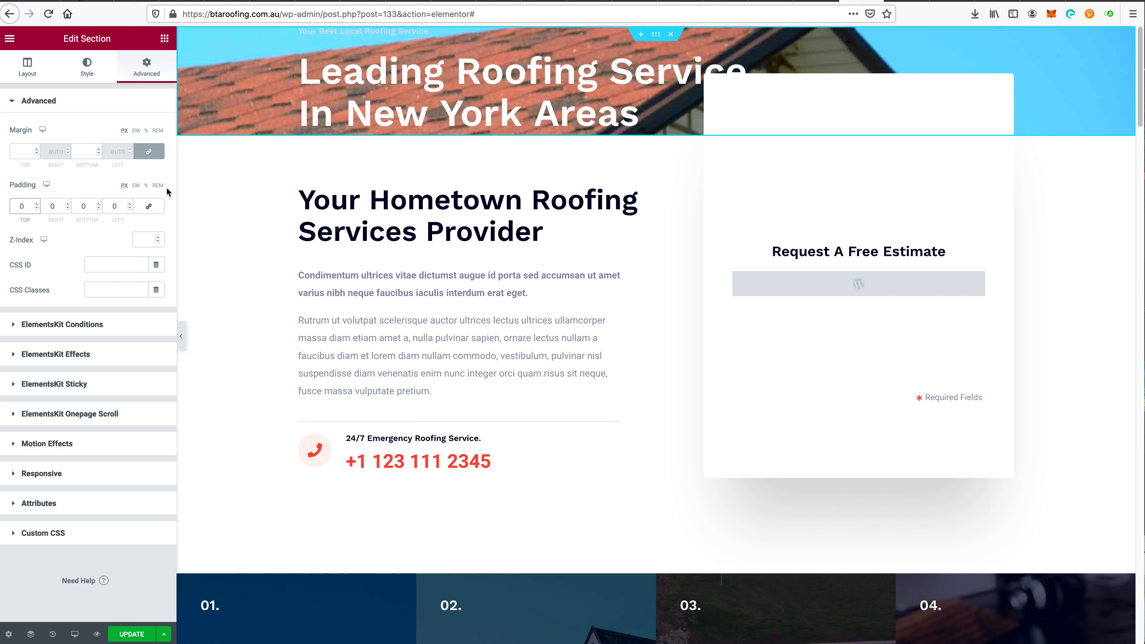
- Switch the hero section's padding to percent and try bottom values of 5 and 20 before settling on 30
click(147, 186)
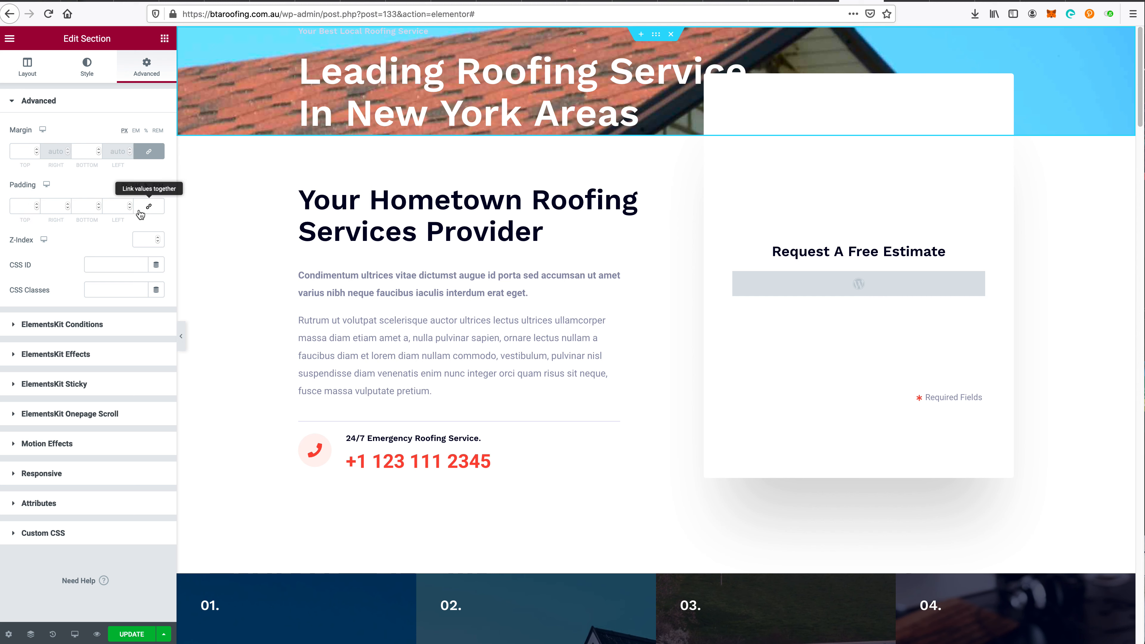
click(23, 204)
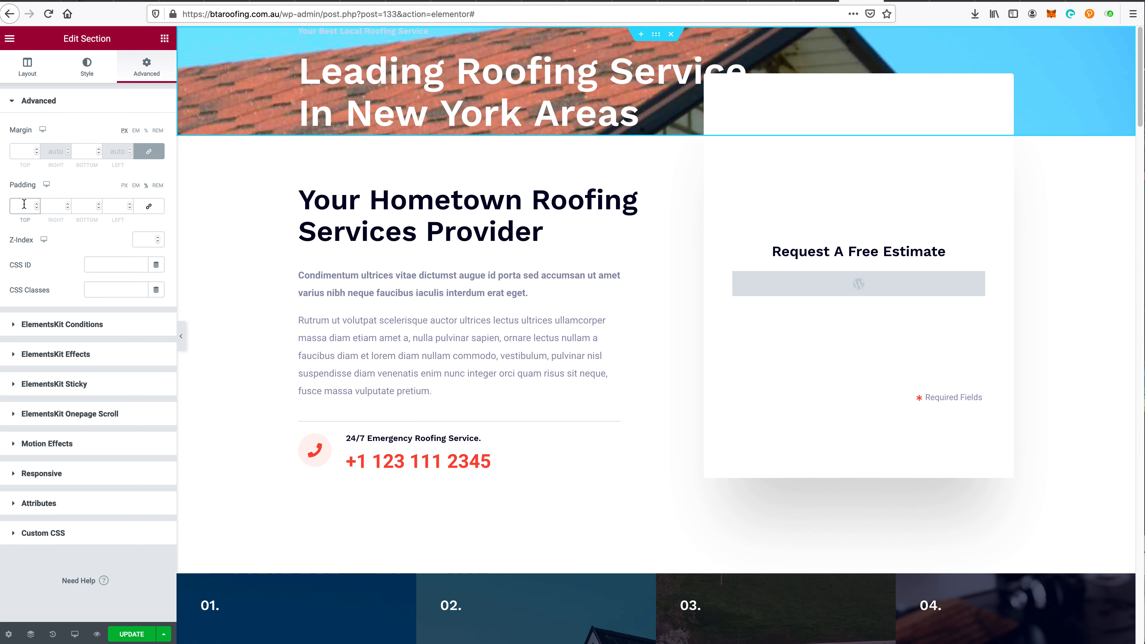
click(83, 207)
text(5)
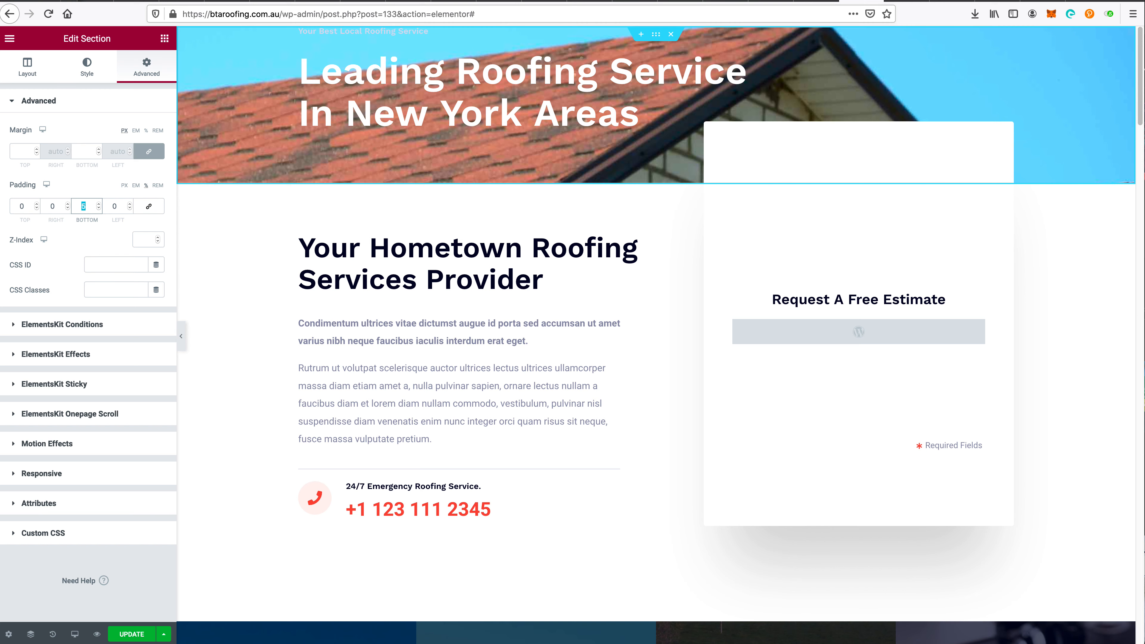
text(20)
key(ctrl+a)
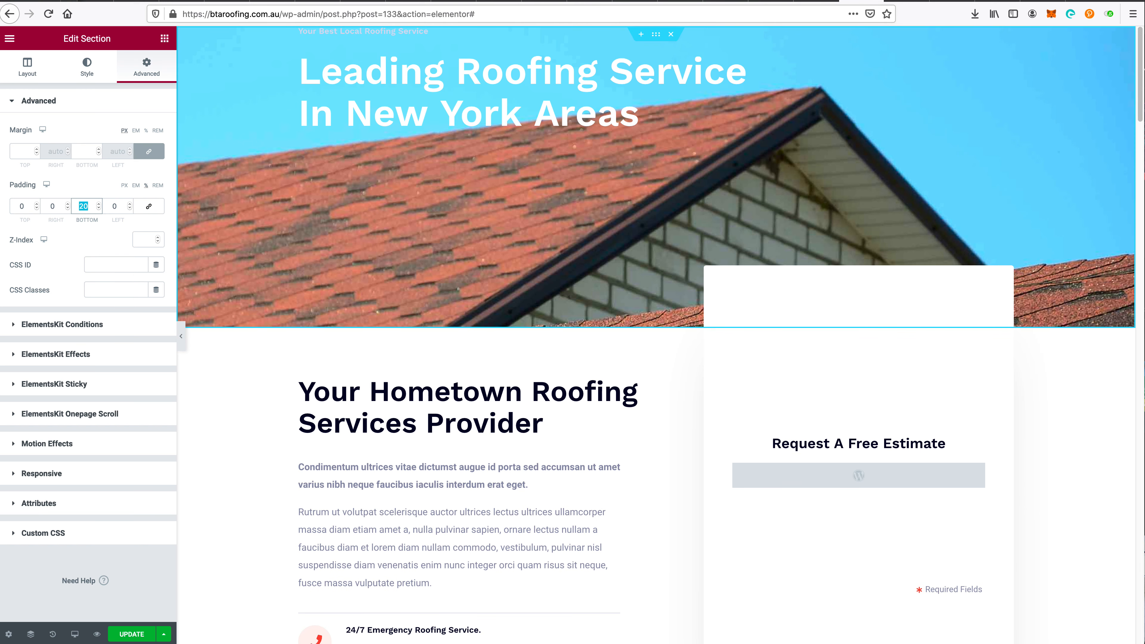
text(30)
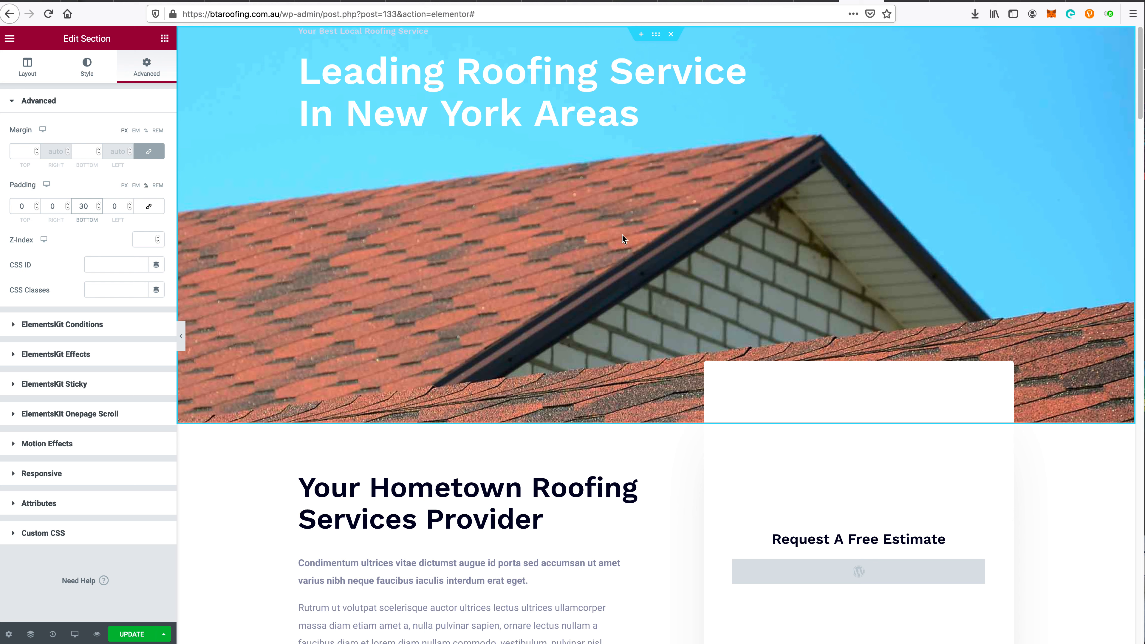
- Change the hero heading to read "Leading Roofing Service on the Central Coast"
click(608, 116)
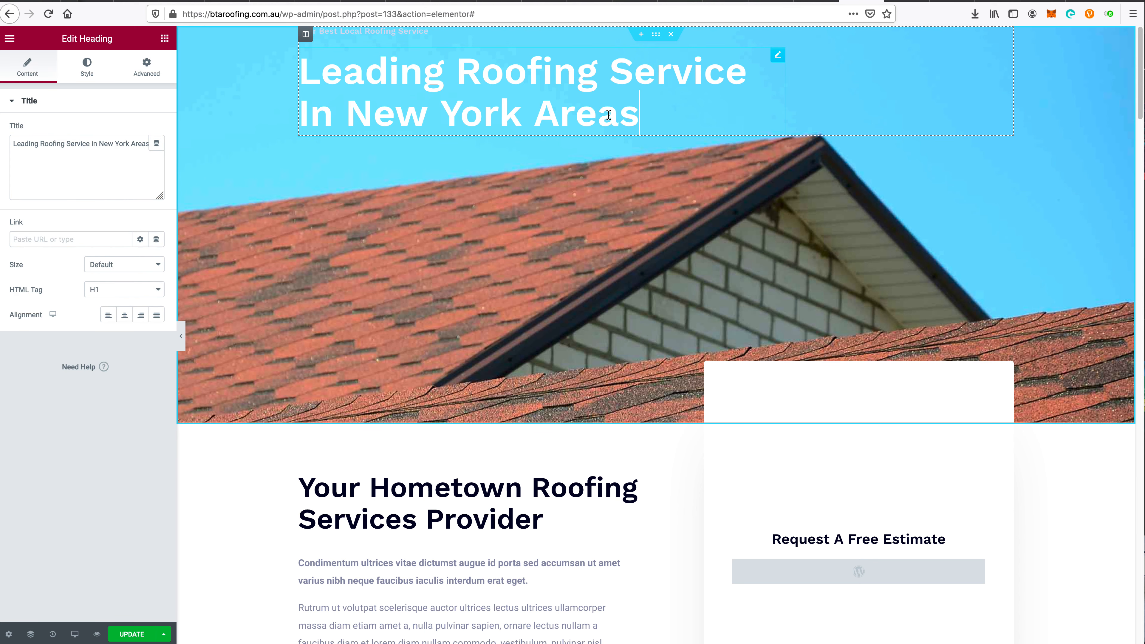
drag(608, 116, 280, 113)
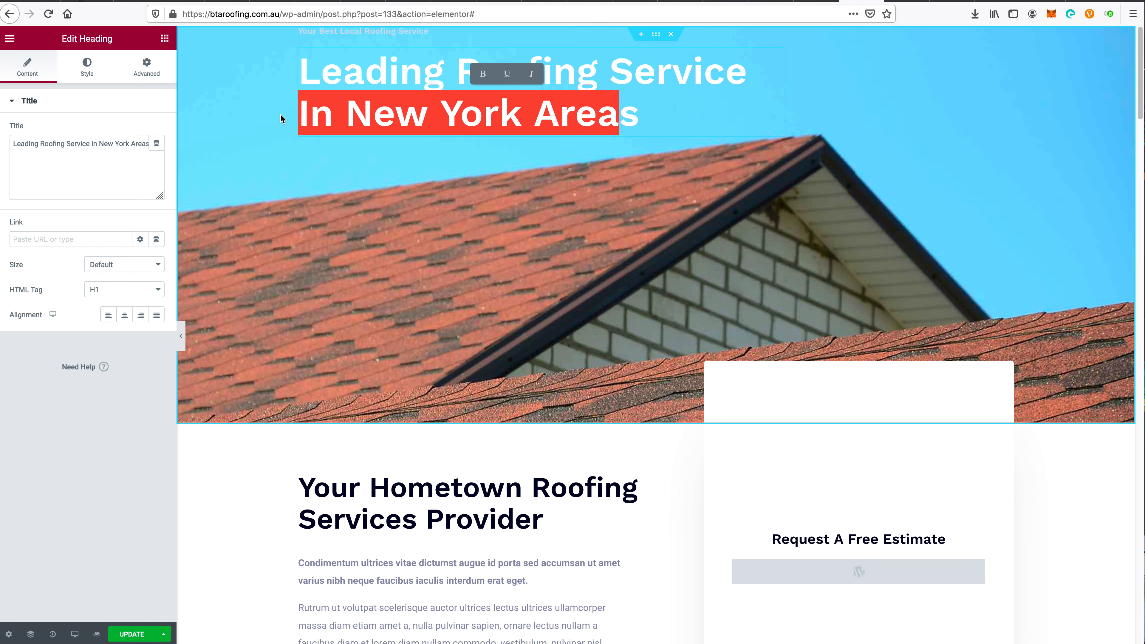
text(on the Central)
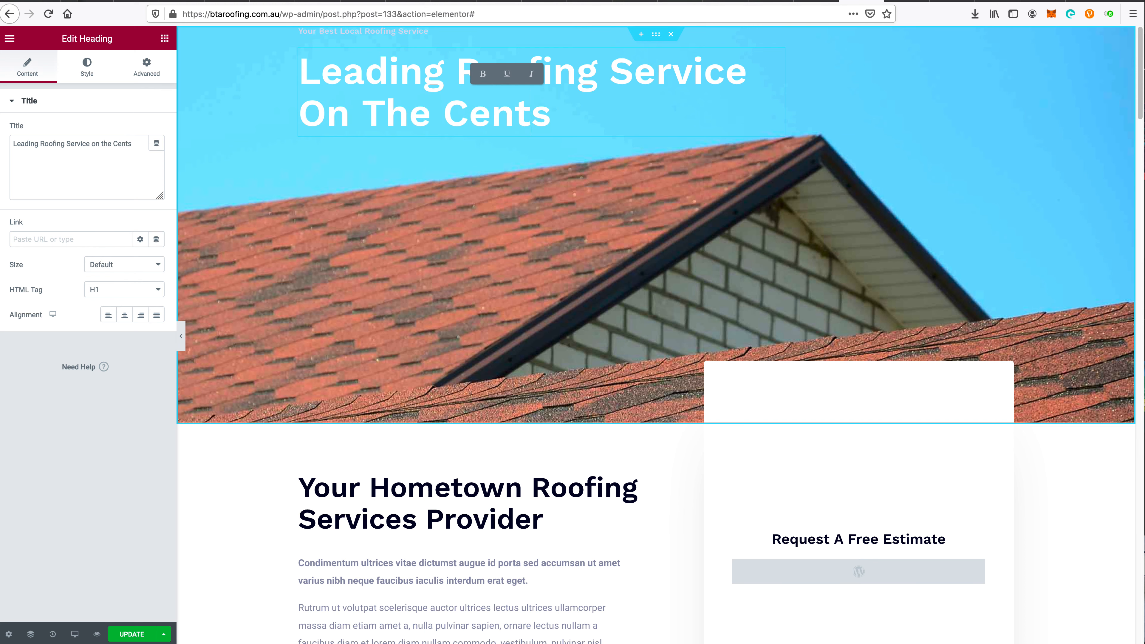
text( Coast S)
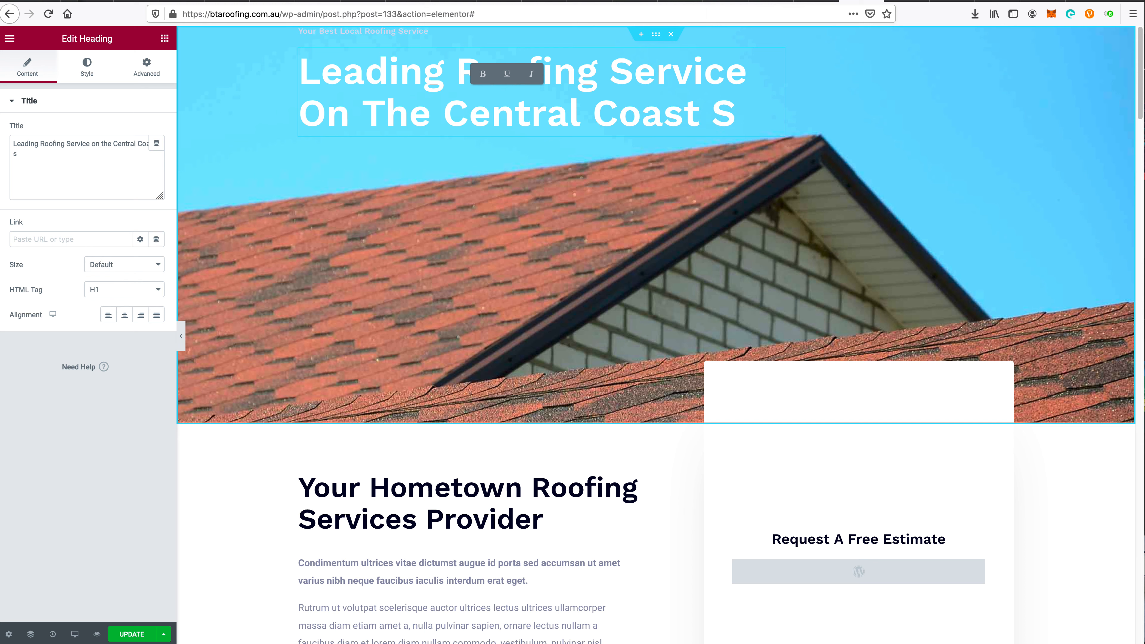
key(Delete)
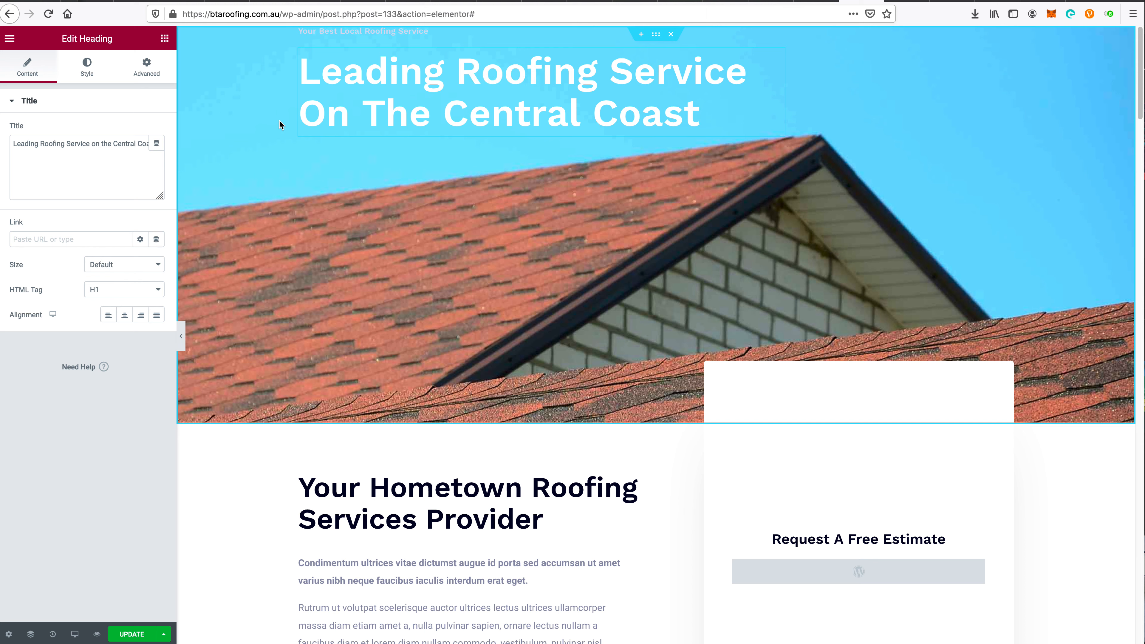
- Set the hero heading's typography transform to Normal and save the page
drag(374, 117, 382, 119)
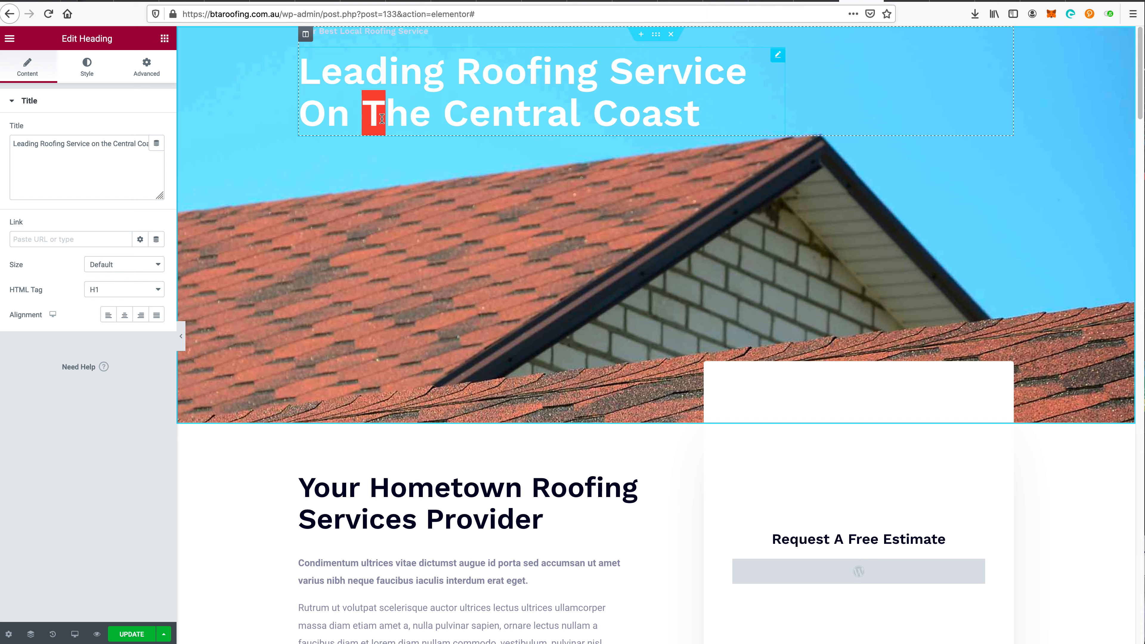
click(297, 113)
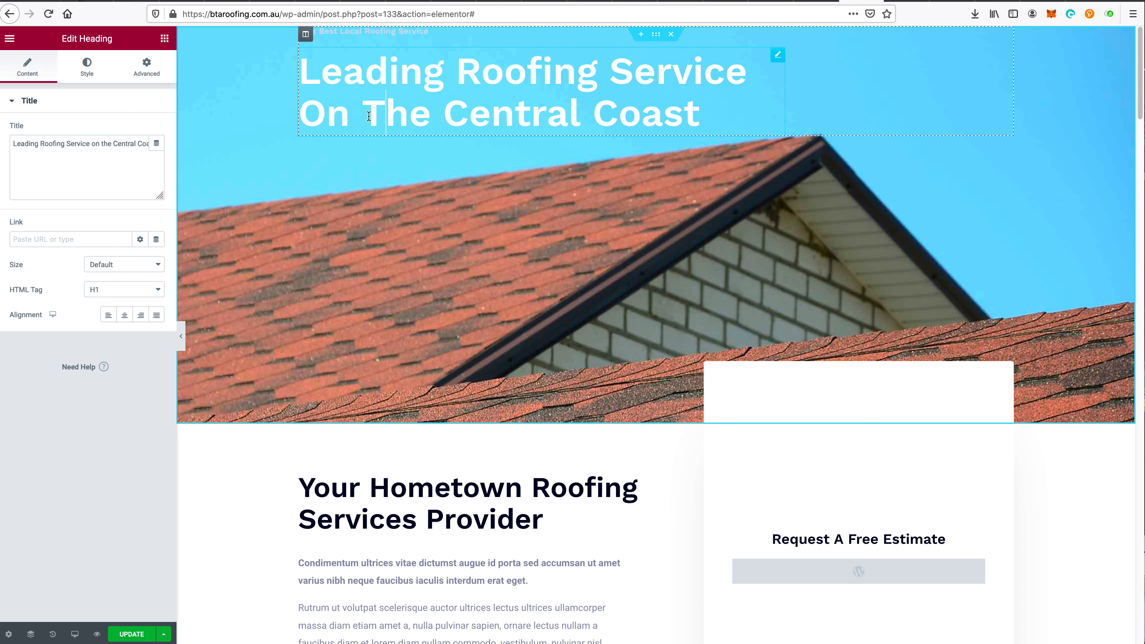
double_click(383, 109)
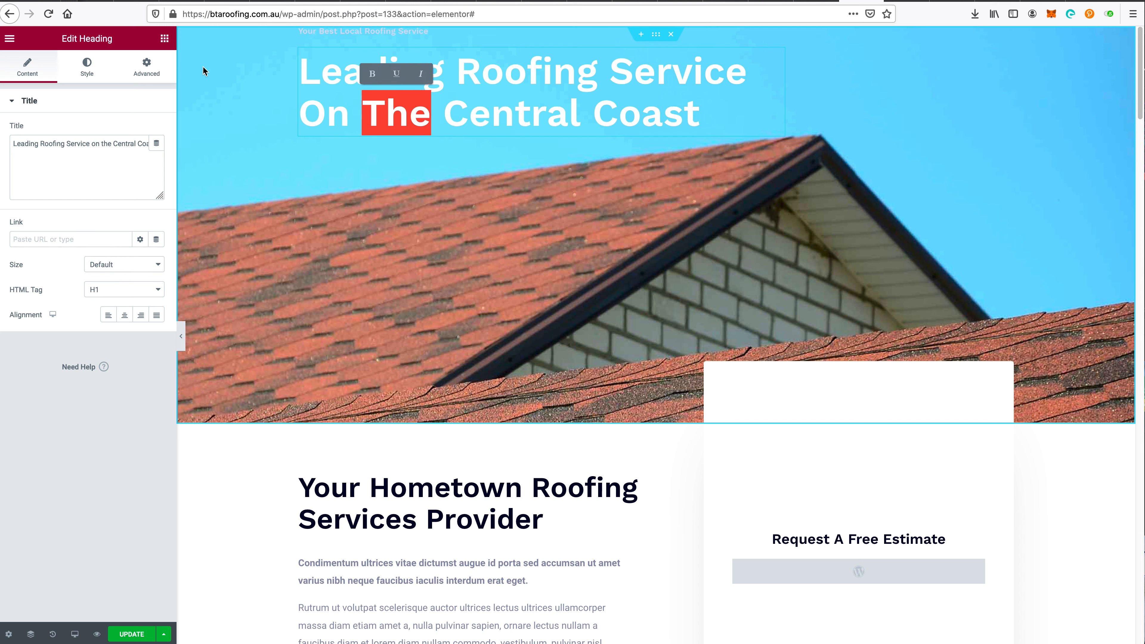
click(105, 68)
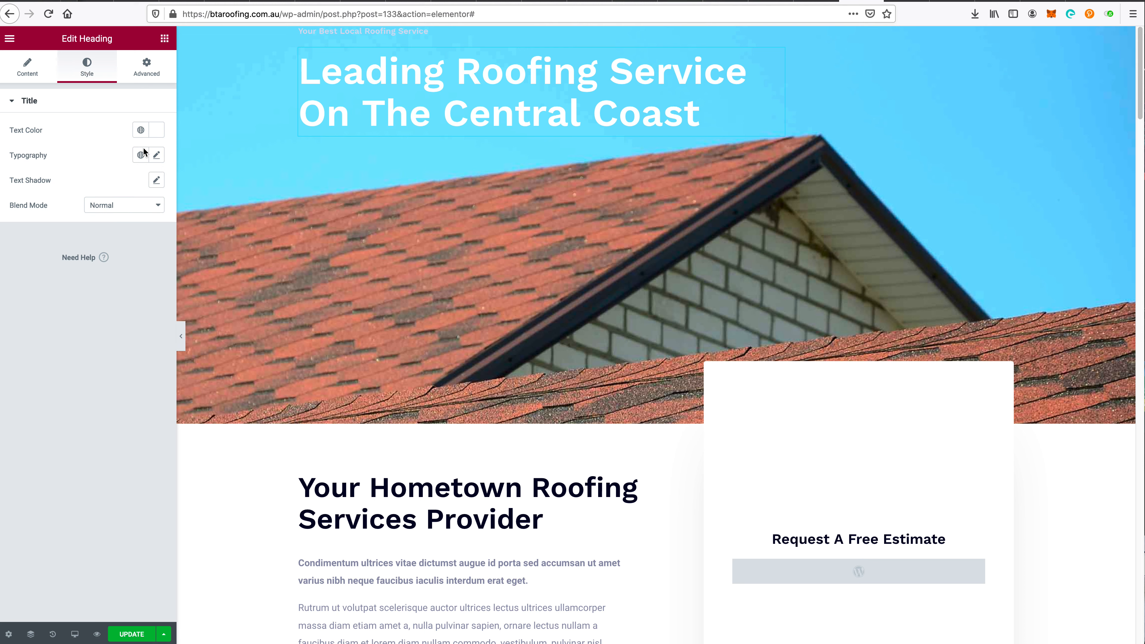
click(157, 156)
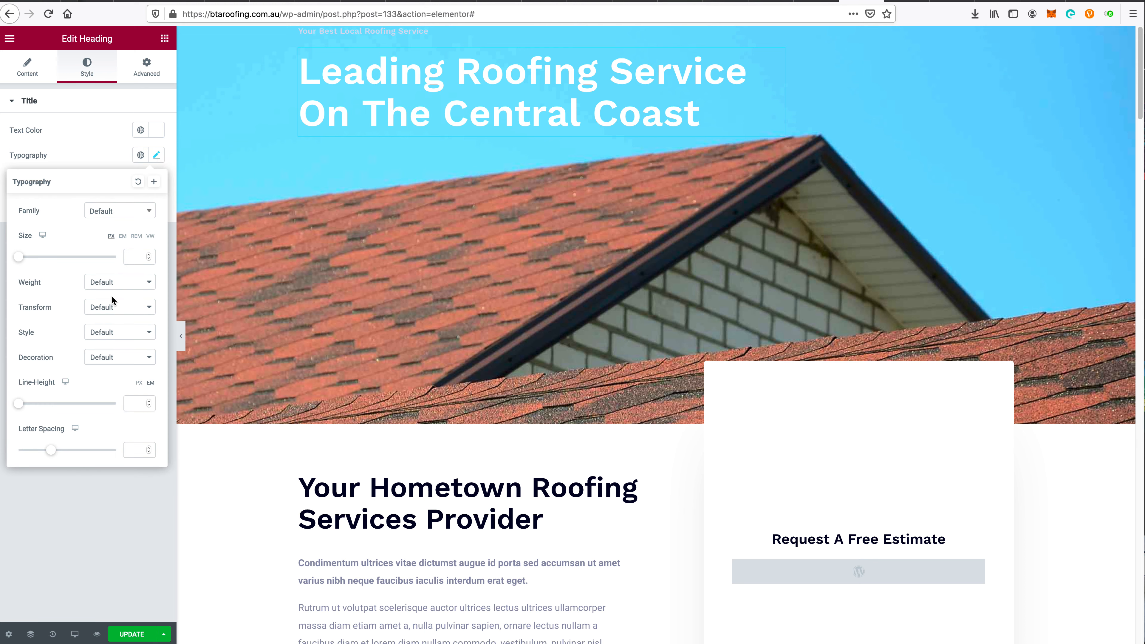
click(115, 306)
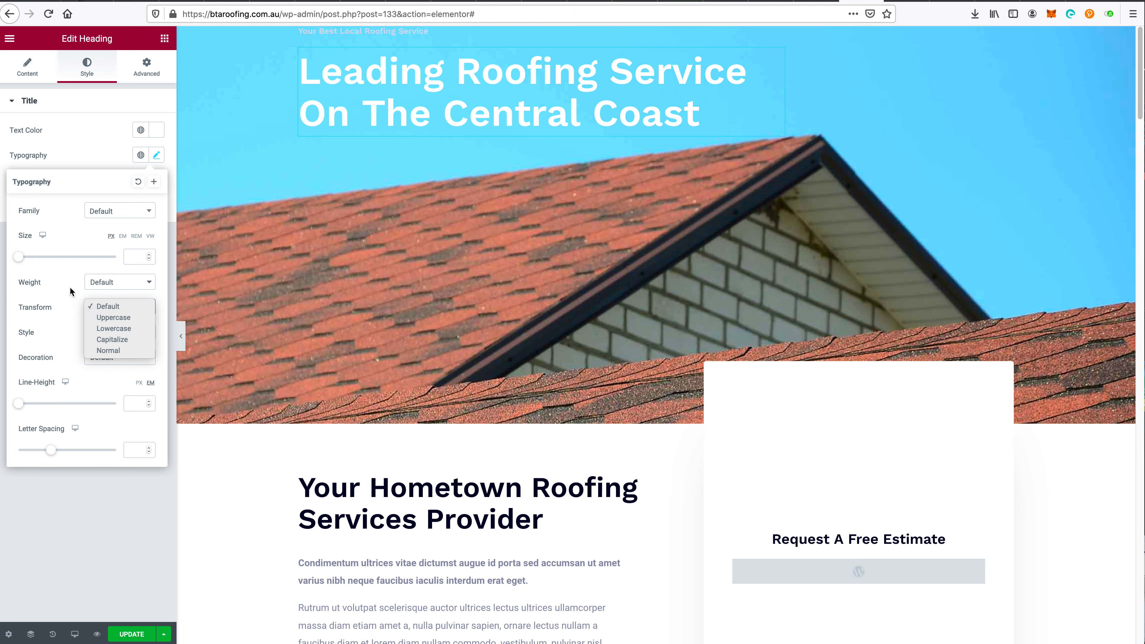
click(111, 351)
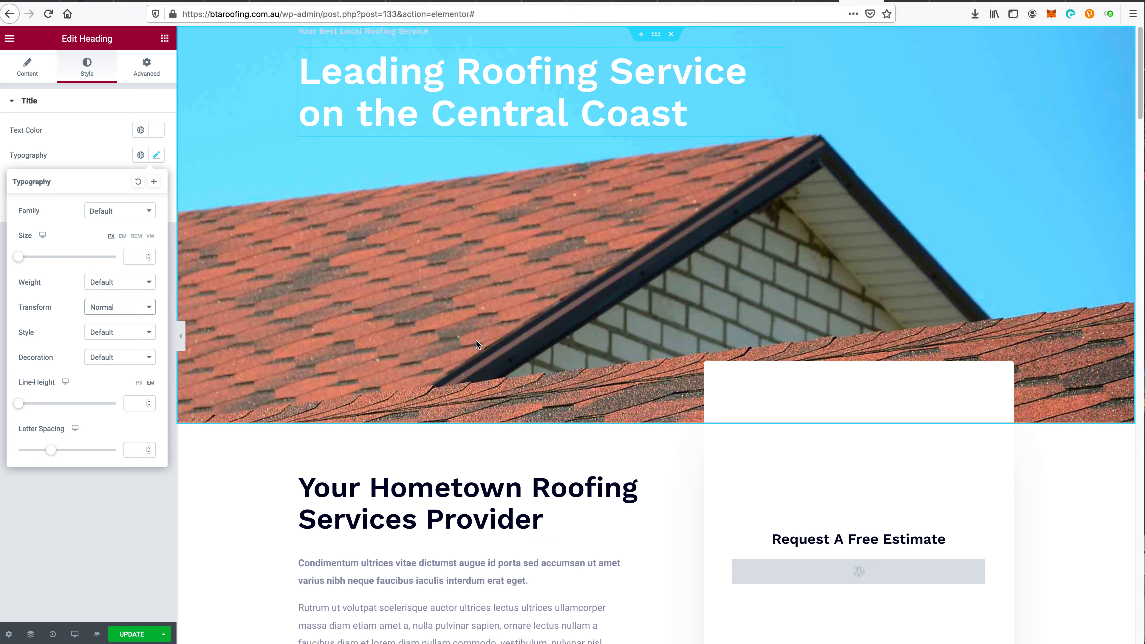
click(132, 635)
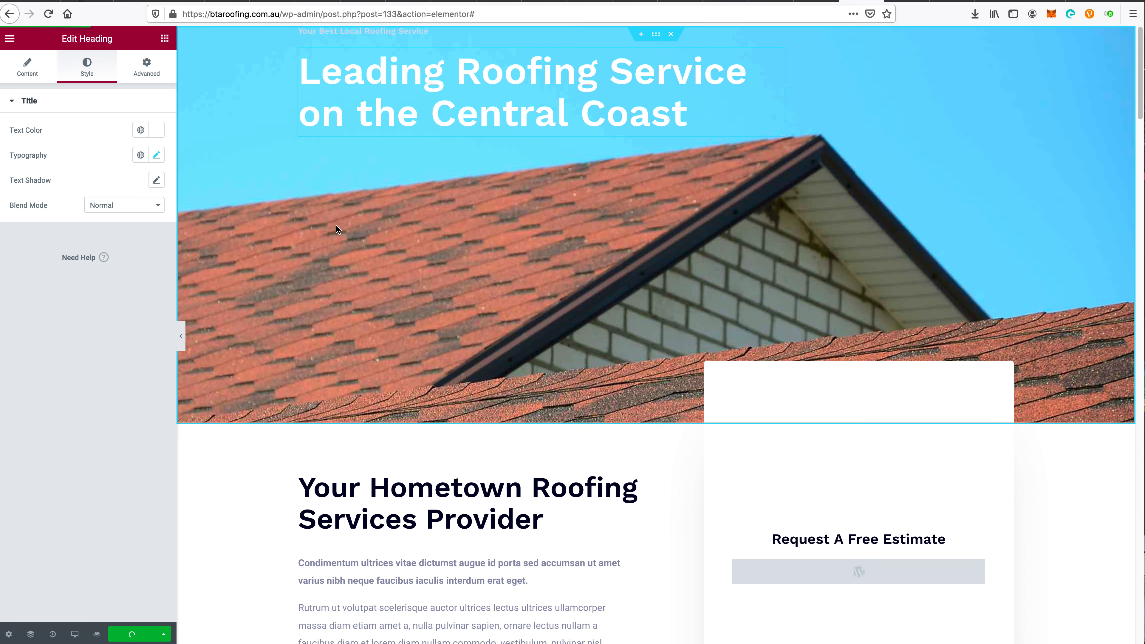
- Set the site-wide body typography transform to Normal in Site Settings, update, and return to the page editor
click(11, 39)
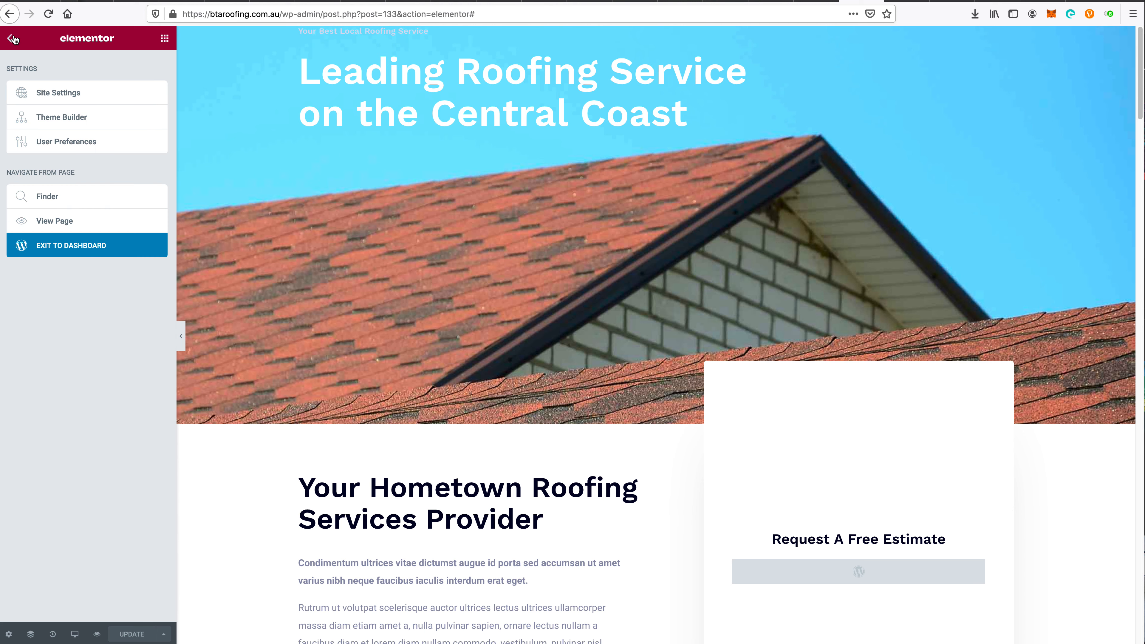
click(51, 94)
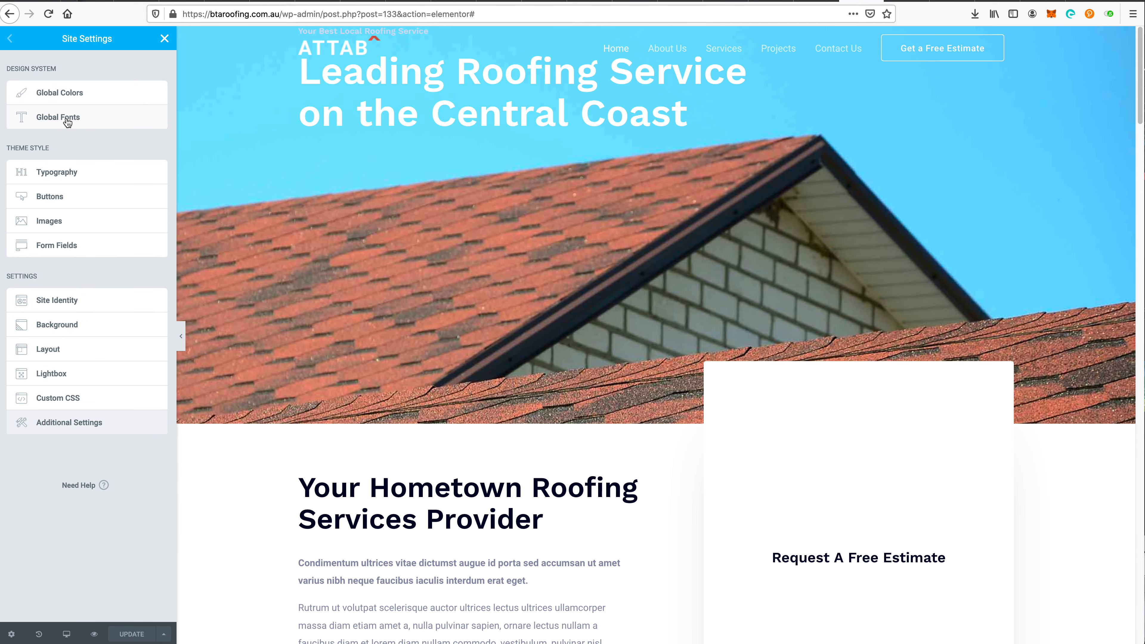
click(67, 173)
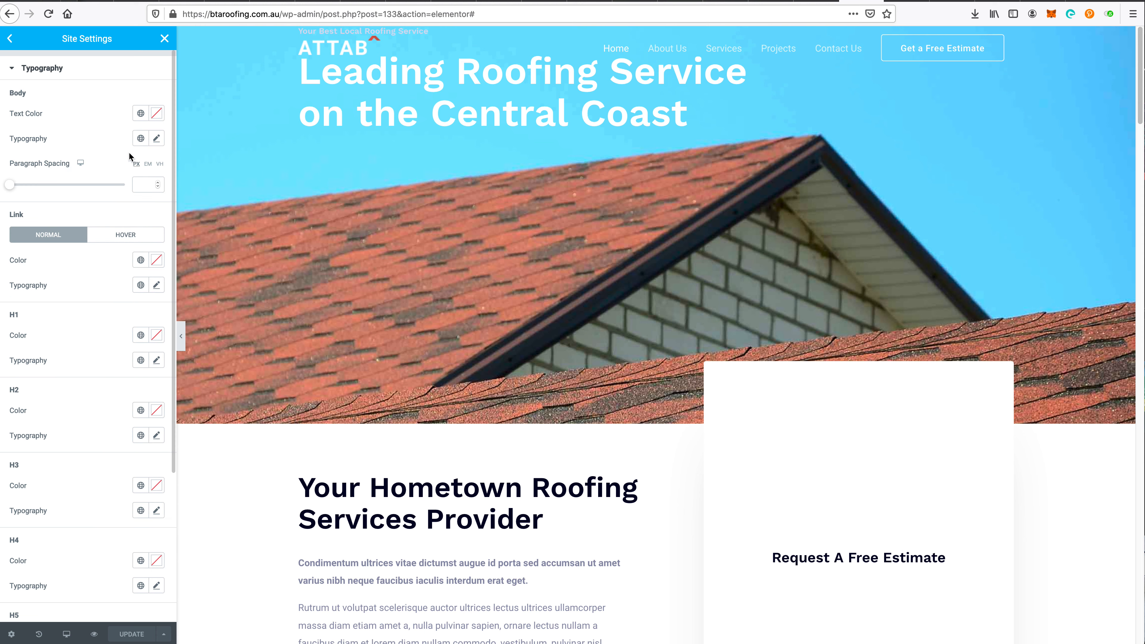
click(158, 140)
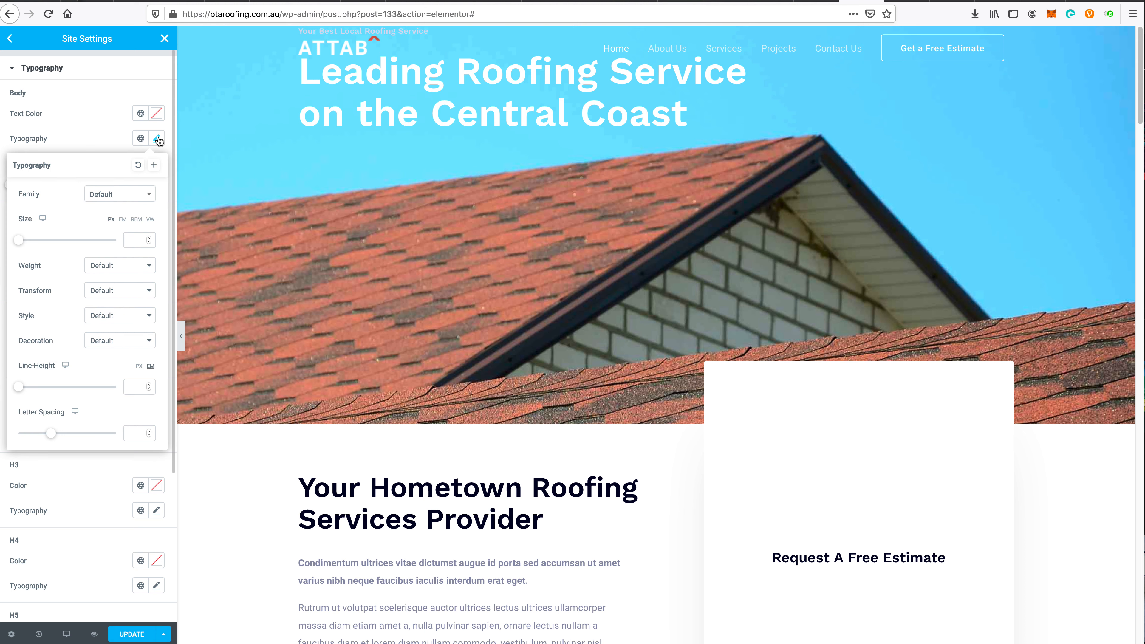
click(113, 292)
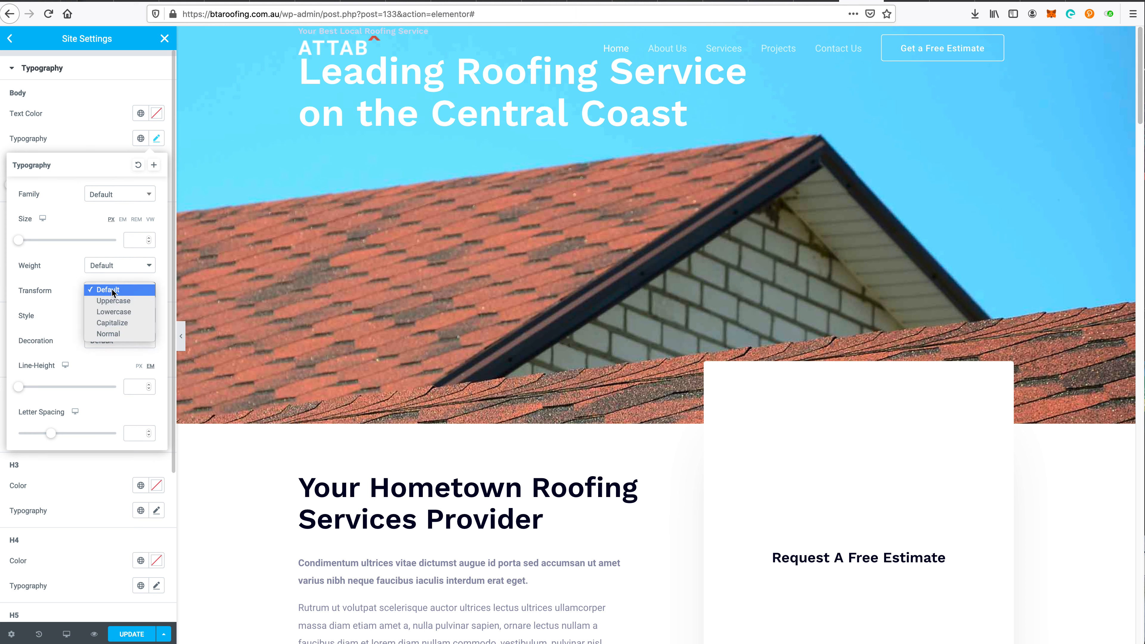
click(120, 334)
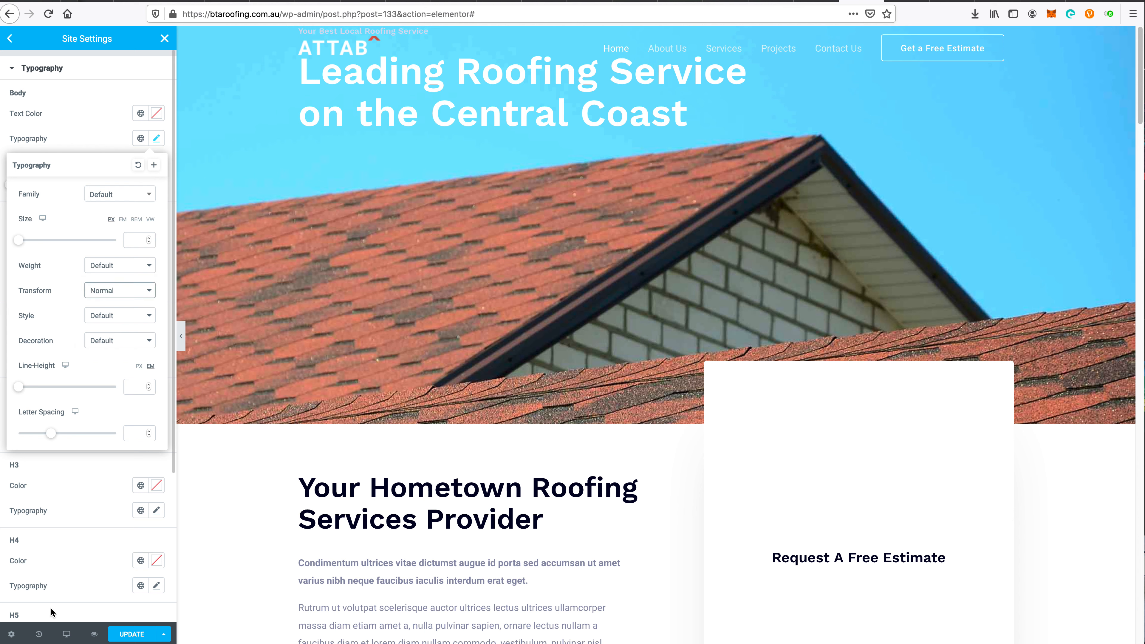
click(138, 634)
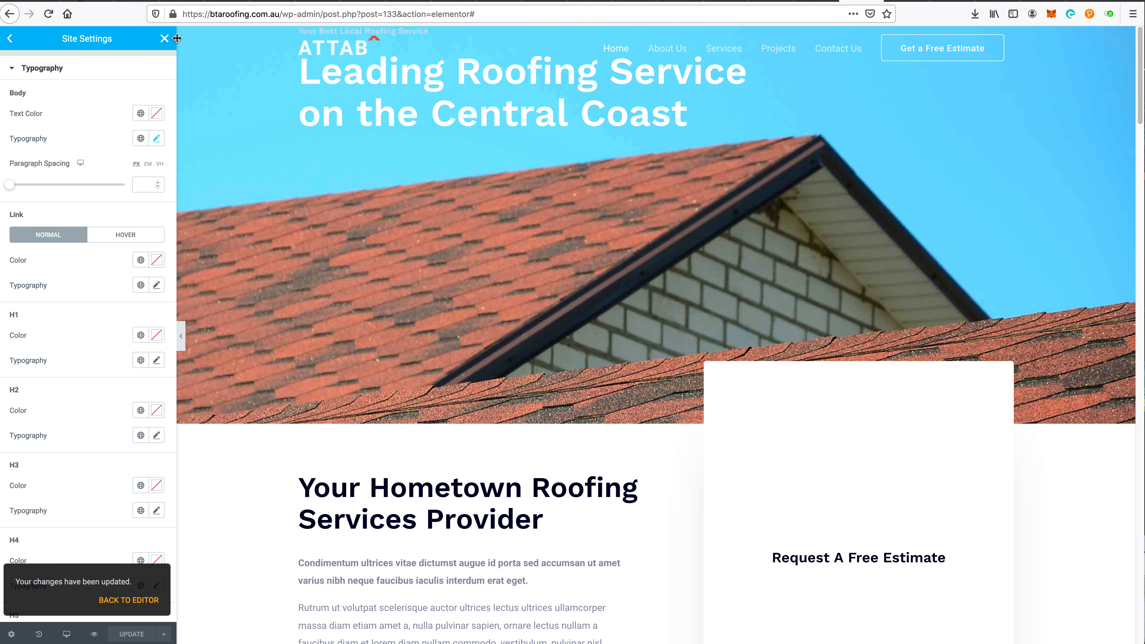
click(164, 40)
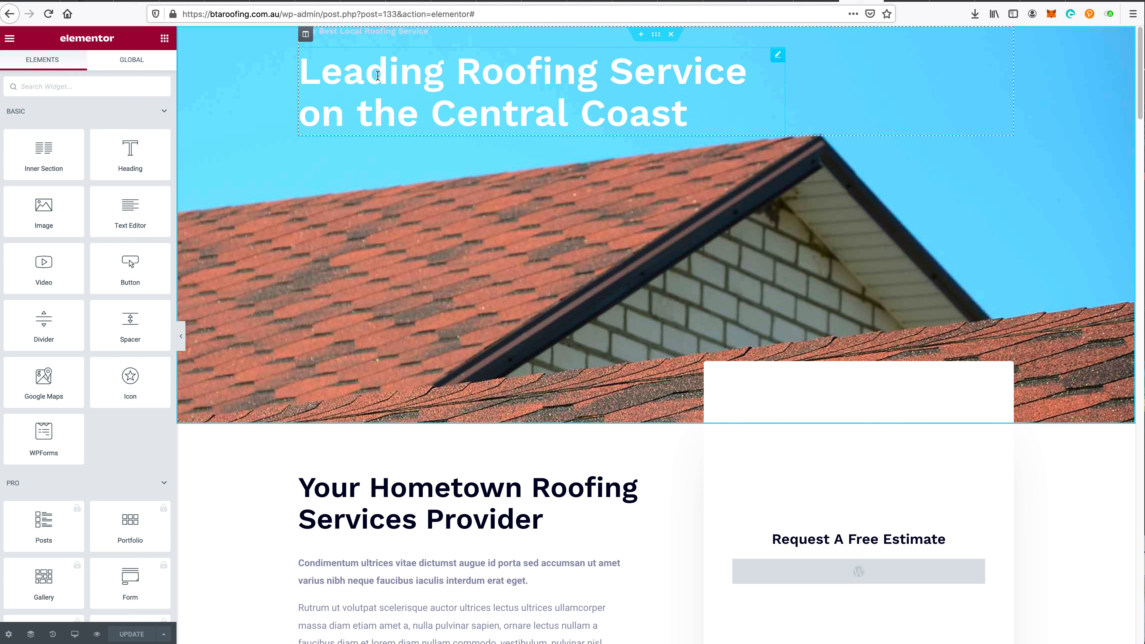
- View the live home page and examine the hero and the content below it
click(9, 42)
click(71, 223)
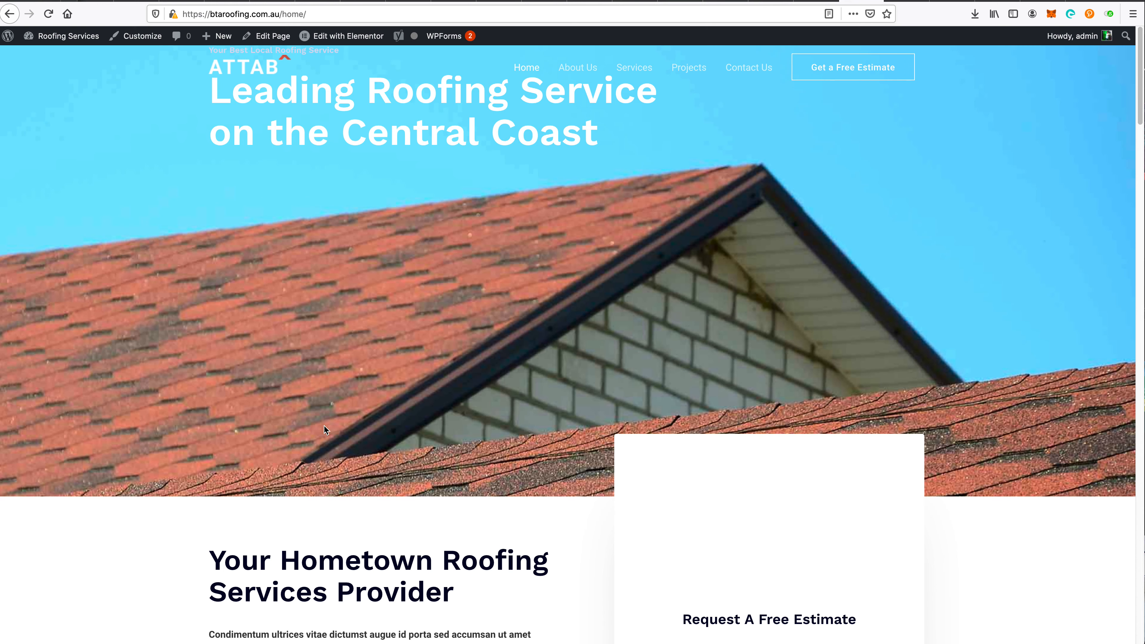
scroll(320, 341, down, 5)
scroll(320, 340, up, 5)
- Replace the header's site logo with BTA-Roofing.jpg from the media library in the theme customizer, skipping cropping, and publish
click(135, 43)
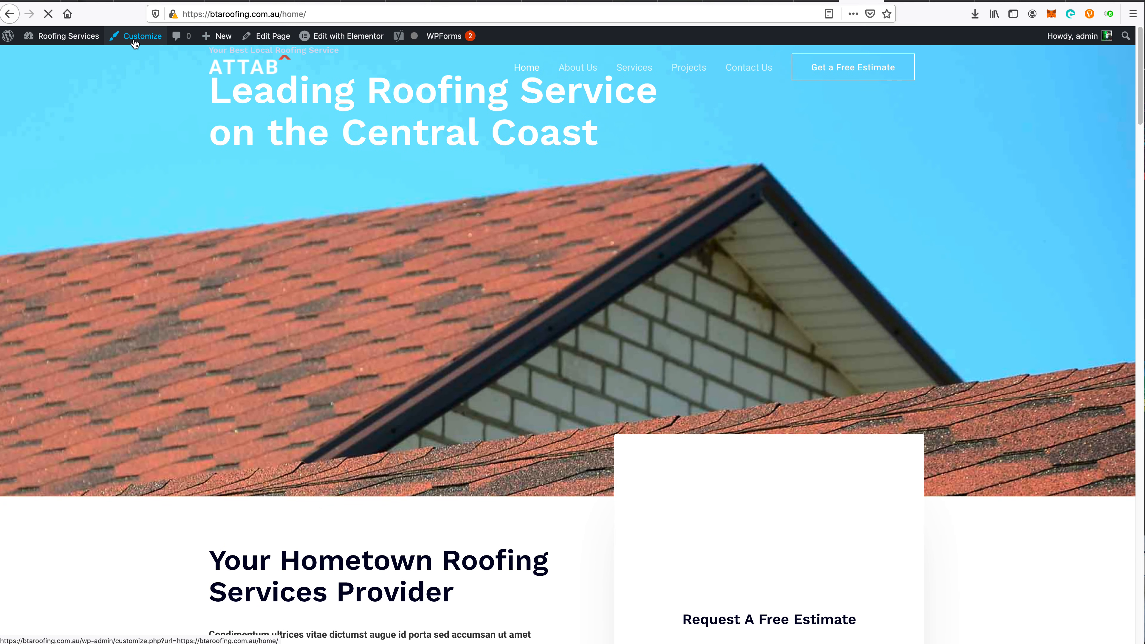
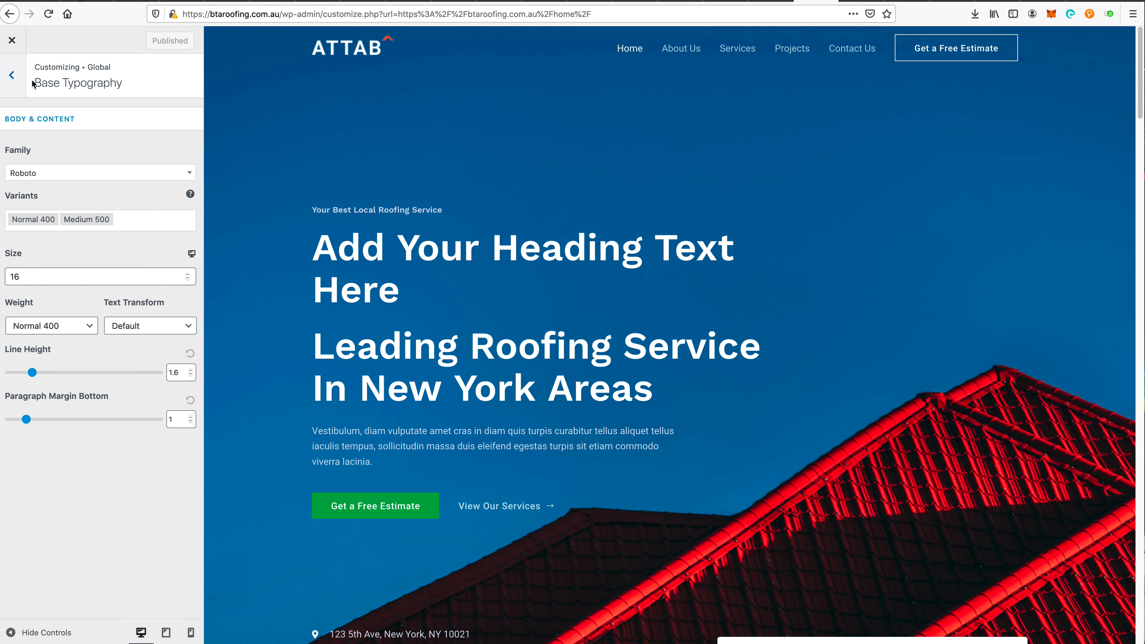
click(19, 83)
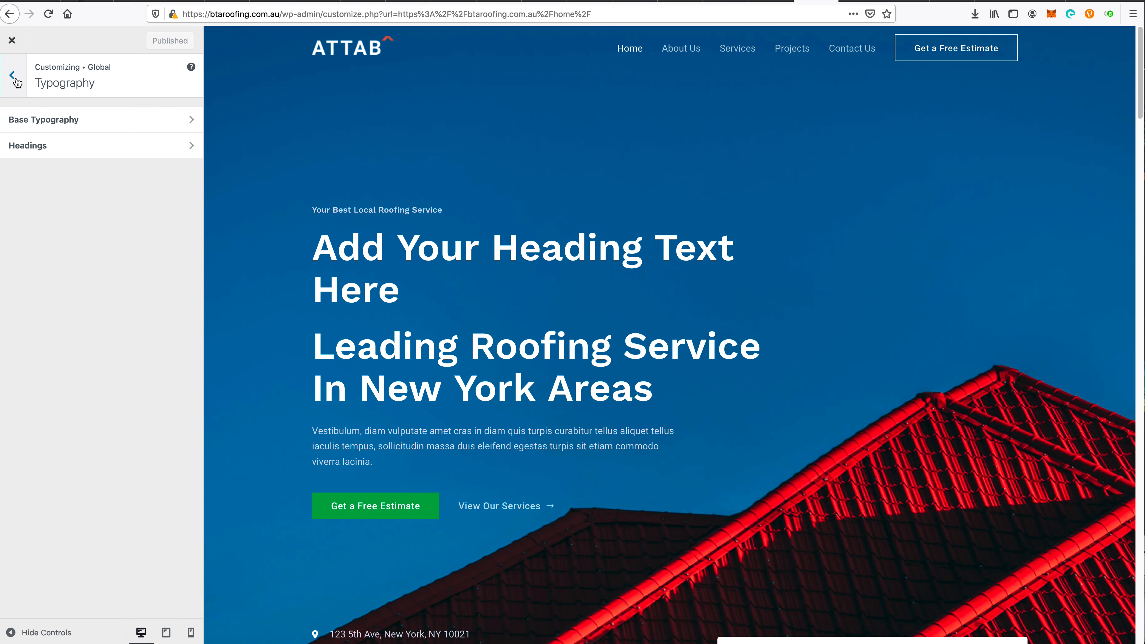
click(17, 82)
click(14, 80)
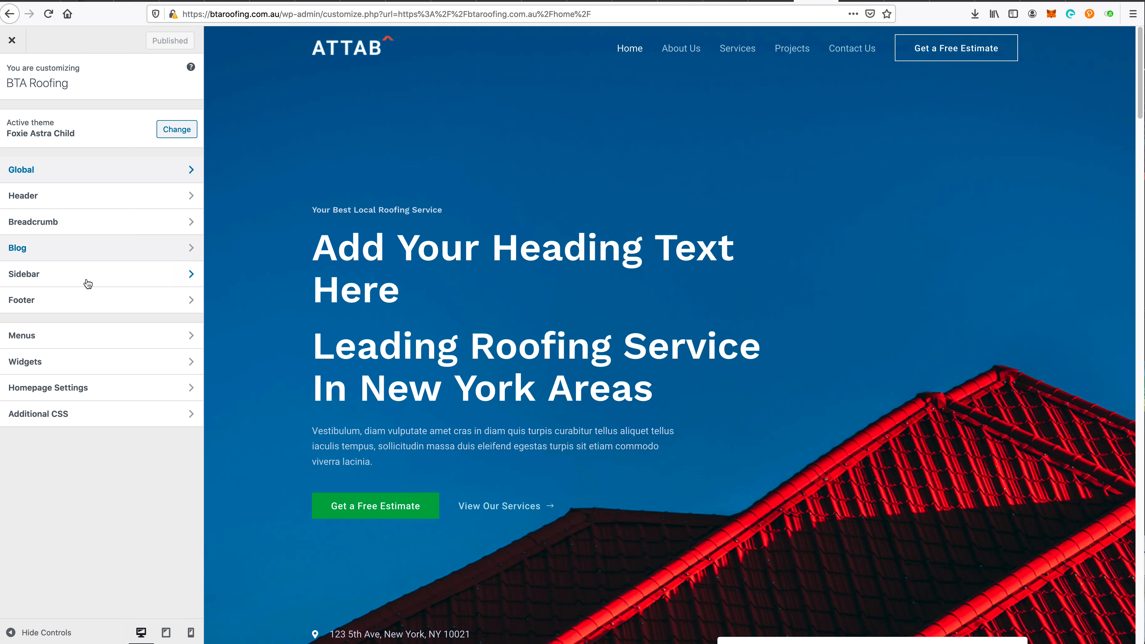
click(59, 205)
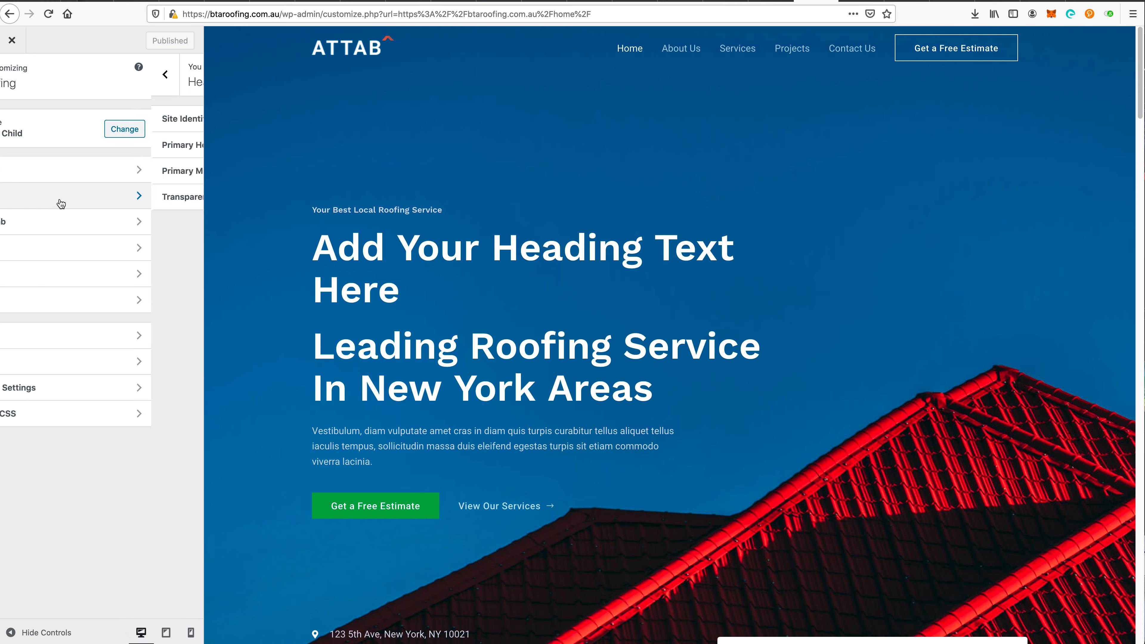
click(53, 129)
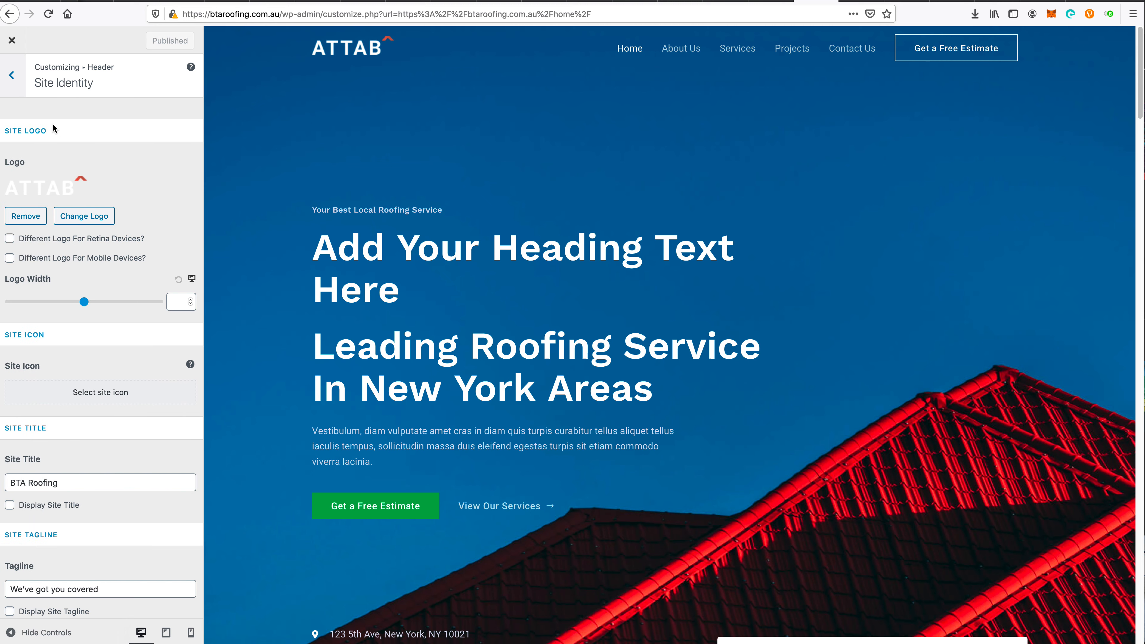
click(84, 215)
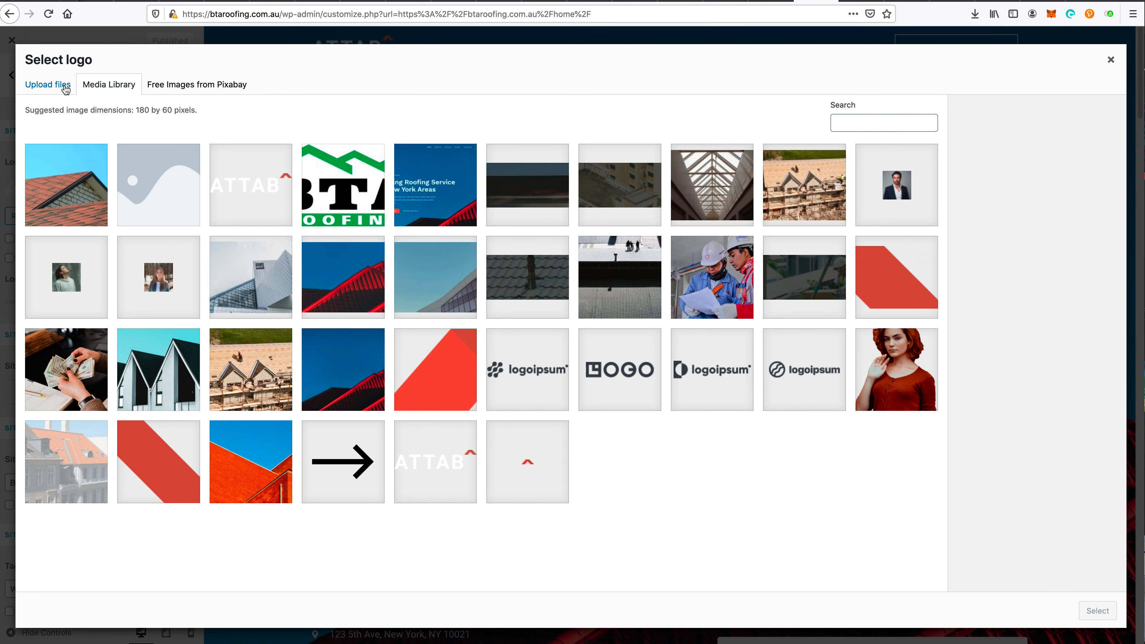
click(359, 211)
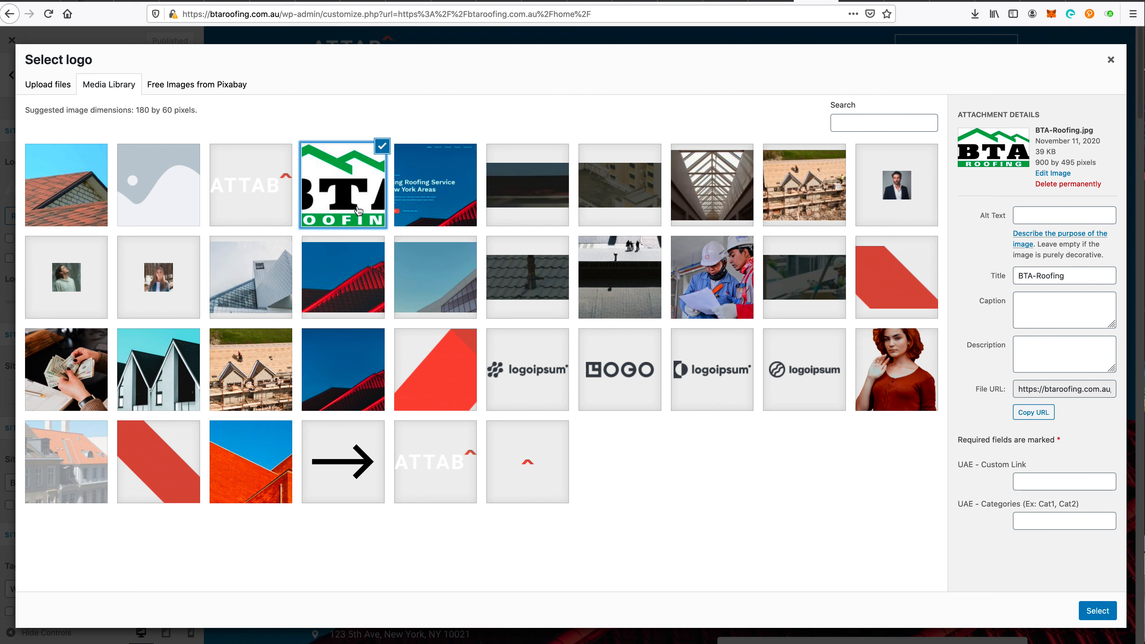
click(1098, 611)
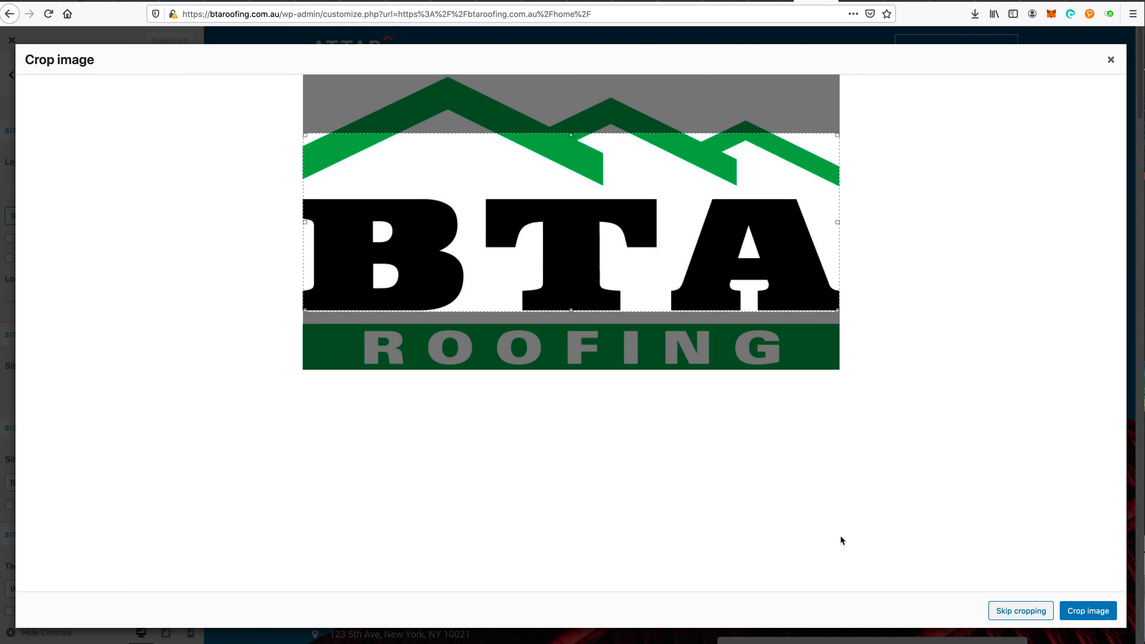
click(1021, 610)
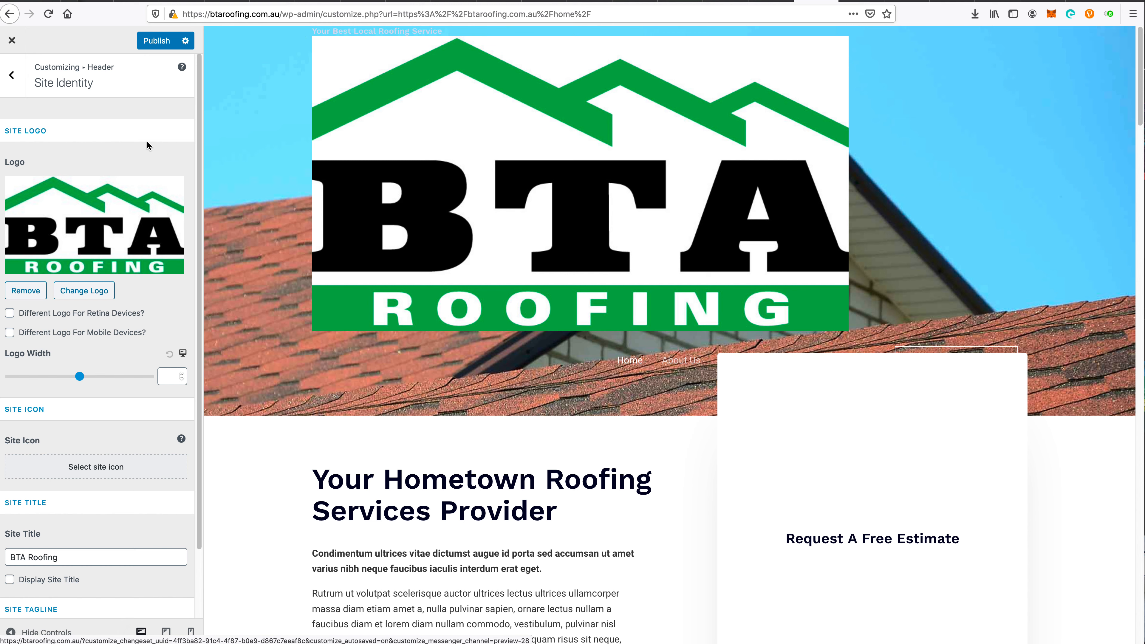
click(154, 43)
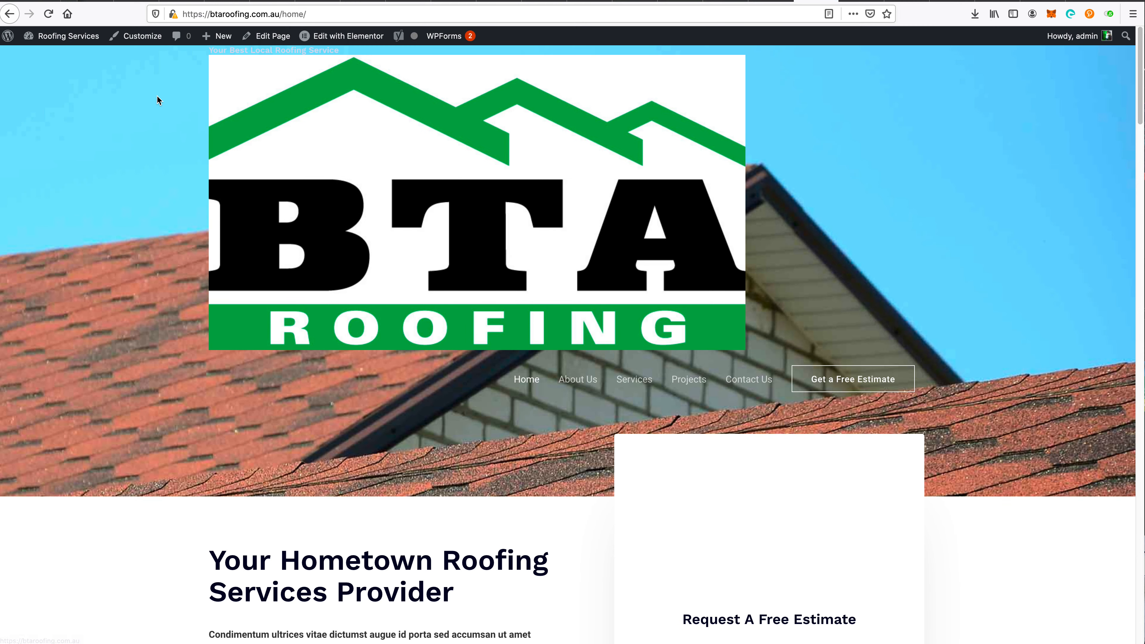
- Start a new Header Footer & Blocks template from the WordPress dashboard and set its template type to Header
mouse_move(66, 36)
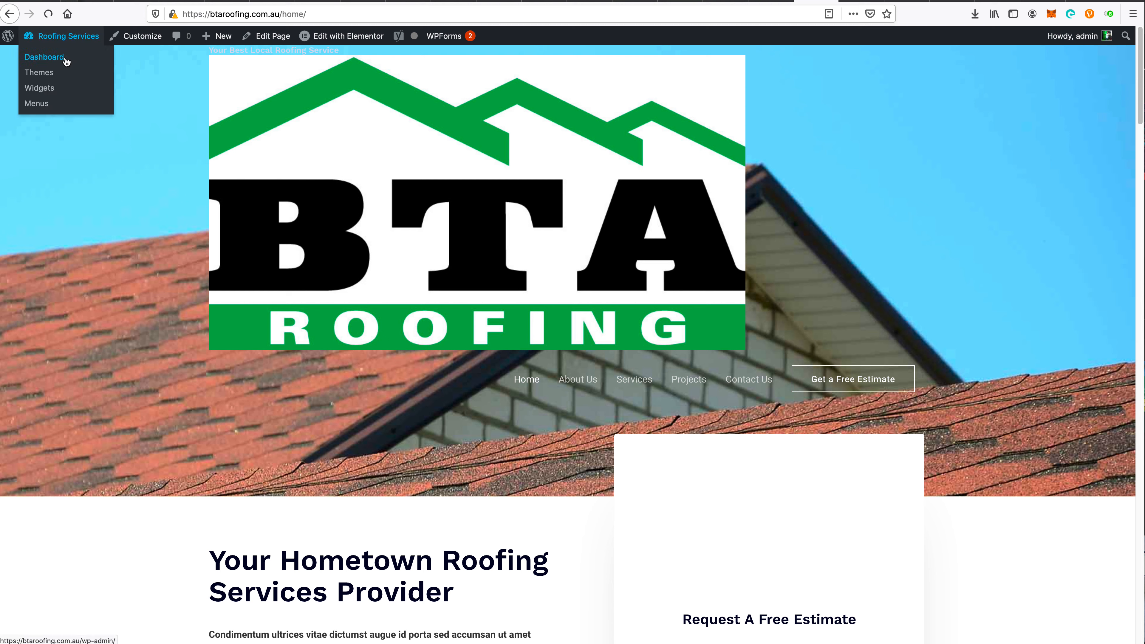
click(66, 61)
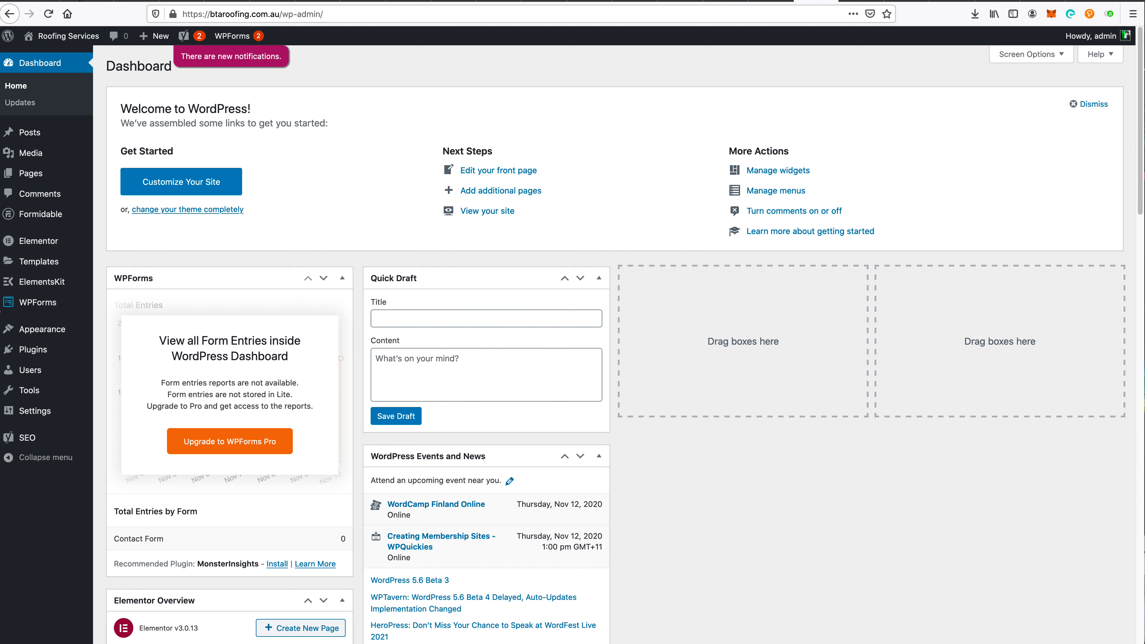
mouse_move(40, 331)
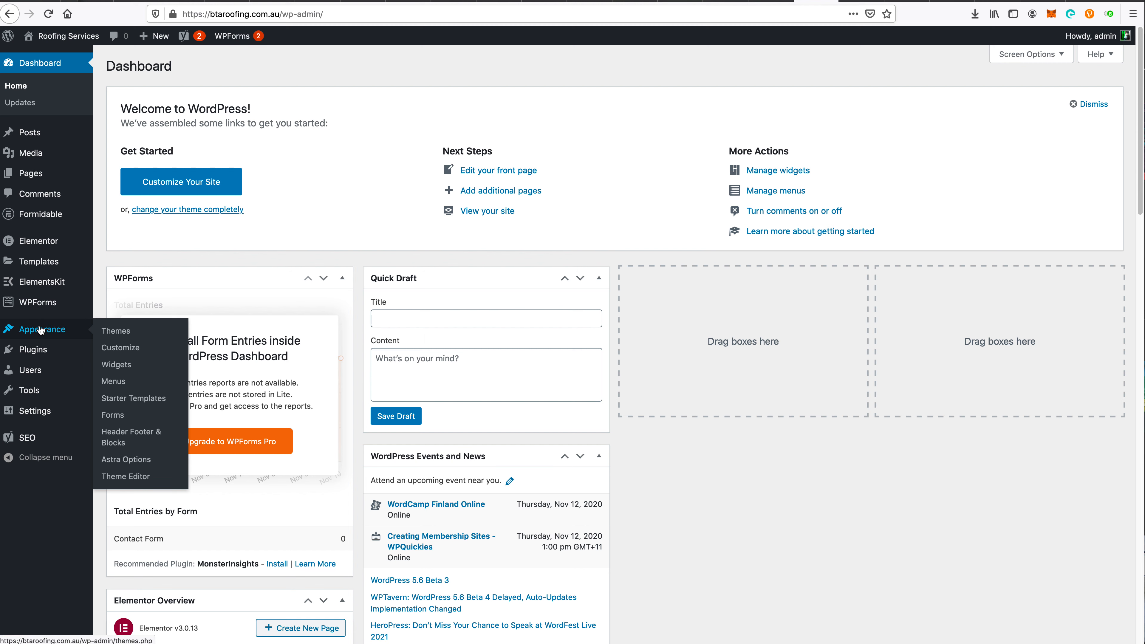
click(145, 436)
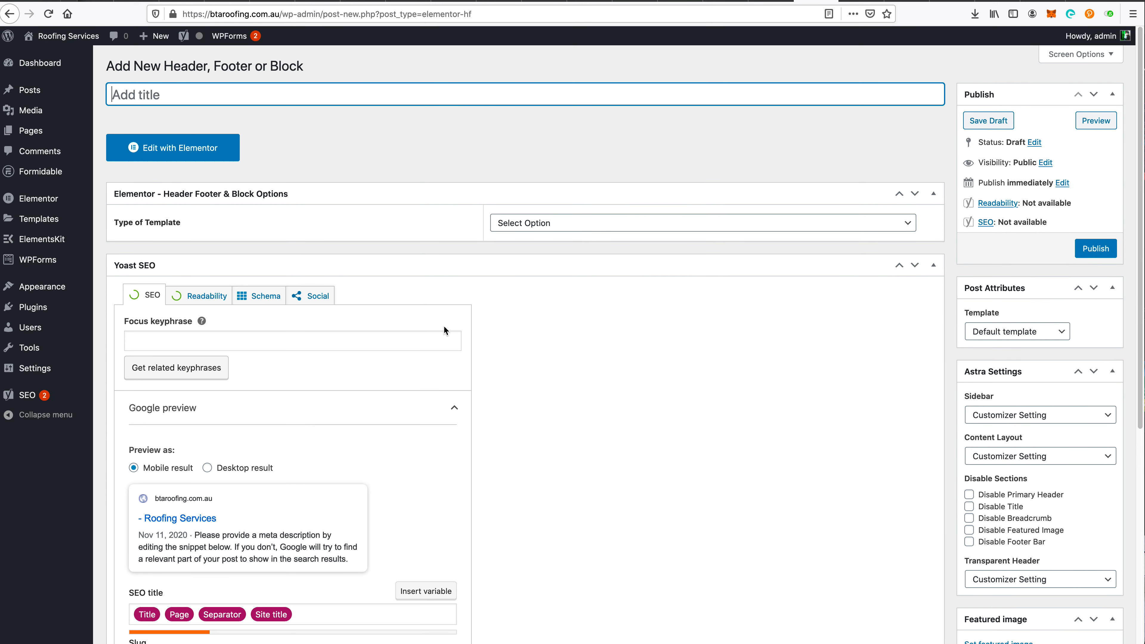
click(599, 225)
click(605, 234)
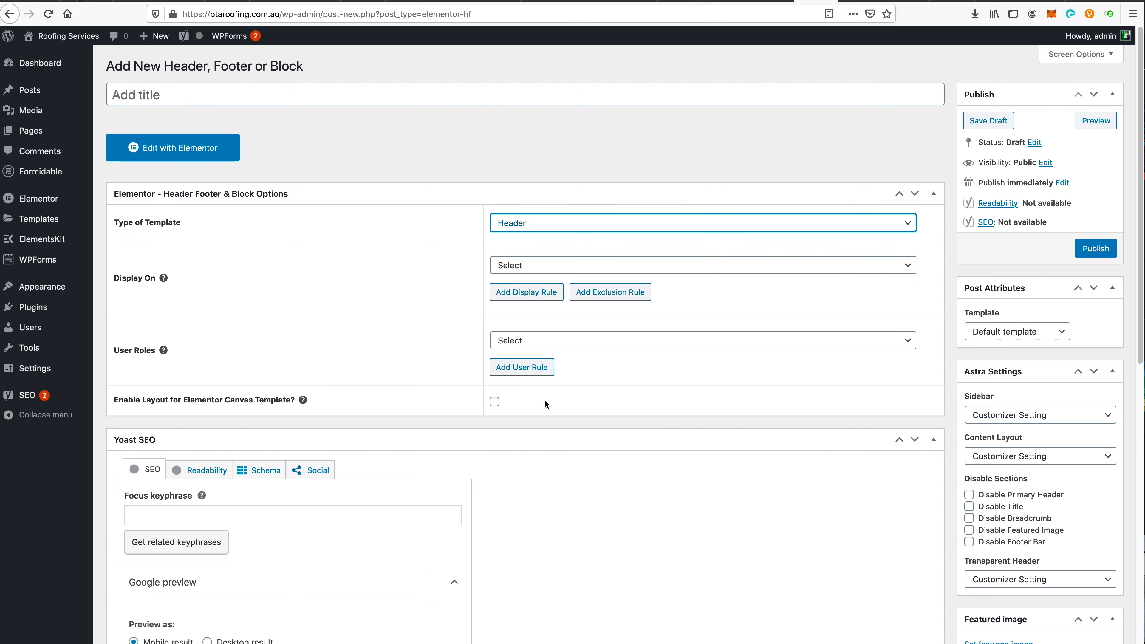
- Set the header template to display on the Entire Website
scroll(510, 440, down, 5)
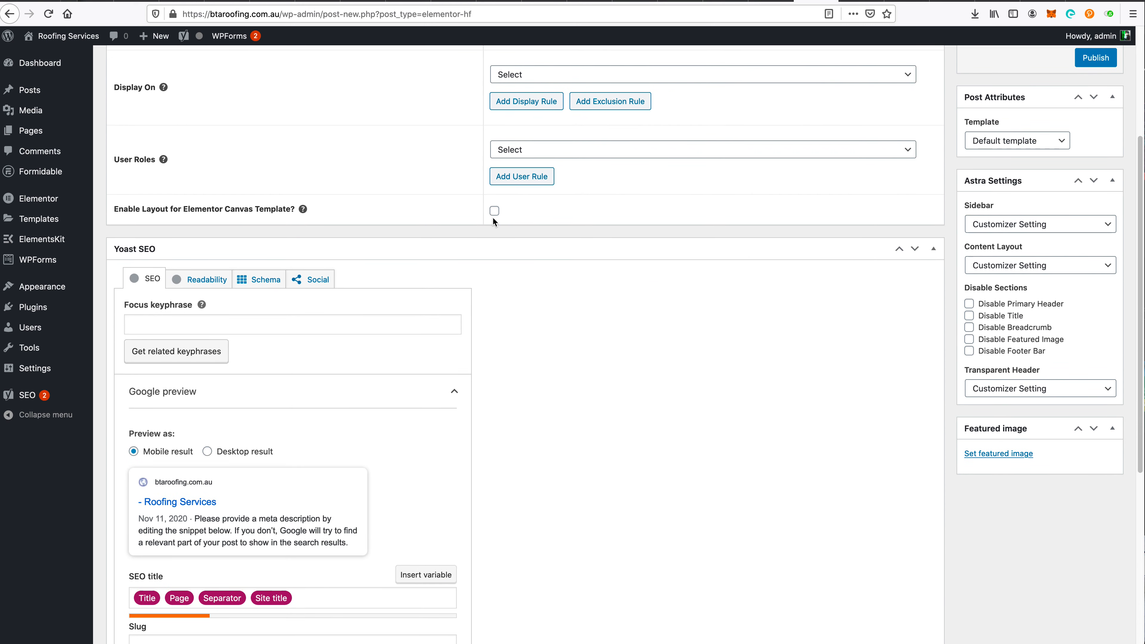
scroll(544, 185, up, 3)
click(570, 170)
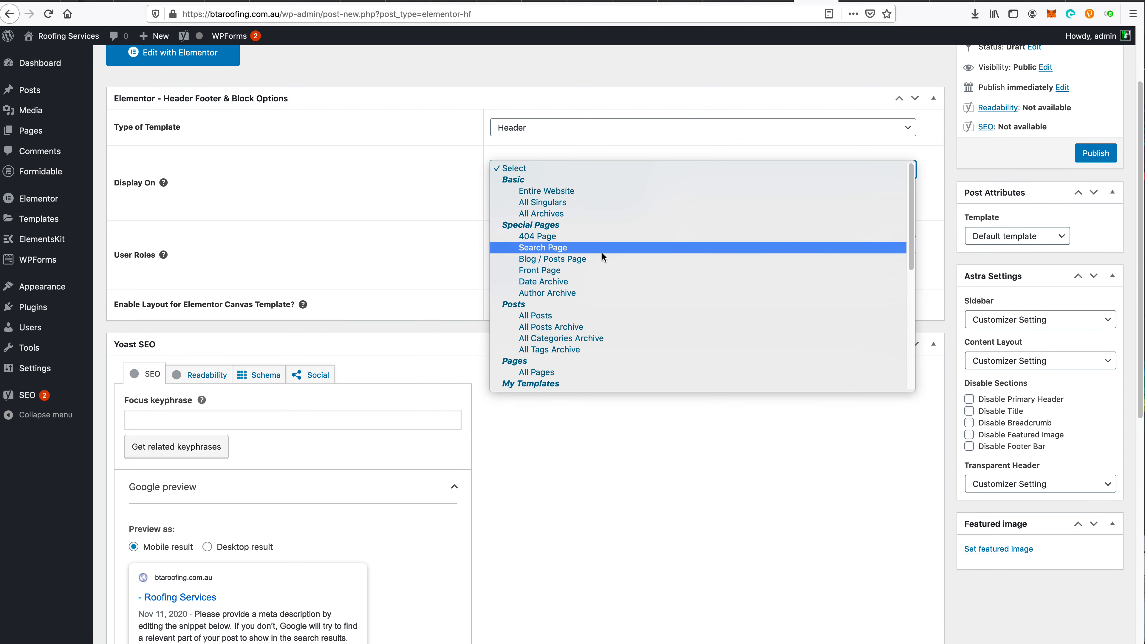
click(592, 191)
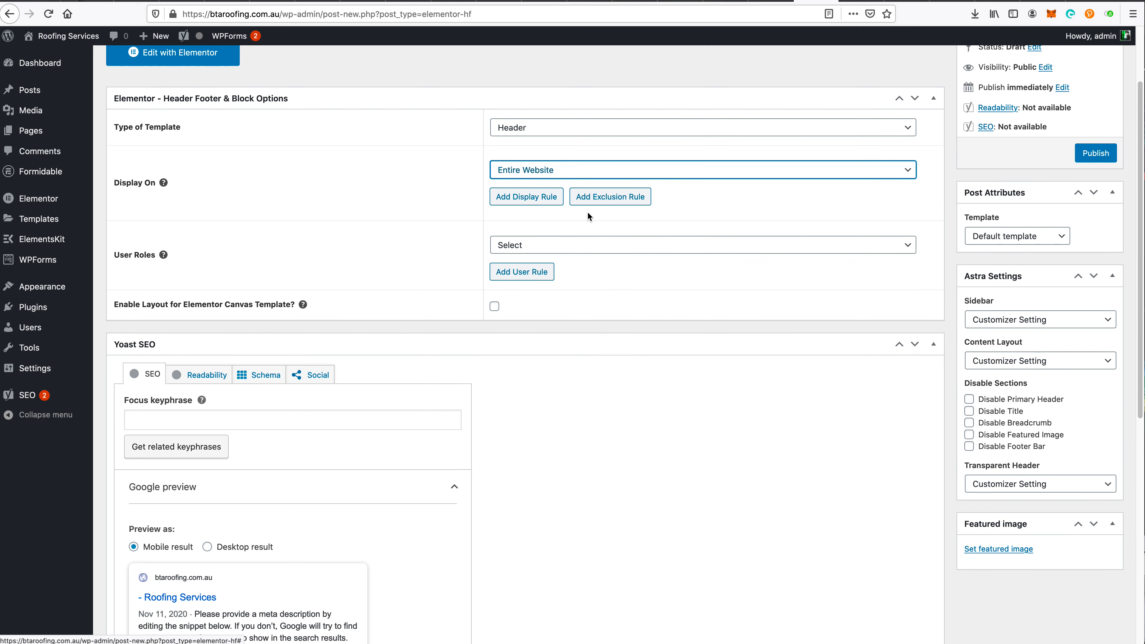
- Add an exclusion rule for specific pages so the header does not display on the Under Construction page
click(595, 200)
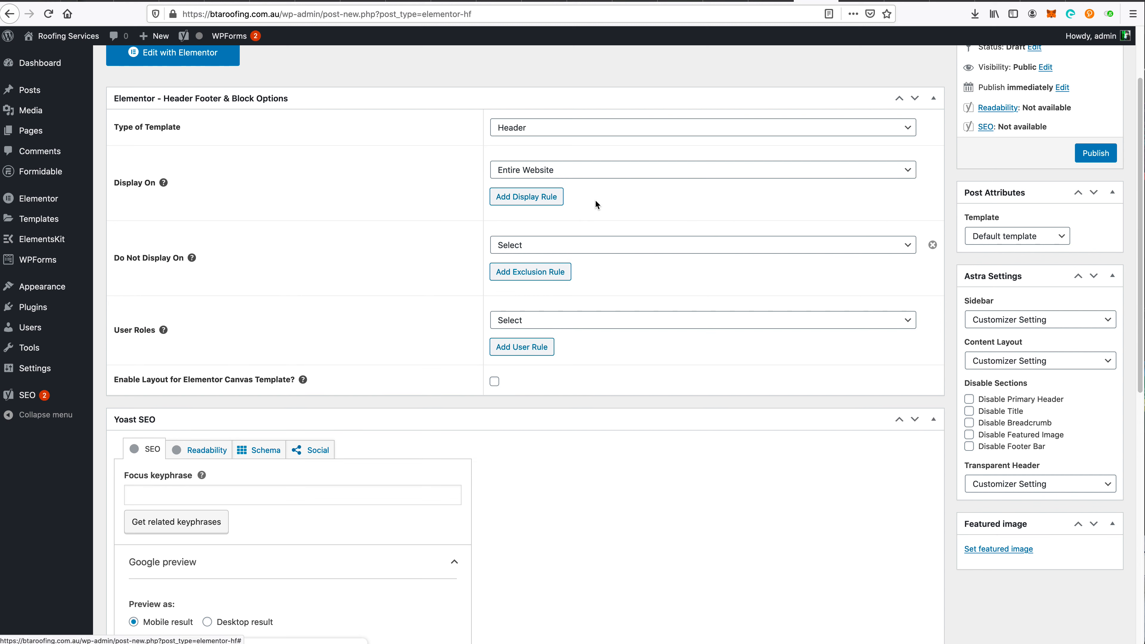
click(580, 248)
scroll(605, 340, down, 5)
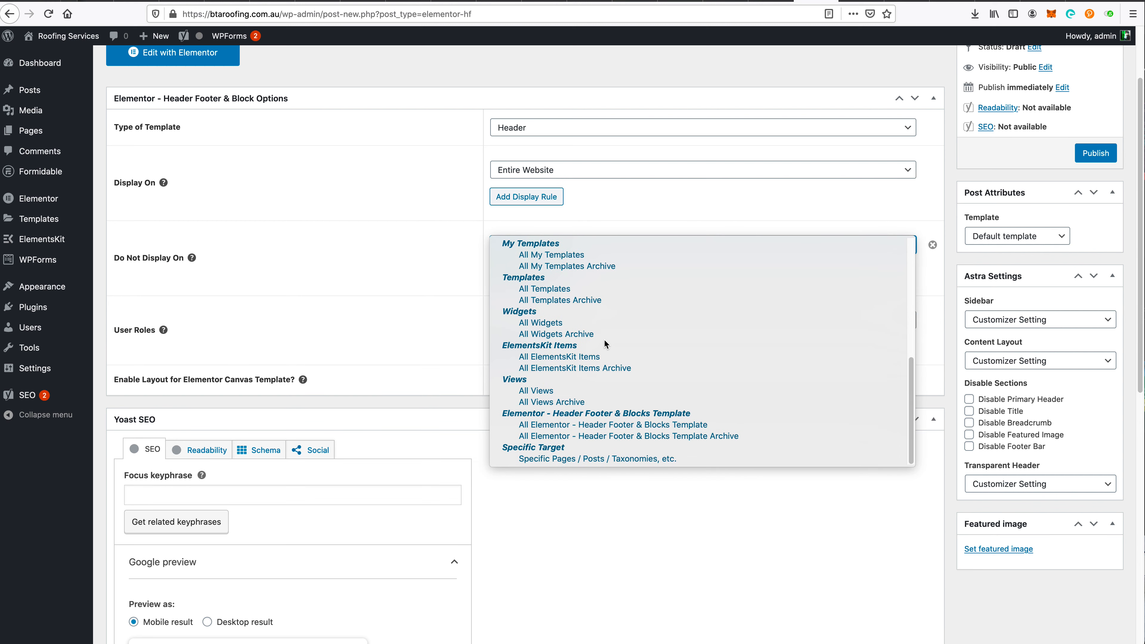
click(588, 457)
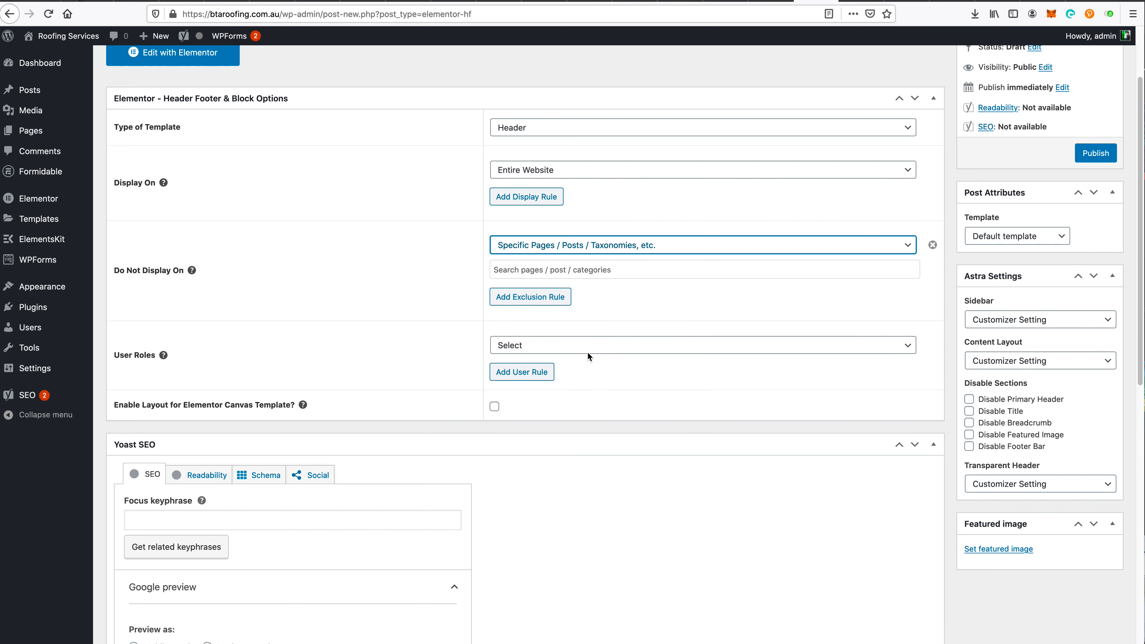
click(576, 271)
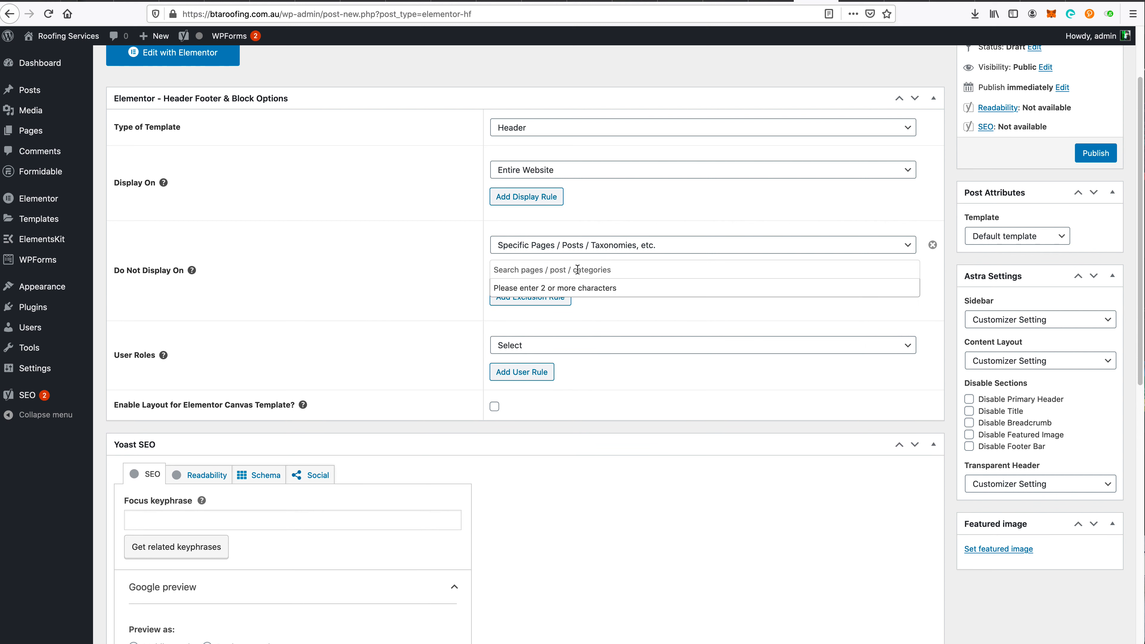
text(und)
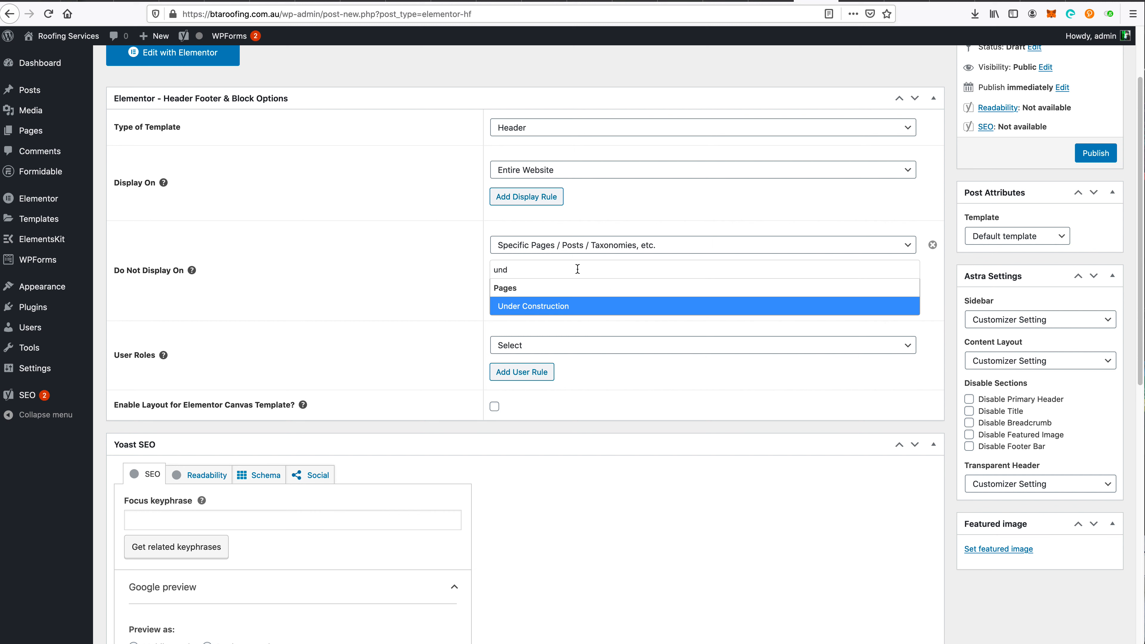
click(559, 307)
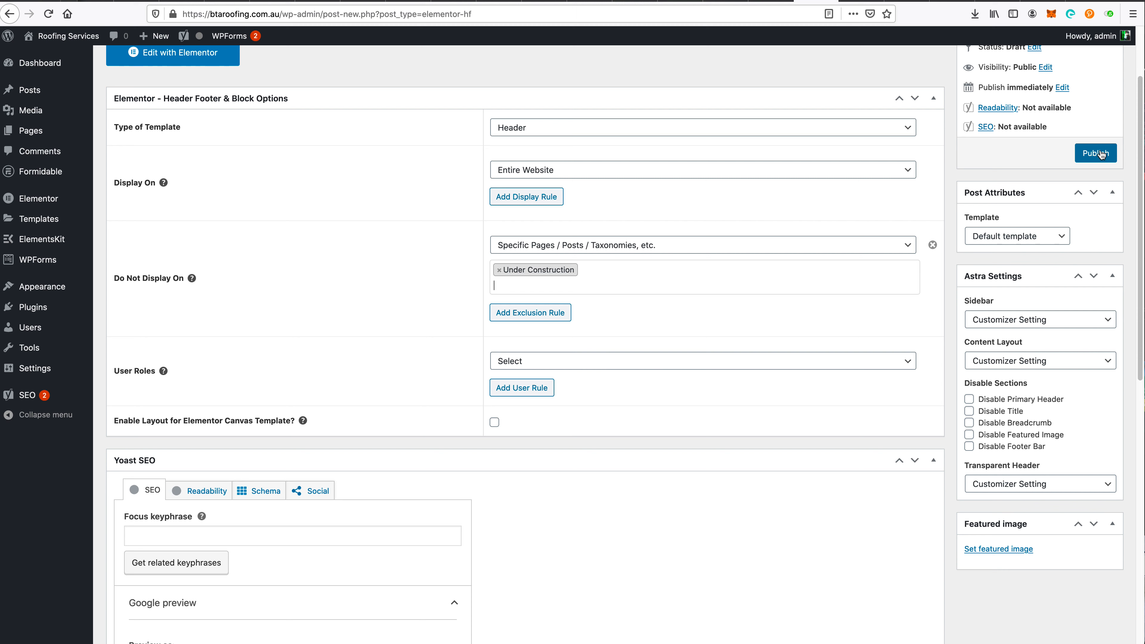
- Set the header template's sidebar to No Sidebar and content layout to Full Width / Contained, and publish the template
click(1038, 319)
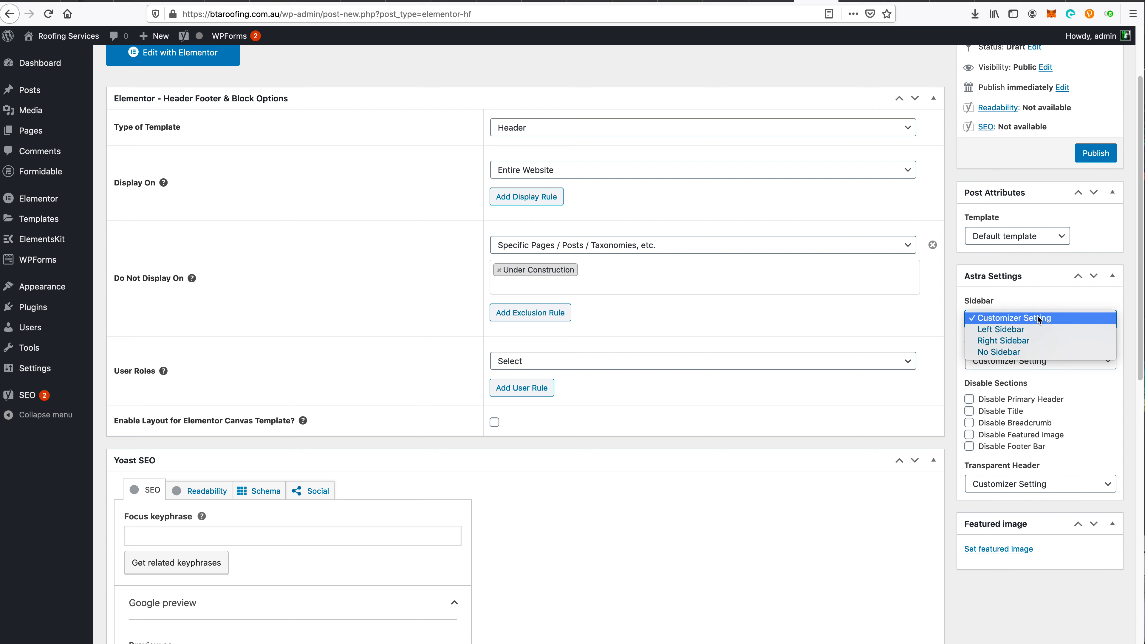
click(1044, 352)
click(1040, 359)
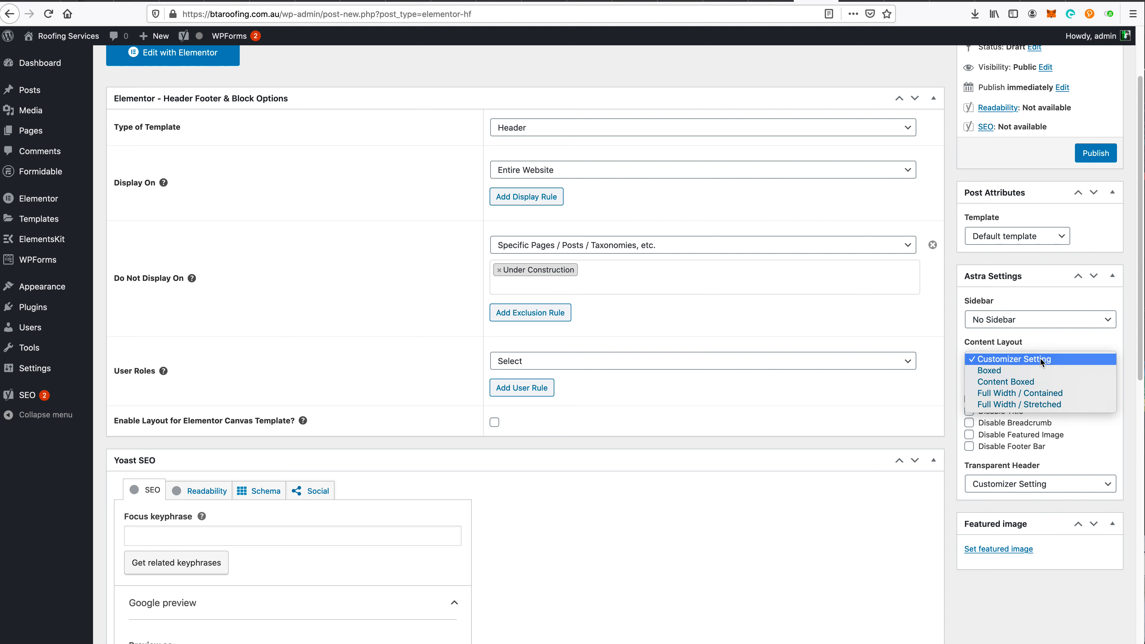
click(1062, 394)
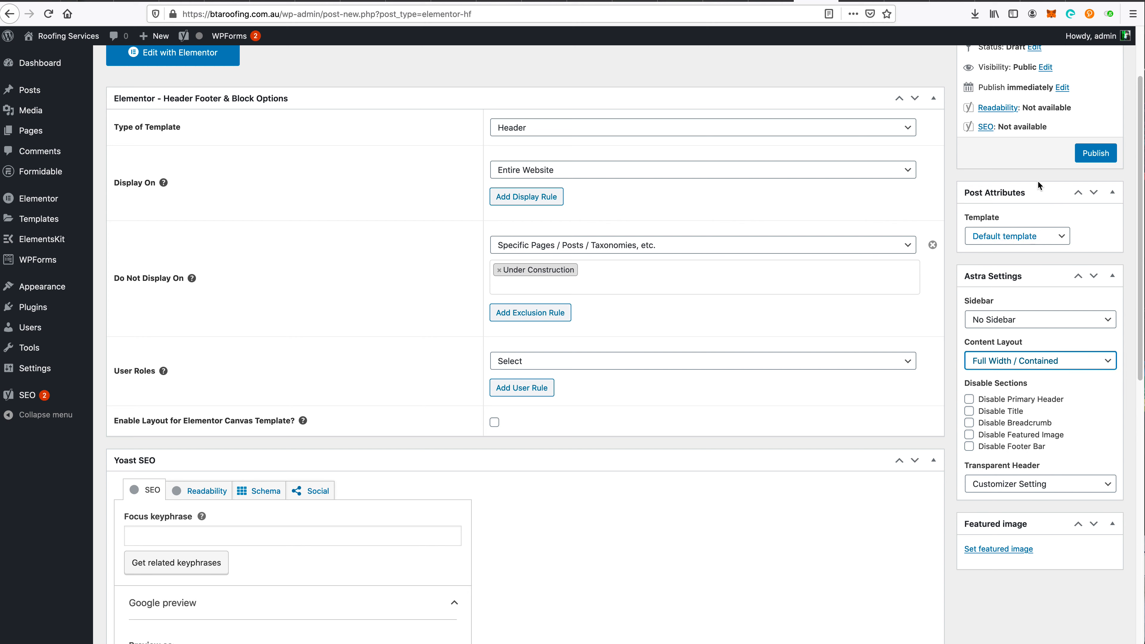
click(1096, 154)
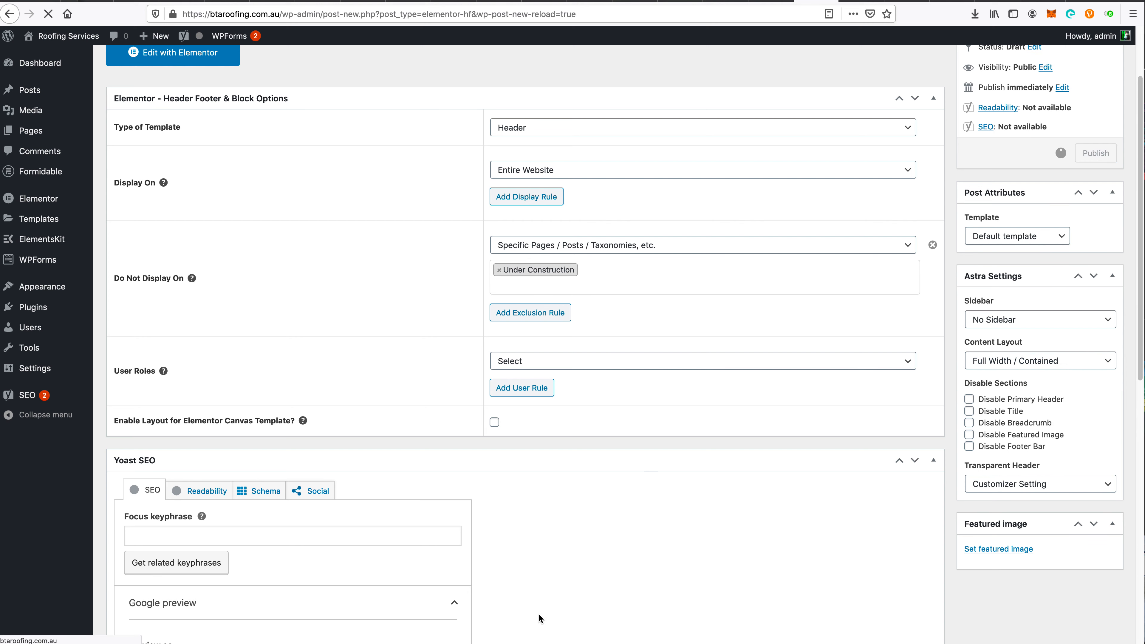
scroll(539, 618, down, 10)
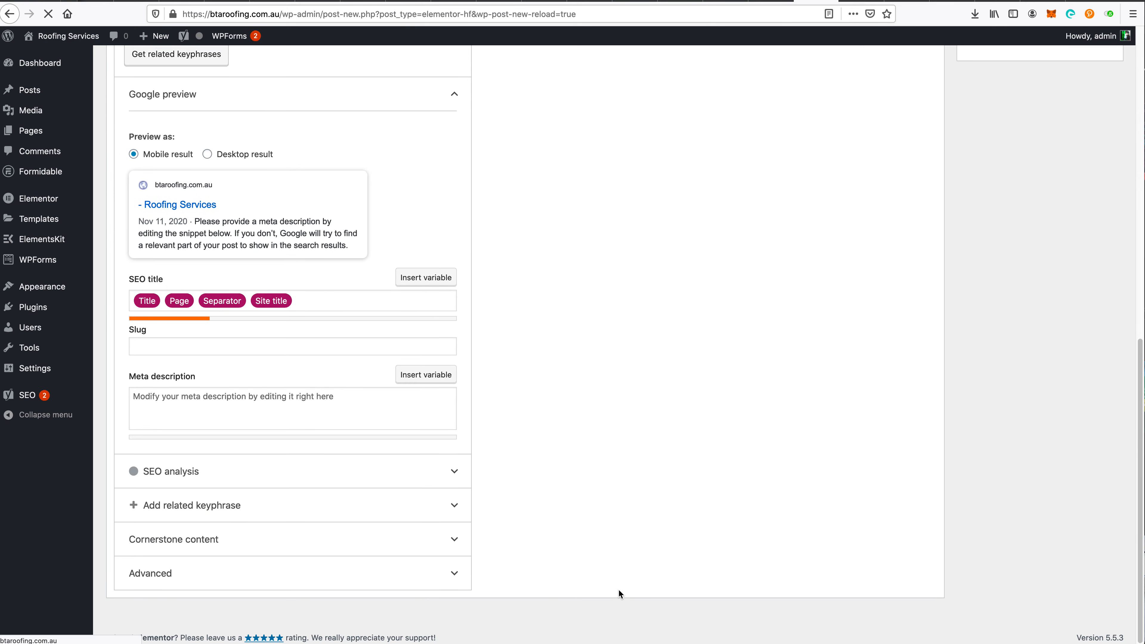
scroll(613, 584, up, 10)
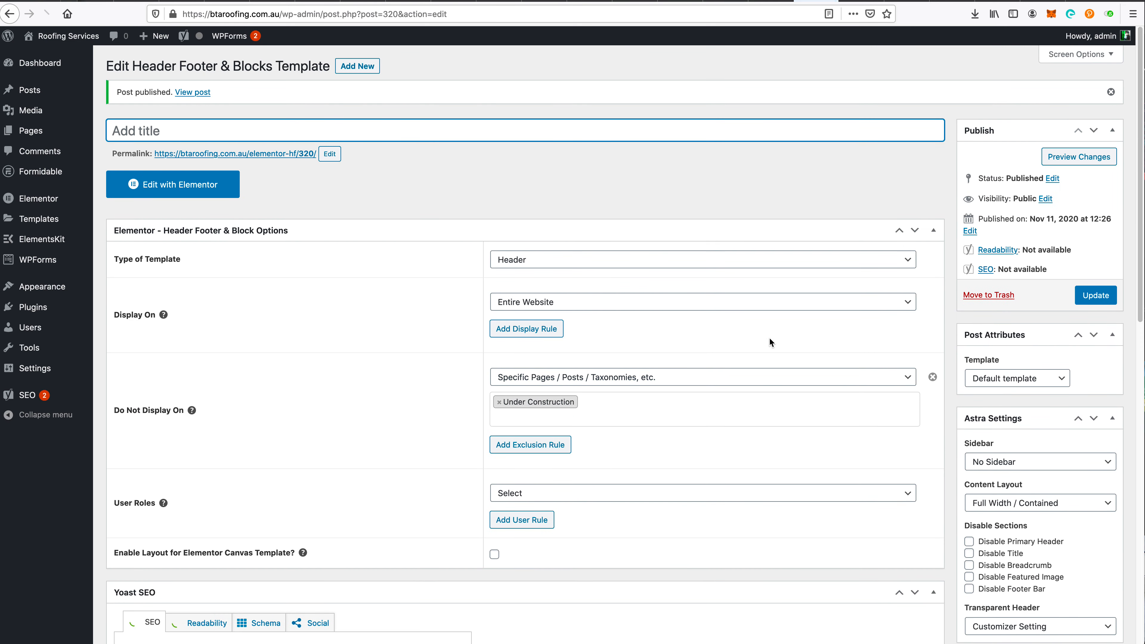
click(1099, 296)
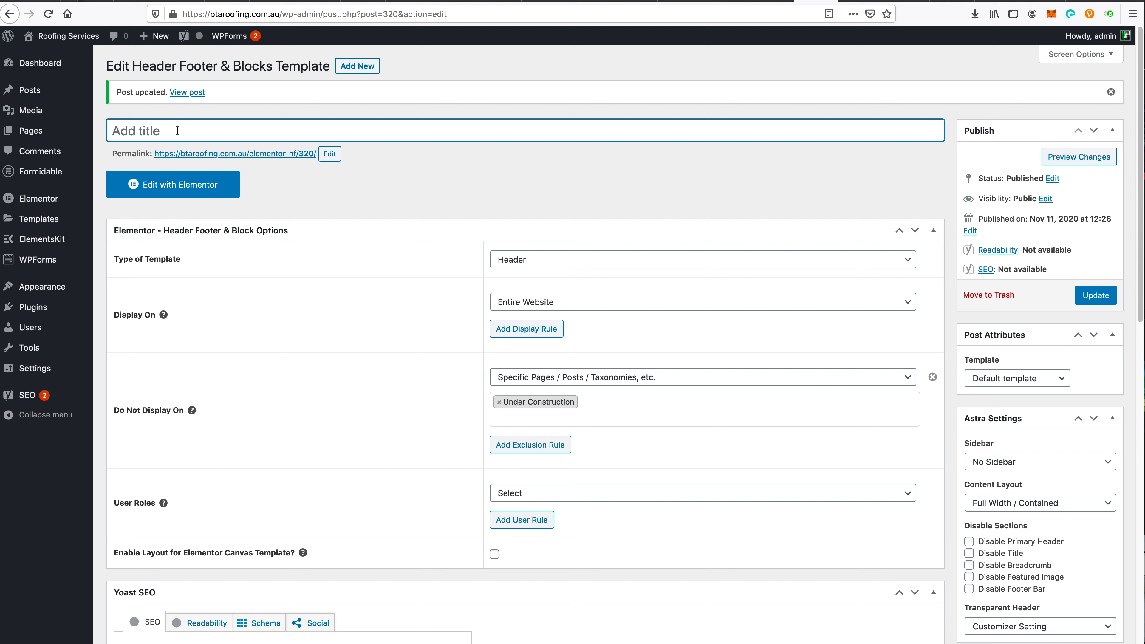
text(Header)
key(super+a)
key(BackSpace)
- Change the header template's permalink slug to header
click(329, 154)
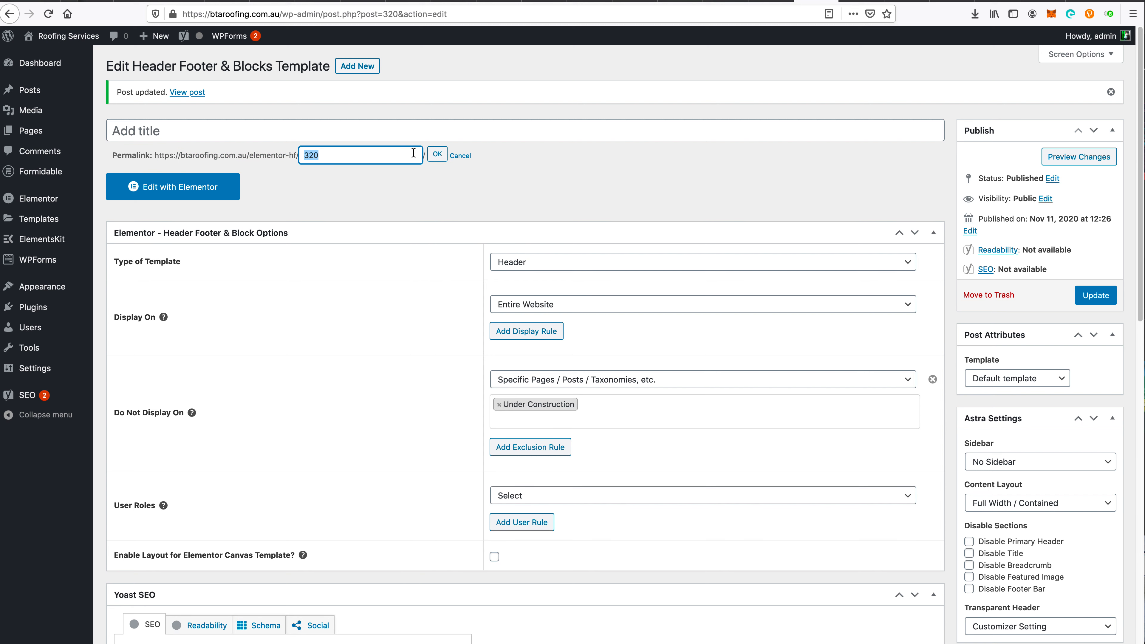
text(header)
click(437, 154)
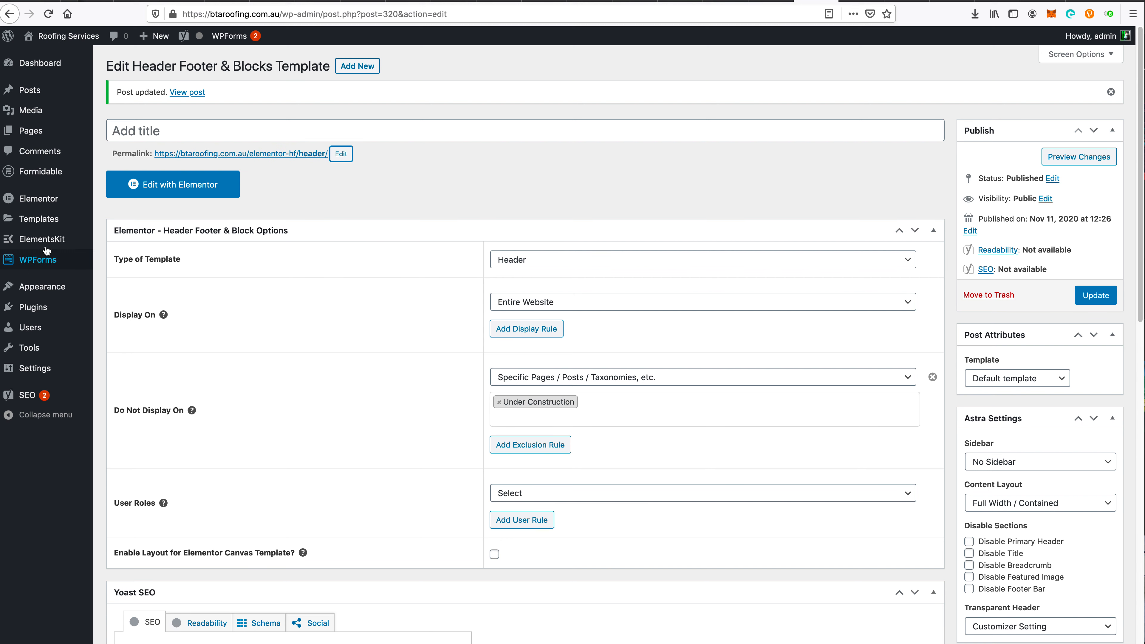
- Title the template Header, update it, and open it in the Elementor editor
click(191, 129)
text(Header)
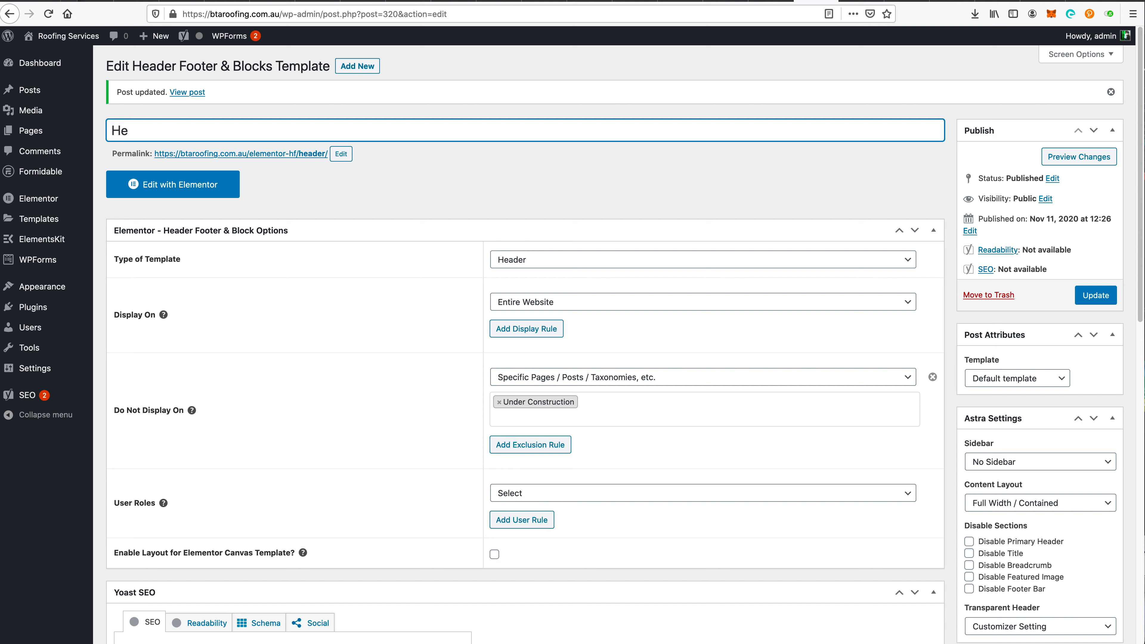
click(1087, 296)
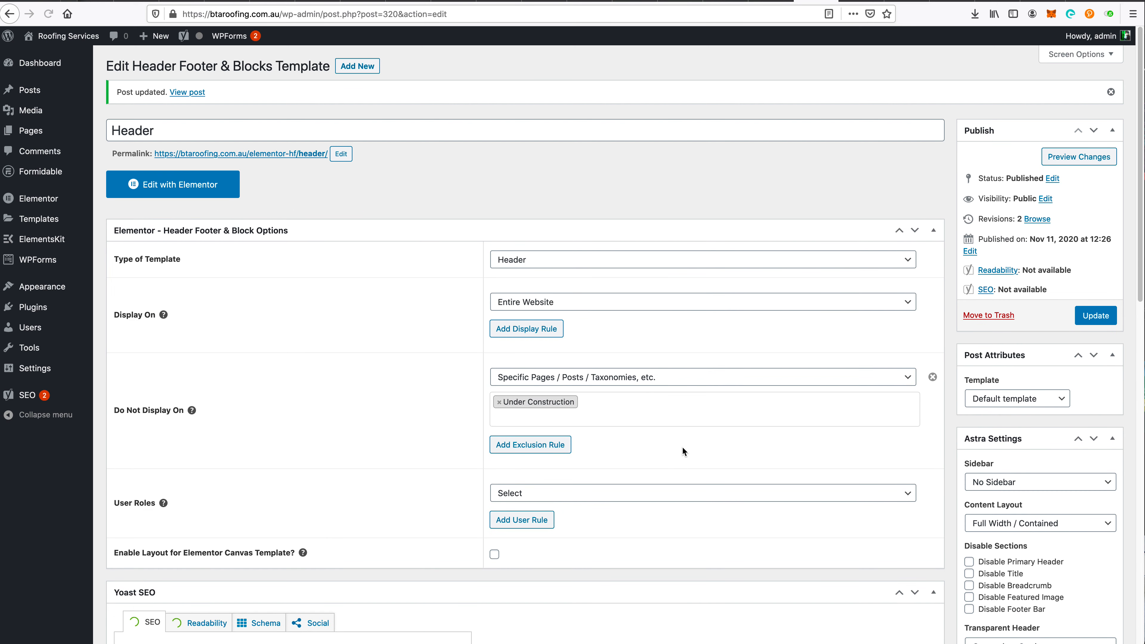
click(180, 184)
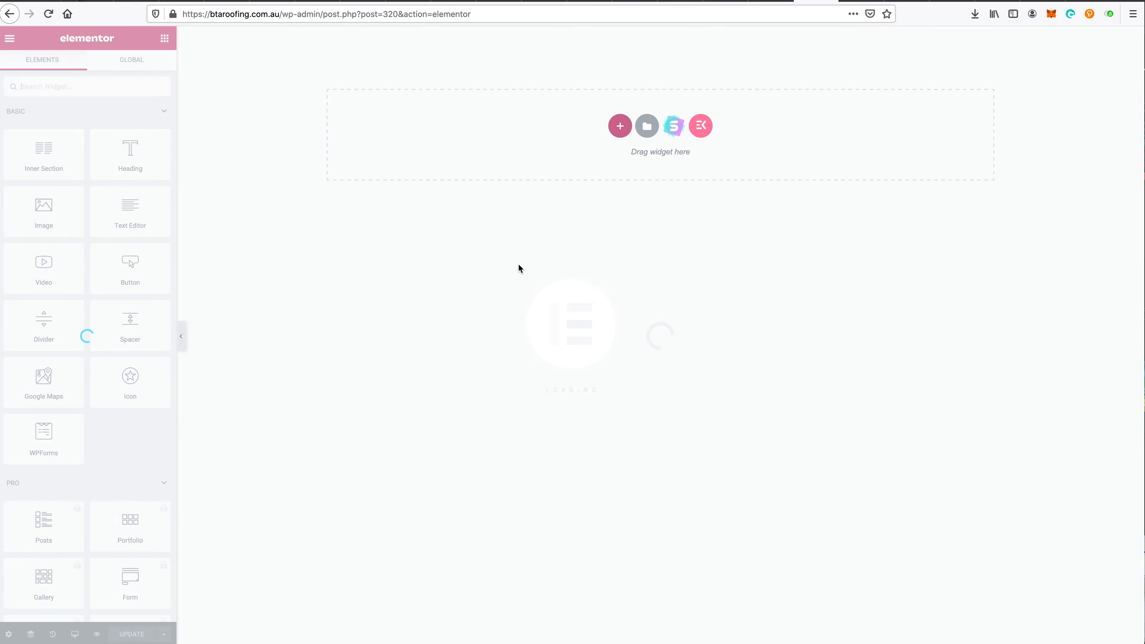
click(620, 126)
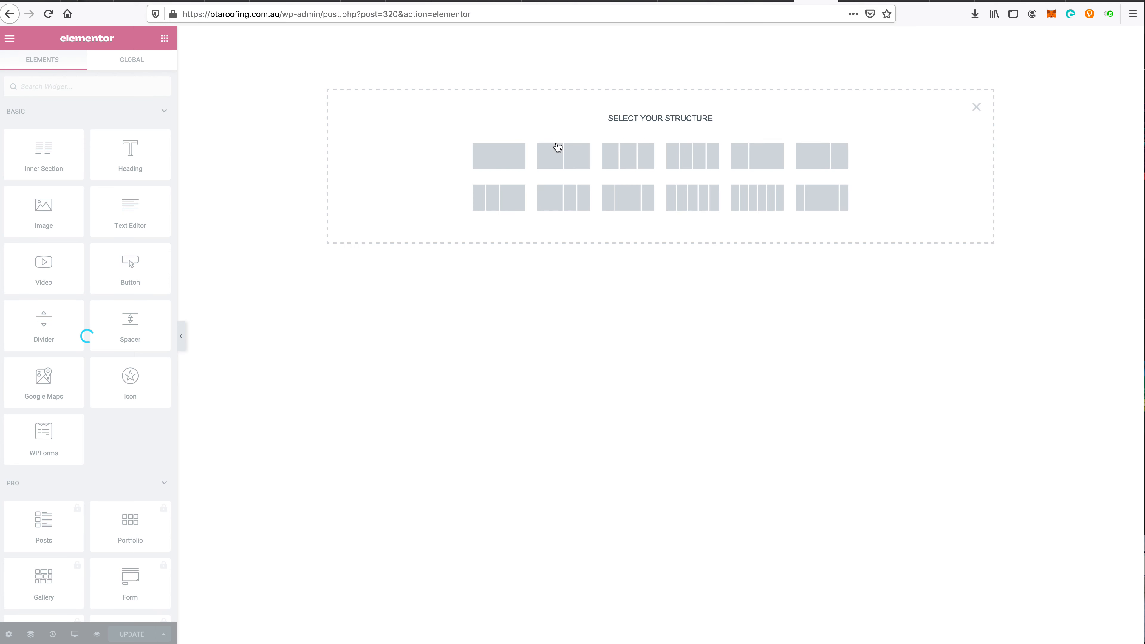
click(512, 145)
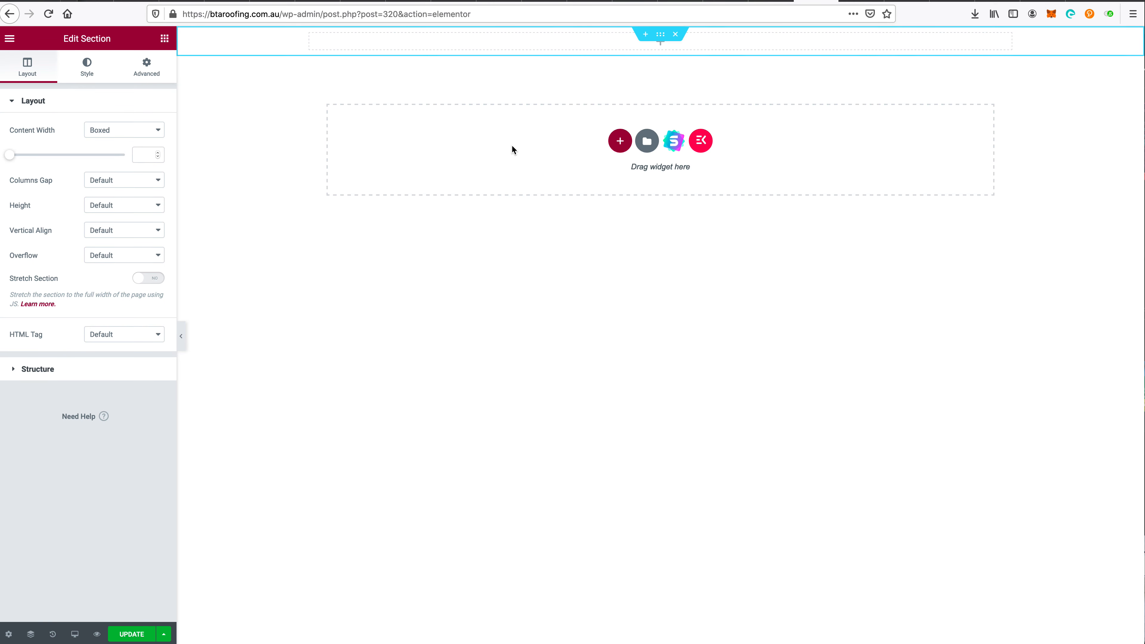
click(678, 36)
- Add a two-column section to the header template and set its left column's width to 20%
click(614, 132)
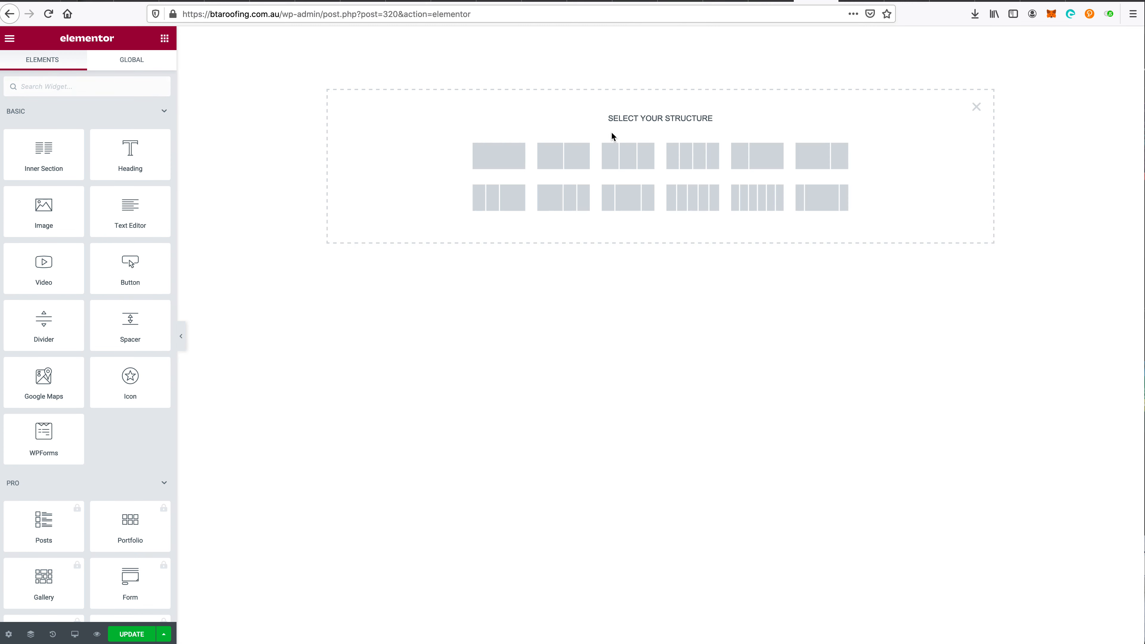
click(566, 160)
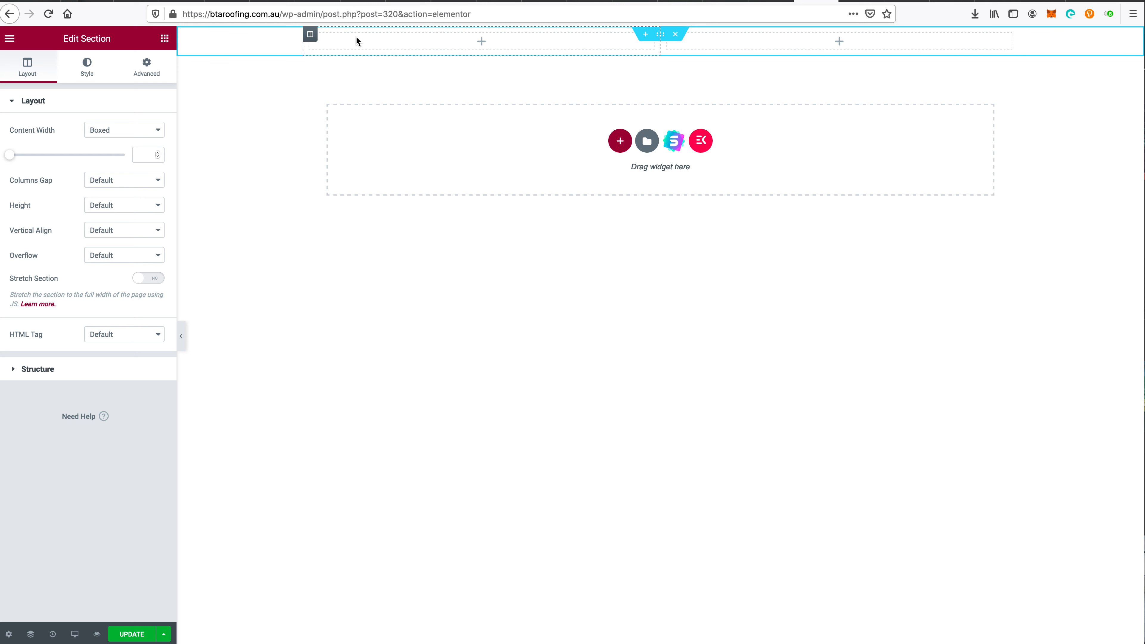
click(316, 40)
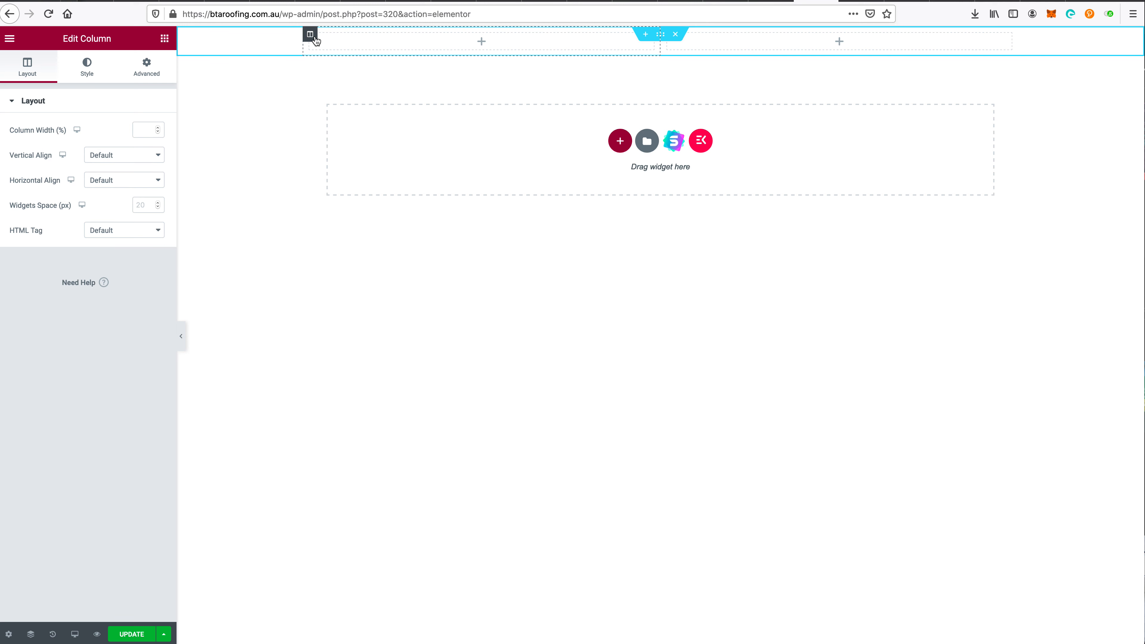
click(145, 129)
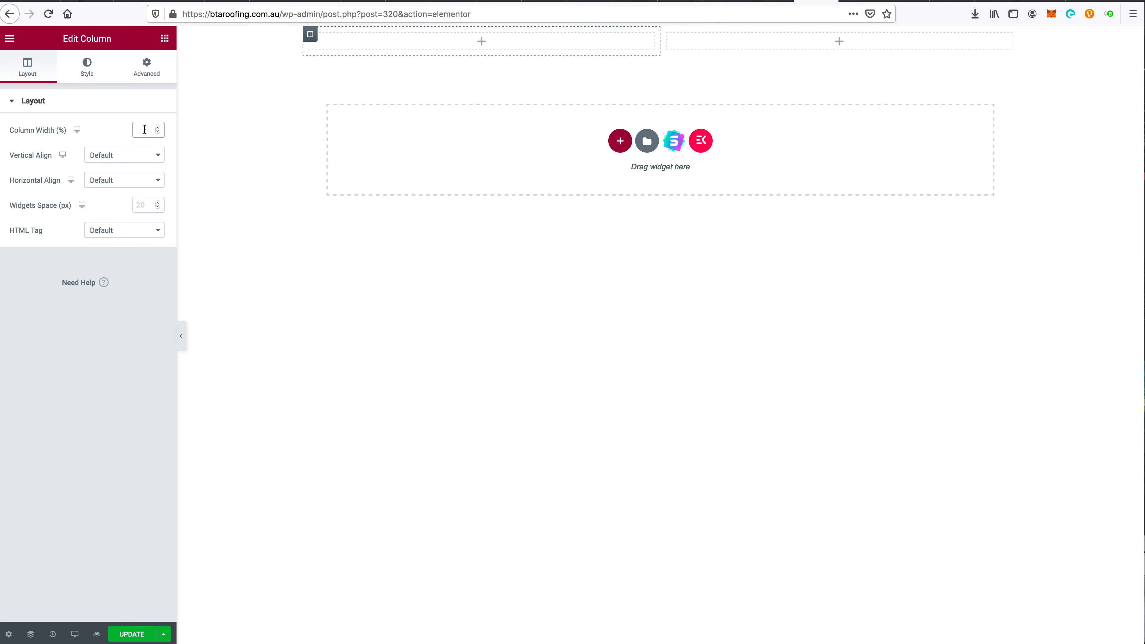
text(20)
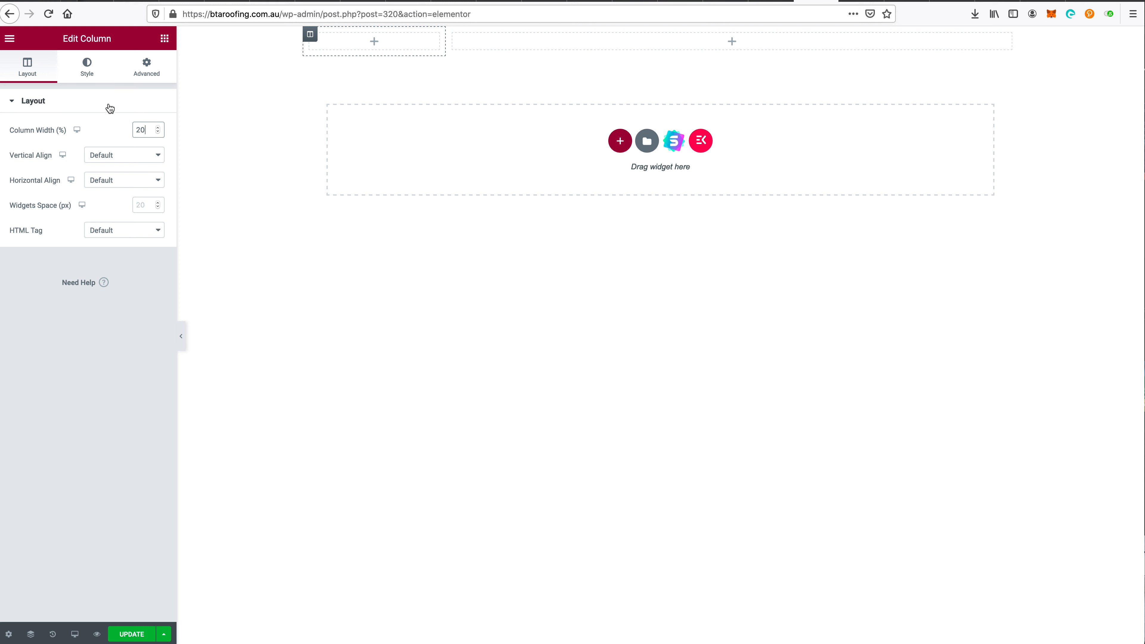
- Find the UAE Retina Image widget by searching for retina and place it in the narrow left column
click(163, 52)
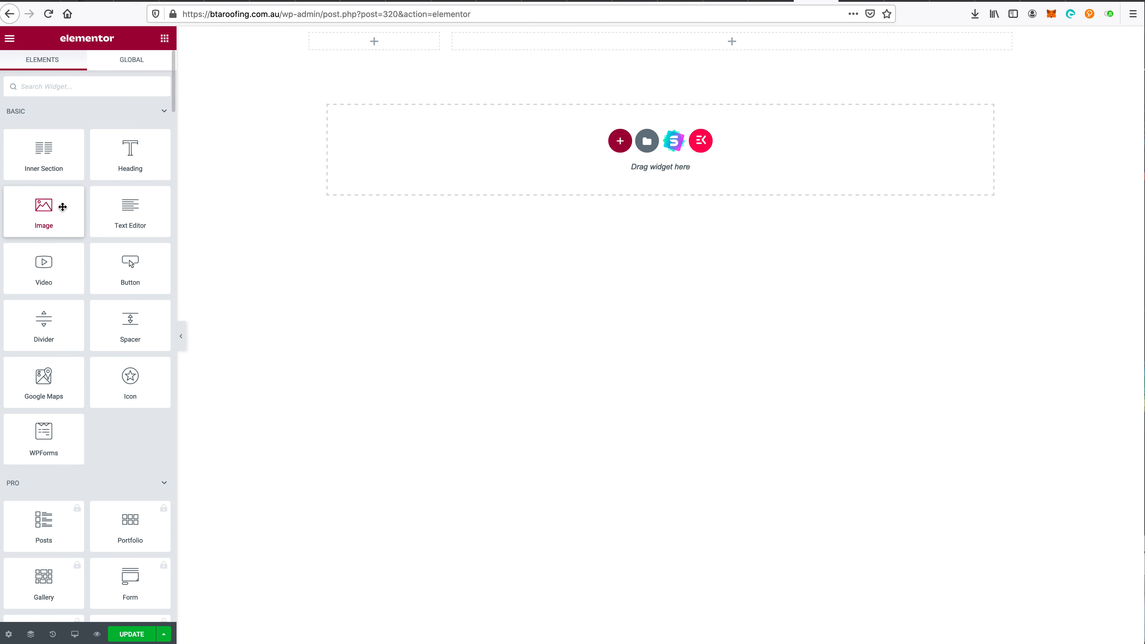
mouse_move(62, 207)
mouse_down()
mouse_move(143, 158)
mouse_move(56, 203)
mouse_up()
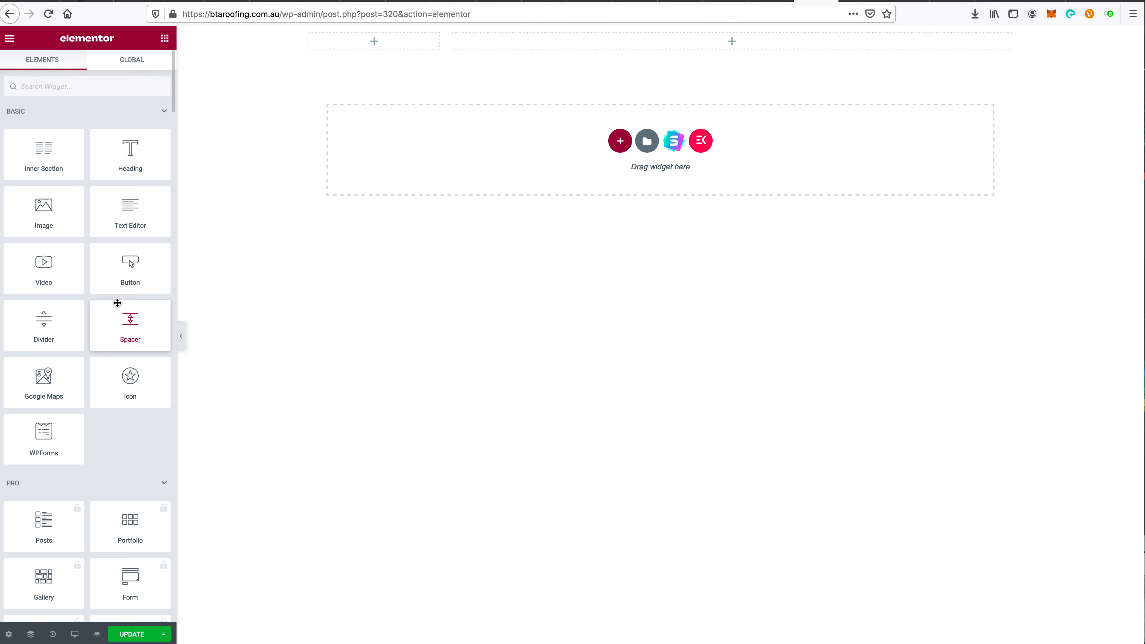
click(60, 92)
text(retina)
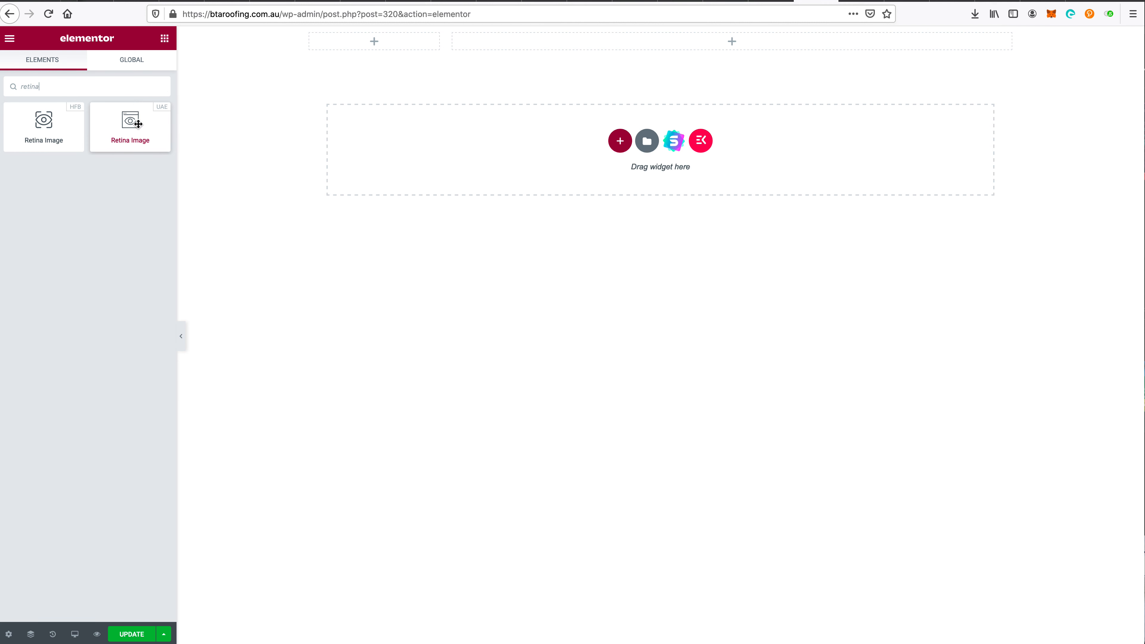
drag(138, 124, 391, 40)
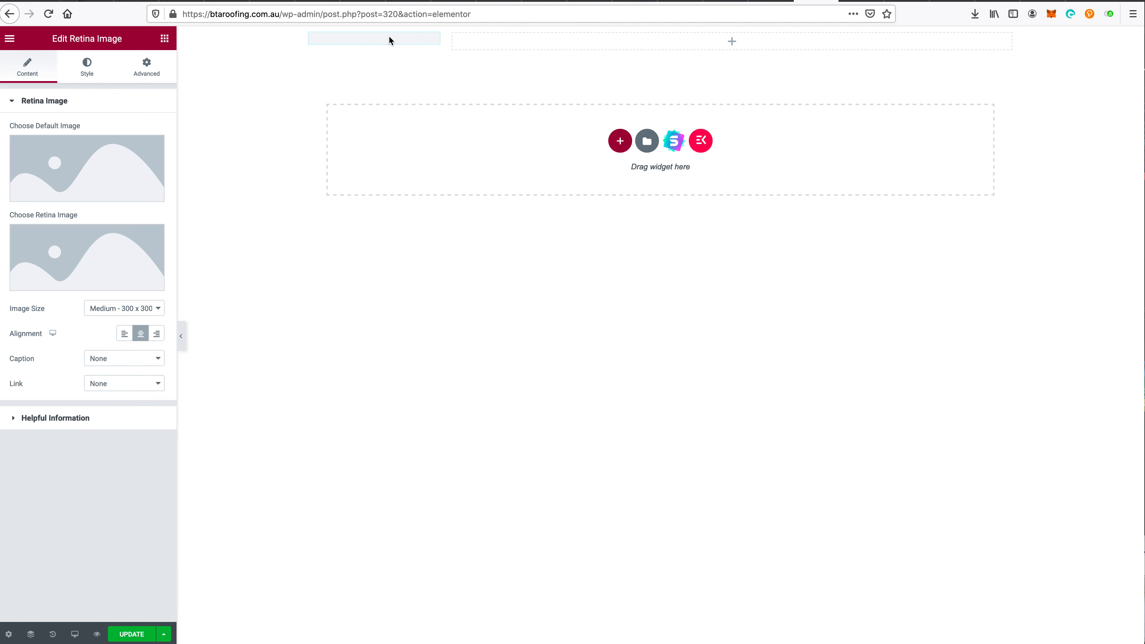
- Use BTA-Roofing.jpg from the media library as both the default and retina image, with the image size set to Custom
click(89, 171)
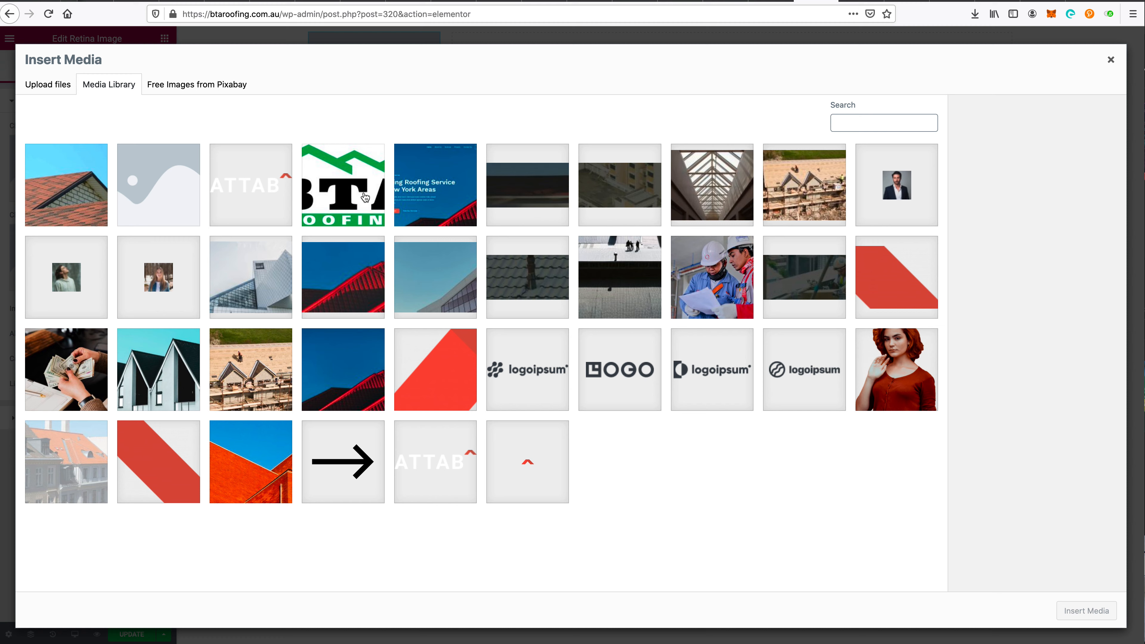
click(366, 197)
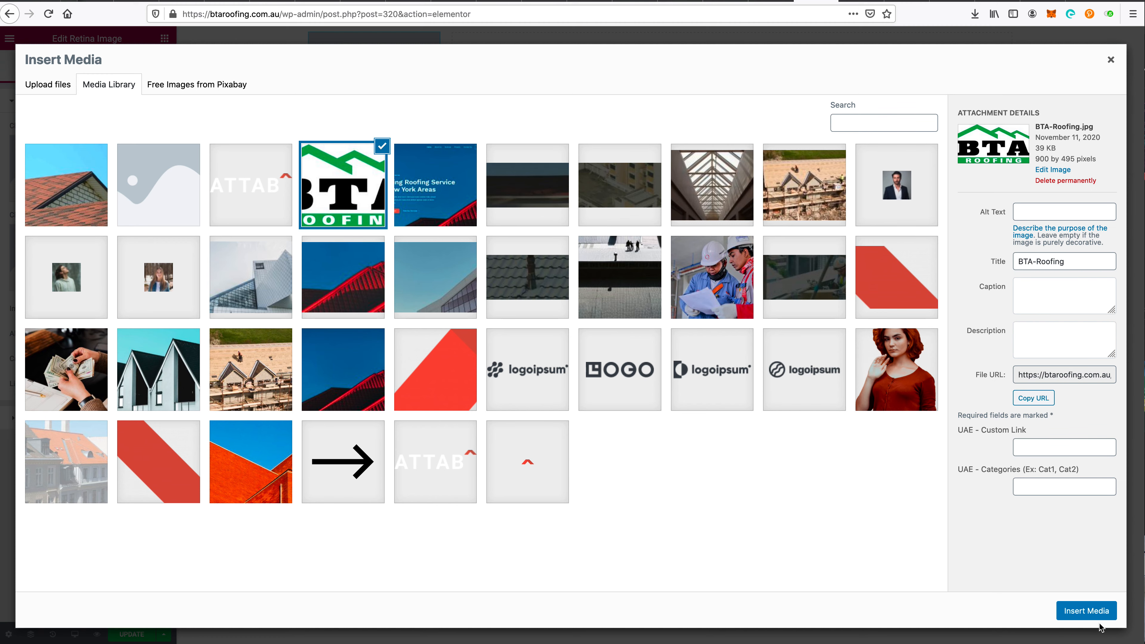
click(1101, 612)
click(92, 249)
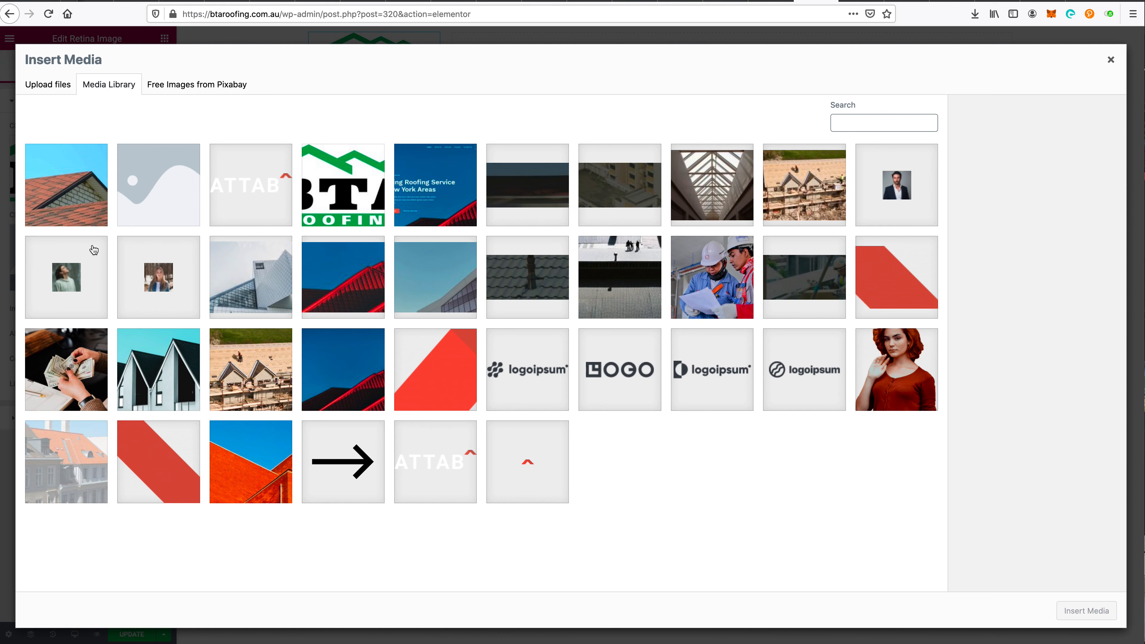
click(348, 195)
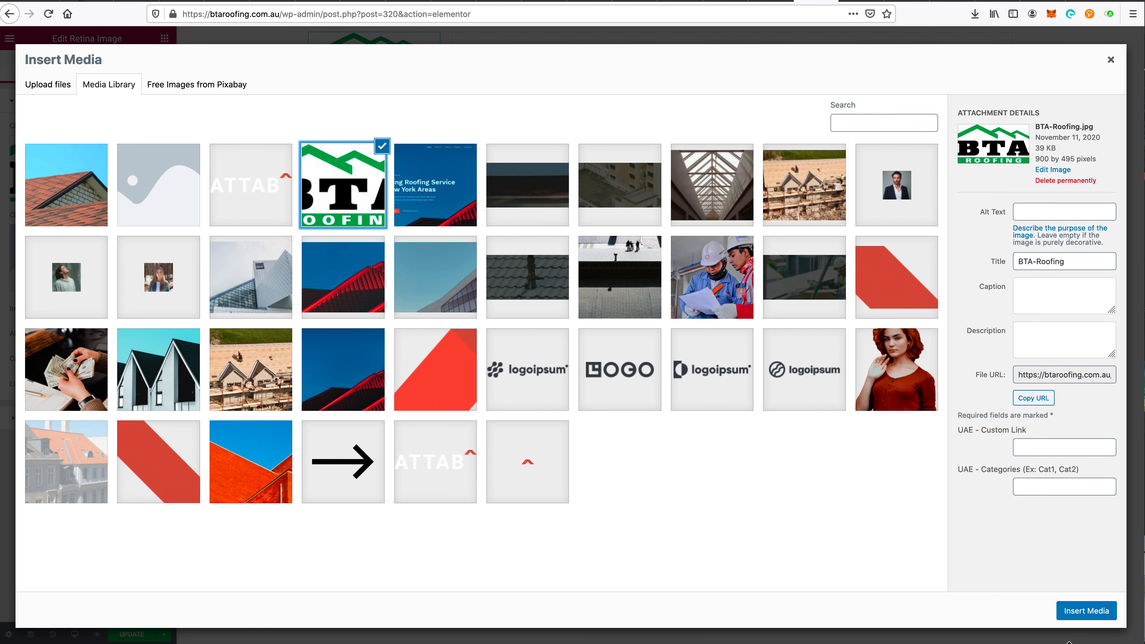
click(1086, 613)
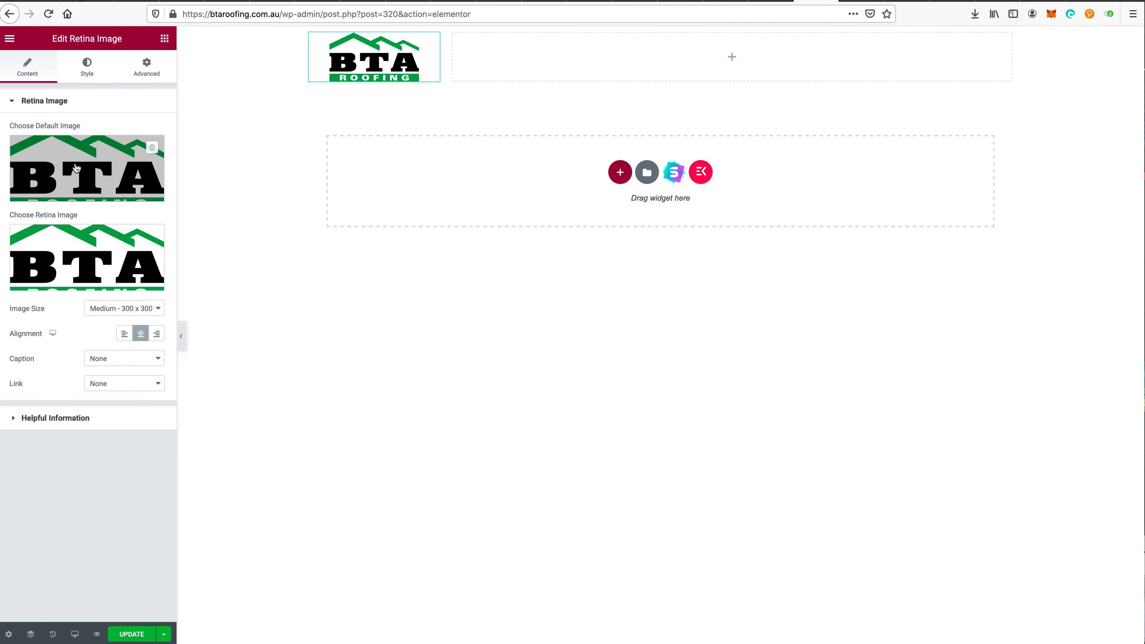
click(111, 309)
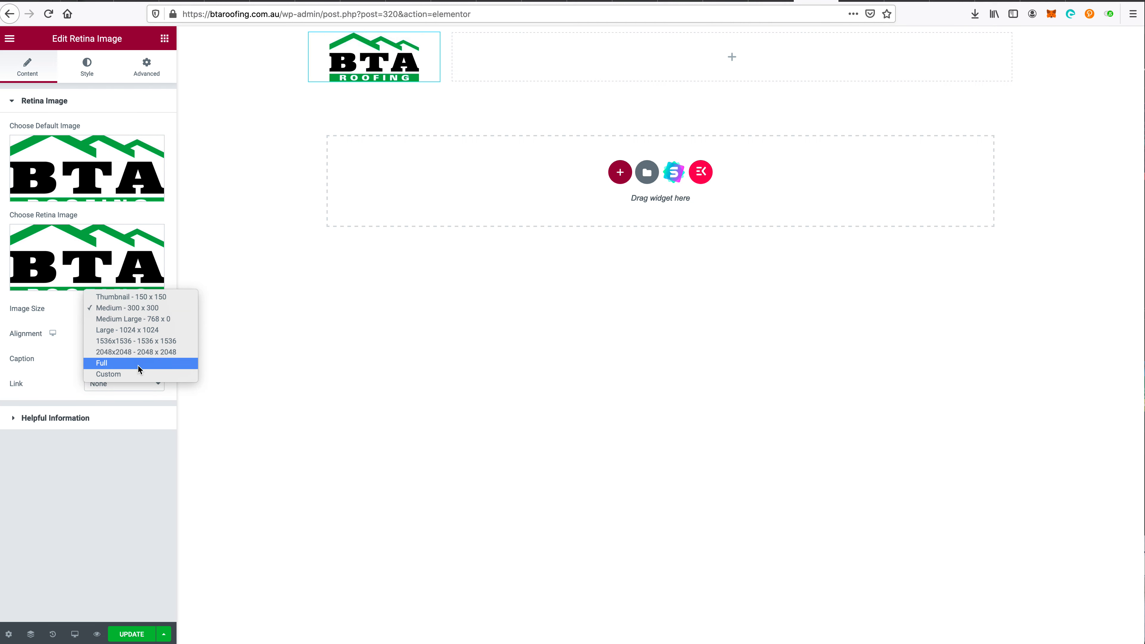
click(140, 374)
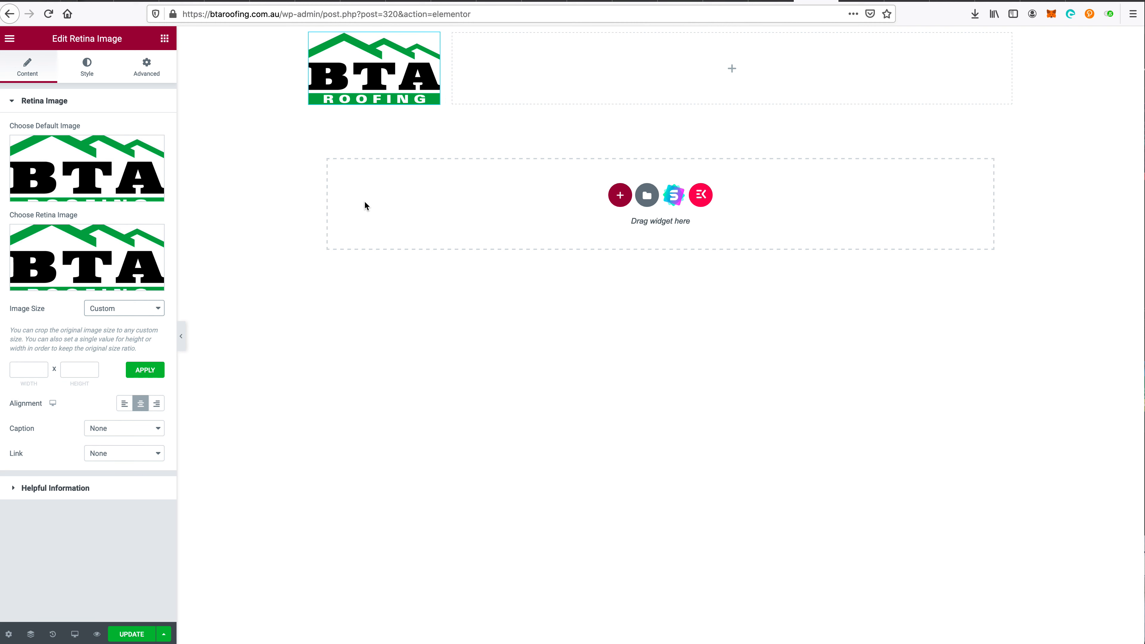
- Search Google in a new browser tab for "padding margin borders based on he house"
key(ctrl+t)
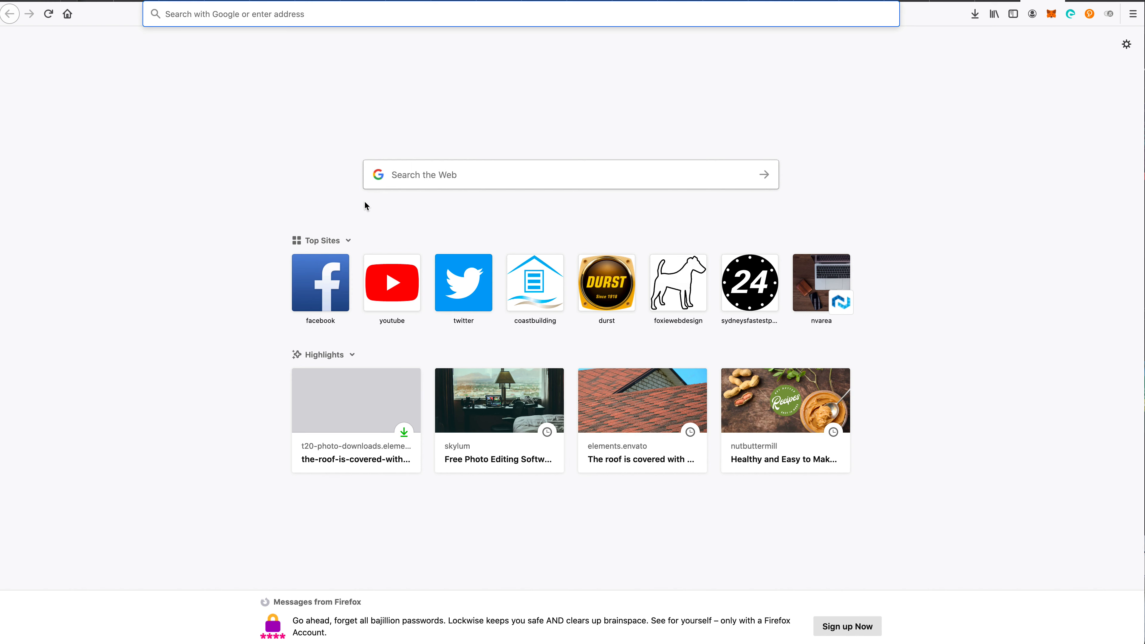
text(padding)
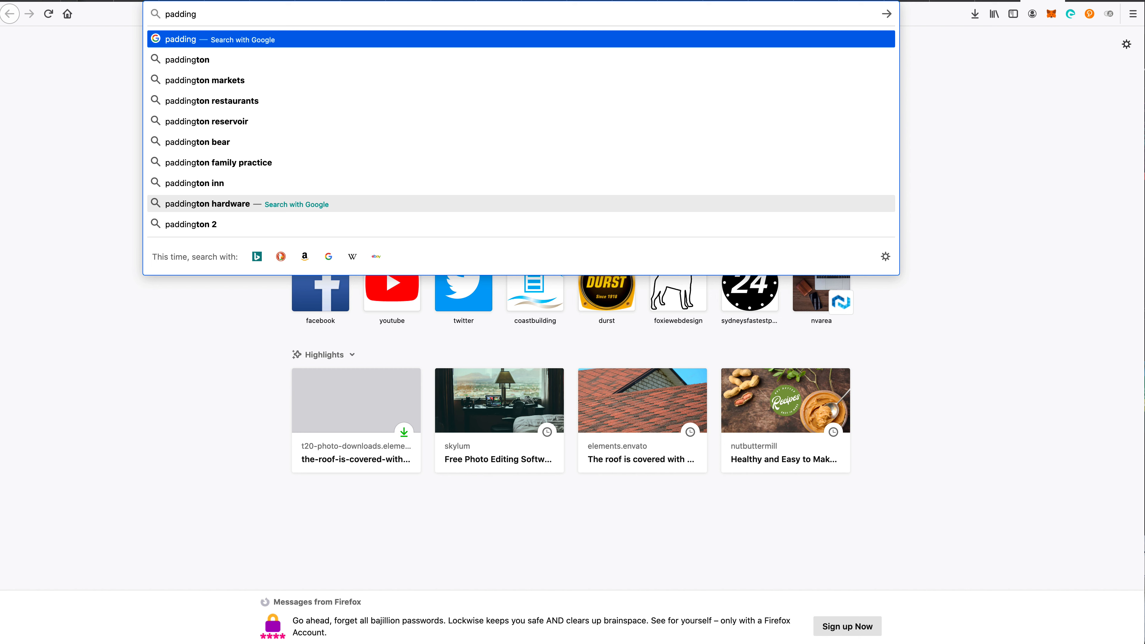
text( margi)
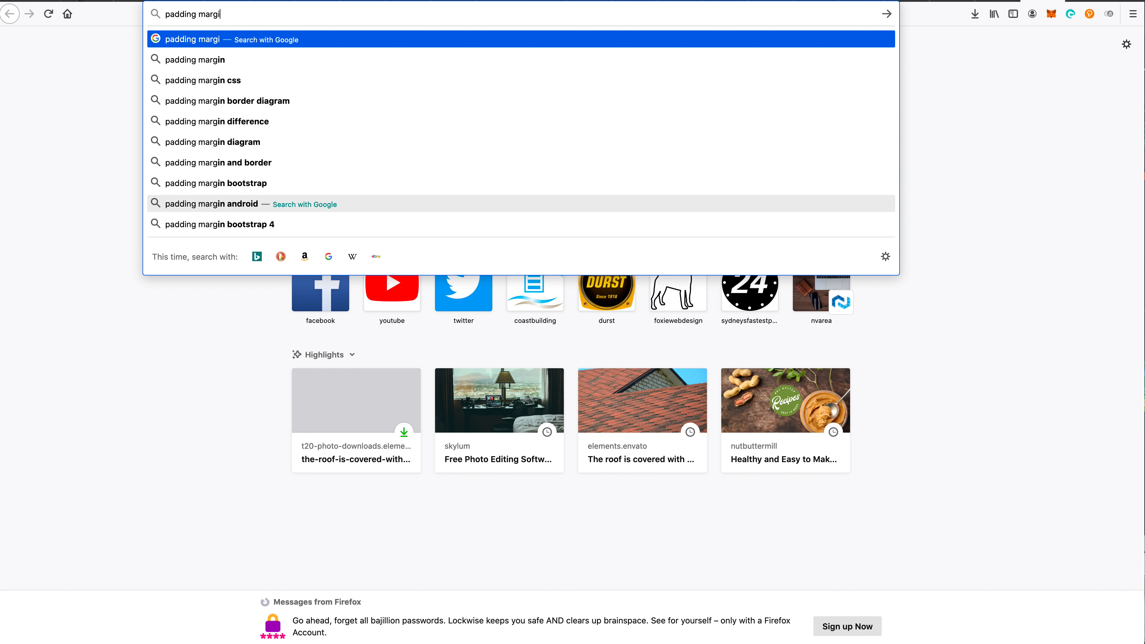
text(n borders)
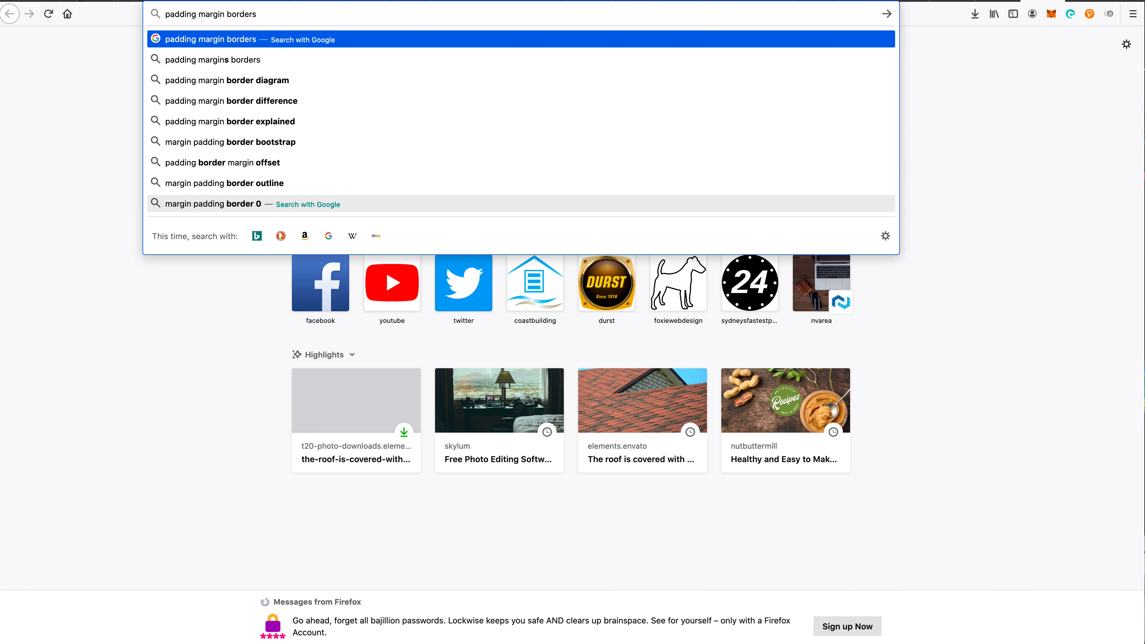
text( based on he house)
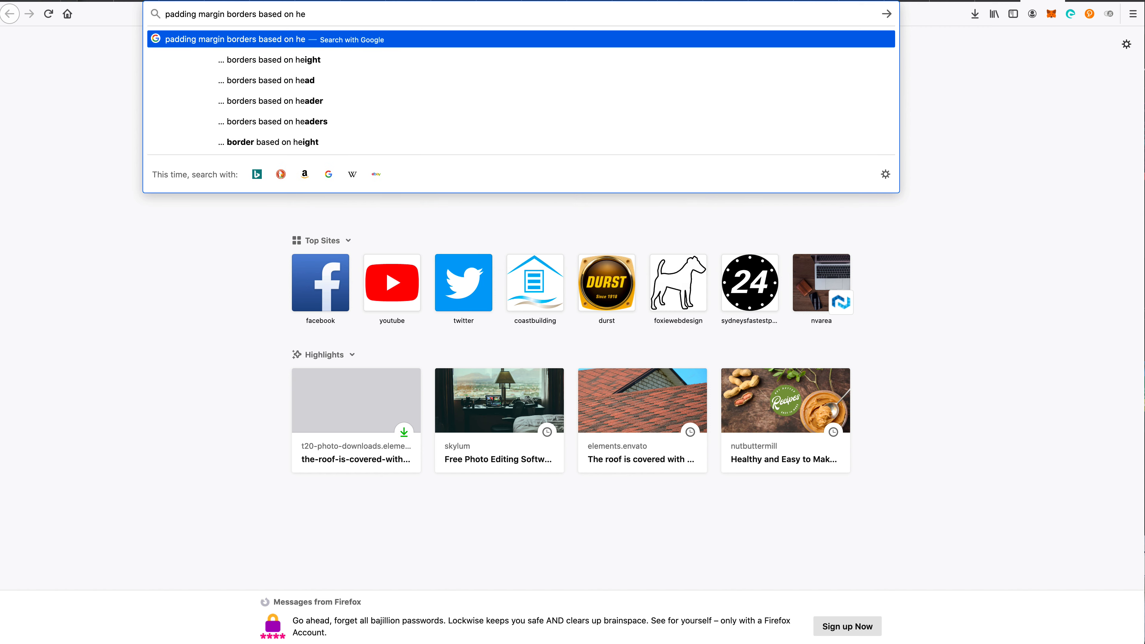
key(Return)
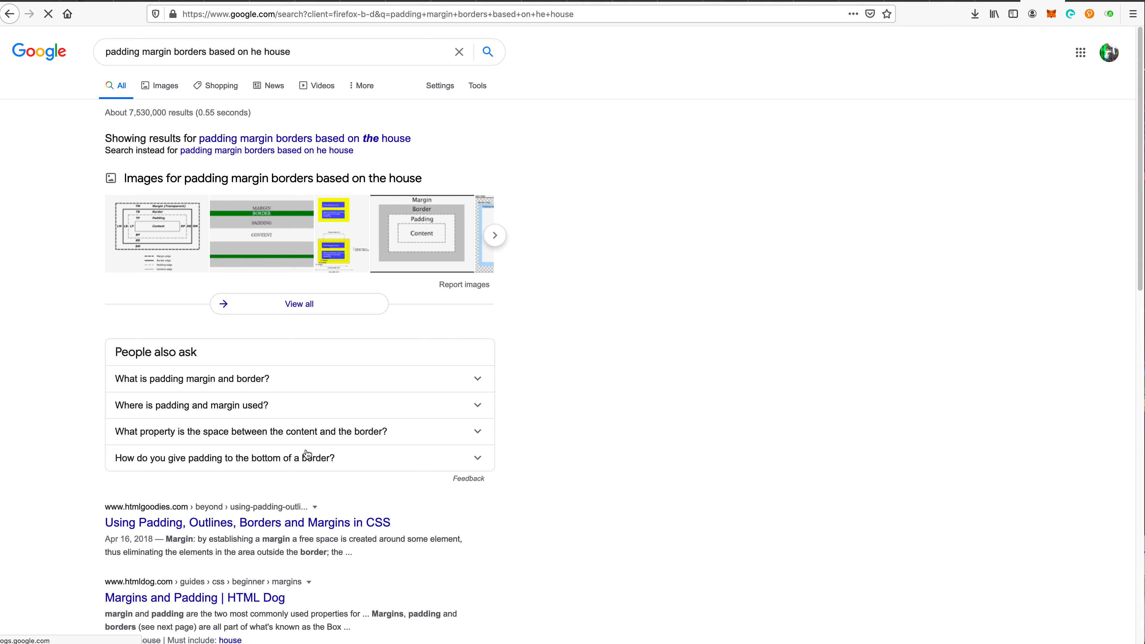
- Open the dev.to article on content, padding, margin and border, and examine its box model diagram and explanations
scroll(329, 428, down, 2)
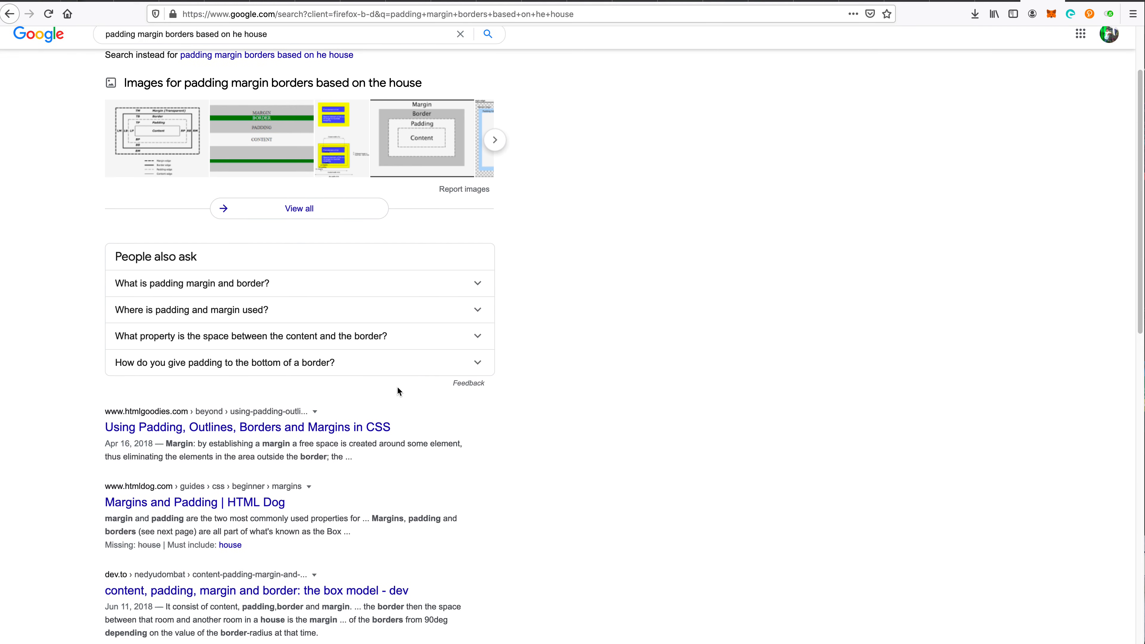
scroll(398, 390, down, 4)
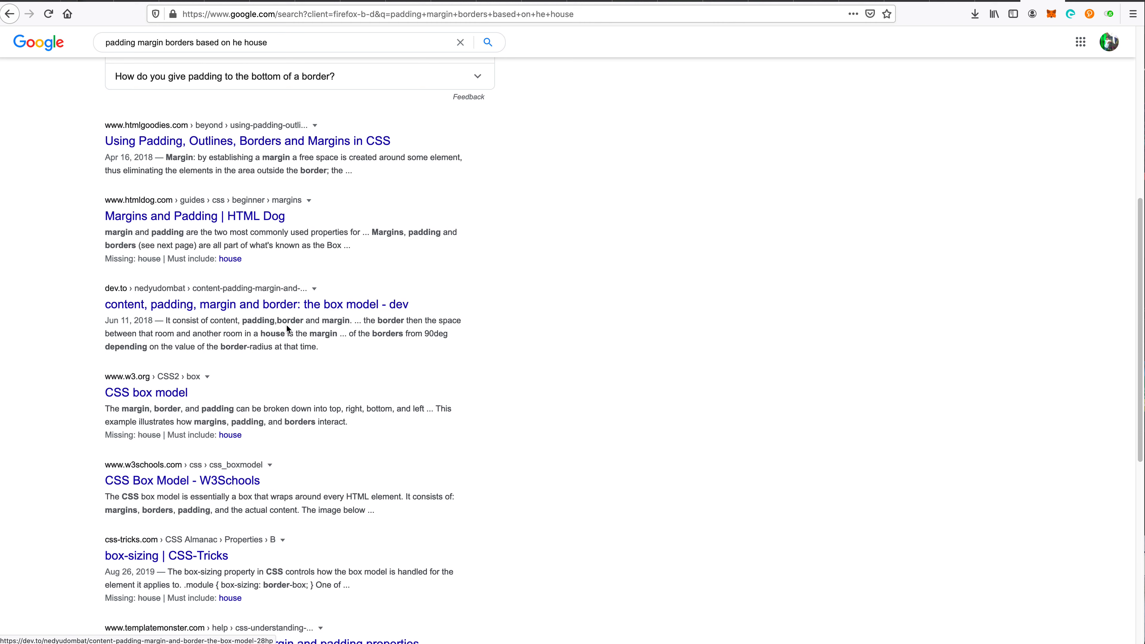
click(277, 311)
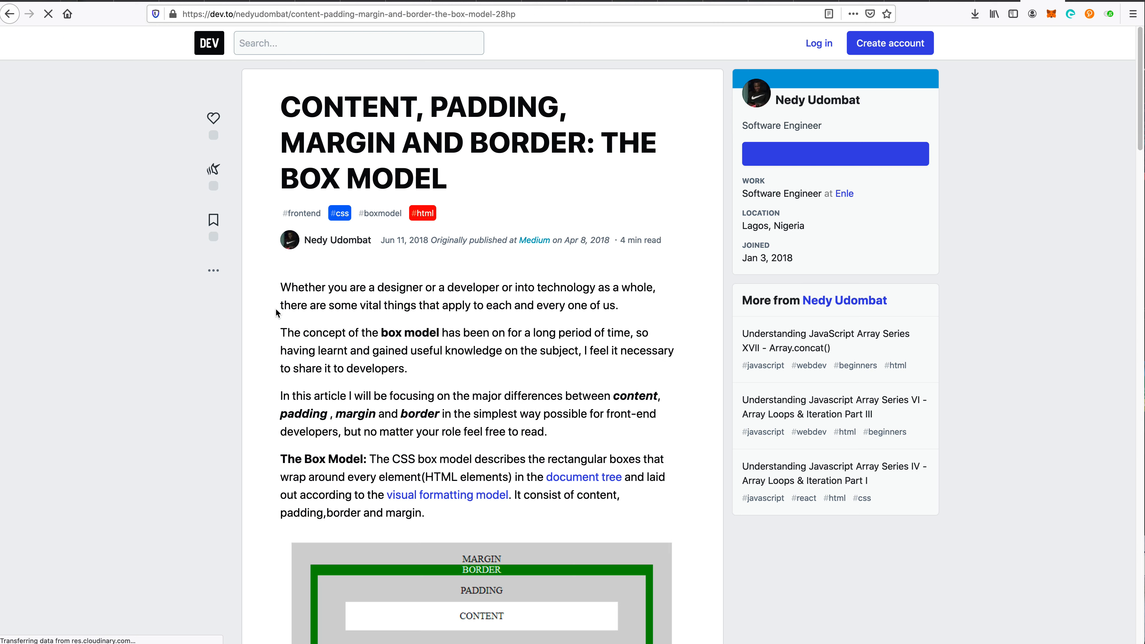
scroll(522, 350, down, 5)
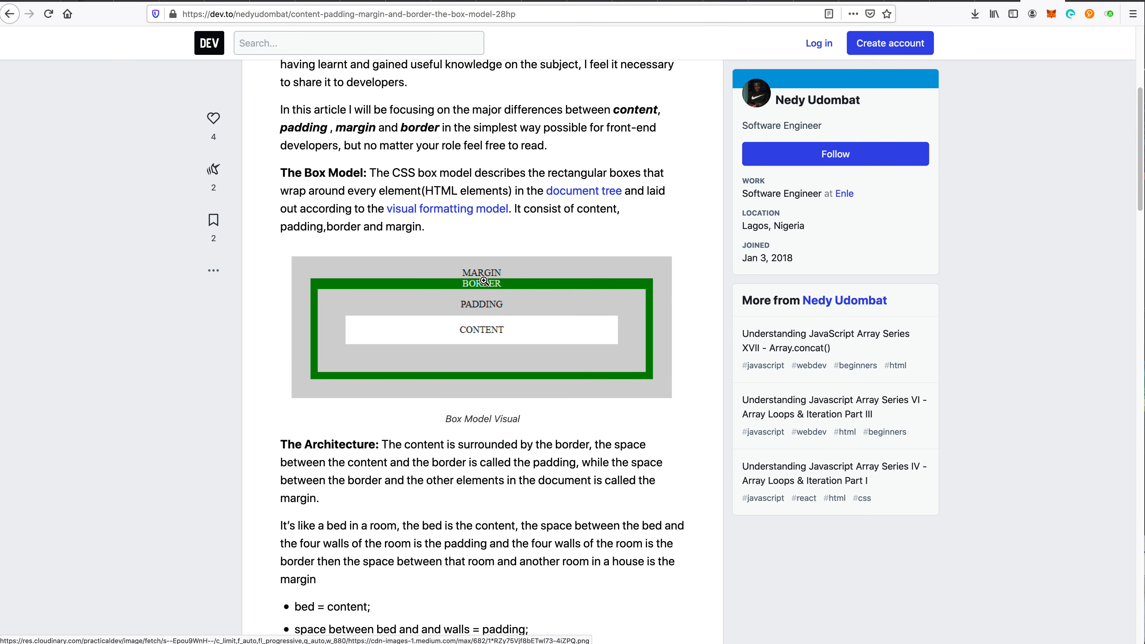
scroll(493, 386, down, 8)
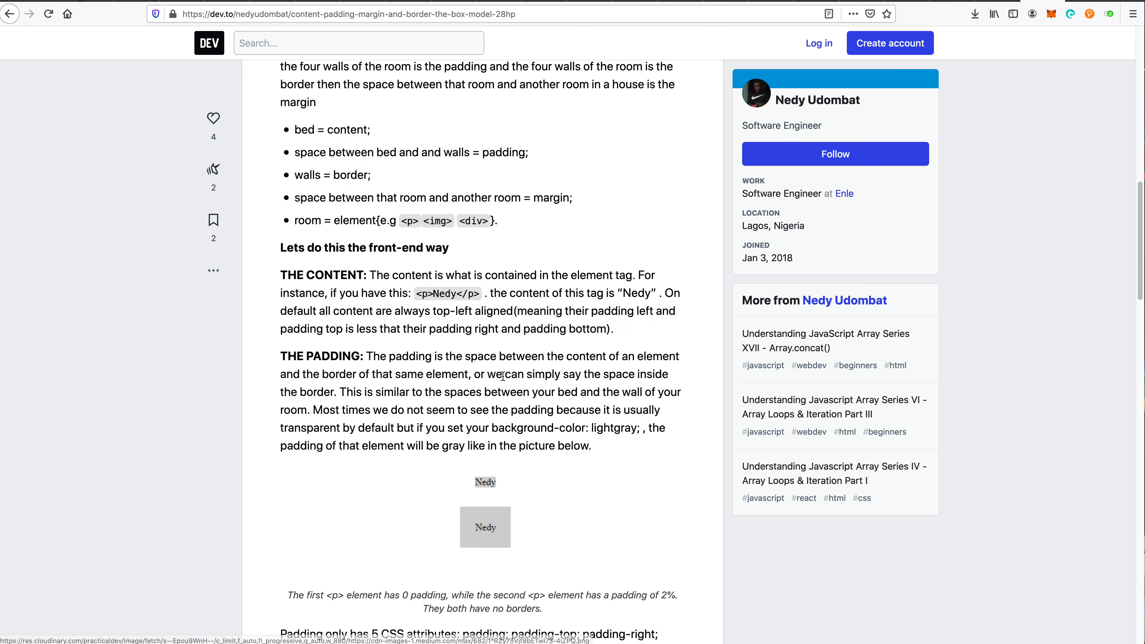
scroll(503, 376, down, 19)
scroll(492, 370, up, 20)
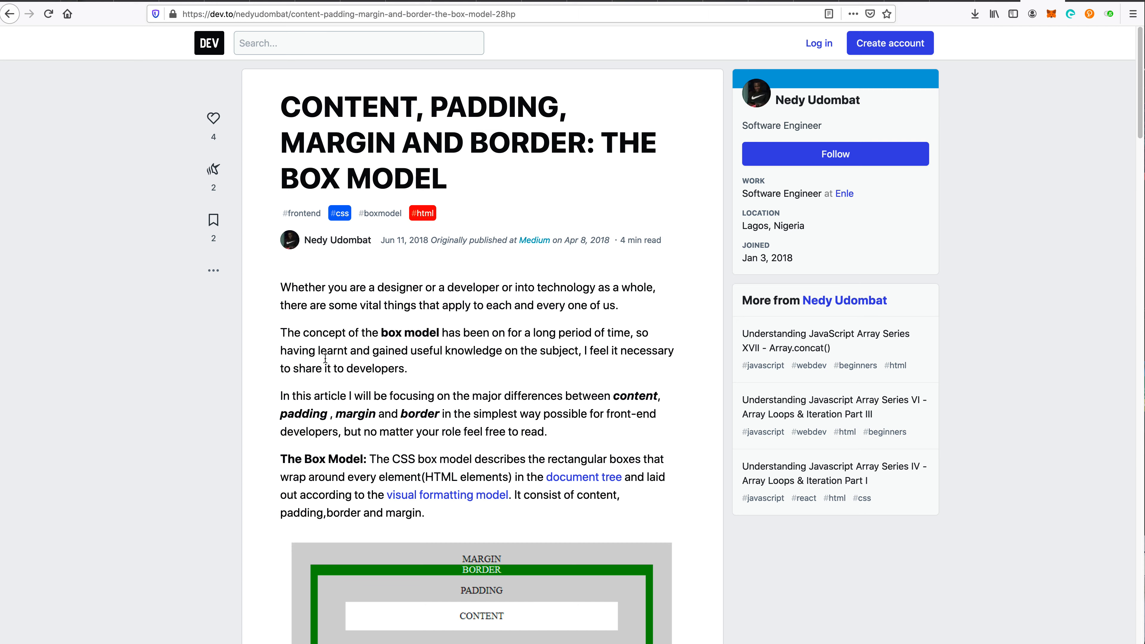
scroll(414, 590, down, 4)
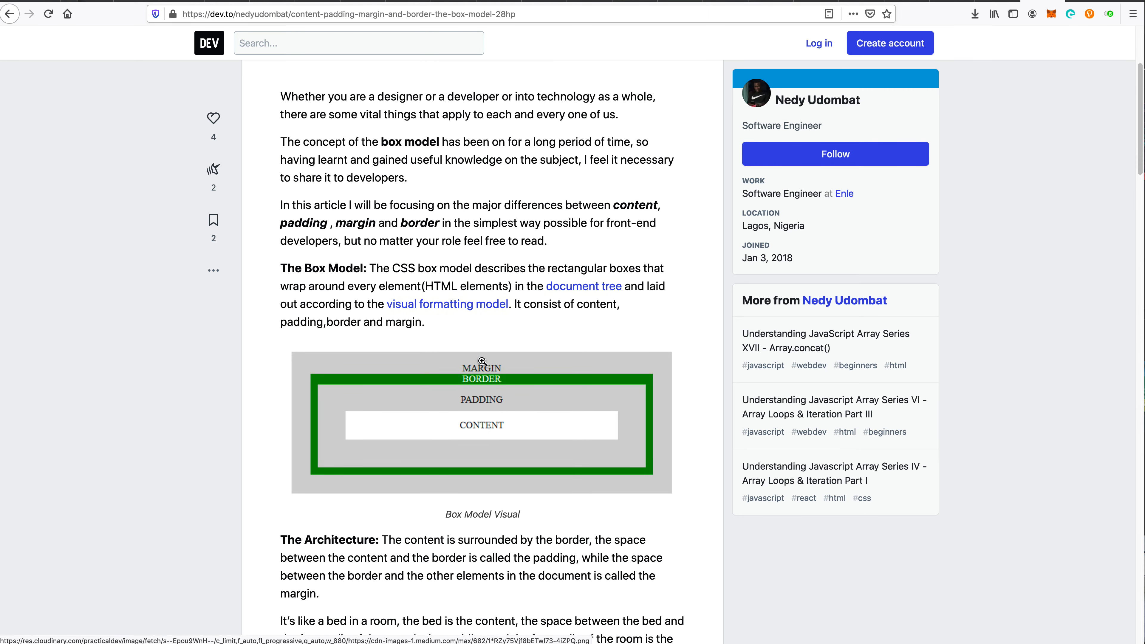
- Return to the search results and change the query to "padding margin borders based on surburb house"
click(9, 15)
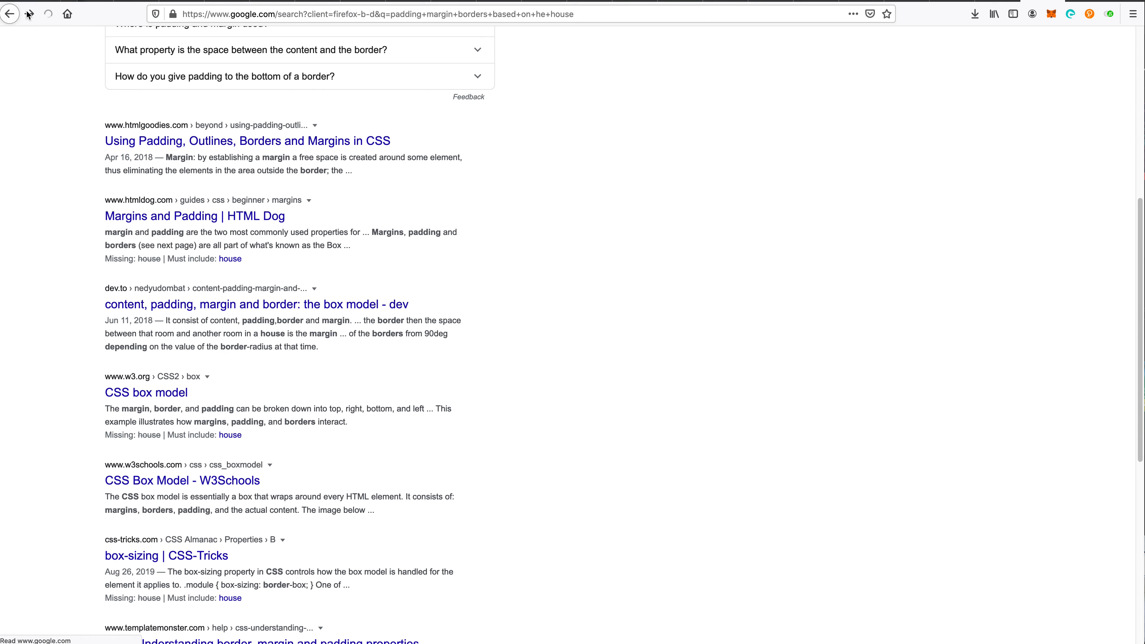
scroll(379, 95, up, 8)
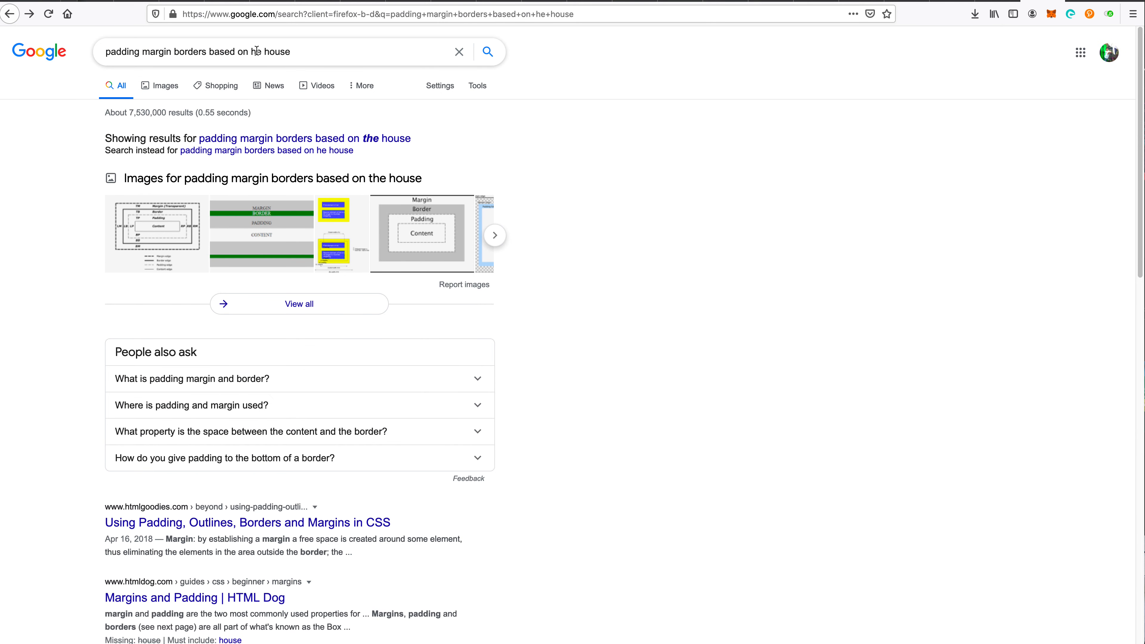
click(256, 50)
mouse_move(261, 51)
mouse_down()
mouse_move(292, 51)
mouse_move(237, 51)
mouse_move(252, 51)
mouse_up()
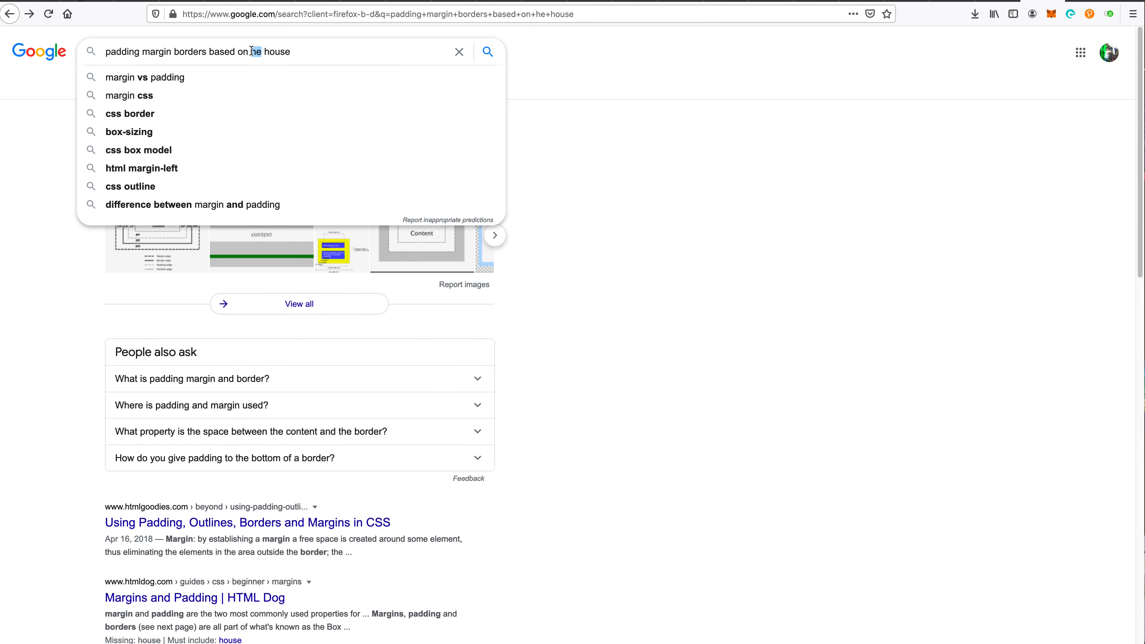
text(surb)
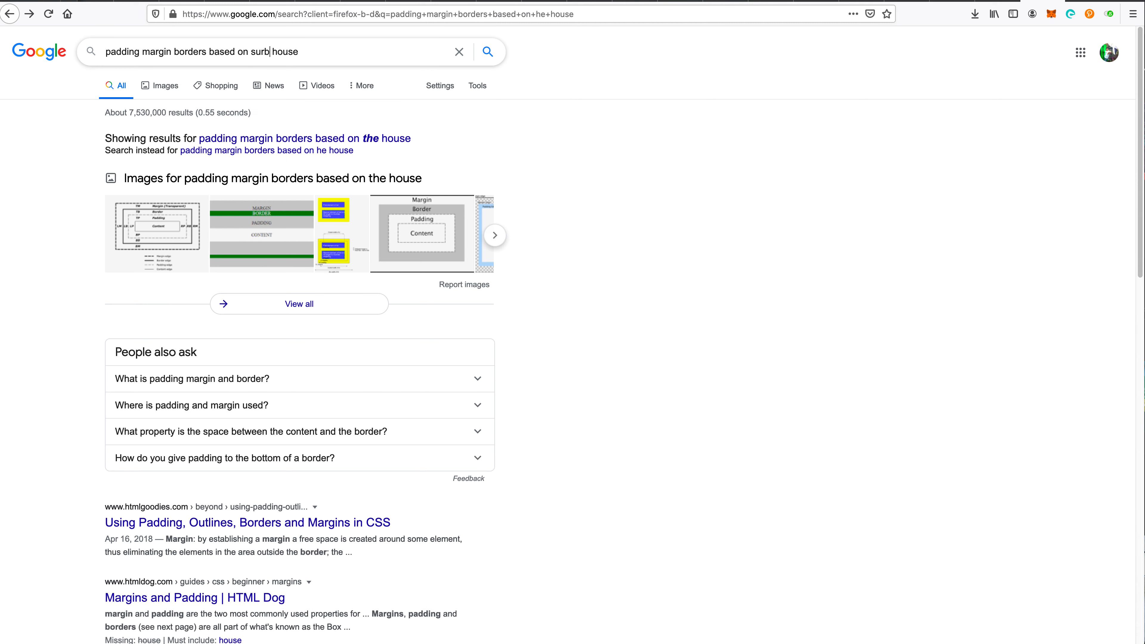
text(urb)
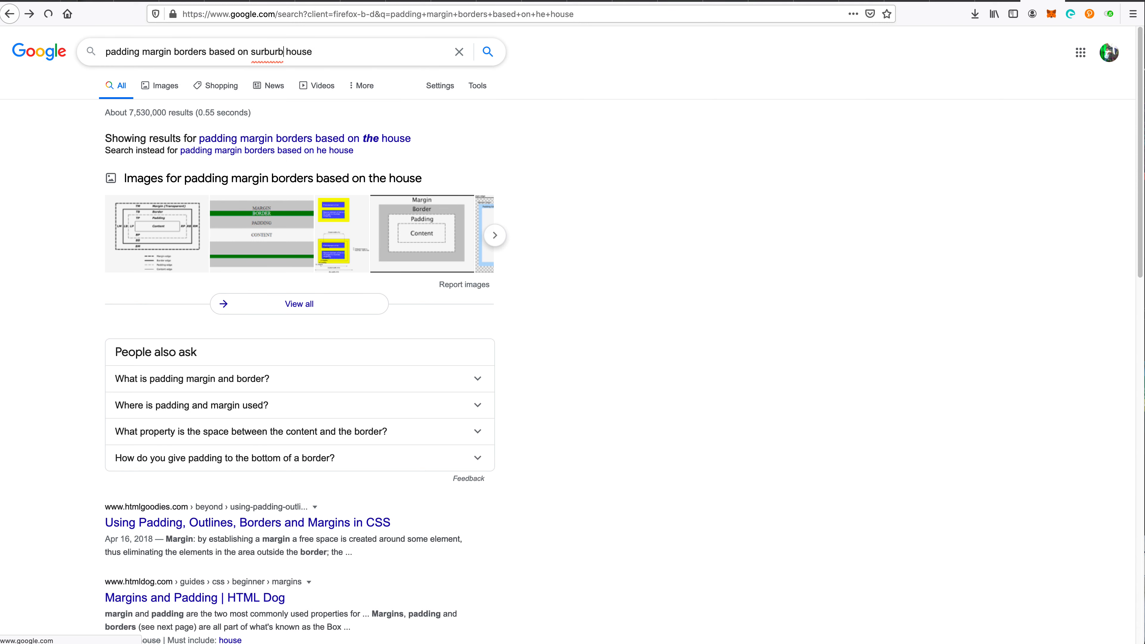
key(Return)
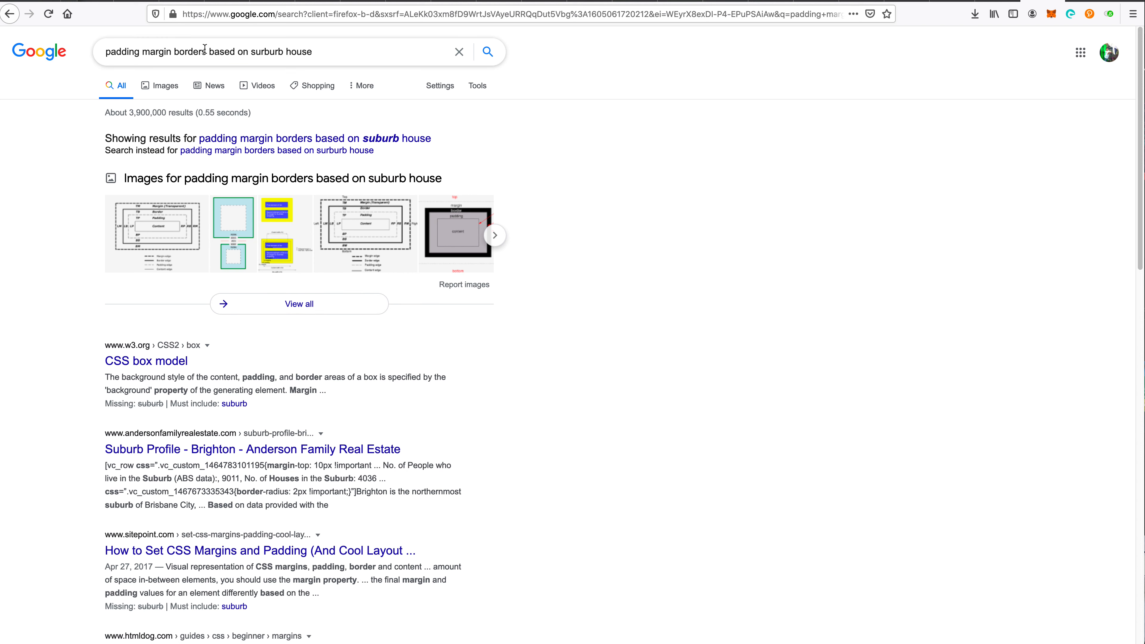
- Open the webplatform.github.io article on the CSS layout model from the results, skim it for an illustration, and close it
scroll(444, 292, down, 9)
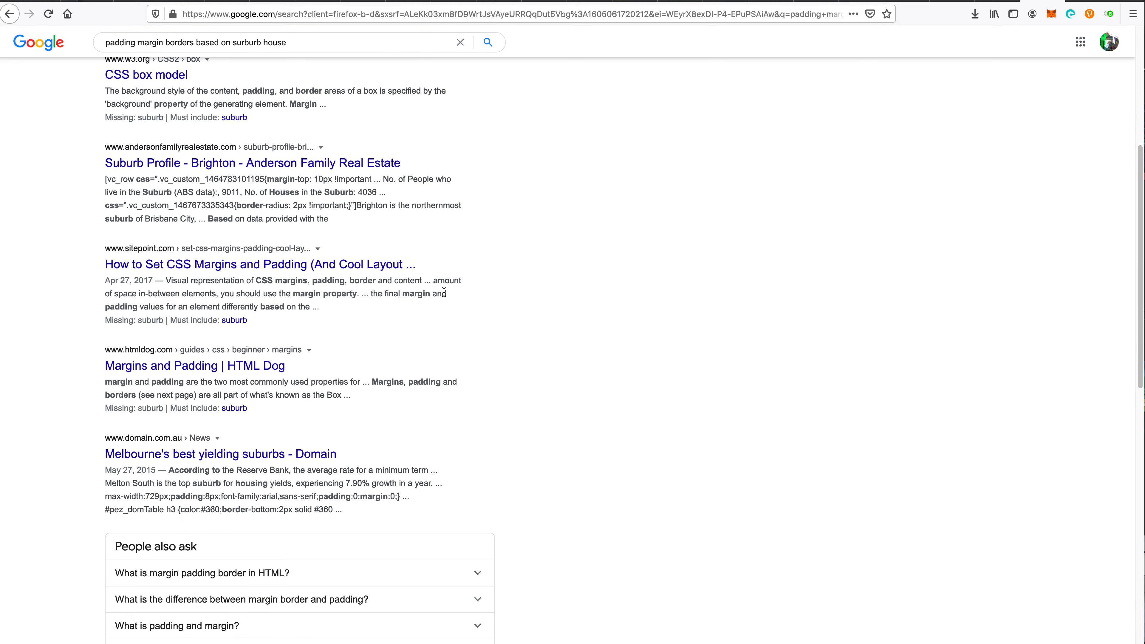
scroll(443, 291, down, 4)
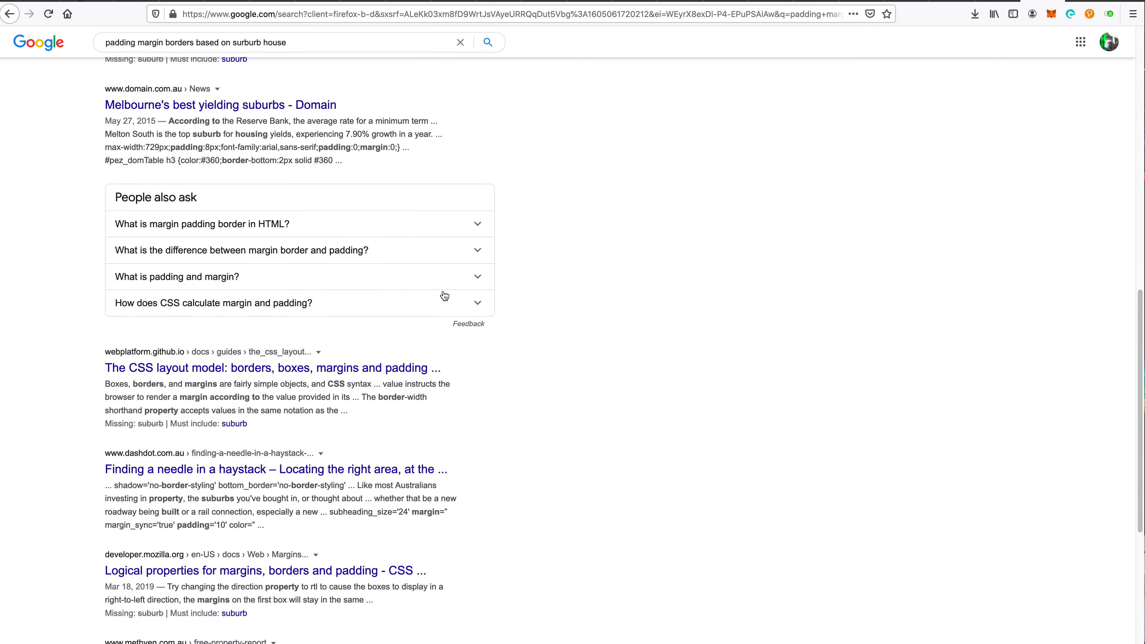
click(369, 339)
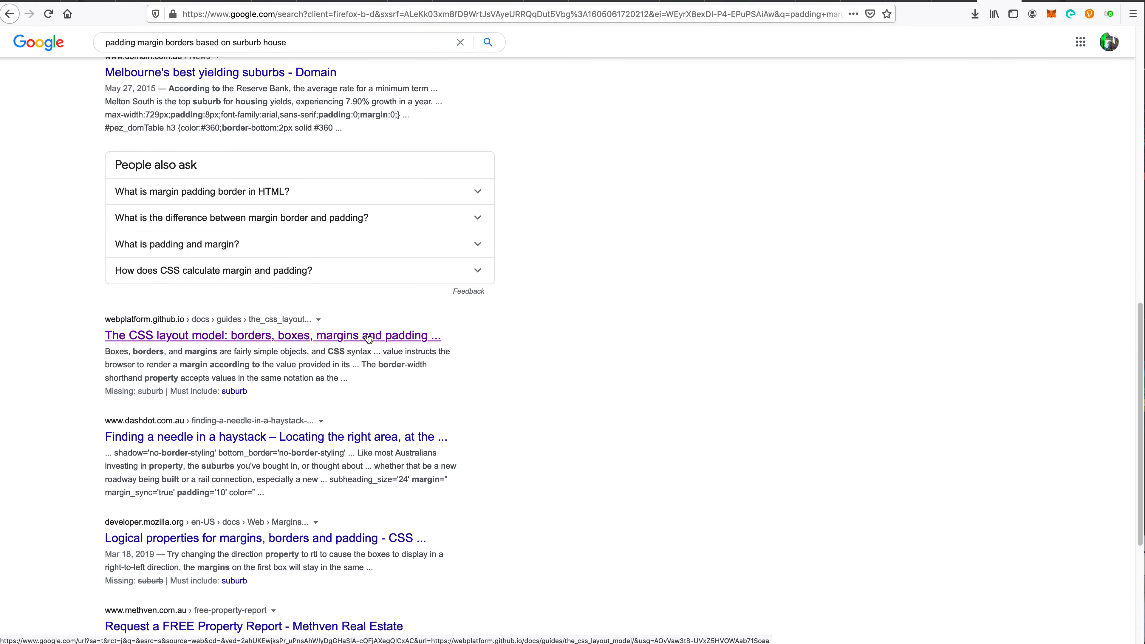
scroll(369, 336, down, 3)
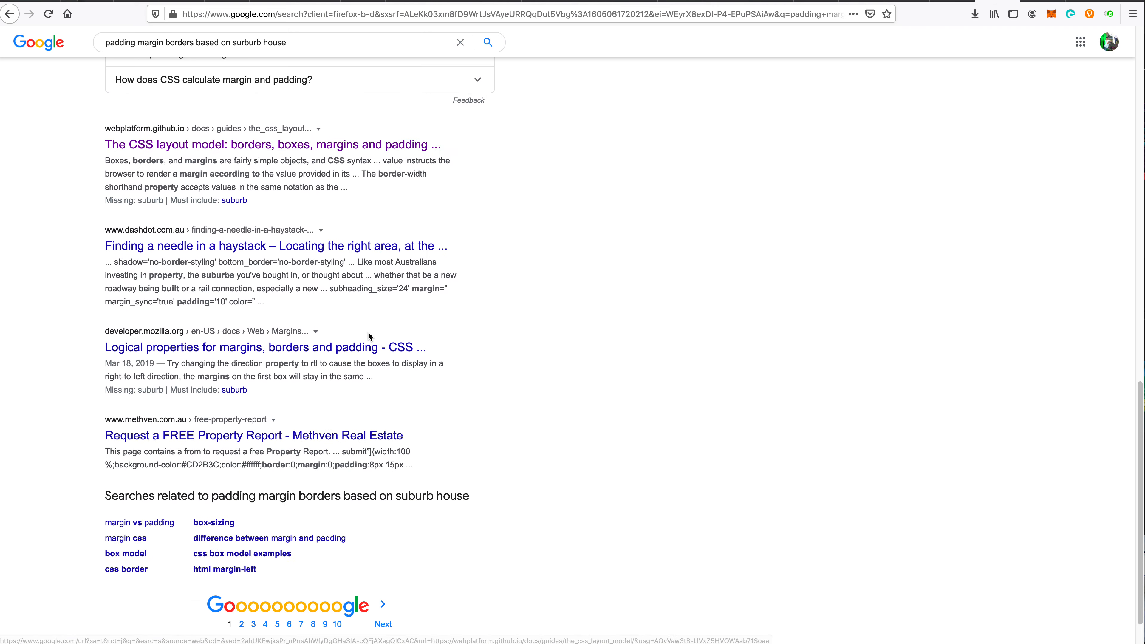
scroll(438, 316, up, 8)
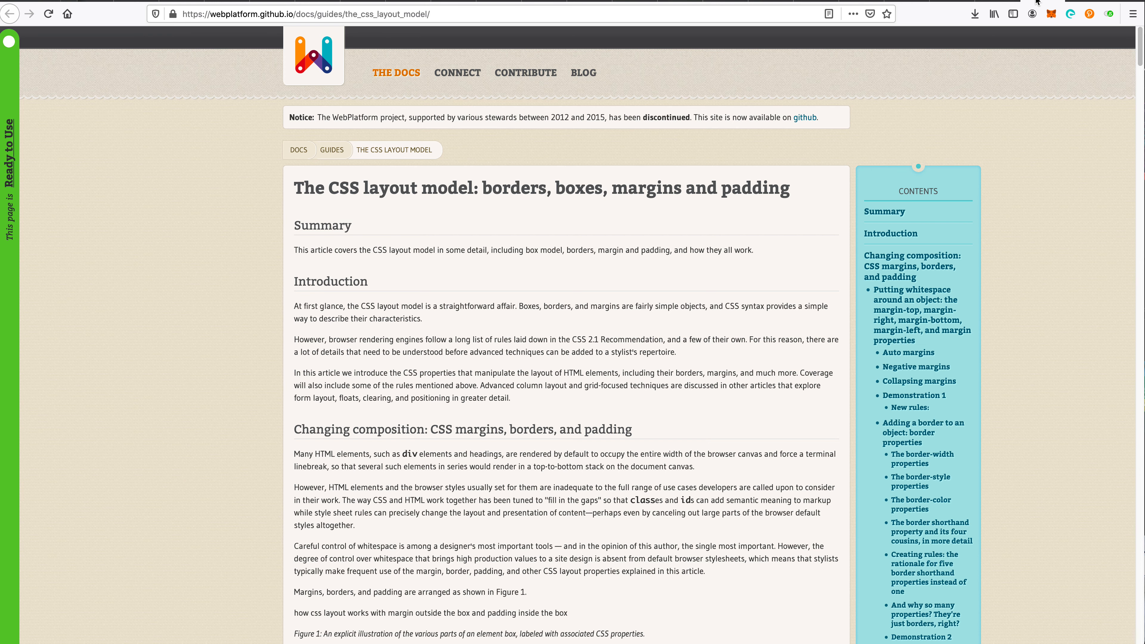
scroll(732, 299, down, 20)
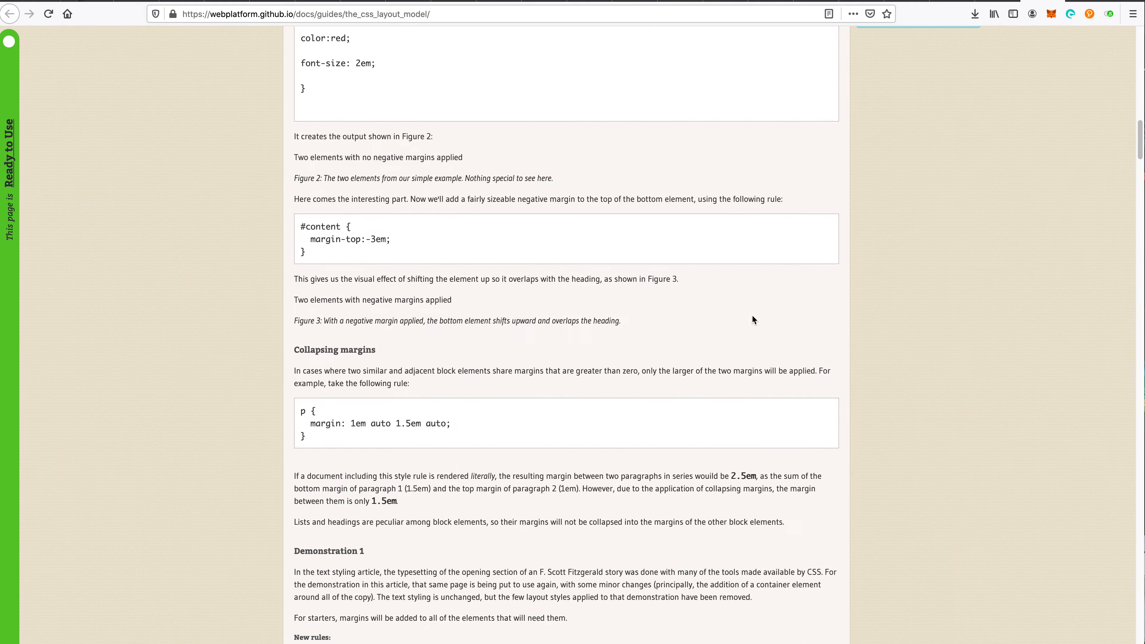
scroll(760, 321, down, 20)
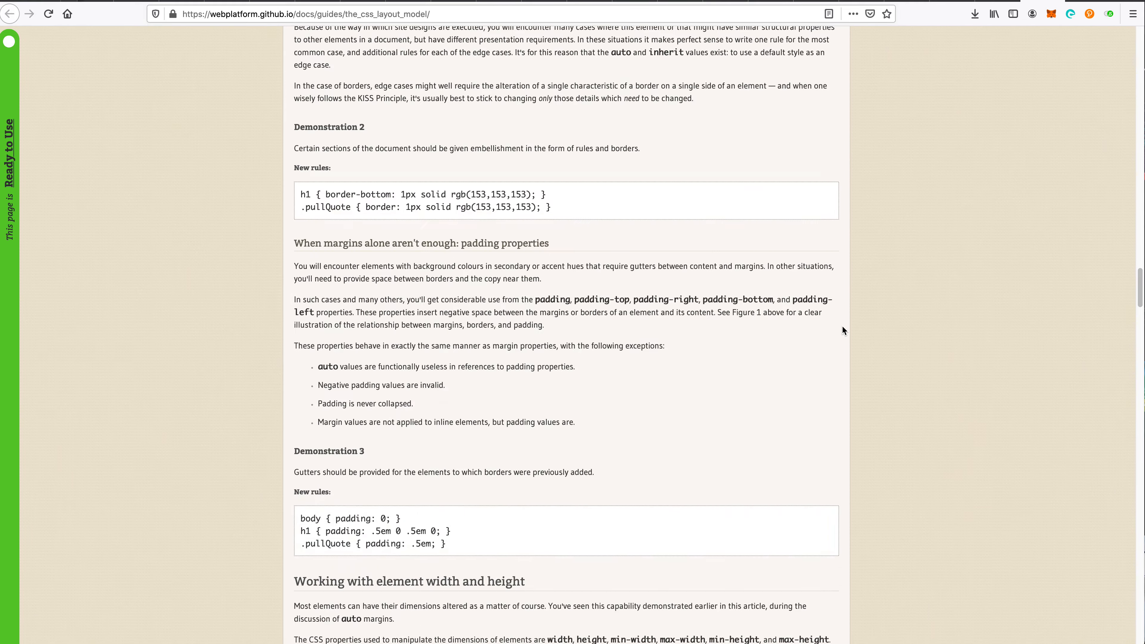
key(super+w)
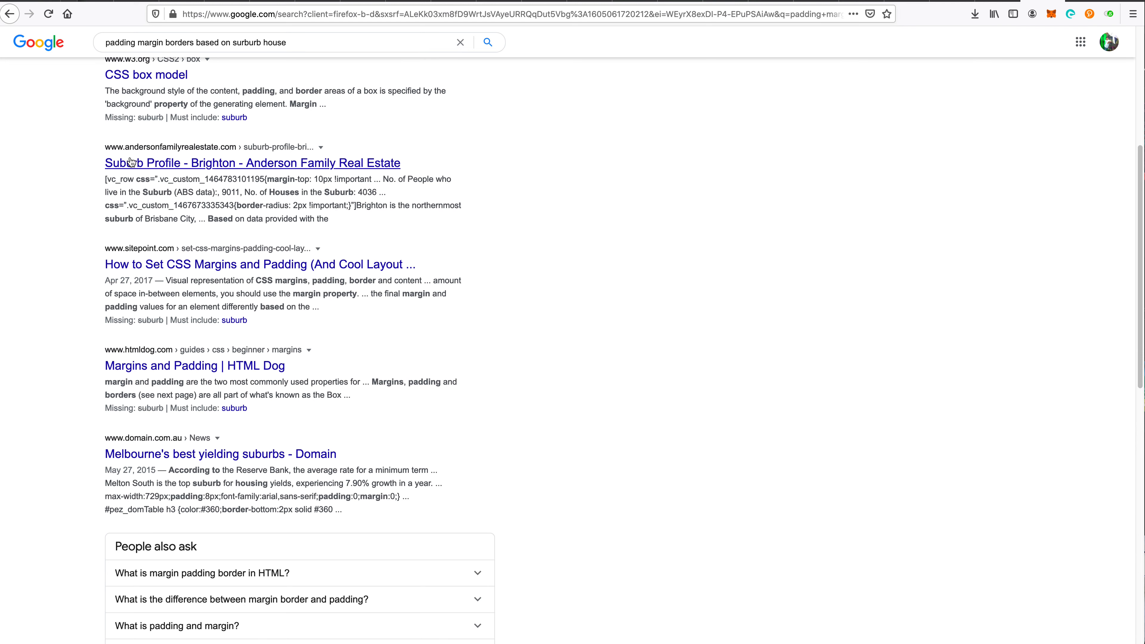
- Show all image results and examine the suburban house illustrations of the CSS box model's margin, border and padding
scroll(211, 231, up, 2)
scroll(211, 233, up, 5)
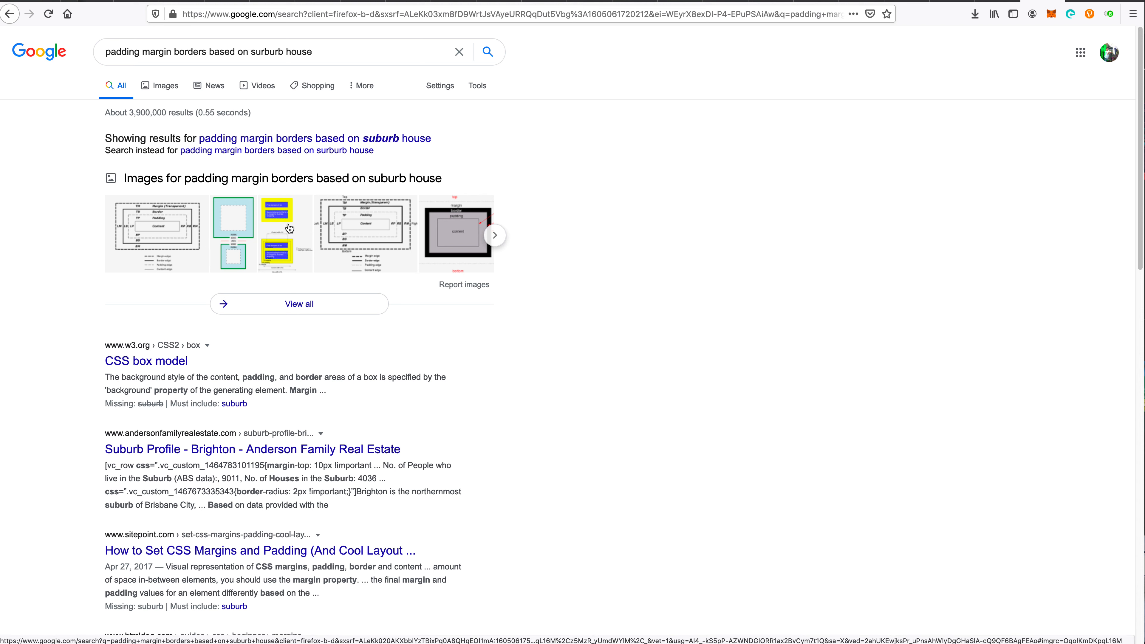
click(328, 310)
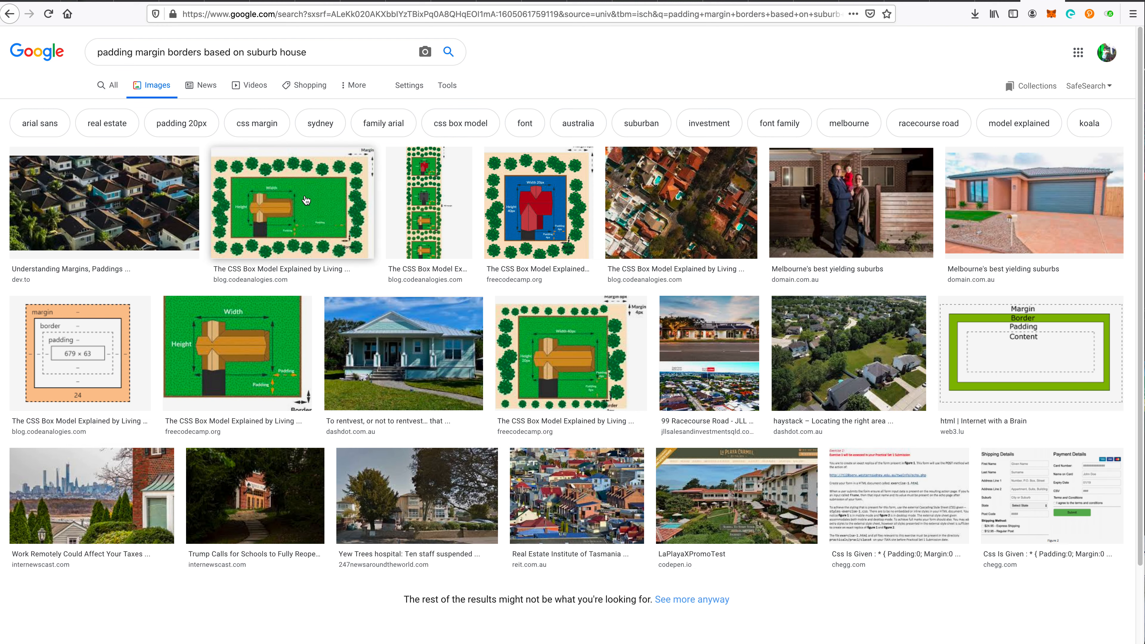
click(306, 200)
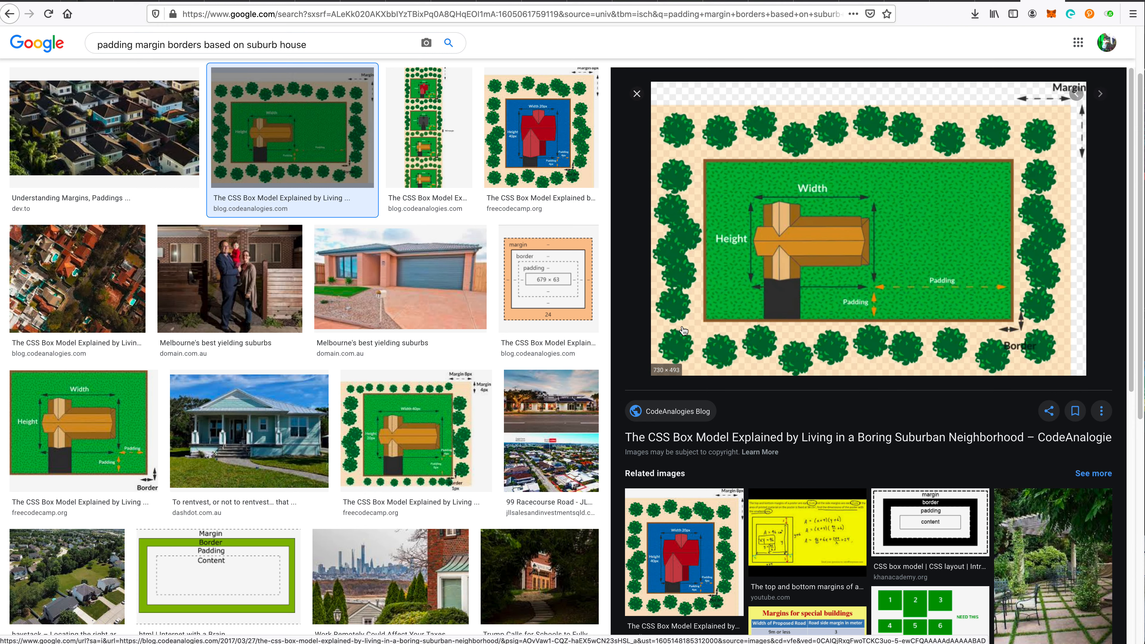
scroll(495, 290, down, 8)
scroll(503, 296, up, 10)
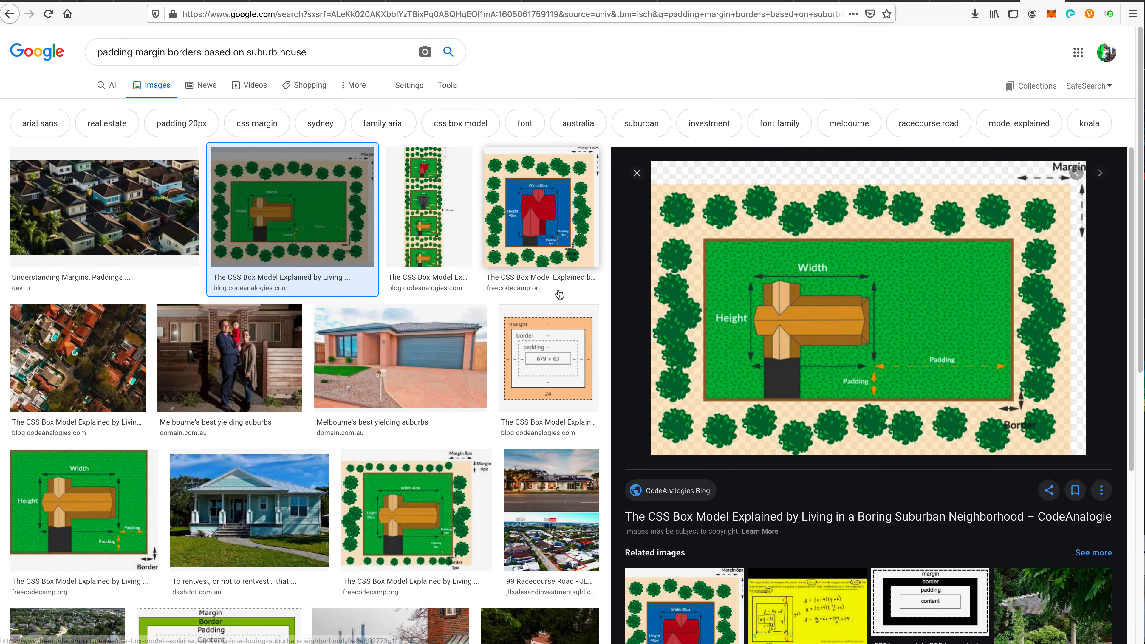
click(540, 192)
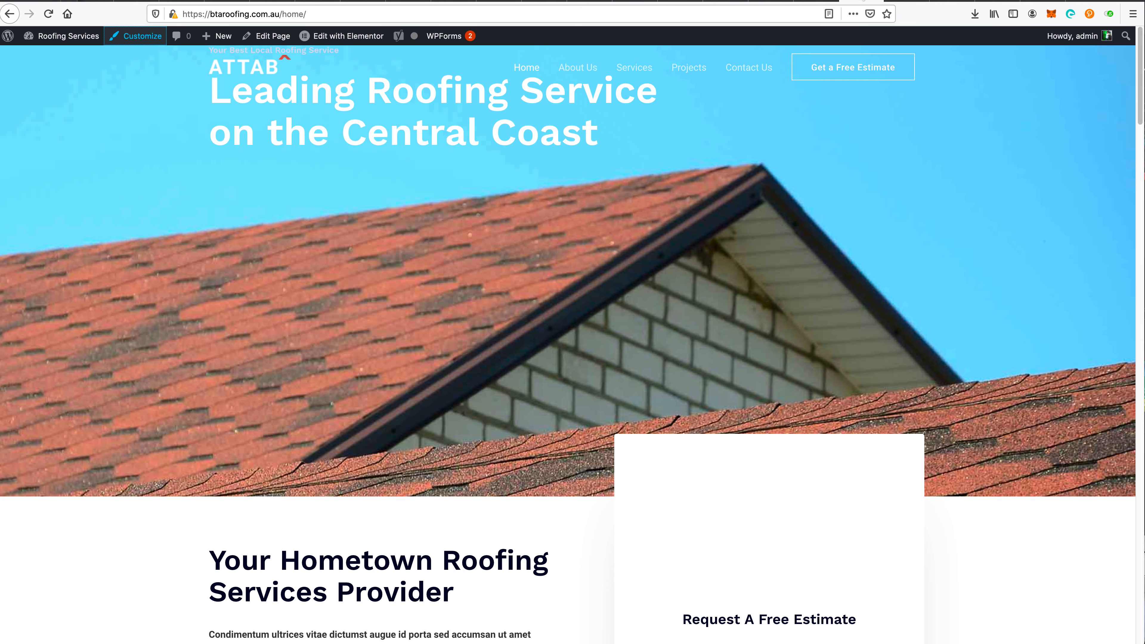
- Switch back to the header template in Elementor and review the logo image's margin and padding options and its style settings
click(820, 2)
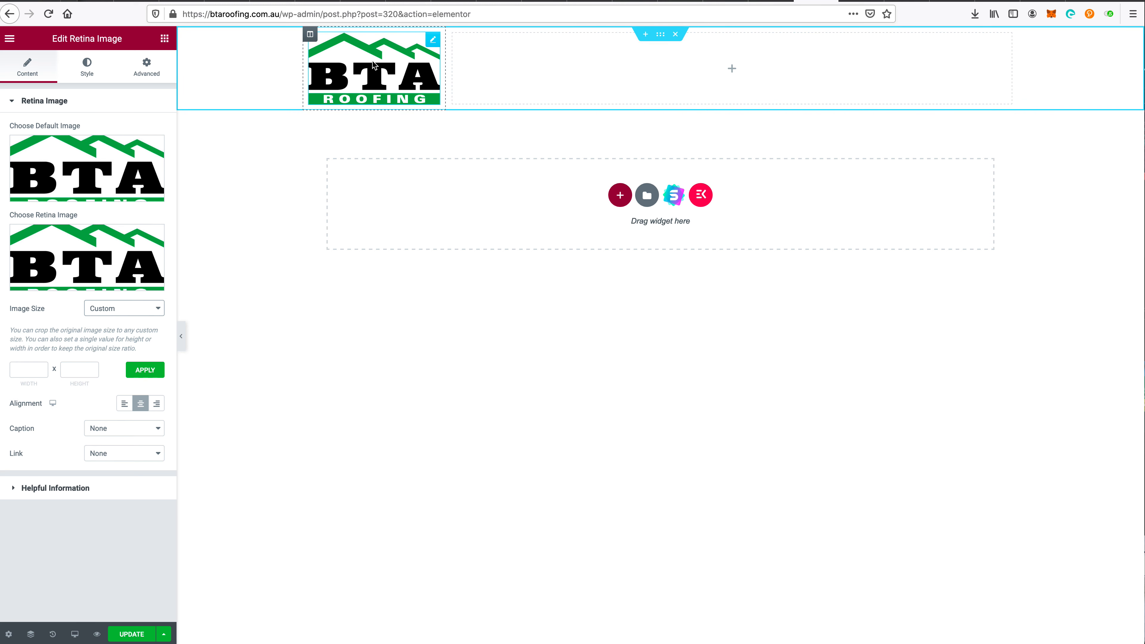
click(144, 72)
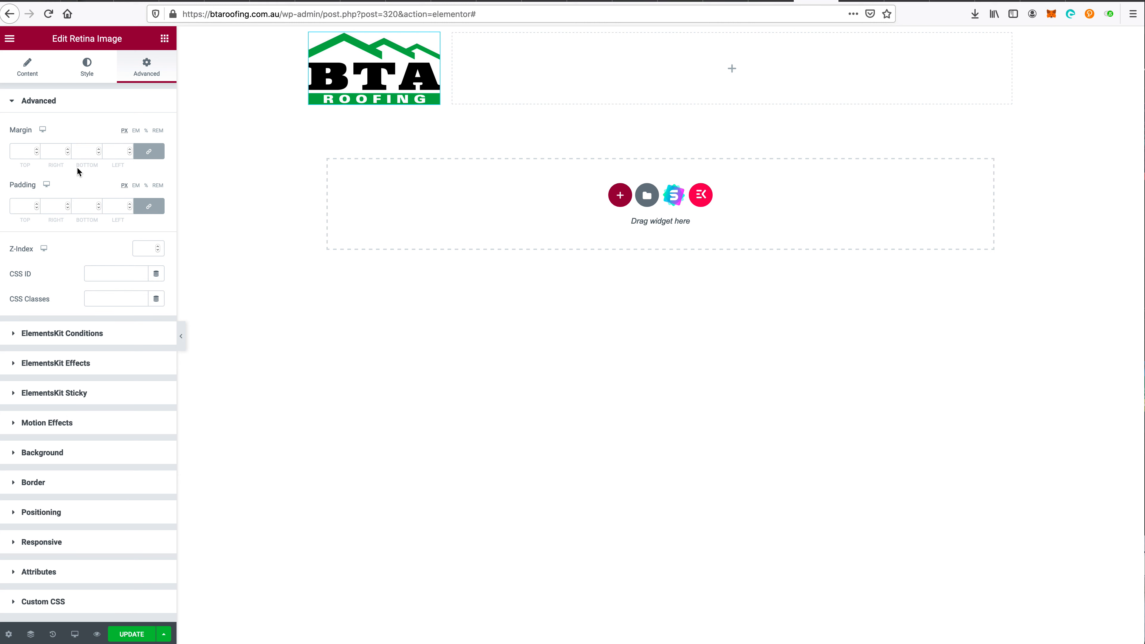
click(93, 80)
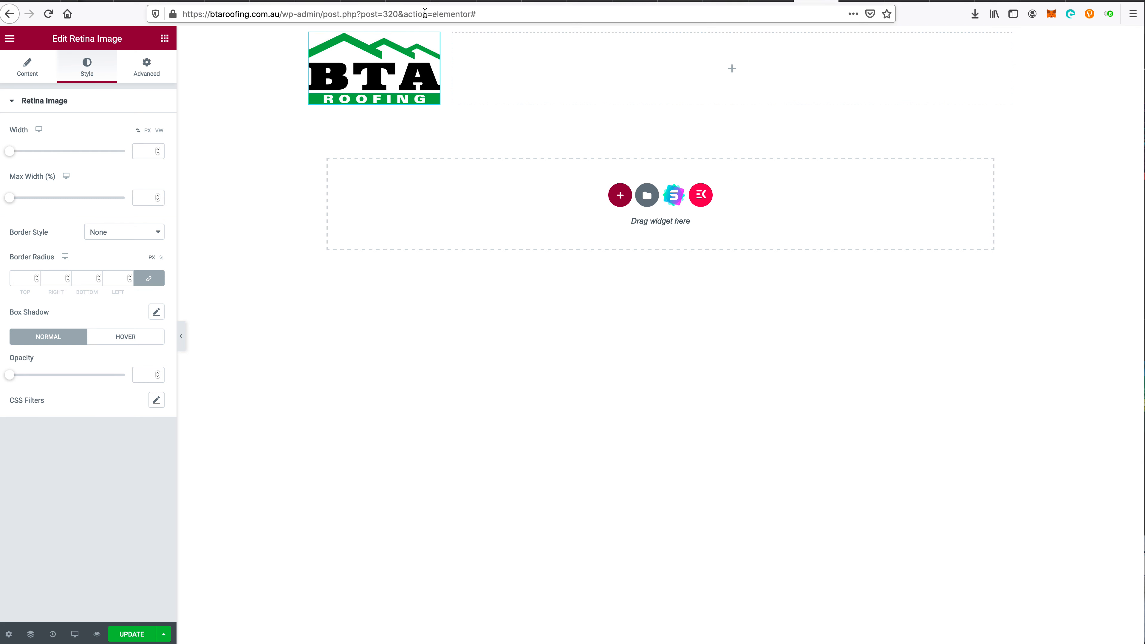
- Give the header section a classic background in the global white colour New Item #1 (#FFFFFF)
click(661, 39)
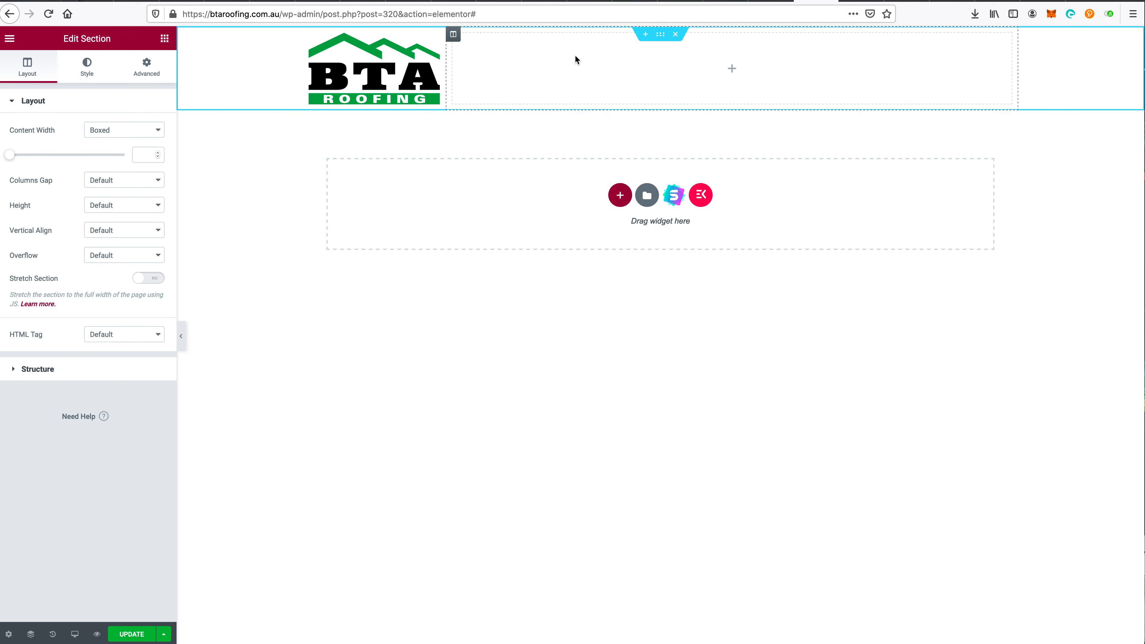
click(88, 75)
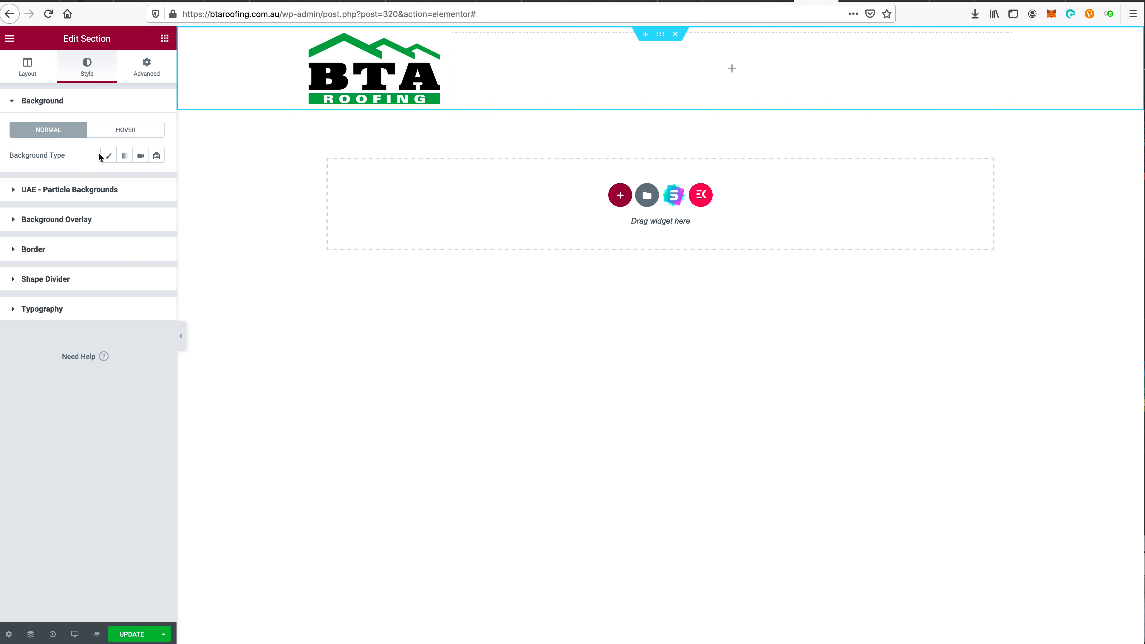
click(108, 156)
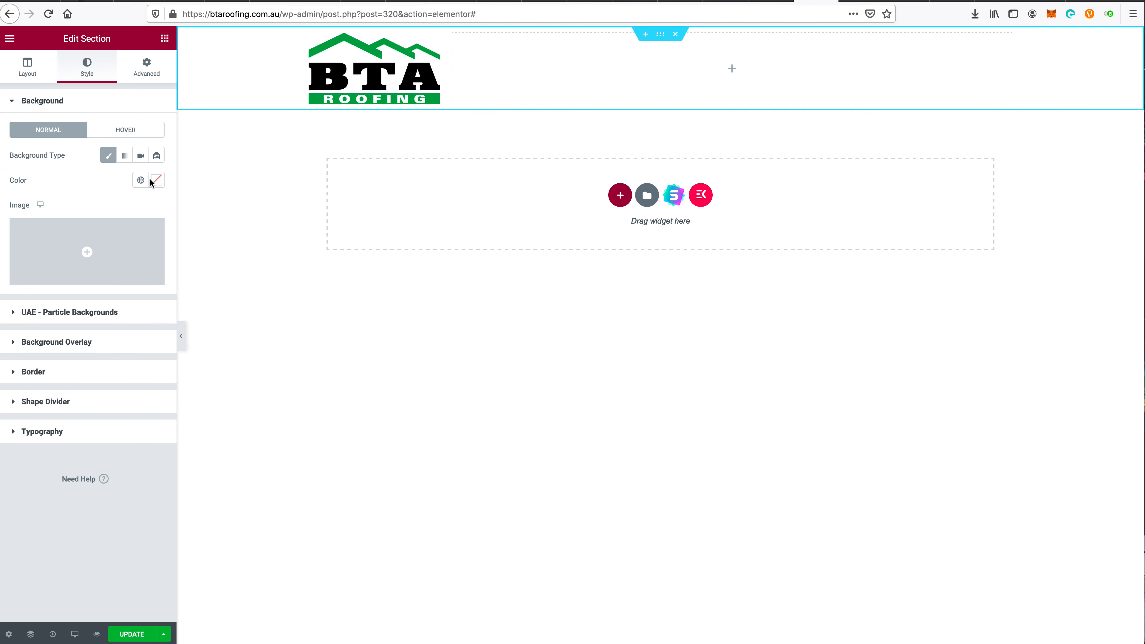
click(141, 181)
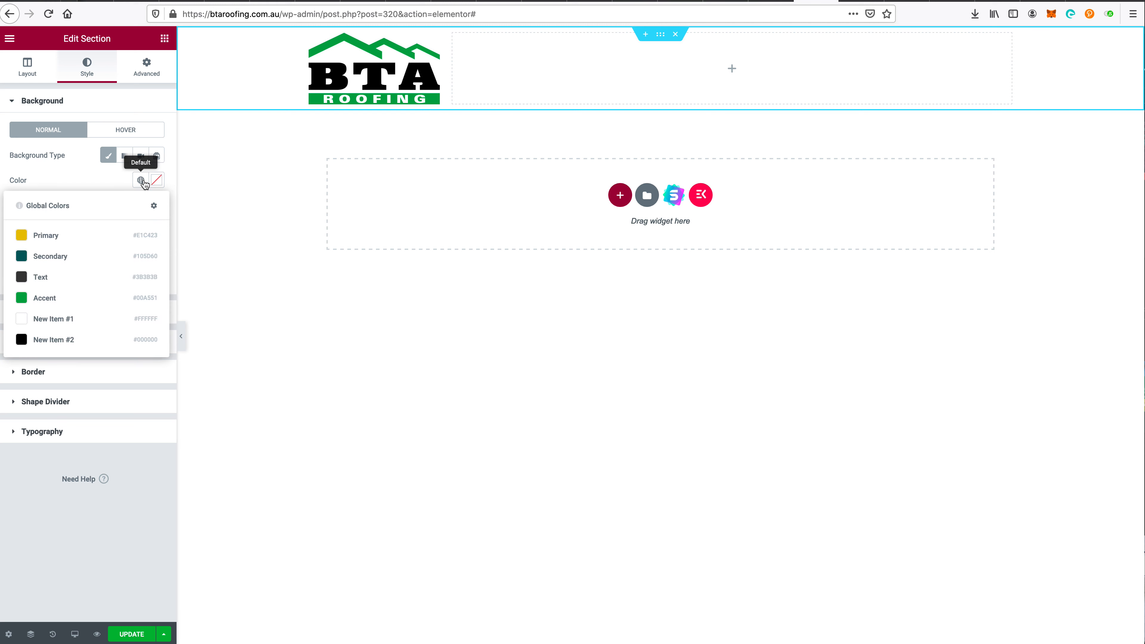
click(40, 322)
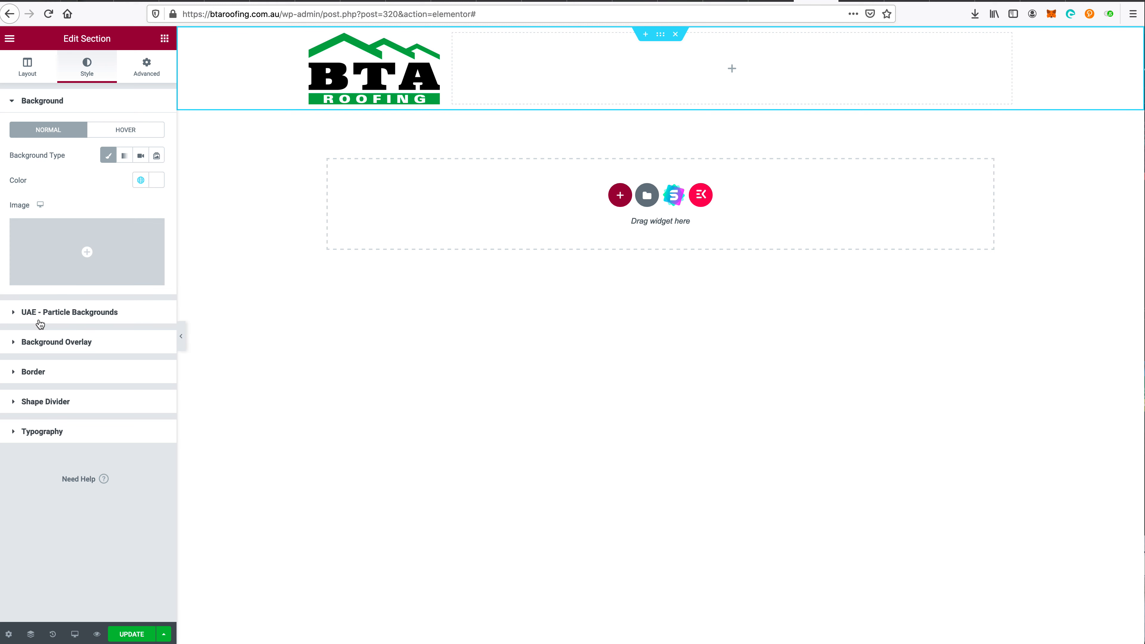
- Find the UAE Navigation Menu widget, add it to the empty column beside the logo, and review its style and content settings
click(164, 39)
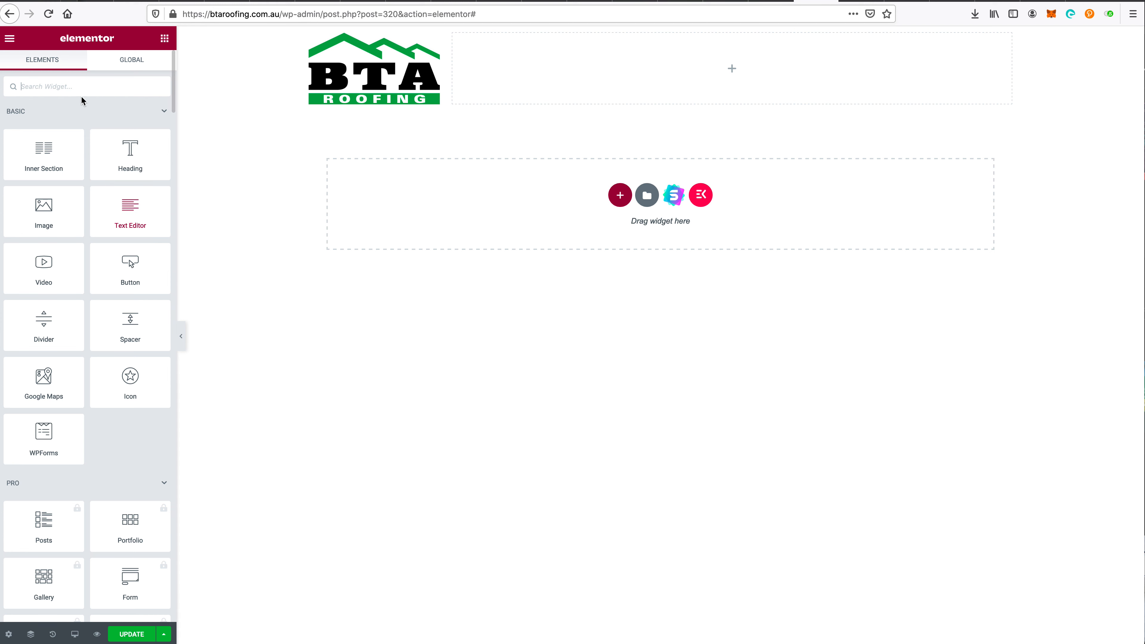
text(menu)
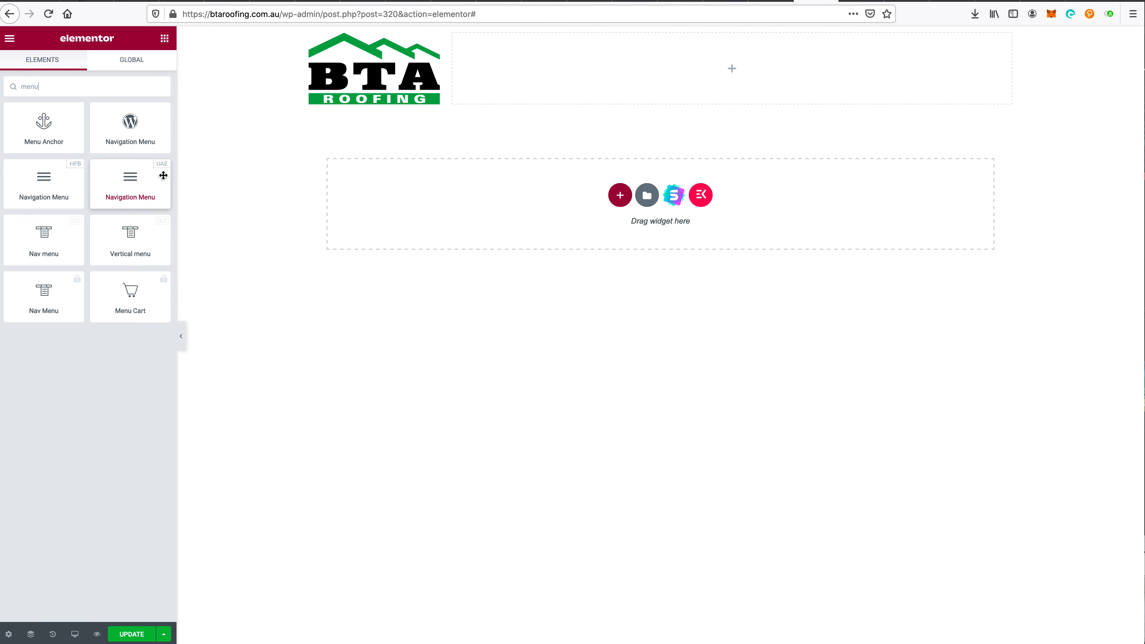
drag(124, 193, 622, 71)
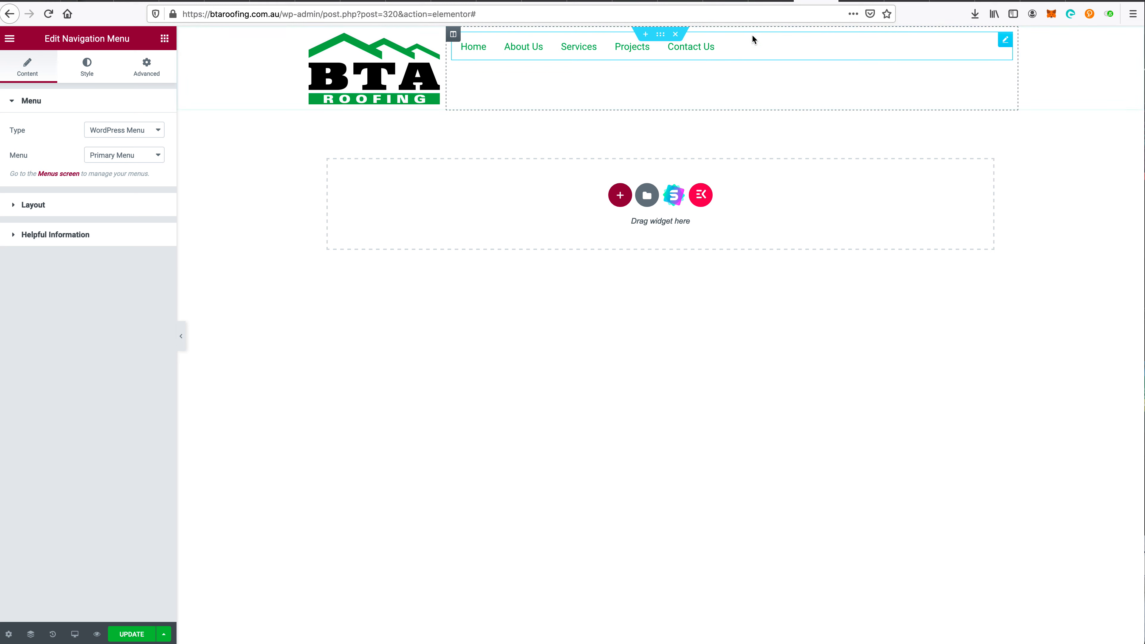
click(80, 73)
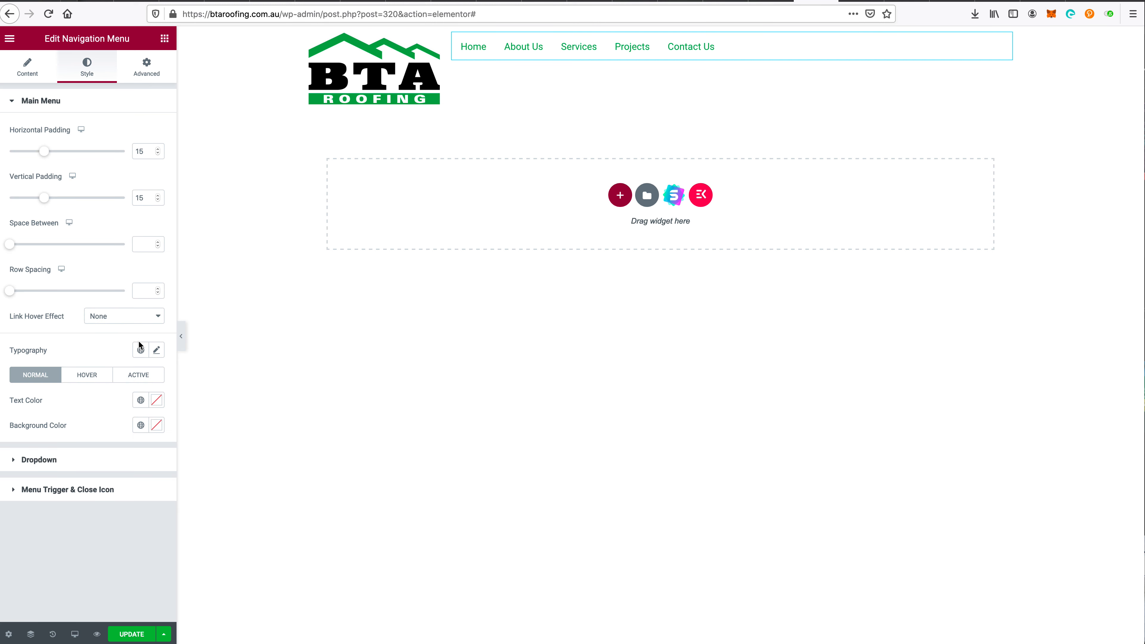
click(33, 67)
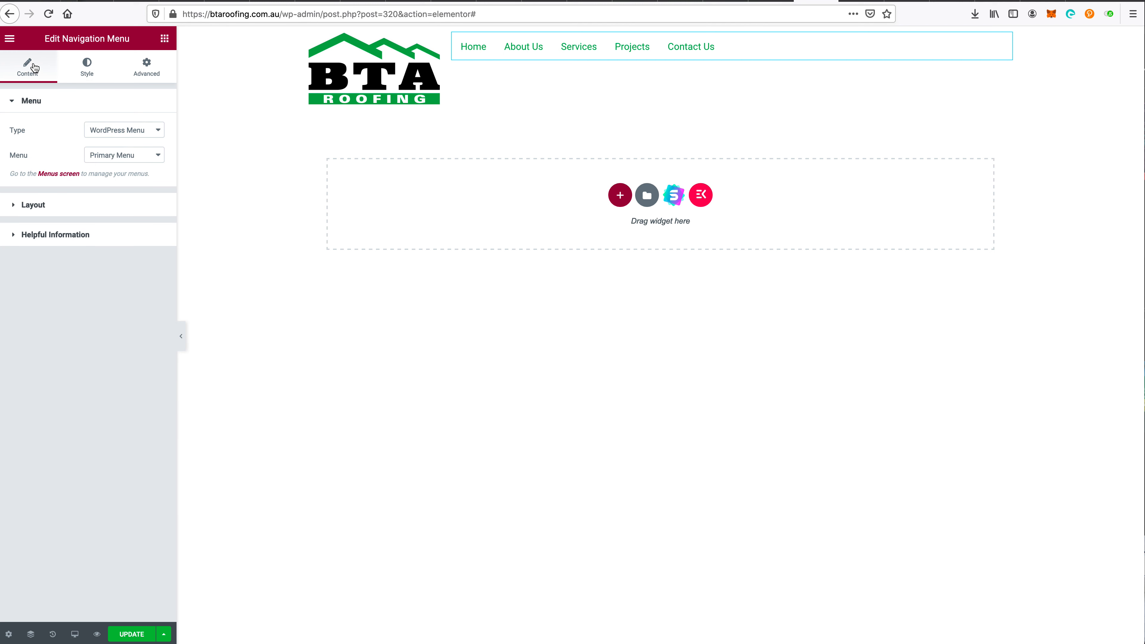
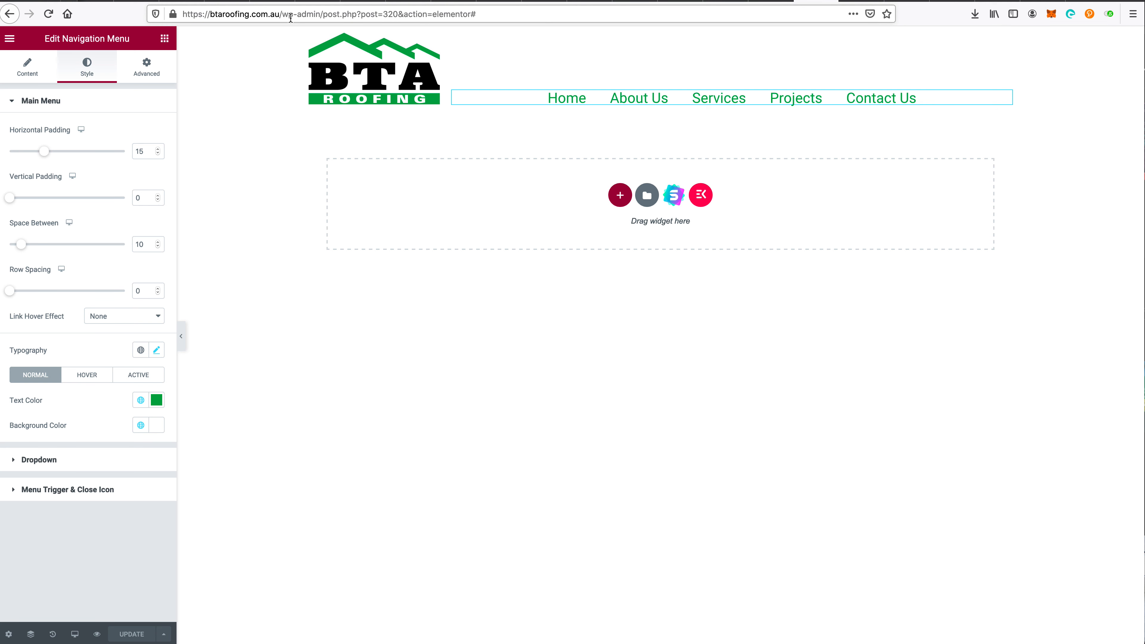
- Open btaroofing.com.au/home/ to check the new header, followed by the site's front page at its root address
drag(283, 14, 335, 40)
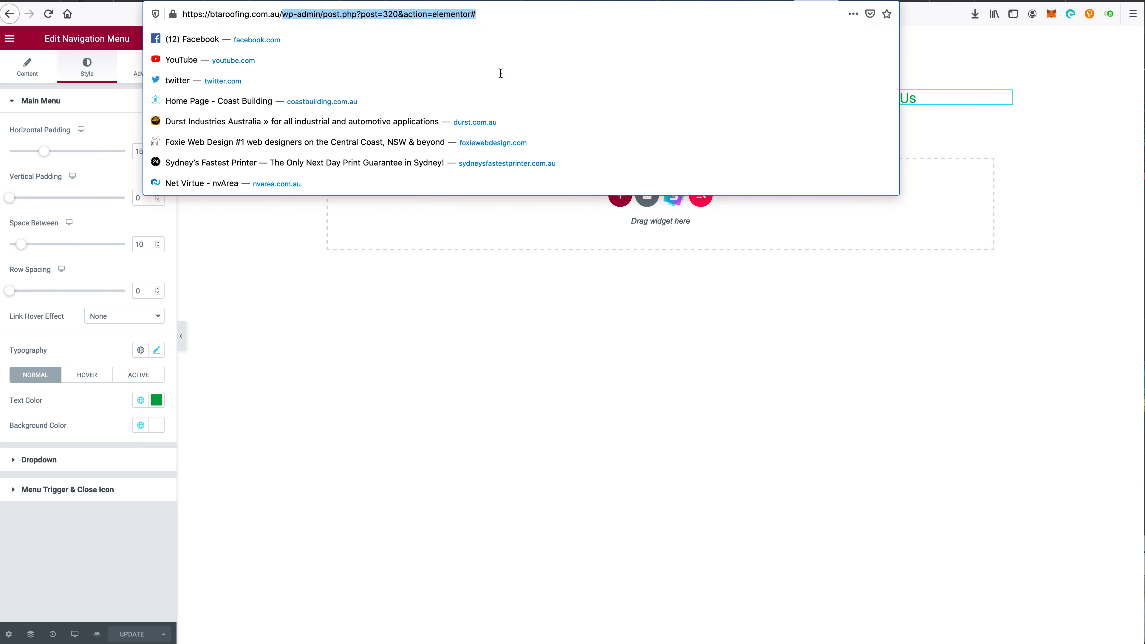
text(home/)
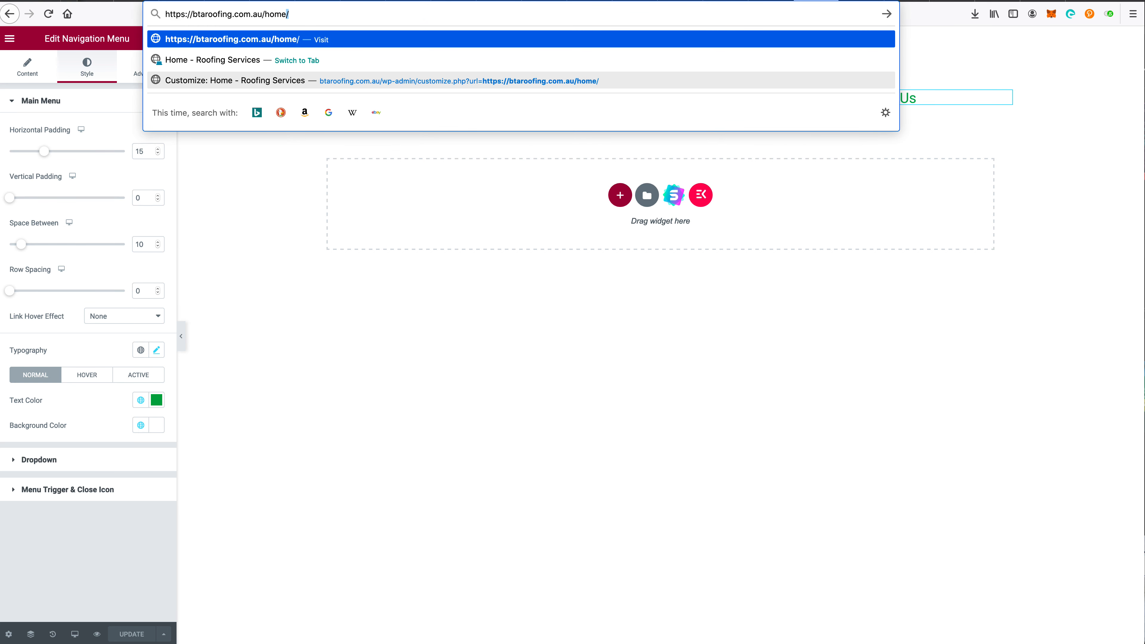
key(Return)
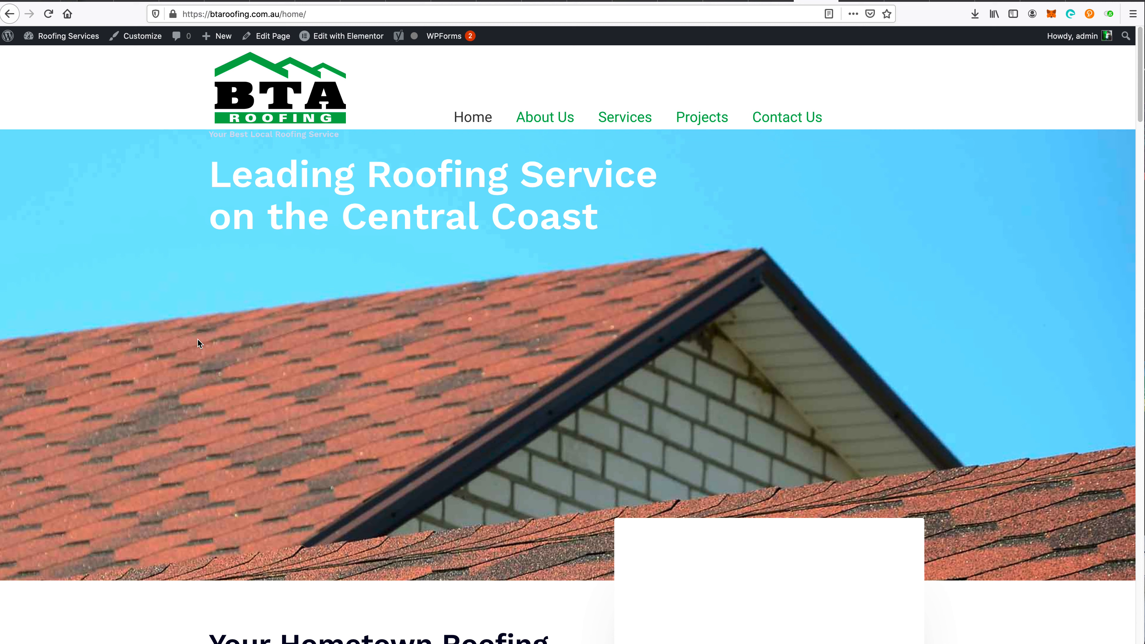
double_click(405, 18)
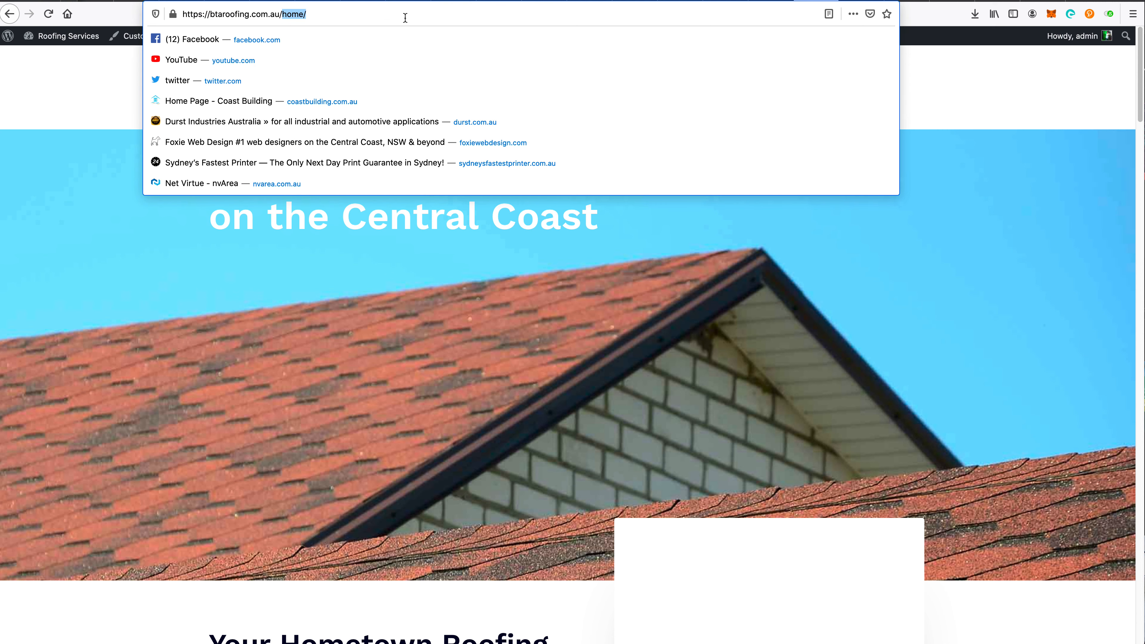
key(BackSpace)
key(Return)
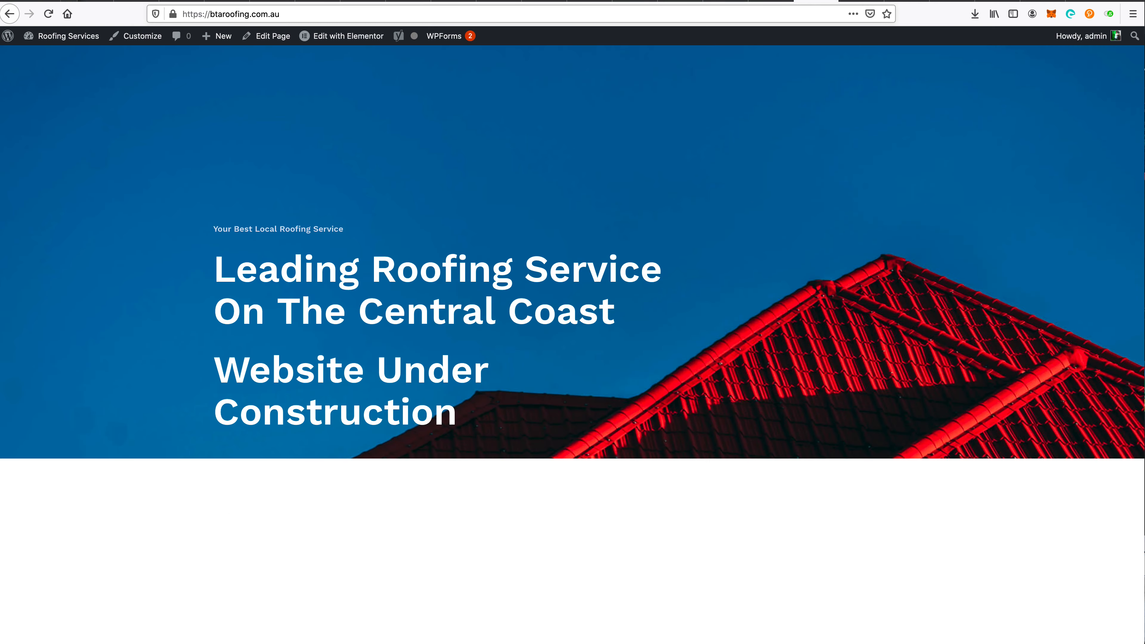
- Return to the /home/ page and look through its content sections before going back up to the header
click(17, 14)
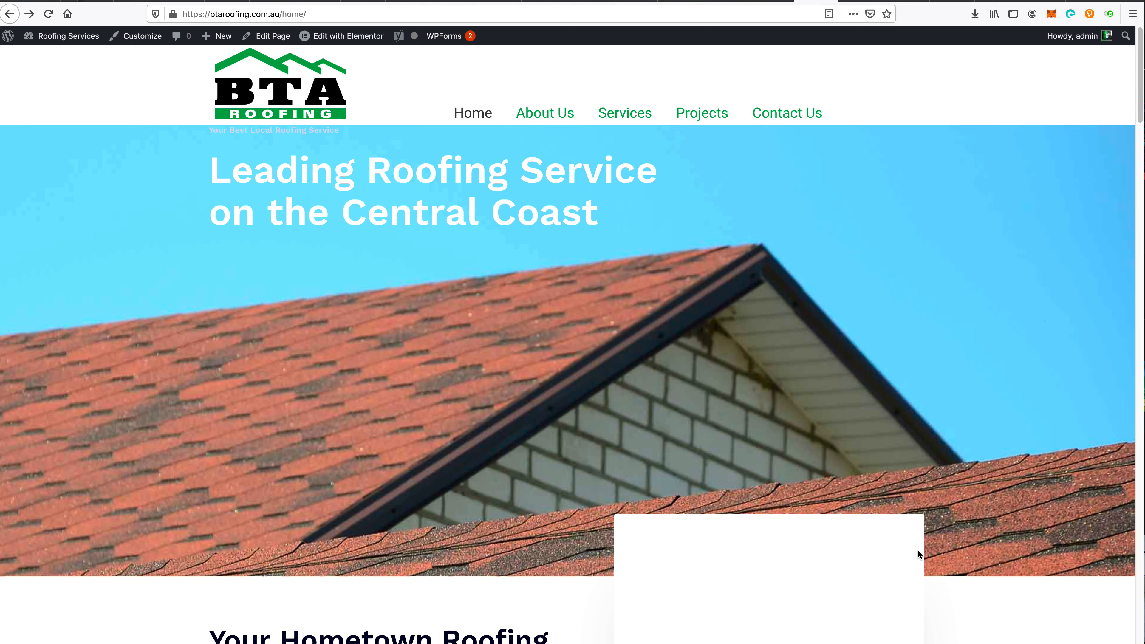
scroll(920, 551, down, 20)
scroll(832, 361, down, 15)
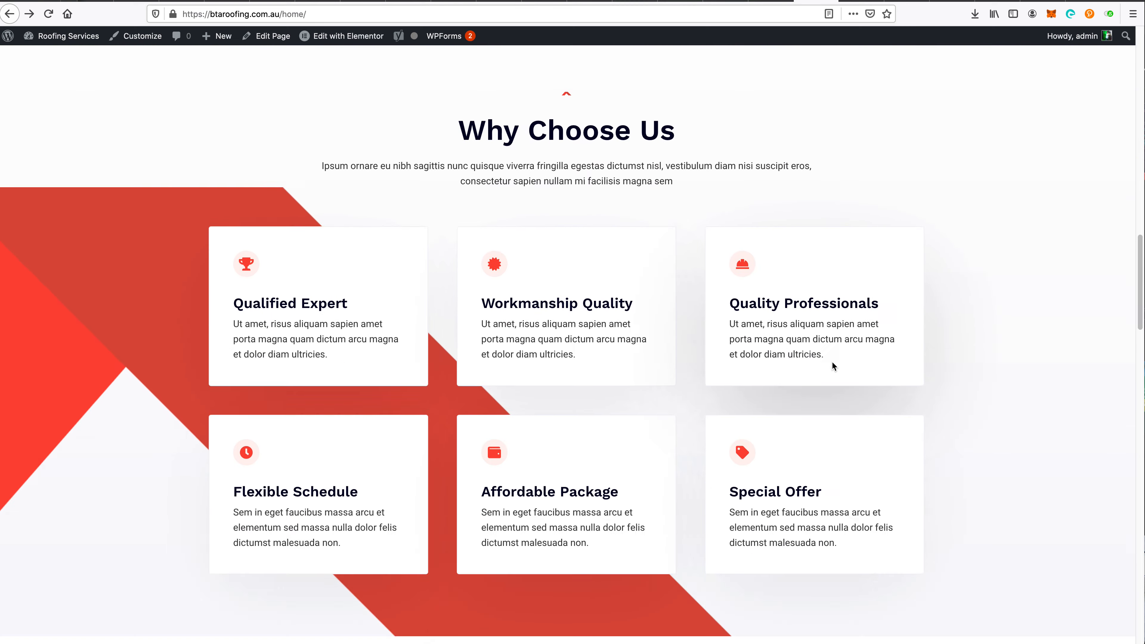
scroll(861, 366, up, 5)
scroll(869, 371, up, 3)
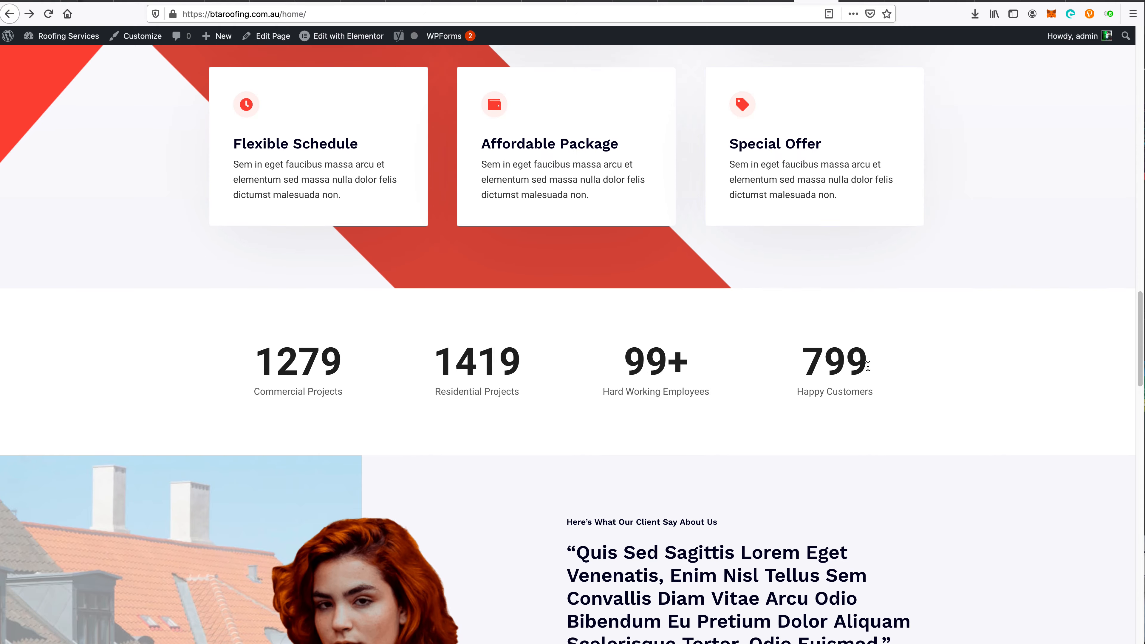
scroll(875, 356, down, 15)
scroll(879, 348, up, 20)
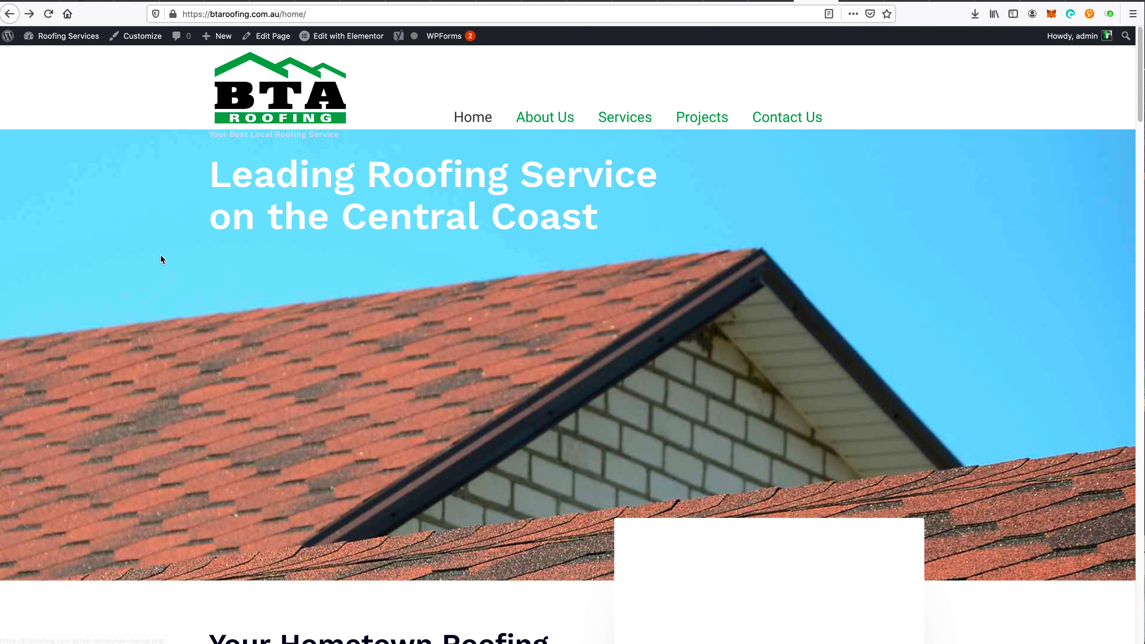
- Open the WordPress menu editor for the site and nest About Us under Home in the Primary Menu
mouse_move(89, 40)
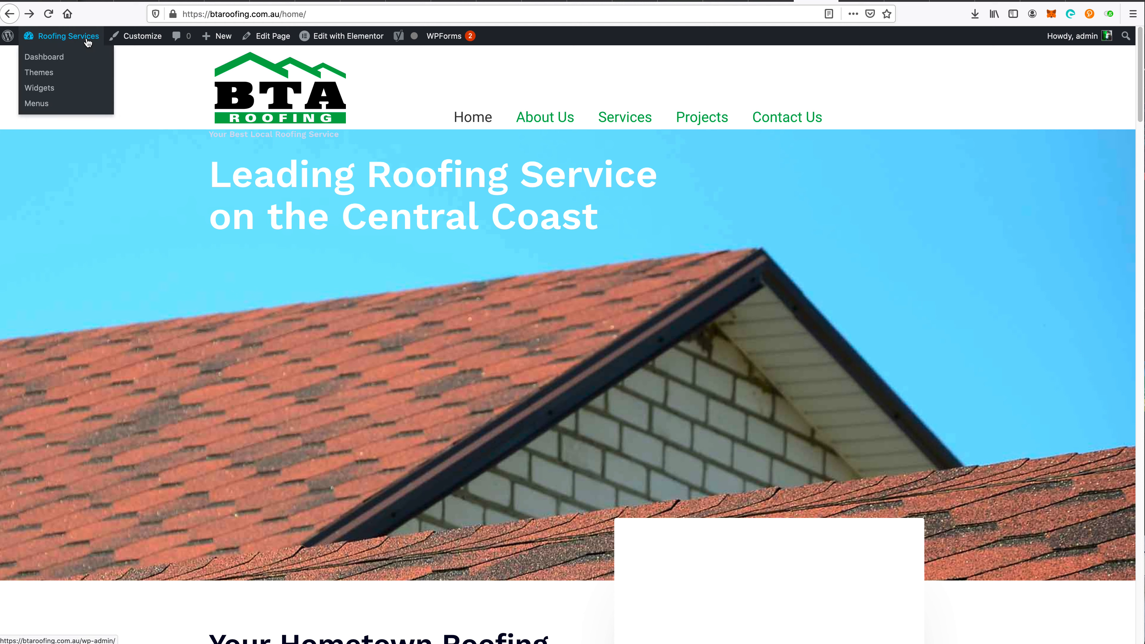
click(44, 104)
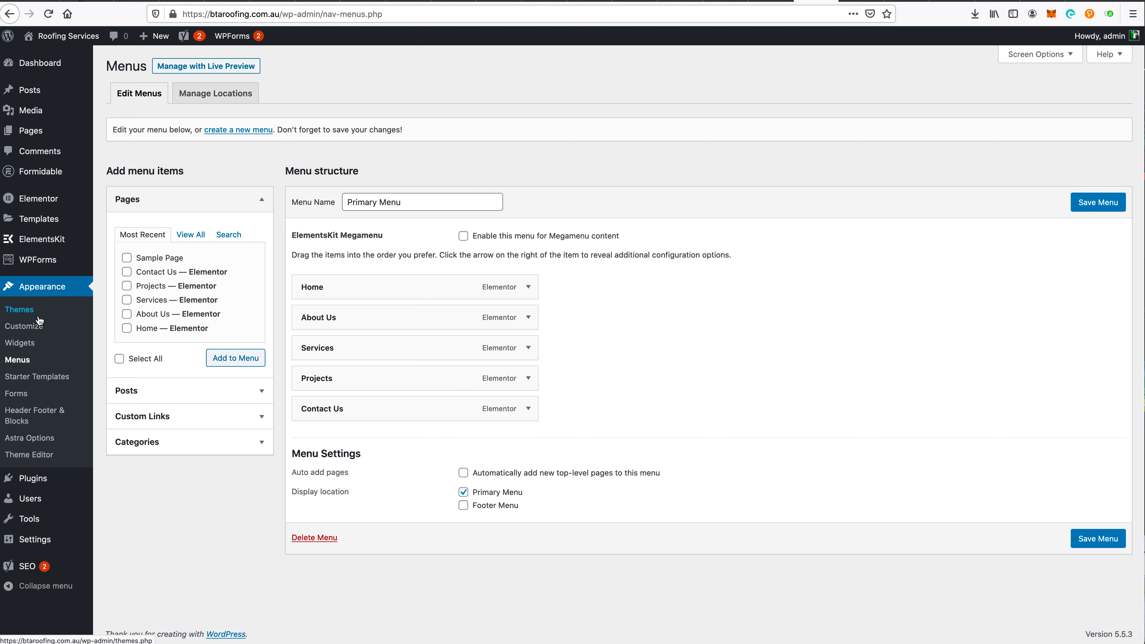
click(18, 366)
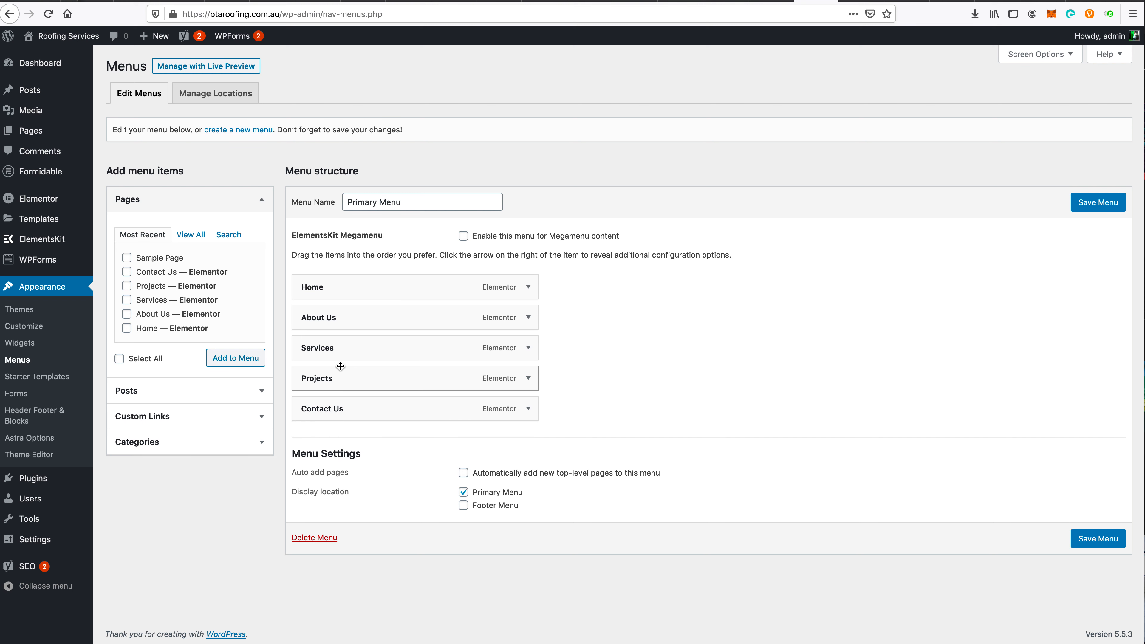
drag(329, 317, 347, 317)
- Add the Under Construction page to the Primary Menu above Home and save the menu
click(190, 235)
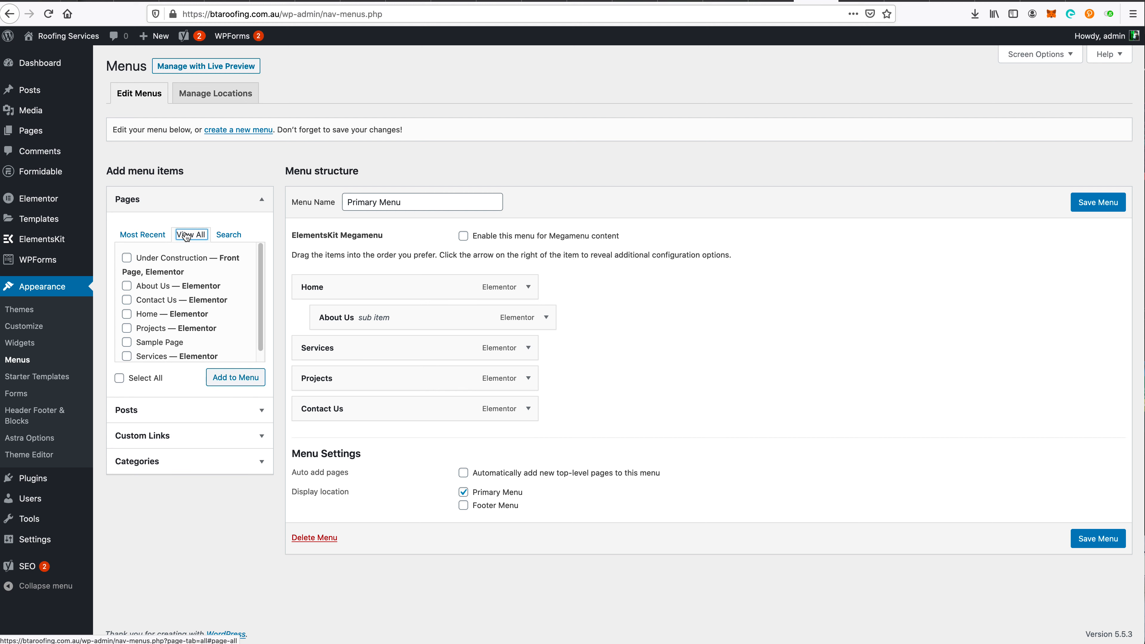
click(126, 259)
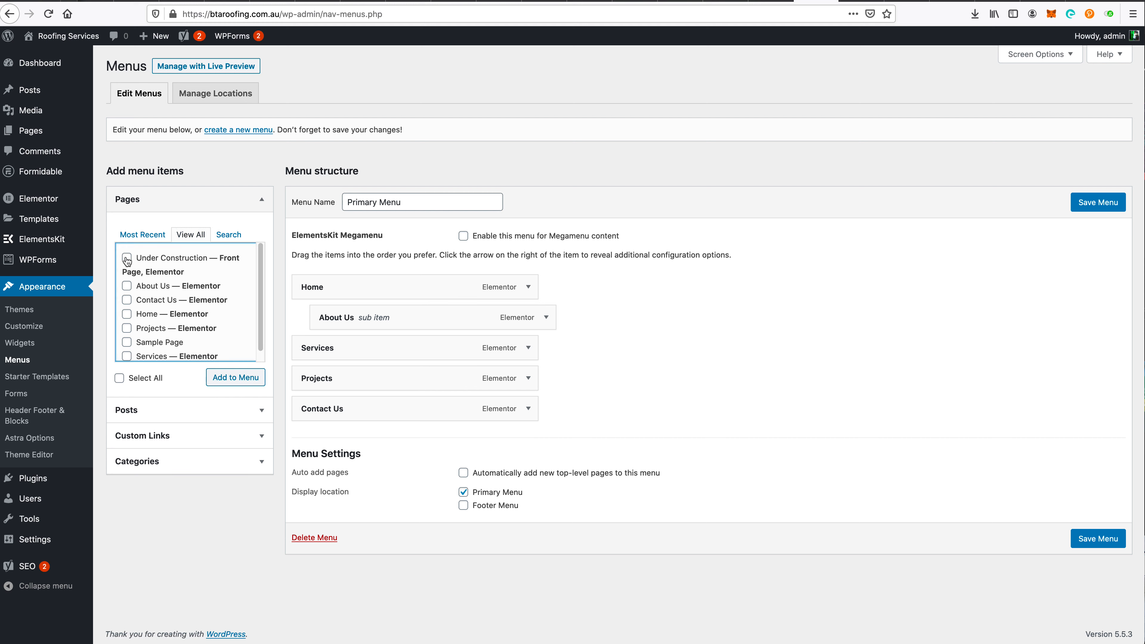
click(241, 379)
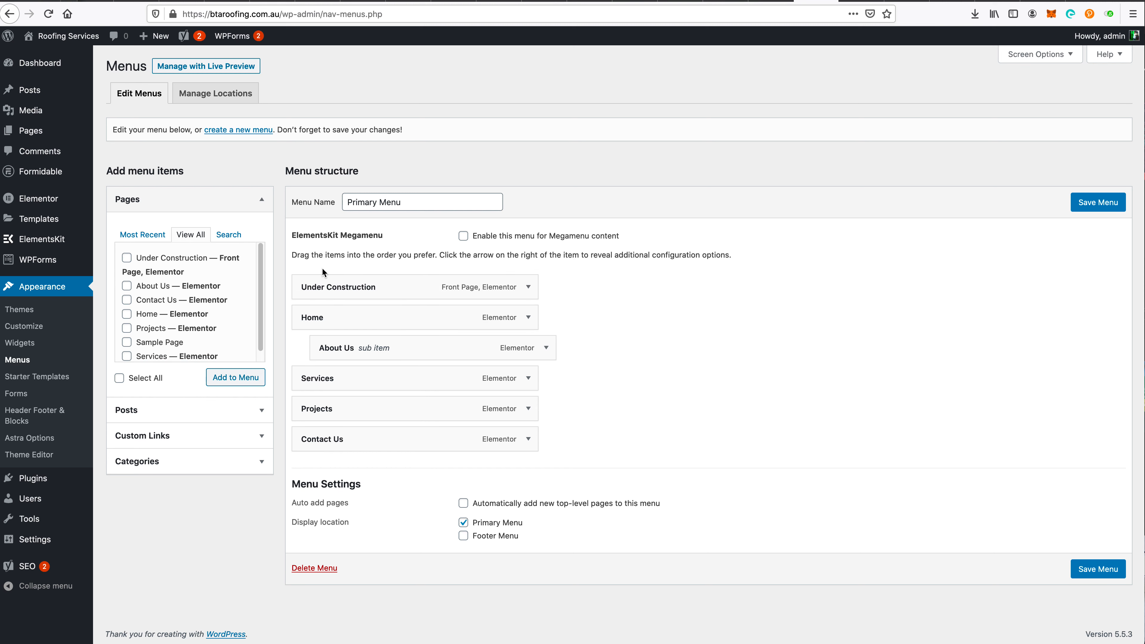
click(1108, 206)
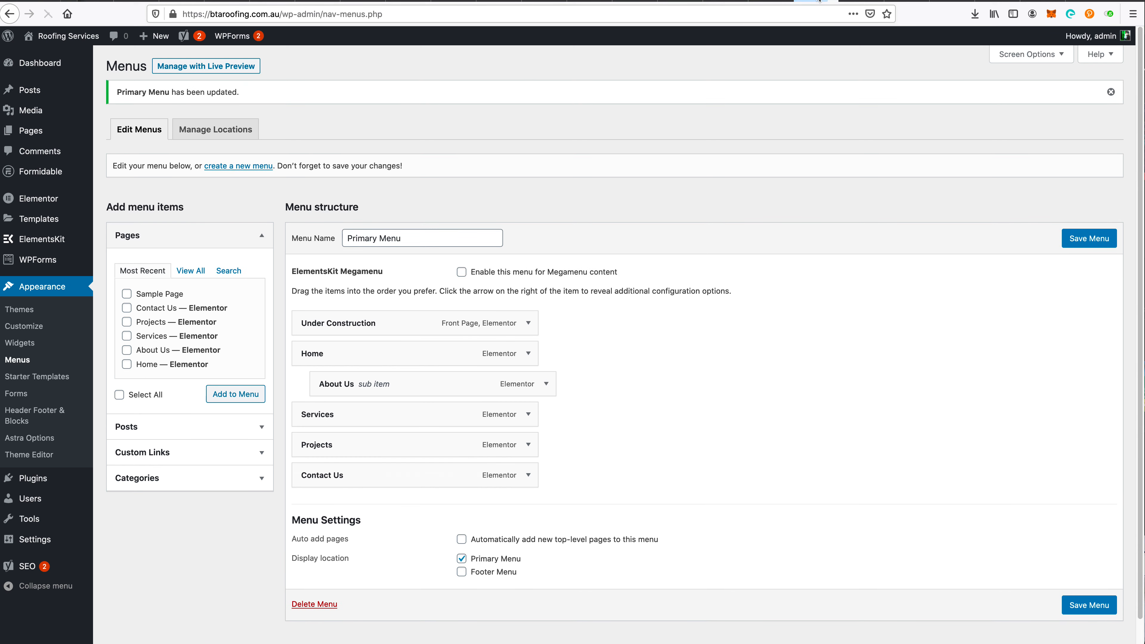
- Reload the live home page to check the header's navigation menu, and return to the menu editor
click(866, 1)
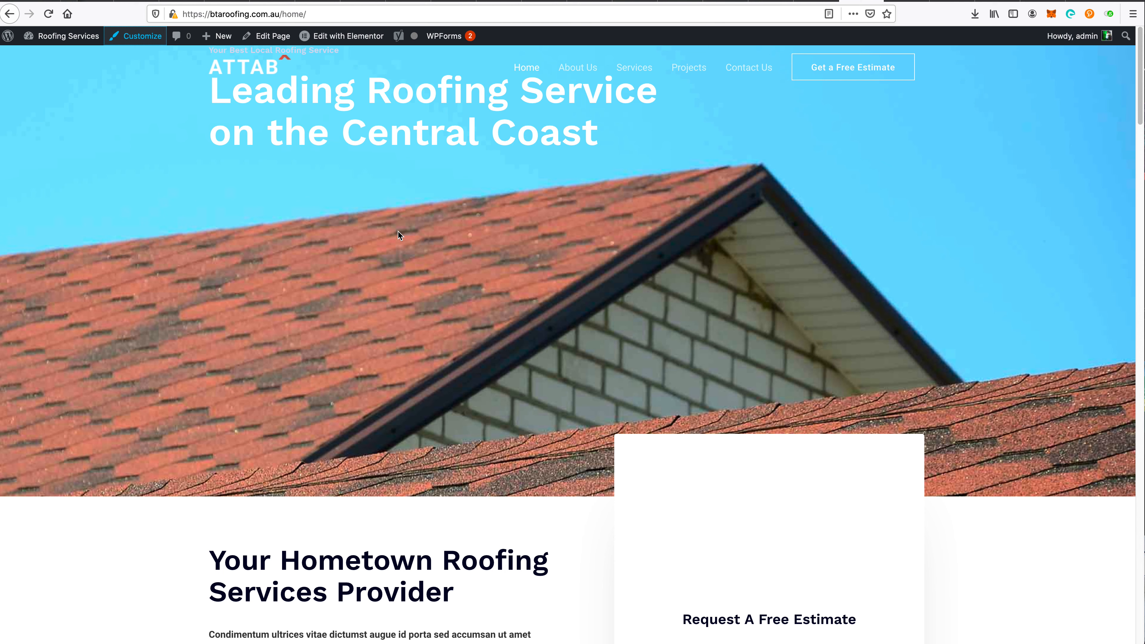
key(super+r)
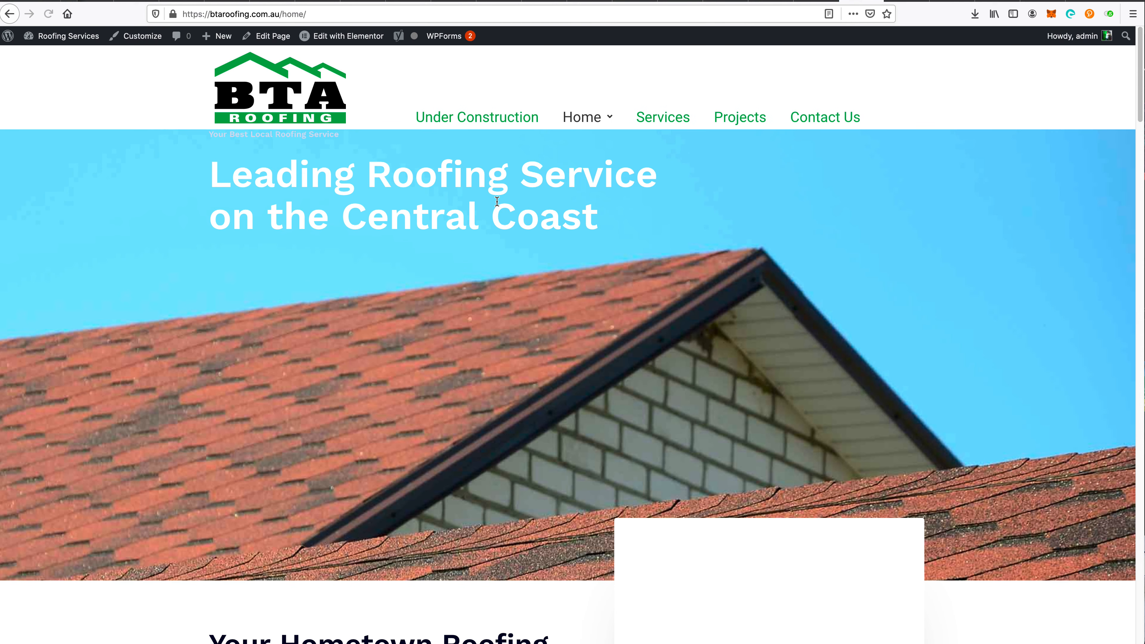
click(814, 2)
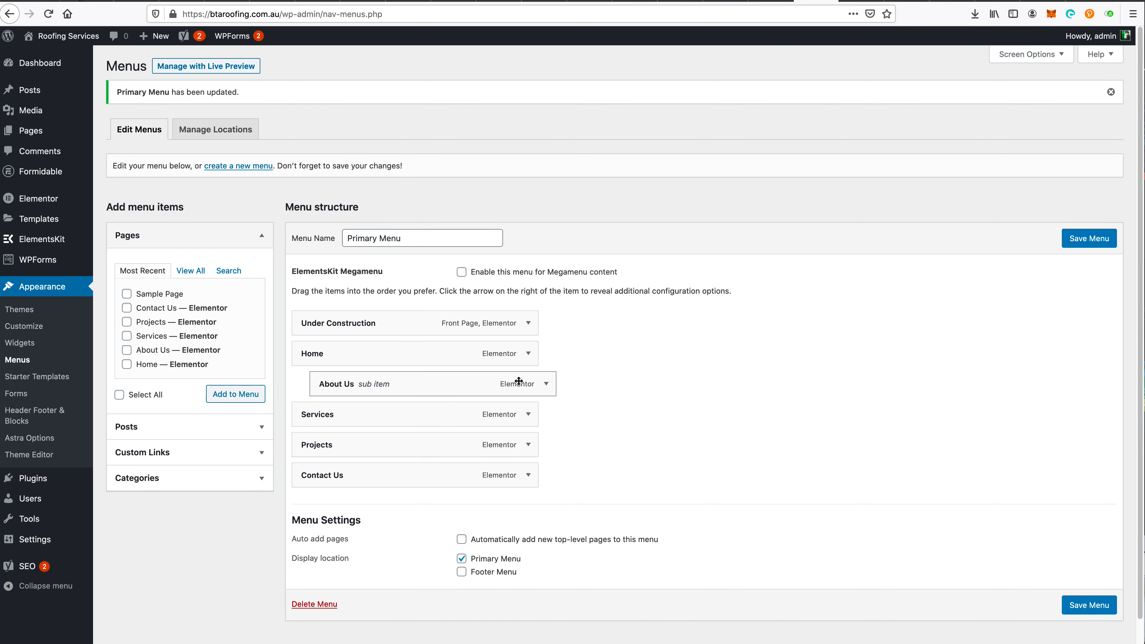
- Move About Us back to the top level, remove Under Construction from the saved Primary Menu, and reload the live home page
mouse_move(475, 382)
mouse_down()
mouse_move(440, 381)
mouse_move(452, 382)
mouse_up()
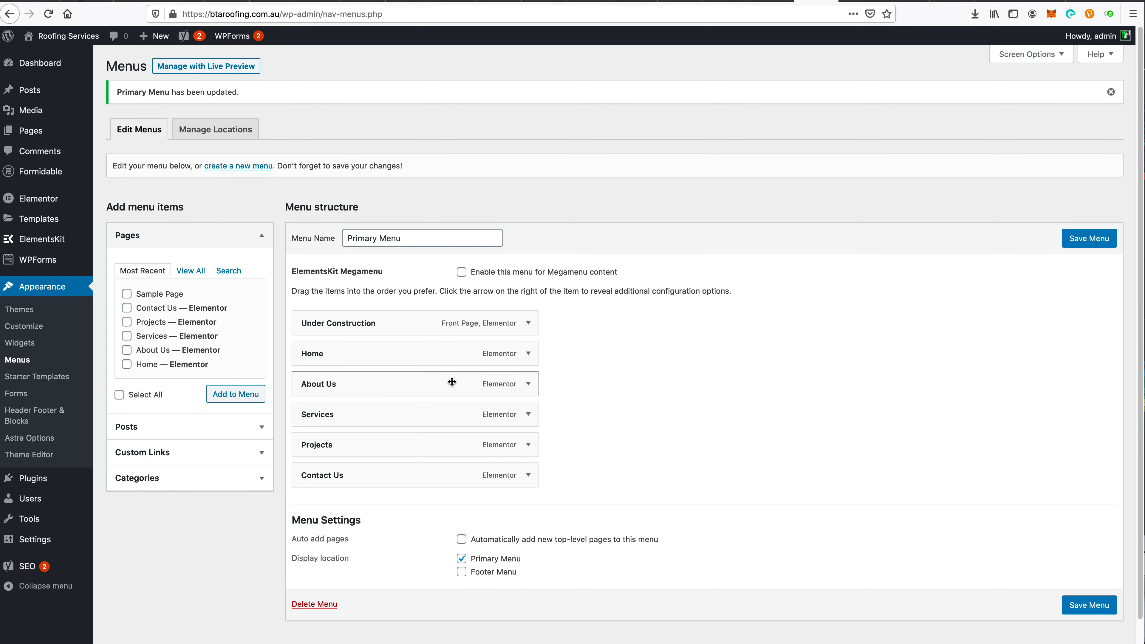
click(538, 323)
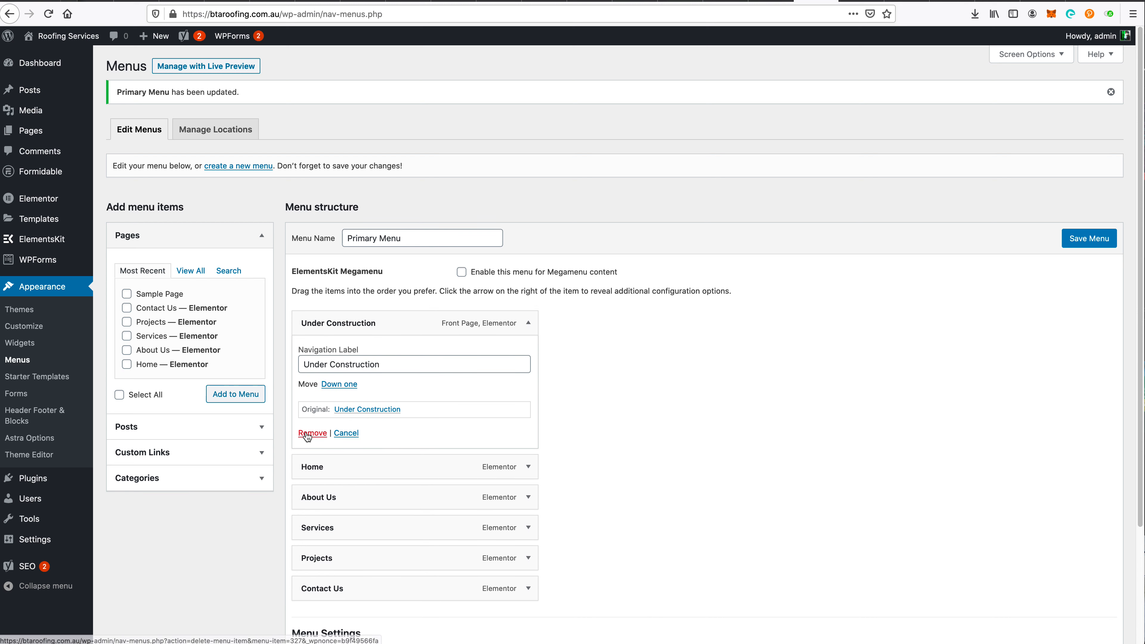
click(307, 434)
click(1097, 248)
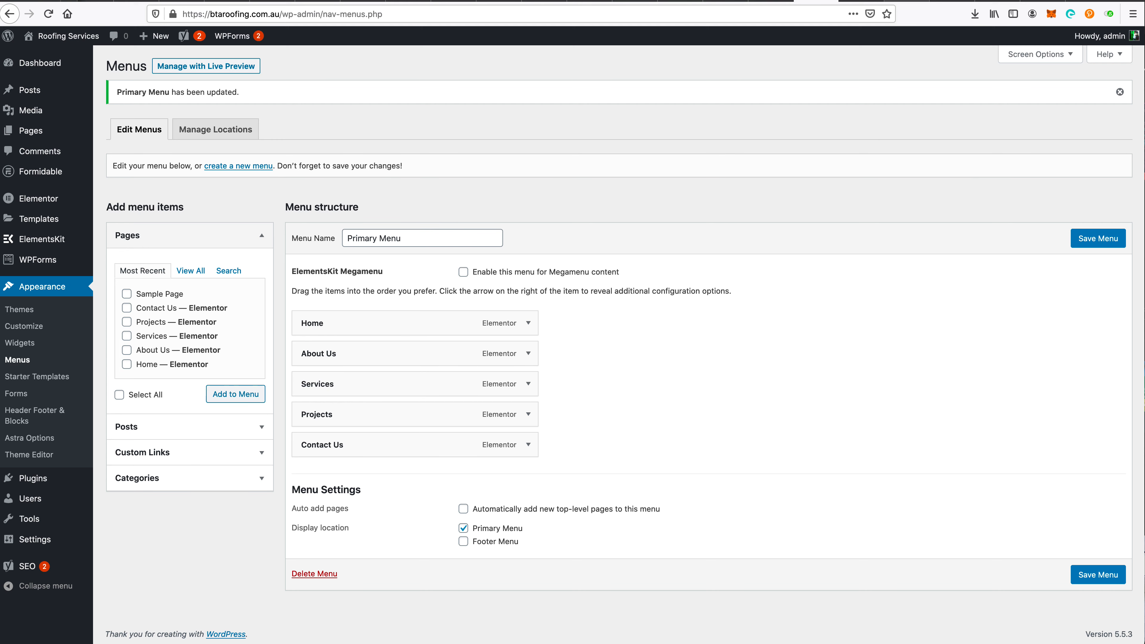
click(861, 1)
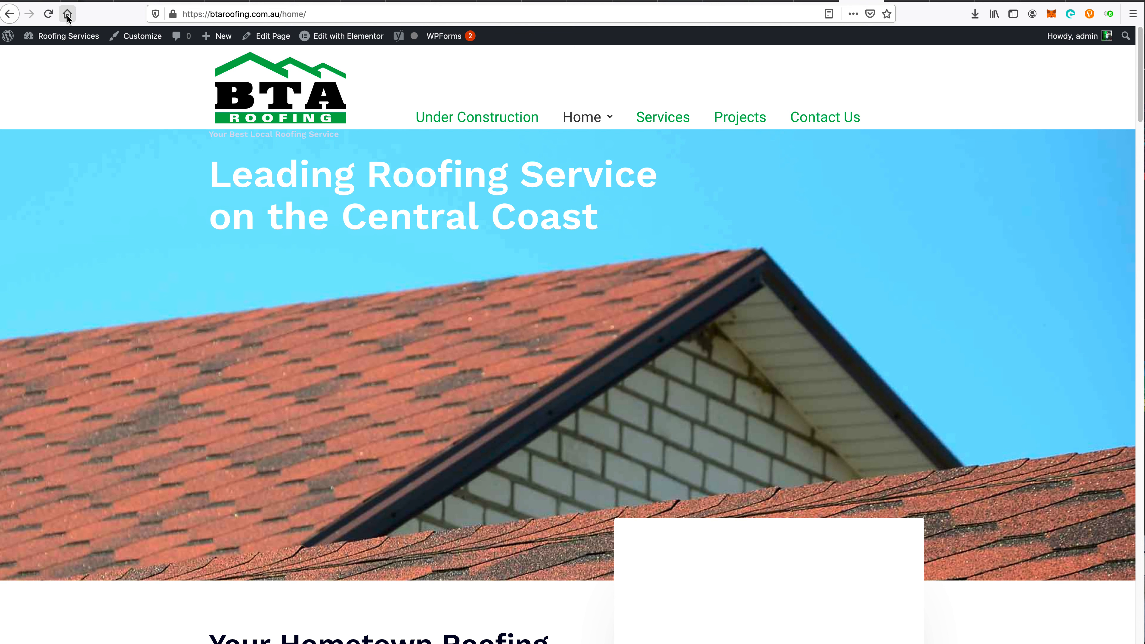
click(51, 16)
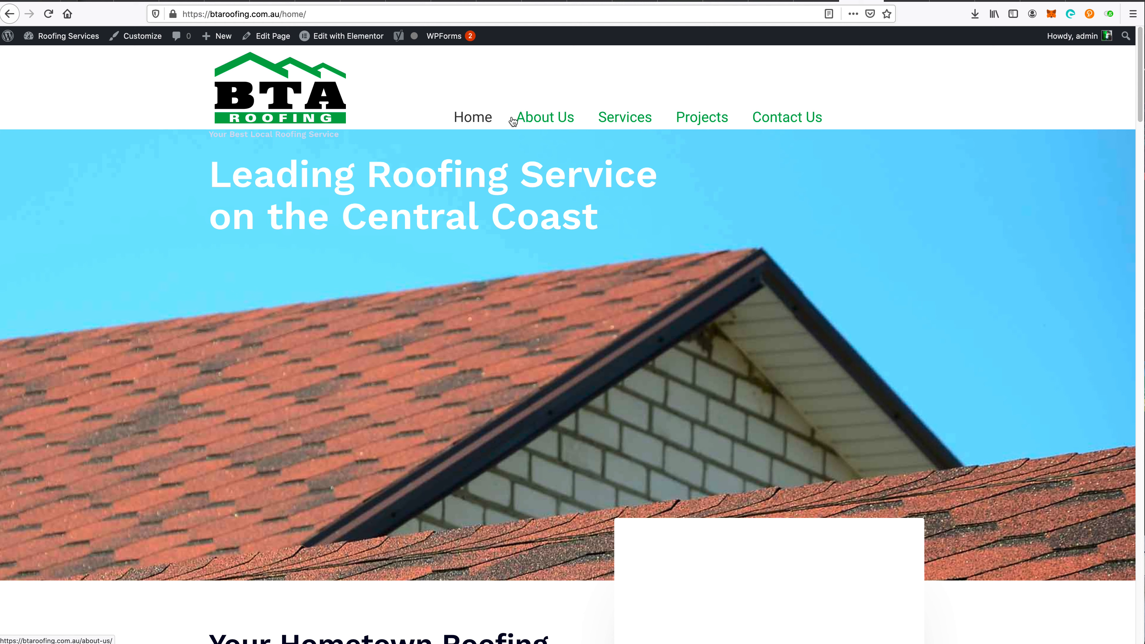
- Open the site's Header template in Elementor and bring up the style settings of its navigation menu
mouse_move(367, 43)
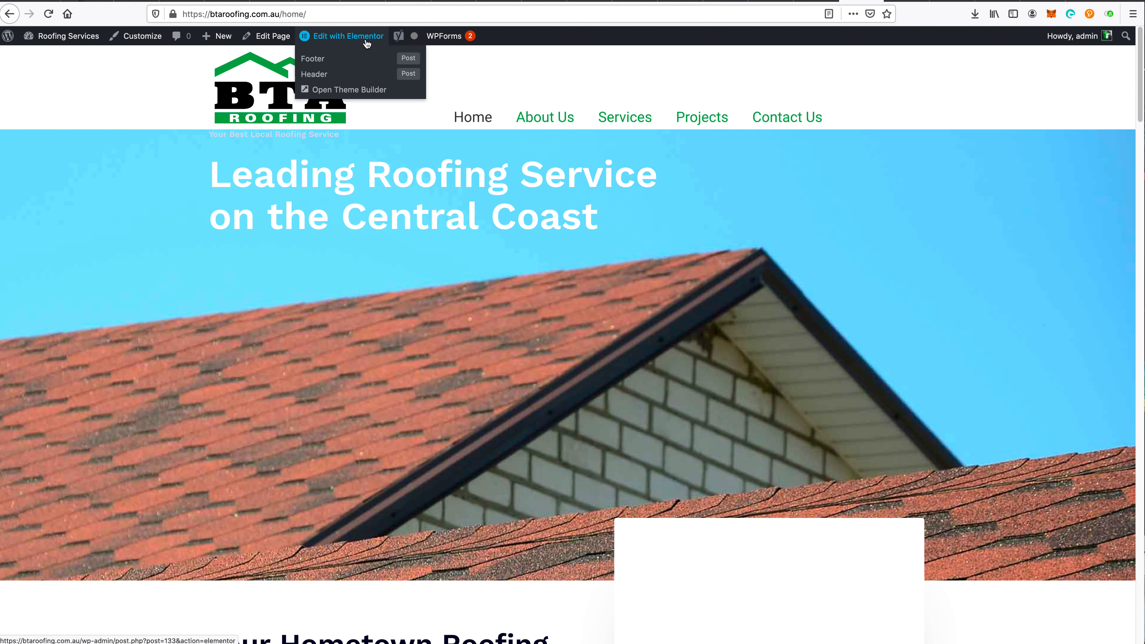
click(412, 75)
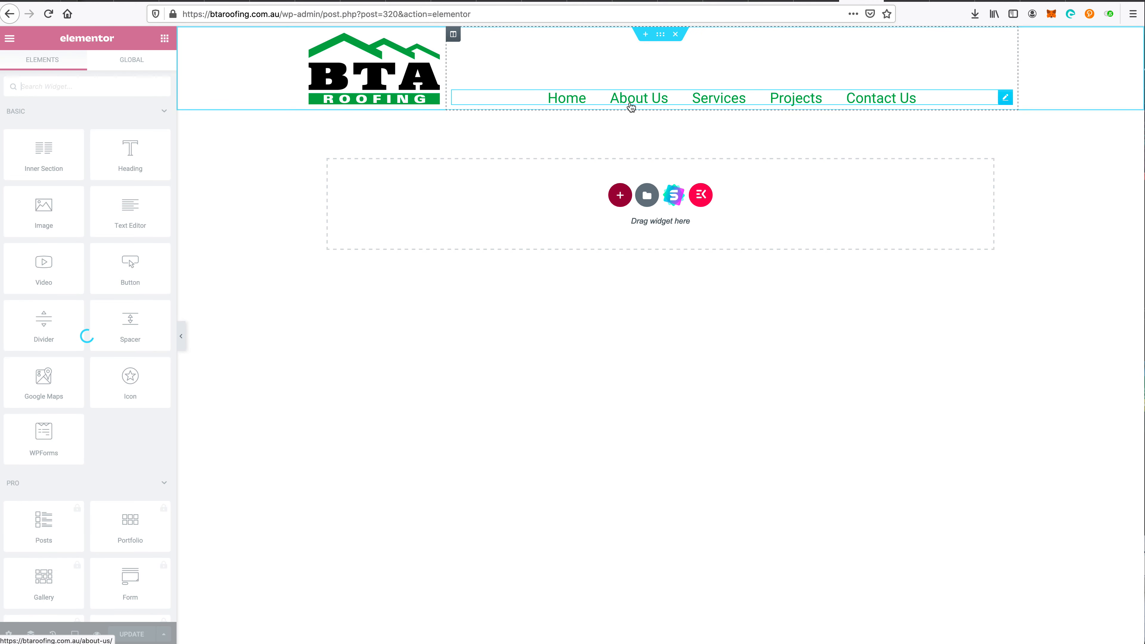
click(629, 105)
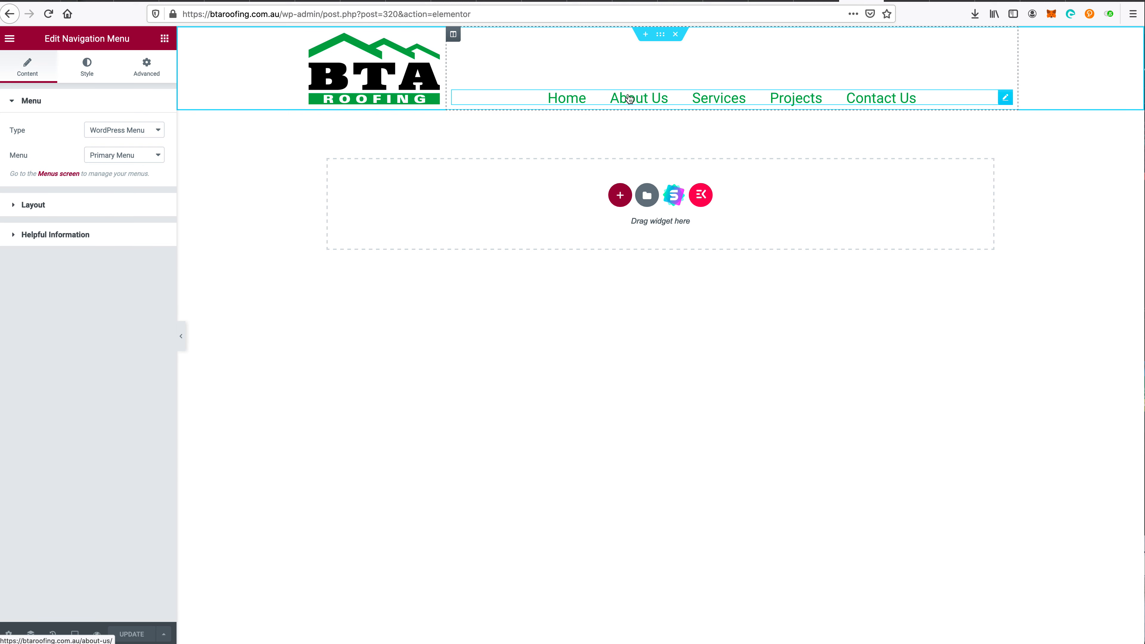
click(88, 70)
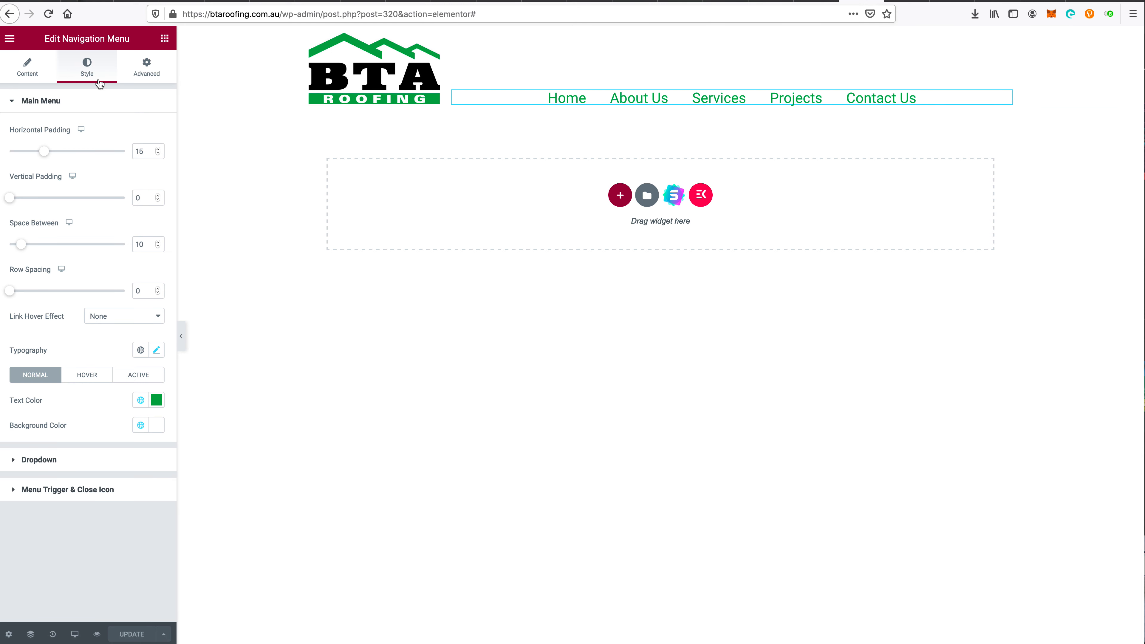
- Set the navigation menu's hover text color to the dark teal global color and update the header
click(90, 372)
click(141, 401)
click(64, 461)
click(144, 636)
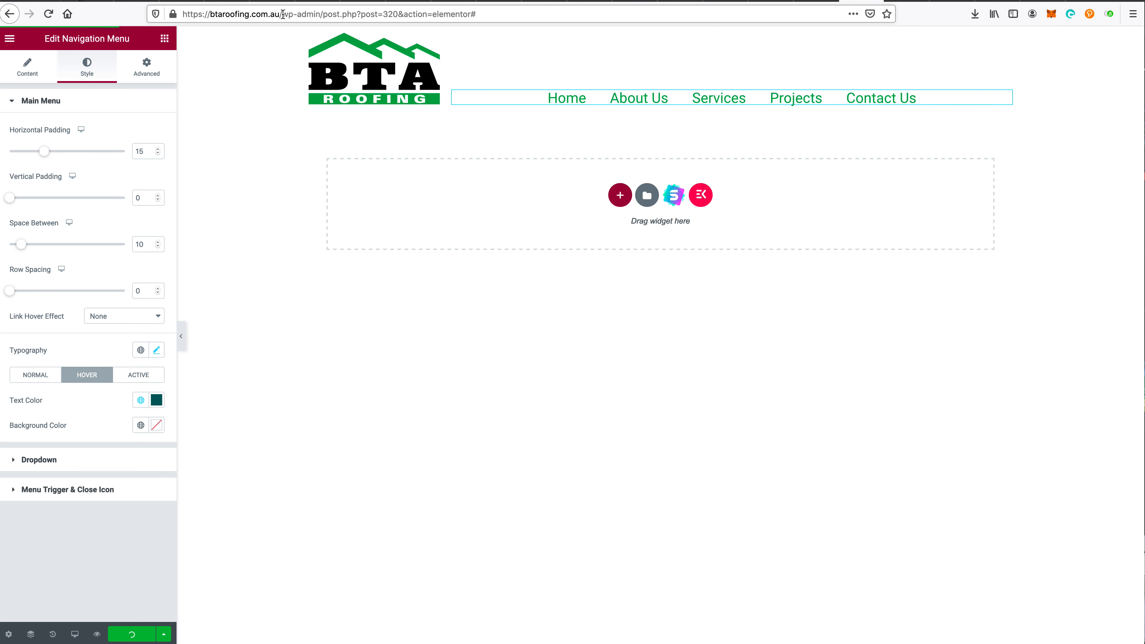
- Load the live home page at btaroofing.com.au/home/ to check the header menu's hover color
drag(282, 14, 487, 60)
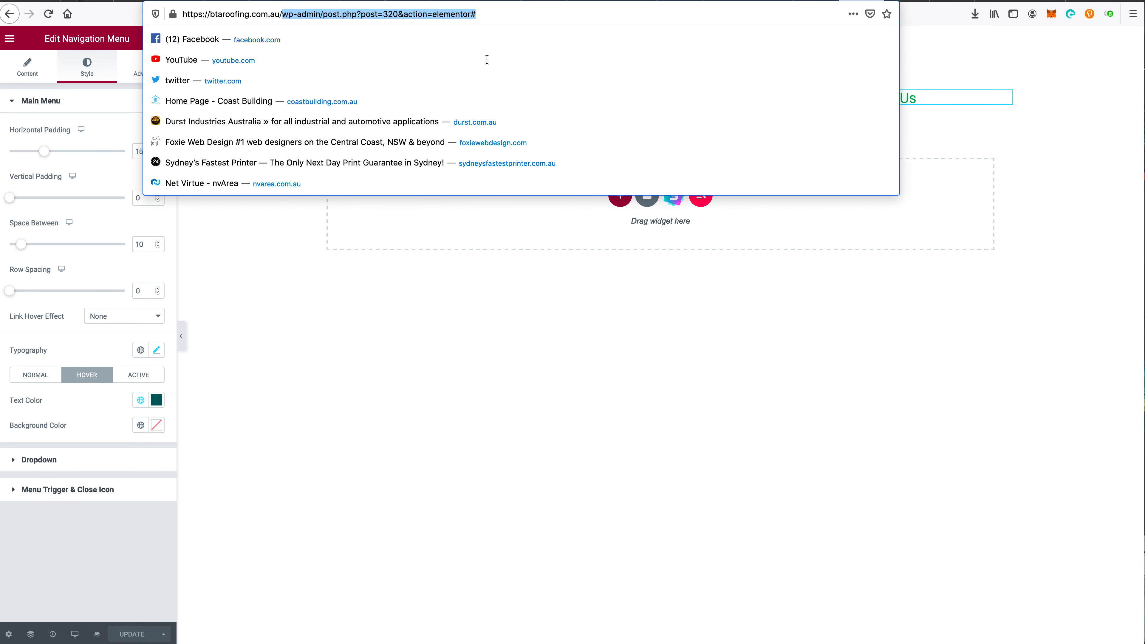
text(home/)
key(Return)
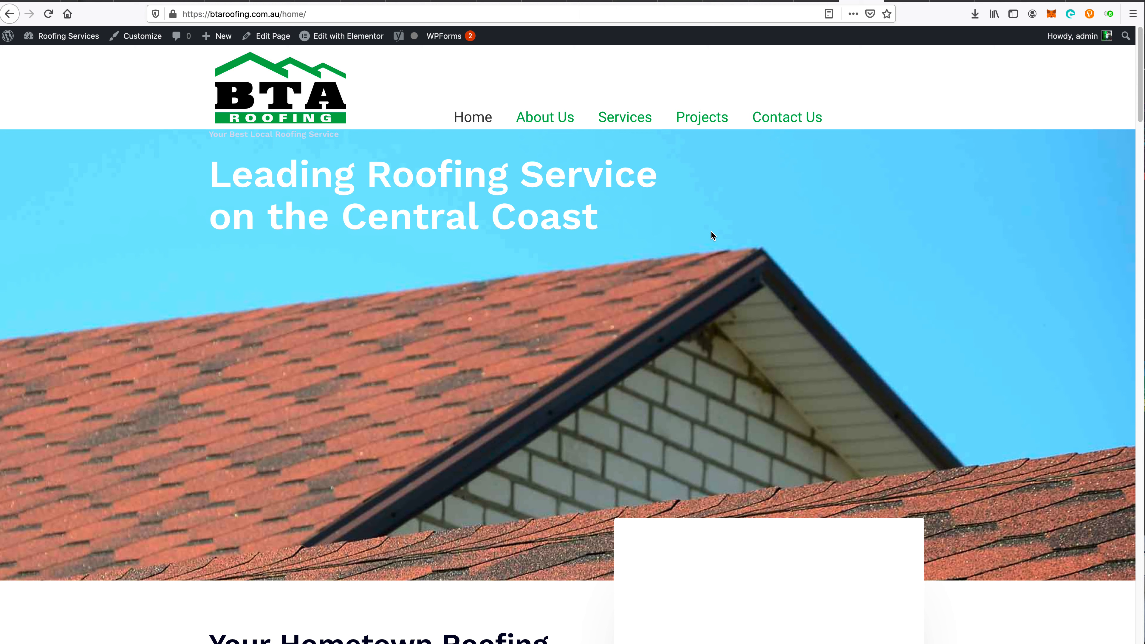
- Open foxiewebdesign.com in a new browser tab and go to Foxie Web Designer's Club among its services
key(ctrl+t)
text(foxiewebdesign.com/)
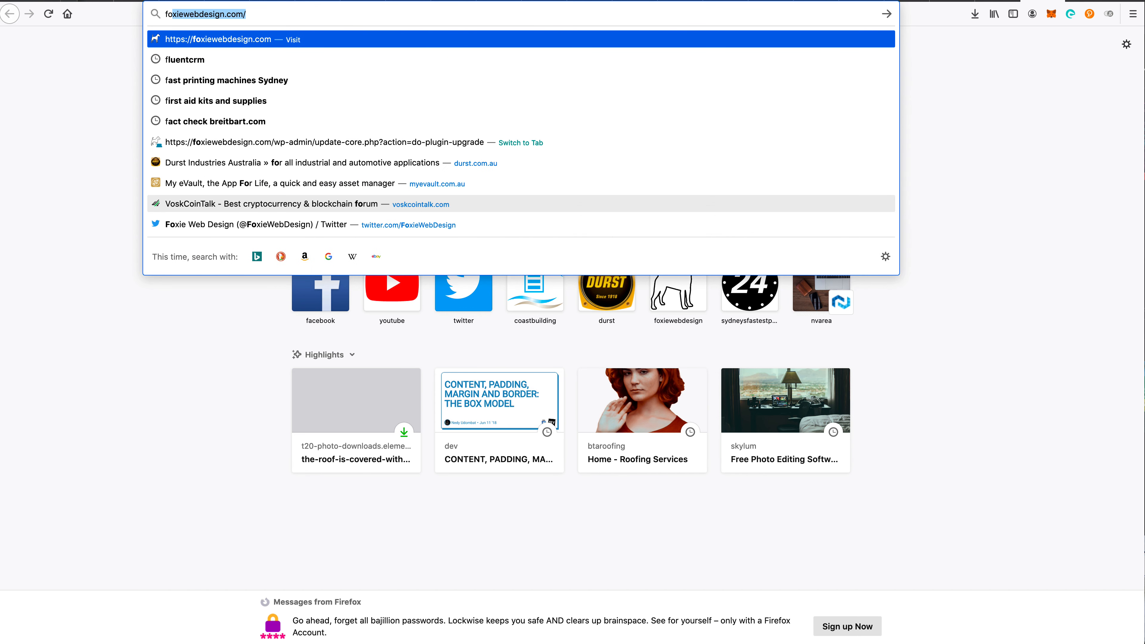
key(Return)
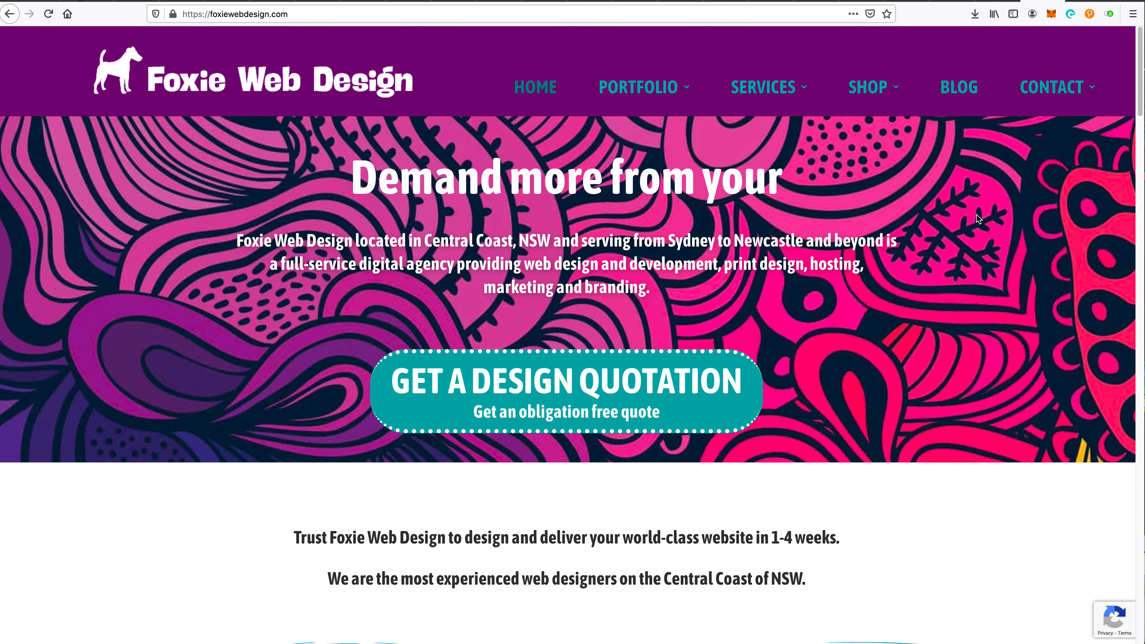
mouse_move(767, 104)
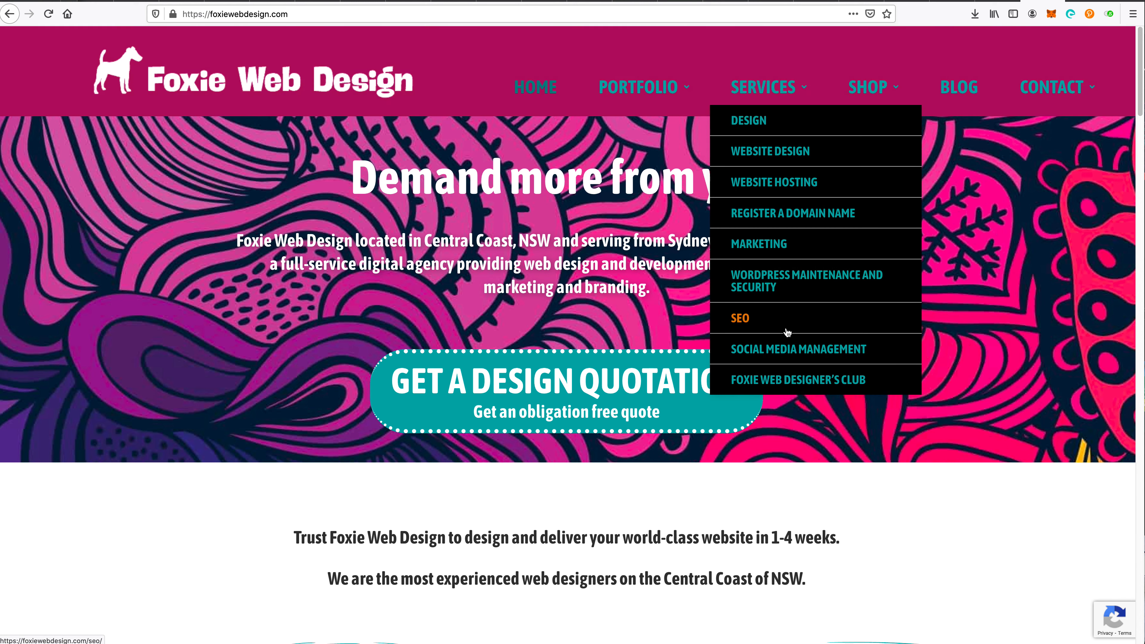
click(798, 379)
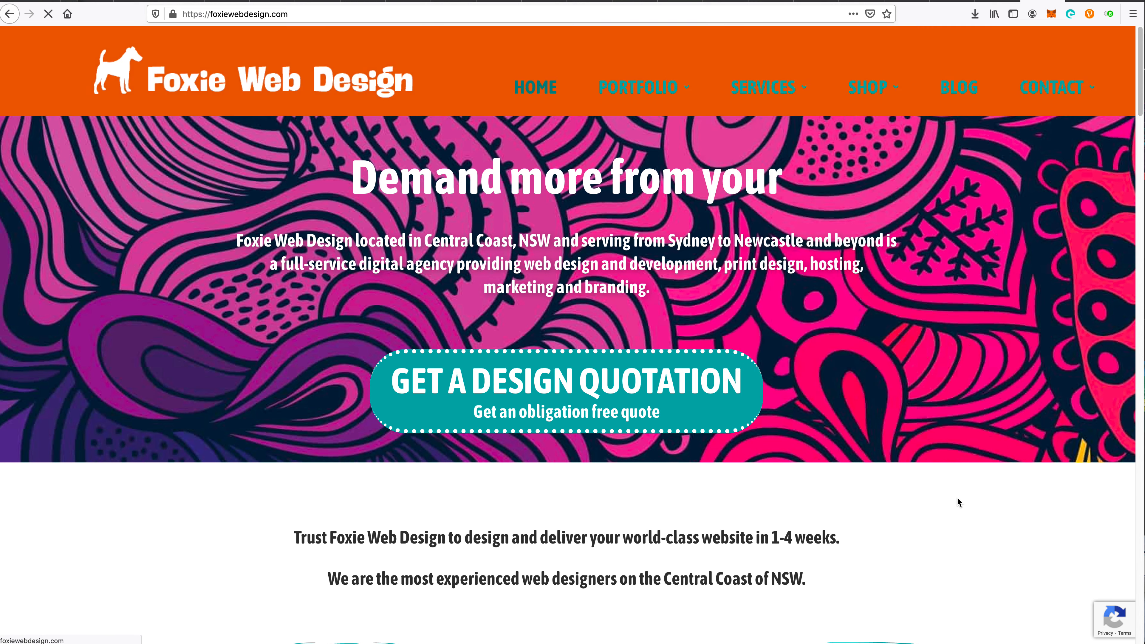